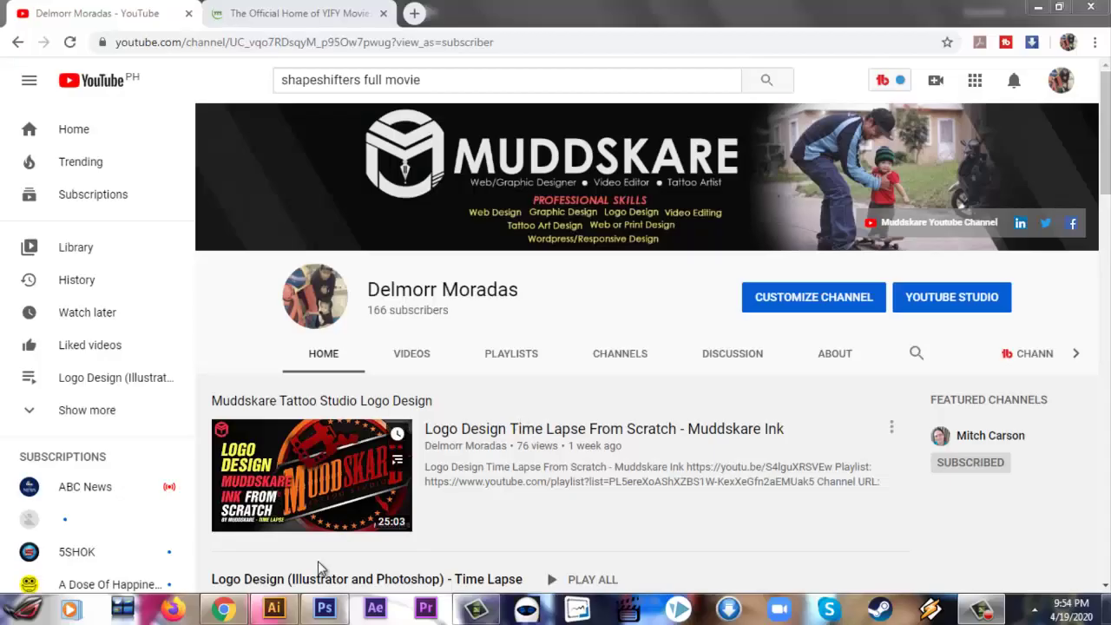
# Step: Switch to the Crazy Ink.ai document showing the black tattoo-machine icon
pyautogui.click(260, 607)
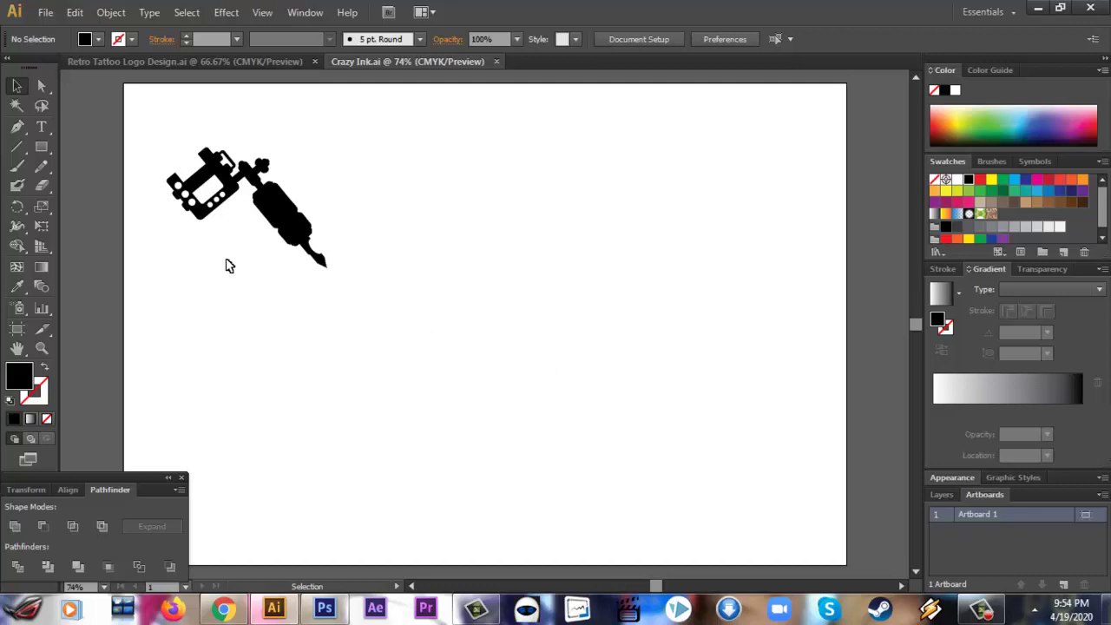
# Step: Draw a tall black rectangle near the page centre with the Rectangle tool
pyautogui.moveTo(41, 147); pyautogui.dragTo(96, 151)
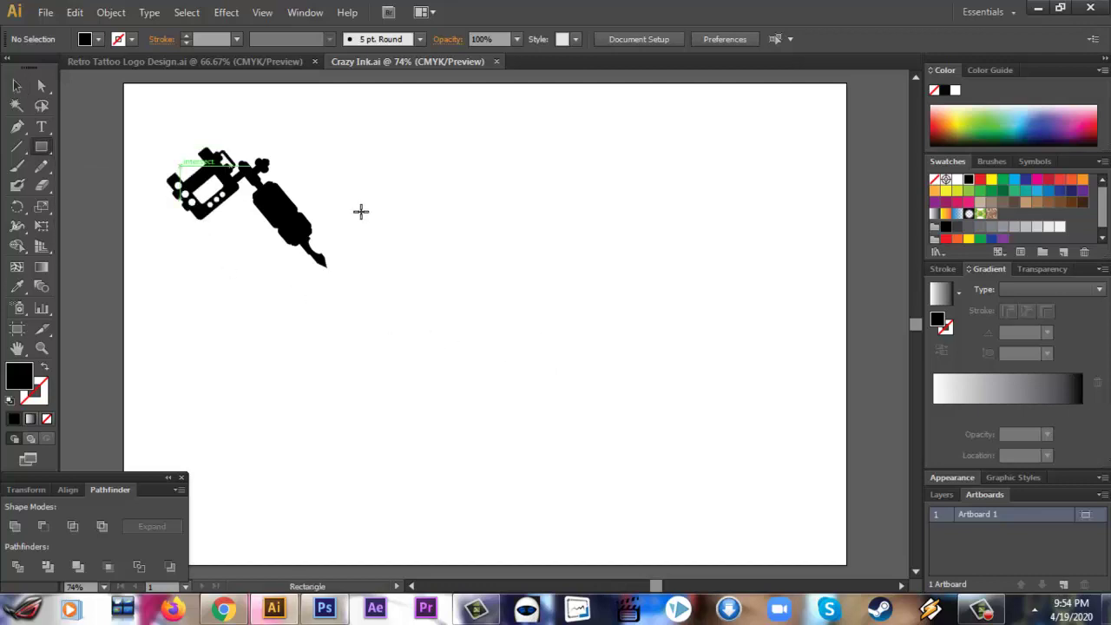
pyautogui.moveTo(484, 231)
pyautogui.mouseDown()
pyautogui.moveTo(502, 357)
pyautogui.moveTo(647, 439)
pyautogui.mouseUp()
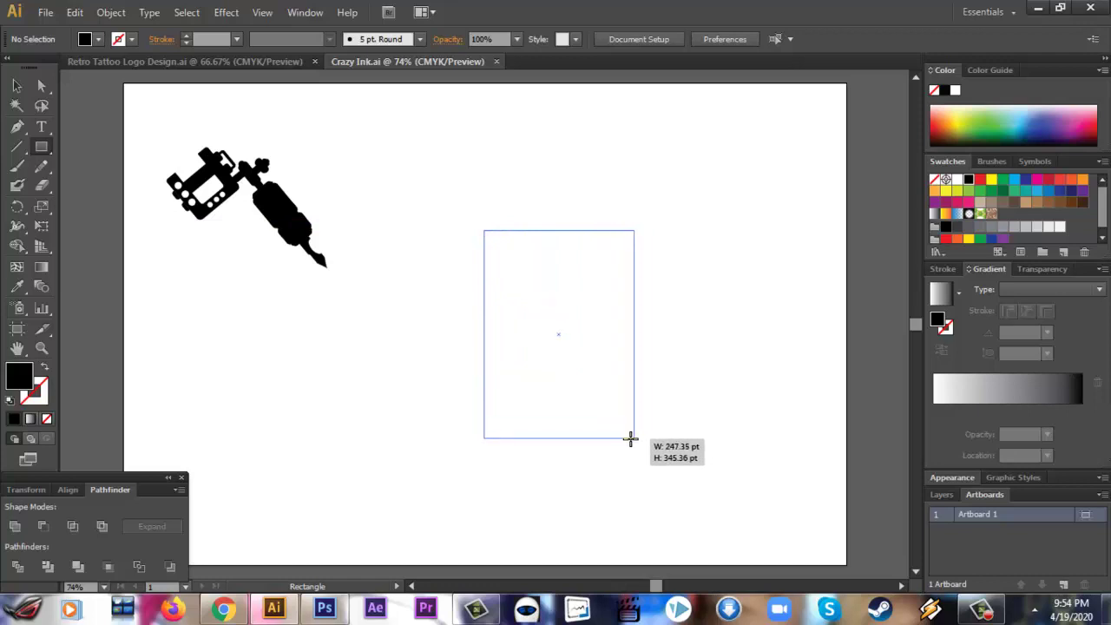
pyautogui.moveTo(647, 438); pyautogui.dragTo(629, 443)
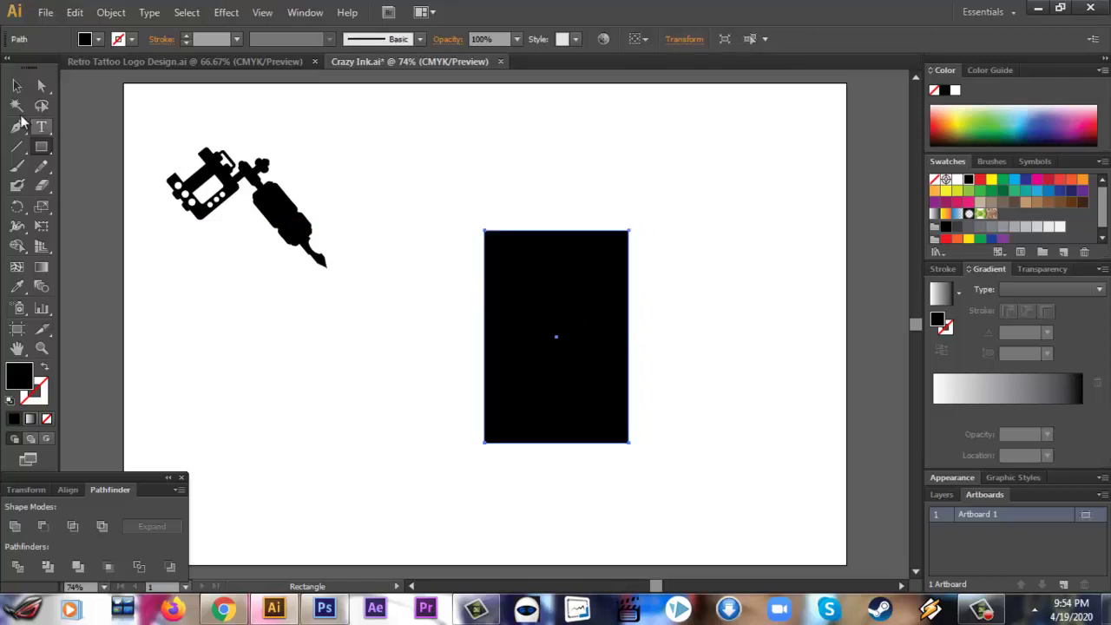
pyautogui.click(17, 85)
pyautogui.click(390, 324)
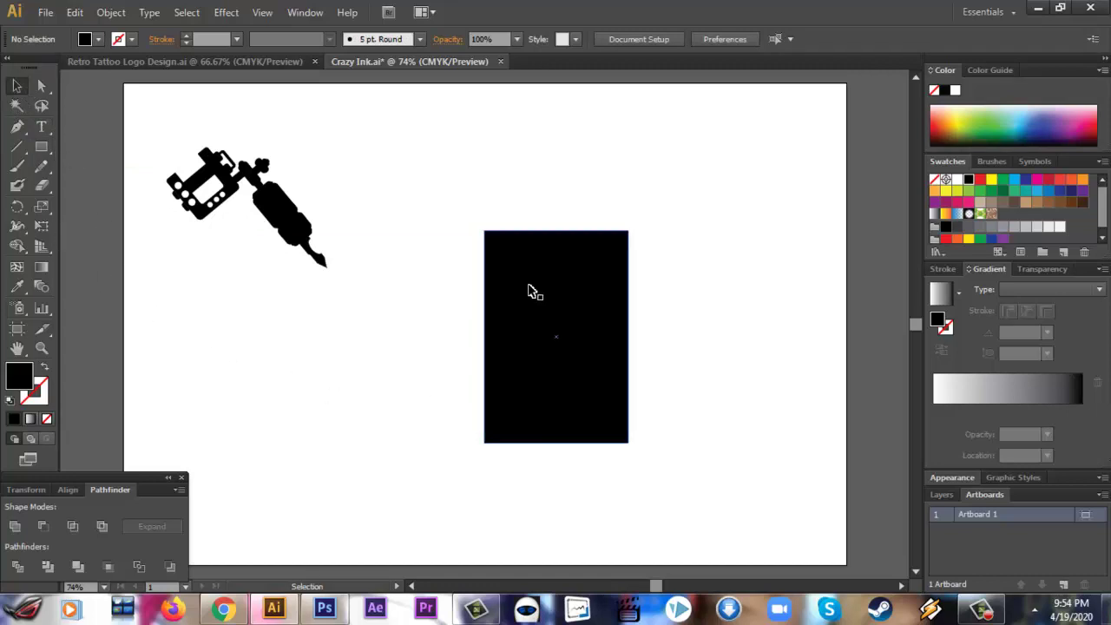
# Step: Pen-draw a triangular roof from the rectangle's top corners up to a central peak
pyautogui.press('p')
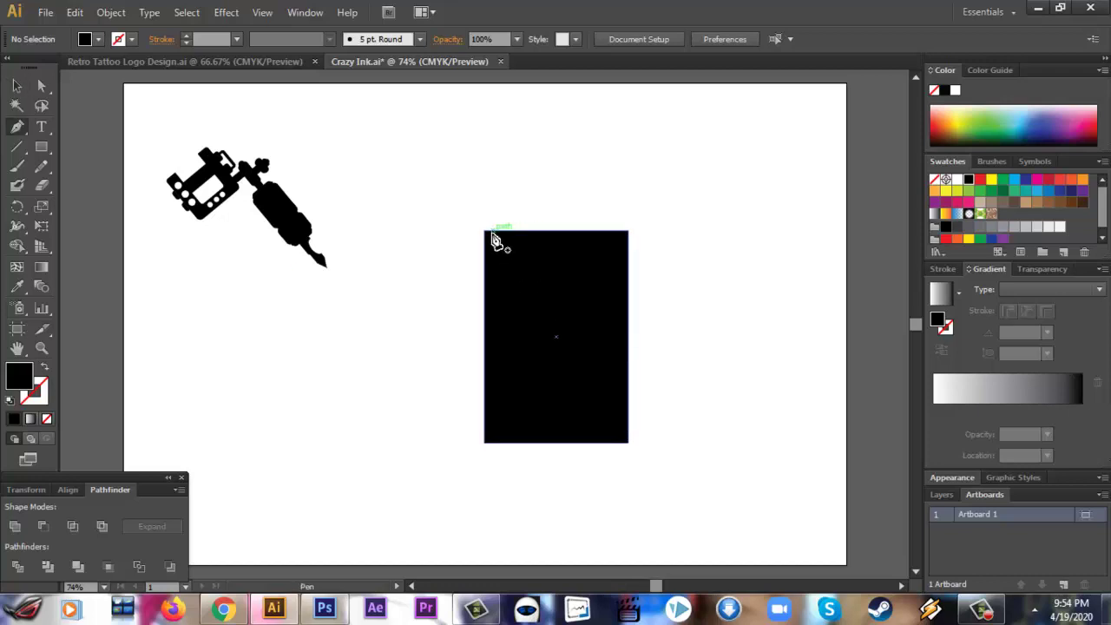
pyautogui.click(485, 232)
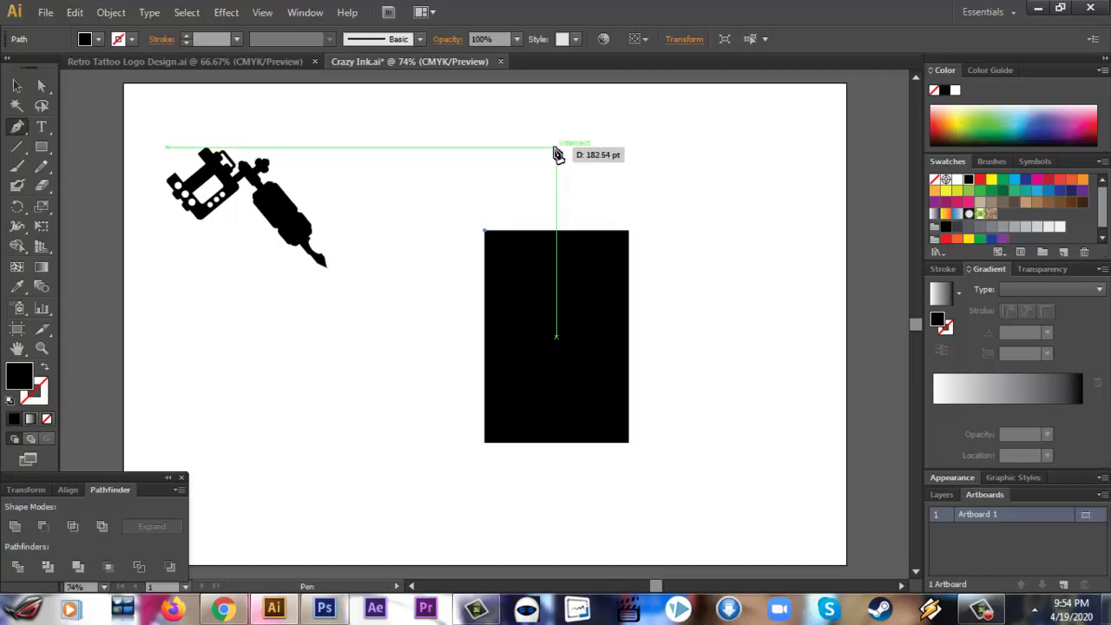
pyautogui.click(555, 149)
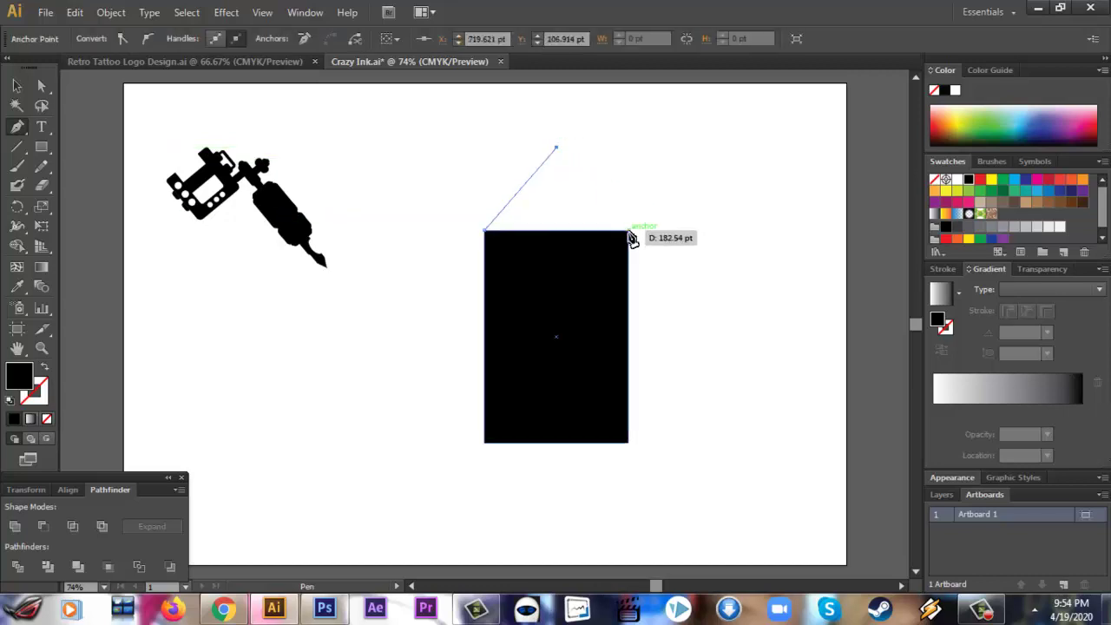
pyautogui.click(629, 231)
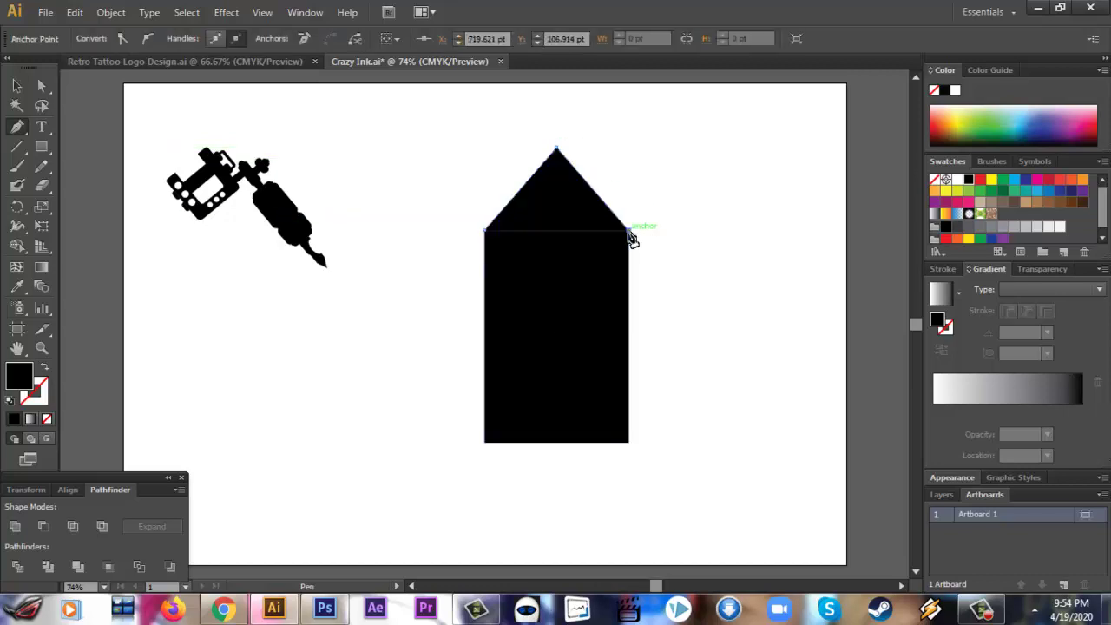
pyautogui.click(486, 232)
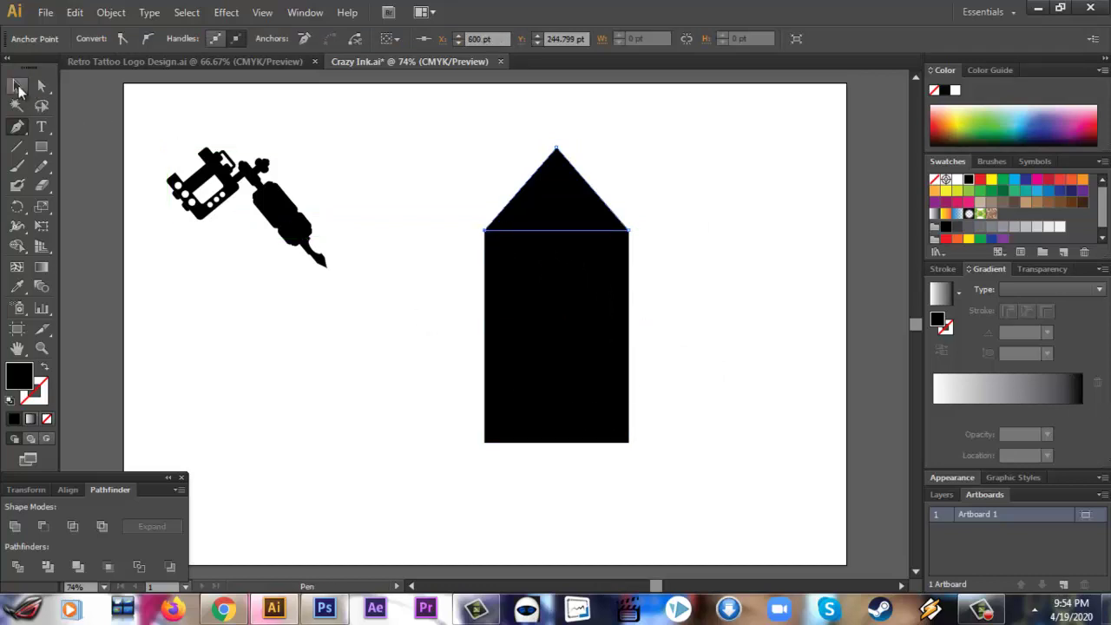
pyautogui.click(19, 90)
pyautogui.click(359, 322)
pyautogui.click(587, 297)
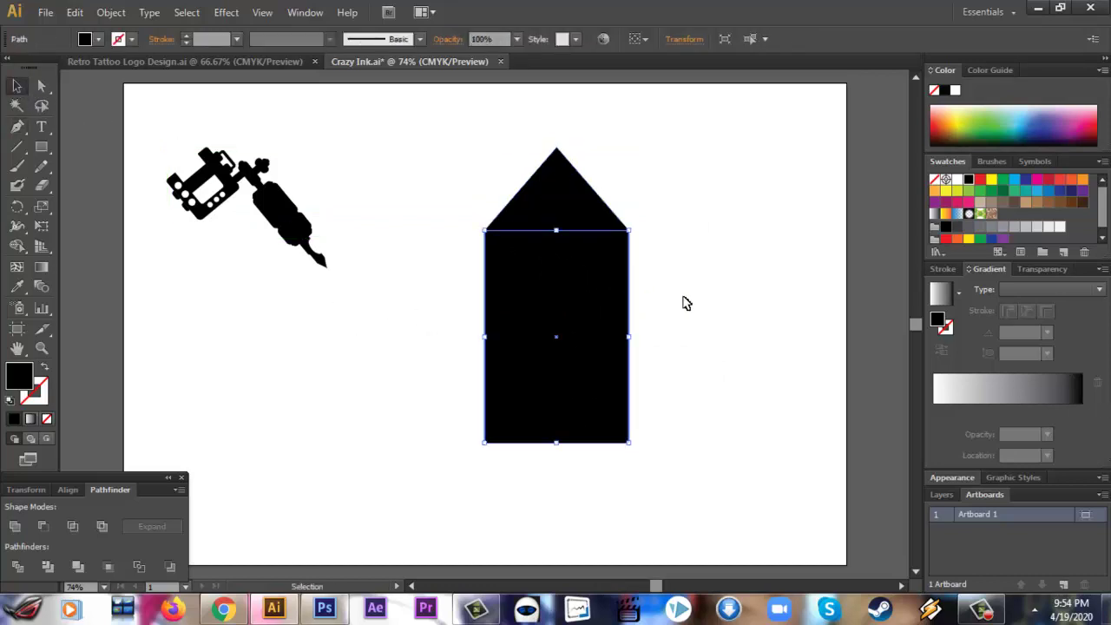
pyautogui.click(686, 302)
# Step: Copy the triangle below the rectangle and reflect it horizontally
pyautogui.moveTo(684, 301); pyautogui.dragTo(440, 199)
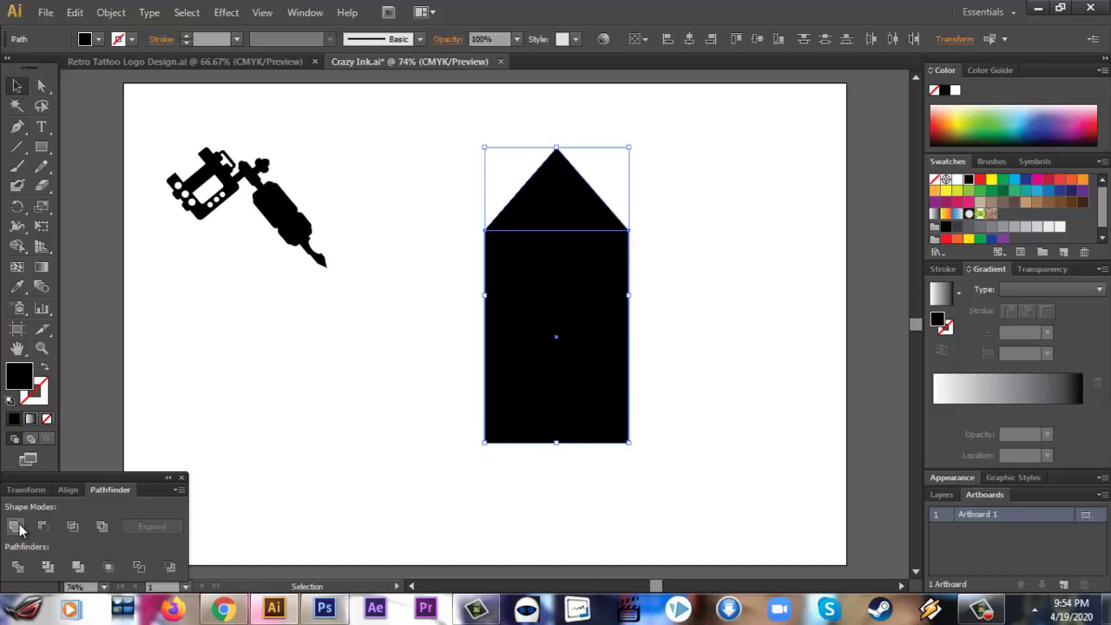
pyautogui.click(359, 369)
pyautogui.moveTo(557, 218); pyautogui.dragTo(552, 519)
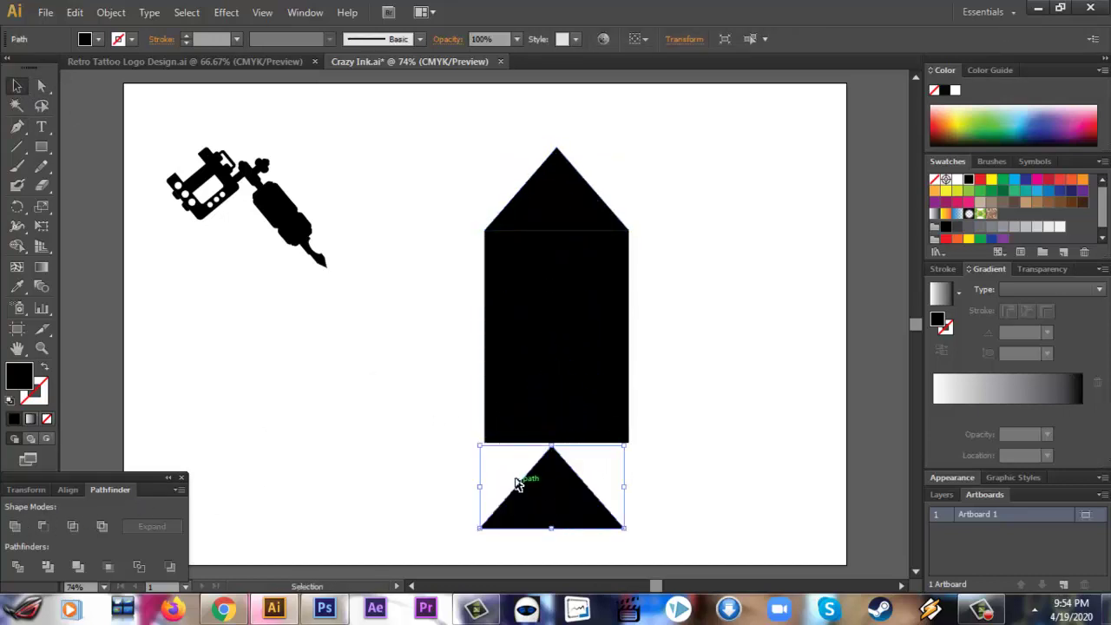
pyautogui.press('o')
pyautogui.press('Return')
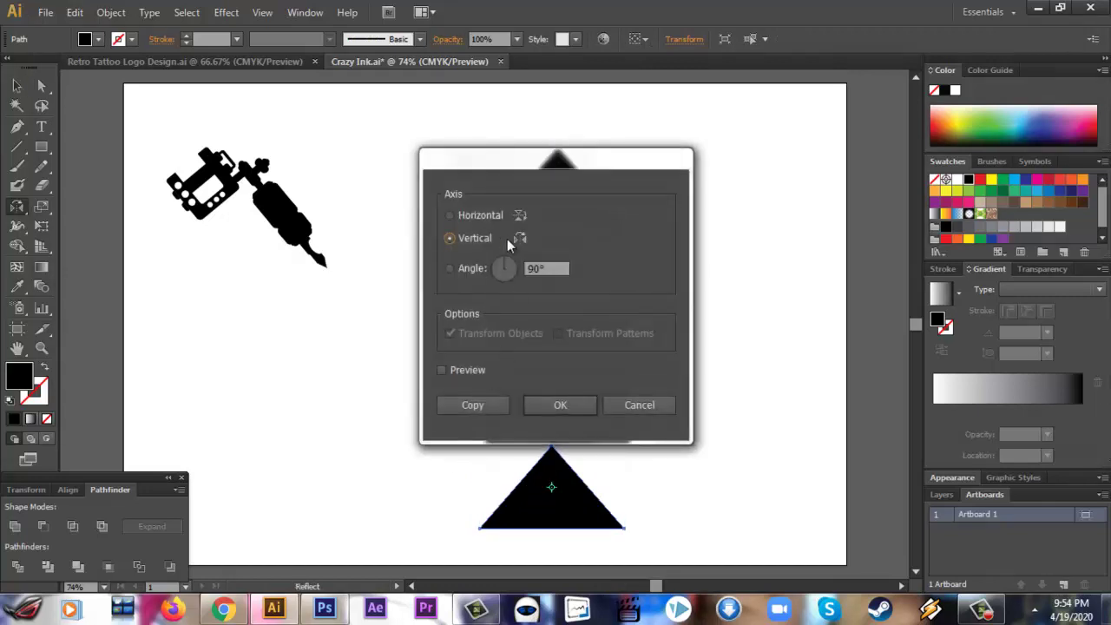
pyautogui.click(449, 216)
pyautogui.click(559, 404)
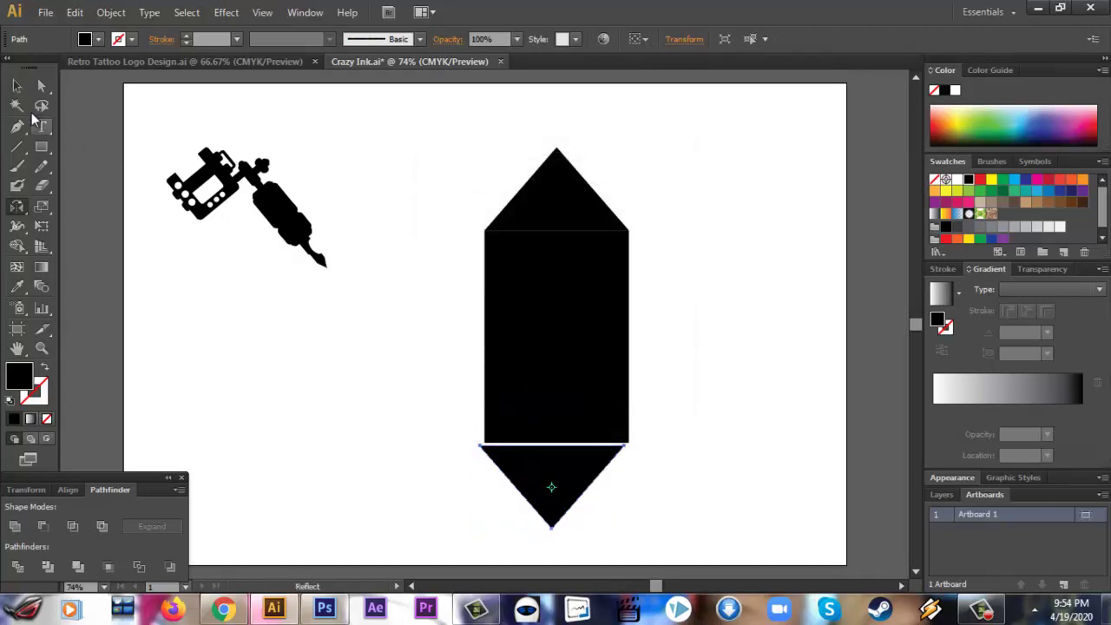
# Step: Snap the flipped triangle flush under the rectangle and the top triangle onto its top edge
pyautogui.click(17, 85)
pyautogui.moveTo(543, 484)
pyautogui.mouseDown()
pyautogui.moveTo(574, 482)
pyautogui.moveTo(719, 359)
pyautogui.mouseUp()
pyautogui.click(672, 486)
pyautogui.click(719, 360)
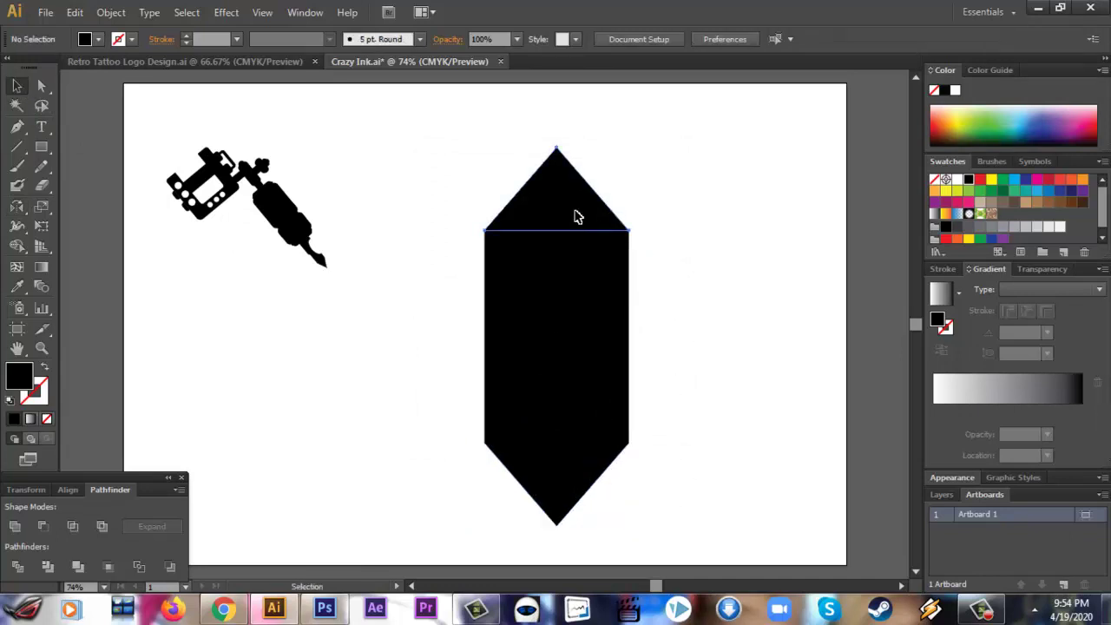
pyautogui.moveTo(575, 215); pyautogui.dragTo(576, 216)
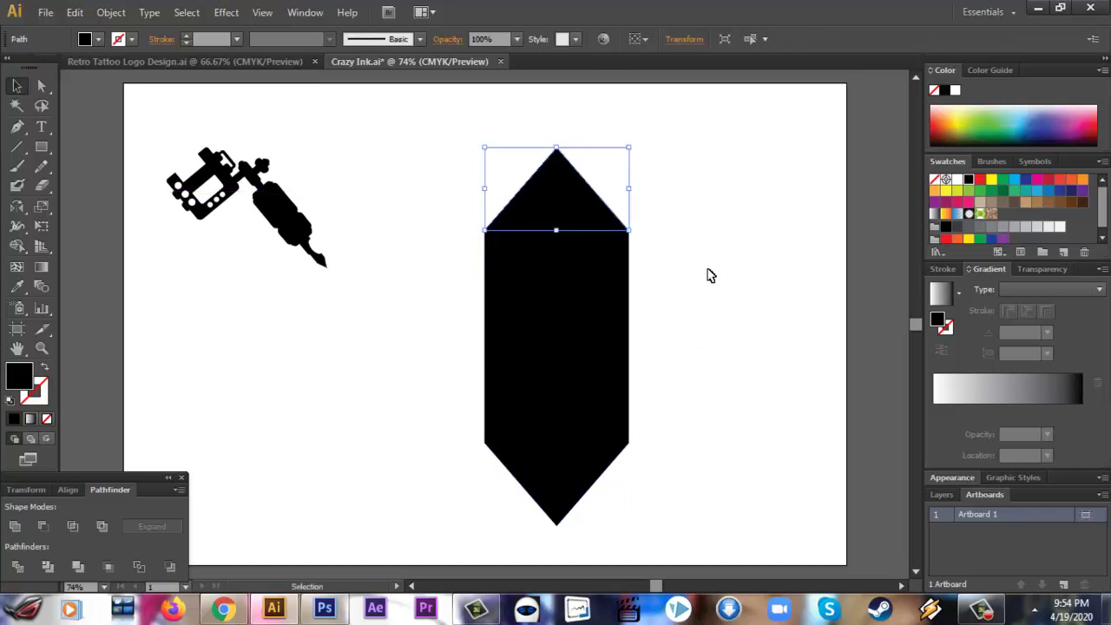
pyautogui.click(698, 295)
# Step: Unite all three pieces into one elongated hexagon and place a copy beside it
pyautogui.moveTo(680, 521); pyautogui.dragTo(499, 207)
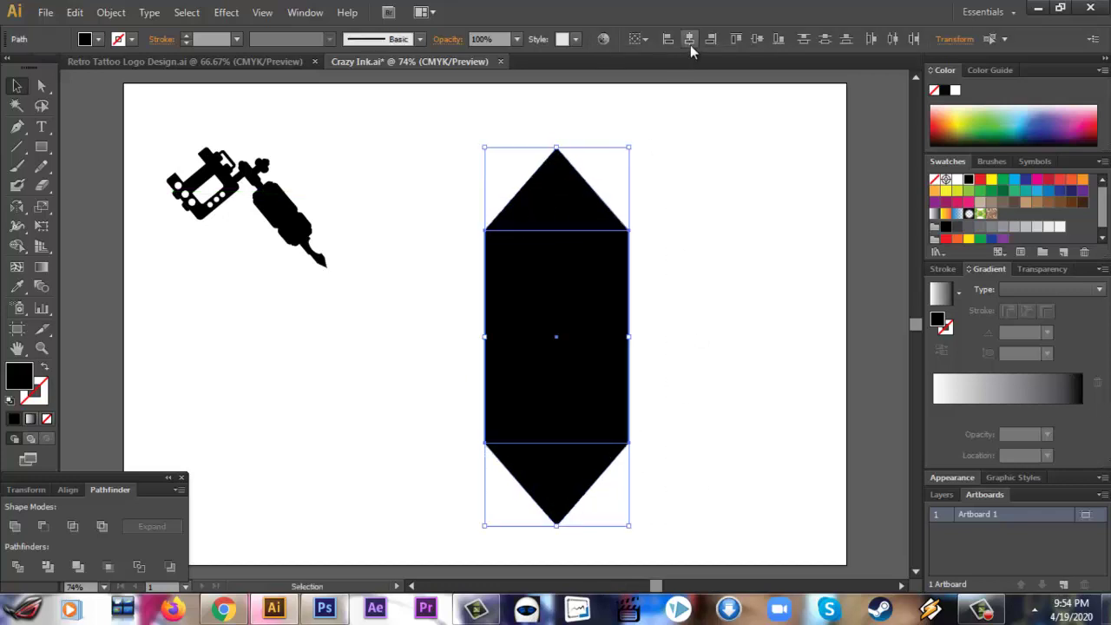
pyautogui.click(744, 279)
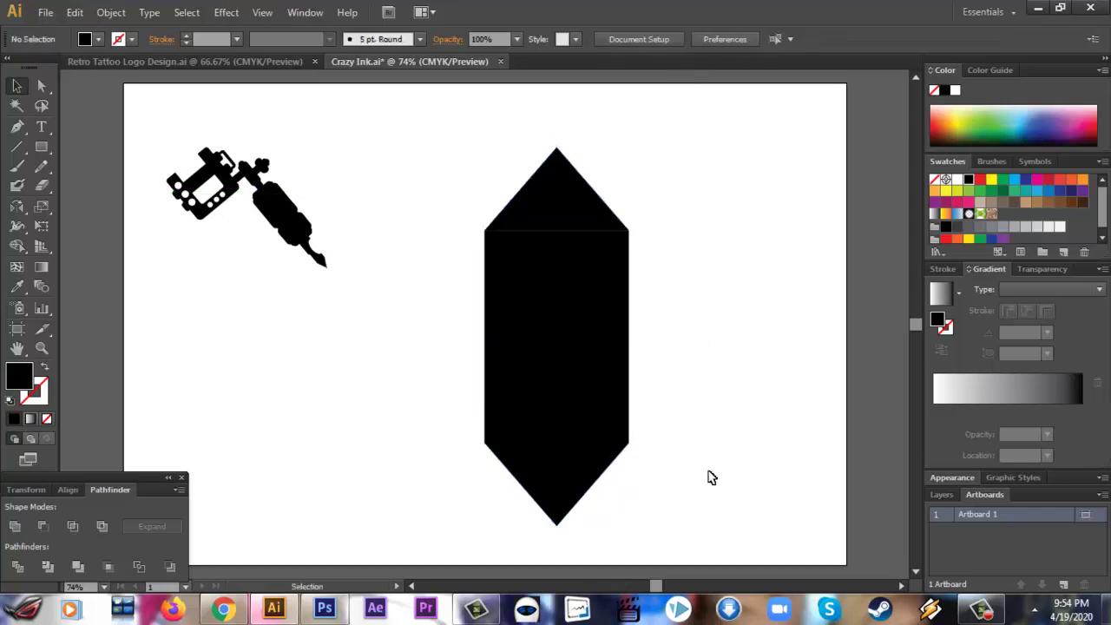
pyautogui.hotkey('ctrl', '+')
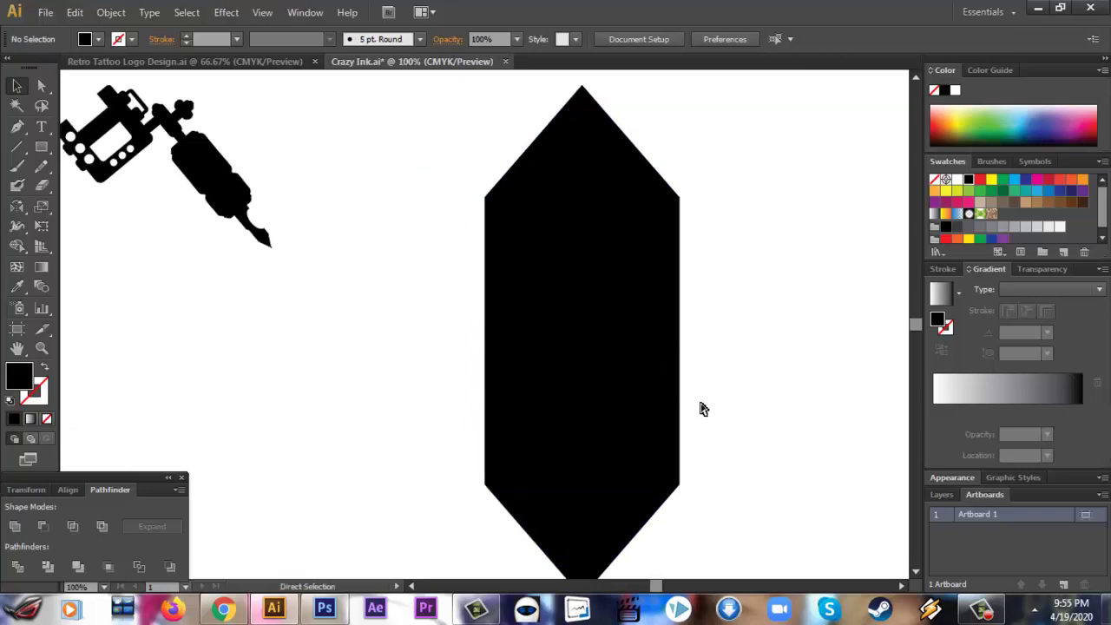
pyautogui.hotkey('ctrl', '-')
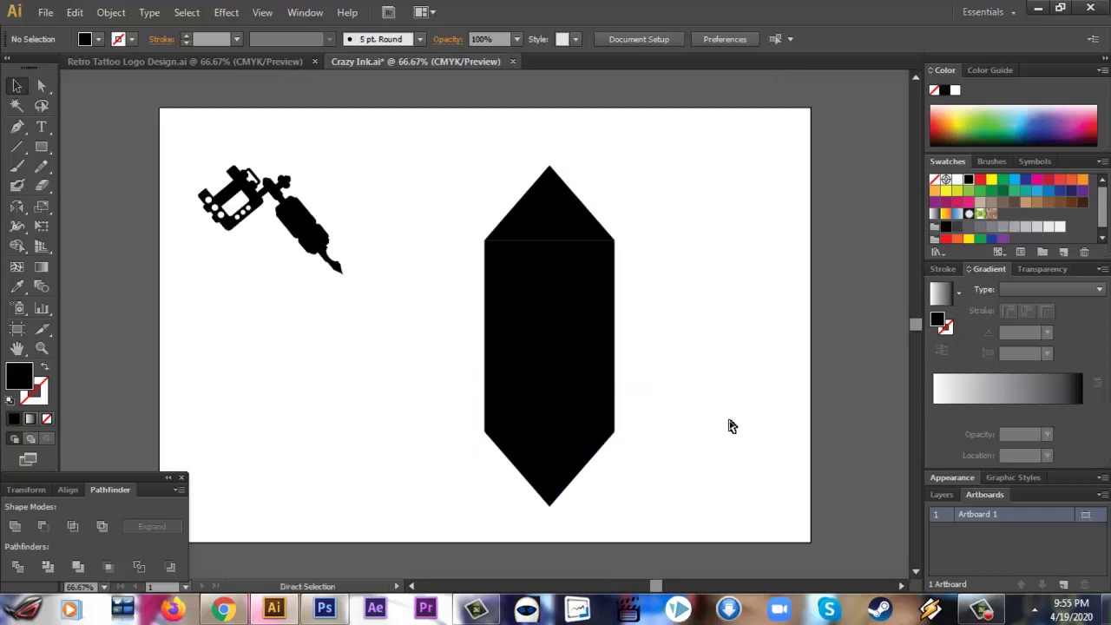
pyautogui.moveTo(698, 473); pyautogui.dragTo(469, 215)
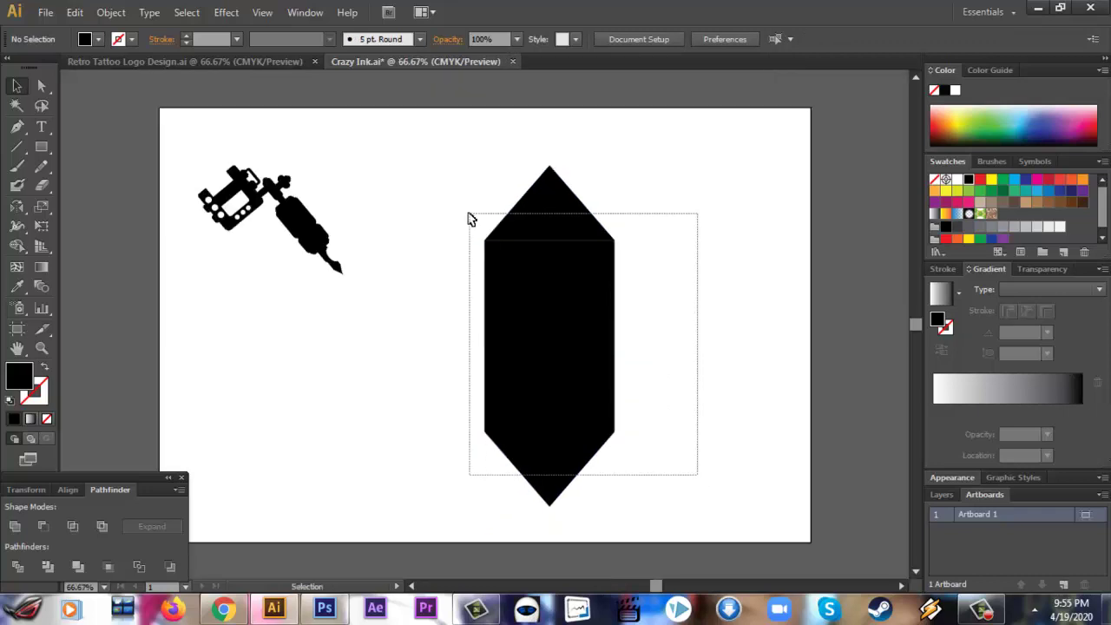
pyautogui.click(15, 526)
pyautogui.click(375, 418)
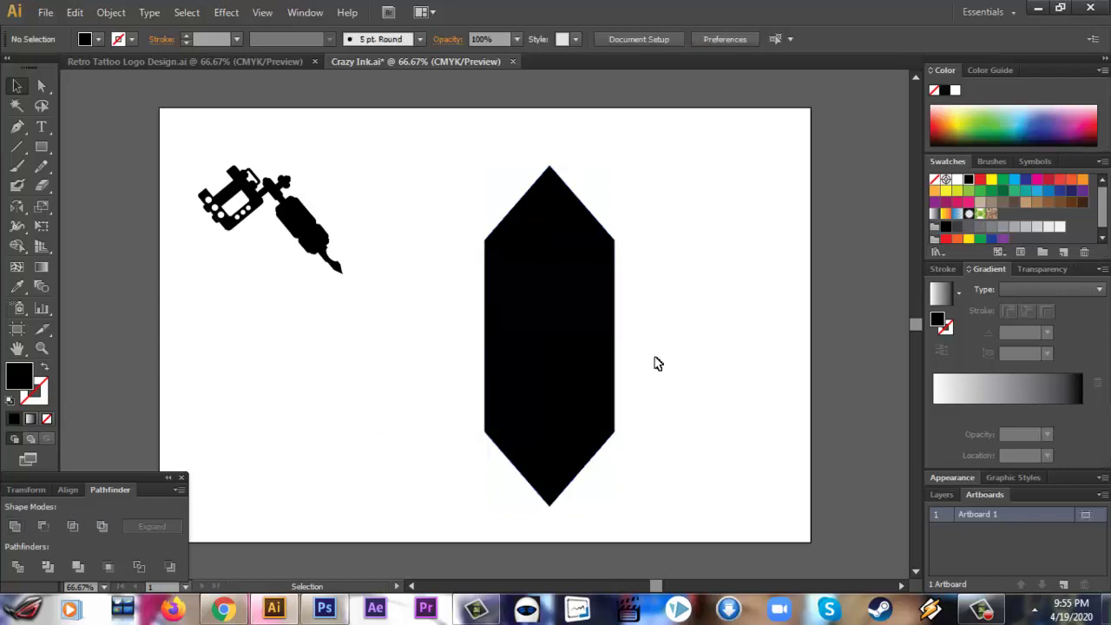
pyautogui.click(608, 351)
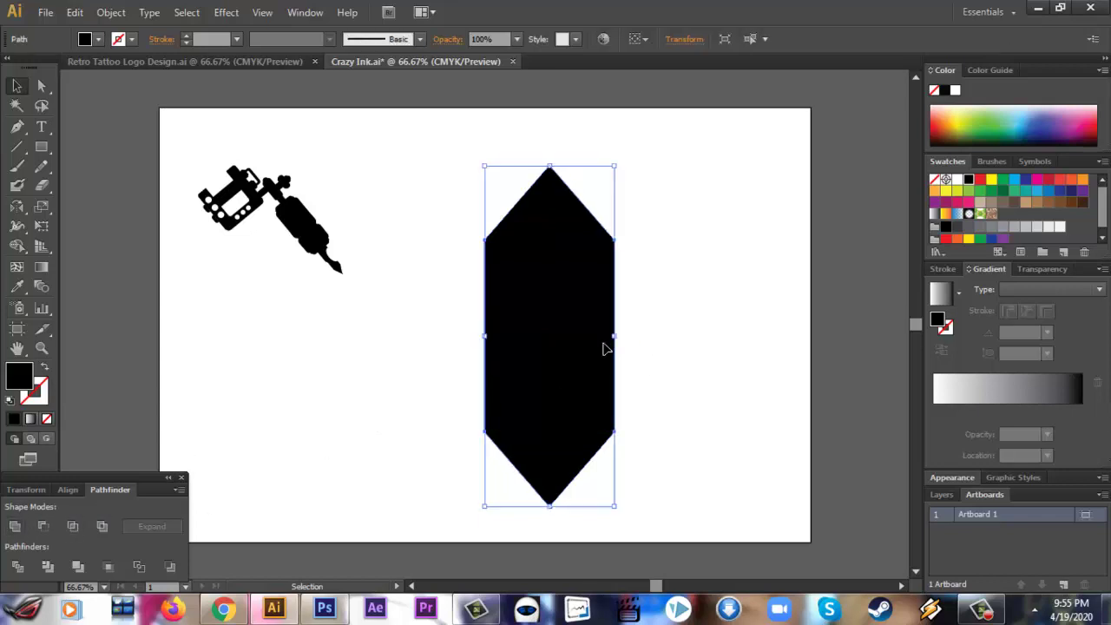
pyautogui.moveTo(557, 296)
pyautogui.mouseDown()
pyautogui.moveTo(437, 349)
pyautogui.moveTo(717, 298)
pyautogui.mouseUp()
# Step: Give the left hexagon no fill and a black 10 pt outline
pyautogui.click(588, 266)
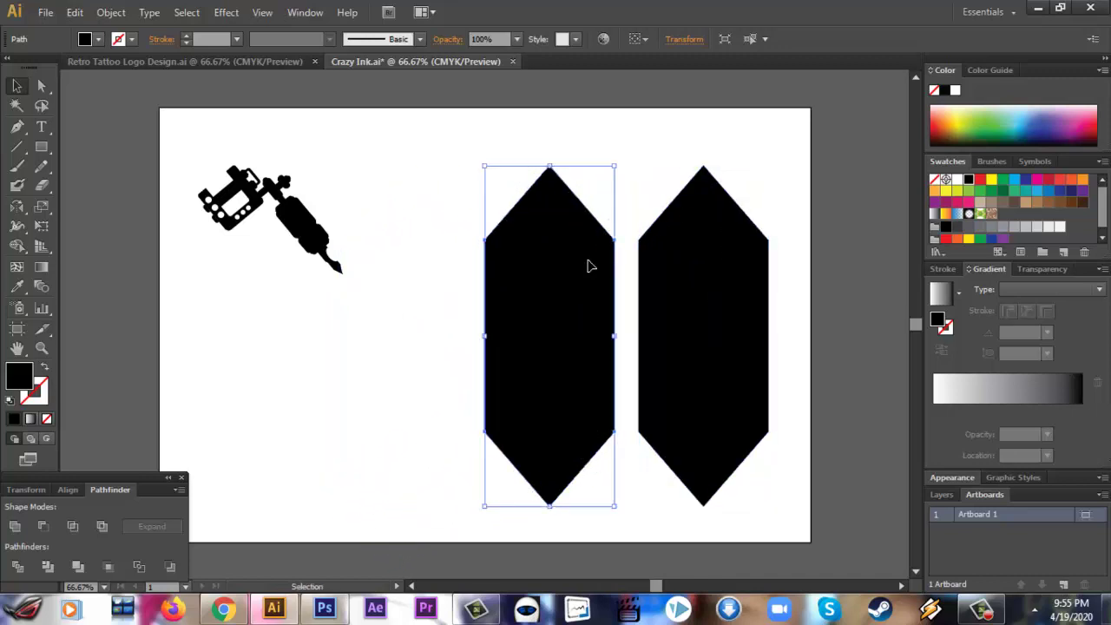
pyautogui.click(99, 39)
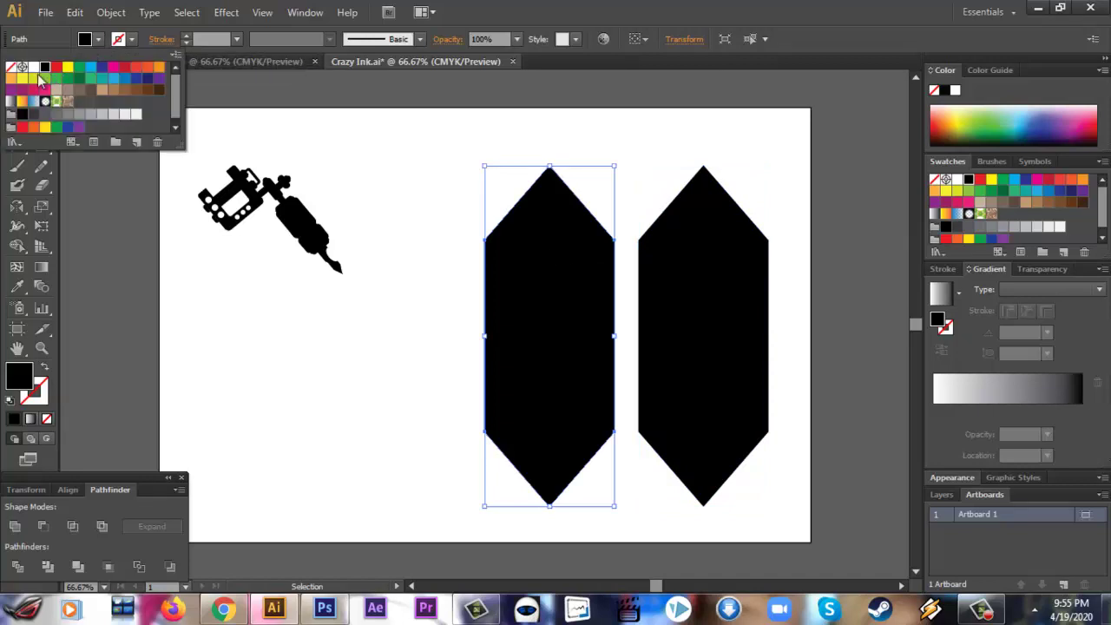
pyautogui.click(10, 67)
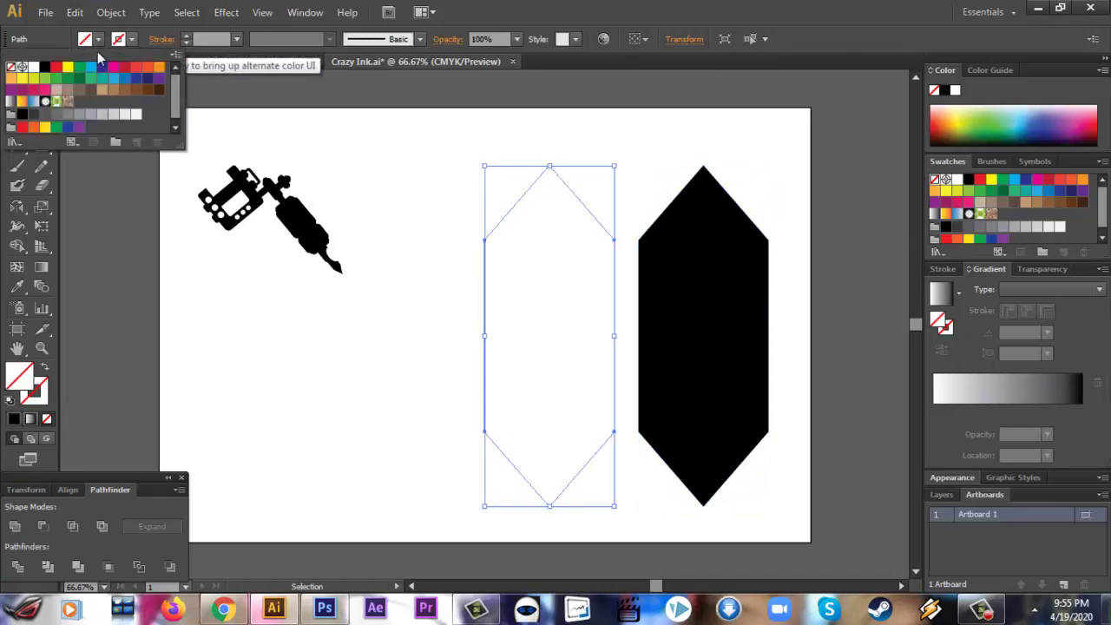
pyautogui.click(45, 67)
pyautogui.click(236, 41)
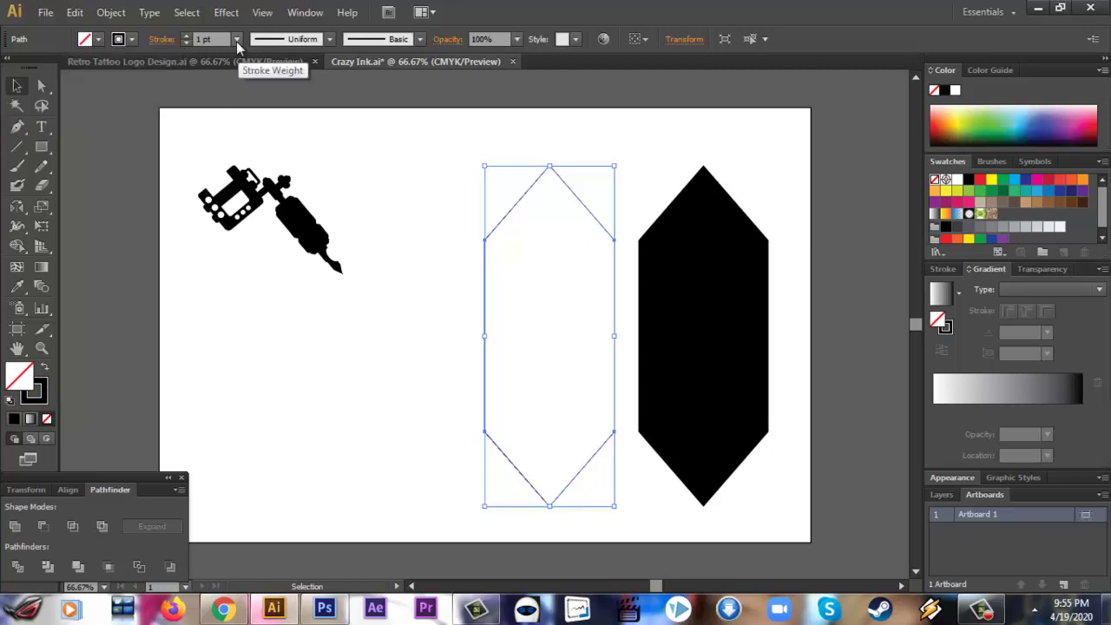
pyautogui.click(265, 276)
pyautogui.click(433, 340)
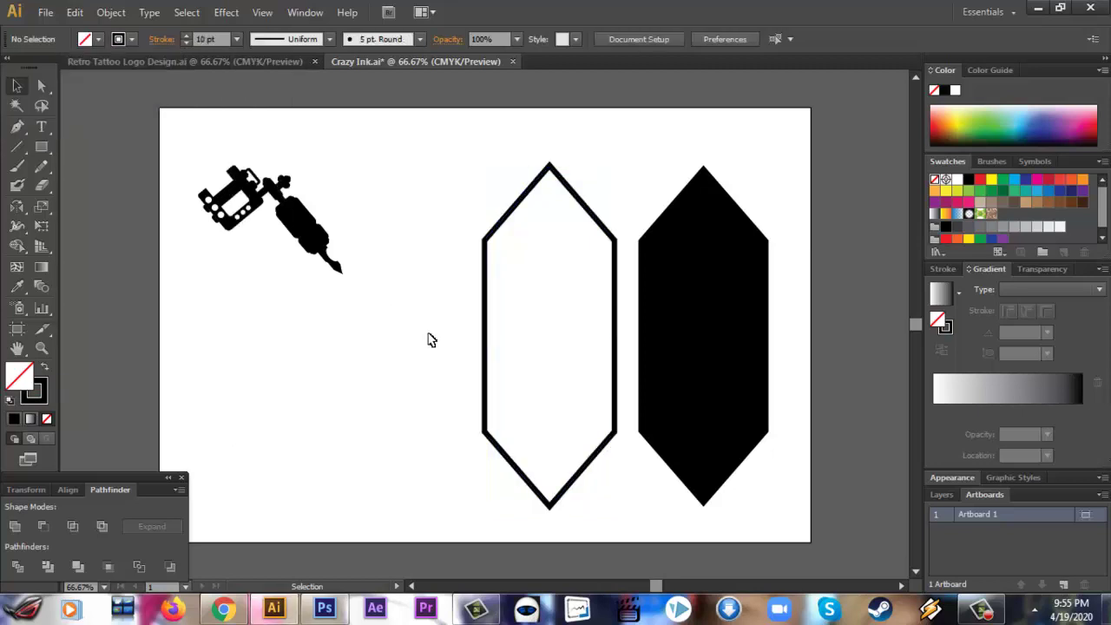
# Step: Shrink the solid black hexagon copy, move it inside the outline, then delete it
pyautogui.click(708, 243)
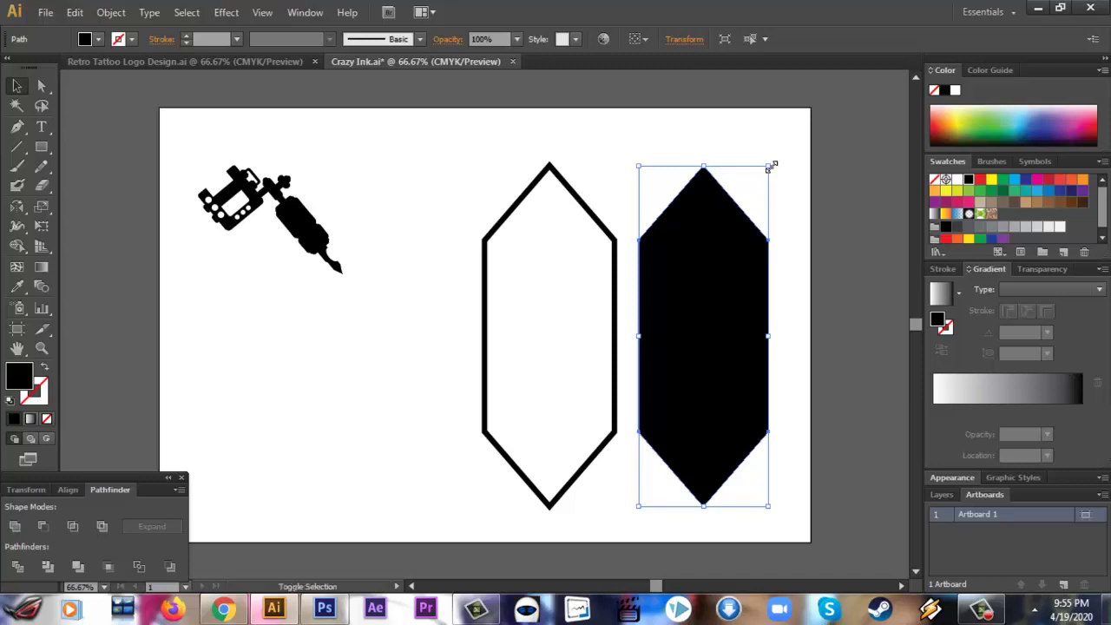
pyautogui.moveTo(771, 166); pyautogui.dragTo(752, 211)
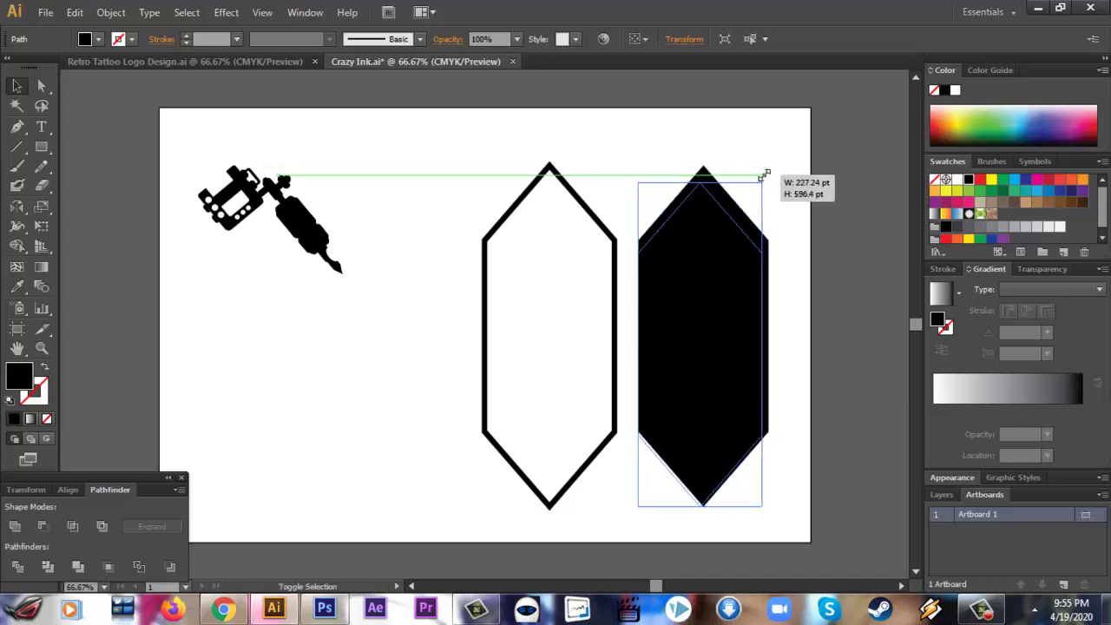
pyautogui.moveTo(716, 291); pyautogui.dragTo(566, 271)
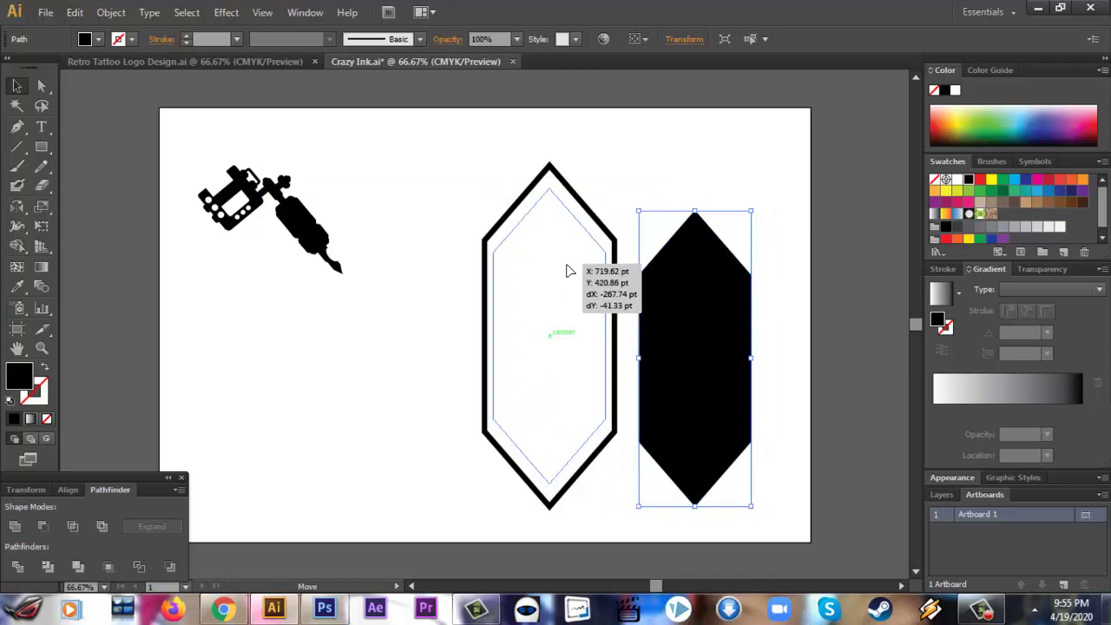
pyautogui.moveTo(568, 271); pyautogui.dragTo(569, 271)
pyautogui.click(697, 261)
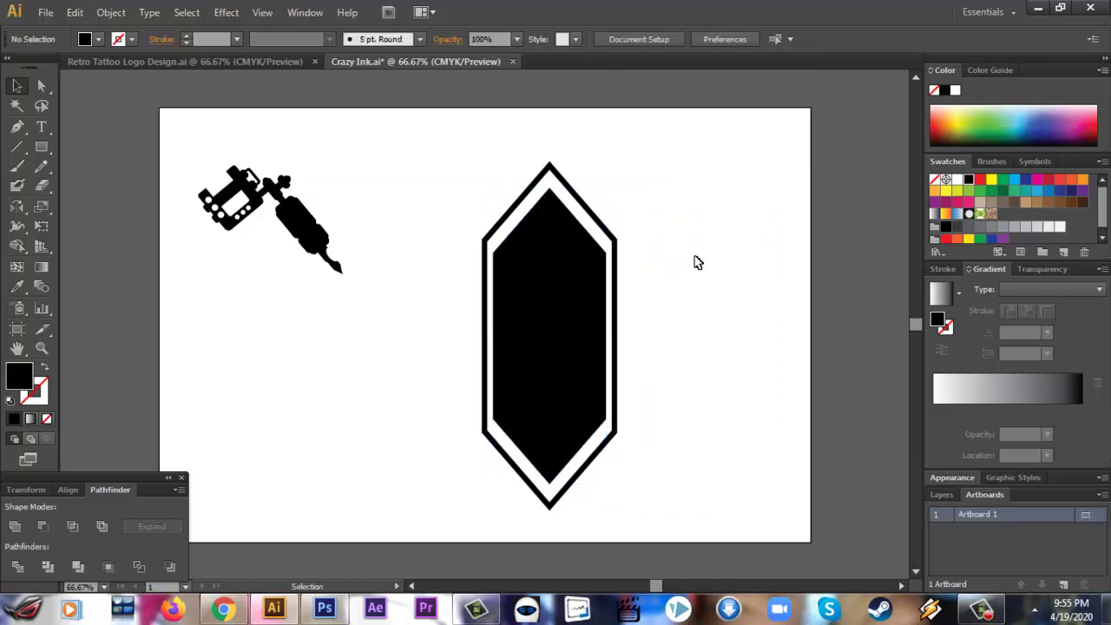
pyautogui.click(565, 305)
pyautogui.press('Delete')
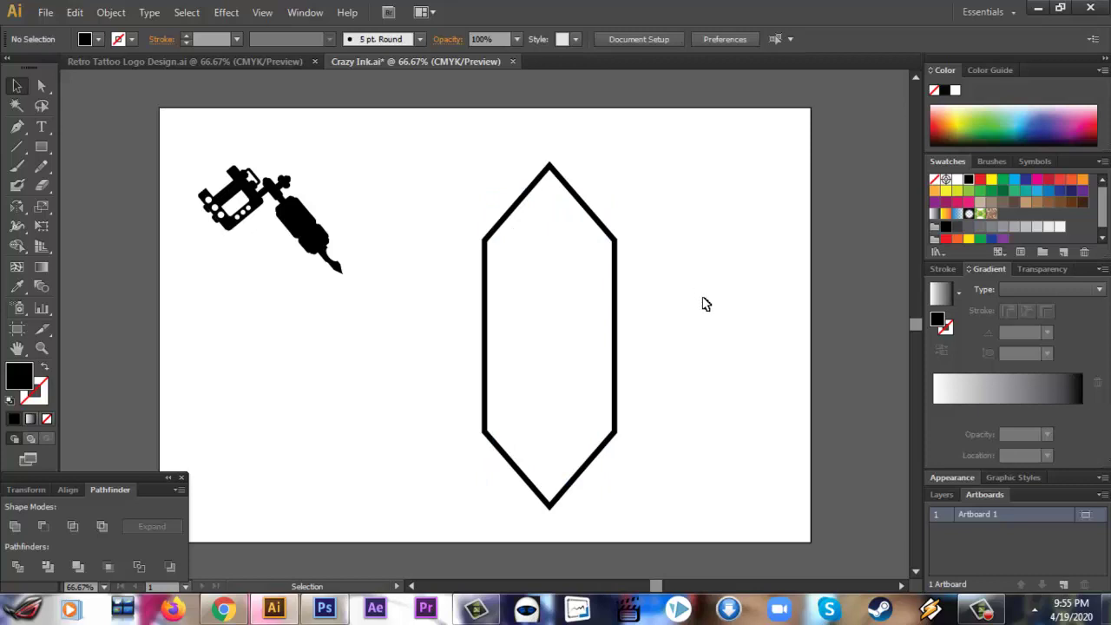
# Step: Draw a tall black rectangle inside the outlined hexagon
pyautogui.press('m')
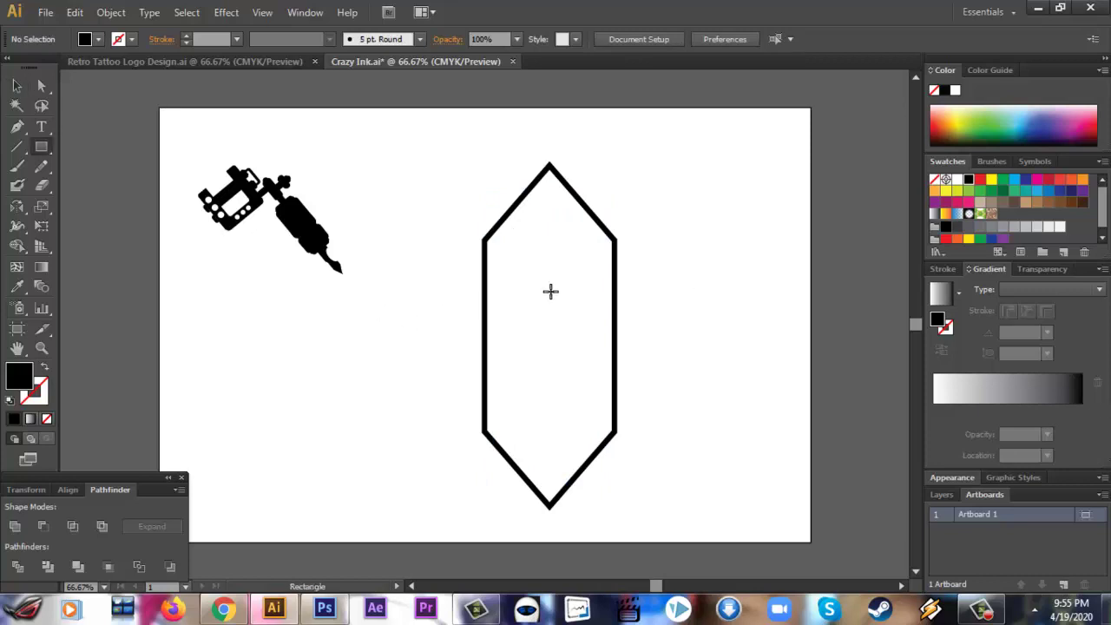
pyautogui.moveTo(506, 241)
pyautogui.mouseDown()
pyautogui.moveTo(520, 241)
pyautogui.moveTo(599, 431)
pyautogui.mouseUp()
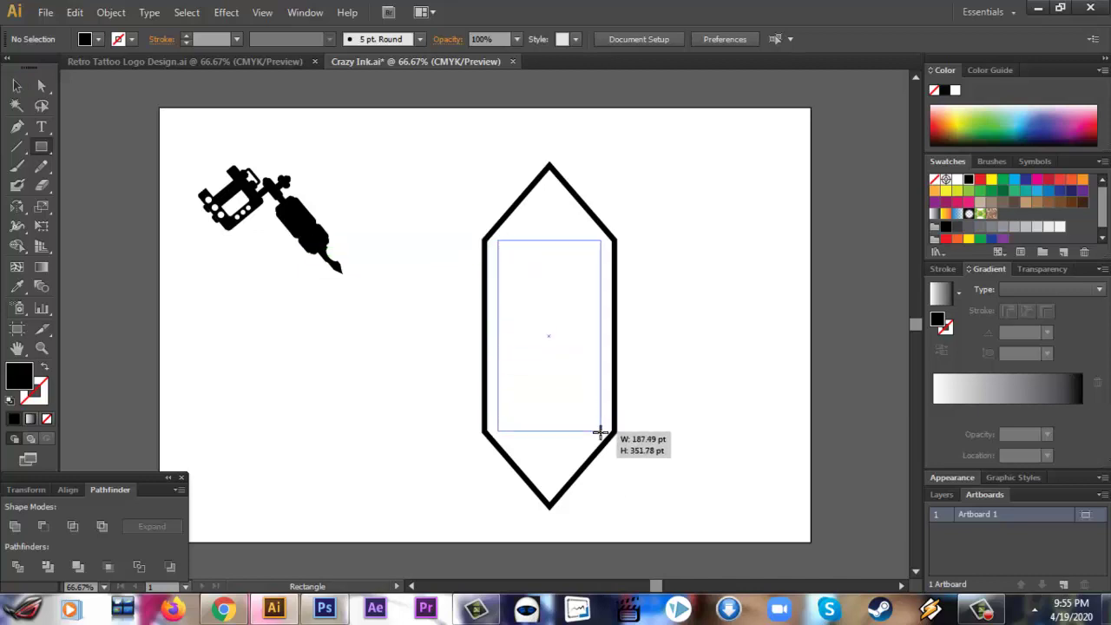
pyautogui.moveTo(600, 430); pyautogui.dragTo(600, 431)
pyautogui.click(21, 87)
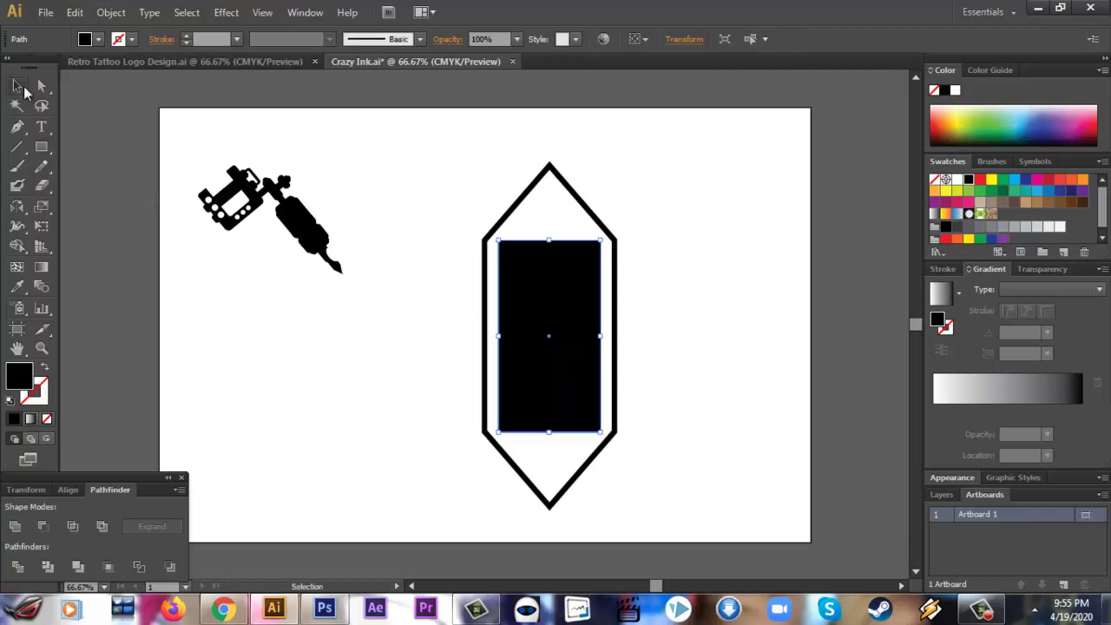
pyautogui.click(377, 414)
pyautogui.click(551, 339)
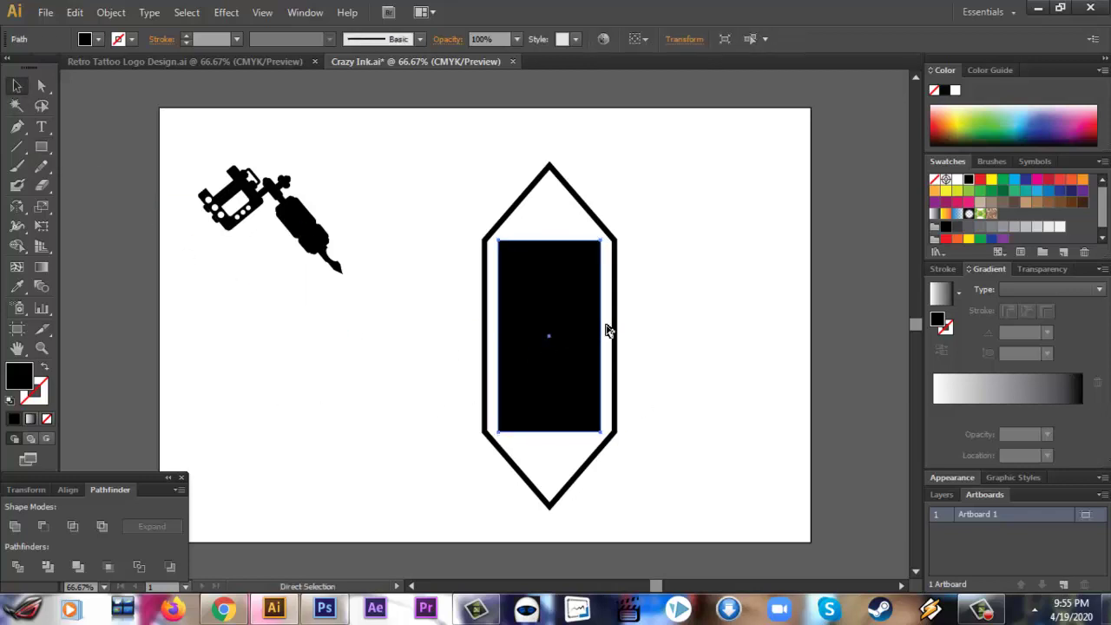
# Step: Zoom to 100% and shift the rectangle slightly right, checking its top and bottom edges
pyautogui.hotkey('ctrl', '1')
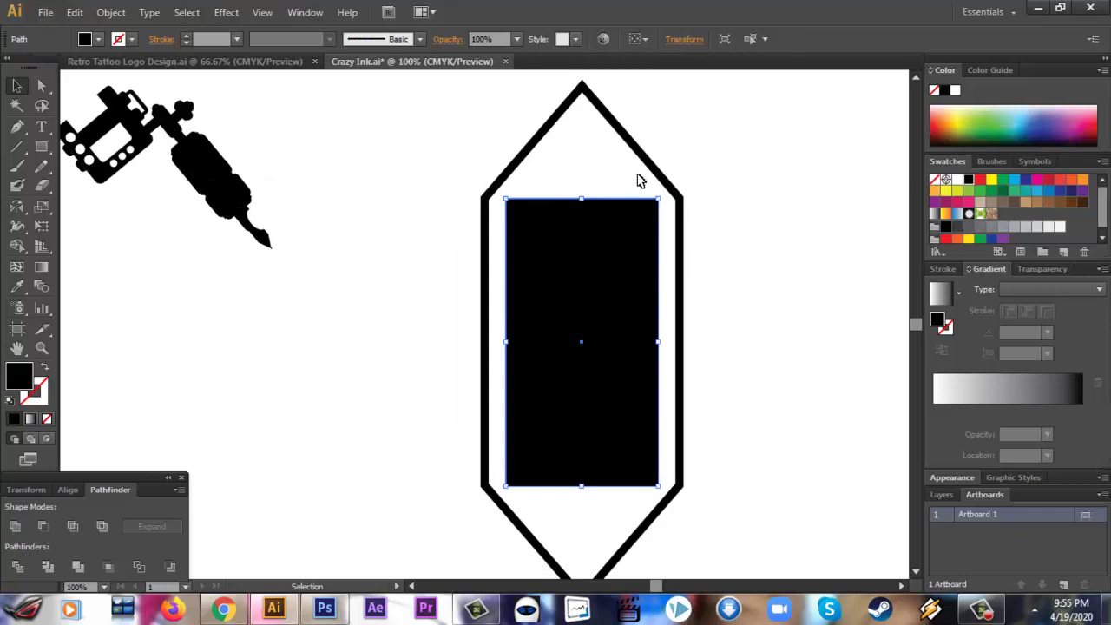
pyautogui.moveTo(605, 219); pyautogui.dragTo(621, 219)
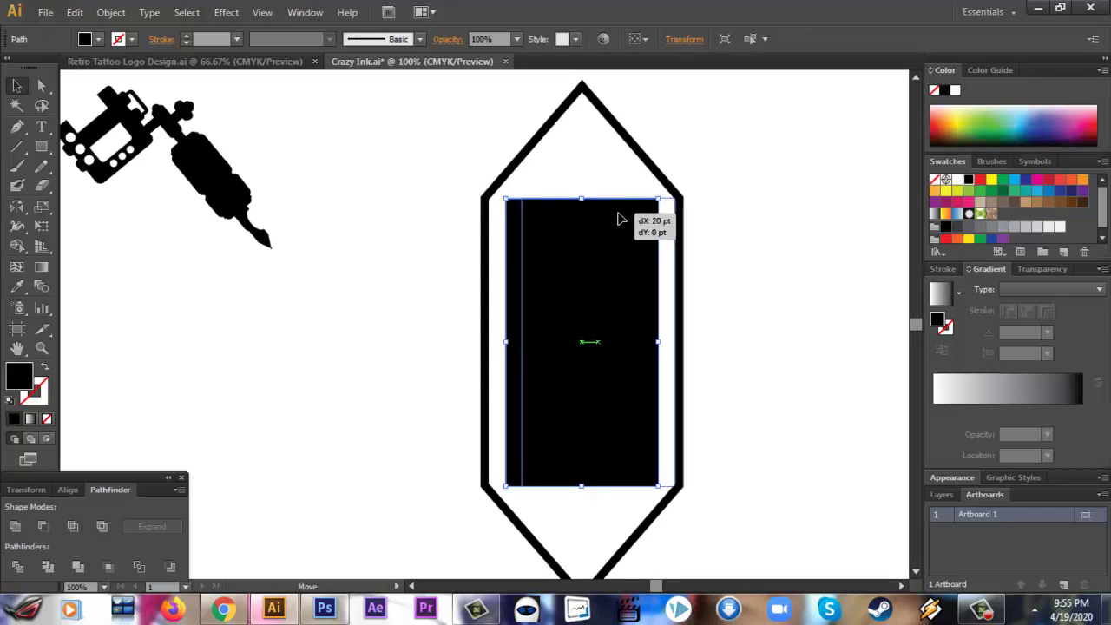
pyautogui.click(745, 253)
pyautogui.click(651, 278)
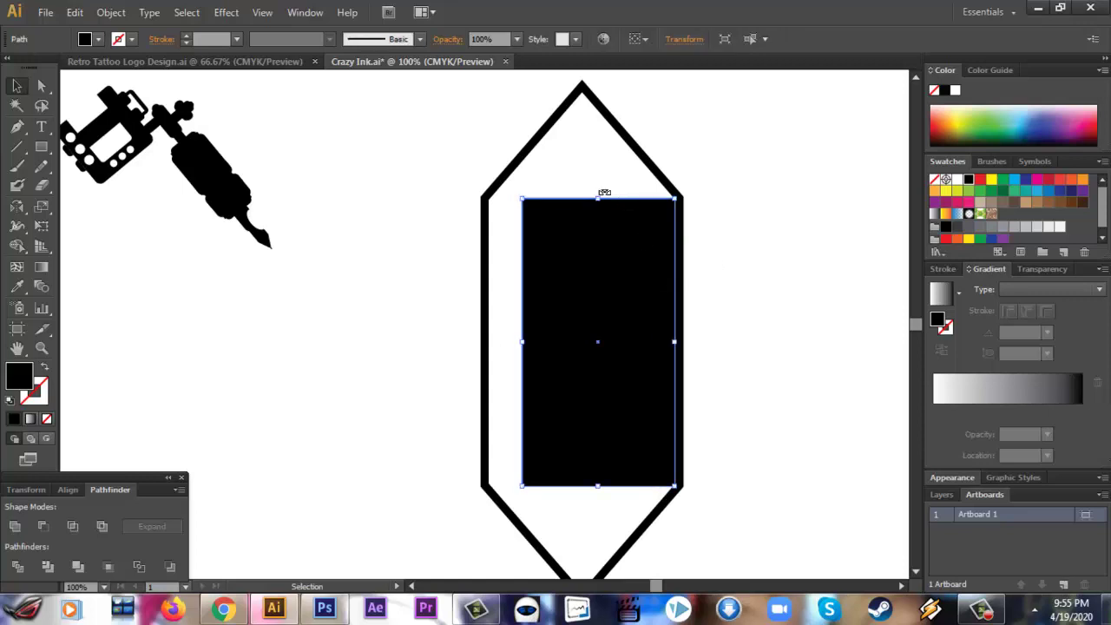
pyautogui.moveTo(598, 199); pyautogui.dragTo(598, 199)
pyautogui.moveTo(598, 484); pyautogui.dragTo(599, 486)
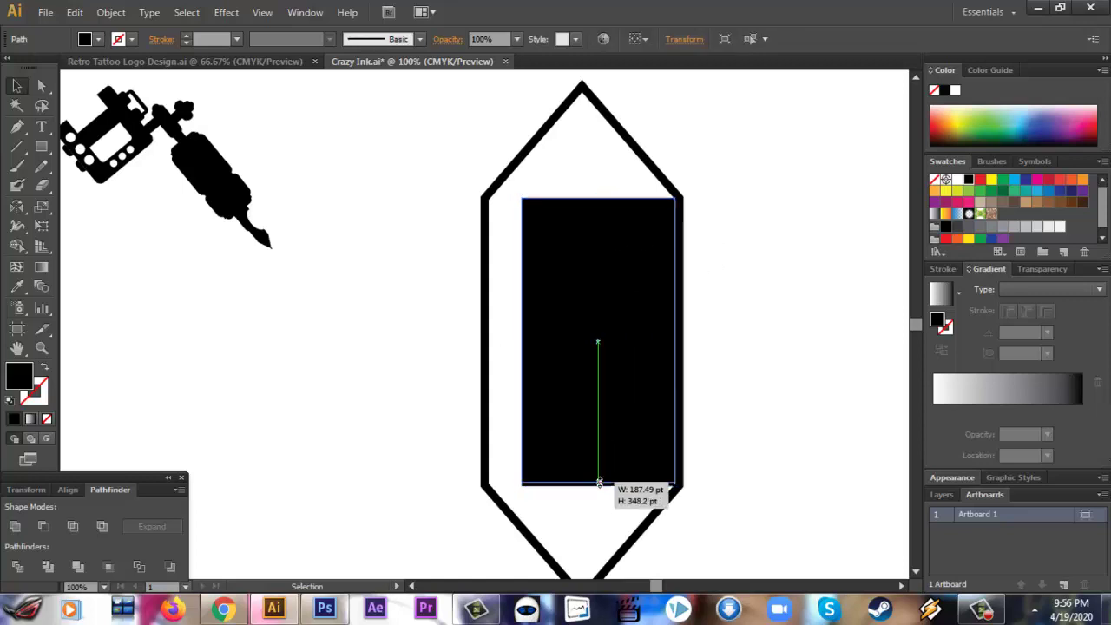
# Step: Nudge the rectangle left three times to centre it inside the hexagon
pyautogui.click(738, 459)
pyautogui.click(619, 426)
pyautogui.press('Left')
pyautogui.press('Left')
pyautogui.press('Left')
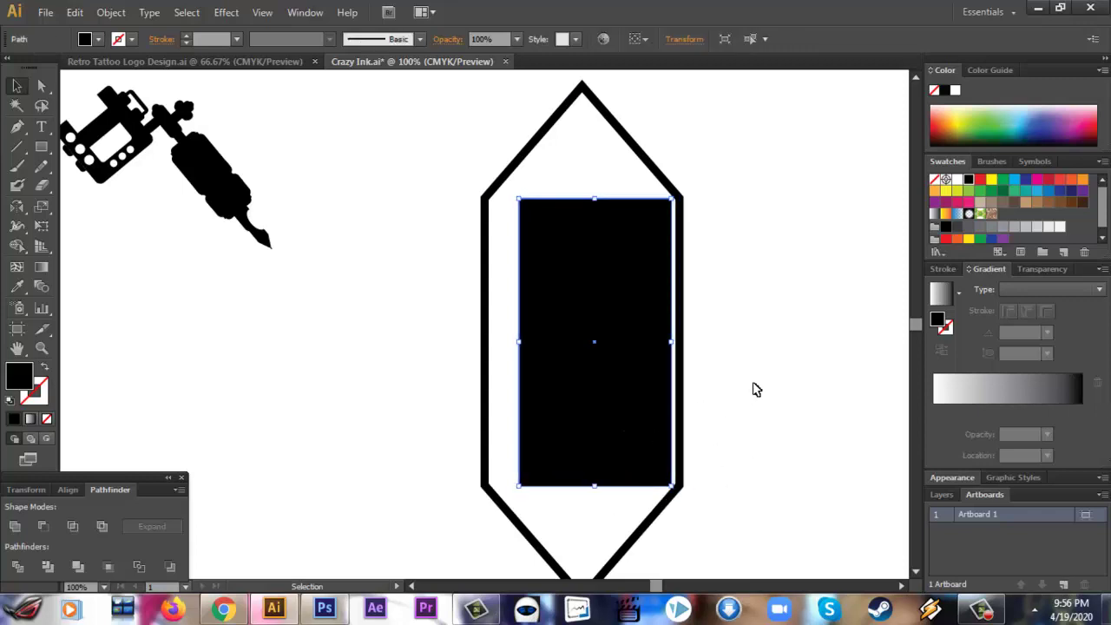
pyautogui.press('Left')
pyautogui.press('Left')
pyautogui.press('Left')
pyautogui.press('Left')
pyautogui.press('Left')
pyautogui.press('Left')
pyautogui.press('Left')
pyautogui.press('Left')
pyautogui.press('Left')
pyautogui.press('Left')
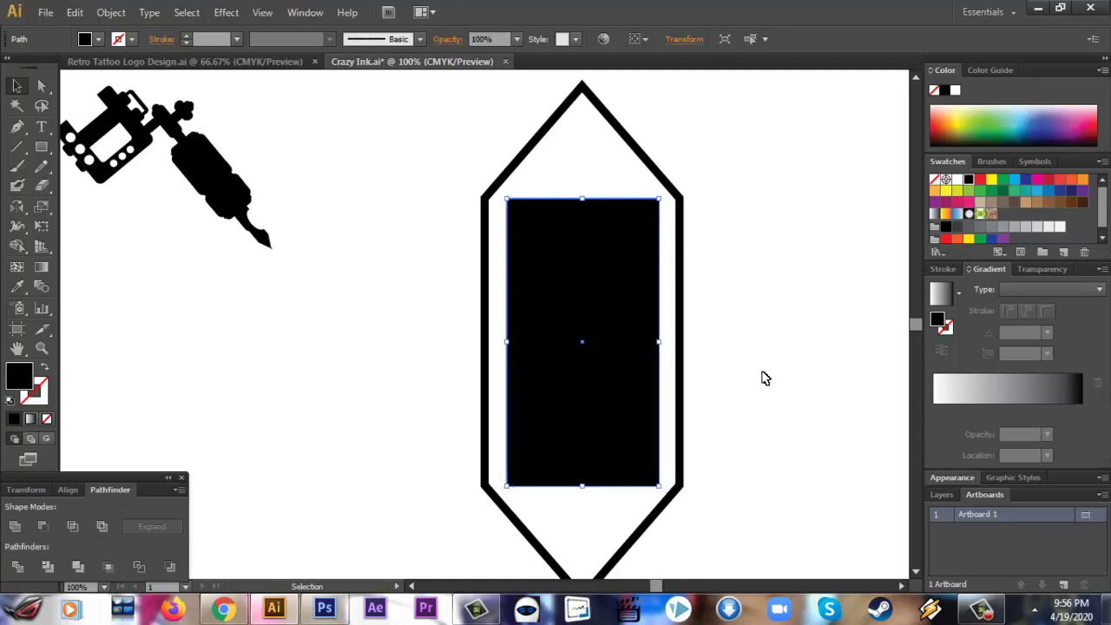
pyautogui.press('Left')
pyautogui.click(762, 378)
pyautogui.click(604, 338)
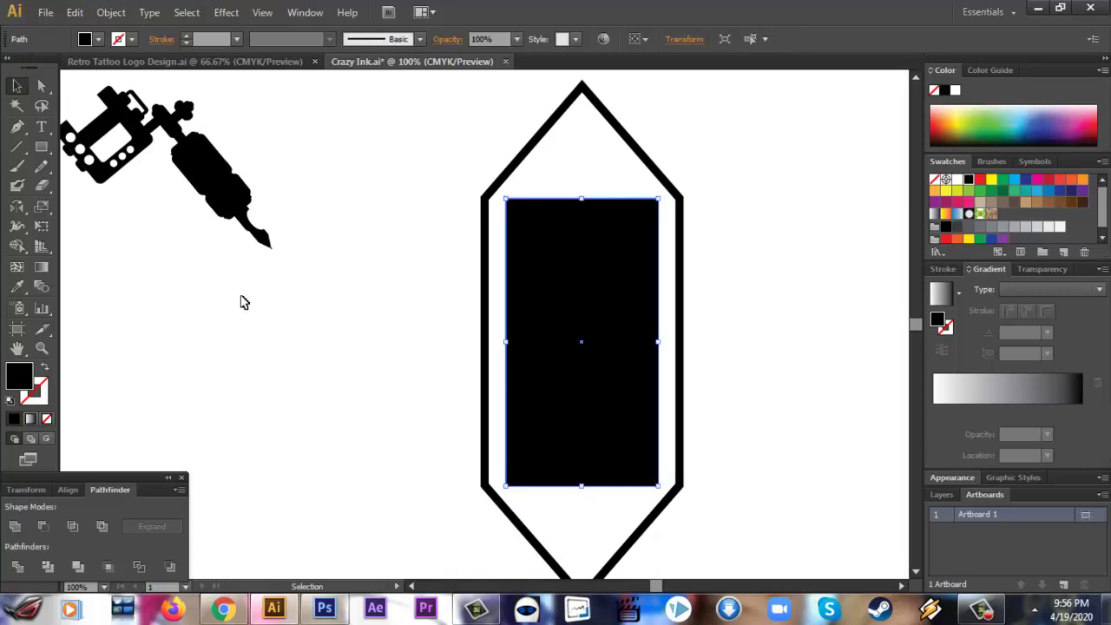
# Step: Undo an accidental Pen-tool corner deletion on the rectangle and deselect it
pyautogui.press('p')
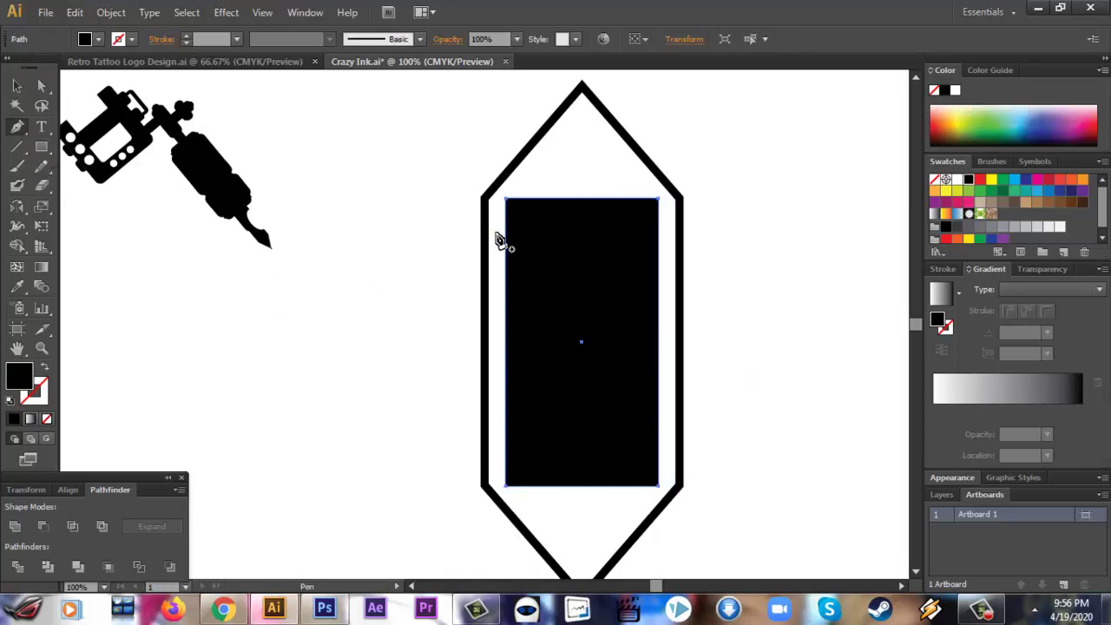
pyautogui.click(508, 201)
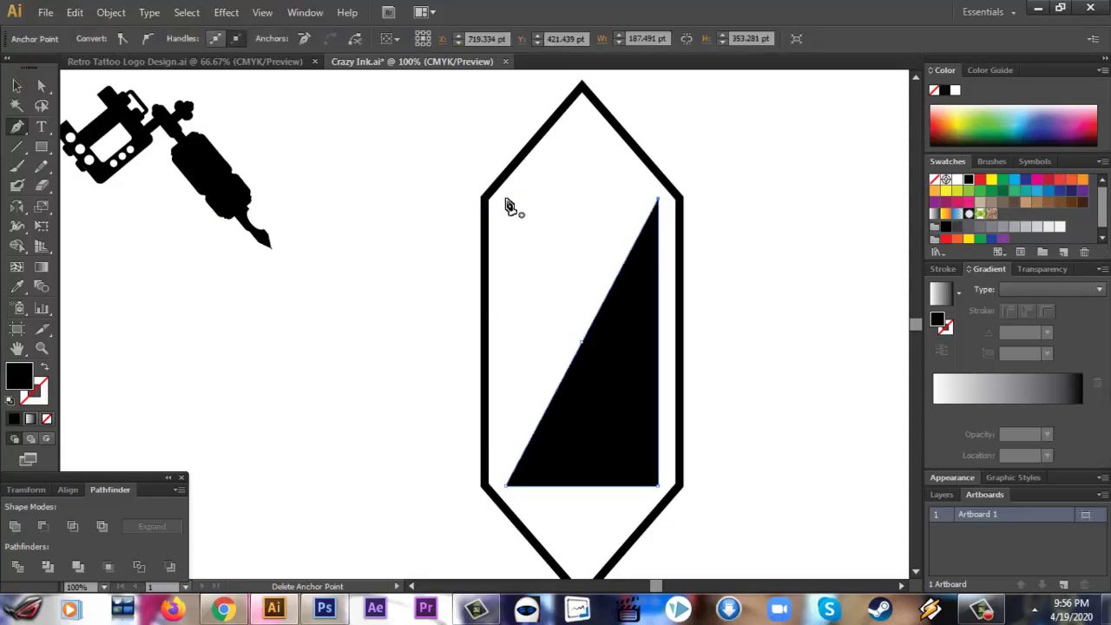
pyautogui.hotkey('ctrl', 'z')
pyautogui.press('v')
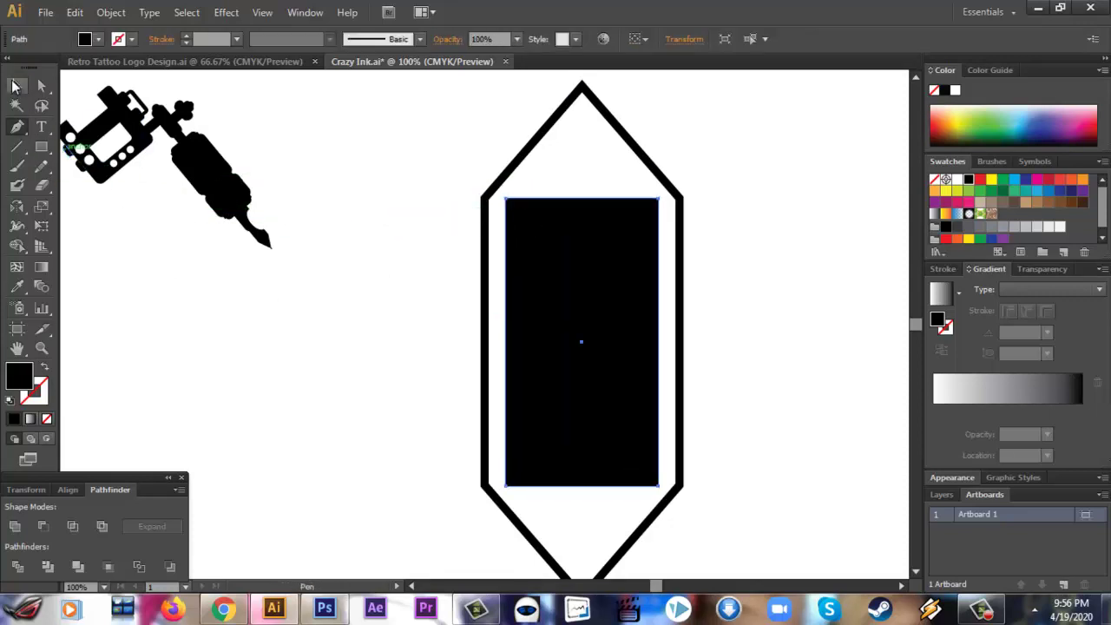
pyautogui.click(328, 314)
# Step: Pen-draw a triangle from the rectangle's top corners up to the hexagon's apex
pyautogui.press('p')
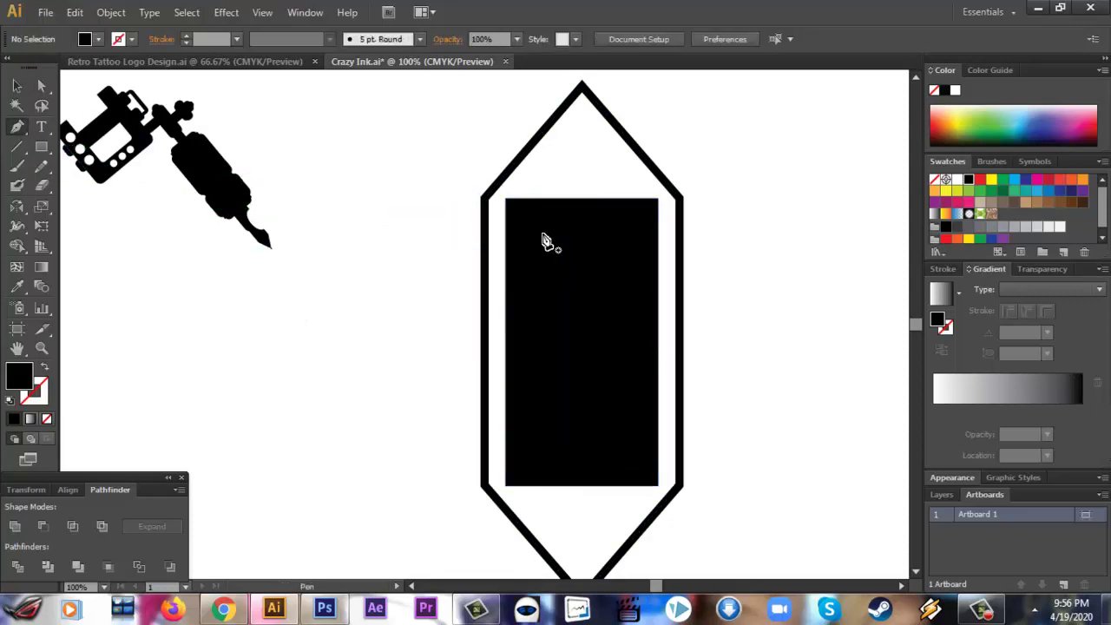
pyautogui.click(508, 201)
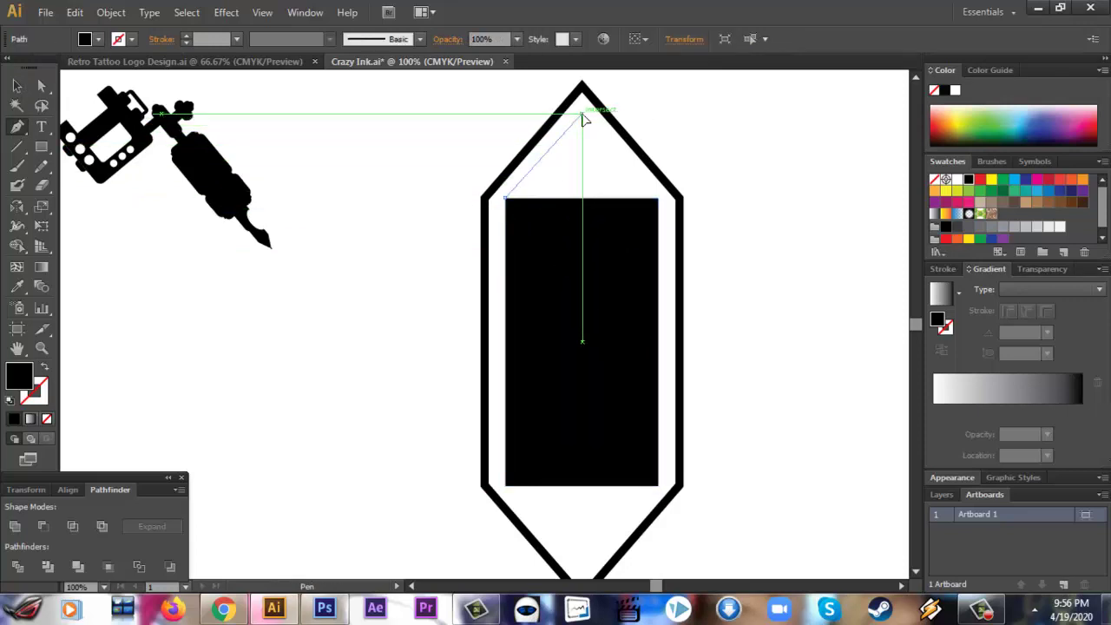
pyautogui.click(581, 114)
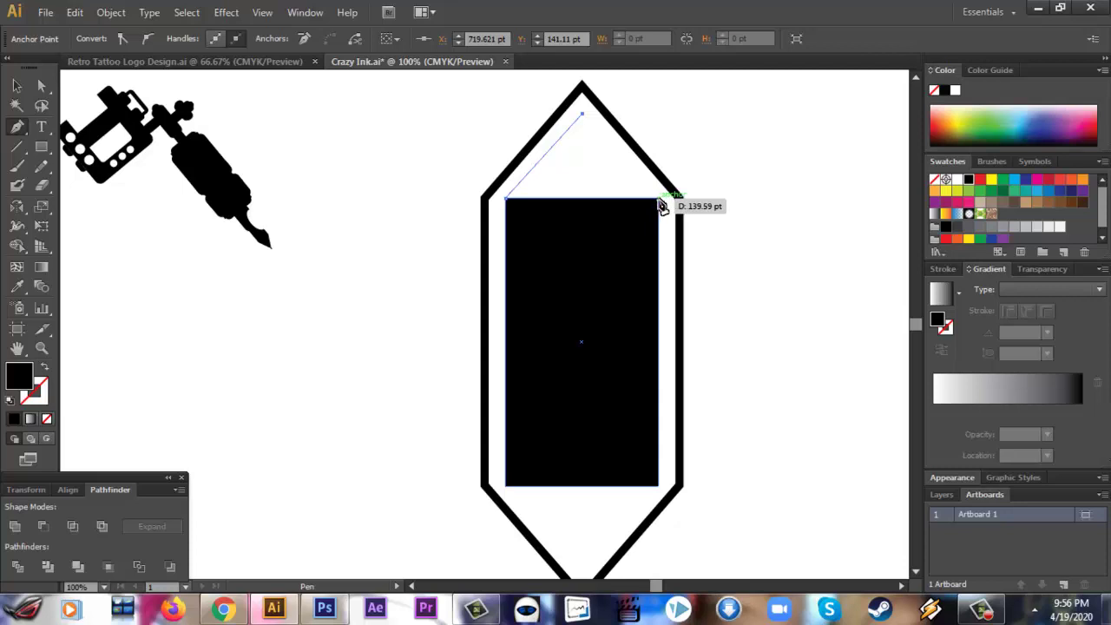
pyautogui.click(657, 200)
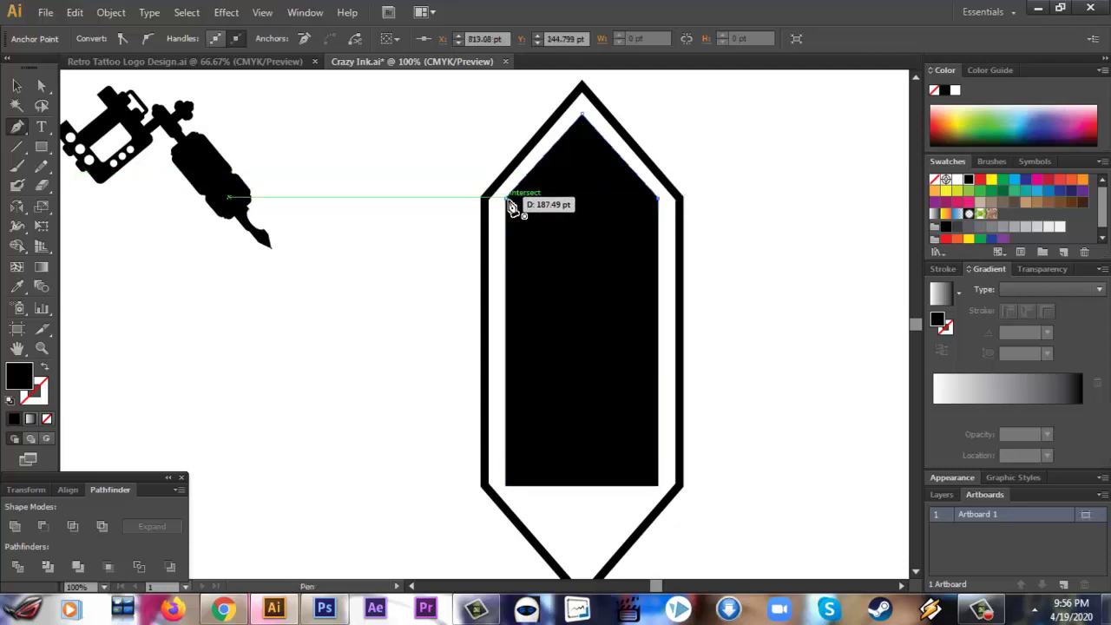
pyautogui.click(512, 206)
pyautogui.click(16, 86)
pyautogui.click(365, 287)
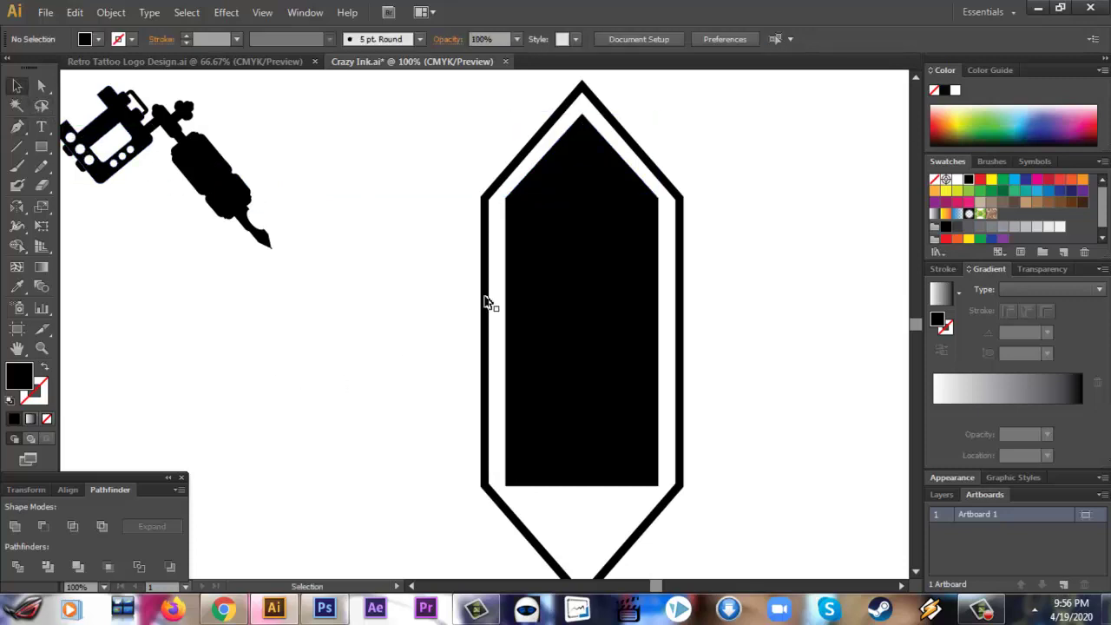
pyautogui.click(594, 195)
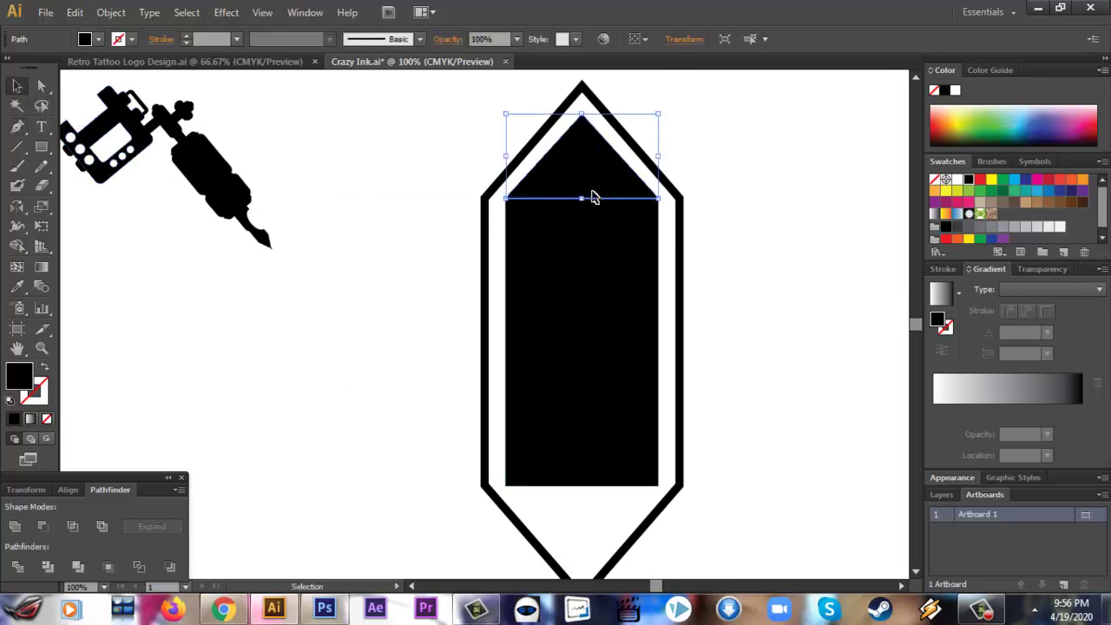
# Step: Copy the top triangle aside and reflect it horizontally
pyautogui.moveTo(594, 195); pyautogui.dragTo(338, 411)
pyautogui.press('o')
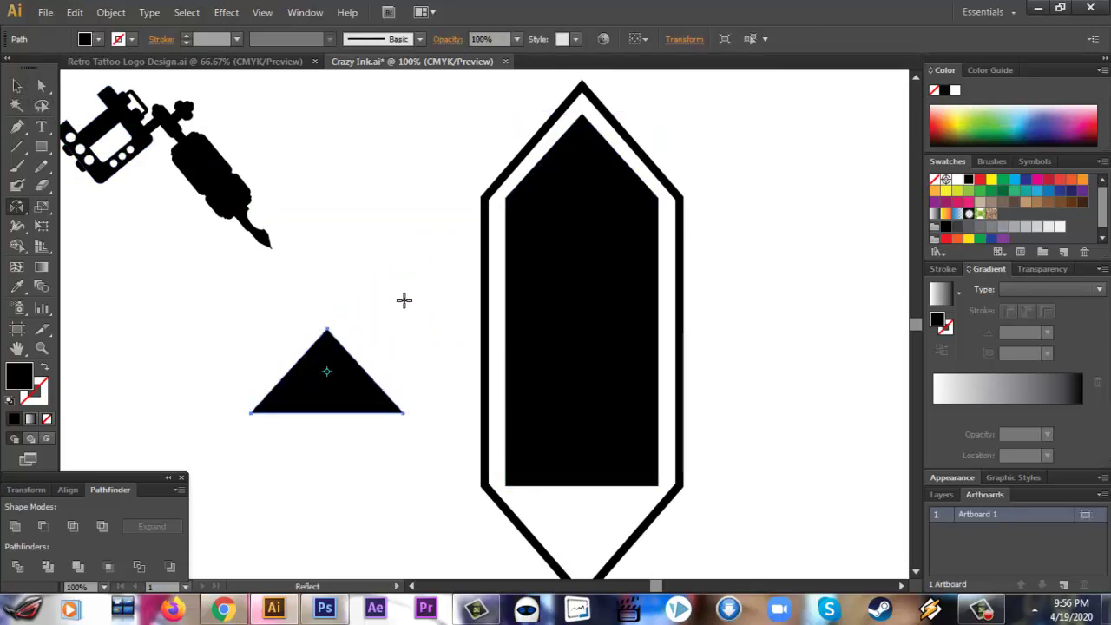
pyautogui.press('Return')
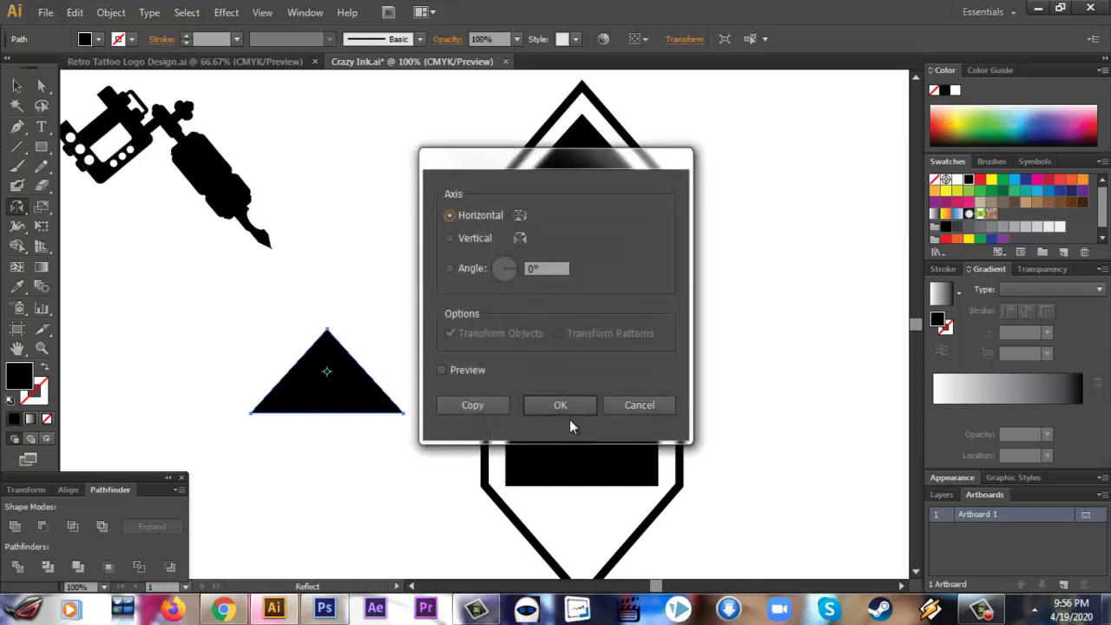
pyautogui.click(564, 407)
pyautogui.press('v')
pyautogui.click(199, 356)
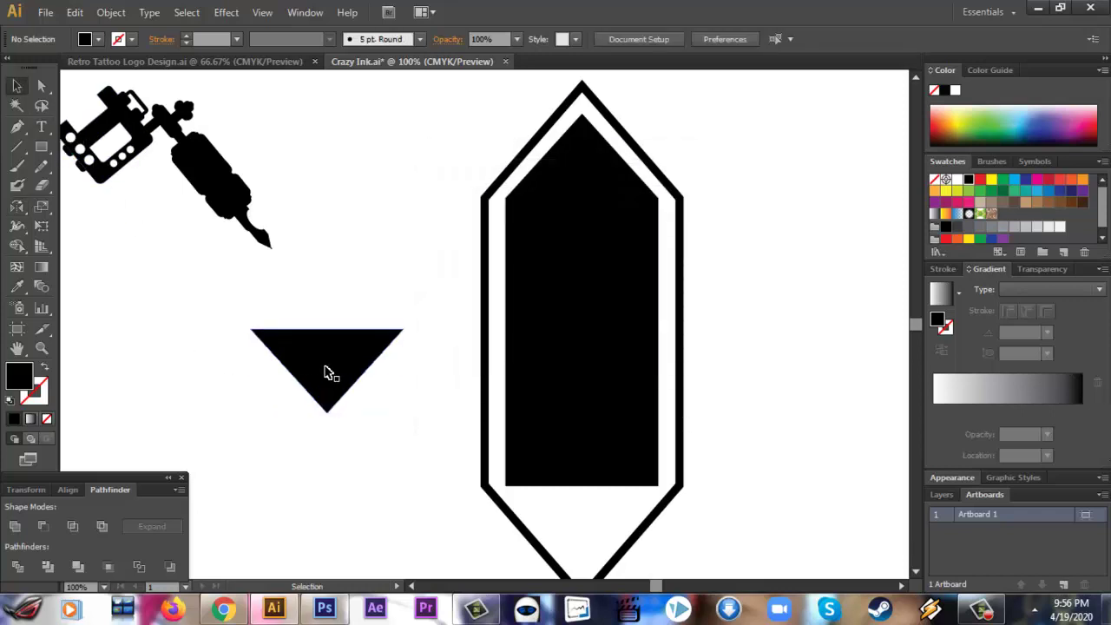
# Step: Place the flipped triangle under the rectangle and unite the pieces into one inner hexagon
pyautogui.moveTo(329, 373); pyautogui.dragTo(581, 526)
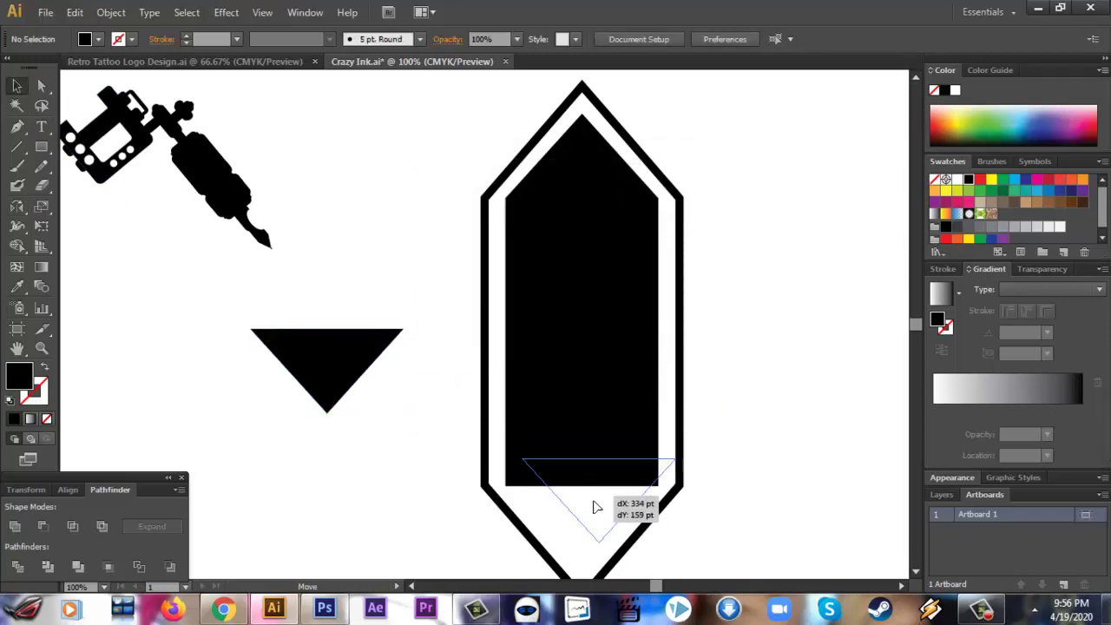
pyautogui.click(737, 494)
pyautogui.click(563, 202)
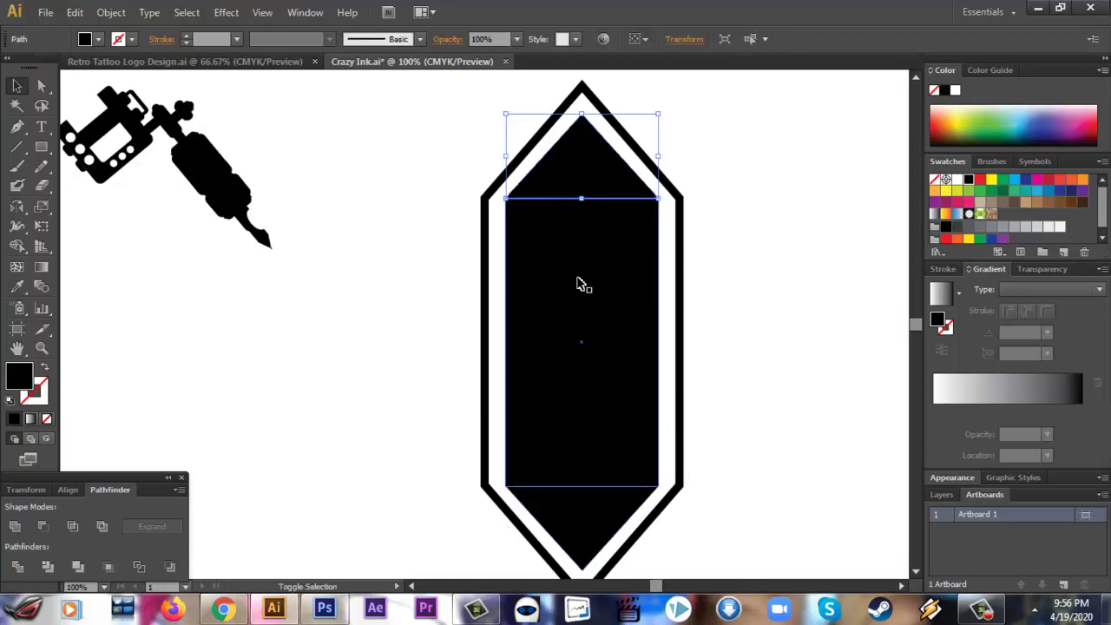
pyautogui.keyDown('shift'); pyautogui.click(588, 512); pyautogui.keyUp('shift')
pyautogui.click(16, 526)
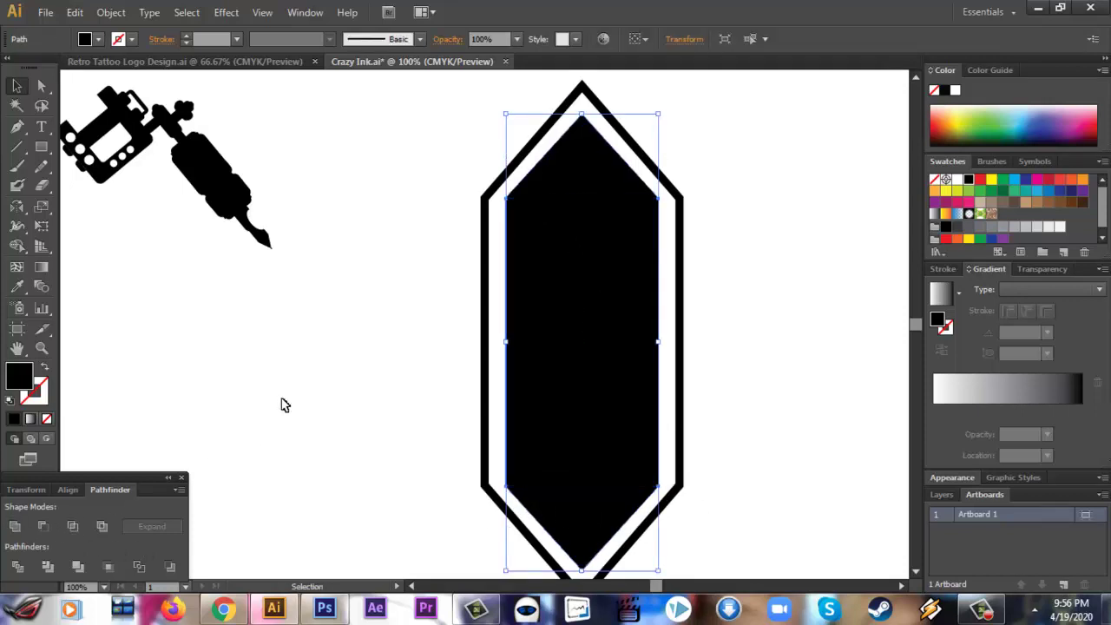
pyautogui.click(490, 384)
pyautogui.scroll(-2, 761, 352)
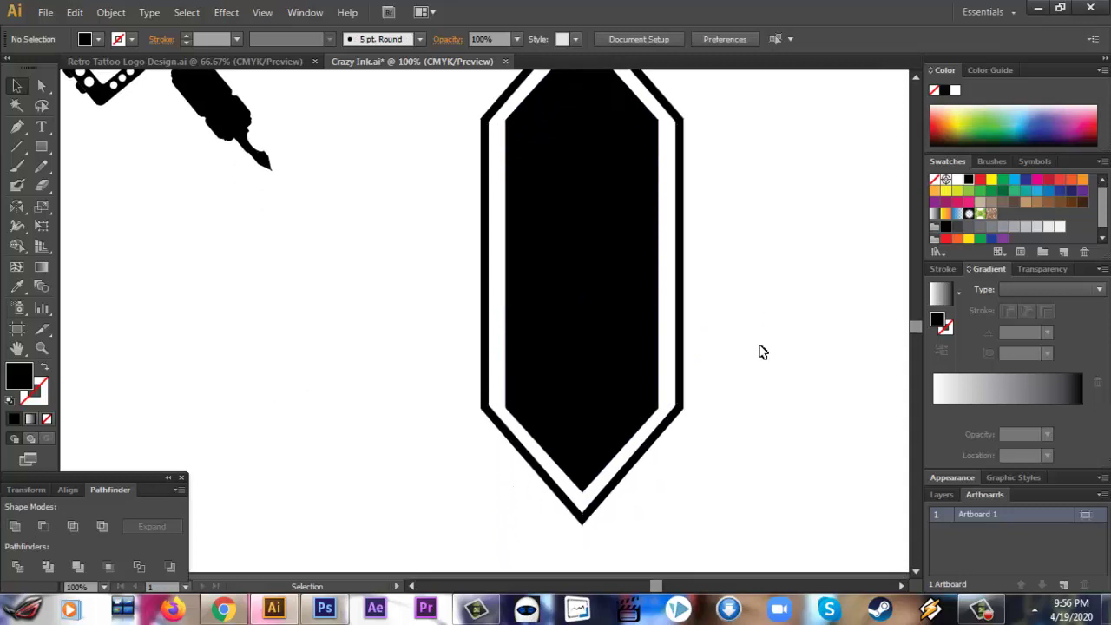
pyautogui.scroll(1, 761, 352)
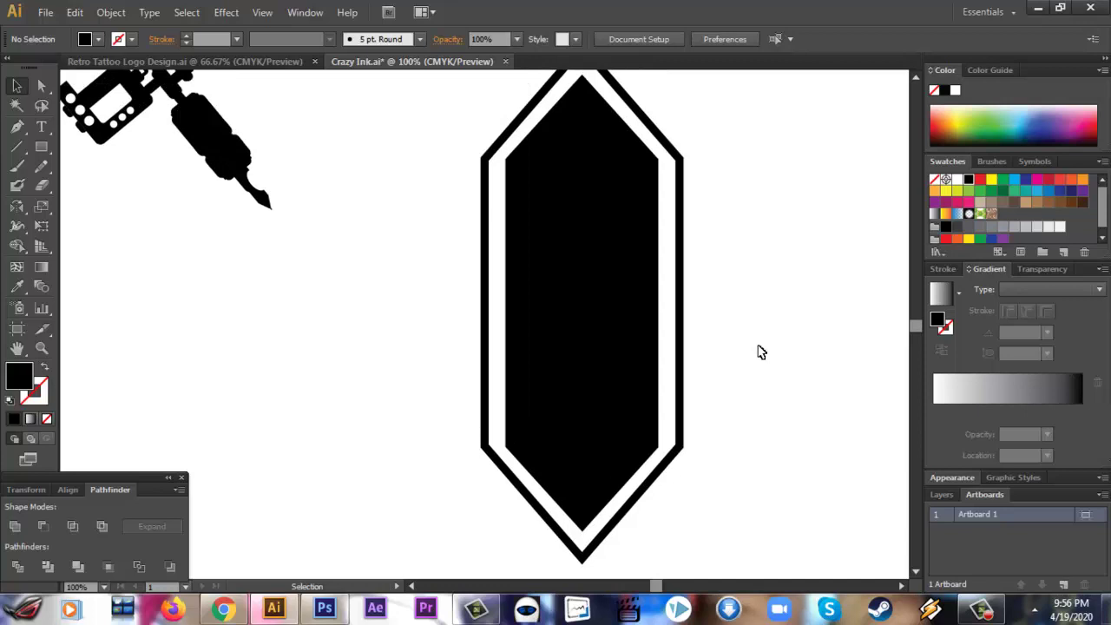
pyautogui.scroll(-1, 761, 352)
pyautogui.scroll(1, 761, 352)
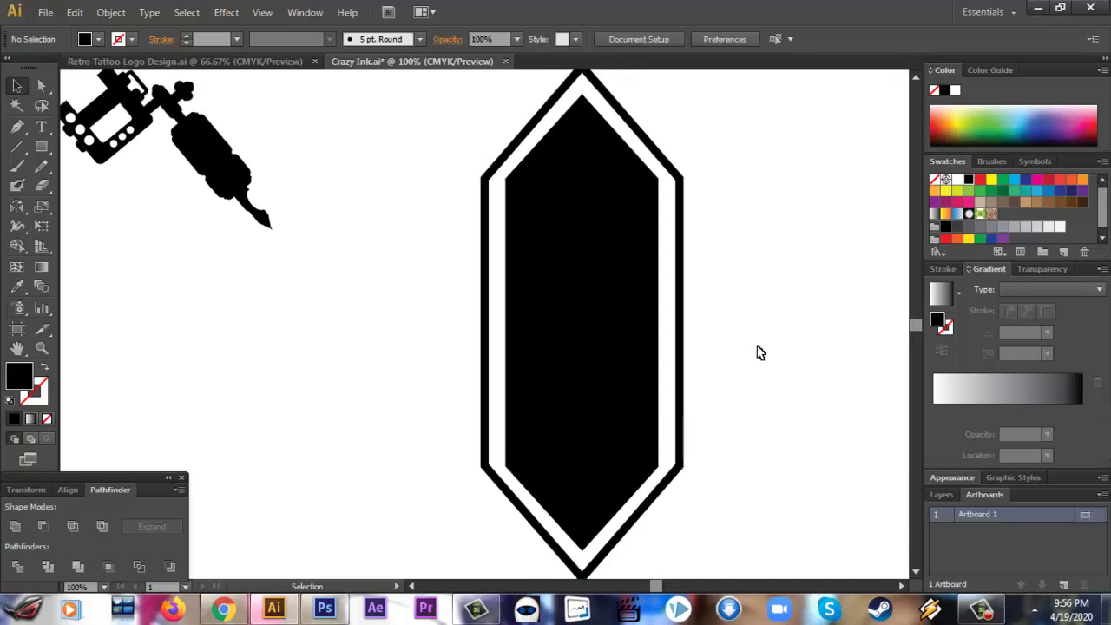
pyautogui.scroll(1, 761, 354)
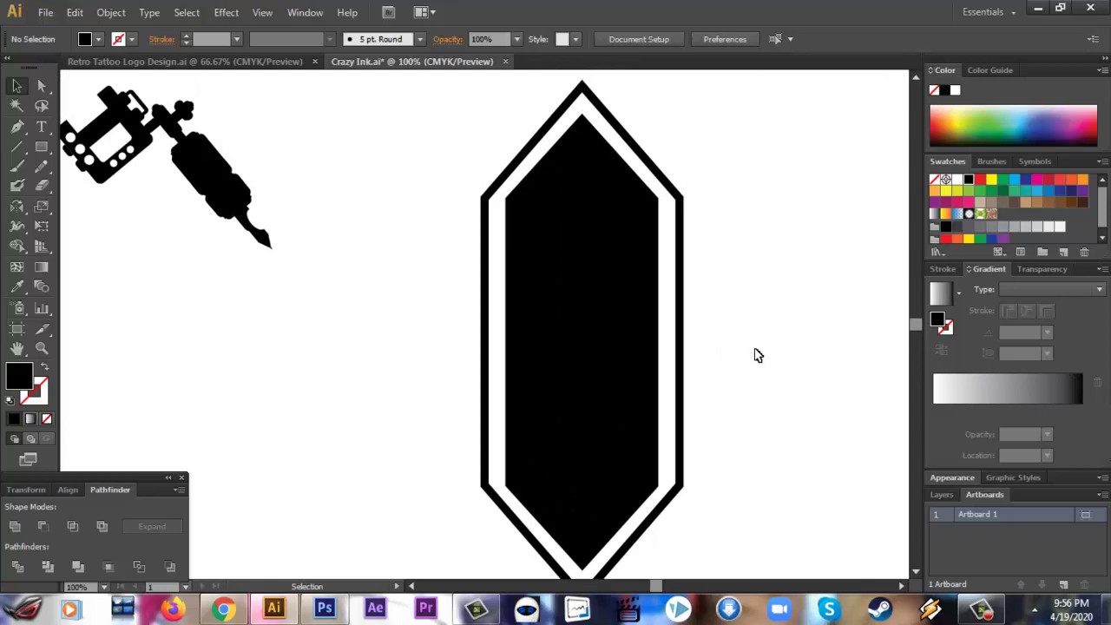
pyautogui.scroll(-2, 393, 399)
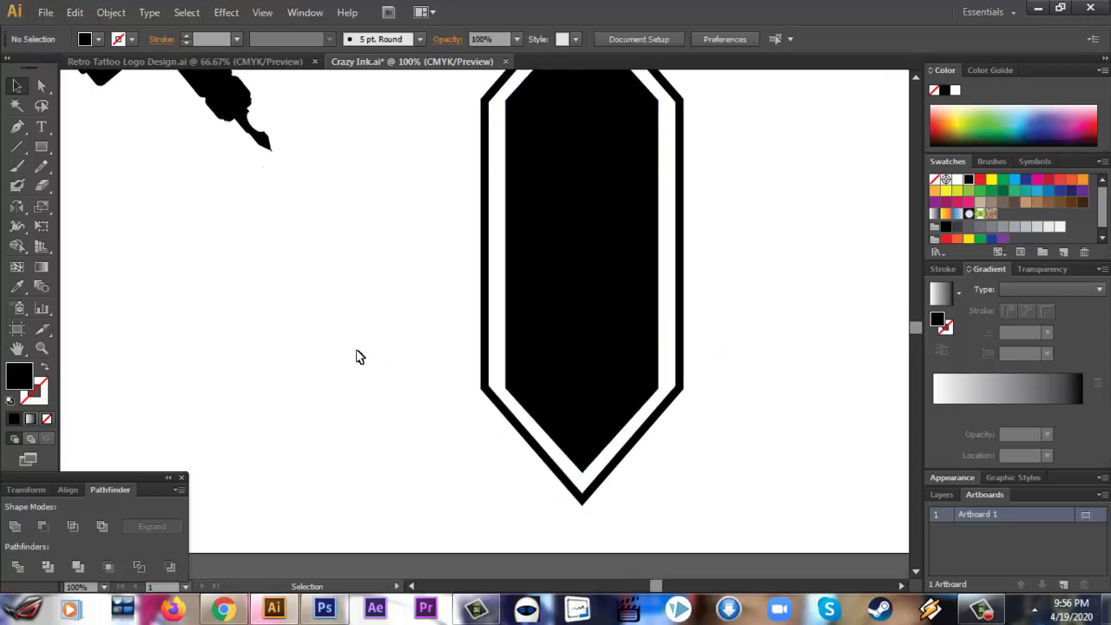
pyautogui.scroll(1, 363, 359)
pyautogui.scroll(1, 365, 361)
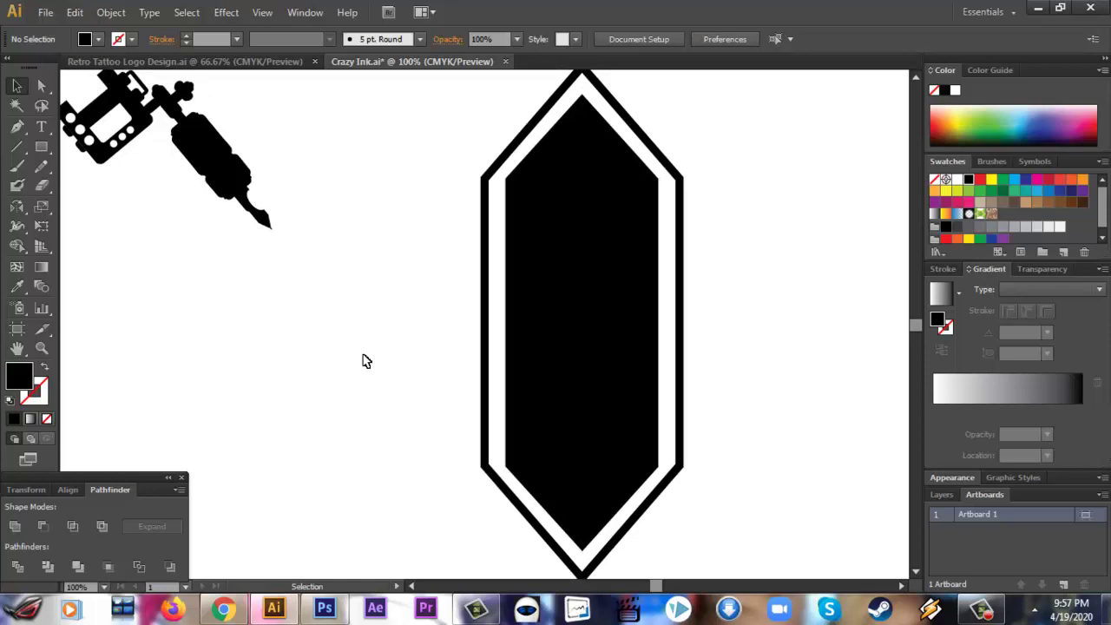
# Step: Draw a black bar left of the hexagon and shear it into a parallelogram
pyautogui.click(41, 146)
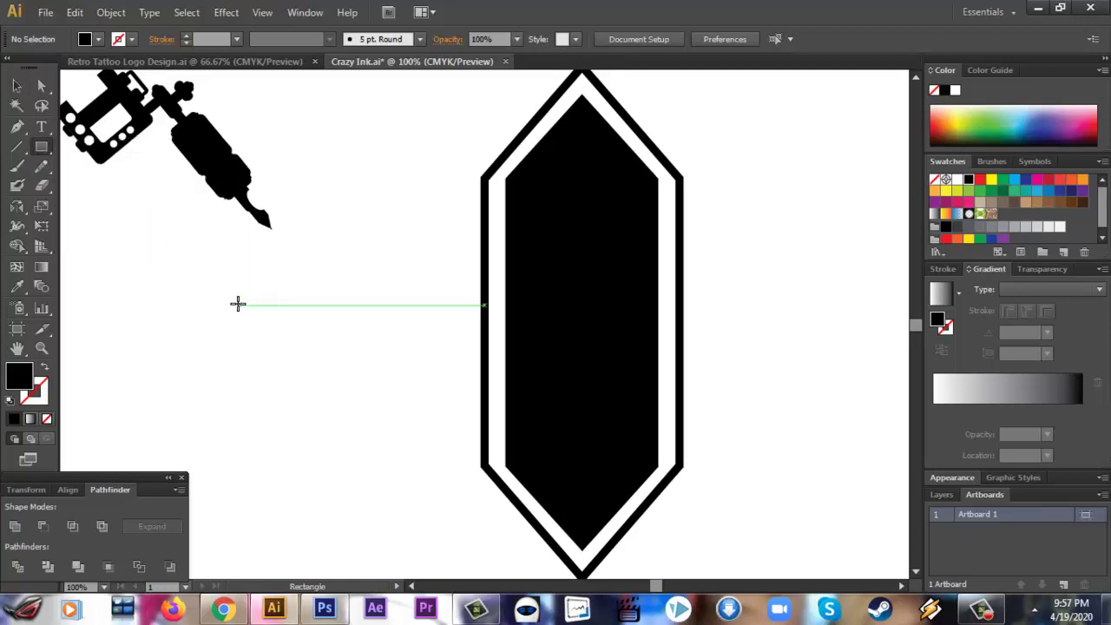
pyautogui.moveTo(238, 306); pyautogui.dragTo(443, 366)
pyautogui.click(48, 210)
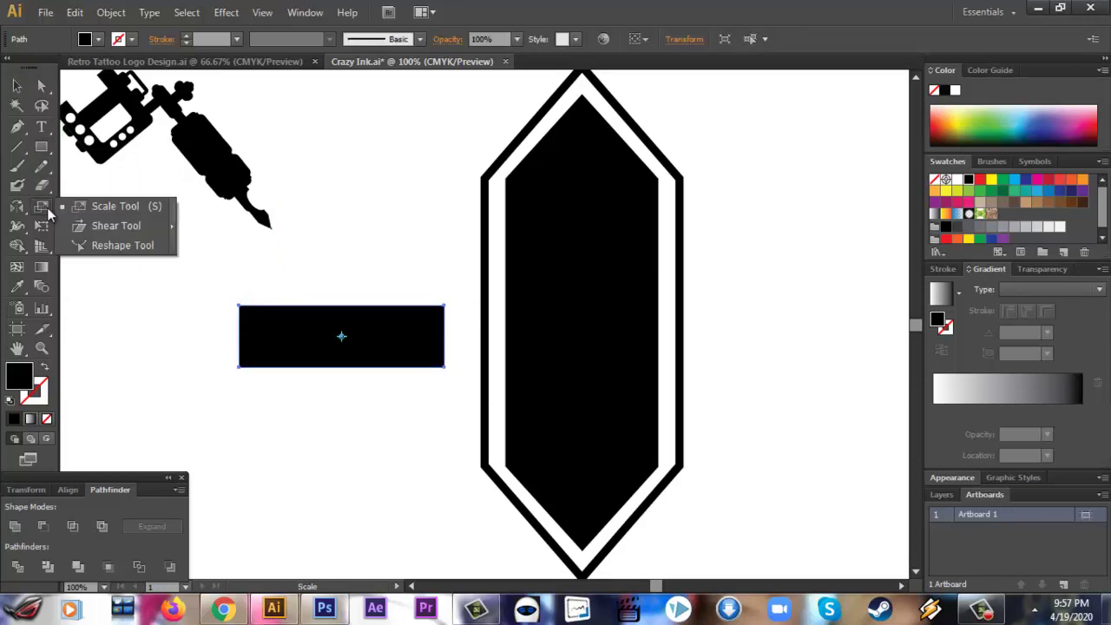
pyautogui.click(116, 226)
pyautogui.moveTo(442, 314); pyautogui.dragTo(445, 277)
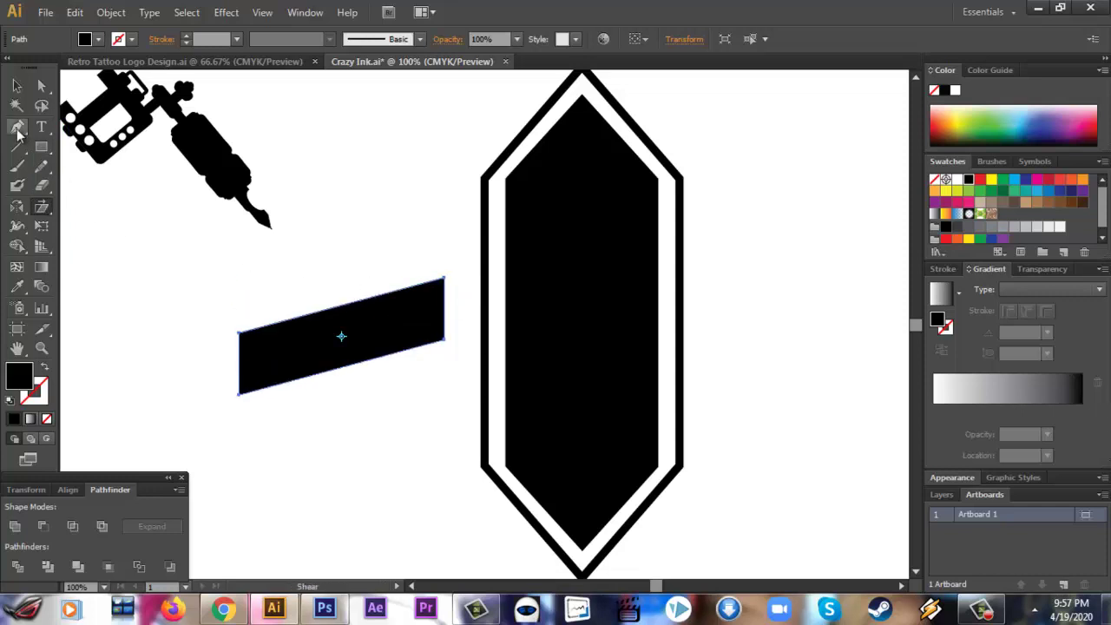
pyautogui.click(16, 85)
# Step: Move the parallelogram to the left of the artboard and add a copy below it
pyautogui.click(205, 304)
pyautogui.moveTo(356, 352); pyautogui.dragTo(583, 320)
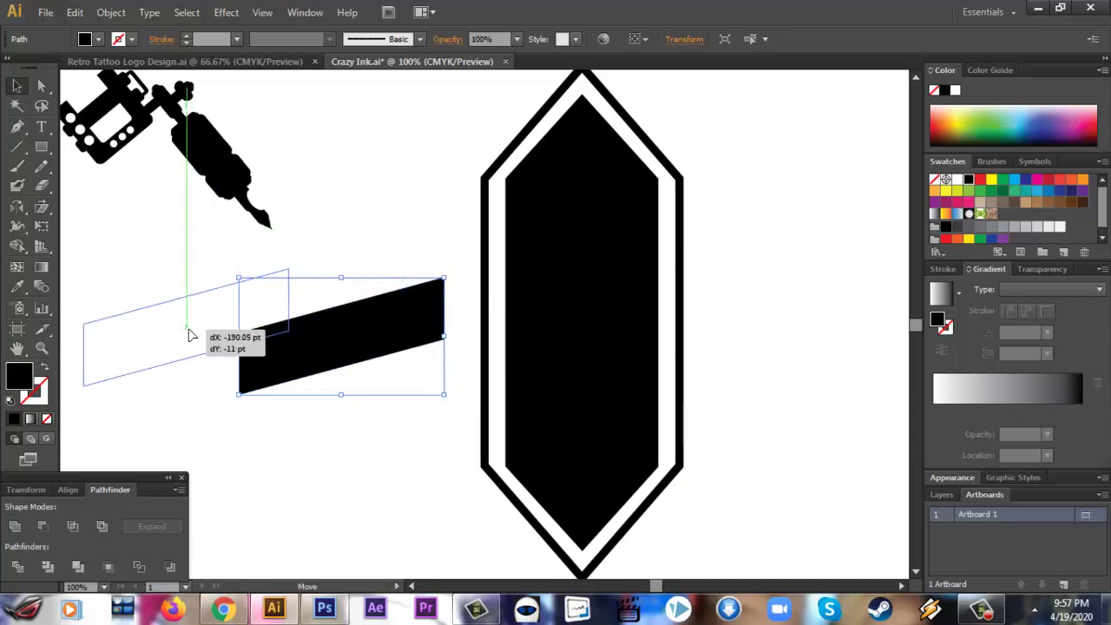
pyautogui.moveTo(582, 322)
pyautogui.mouseDown()
pyautogui.moveTo(201, 344)
pyautogui.moveTo(295, 456)
pyautogui.mouseUp()
pyautogui.click(322, 442)
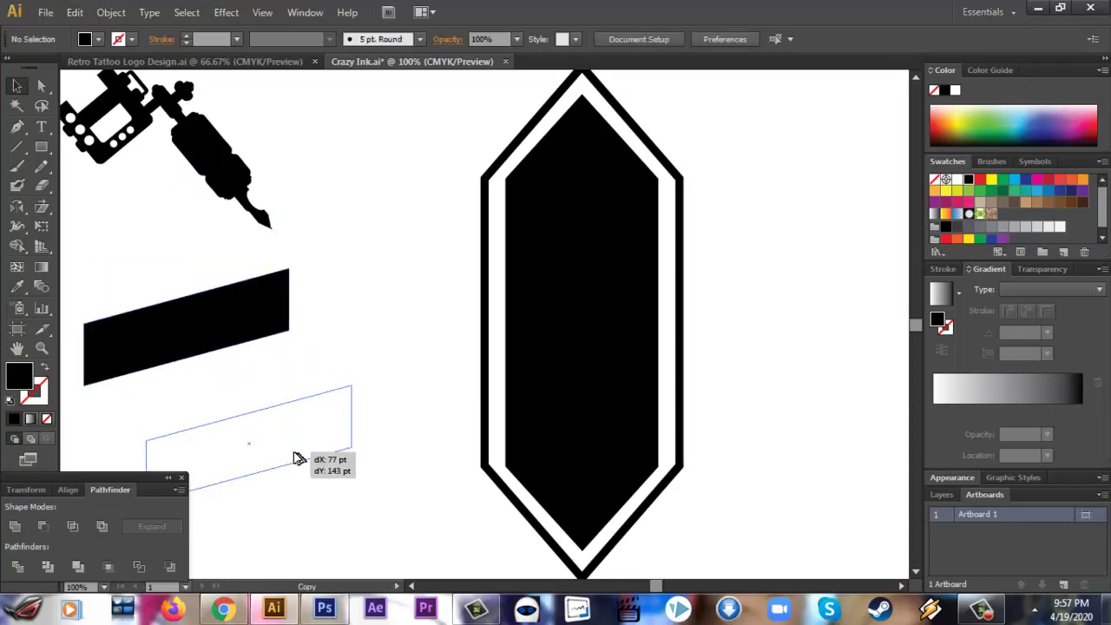
pyautogui.click(416, 389)
# Step: Move the outline hexagon aside and centre a parallelogram horizontally on the black hexagon
pyautogui.moveTo(486, 328); pyautogui.dragTo(710, 328)
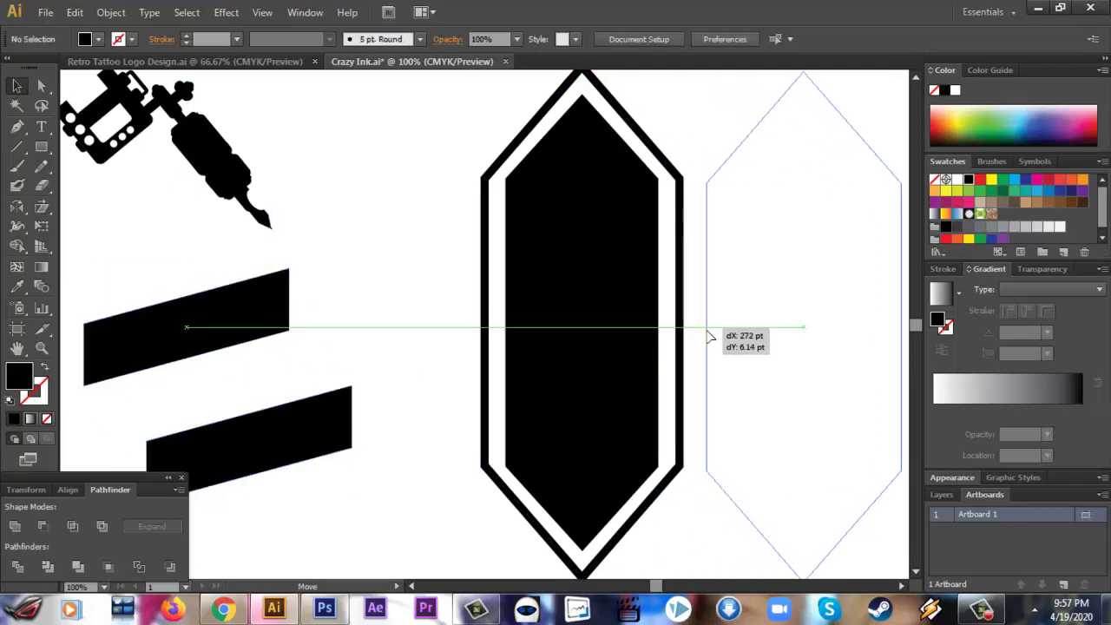
pyautogui.moveTo(347, 413)
pyautogui.mouseDown()
pyautogui.moveTo(473, 384)
pyautogui.moveTo(645, 318)
pyautogui.mouseUp()
pyautogui.moveTo(423, 240); pyautogui.dragTo(632, 451)
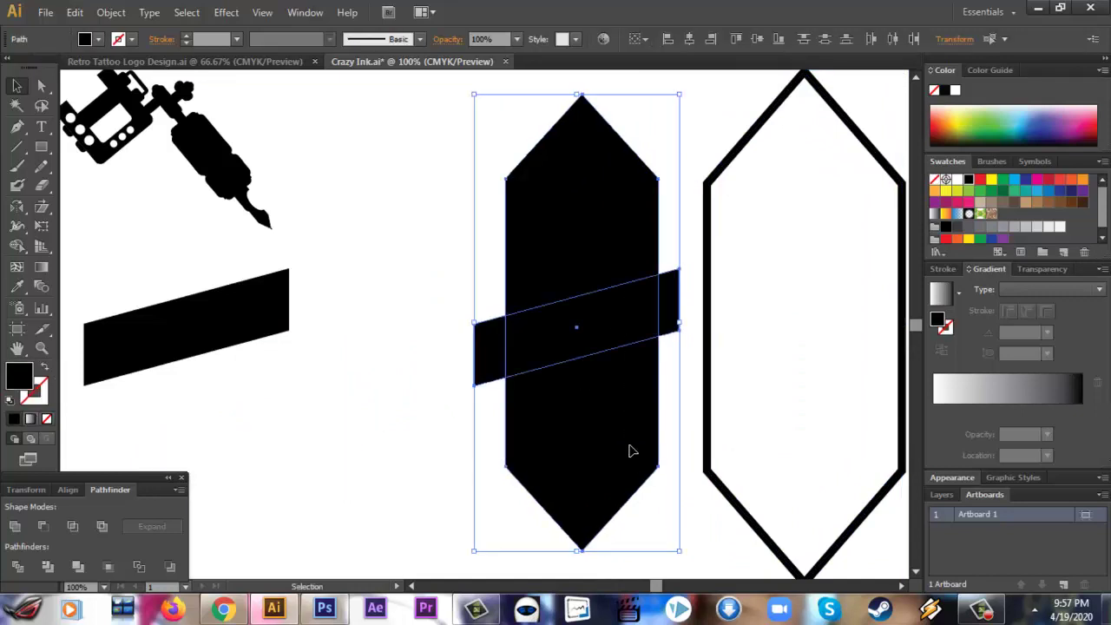
pyautogui.click(689, 39)
pyautogui.moveTo(431, 215); pyautogui.dragTo(649, 478)
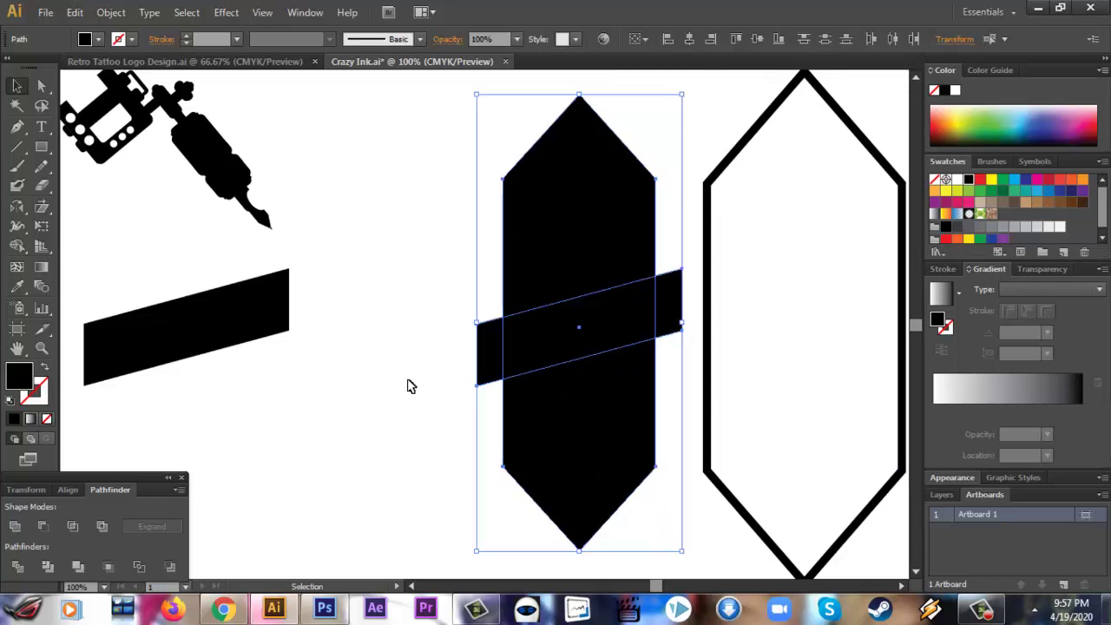
pyautogui.click(411, 386)
# Step: Stretch the parallelogram taller, trying and undoing a slight rotation
pyautogui.click(578, 330)
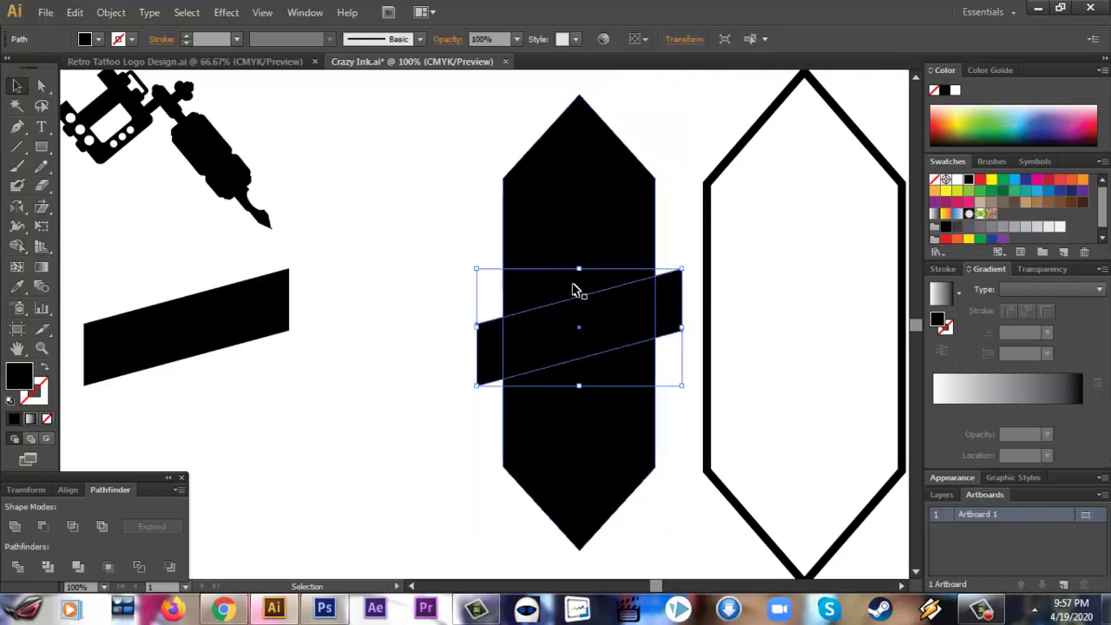
pyautogui.moveTo(579, 269); pyautogui.dragTo(579, 251)
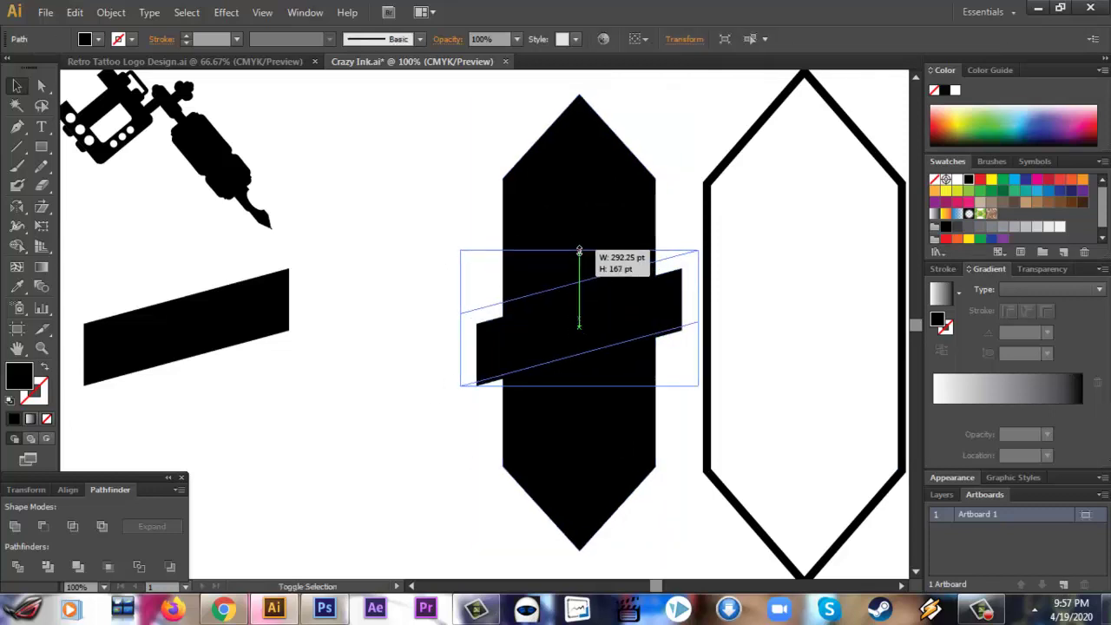
pyautogui.click(422, 379)
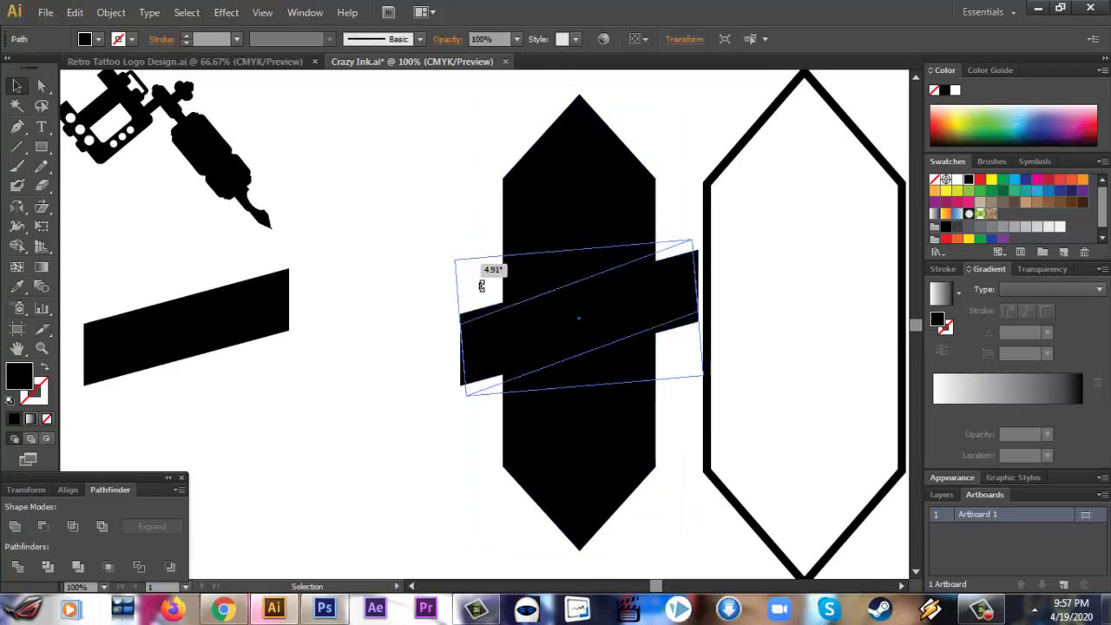
pyautogui.moveTo(582, 329); pyautogui.dragTo(570, 459)
pyautogui.hotkey('ctrl', 'z')
pyautogui.click(425, 396)
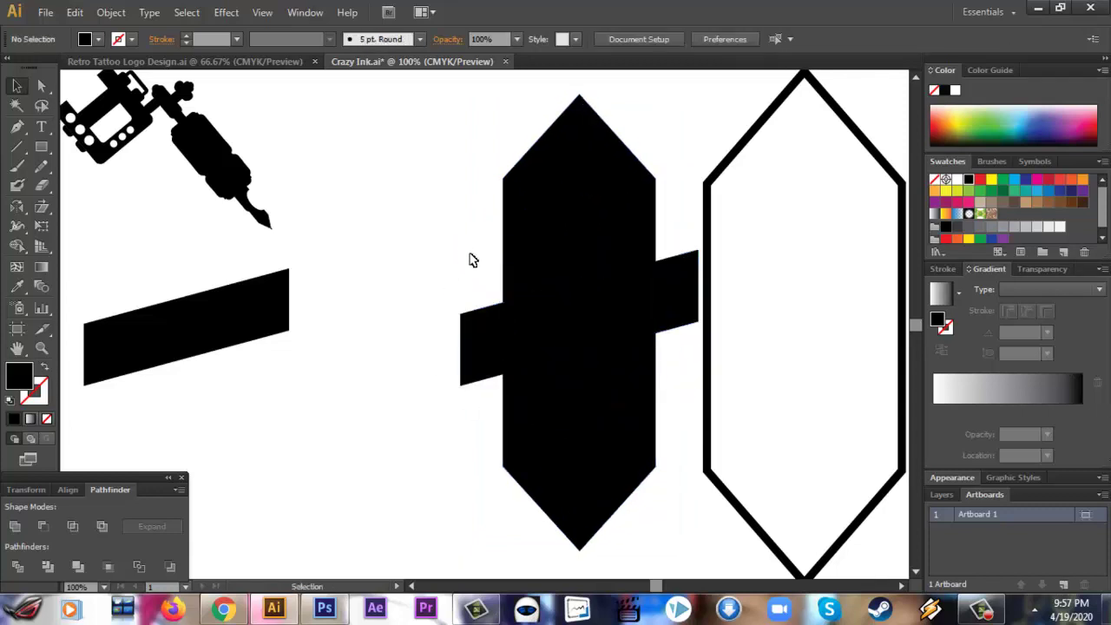
# Step: Subtract the bar from the black hexagon with Pathfinder Minus Front
pyautogui.moveTo(471, 258); pyautogui.dragTo(601, 352)
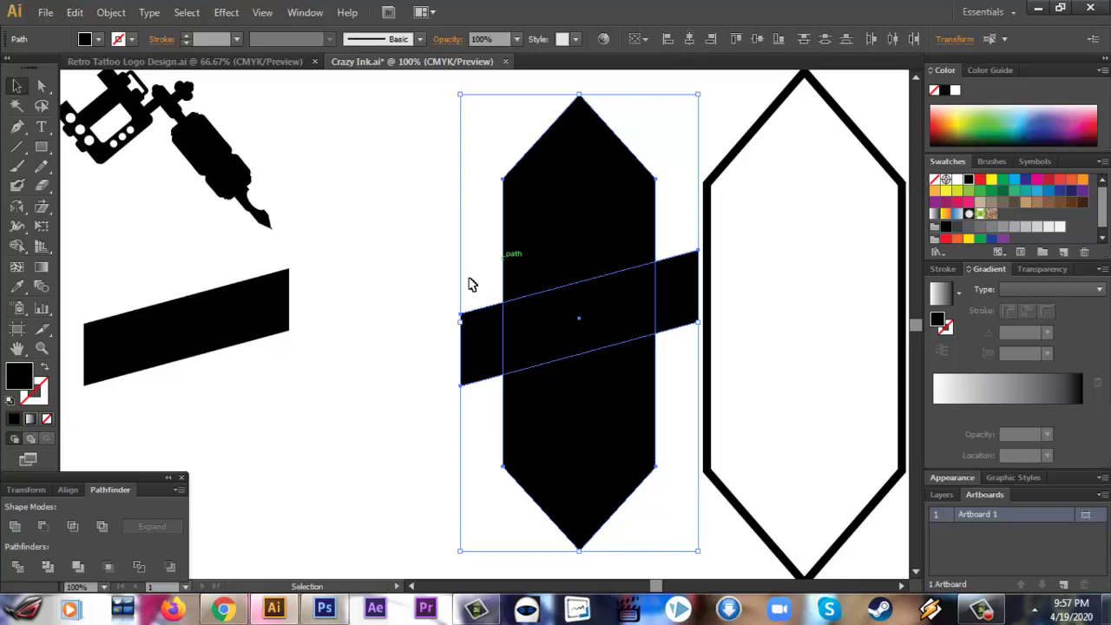
pyautogui.click(418, 293)
pyautogui.moveTo(413, 249); pyautogui.dragTo(612, 429)
pyautogui.click(45, 529)
pyautogui.click(357, 405)
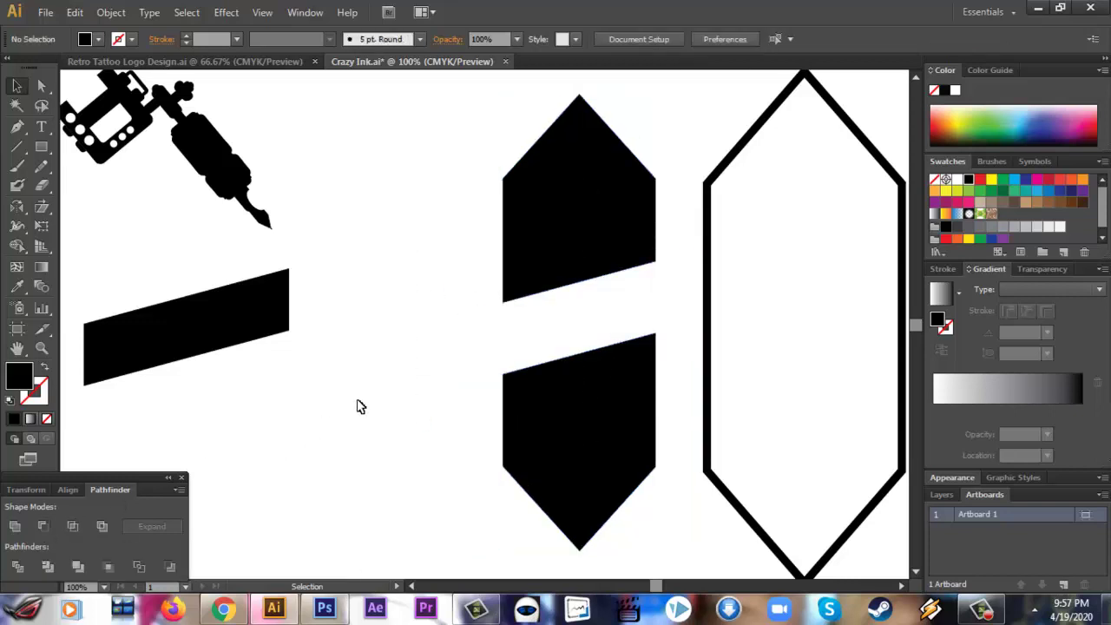
# Step: Move the outline hexagon back over the split black shape and drop the spare slanted bar into the gap
pyautogui.moveTo(712, 299); pyautogui.dragTo(485, 298)
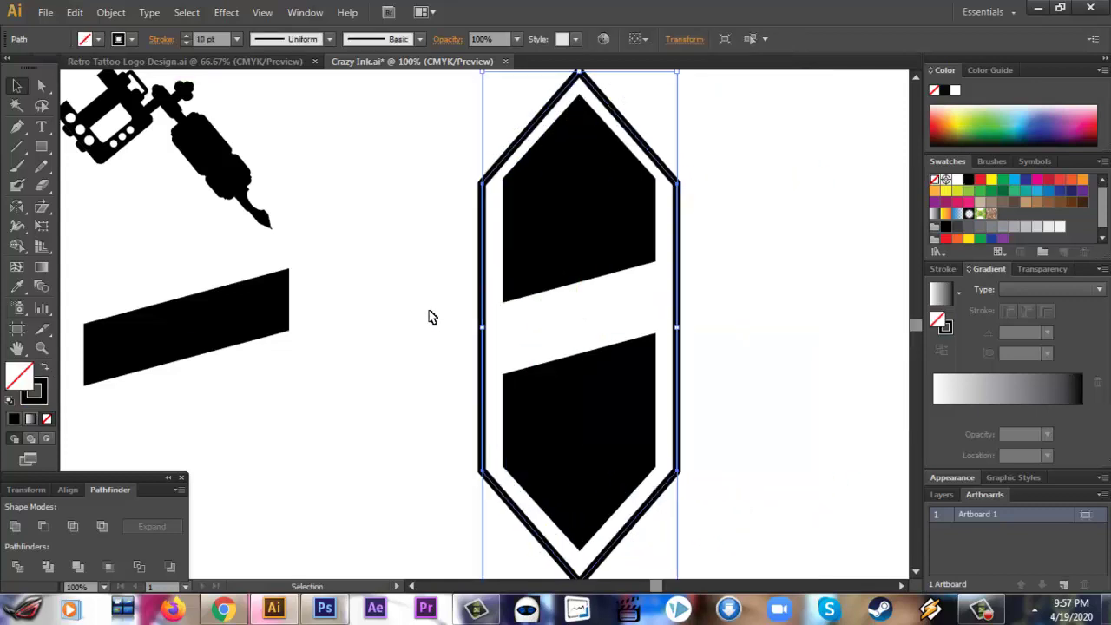
pyautogui.click(437, 318)
pyautogui.click(607, 380)
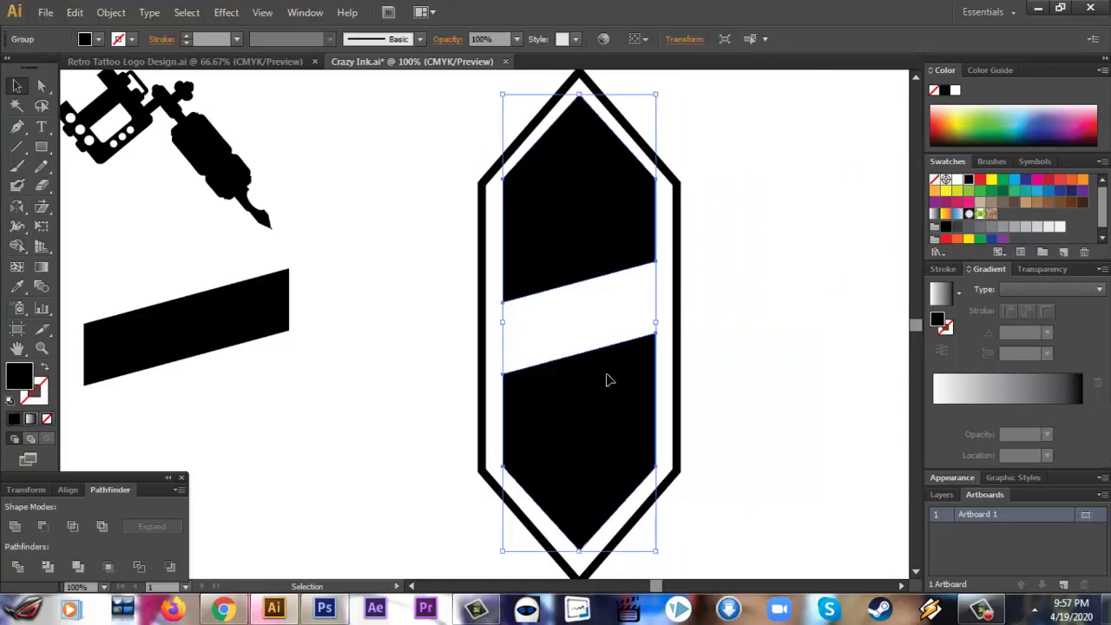
pyautogui.click(761, 402)
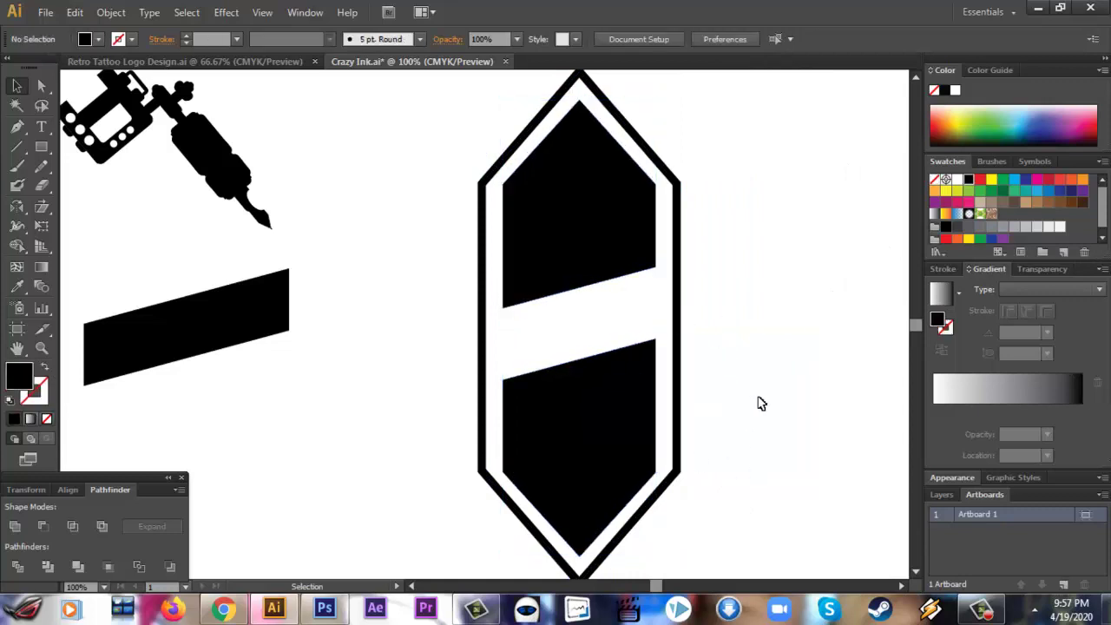
pyautogui.moveTo(286, 328); pyautogui.dragTo(646, 319)
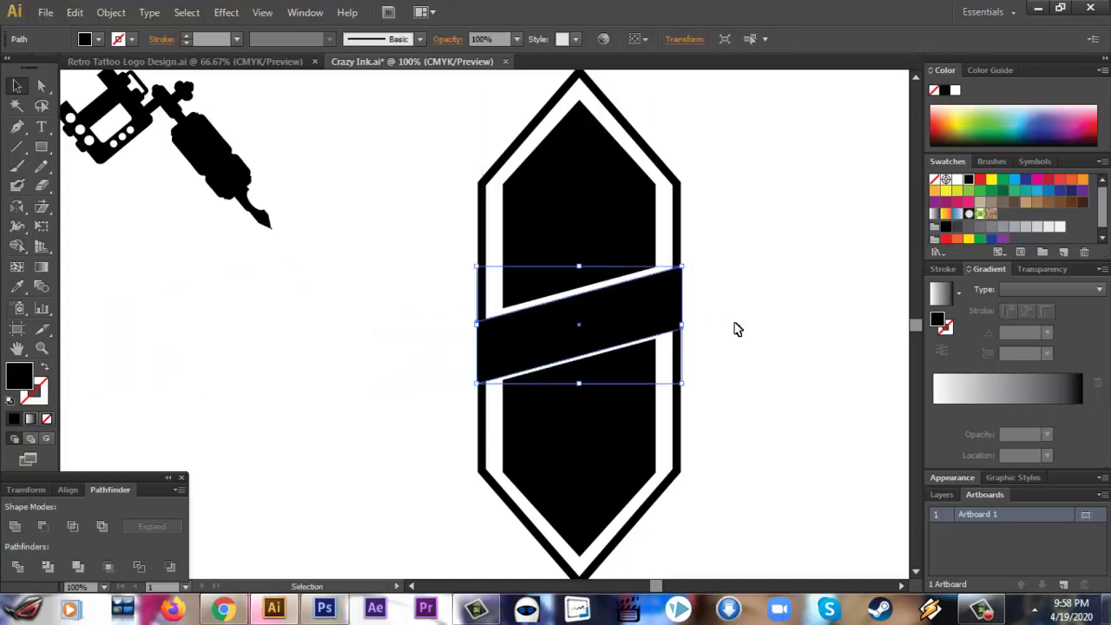
# Step: Make the slanted bar slightly thinner while it is isolated, then leave isolation mode
pyautogui.doubleClick(641, 318)
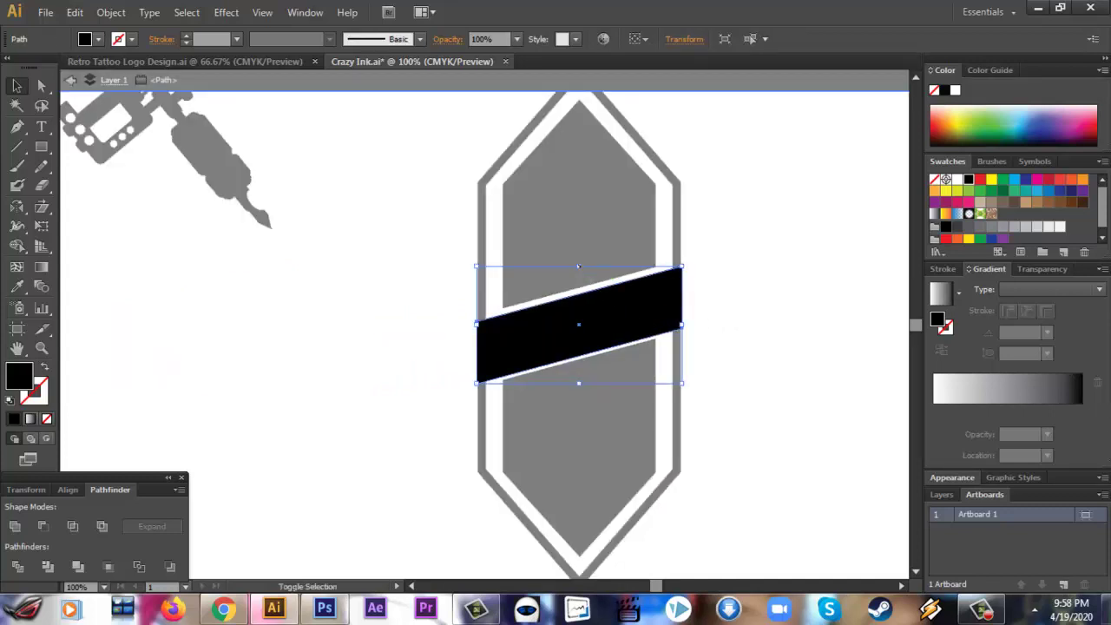
pyautogui.moveTo(578, 266); pyautogui.dragTo(579, 271)
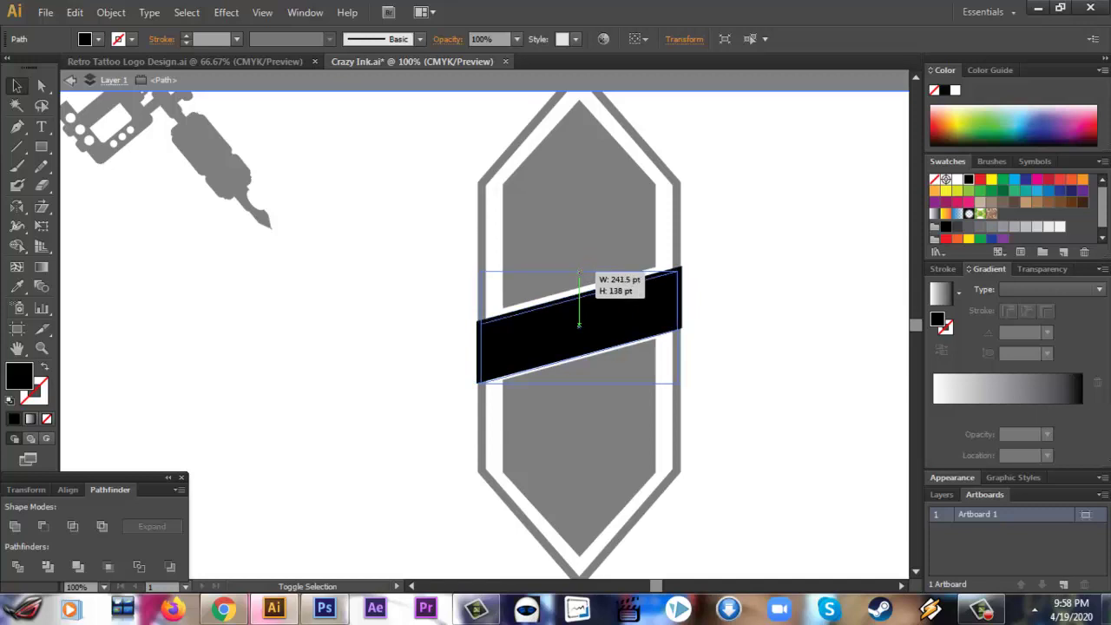
pyautogui.moveTo(579, 324); pyautogui.dragTo(579, 318)
pyautogui.click(752, 328)
pyautogui.doubleClick(738, 334)
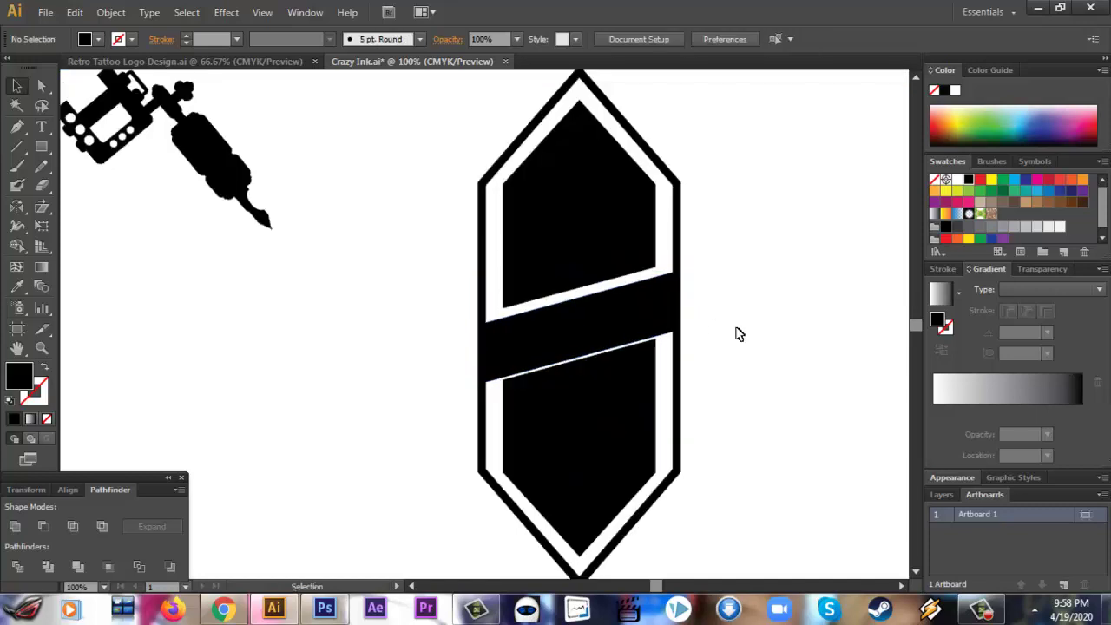
# Step: Nudge the slanted bar up, then undo it back to its original position
pyautogui.click(614, 320)
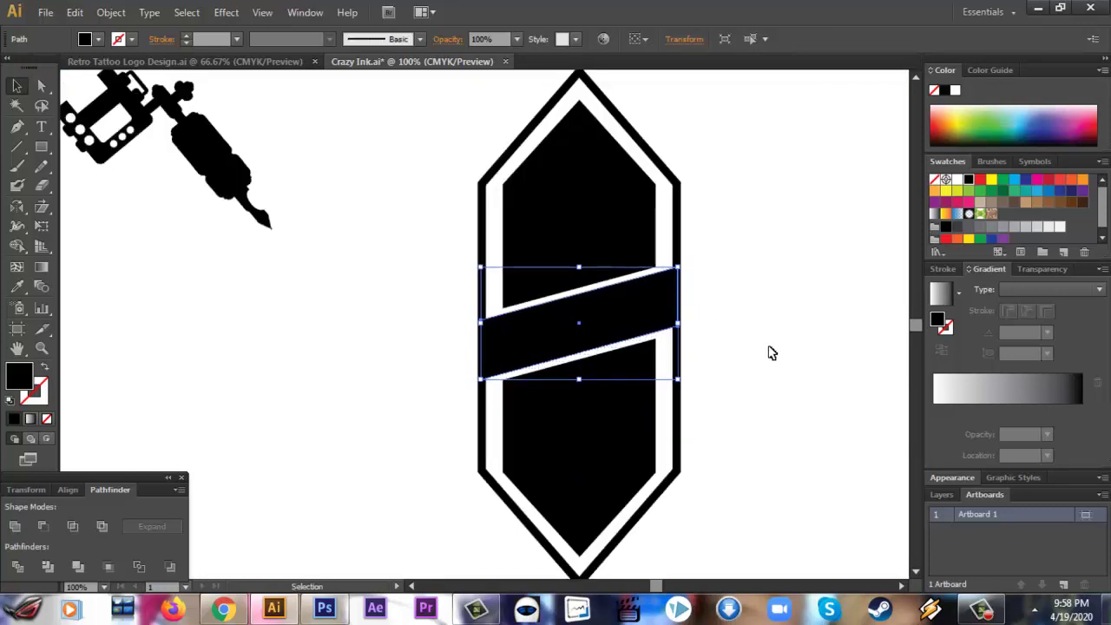
pyautogui.press('Up')
pyautogui.press('Up')
pyautogui.press('Up')
pyautogui.click(770, 351)
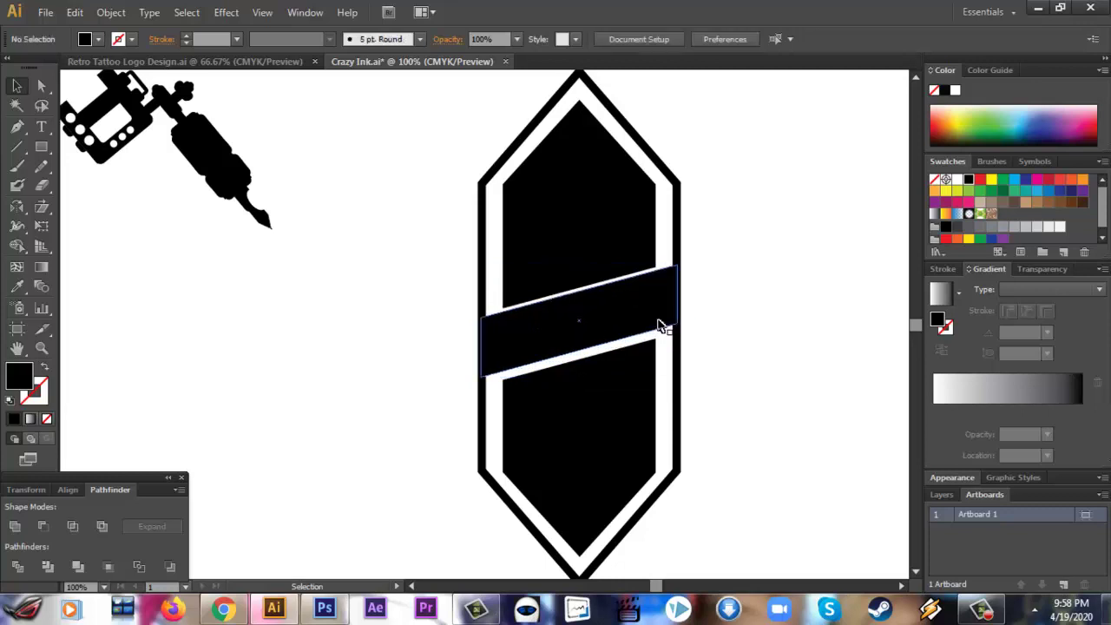
pyautogui.hotkey('ctrl', 'z')
pyautogui.hotkey('ctrl', 'z')
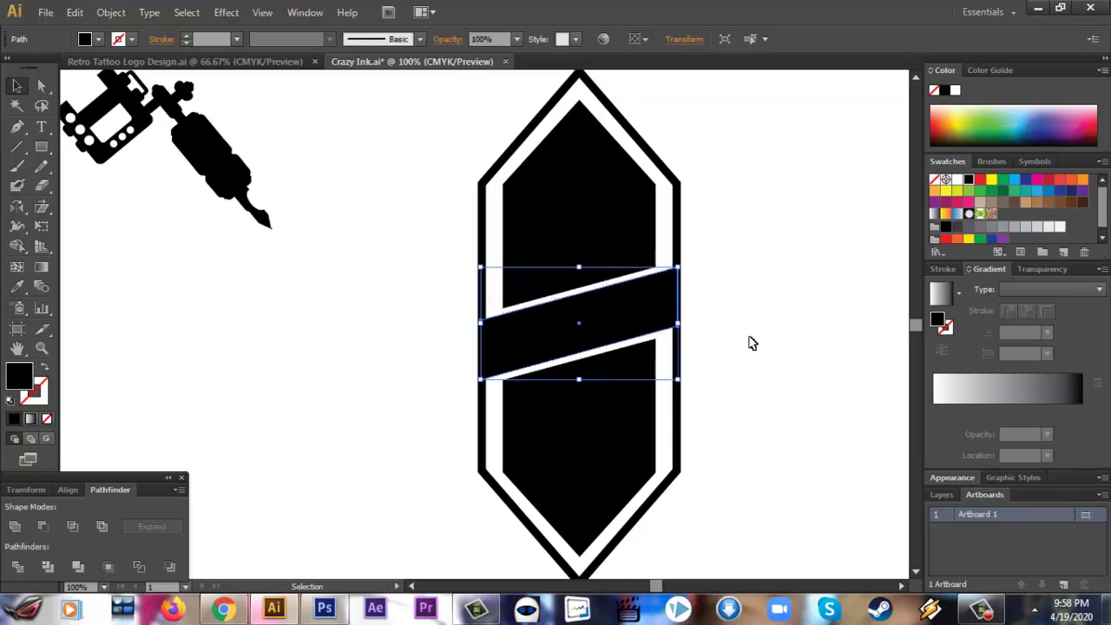
pyautogui.hotkey('ctrl', 'z')
pyautogui.click(758, 343)
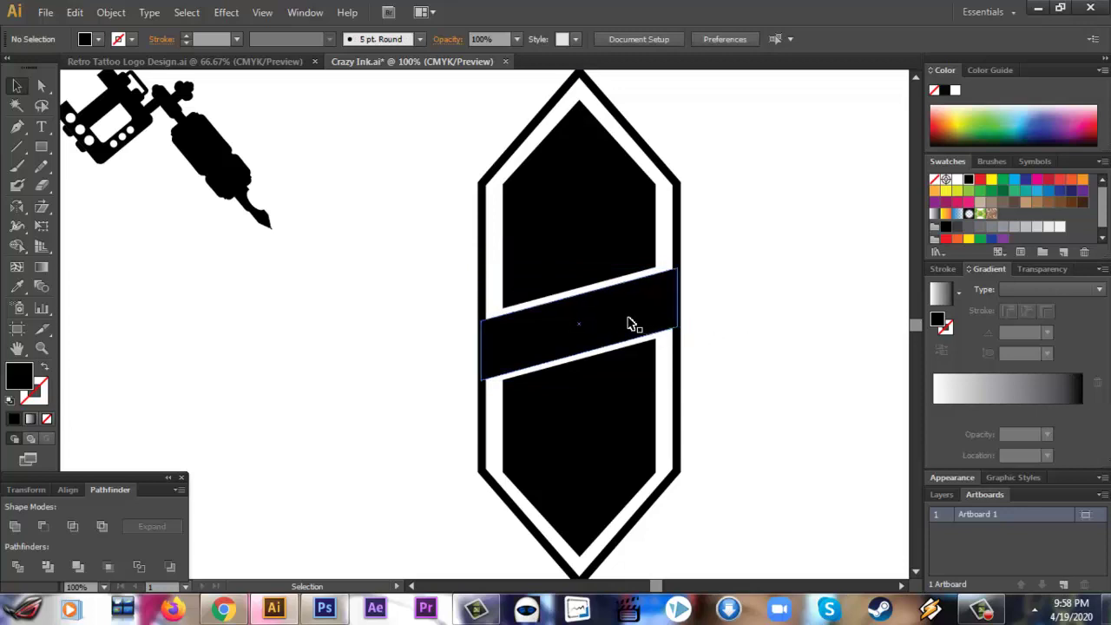
# Step: Alt-drag a copy of the bar right and shift the left piece out past the hexagon
pyautogui.moveTo(631, 324); pyautogui.dragTo(669, 314)
pyautogui.click(741, 392)
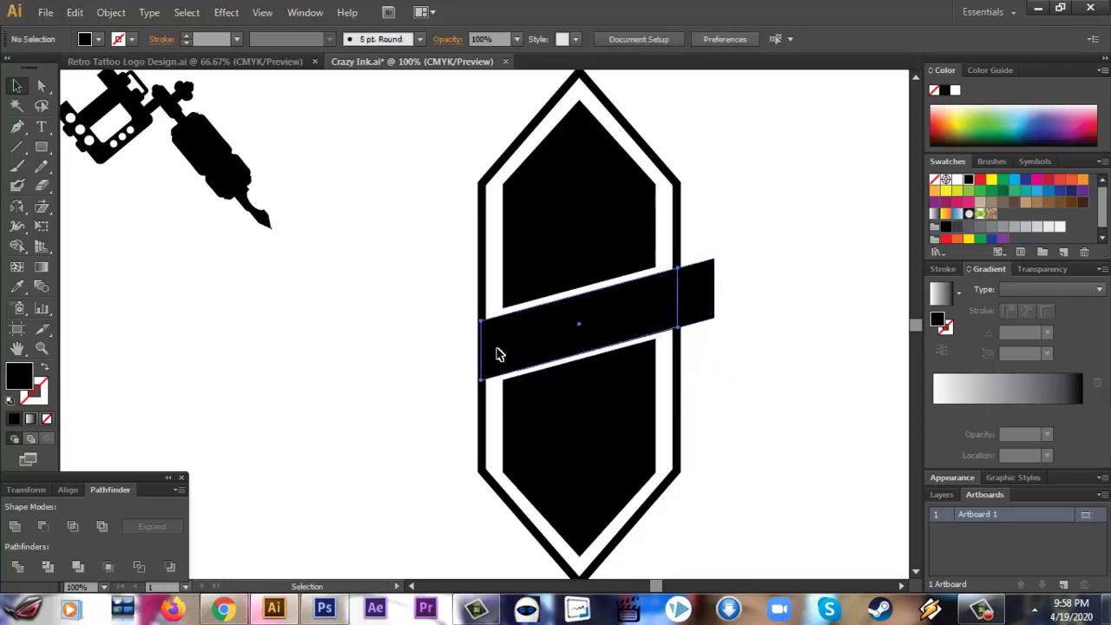
pyautogui.click(499, 354)
pyautogui.moveTo(495, 354); pyautogui.dragTo(444, 369)
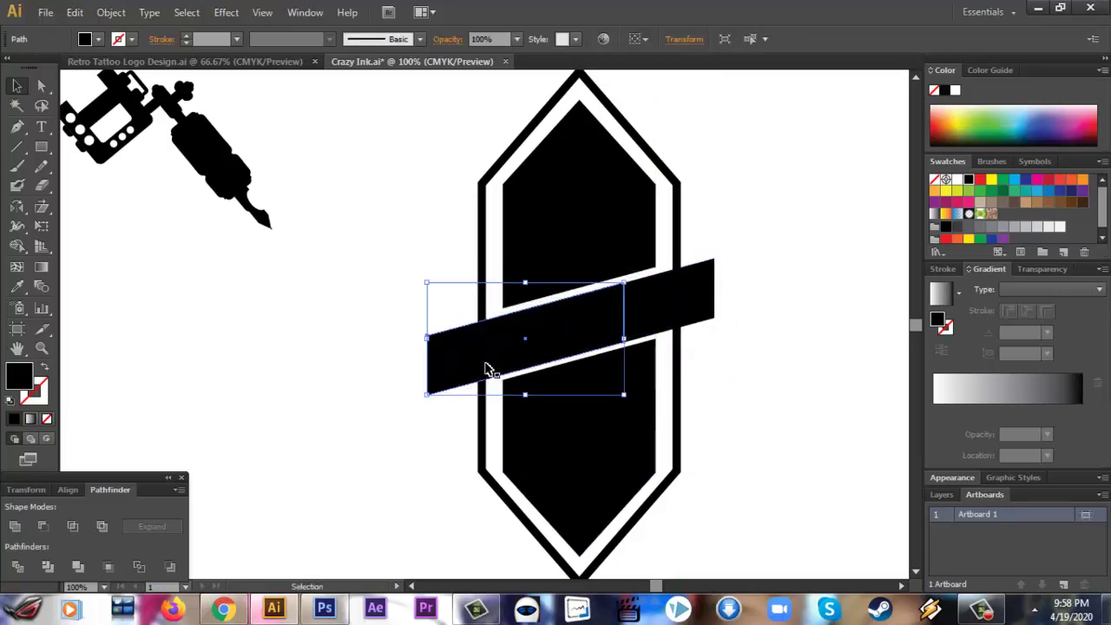
pyautogui.click(743, 372)
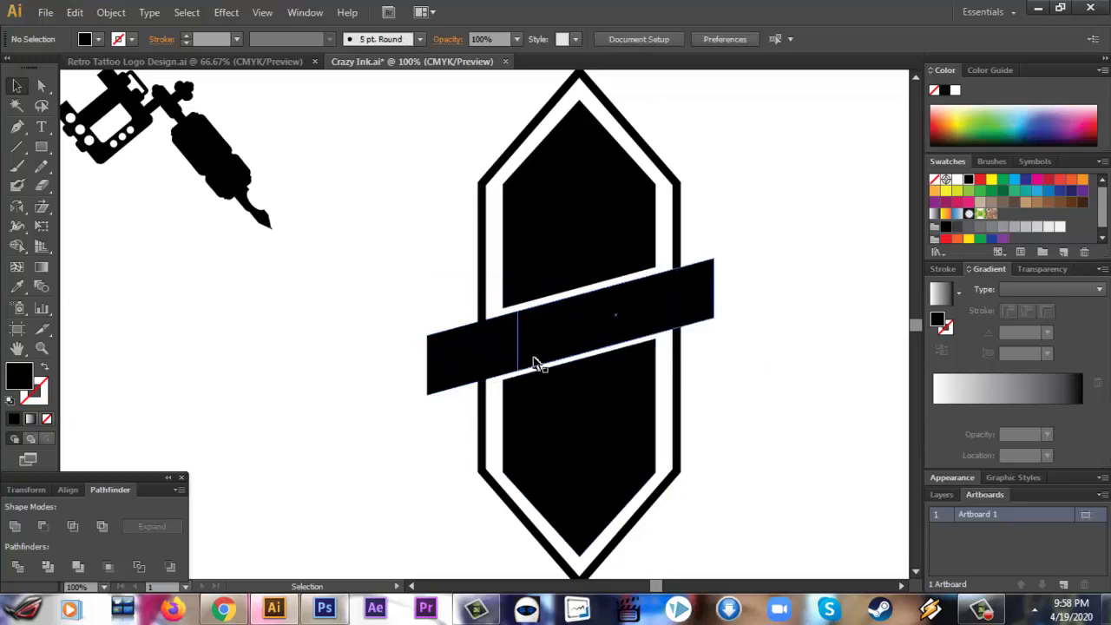
pyautogui.click(521, 359)
pyautogui.moveTo(495, 361); pyautogui.dragTo(509, 356)
pyautogui.click(753, 374)
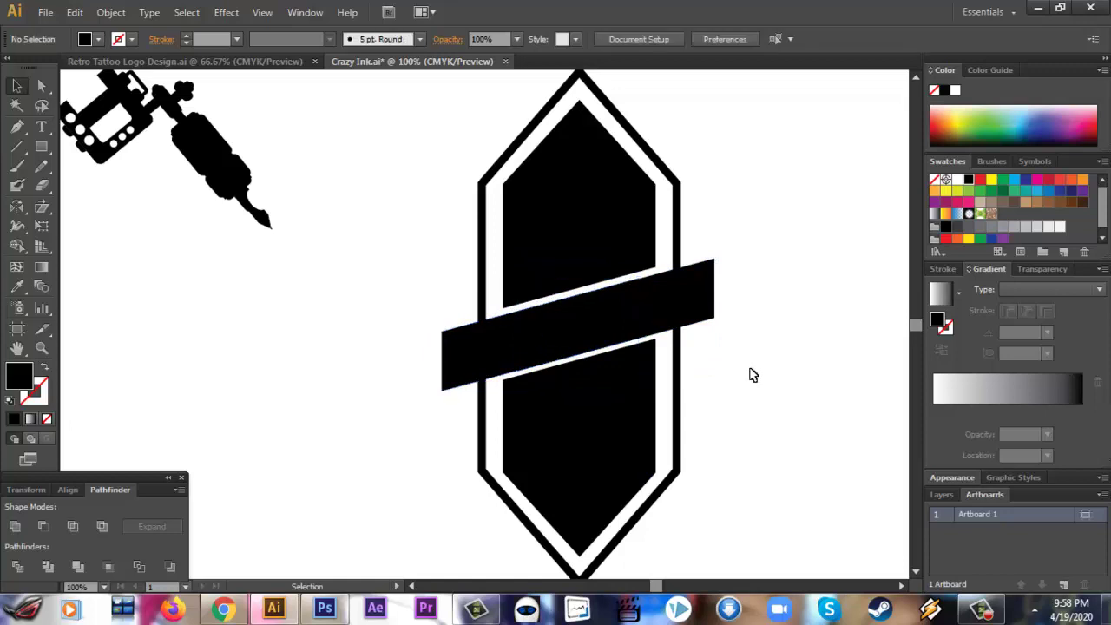
# Step: Check the right-hand bar pieces by selecting each in turn
pyautogui.click(708, 305)
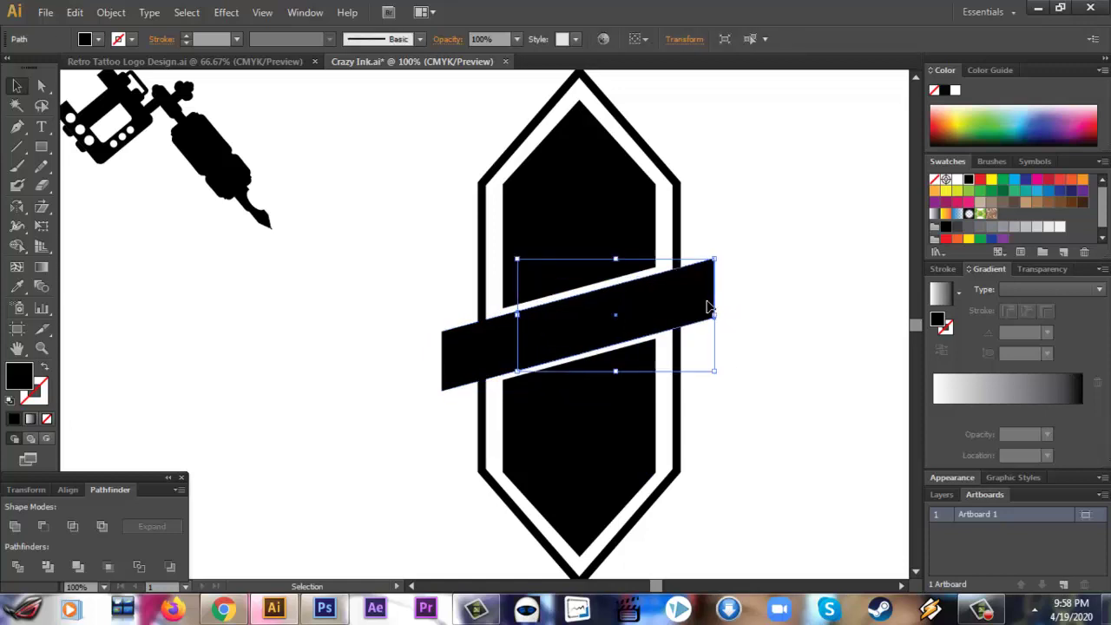
pyautogui.click(788, 338)
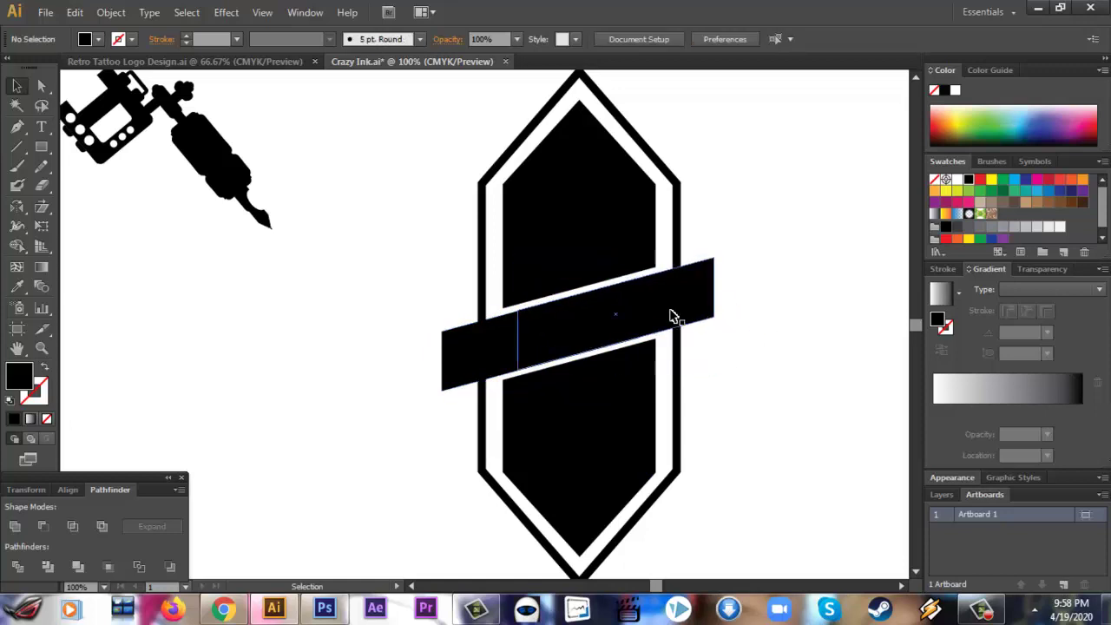
pyautogui.click(669, 315)
pyautogui.click(809, 348)
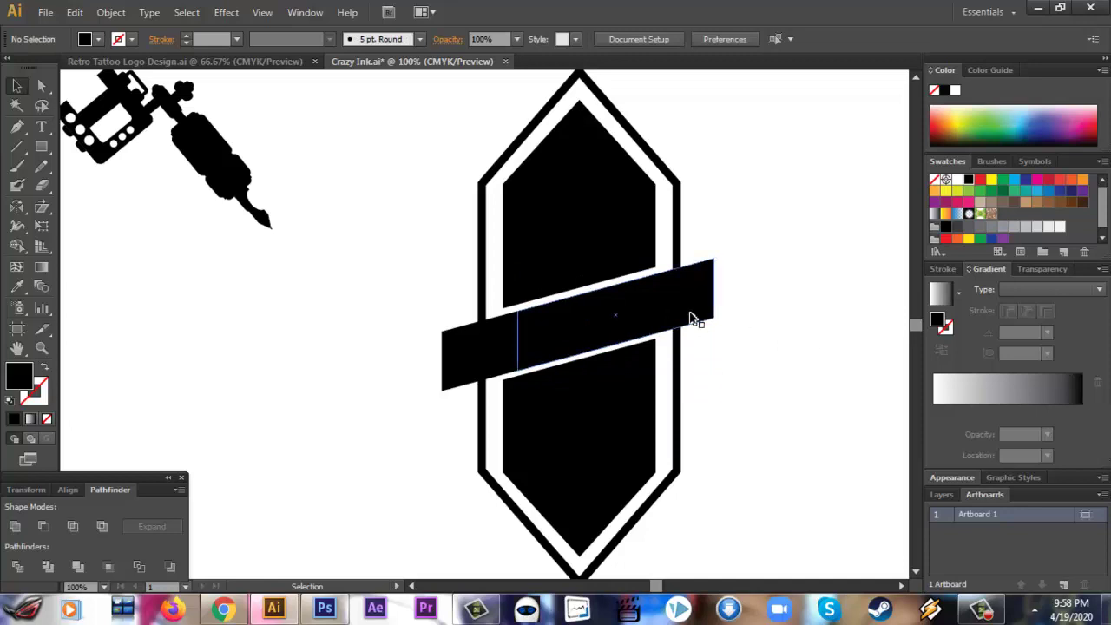
pyautogui.click(695, 314)
pyautogui.click(794, 345)
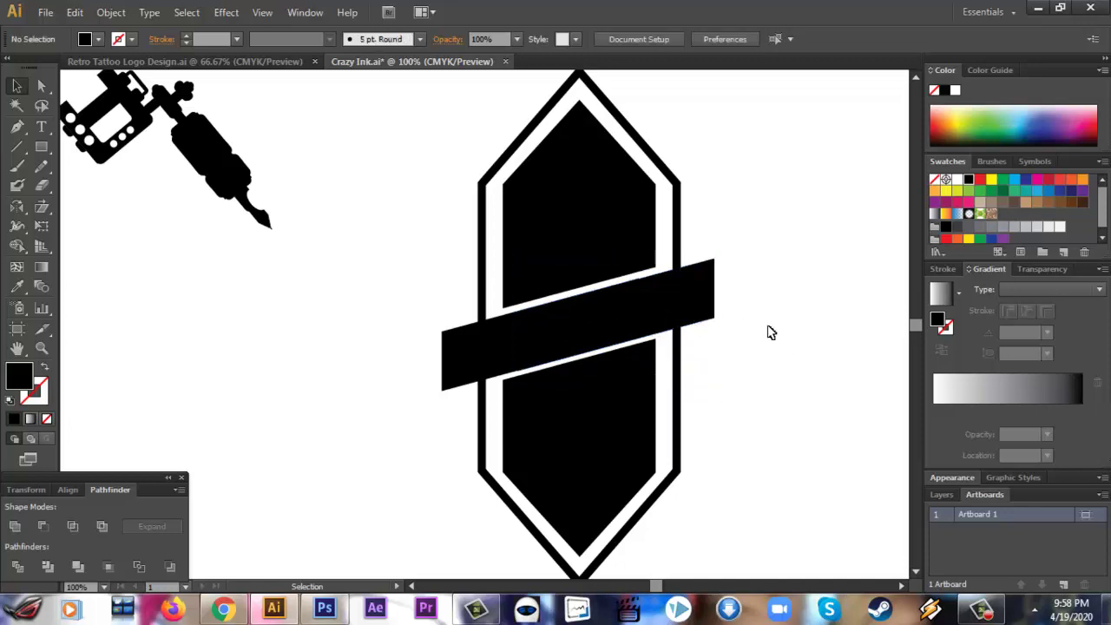
pyautogui.click(700, 313)
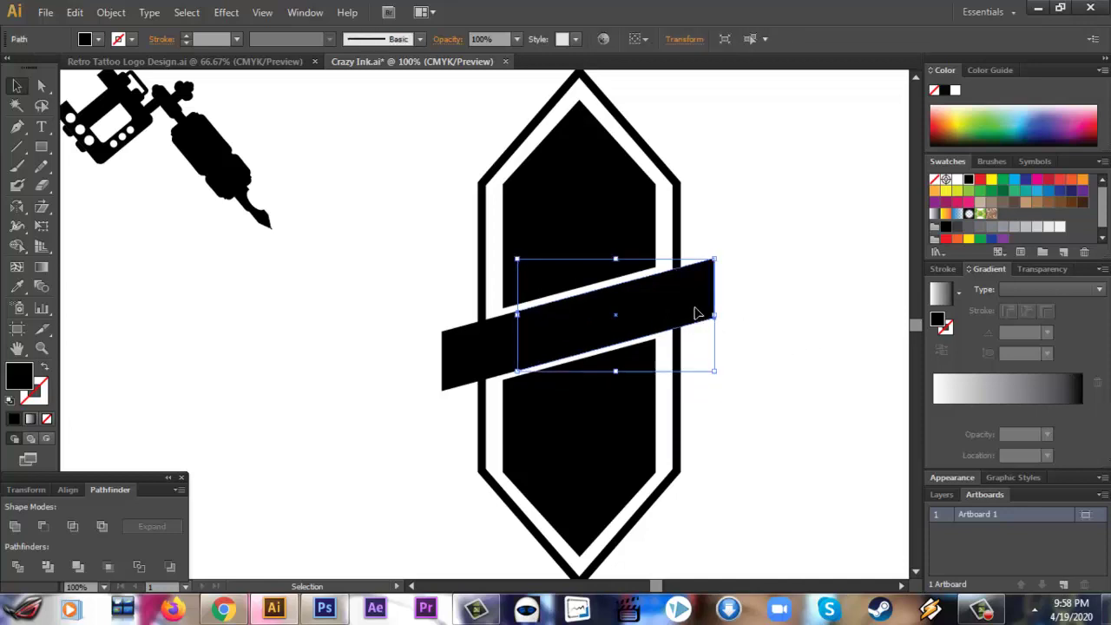
pyautogui.click(770, 327)
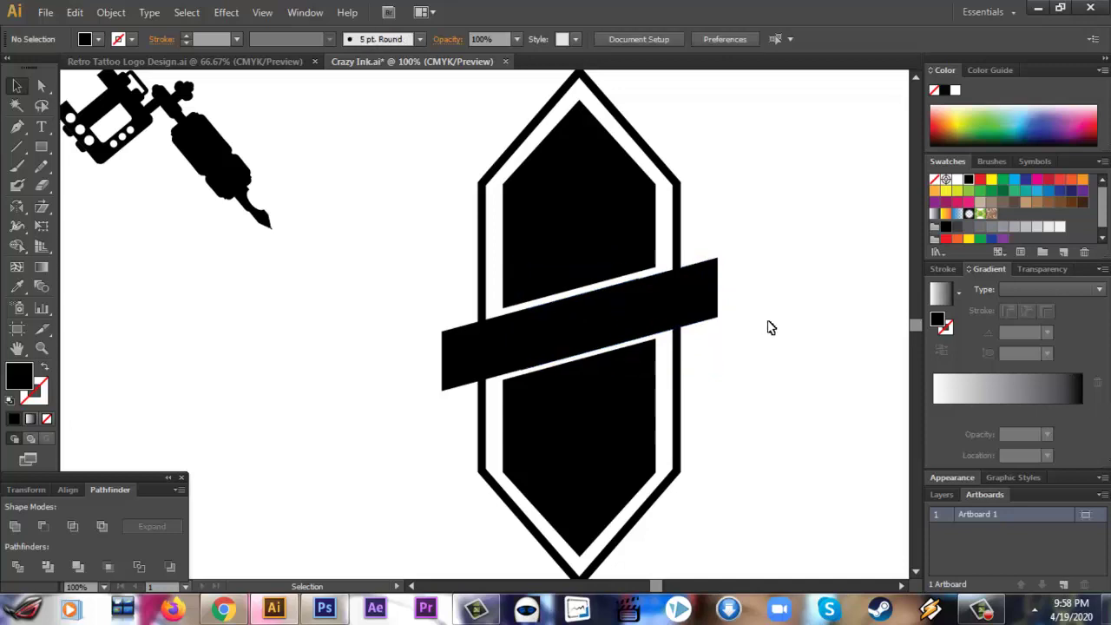
# Step: Select all three bar pieces and merge them with Pathfinder Unite
pyautogui.click(620, 312)
pyautogui.keyDown('shift'); pyautogui.click(500, 345); pyautogui.keyUp('shift')
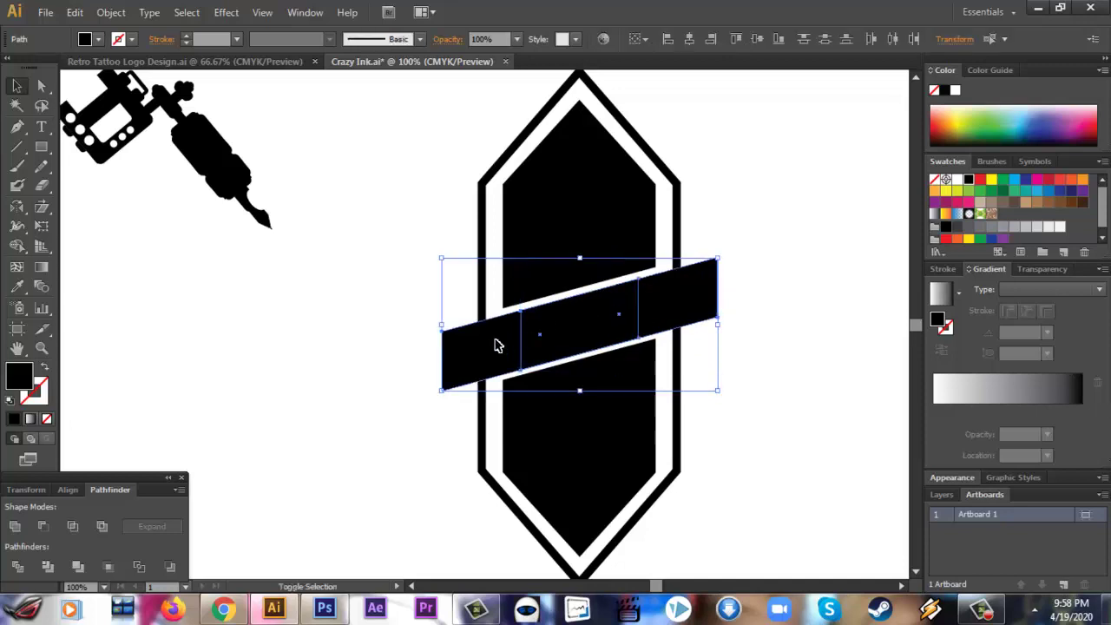
pyautogui.click(15, 526)
pyautogui.click(290, 391)
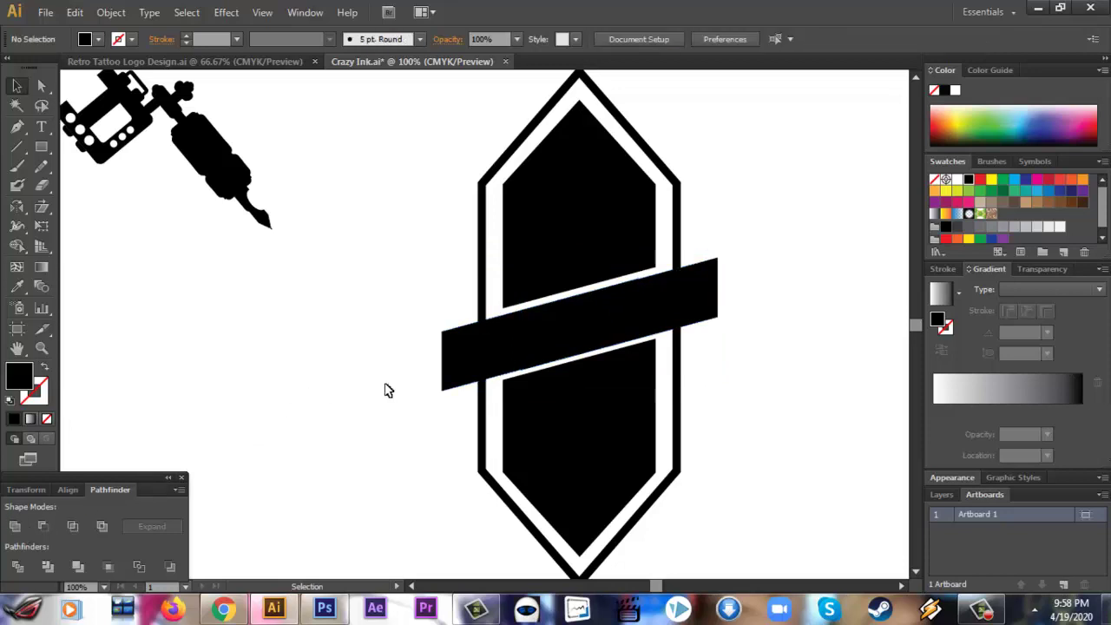
pyautogui.hotkey('ctrl', 'z')
# Step: Zoom in and nudge the right bar piece up one step
pyautogui.click(780, 345)
pyautogui.hotkey('ctrl', '+')
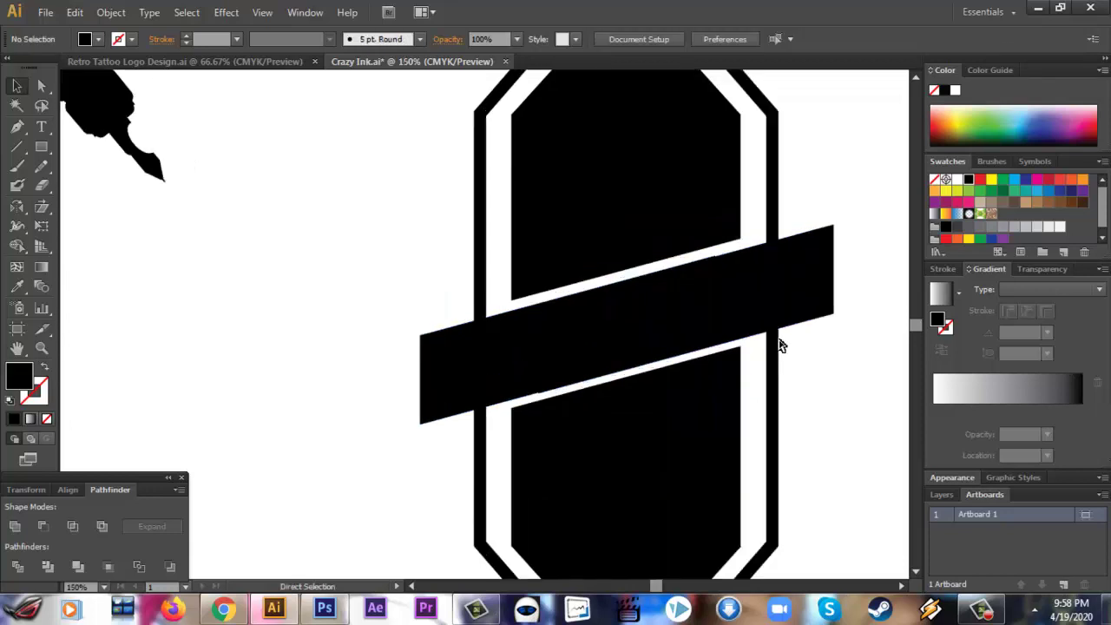
pyautogui.click(692, 325)
pyautogui.press('Up')
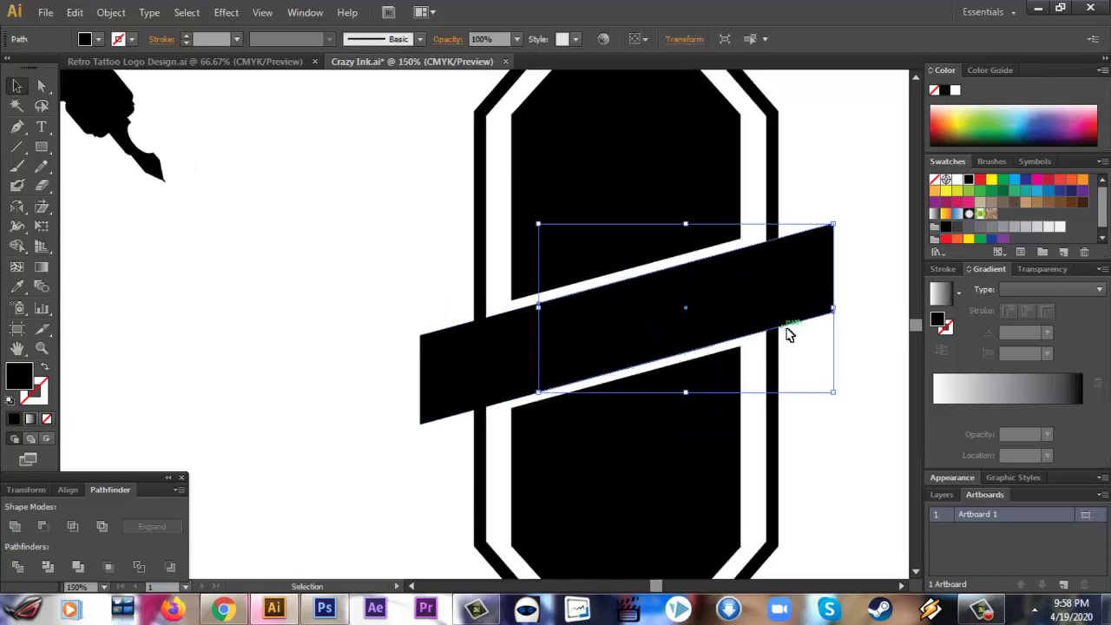
pyautogui.click(864, 422)
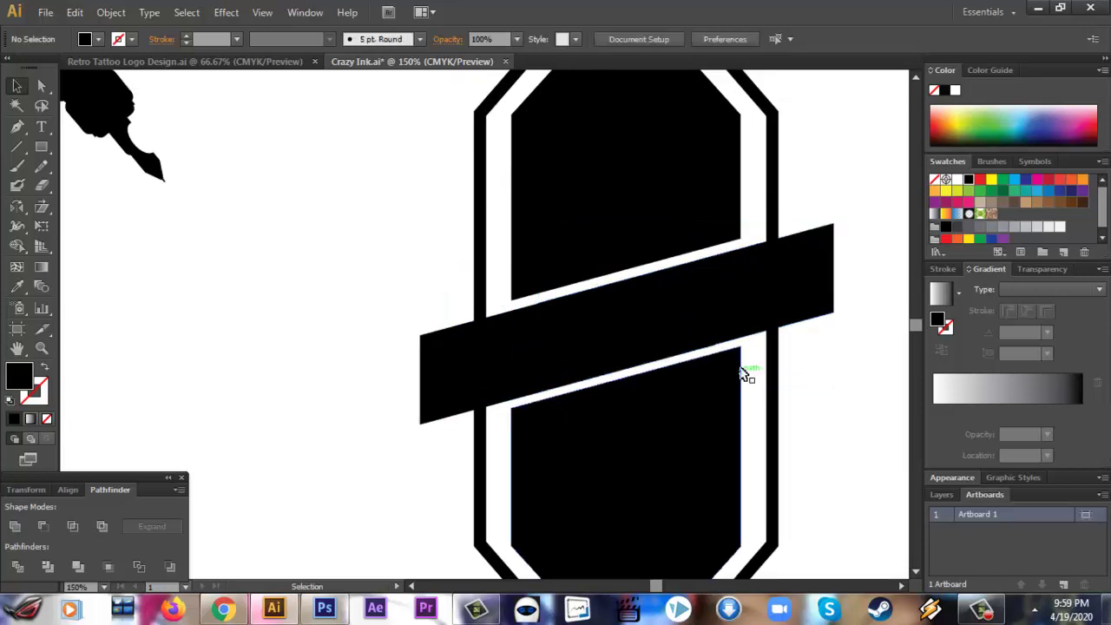
# Step: Nudge the left bar piece up and back down again
pyautogui.click(732, 315)
pyautogui.keyDown('ctrl'); pyautogui.click(501, 348); pyautogui.keyUp('ctrl')
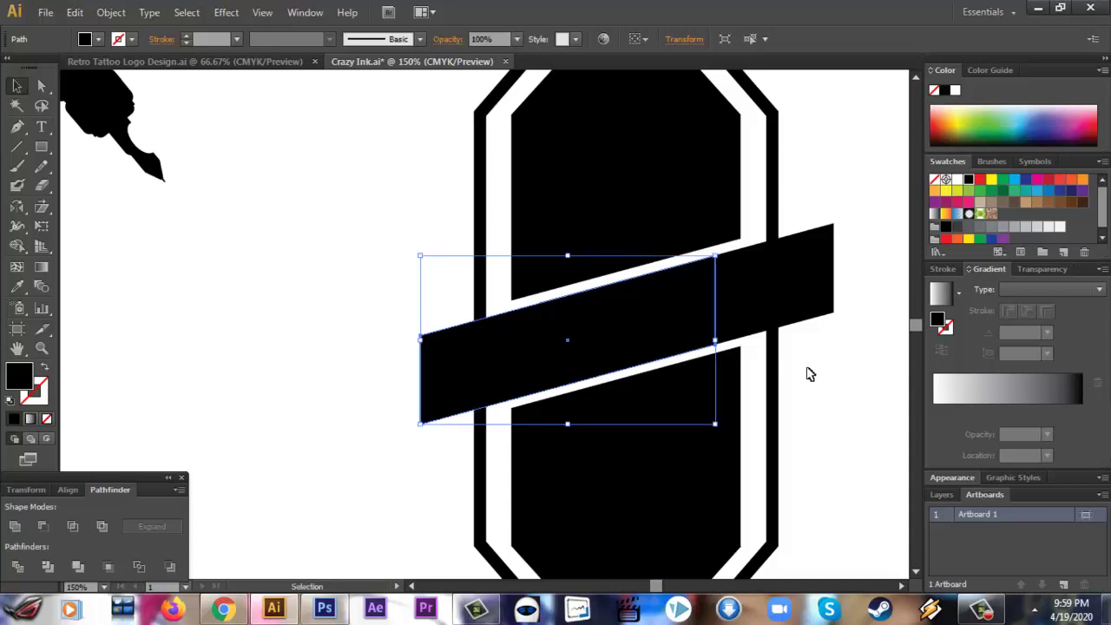
pyautogui.press('Up')
pyautogui.press('Up')
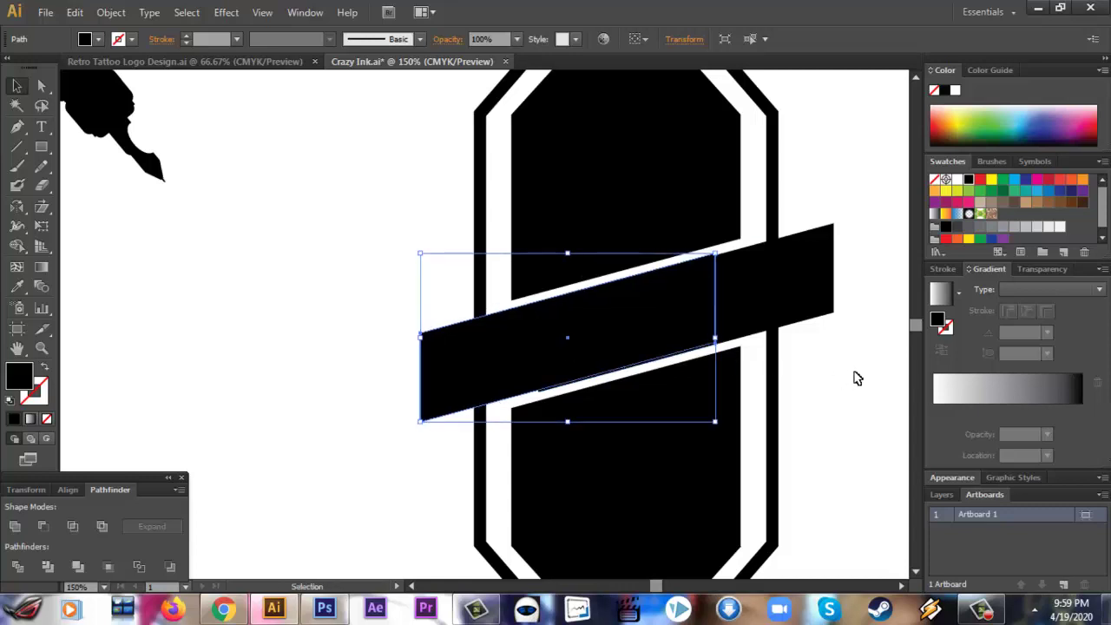
pyautogui.press('Down')
pyautogui.press('Down')
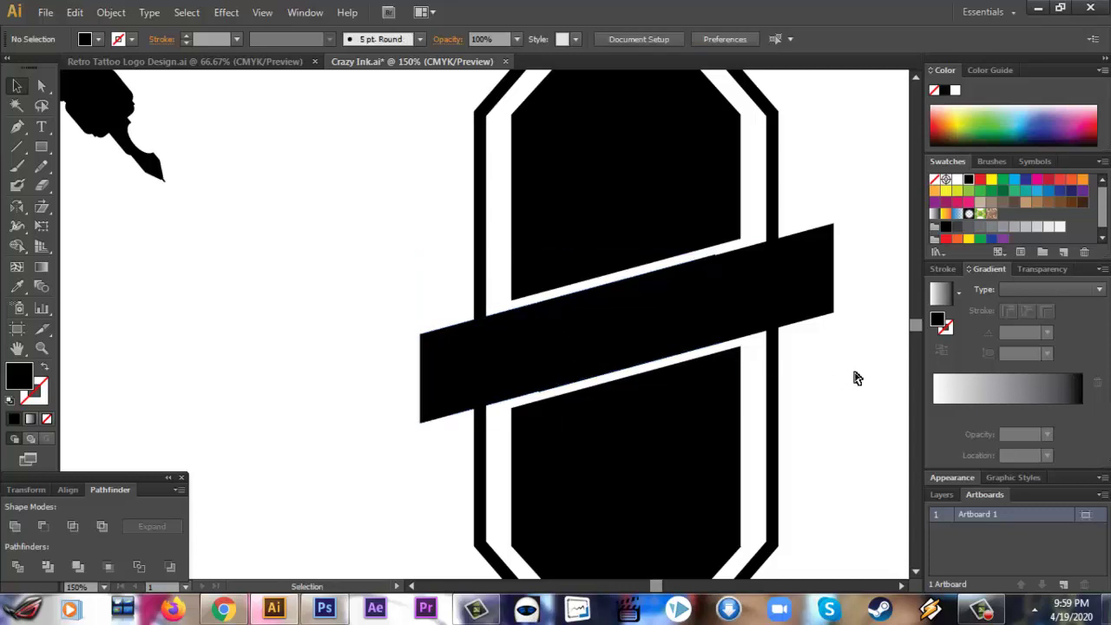
pyautogui.click(856, 379)
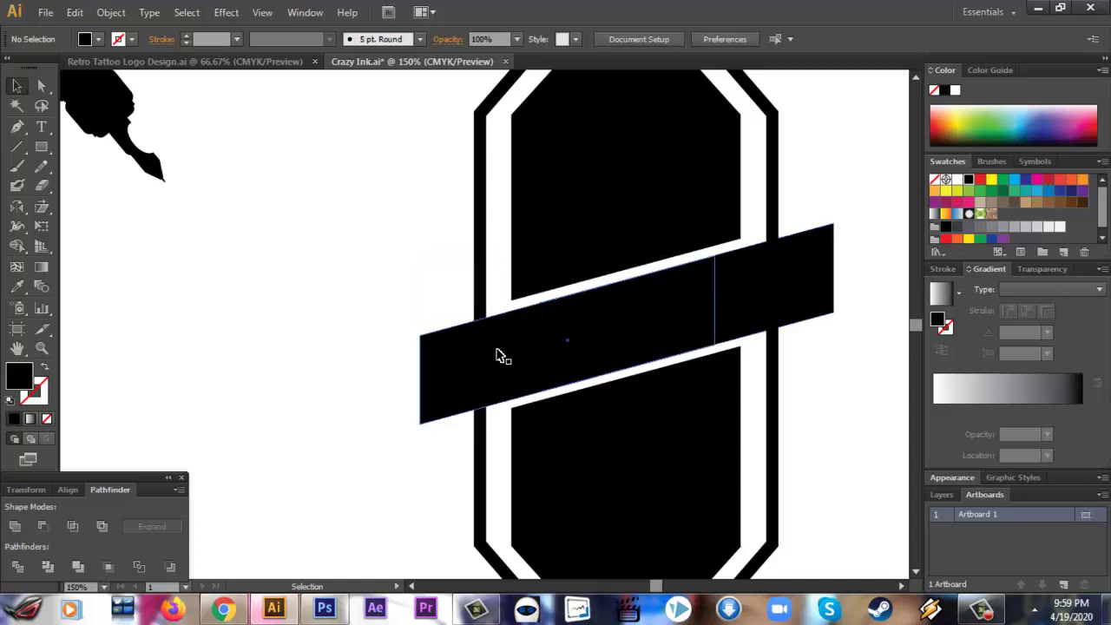
# Step: Nudge the left and right pieces together so their edges line up, checking the join zoomed in
pyautogui.click(500, 356)
pyautogui.keyDown('shift'); pyautogui.click(796, 305); pyautogui.keyUp('shift')
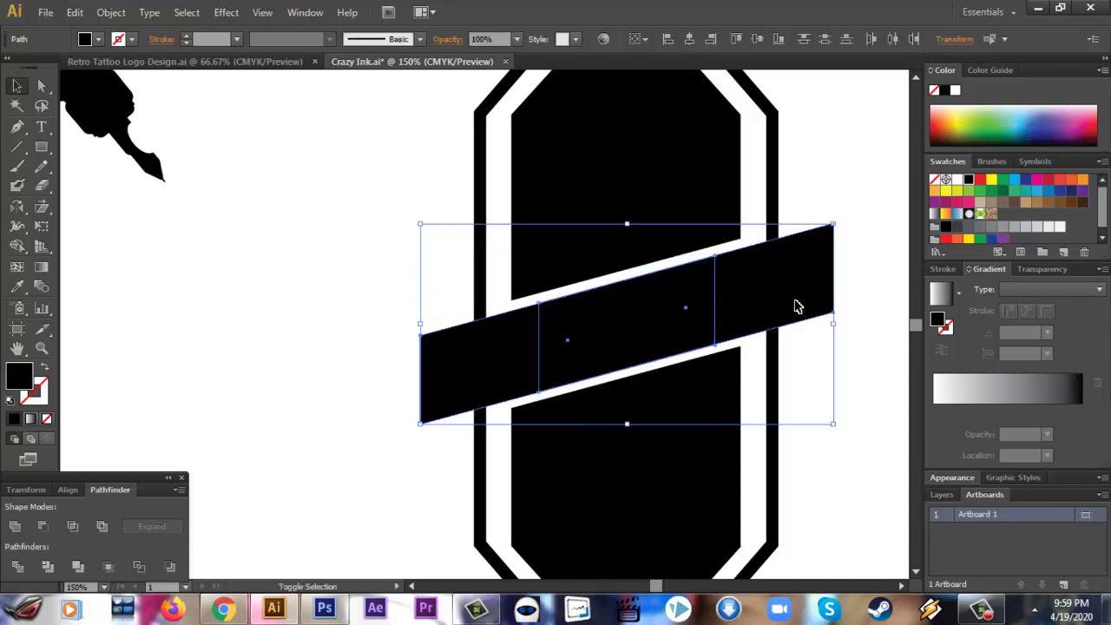
pyautogui.press('Down')
pyautogui.press('Up')
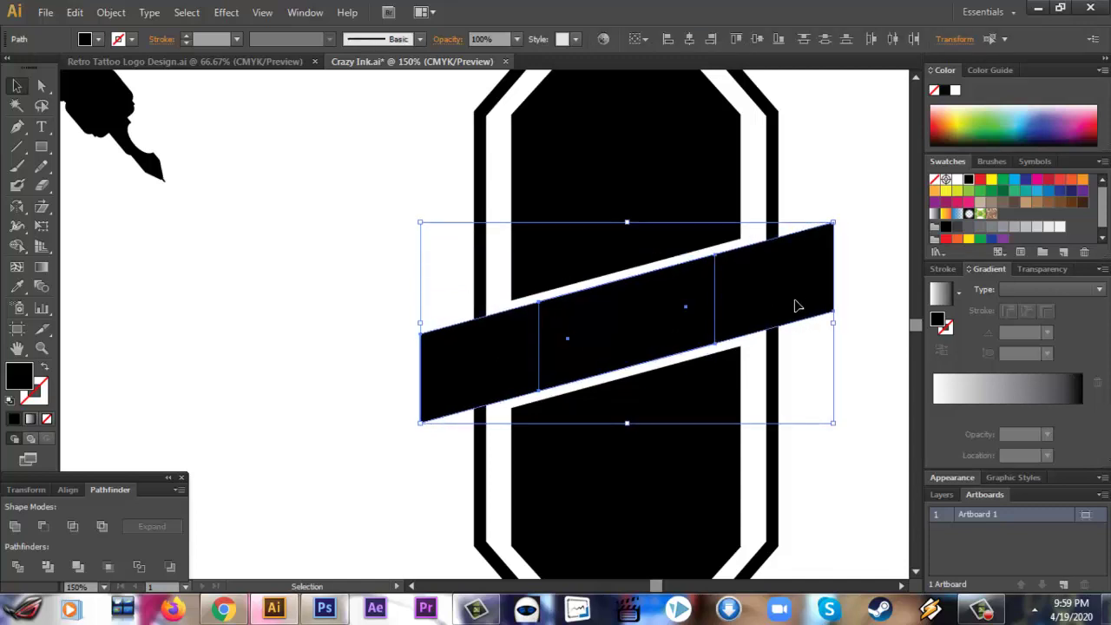
pyautogui.press('Up')
pyautogui.click(855, 424)
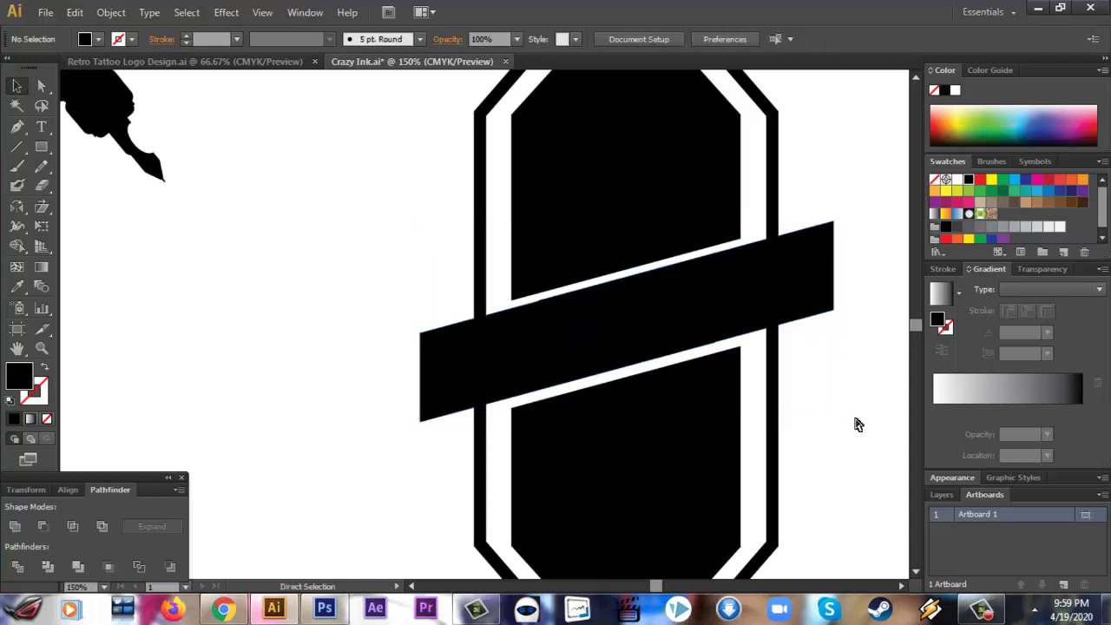
pyautogui.hotkey('ctrl', '=')
pyautogui.hotkey('ctrl', '-')
pyautogui.hotkey('ctrl', '-')
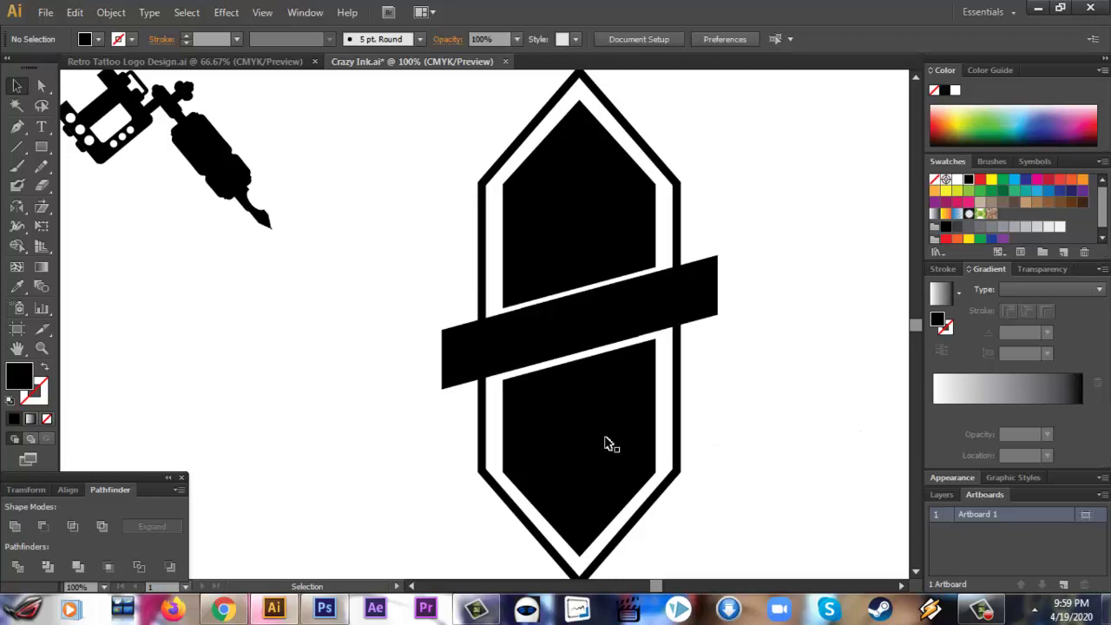
# Step: Select both band pieces and merge them with Pathfinder Unite
pyautogui.click(463, 367)
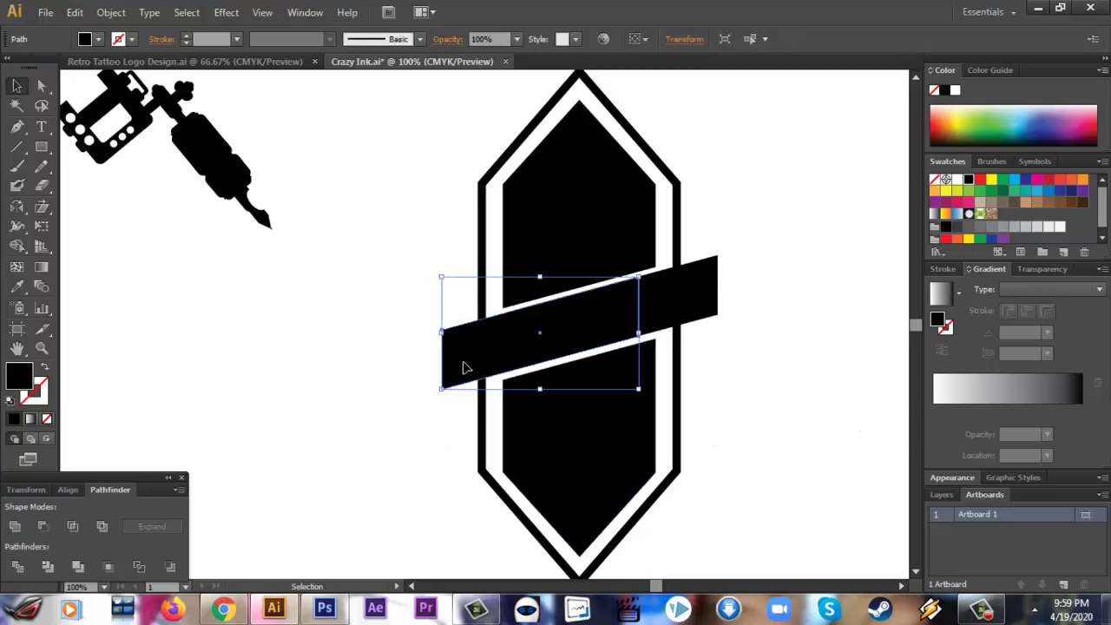
pyautogui.keyDown('shift'); pyautogui.click(697, 318); pyautogui.keyUp('shift')
pyautogui.click(15, 526)
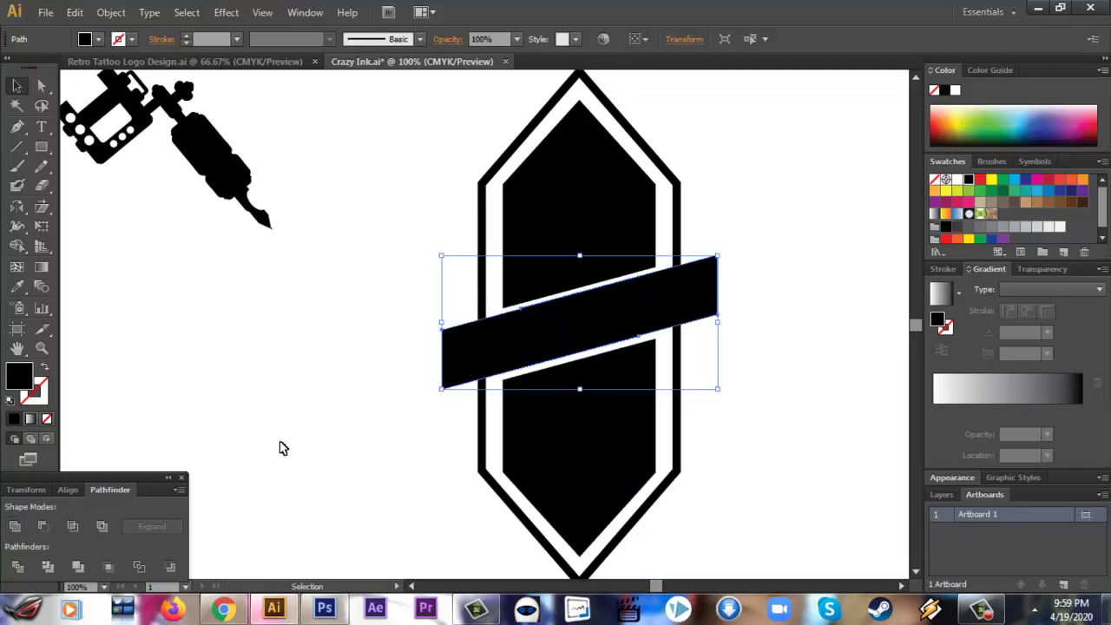
pyautogui.click(282, 448)
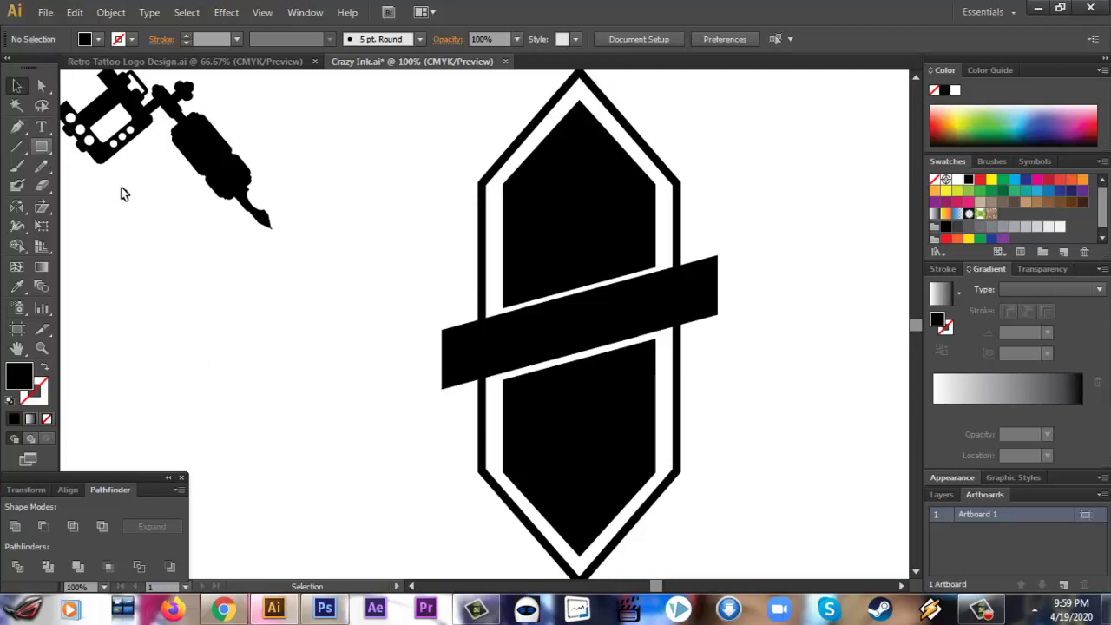
# Step: Pen-draw a trial triangle at the band's left corner, then undo it
pyautogui.press('p')
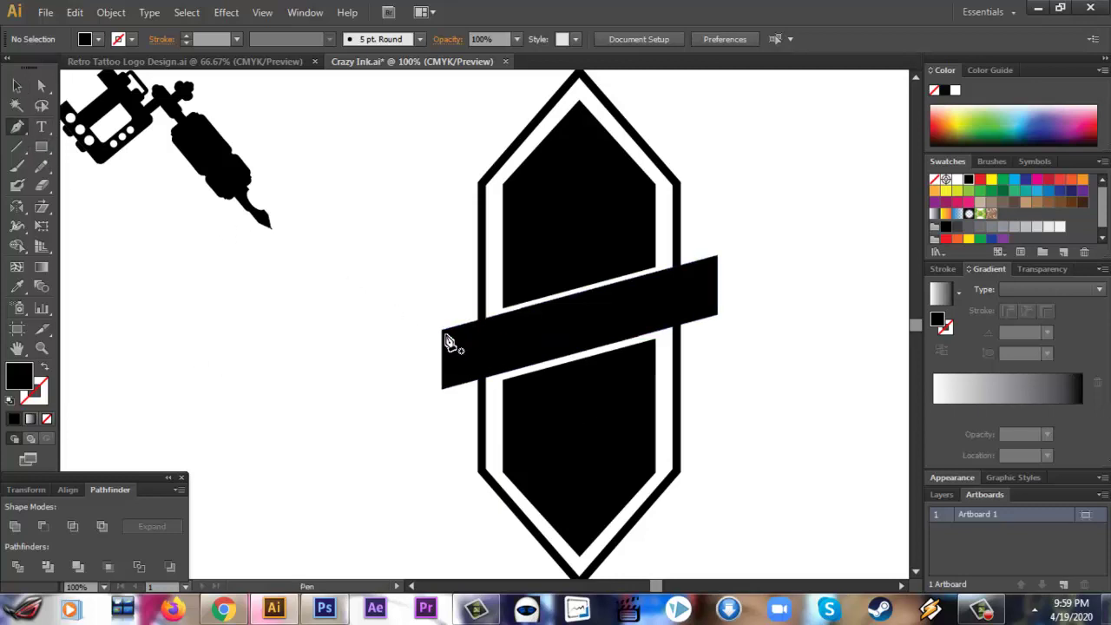
pyautogui.click(442, 330)
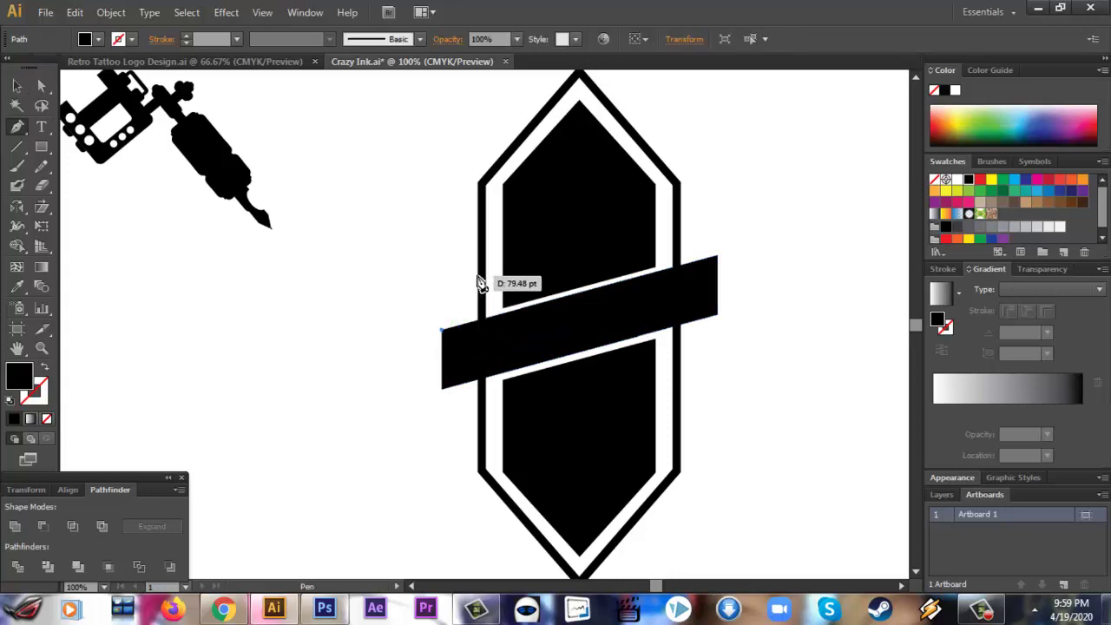
pyautogui.click(476, 279)
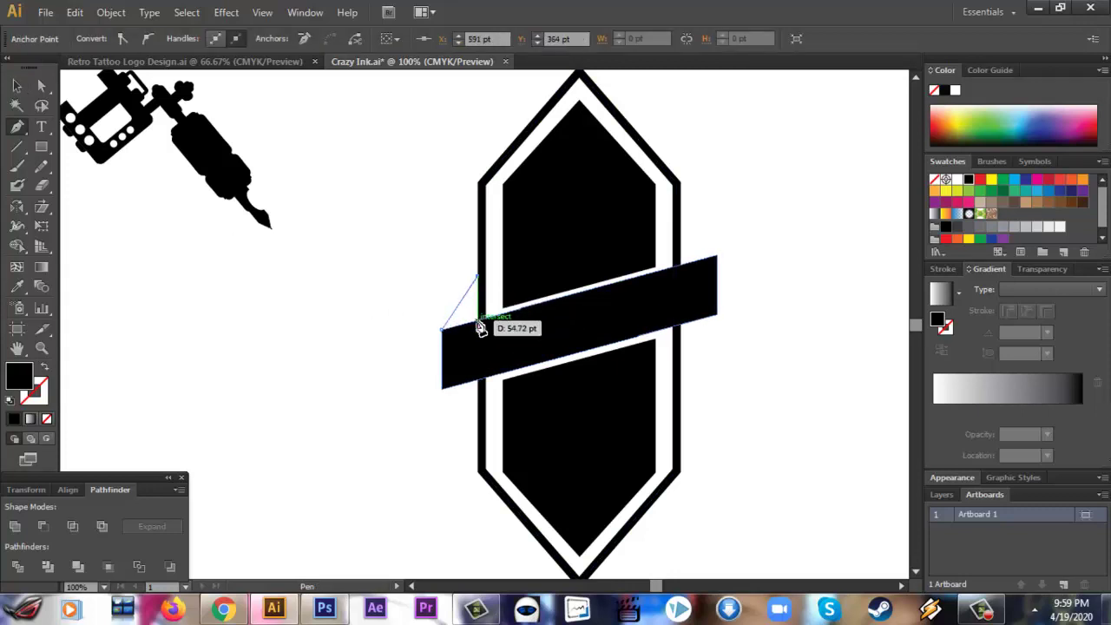
pyautogui.click(476, 319)
pyautogui.click(441, 330)
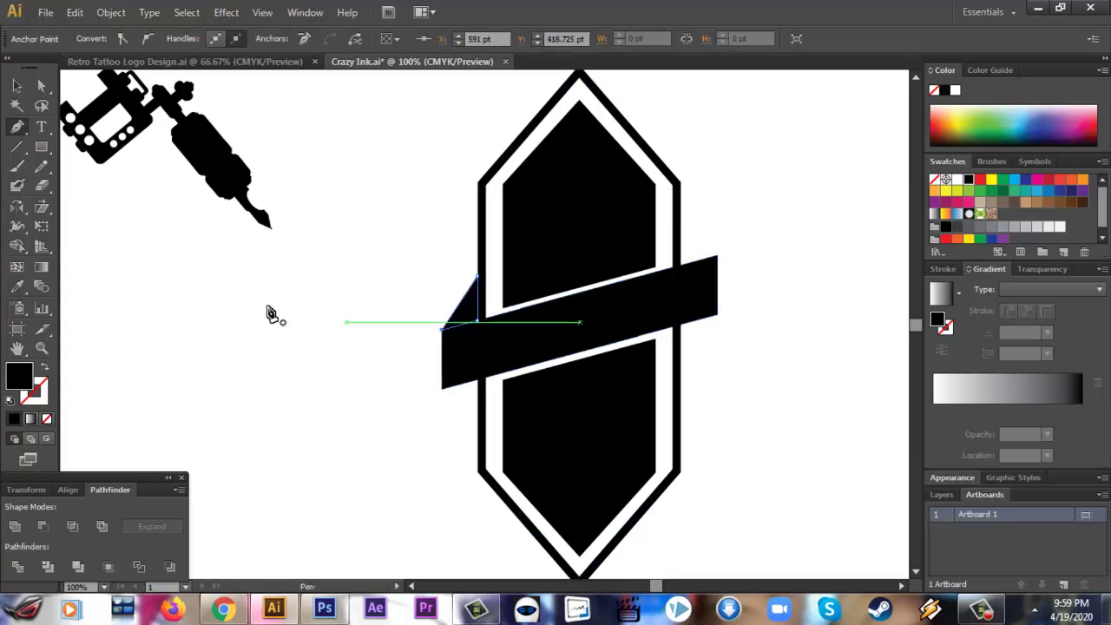
pyautogui.click(17, 85)
pyautogui.click(417, 340)
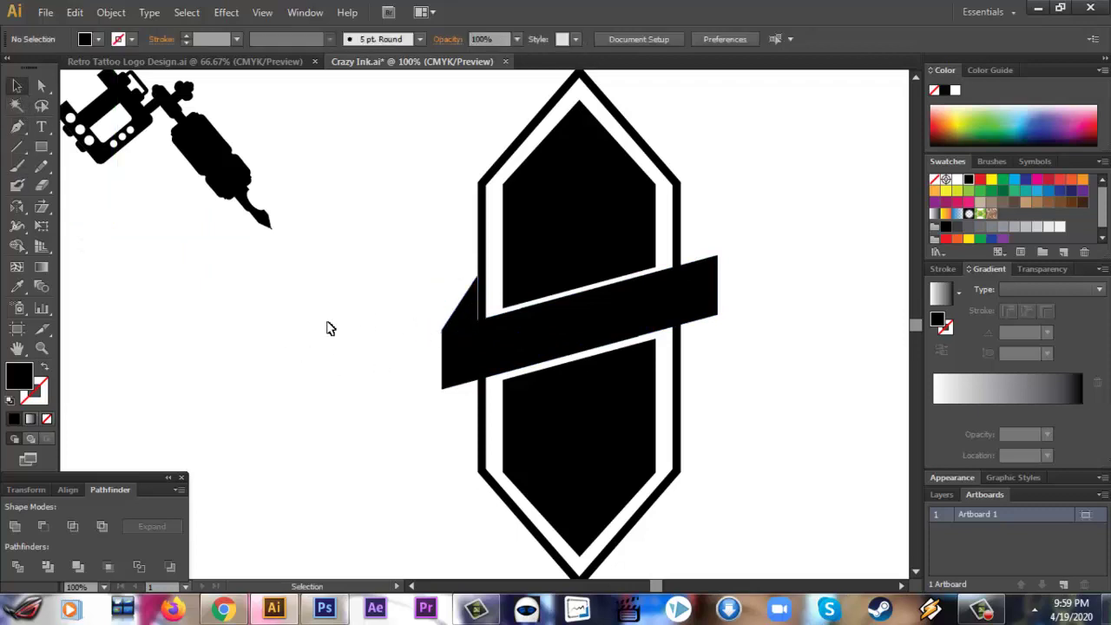
pyautogui.hotkey('ctrl', 'z')
pyautogui.hotkey('ctrl', 'z')
pyautogui.hotkey('ctrl', 'z')
pyautogui.hotkey('ctrl', 'z')
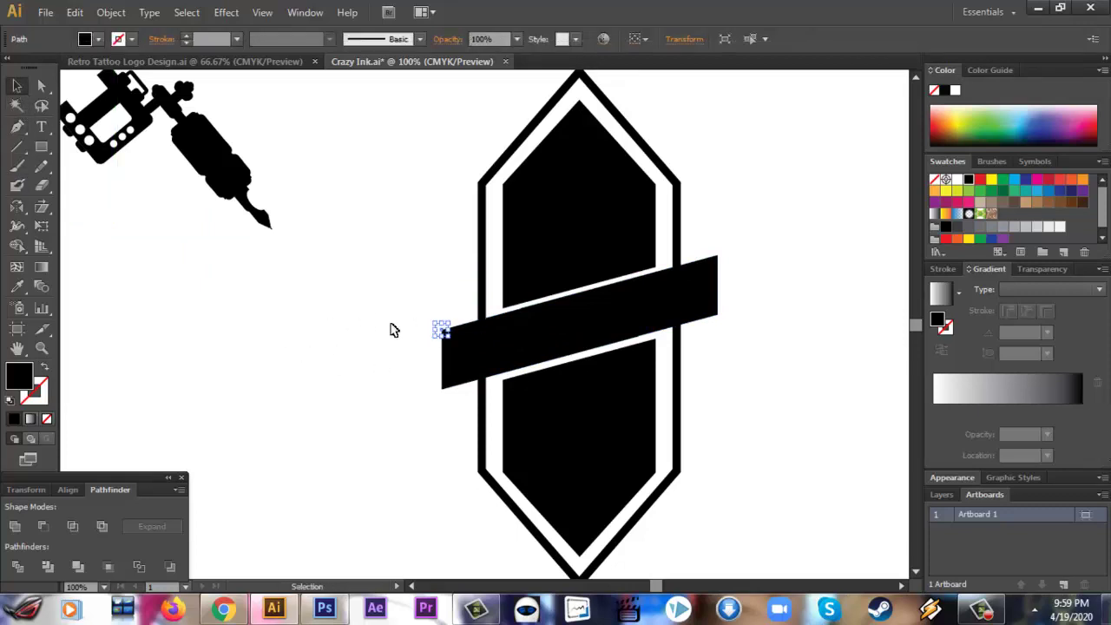
# Step: Redraw the closed fold triangle from the ribbon's left corner to the hexagon's left edge
pyautogui.press('p')
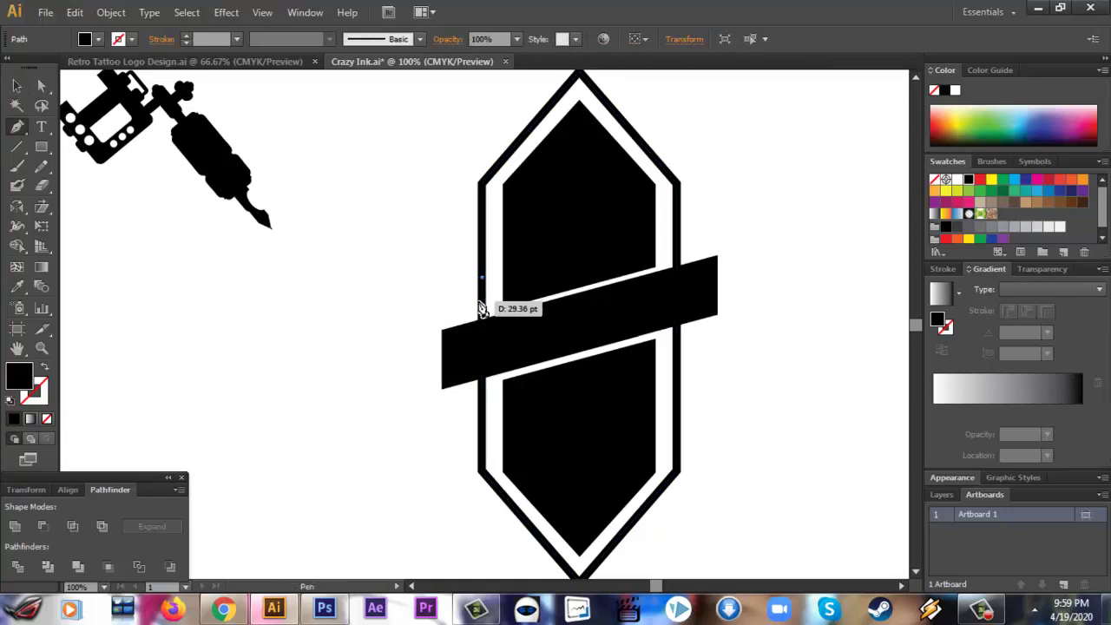
pyautogui.click(443, 336)
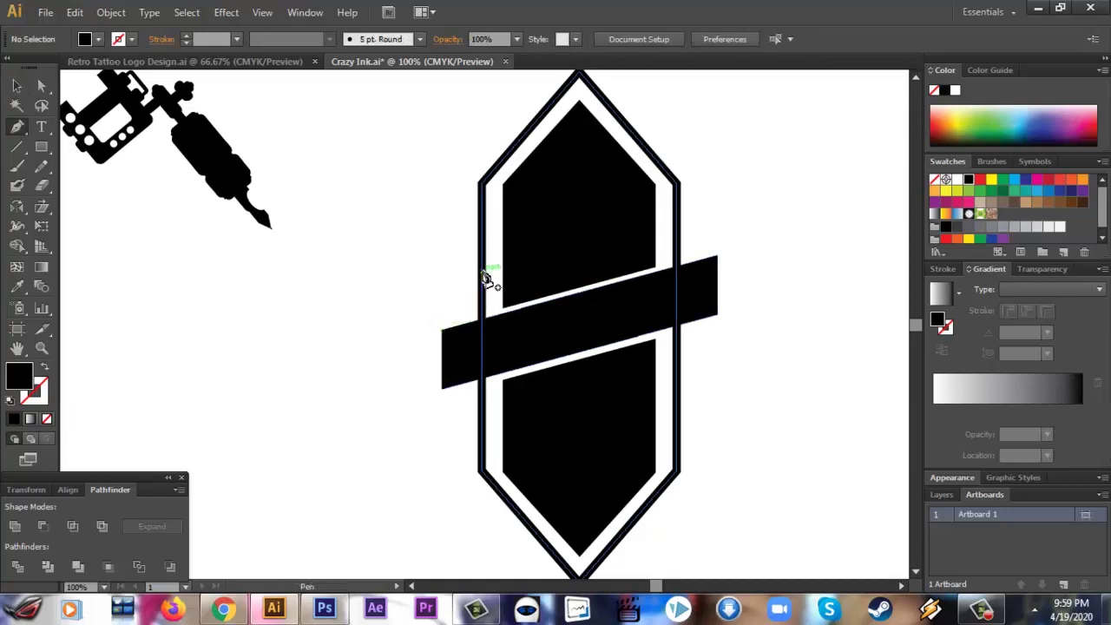
pyautogui.click(443, 335)
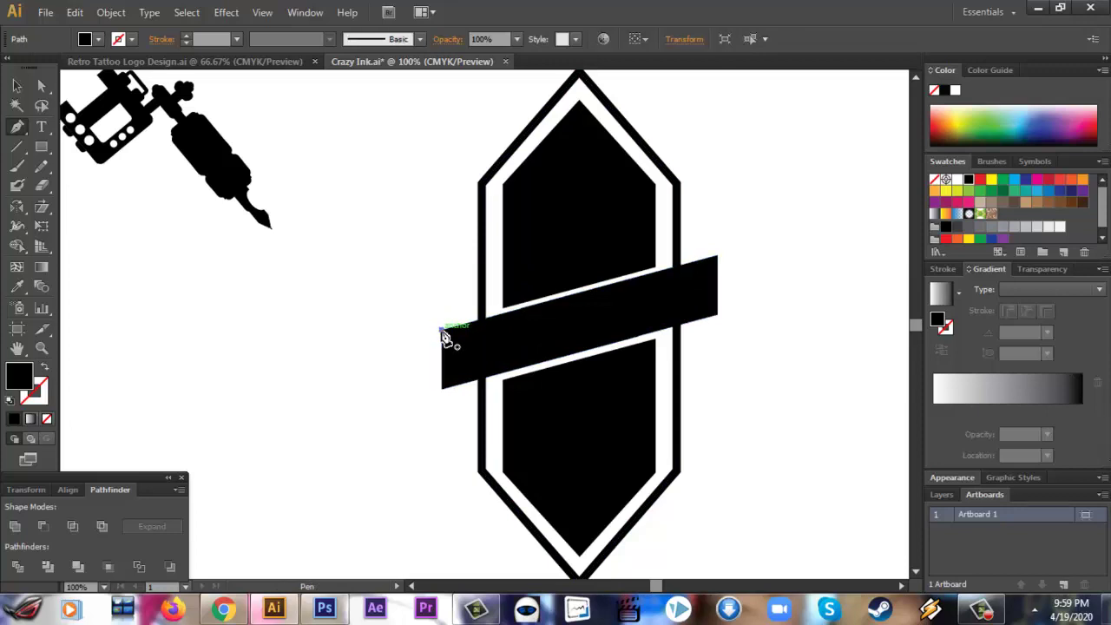
pyautogui.click(483, 273)
pyautogui.hotkey('ctrl', 'z')
pyautogui.click(482, 273)
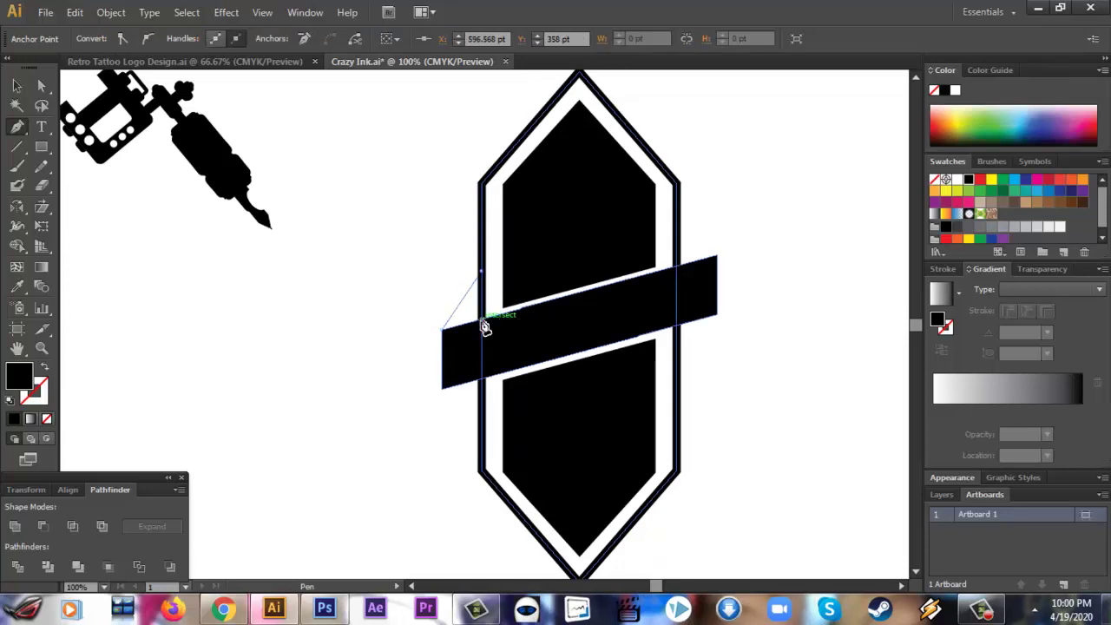
pyautogui.click(482, 313)
pyautogui.click(445, 336)
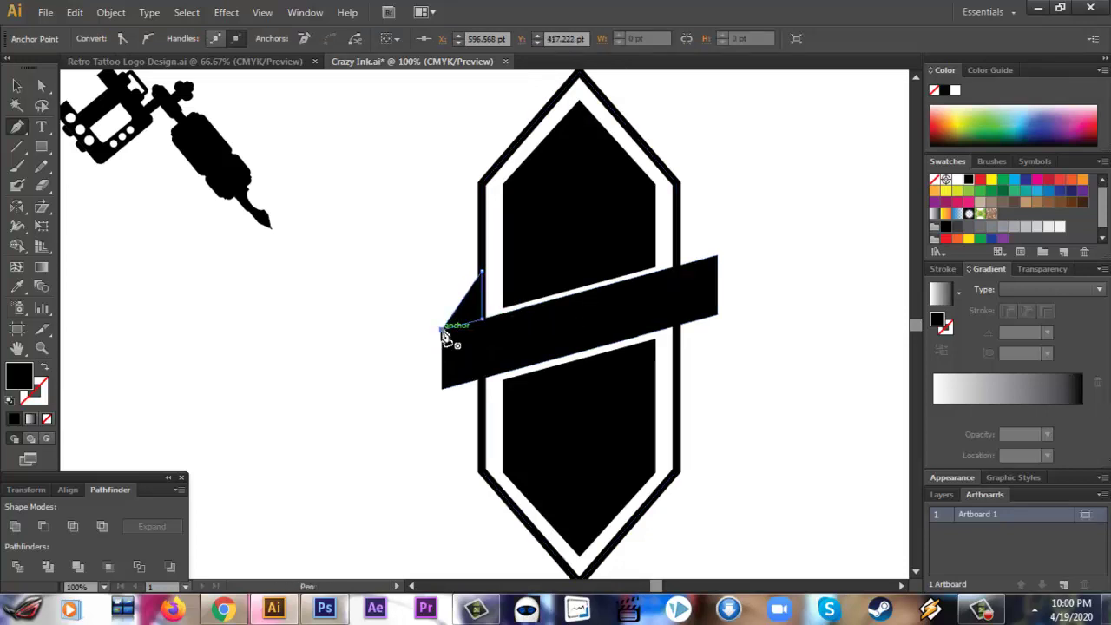
pyautogui.click(16, 85)
pyautogui.click(434, 353)
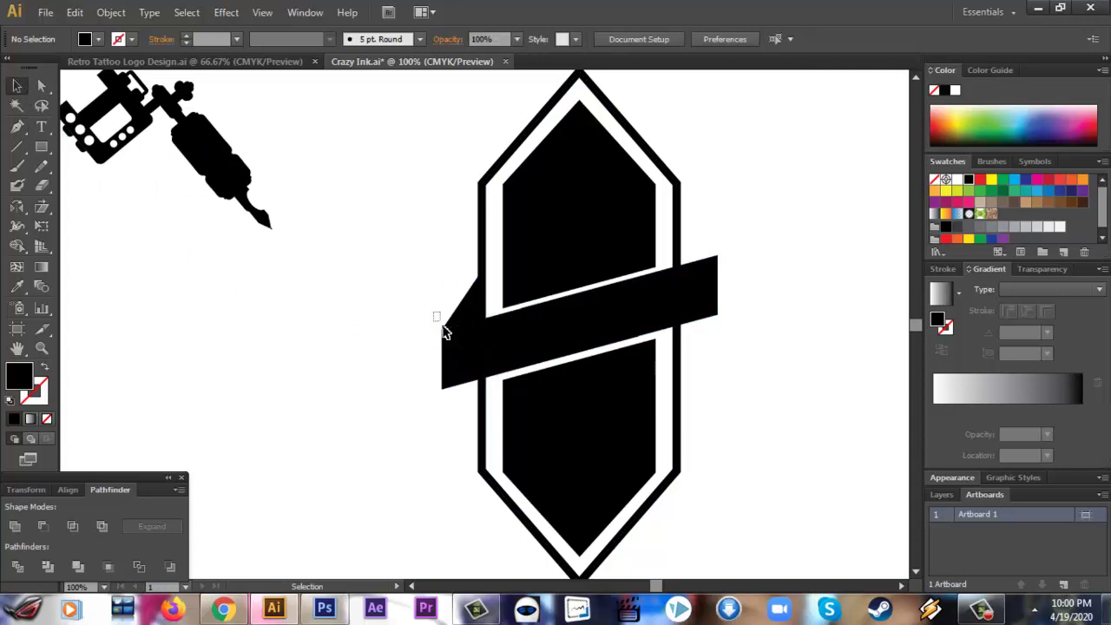
# Step: Alt-drag a copy of the fold triangle to the right and reflect it horizontally
pyautogui.moveTo(471, 312); pyautogui.dragTo(736, 371)
pyautogui.press('o')
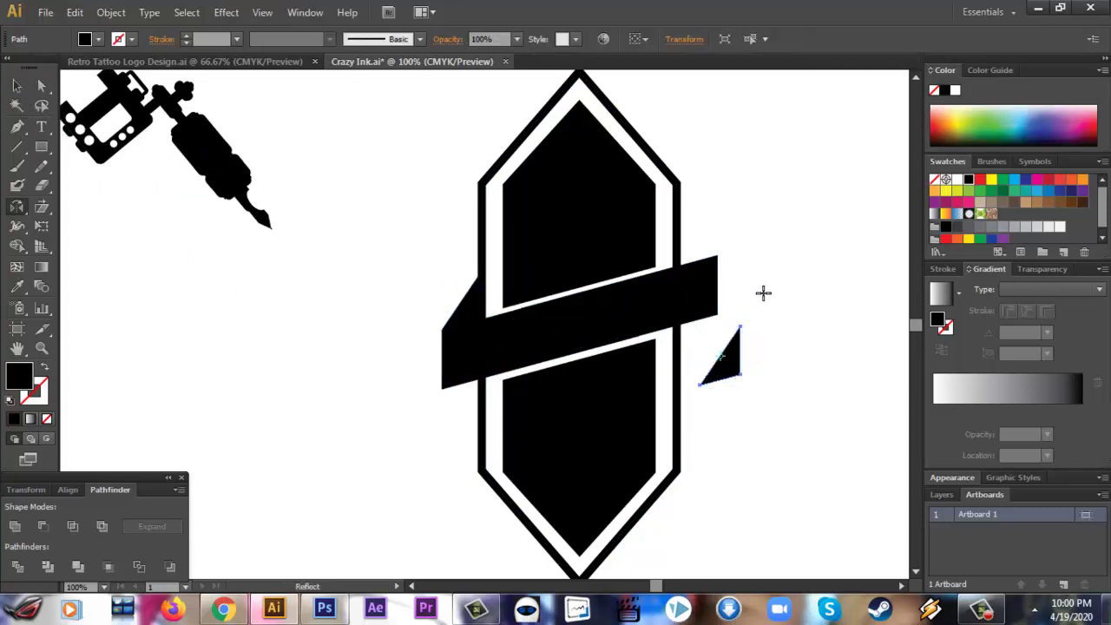
pyautogui.press('Return')
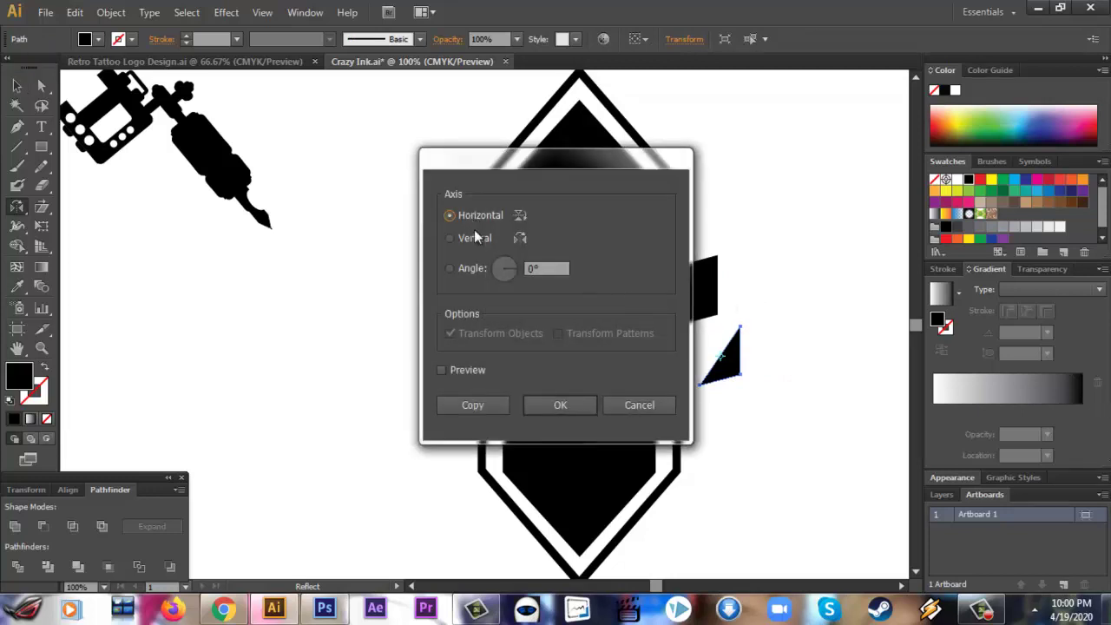
pyautogui.press('Return')
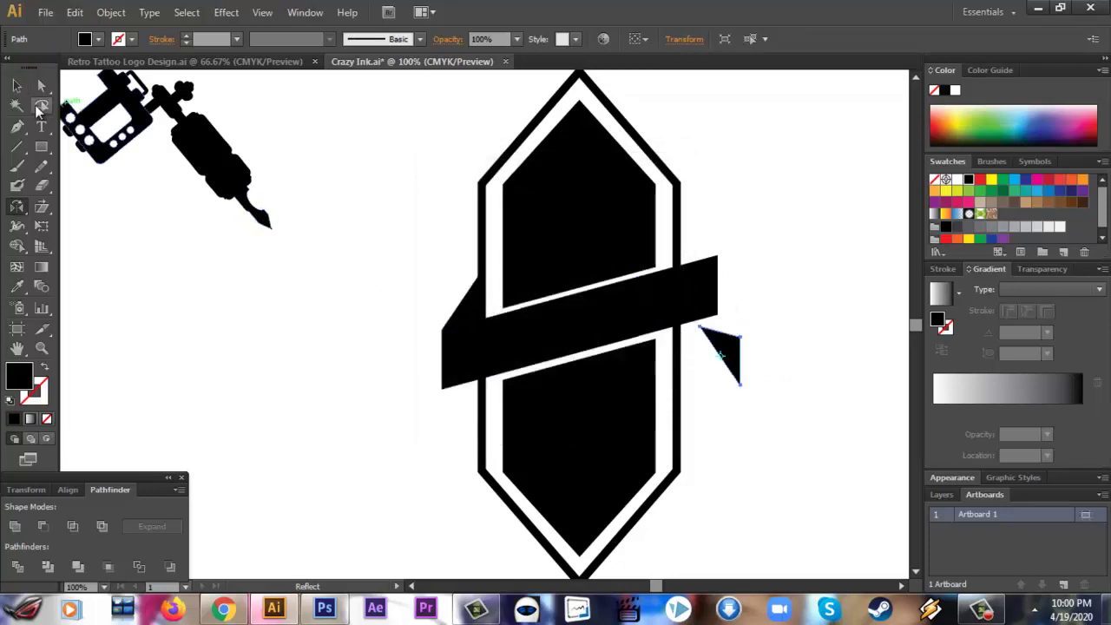
pyautogui.press('v')
pyautogui.click(412, 414)
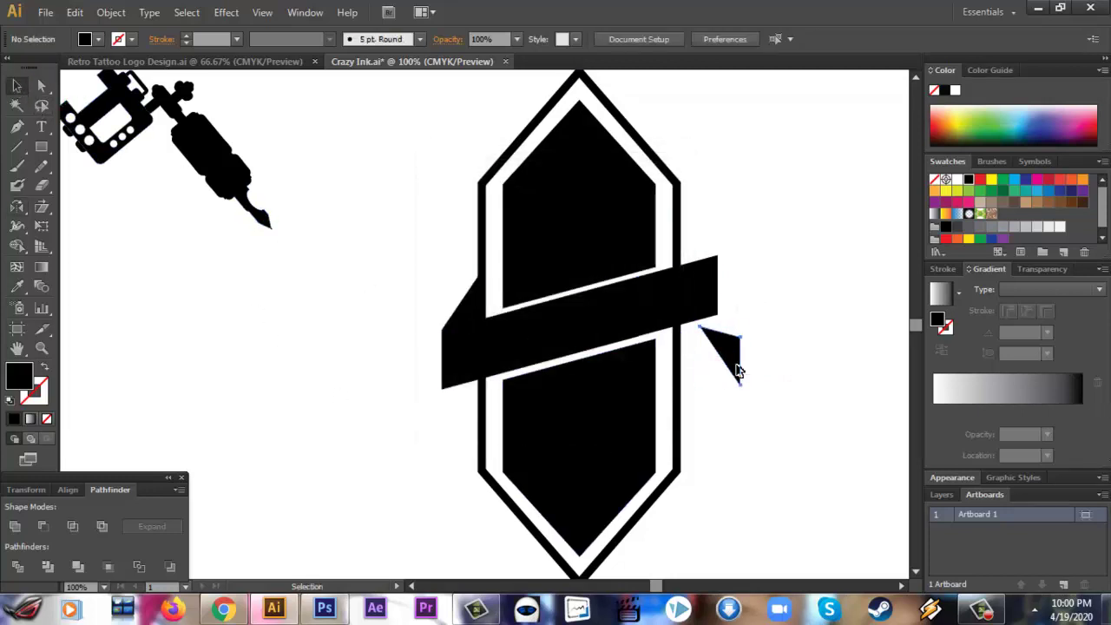
# Step: Reflect the copied triangle vertically as well
pyautogui.click(737, 370)
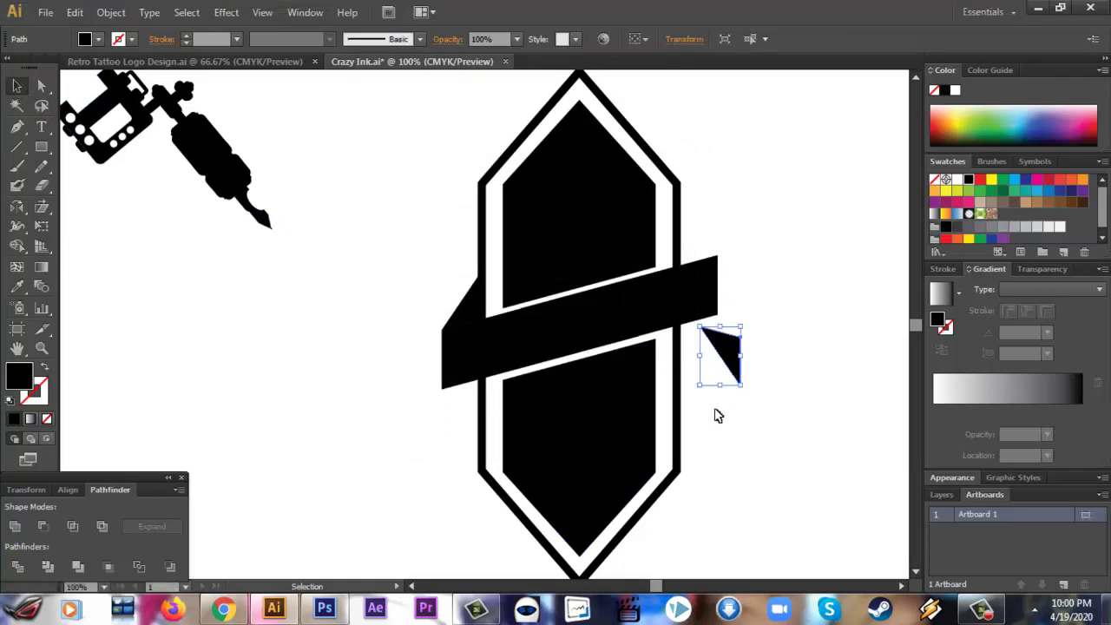
pyautogui.press('o')
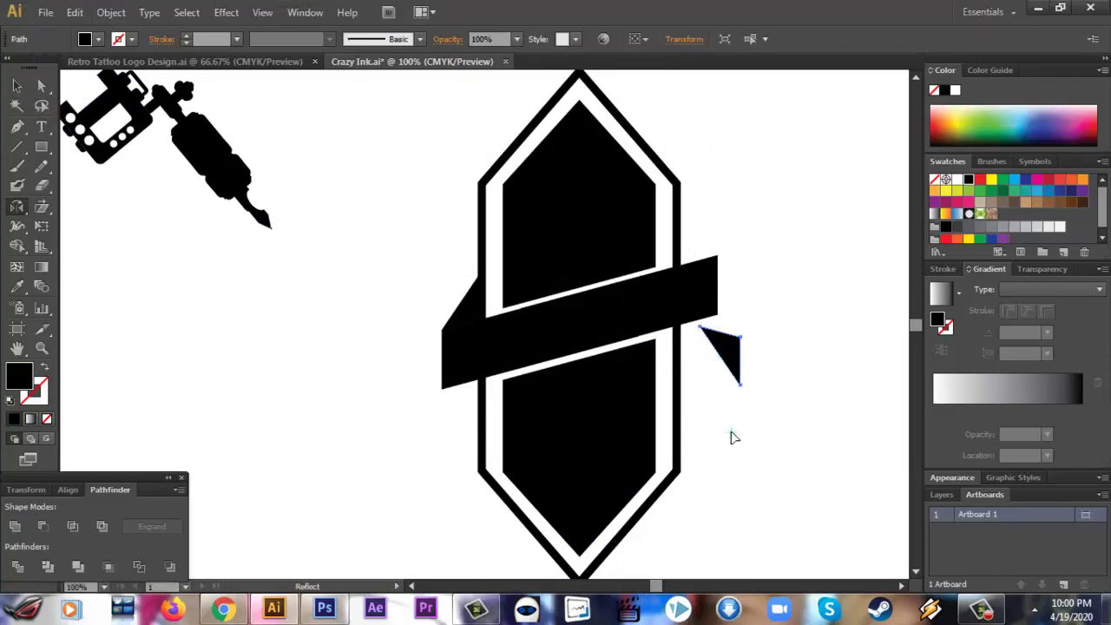
pyautogui.press('Return')
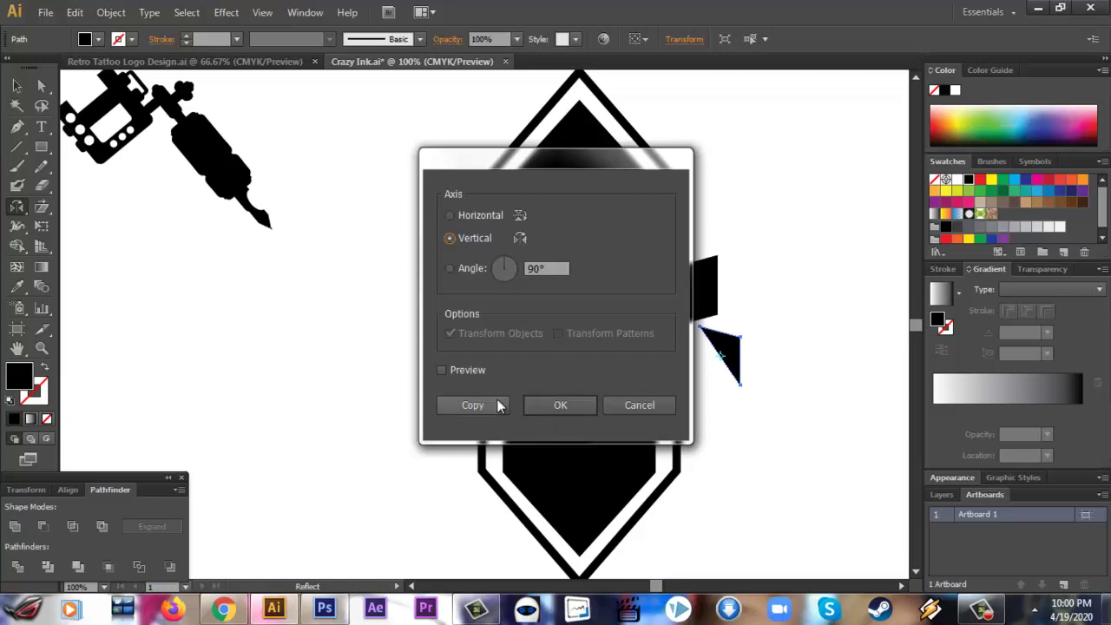
pyautogui.click(589, 405)
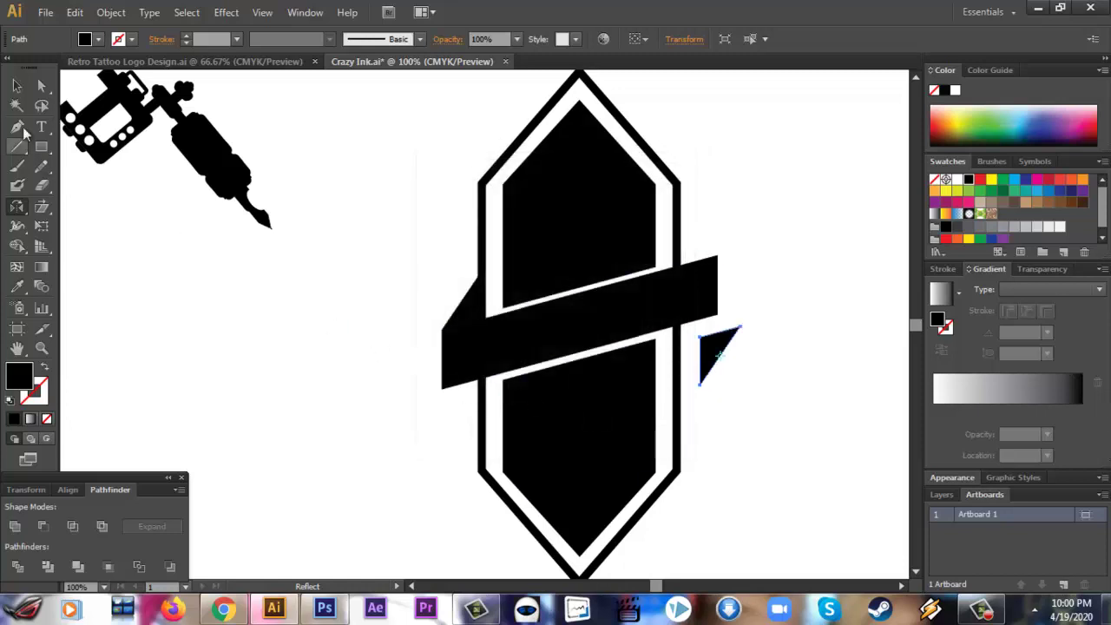
pyautogui.click(16, 85)
pyautogui.click(183, 329)
# Step: Fit the mirrored triangle under the ribbon's right end and select the band with both triangles
pyautogui.moveTo(710, 355); pyautogui.dragTo(685, 343)
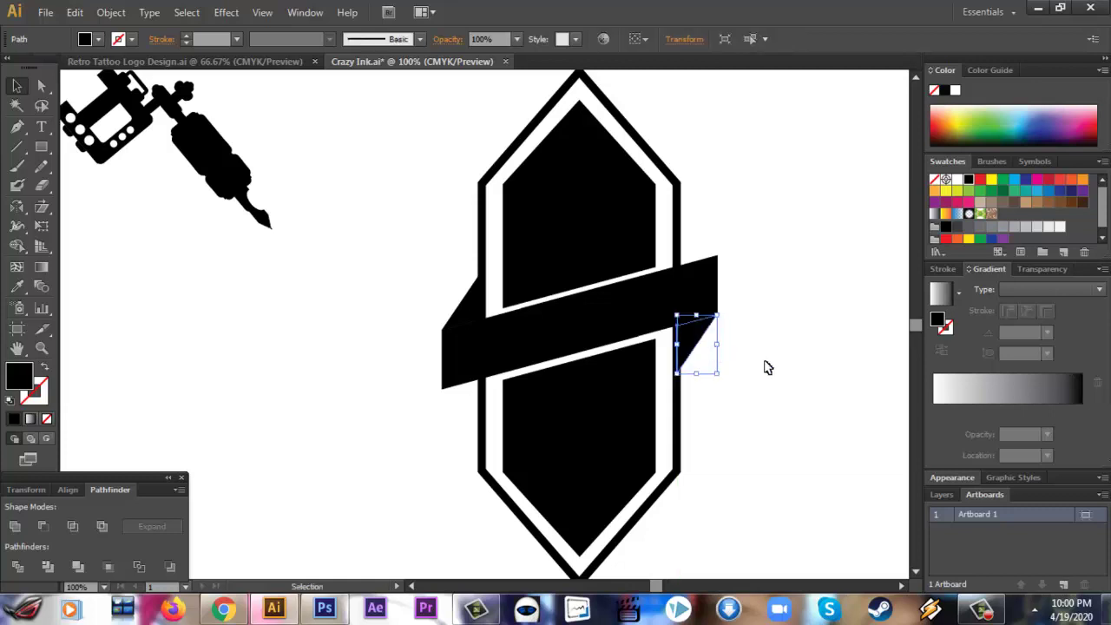
pyautogui.click(703, 356)
pyautogui.click(686, 342)
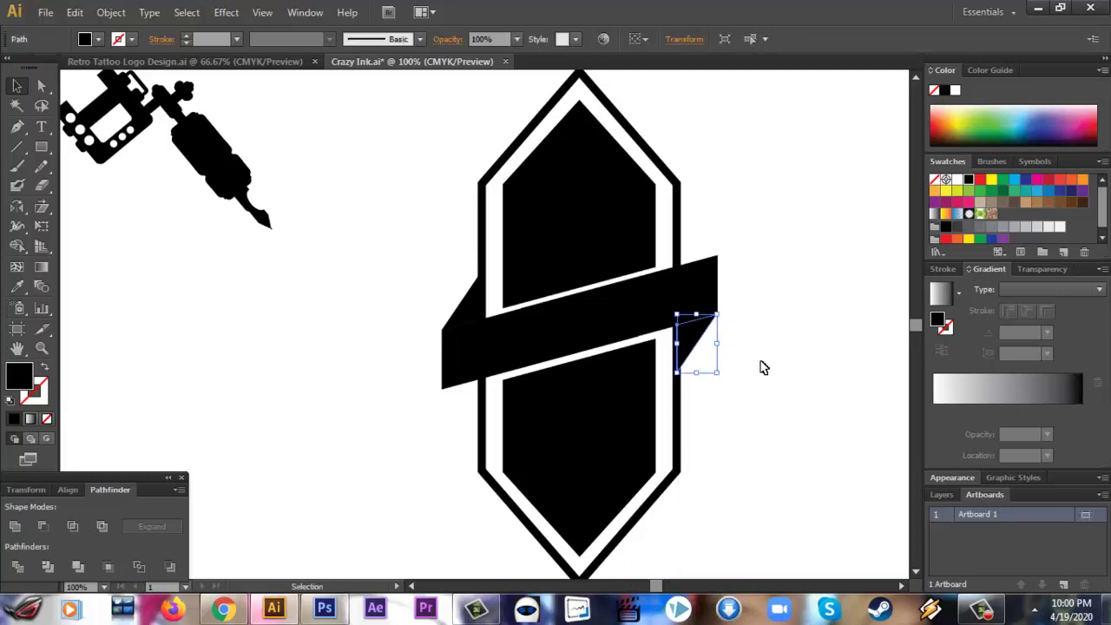
pyautogui.click(751, 365)
pyautogui.click(700, 342)
pyautogui.click(754, 357)
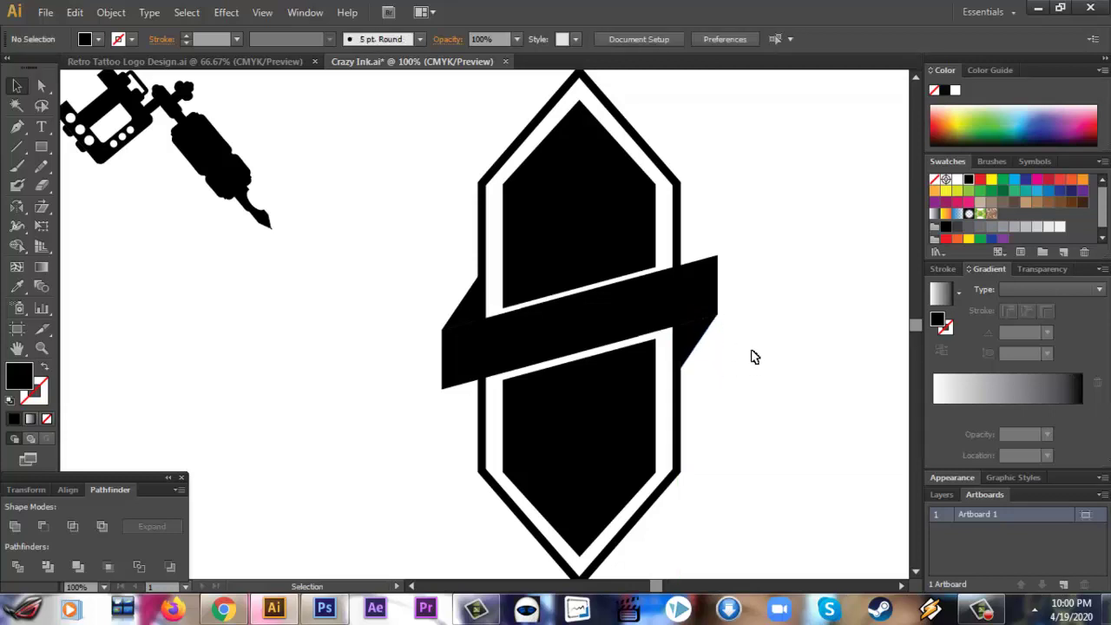
pyautogui.moveTo(757, 350); pyautogui.dragTo(707, 306)
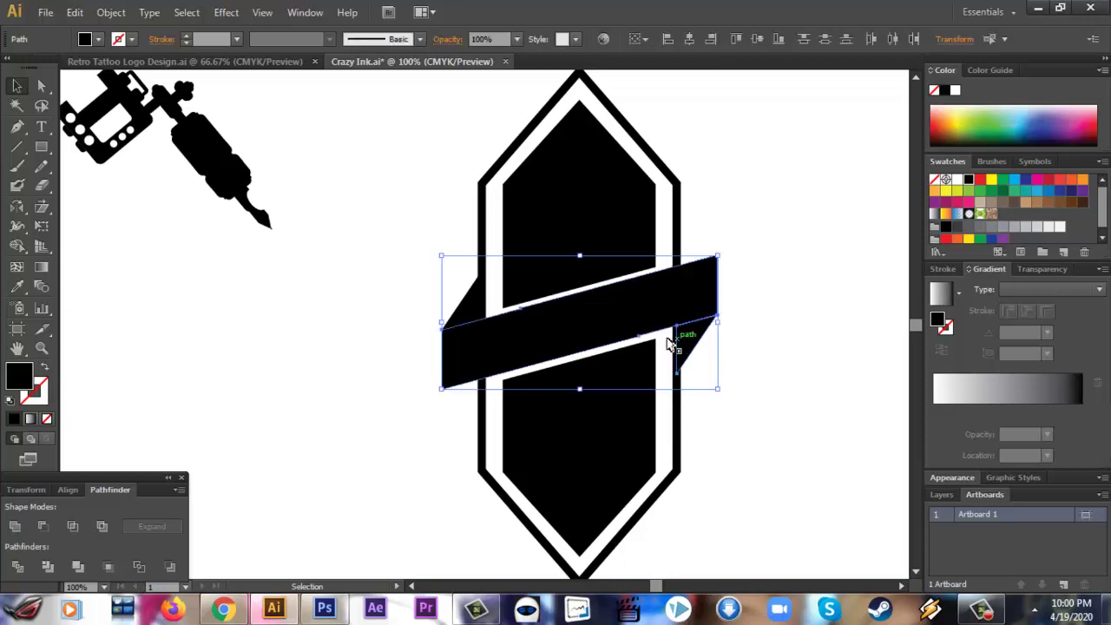
pyautogui.keyDown('shift'); pyautogui.click(462, 321); pyautogui.keyUp('shift')
# Step: Try merging the ribbon and both folds with Pathfinder Unite, then undo it
pyautogui.click(14, 526)
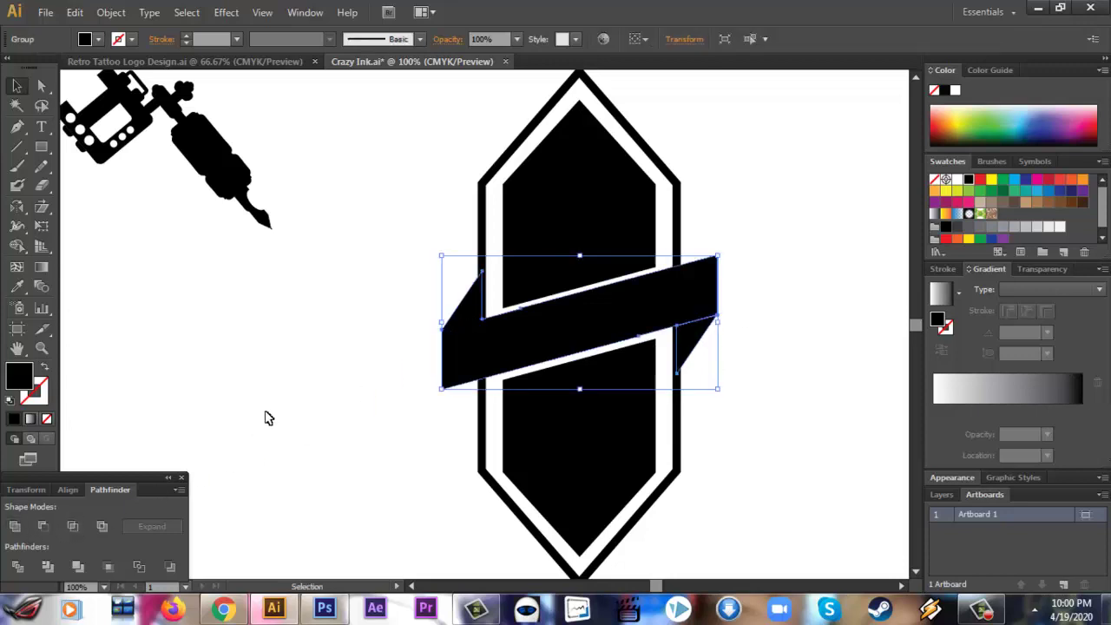
pyautogui.click(268, 416)
pyautogui.hotkey('ctrl', 'z')
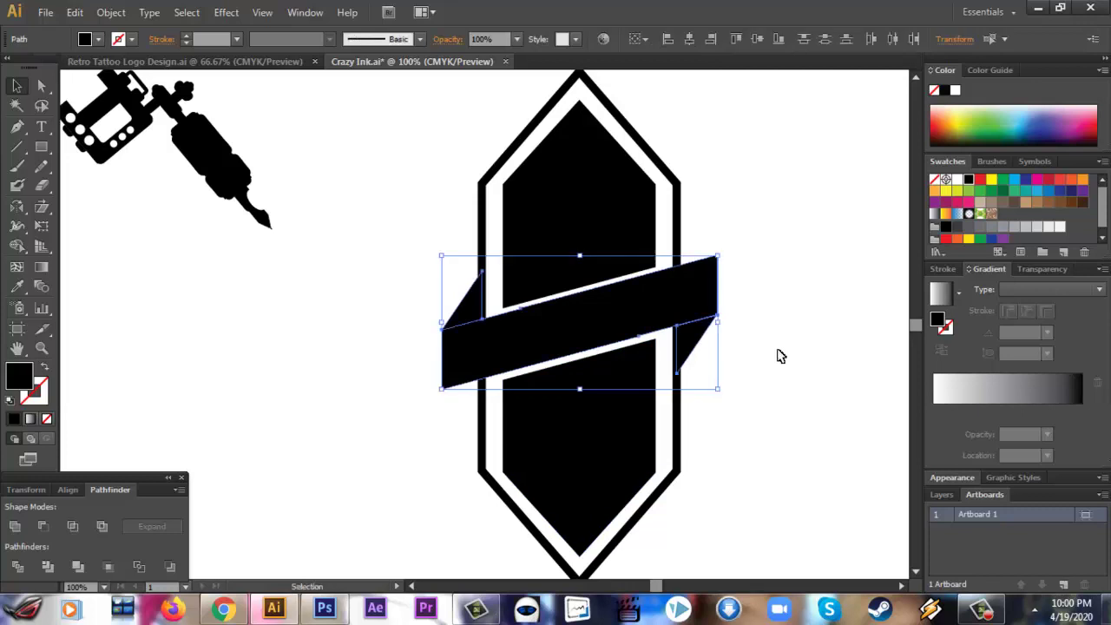
pyautogui.click(779, 356)
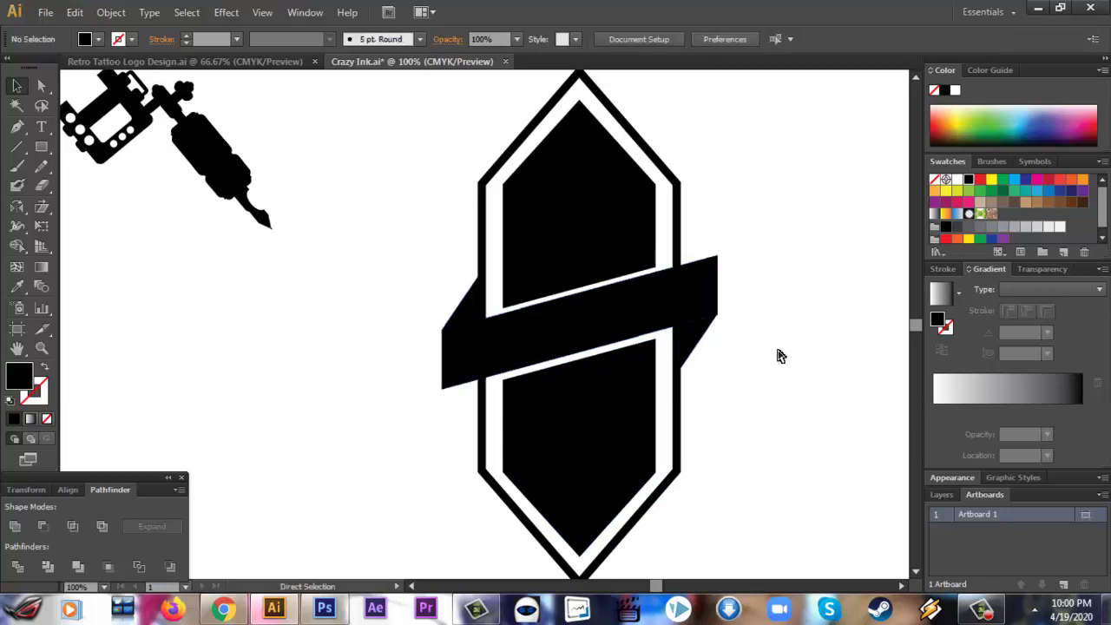
# Step: Zoom in to inspect the right fold triangle's fit
pyautogui.hotkey('ctrl', '+')
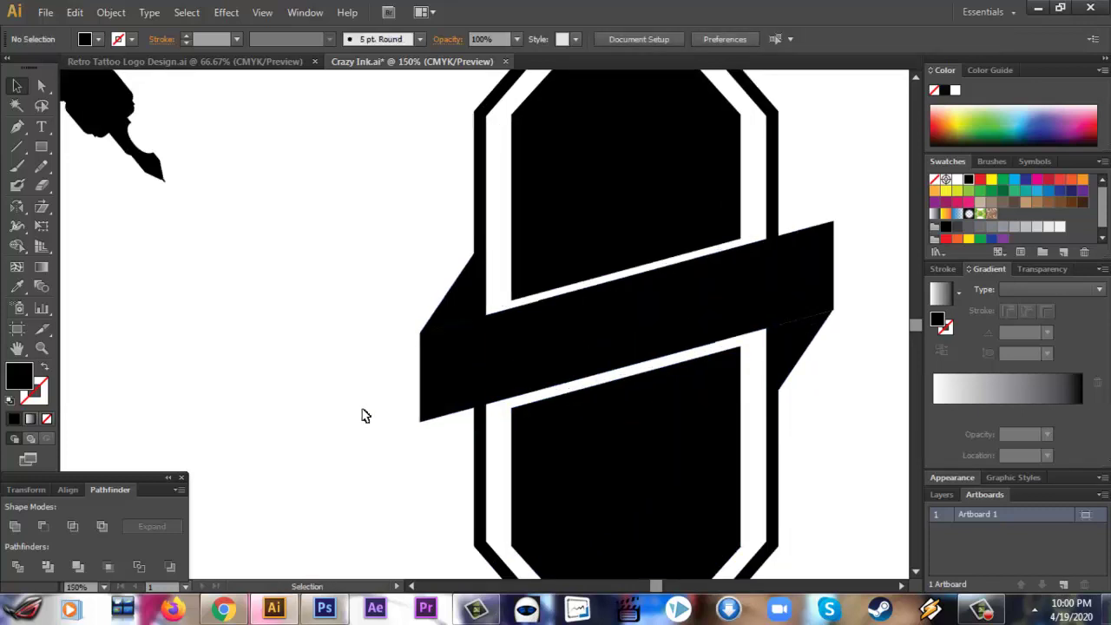
pyautogui.click(805, 347)
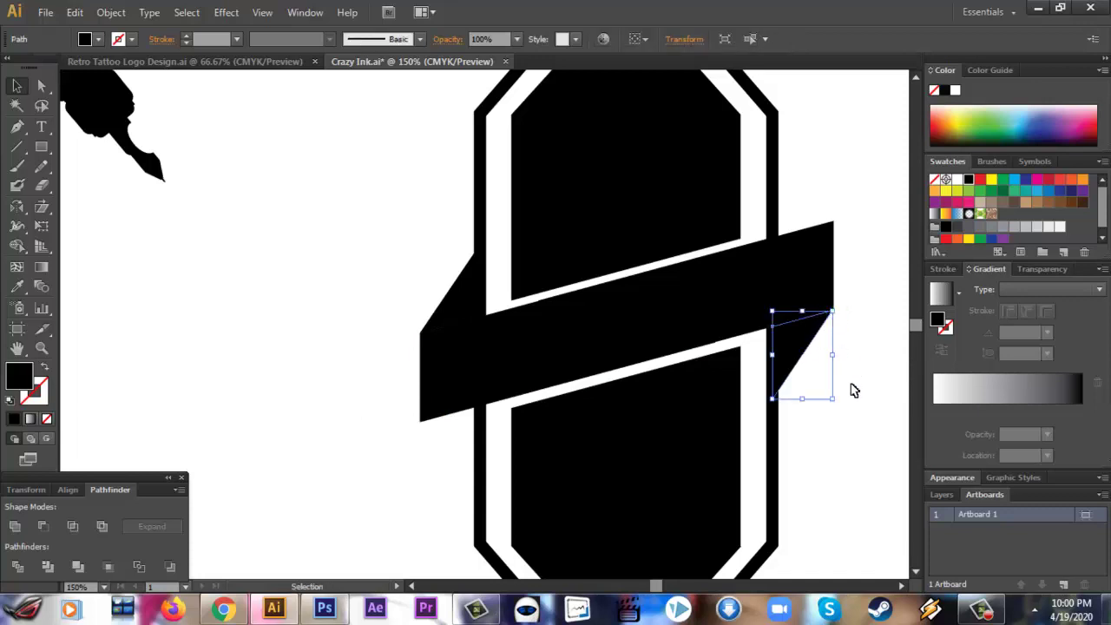
pyautogui.hotkey('ctrl', 'z')
pyautogui.hotkey('ctrl', '+')
pyautogui.press('v')
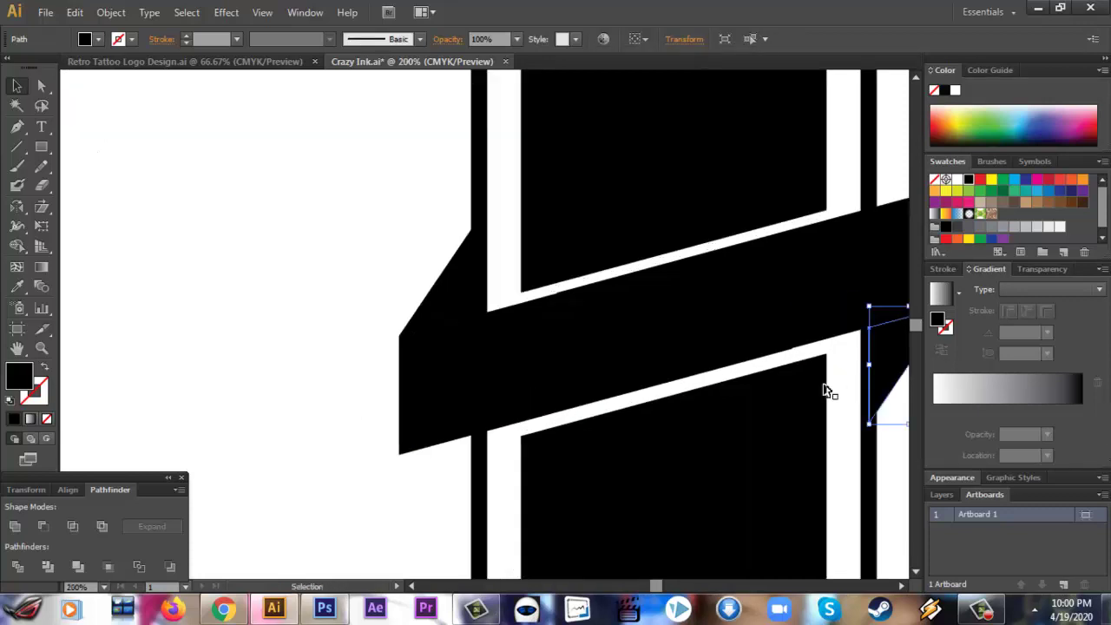
pyautogui.click(319, 357)
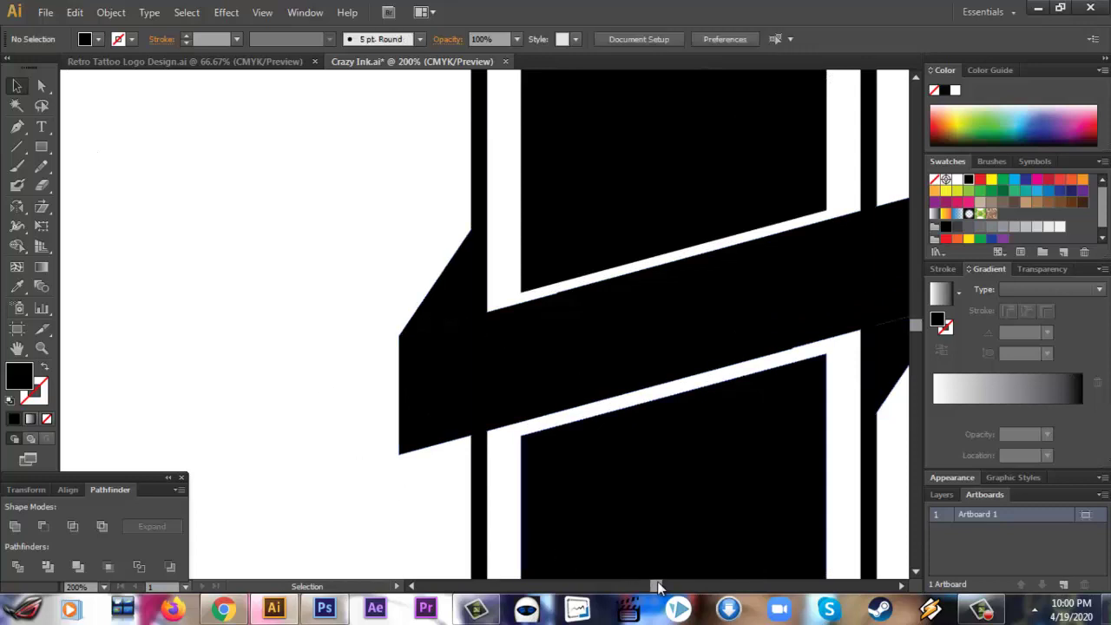
# Step: Nudge the fold triangle slightly so it sits flush against the band
pyautogui.moveTo(658, 586); pyautogui.dragTo(661, 587)
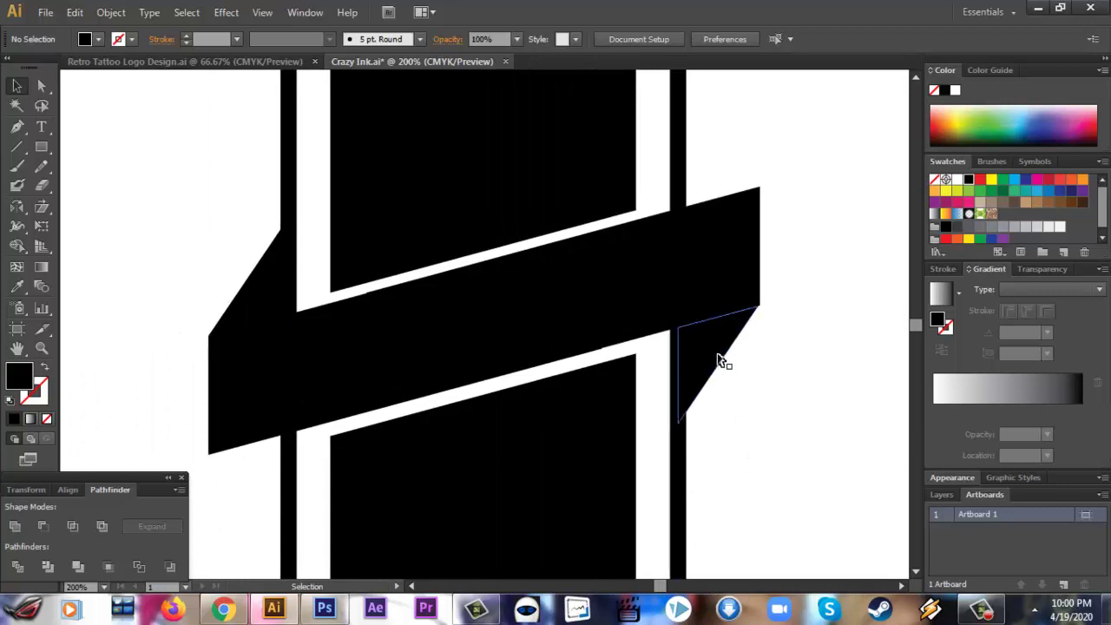
pyautogui.click(726, 364)
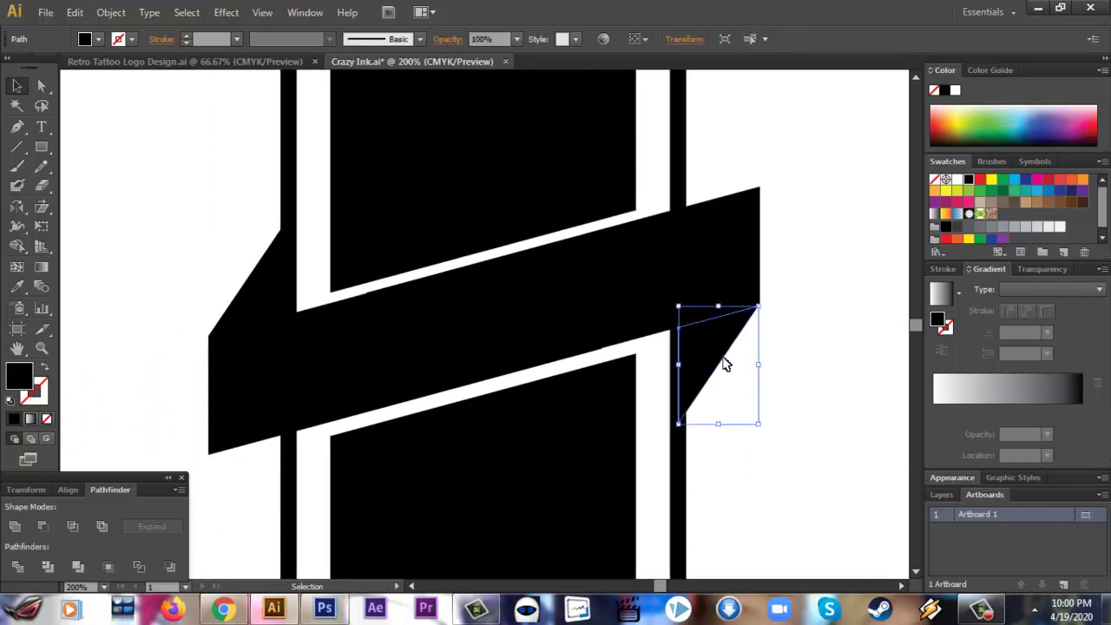
pyautogui.click(803, 392)
pyautogui.moveTo(723, 353); pyautogui.dragTo(726, 351)
pyautogui.click(801, 383)
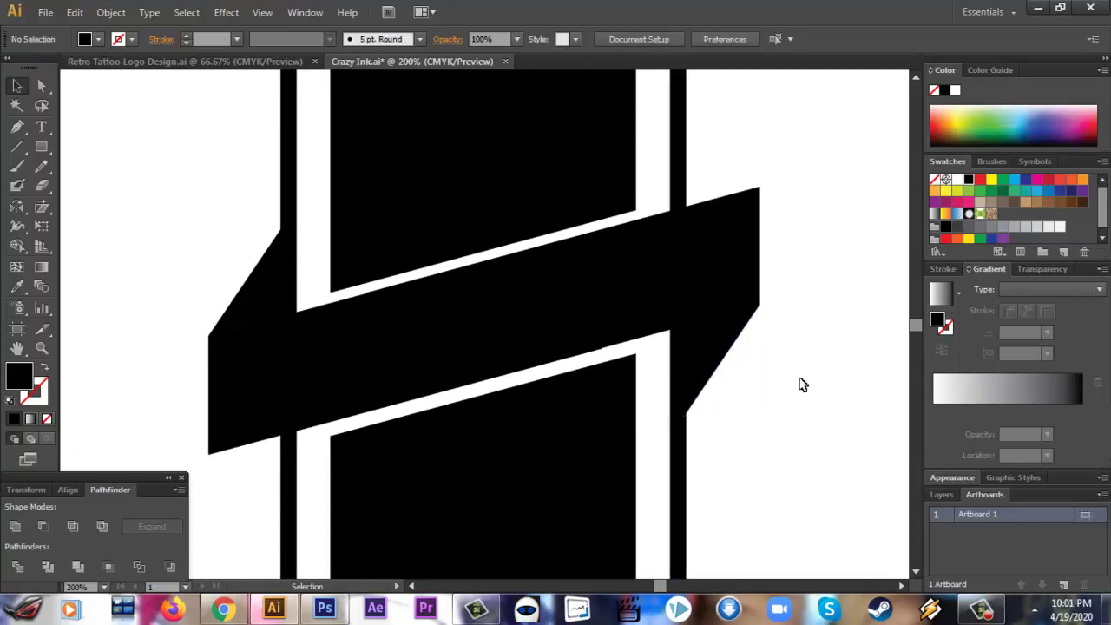
pyautogui.click(277, 303)
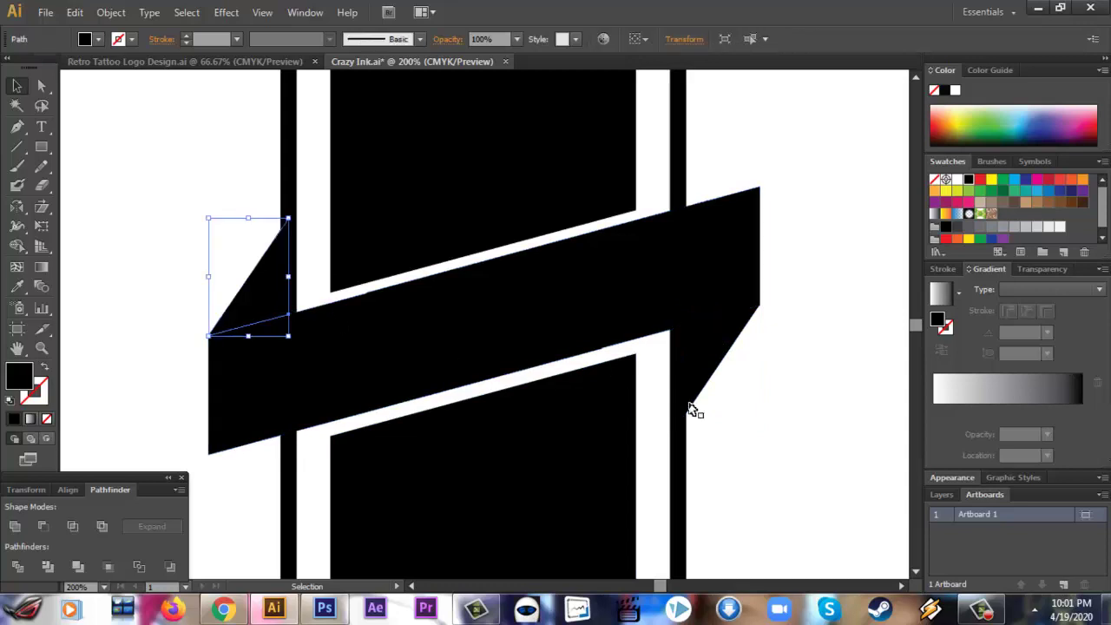
pyautogui.click(756, 413)
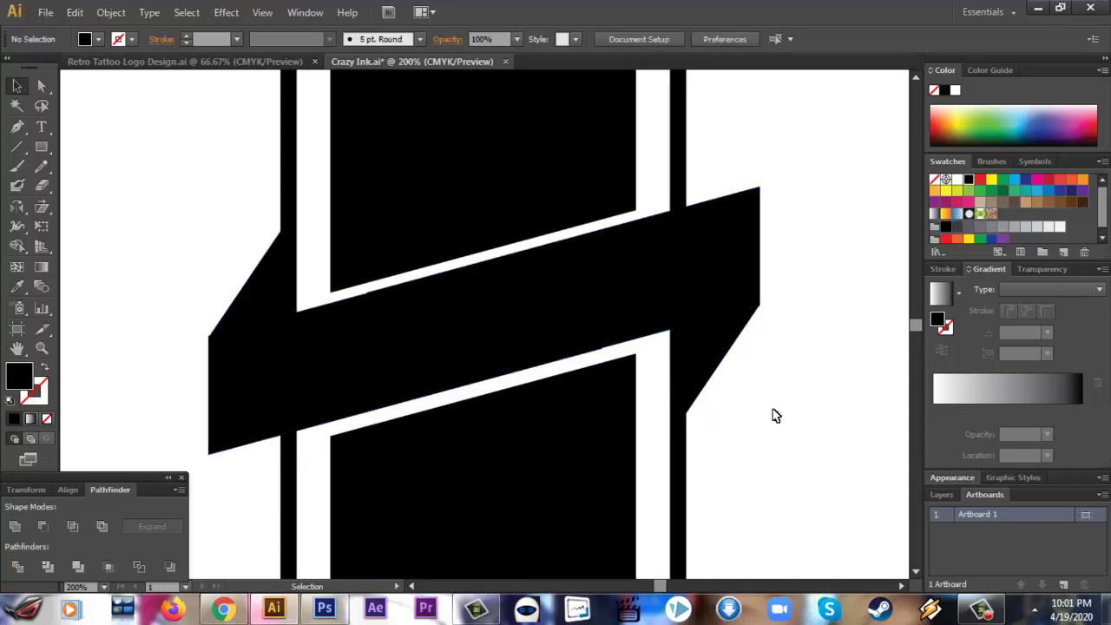
# Step: Zoom out and select the band together with both fold triangles
pyautogui.hotkey('ctrl', '-')
pyautogui.moveTo(738, 359); pyautogui.dragTo(676, 284)
pyautogui.keyDown('shift'); pyautogui.click(330, 305); pyautogui.keyUp('shift')
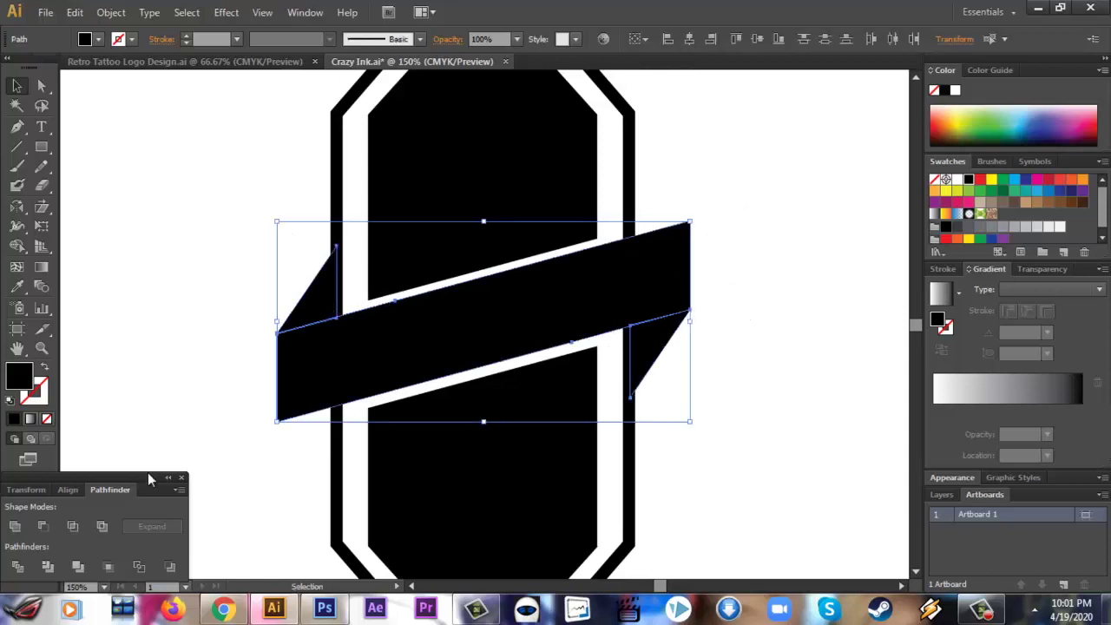
# Step: Try Pathfinder Unite on the band and triangles, check the Object menu, and undo the merge
pyautogui.click(23, 529)
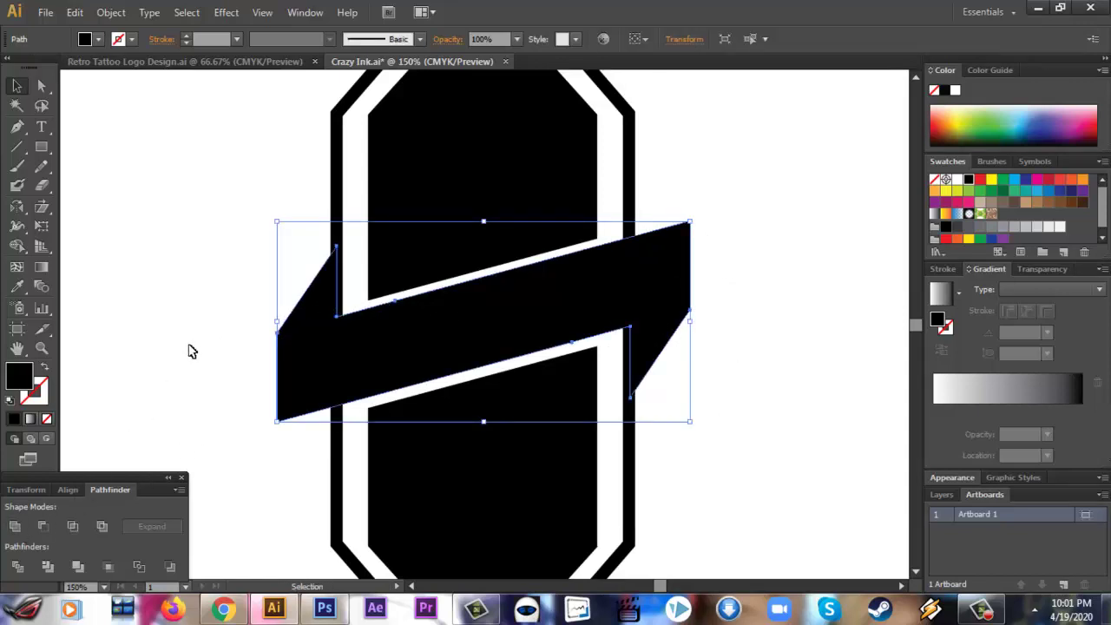
pyautogui.click(117, 13)
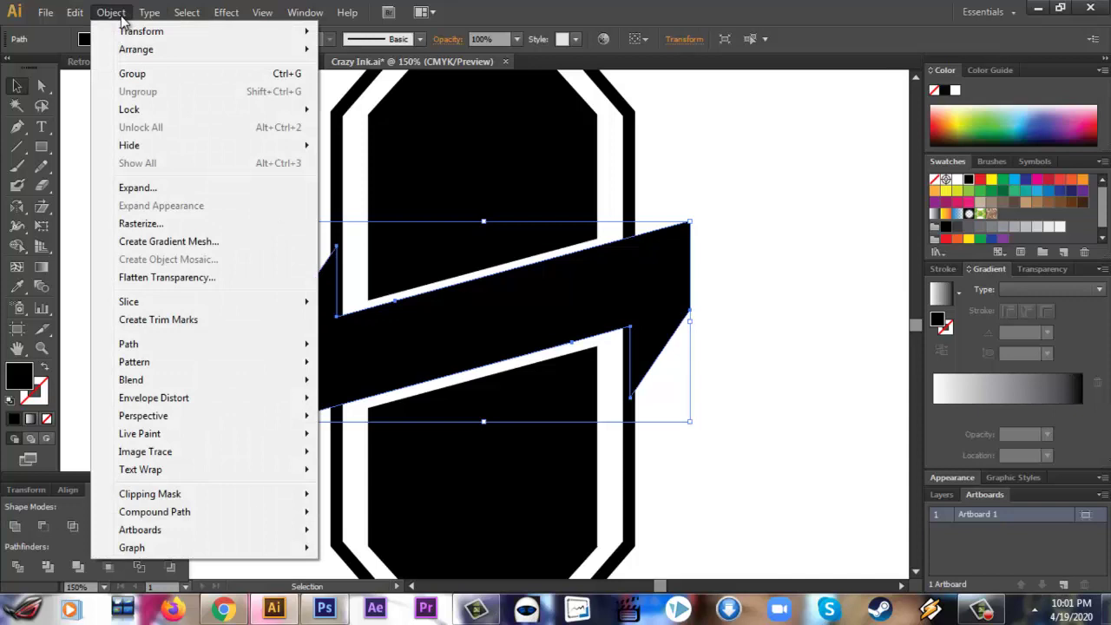
pyautogui.click(753, 372)
pyautogui.click(753, 372)
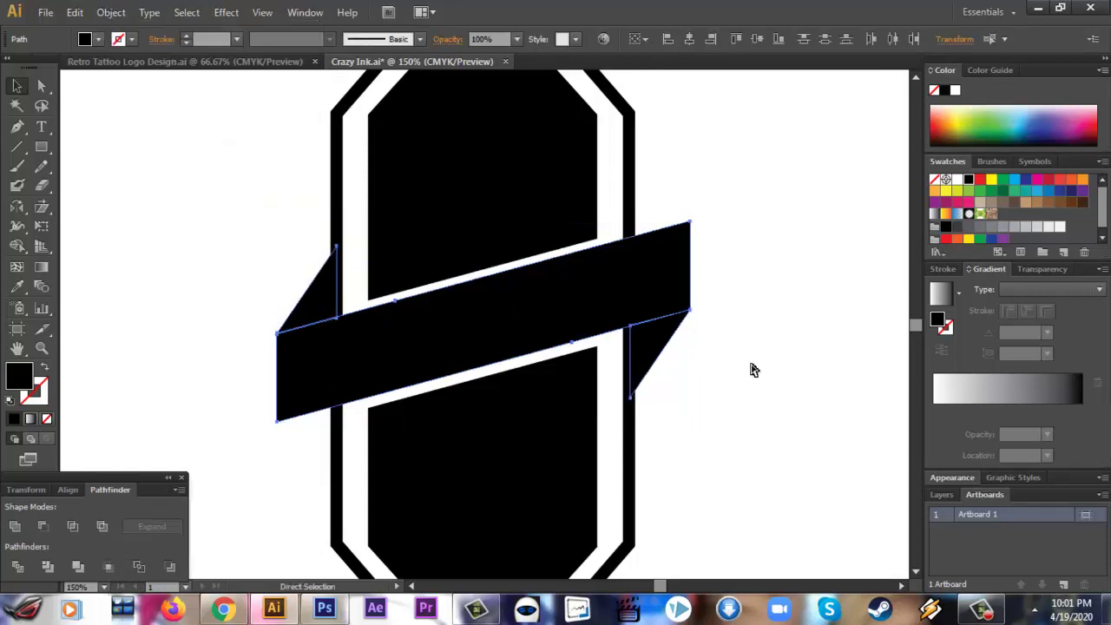
pyautogui.hotkey('ctrl', 'z')
pyautogui.click(753, 371)
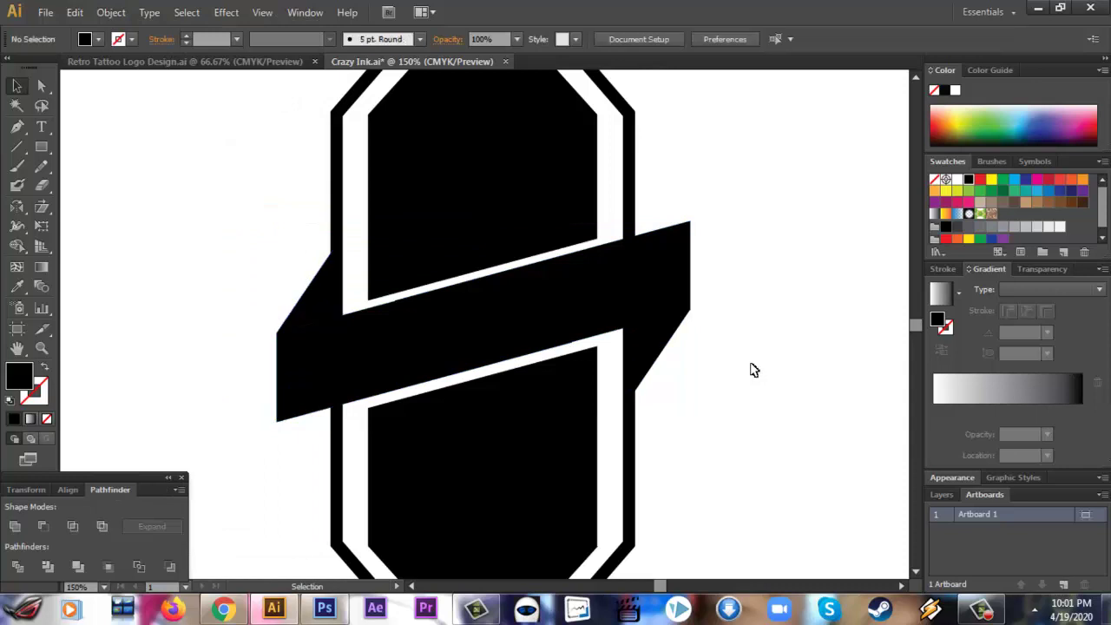
pyautogui.click(324, 302)
pyautogui.click(714, 369)
# Step: Undo a stray change and zoom out to show the whole hexagon logo
pyautogui.click(322, 286)
pyautogui.click(788, 377)
pyautogui.hotkey('ctrl', 'z')
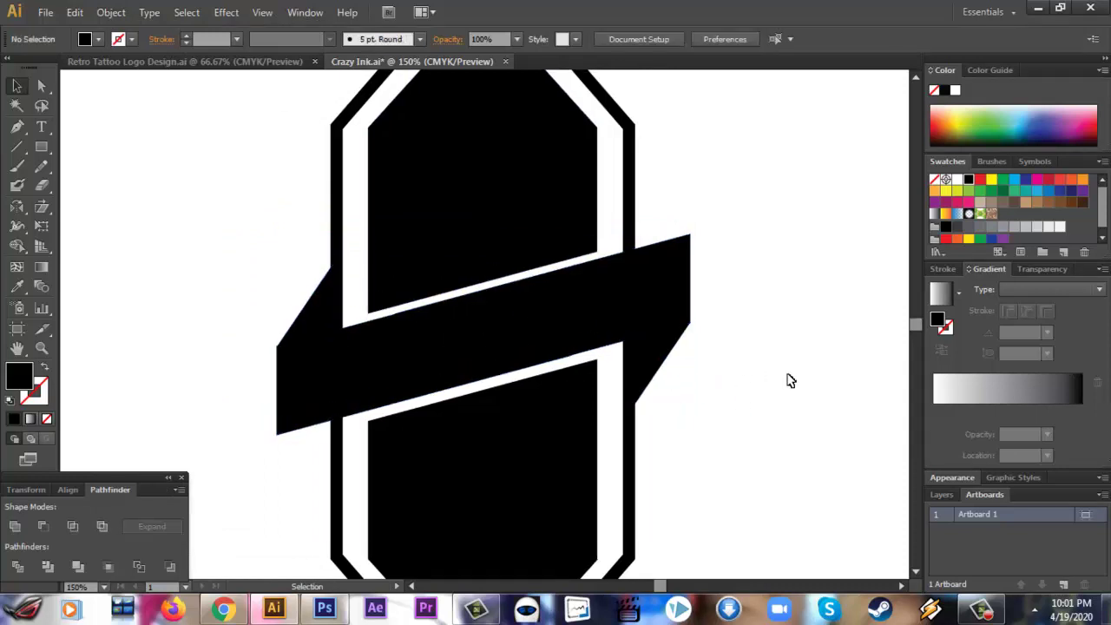
pyautogui.scroll(2, 790, 380)
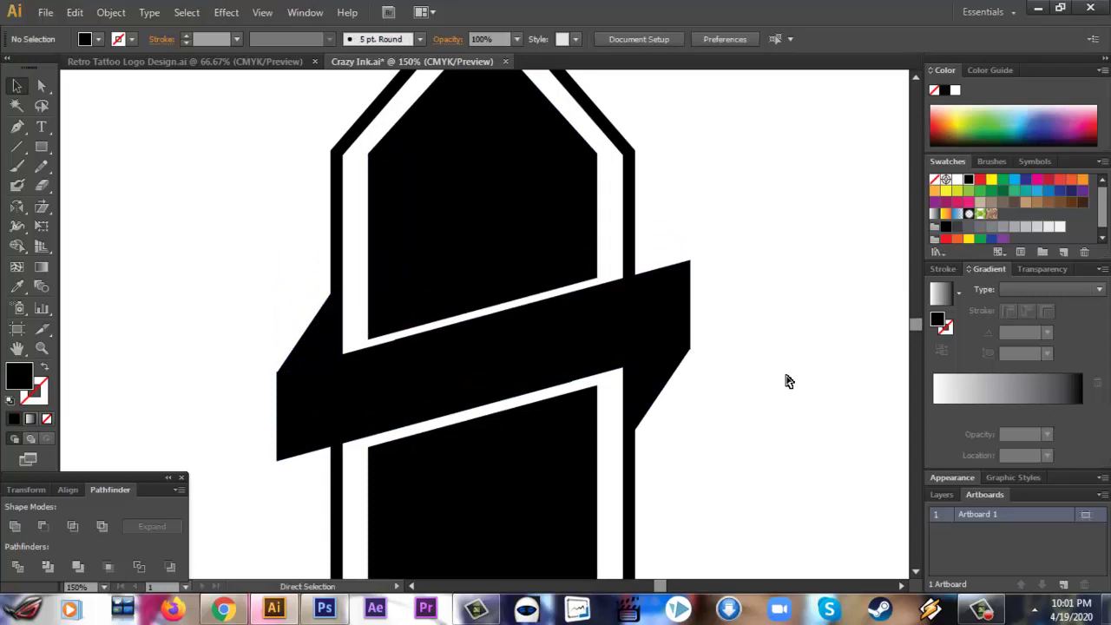
pyautogui.hotkey('ctrl', '-')
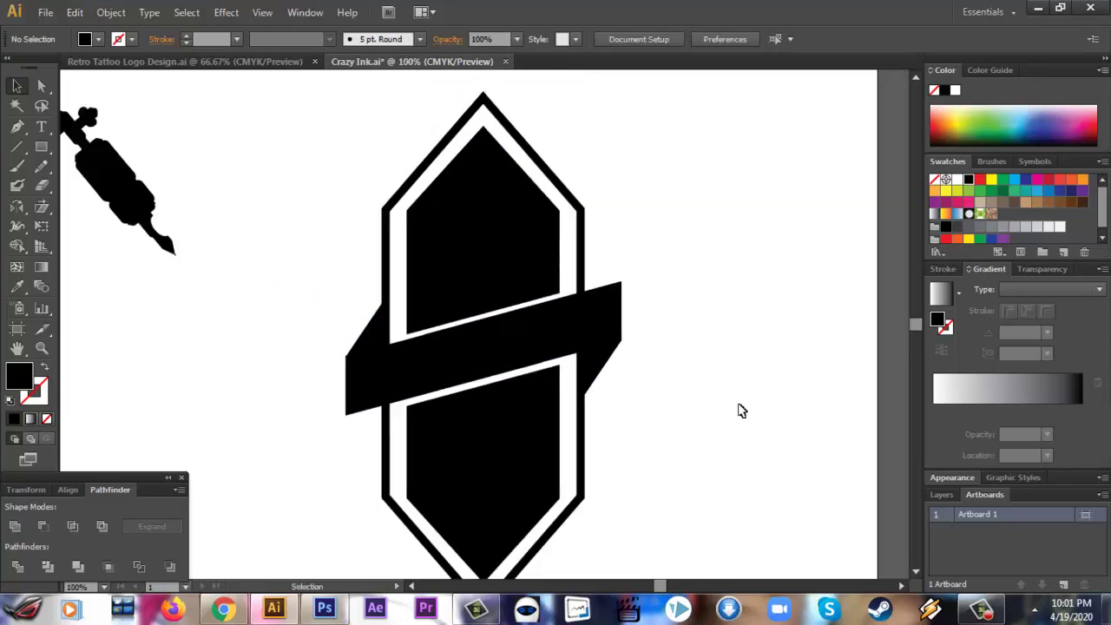
pyautogui.click(146, 224)
# Step: Fill the inner hexagon group with light gray from the Fill swatches
pyautogui.click(467, 263)
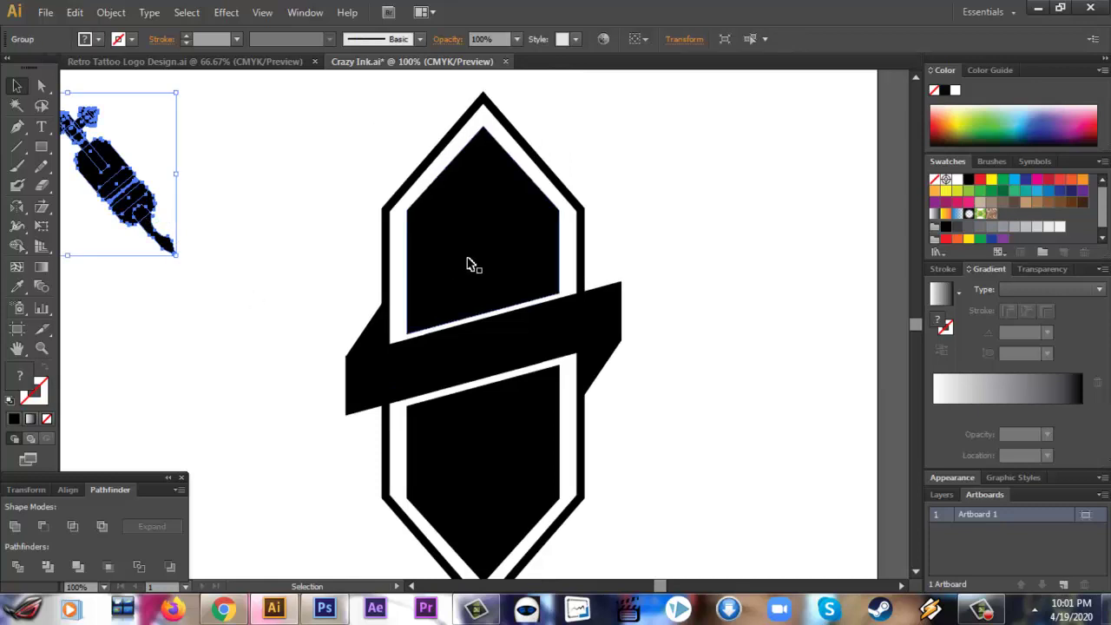
pyautogui.click(98, 39)
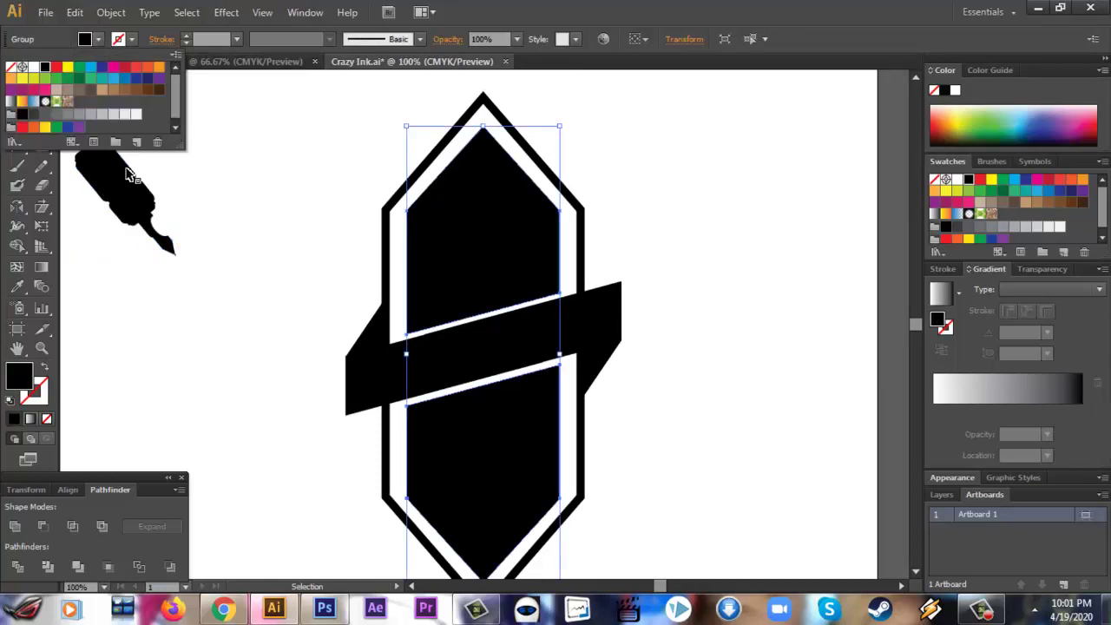
pyautogui.click(113, 114)
pyautogui.click(260, 274)
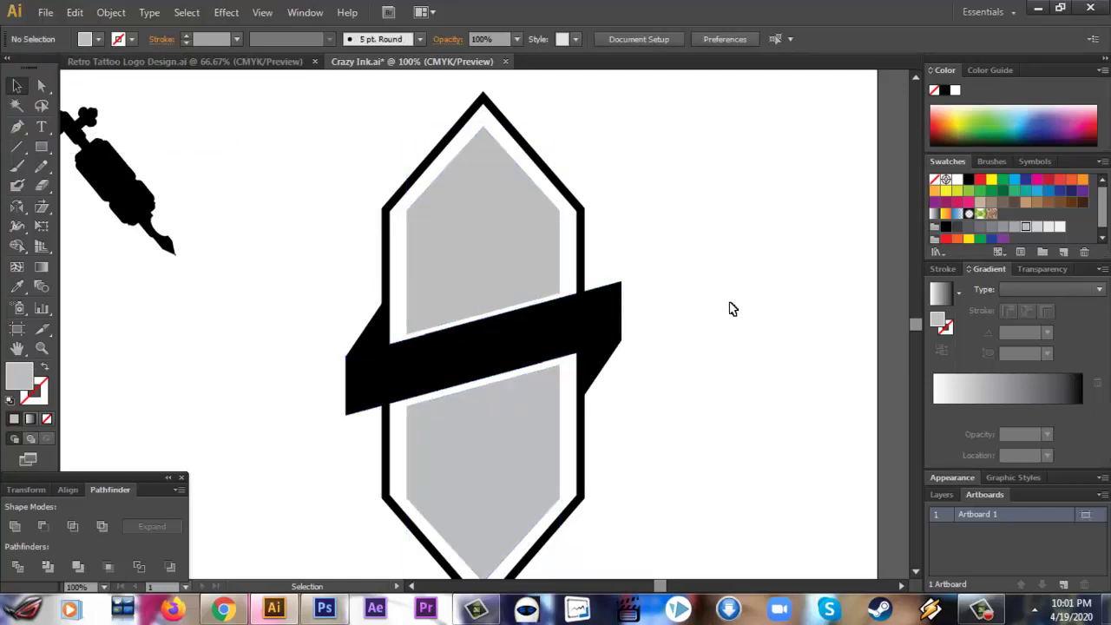
# Step: Change the outer hexagon outline's stroke to dark gray
pyautogui.click(580, 208)
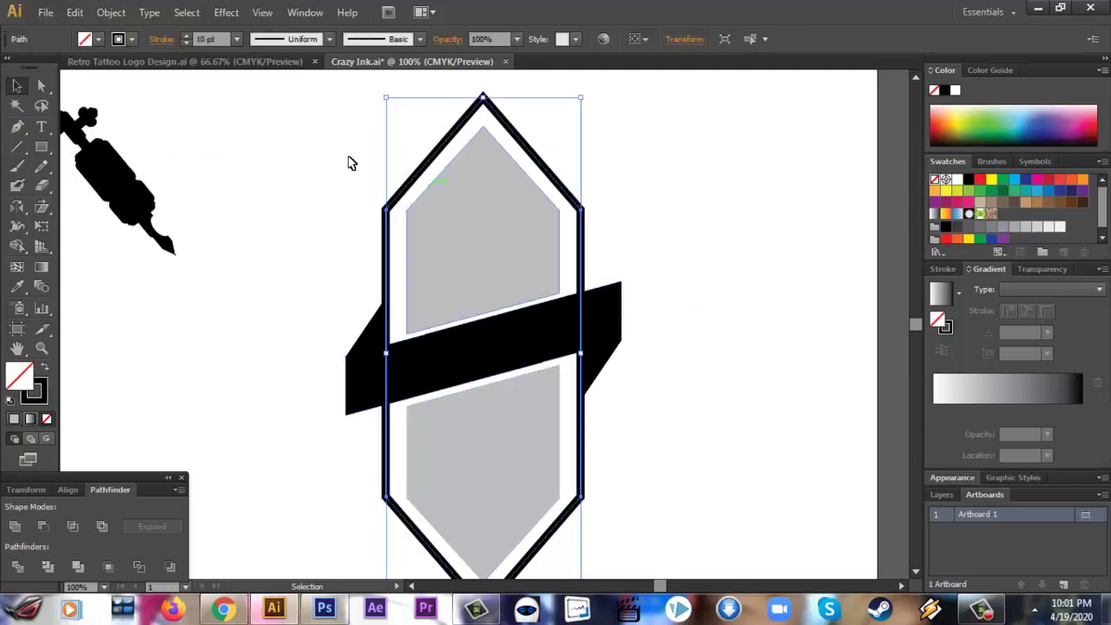
pyautogui.click(99, 40)
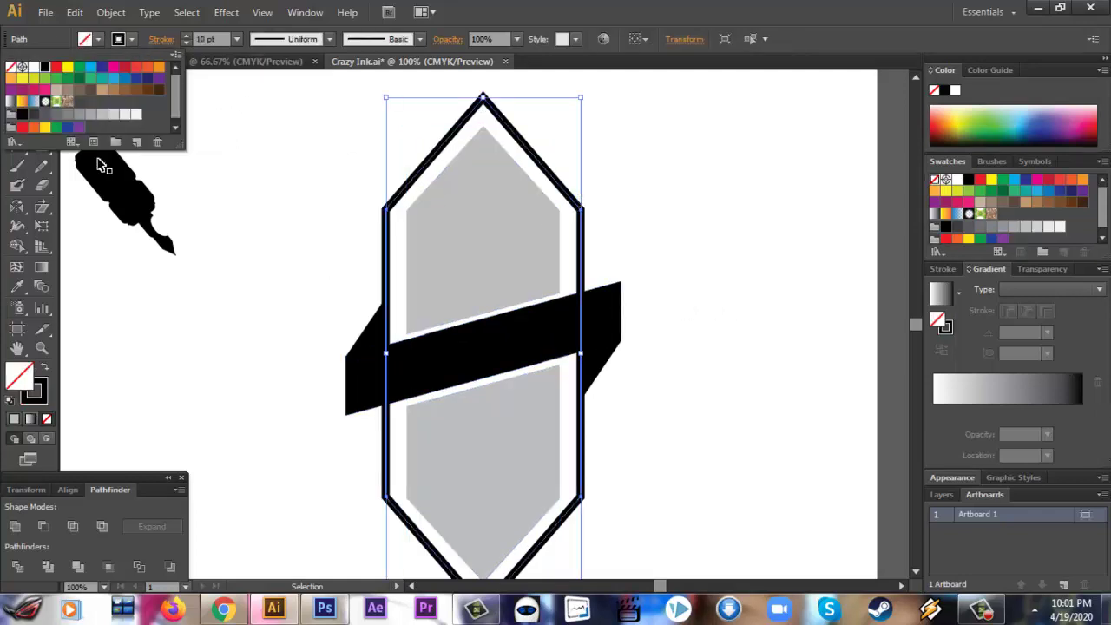
pyautogui.click(55, 124)
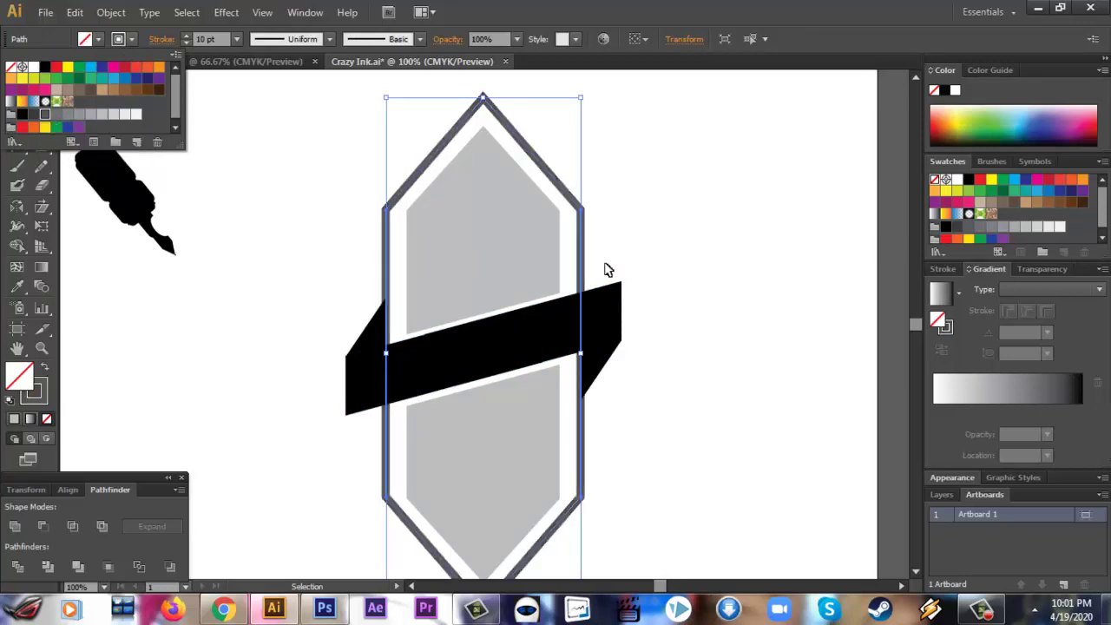
pyautogui.click(654, 268)
pyautogui.click(702, 272)
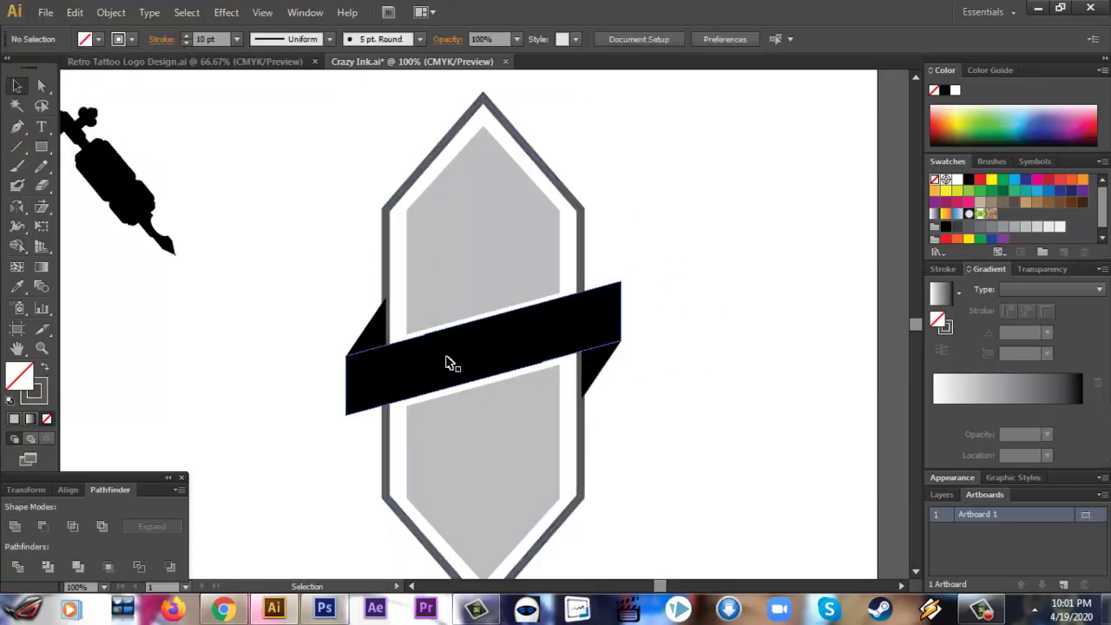
pyautogui.click(377, 330)
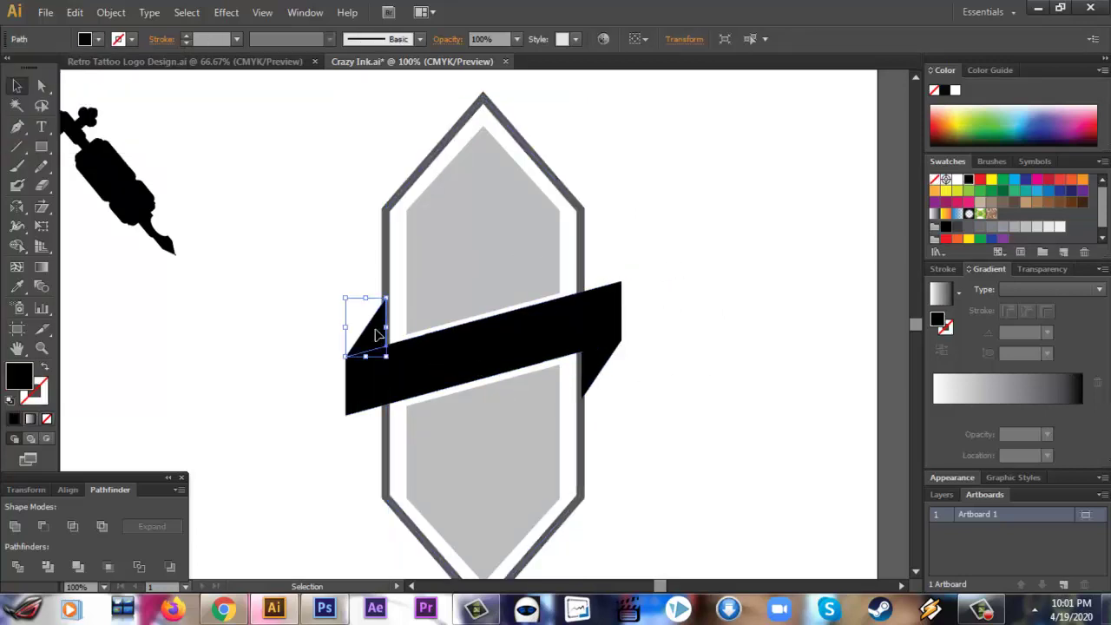
# Step: Send the left and right black fold triangles behind the hexagon using Object > Arrange
pyautogui.click(111, 12)
pyautogui.moveTo(137, 49)
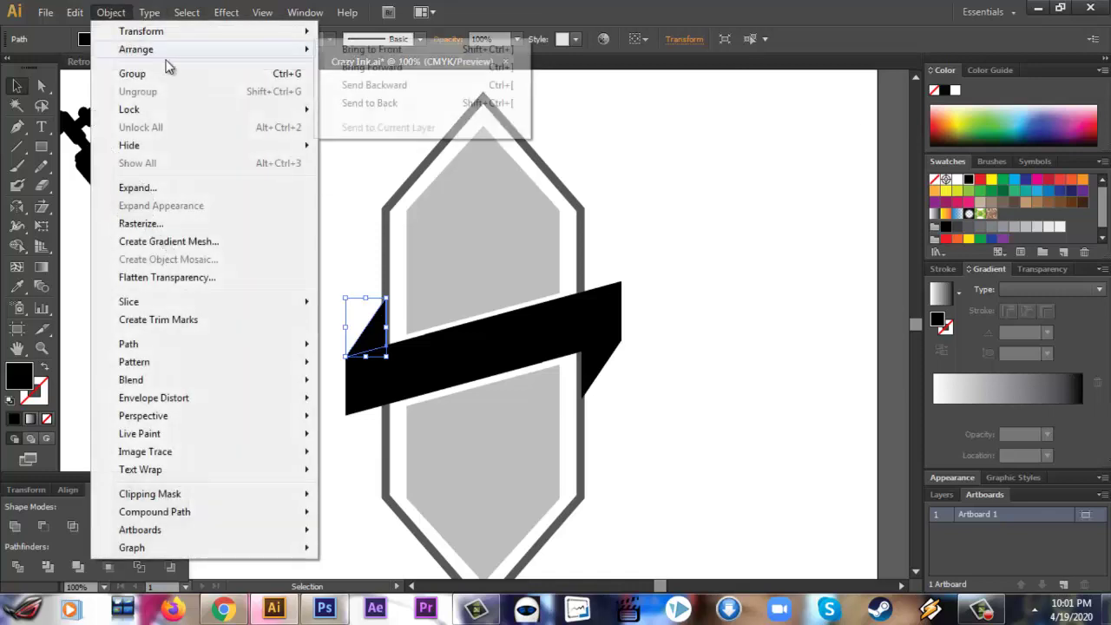
pyautogui.click(370, 102)
pyautogui.click(704, 267)
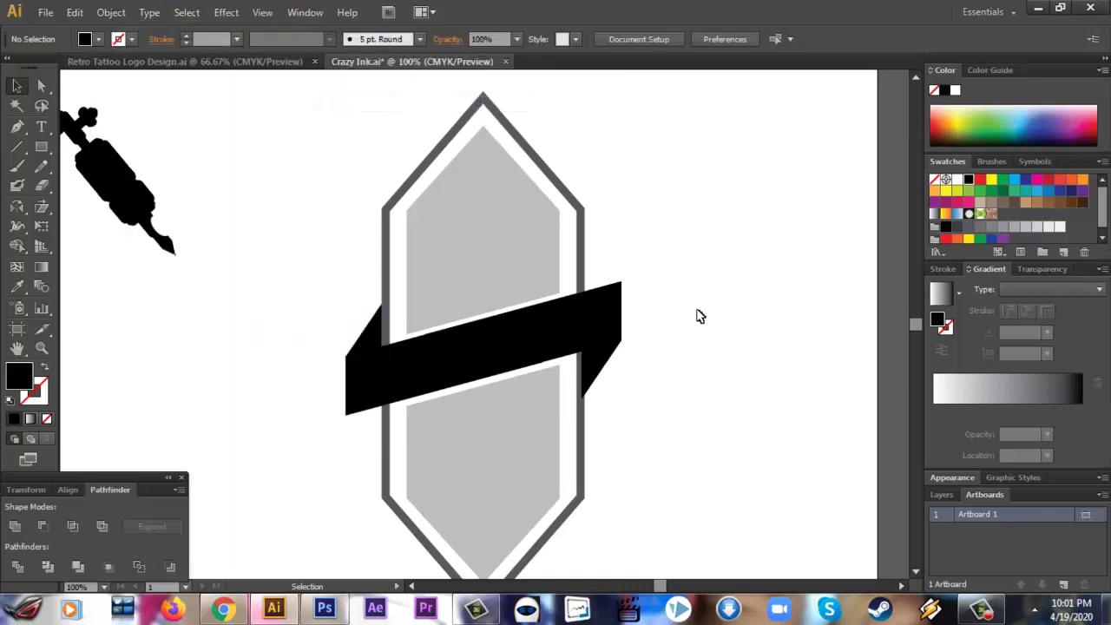
pyautogui.click(614, 359)
pyautogui.click(111, 13)
pyautogui.moveTo(137, 49)
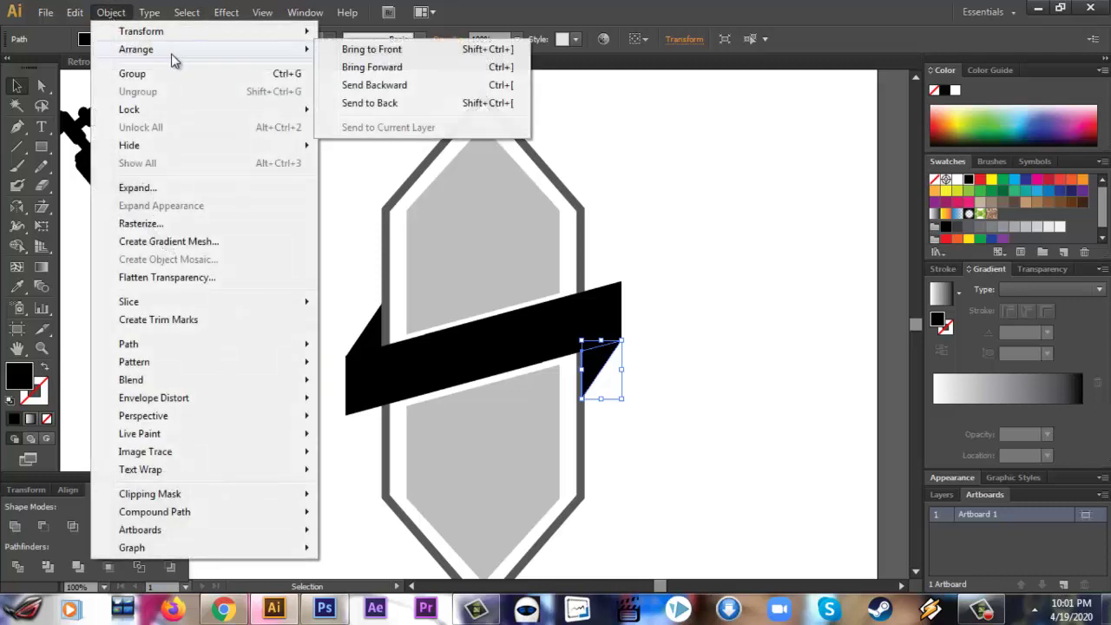
pyautogui.click(379, 86)
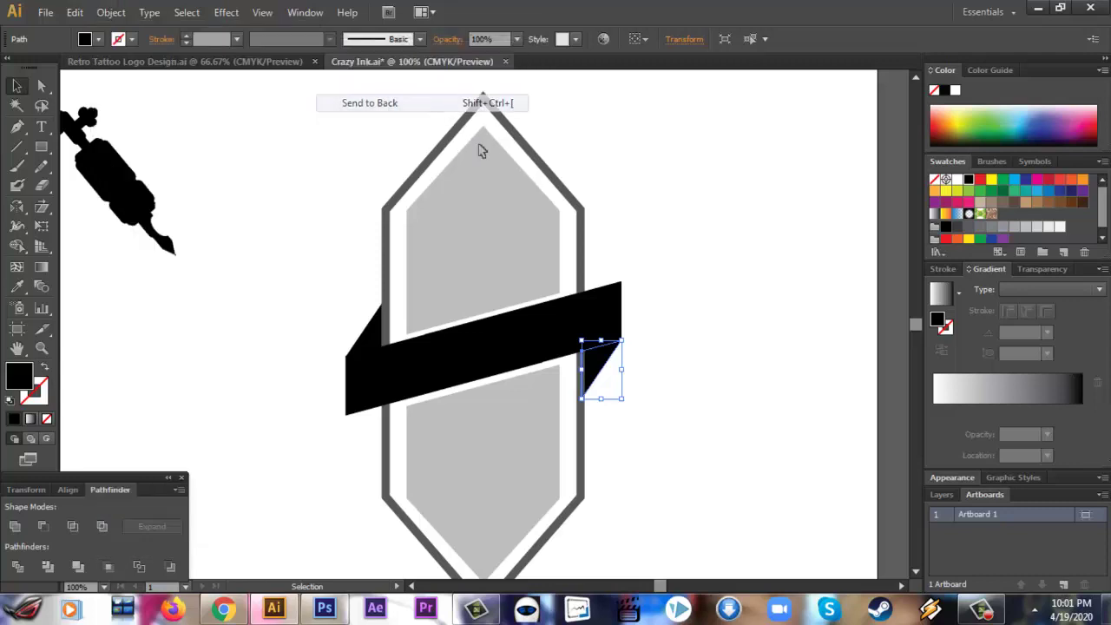
pyautogui.click(714, 309)
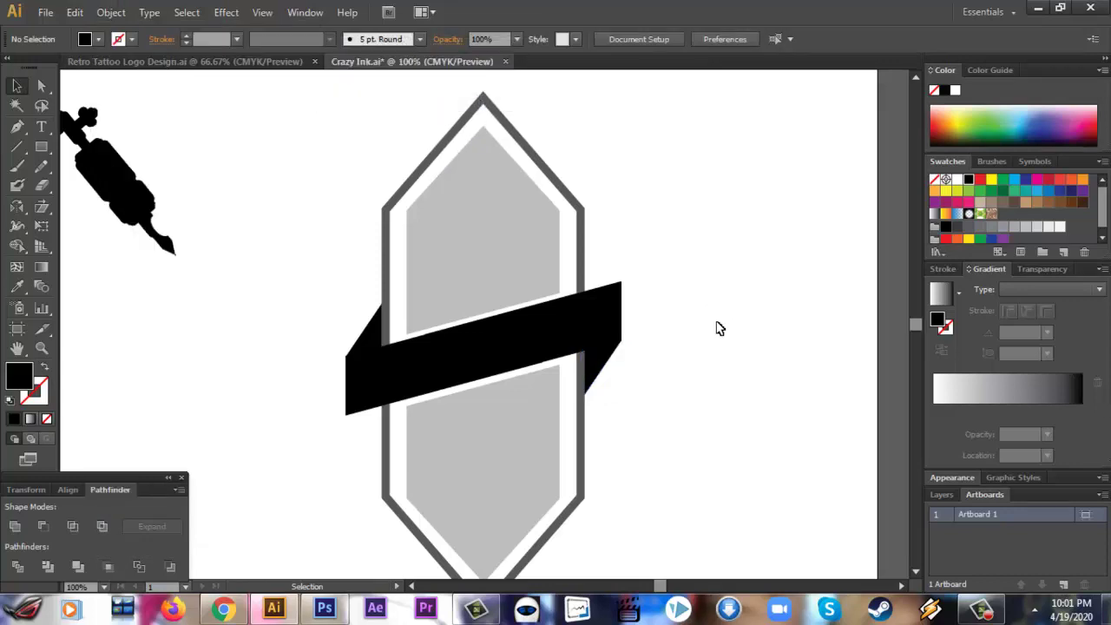
pyautogui.click(595, 322)
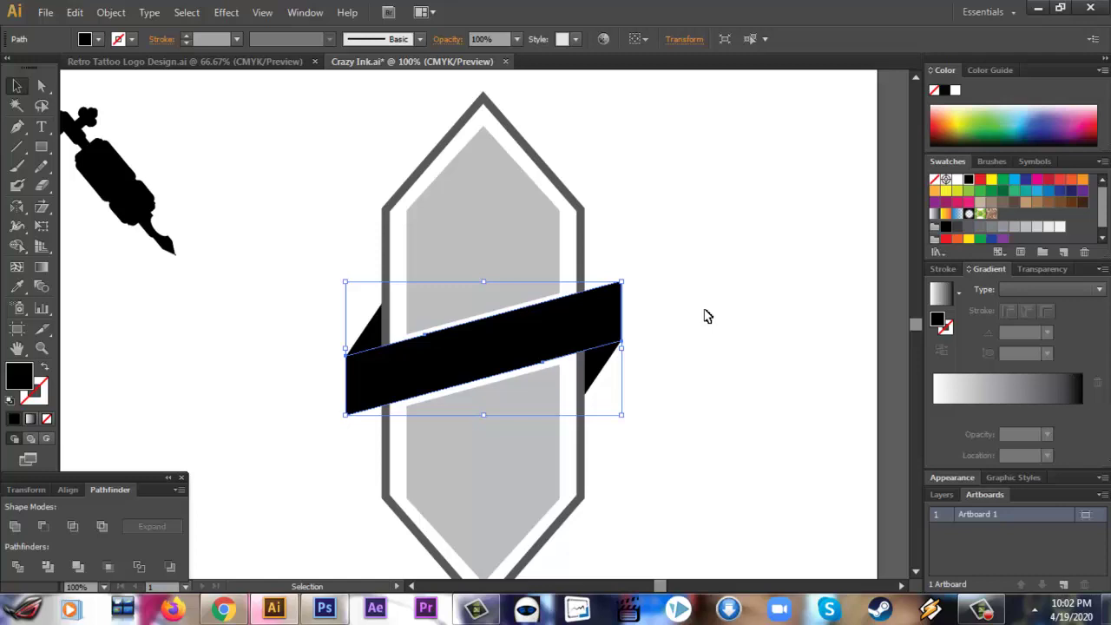
pyautogui.click(705, 311)
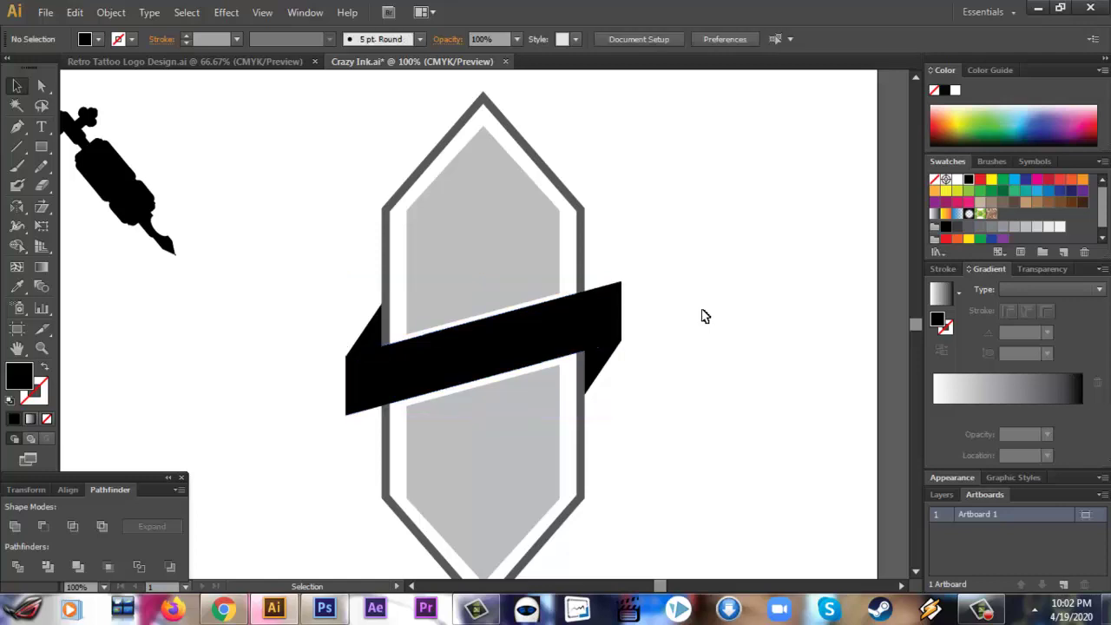
# Step: Try copying the hexagon's style onto the ribbon with the Eyedropper, then undo it
pyautogui.click(510, 338)
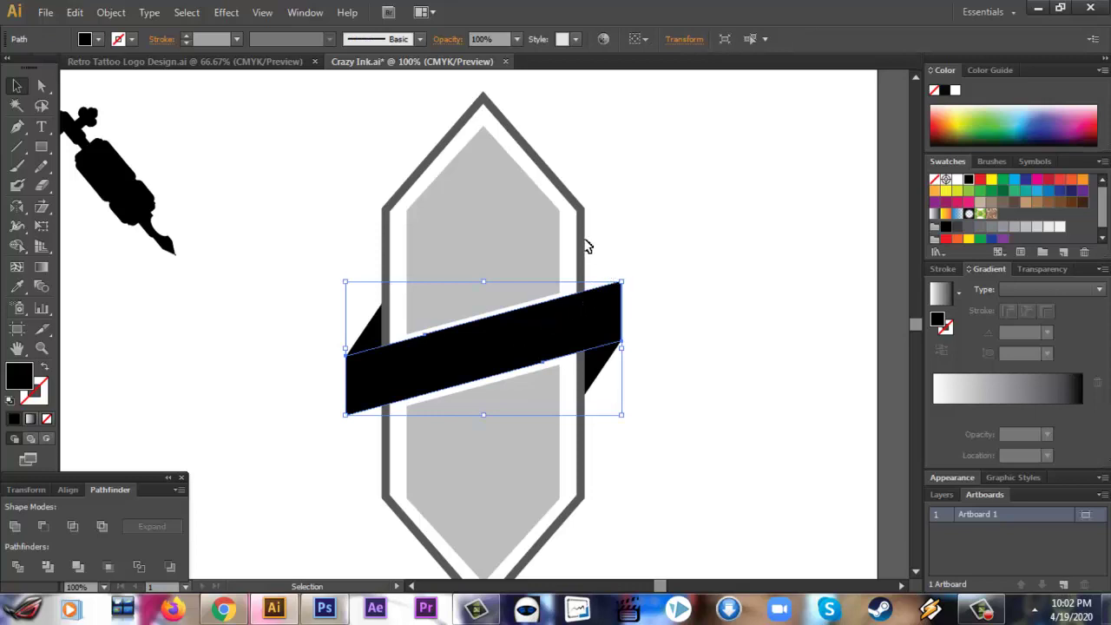
pyautogui.press('i')
pyautogui.click(586, 198)
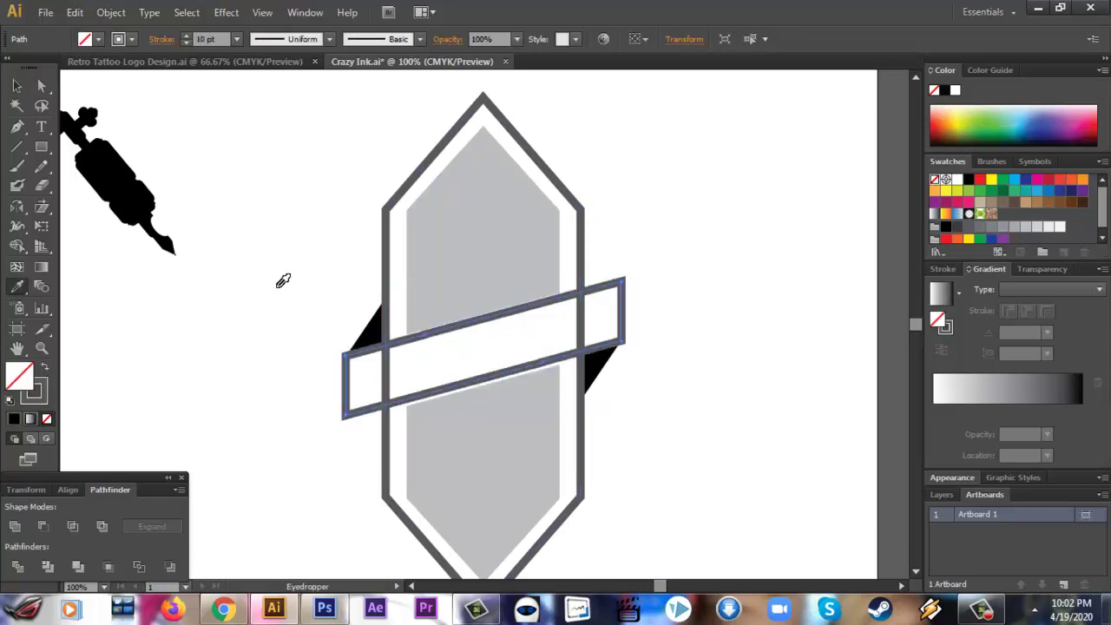
pyautogui.hotkey('ctrl', 'z')
pyautogui.click(17, 85)
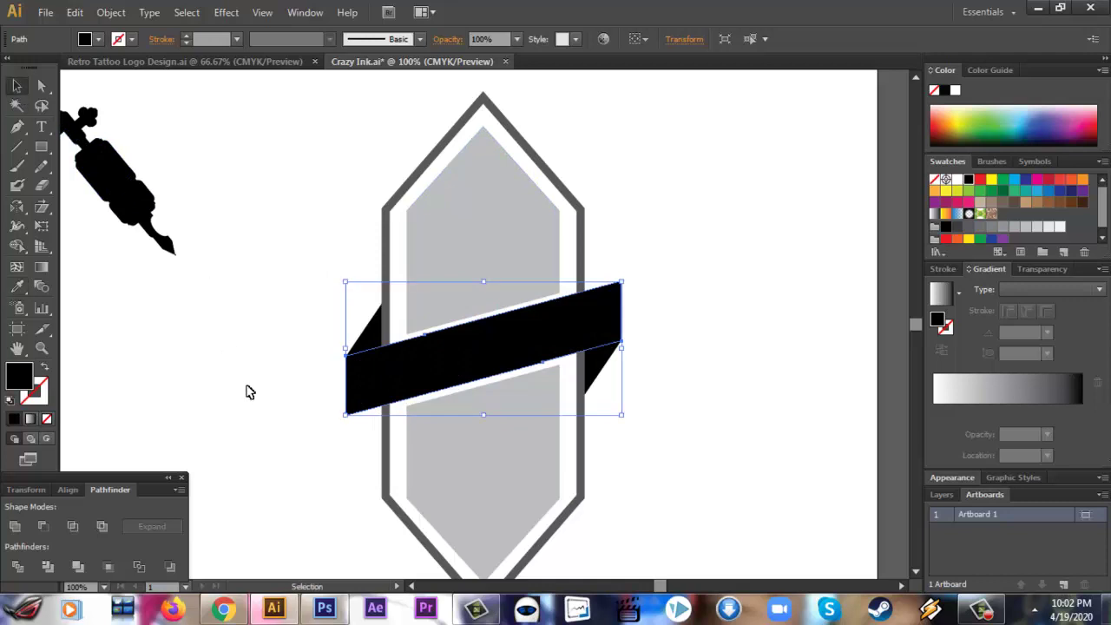
pyautogui.click(248, 390)
# Step: Fill the ribbon band with a grey swatch, then switch it to a darker grey
pyautogui.click(409, 375)
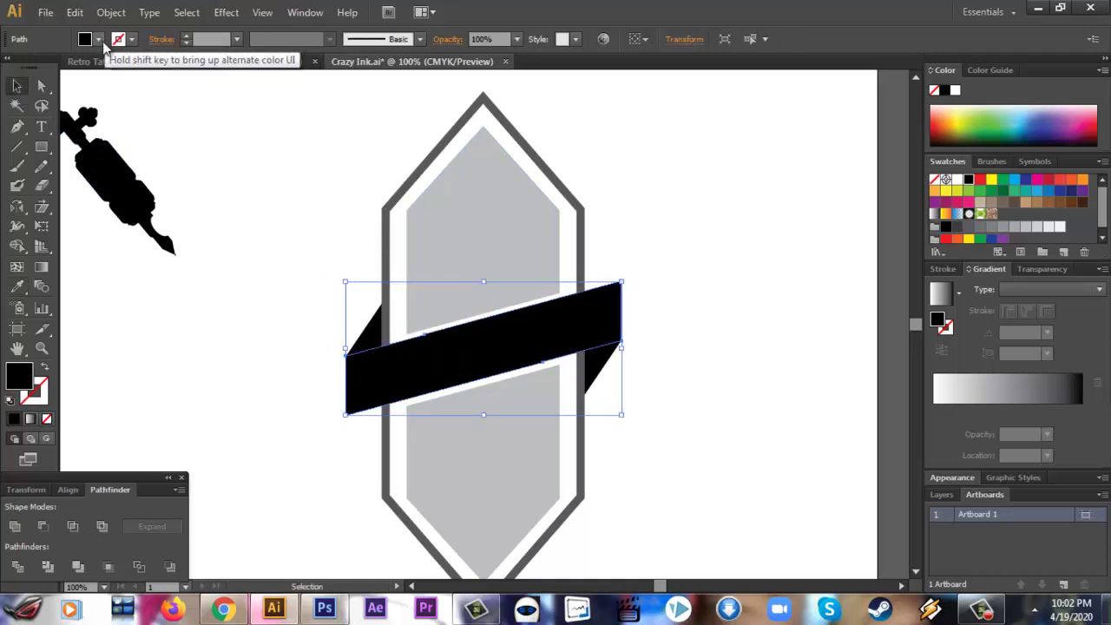
pyautogui.click(99, 39)
pyautogui.click(57, 114)
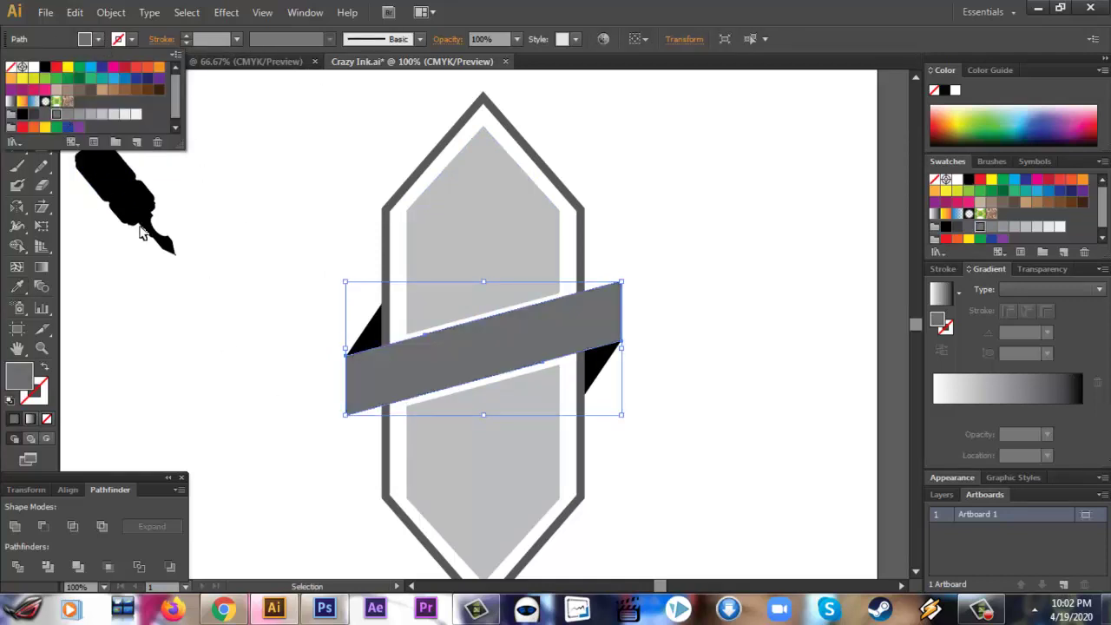
pyautogui.click(233, 390)
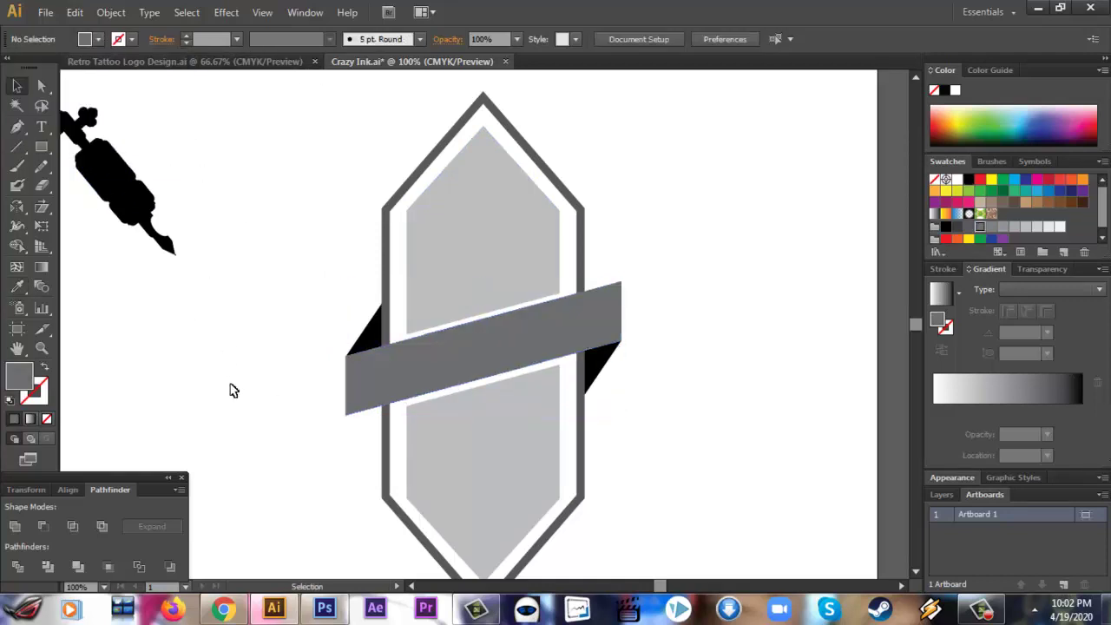
pyautogui.click(560, 341)
pyautogui.click(98, 40)
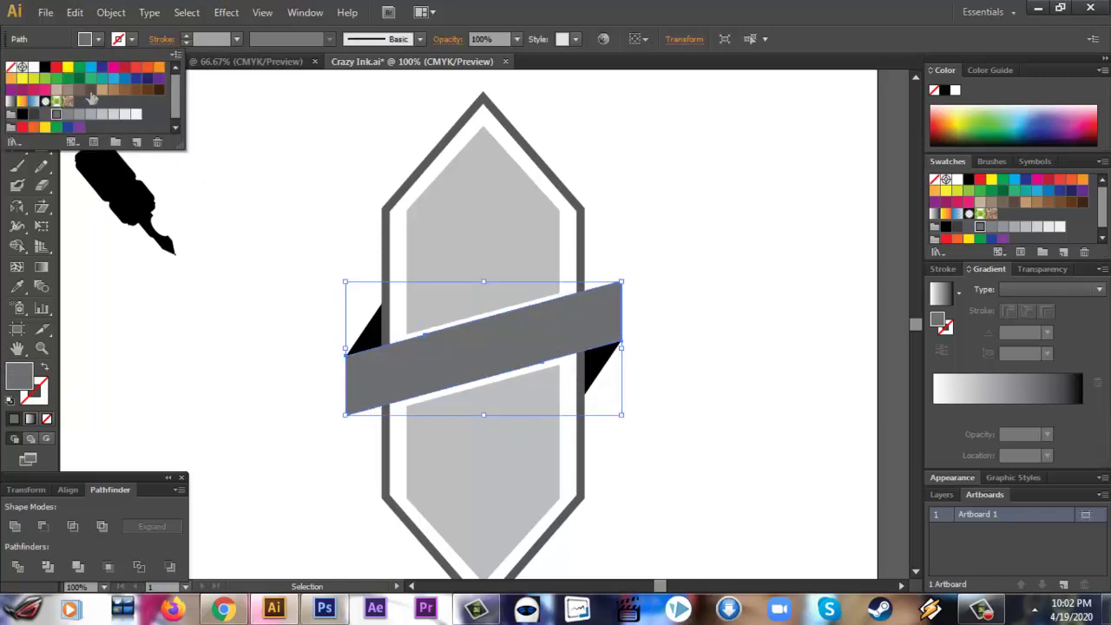
pyautogui.click(45, 114)
pyautogui.click(204, 323)
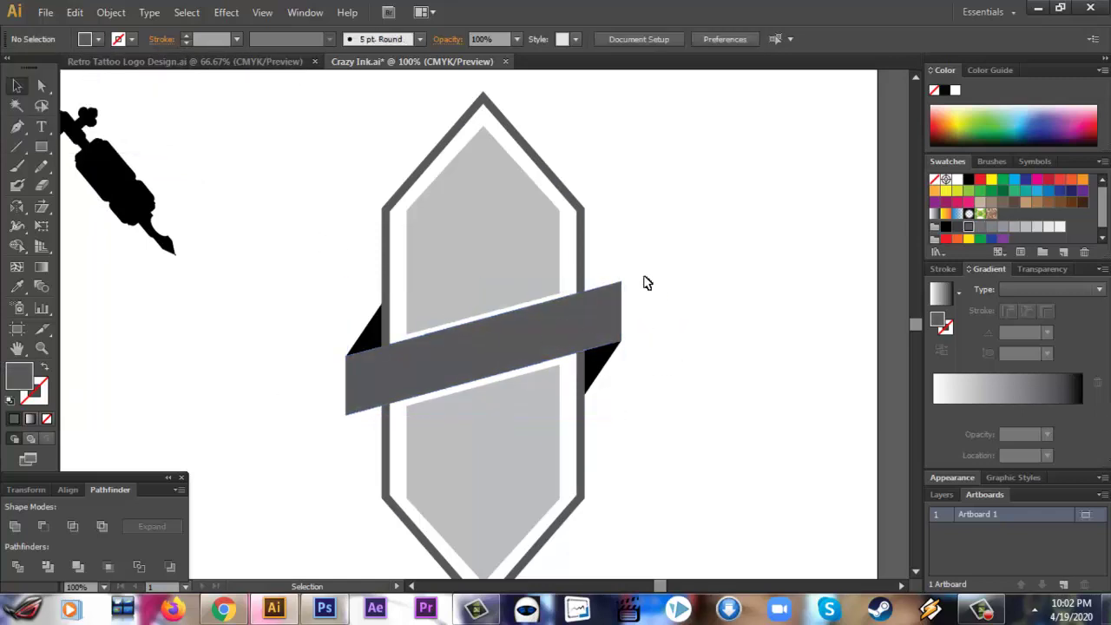
# Step: Reapply the 70% grey swatch to the ribbon and check the dark result
pyautogui.click(598, 299)
pyautogui.click(98, 39)
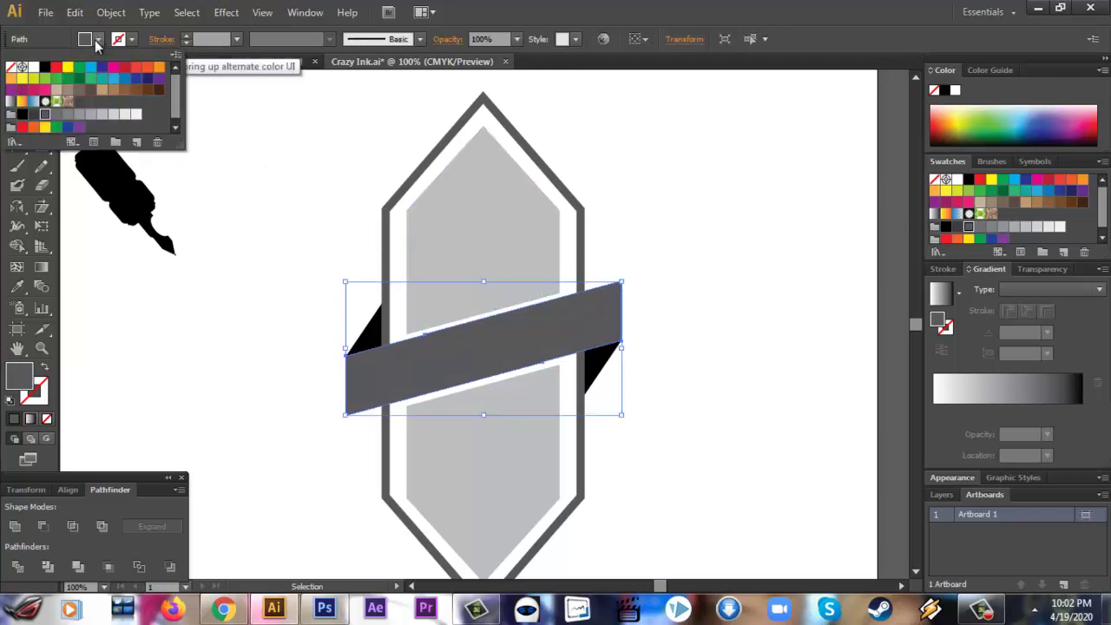
pyautogui.click(45, 114)
pyautogui.click(194, 312)
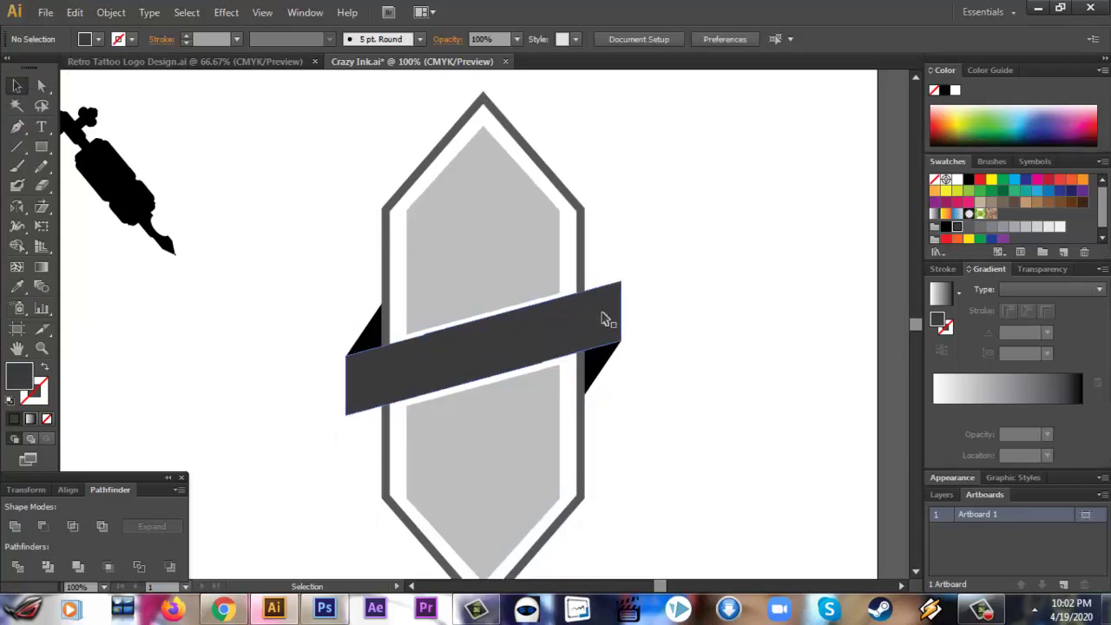
pyautogui.moveTo(658, 357); pyautogui.dragTo(609, 327)
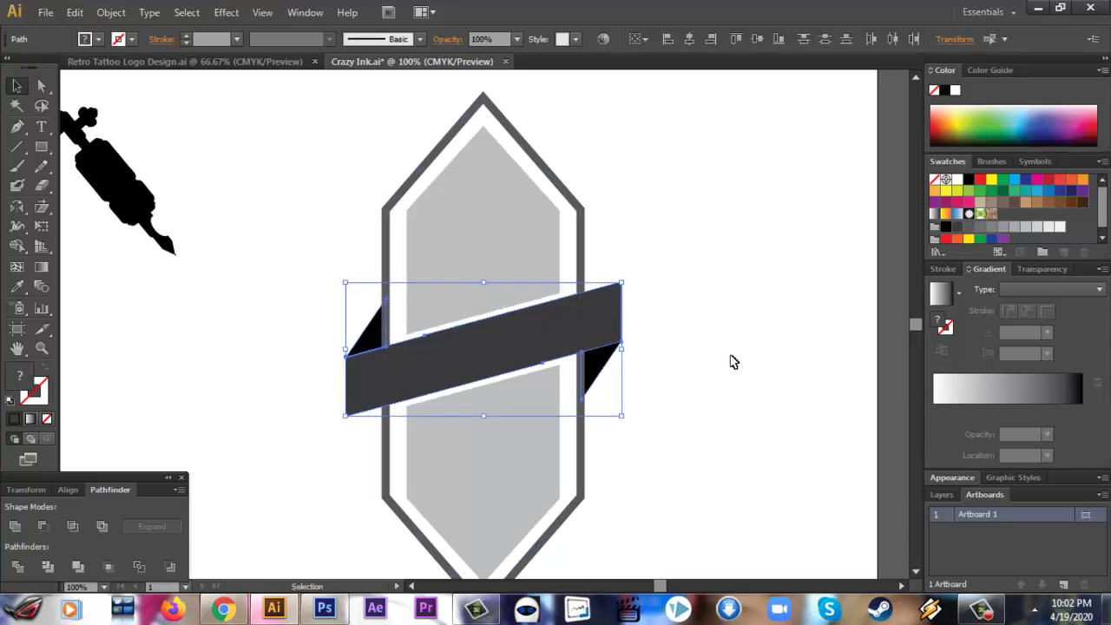
pyautogui.click(700, 355)
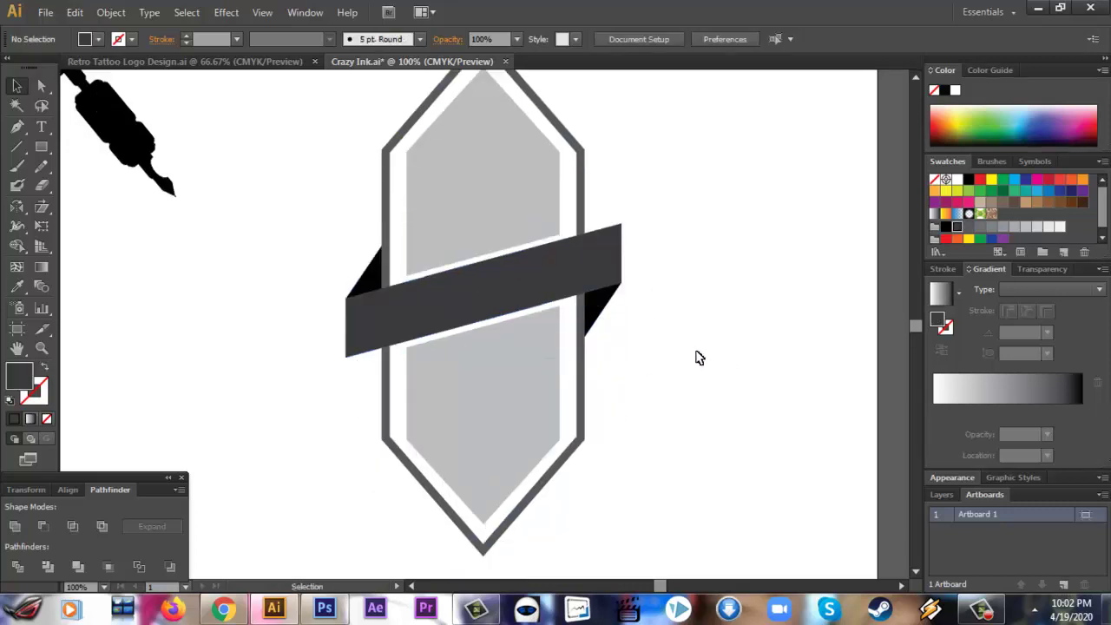
pyautogui.scroll(-2, 727, 361)
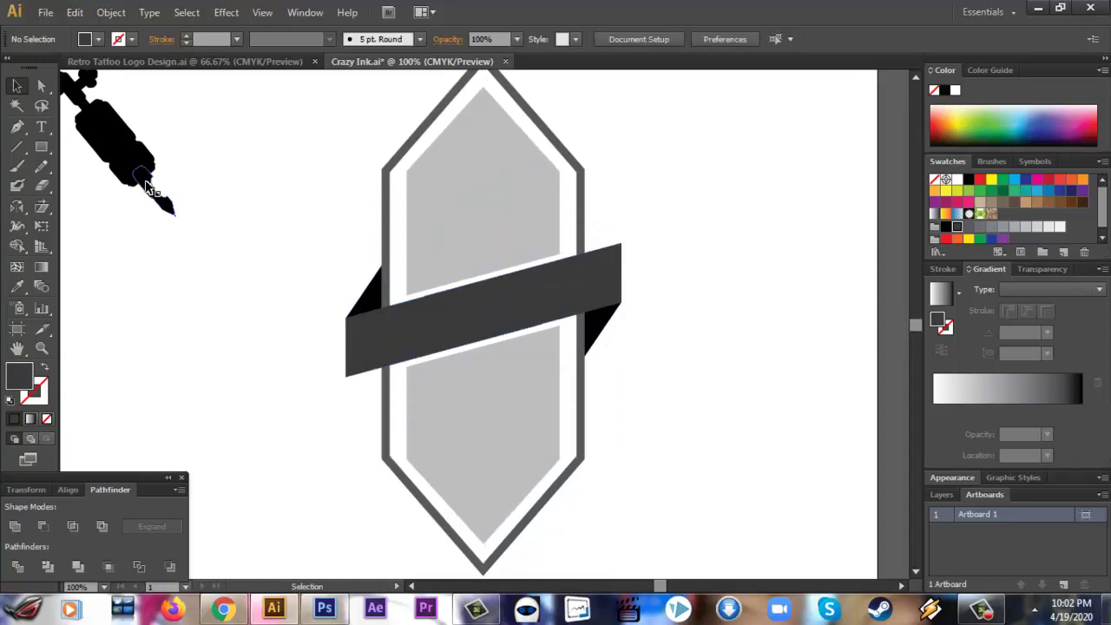
# Step: Scale down the tattoo-machine copy and move it up and to the right
pyautogui.moveTo(164, 206); pyautogui.dragTo(242, 323)
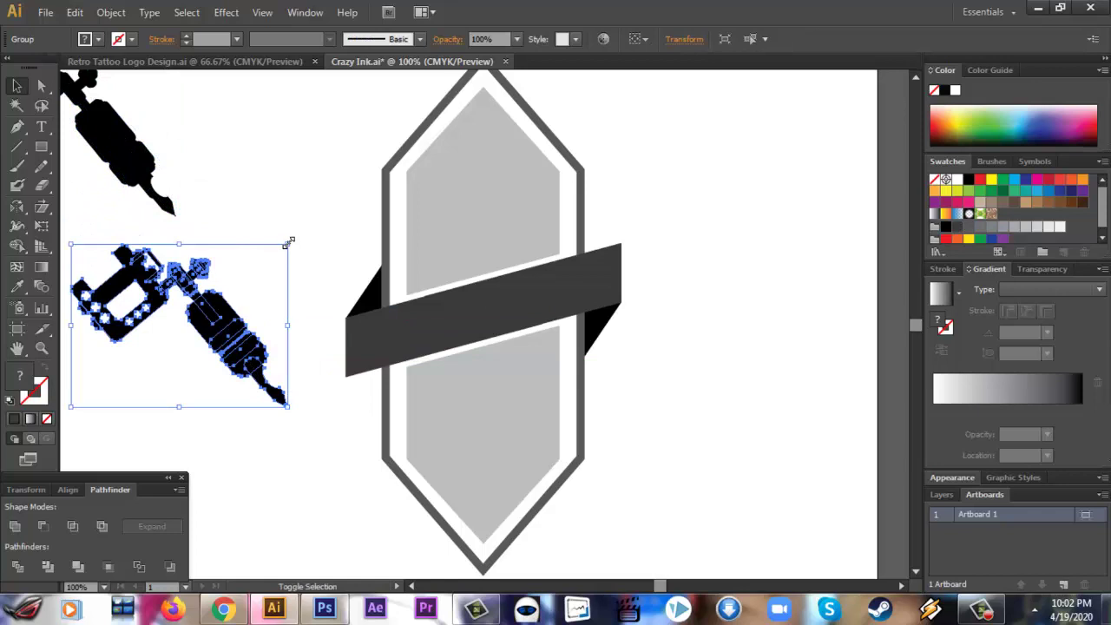
pyautogui.moveTo(288, 258); pyautogui.dragTo(210, 301)
pyautogui.click(154, 286)
pyautogui.moveTo(94, 251); pyautogui.dragTo(198, 408)
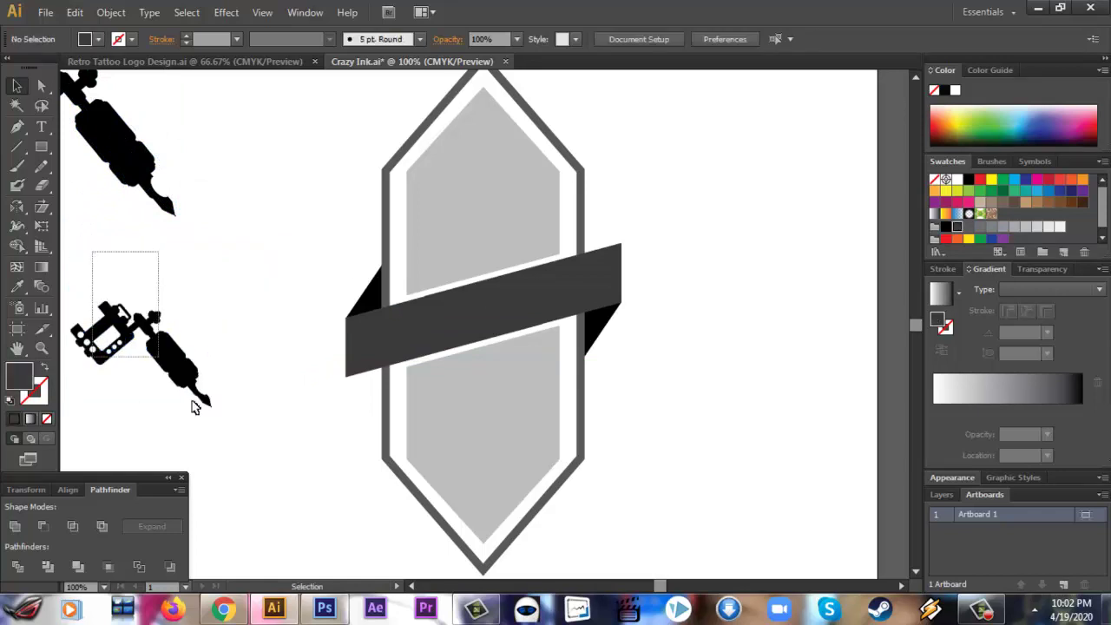
pyautogui.moveTo(181, 348); pyautogui.dragTo(239, 287)
pyautogui.click(274, 235)
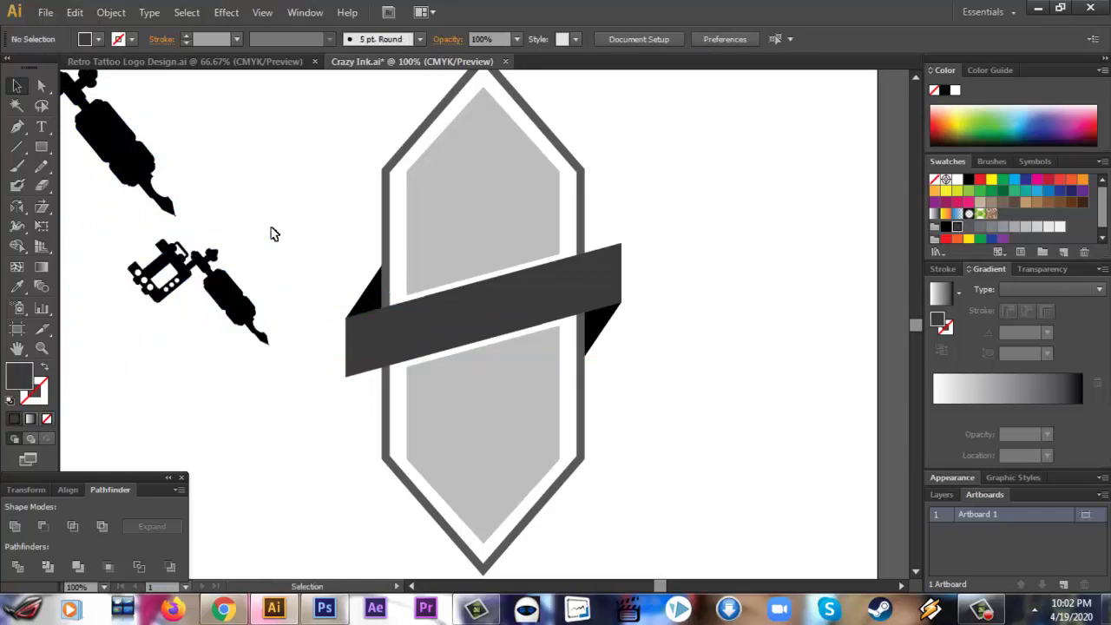
# Step: Unite the tattoo-machine pieces into one black shape and Alt-drag a duplicate up-right
pyautogui.scroll(1, 286, 247)
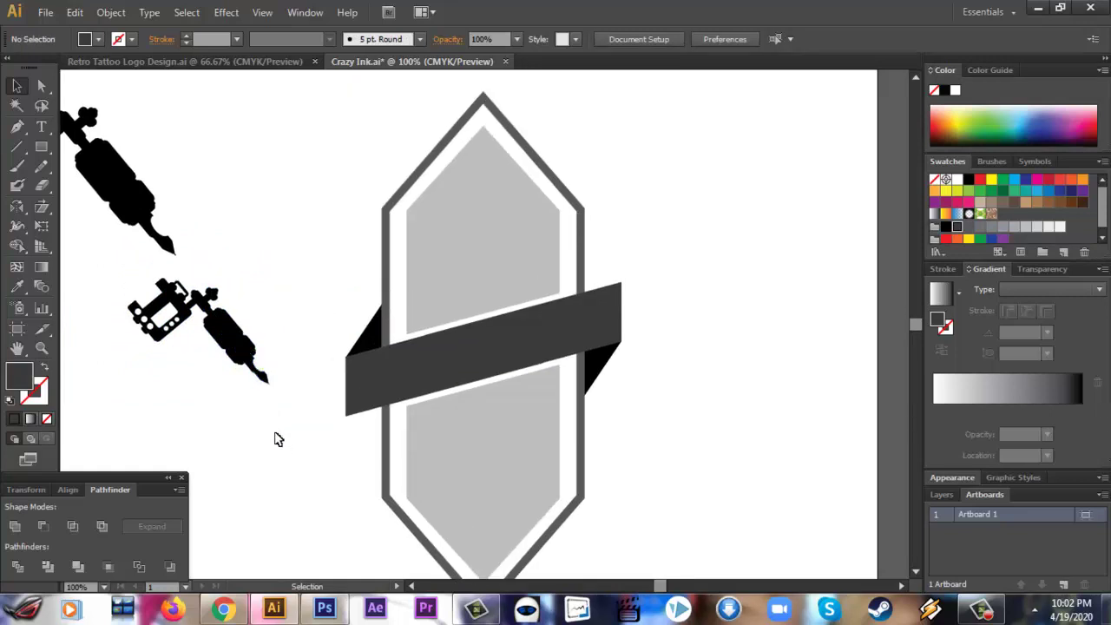
pyautogui.moveTo(274, 439); pyautogui.dragTo(124, 287)
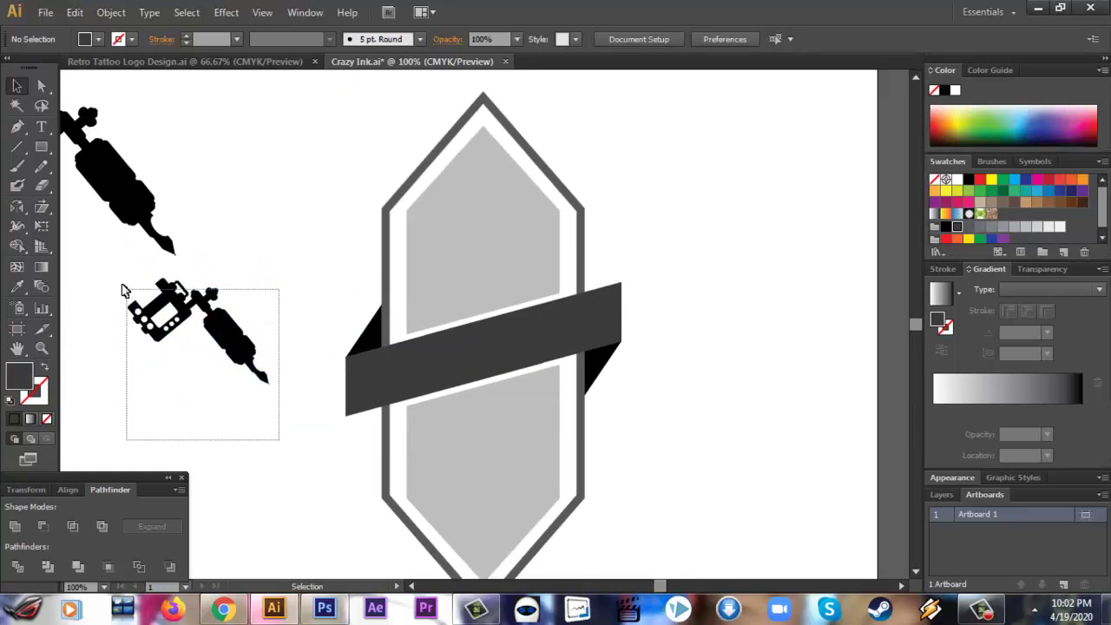
pyautogui.click(17, 530)
pyautogui.click(251, 244)
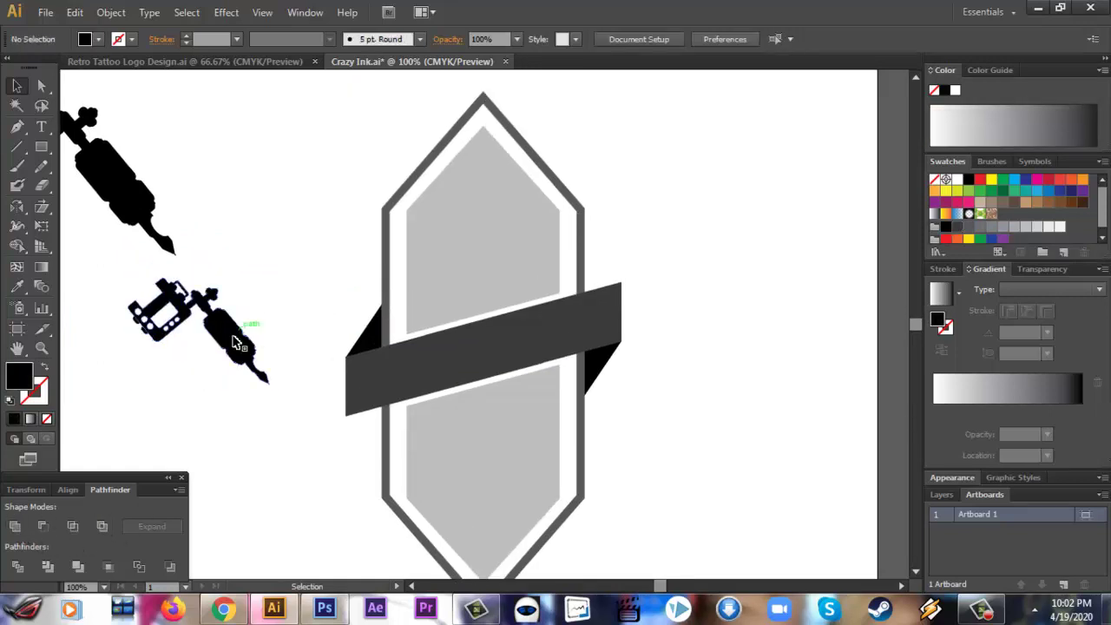
pyautogui.moveTo(232, 341); pyautogui.dragTo(282, 240)
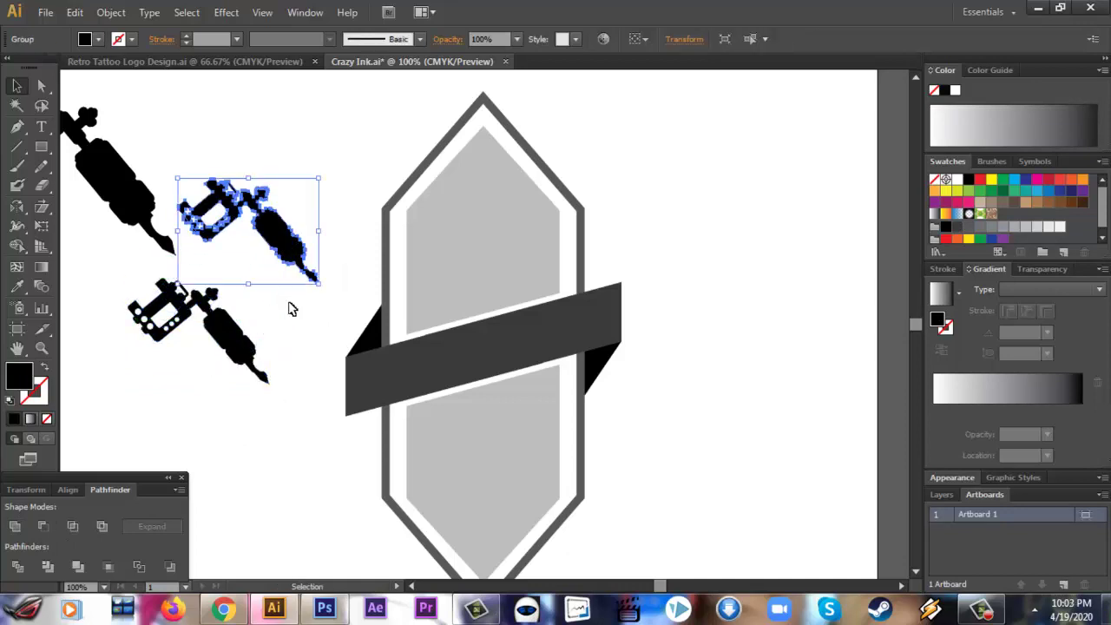
# Step: Mirror the duplicate tattoo machine across the vertical axis and drag it over the original
pyautogui.press('o')
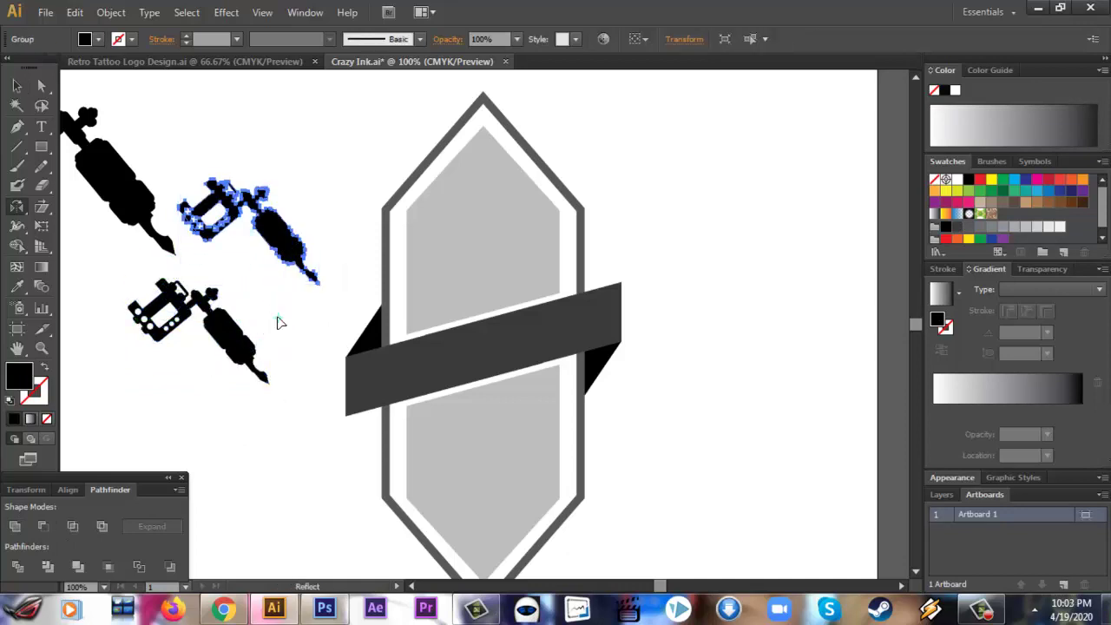
pyautogui.press('Return')
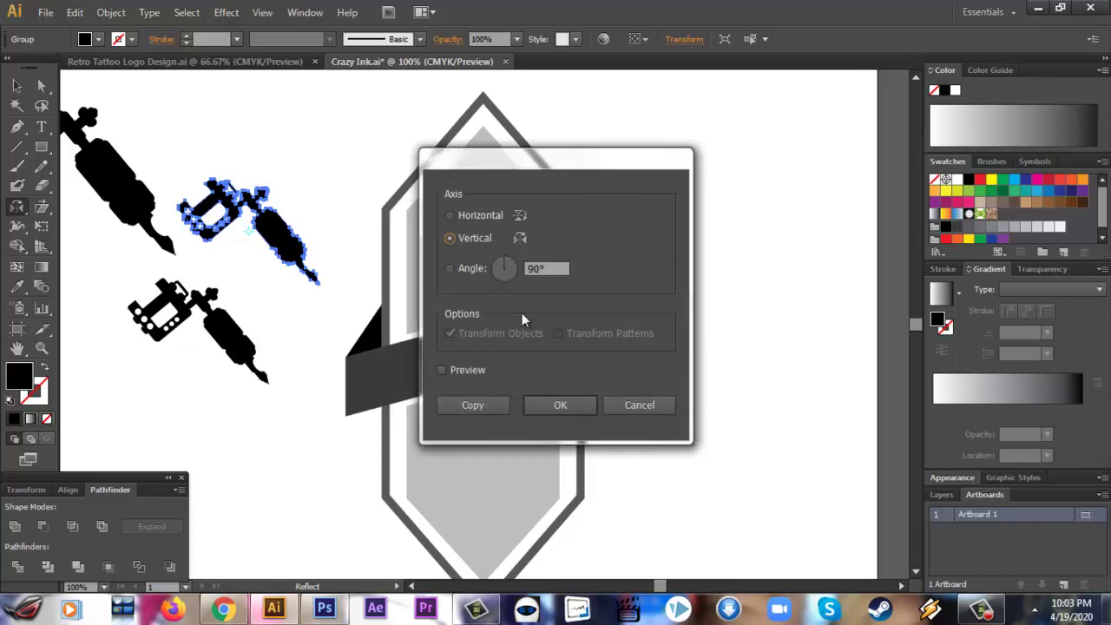
pyautogui.click(575, 410)
pyautogui.press('v')
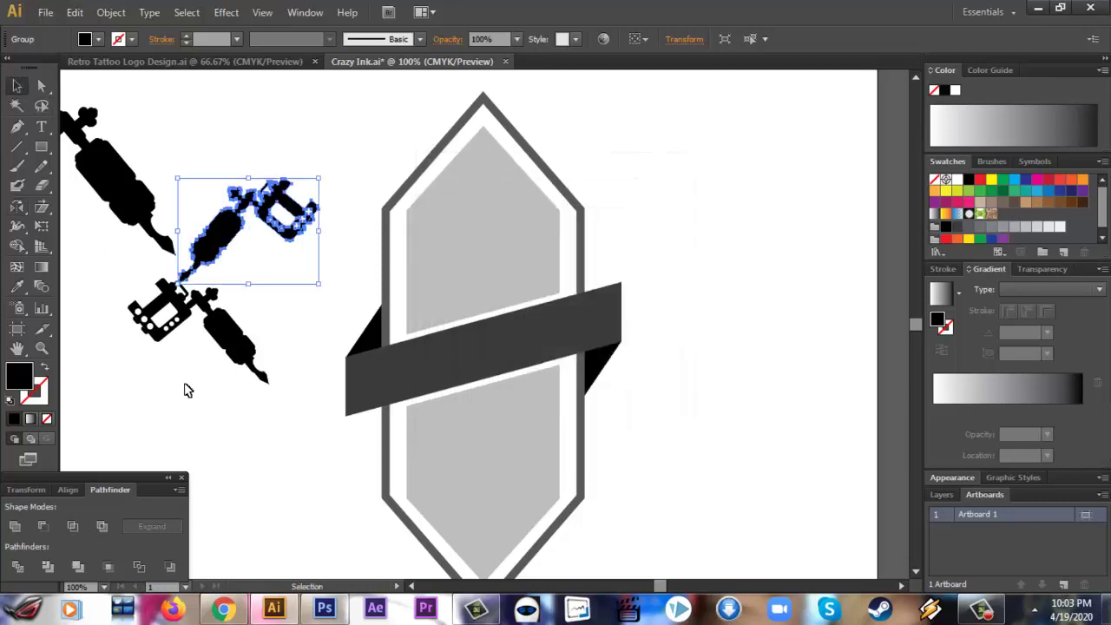
pyautogui.click(184, 390)
pyautogui.moveTo(225, 235); pyautogui.dragTo(250, 327)
pyautogui.click(278, 434)
# Step: Try horizontally centring the two machines, then undo to keep the crossed X layout
pyautogui.moveTo(285, 414); pyautogui.dragTo(193, 317)
pyautogui.click(687, 39)
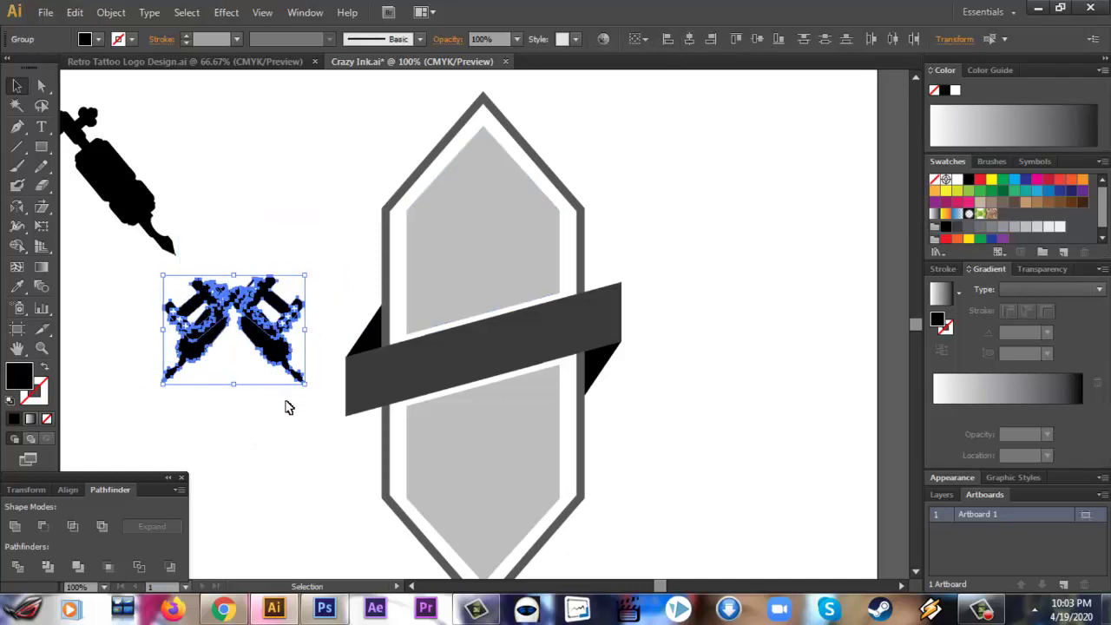
pyautogui.click(278, 434)
pyautogui.hotkey('ctrl', 'z')
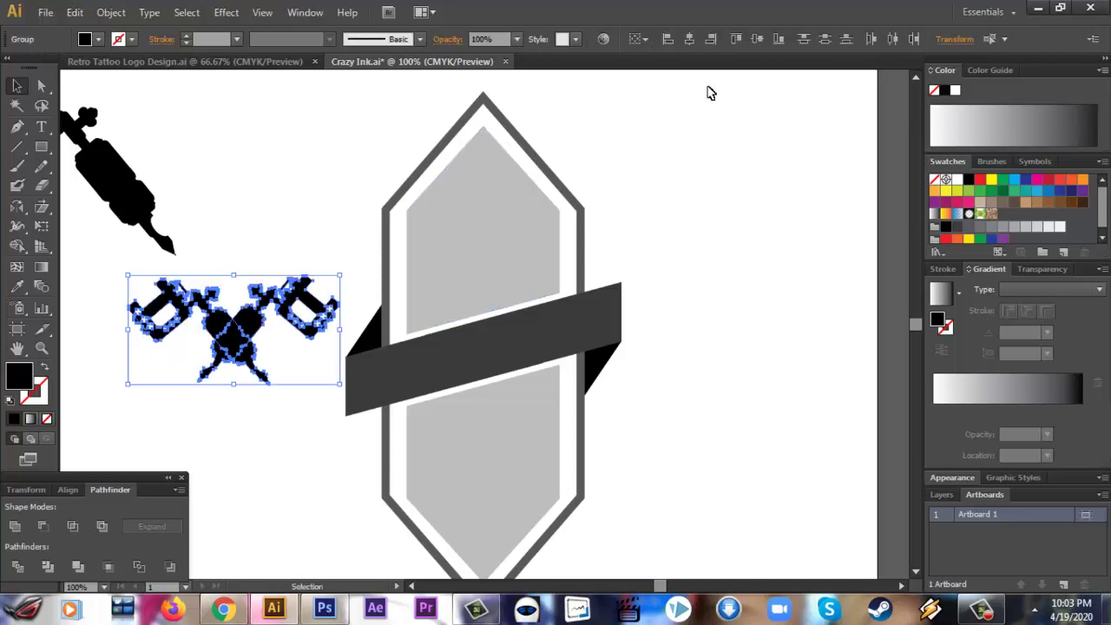
pyautogui.click(306, 414)
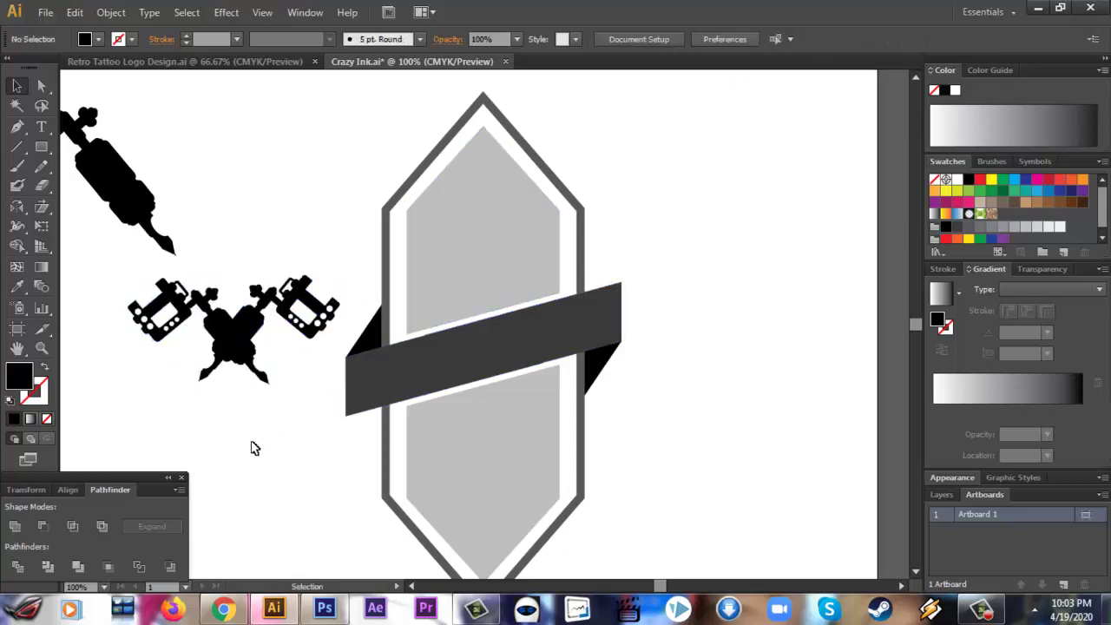
pyautogui.click(282, 305)
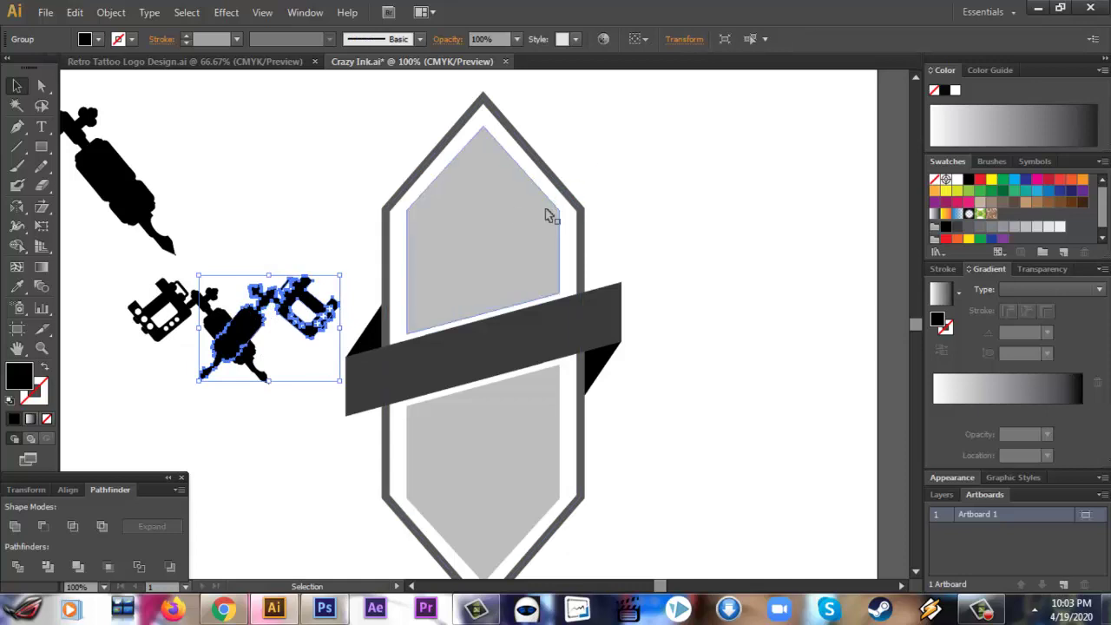
pyautogui.hotkey('ctrl', 'z')
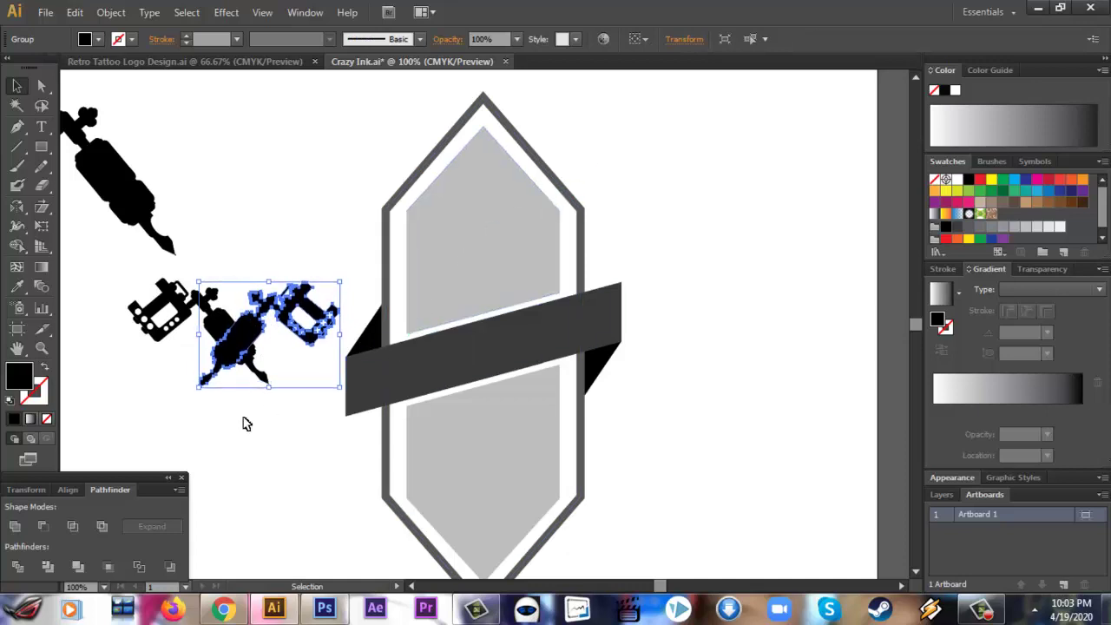
pyautogui.click(243, 424)
# Step: Reselect the crossed machines until the whole X emblem is selected
pyautogui.click(170, 319)
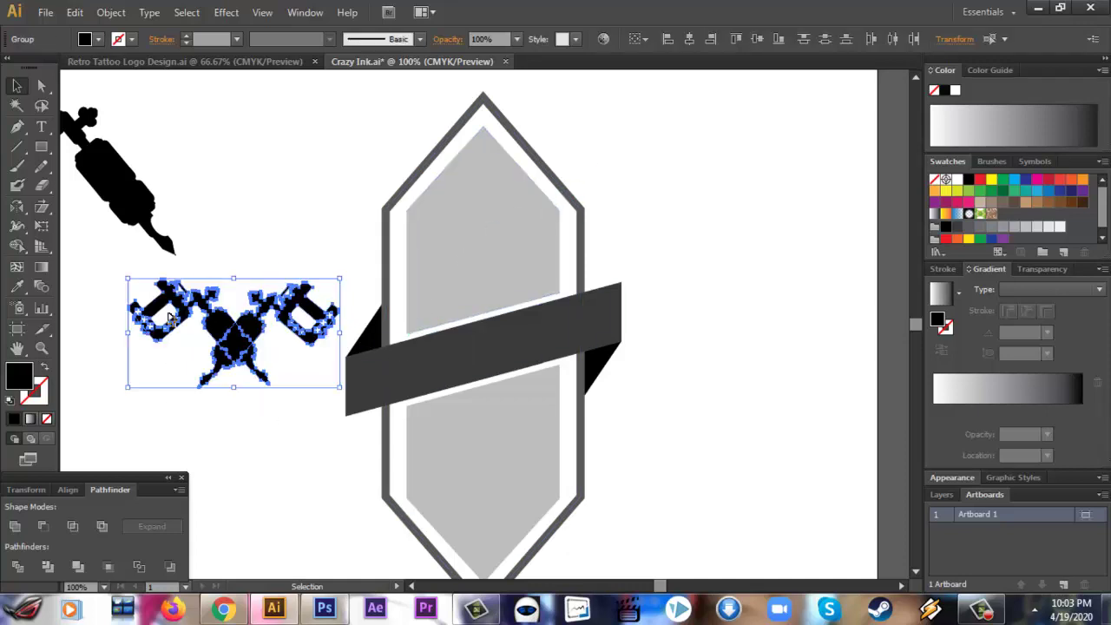
pyautogui.click(227, 427)
pyautogui.moveTo(260, 369)
pyautogui.mouseDown()
pyautogui.moveTo(251, 463)
pyautogui.moveTo(241, 355)
pyautogui.mouseUp()
pyautogui.click(249, 466)
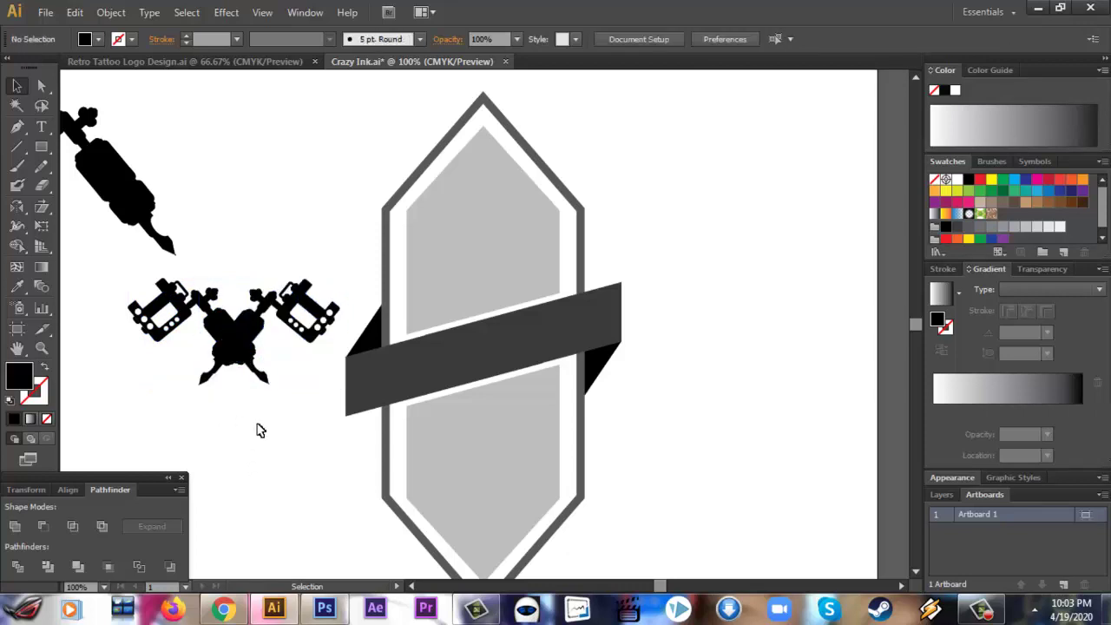
pyautogui.click(226, 363)
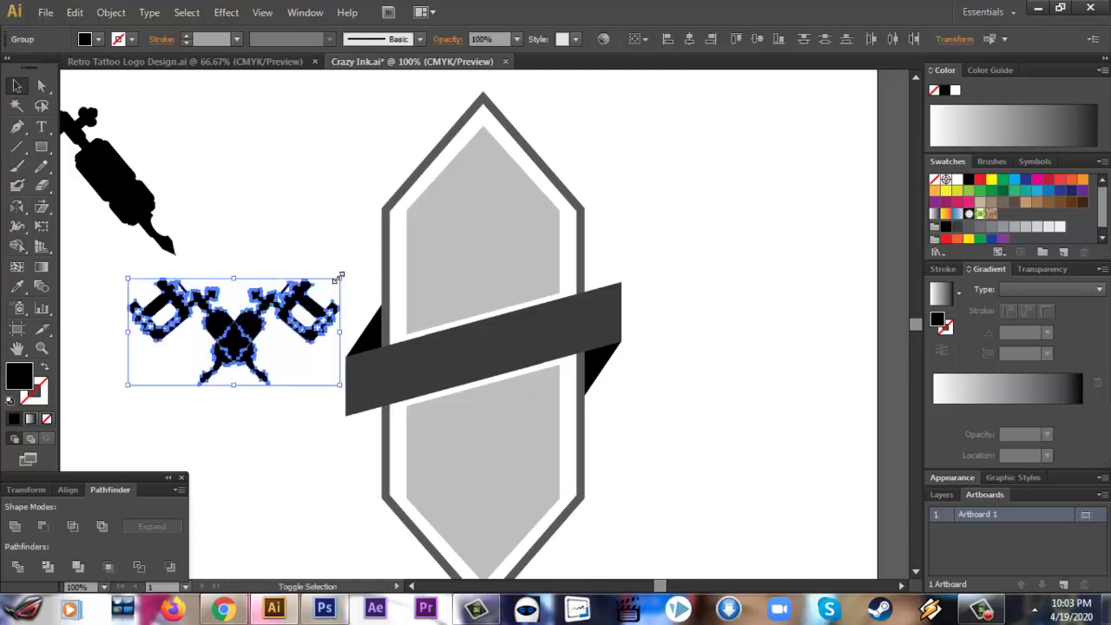
# Step: Shrink the crossed emblem and drag it into the hexagon, then undo the placement
pyautogui.moveTo(344, 277); pyautogui.dragTo(252, 322)
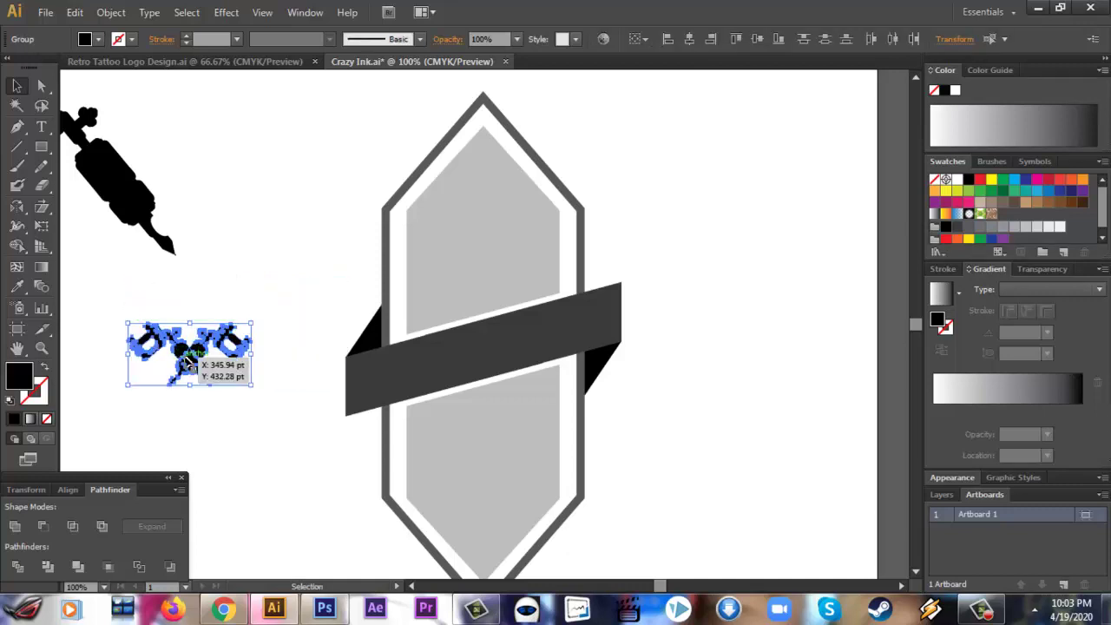
pyautogui.moveTo(189, 359); pyautogui.dragTo(477, 242)
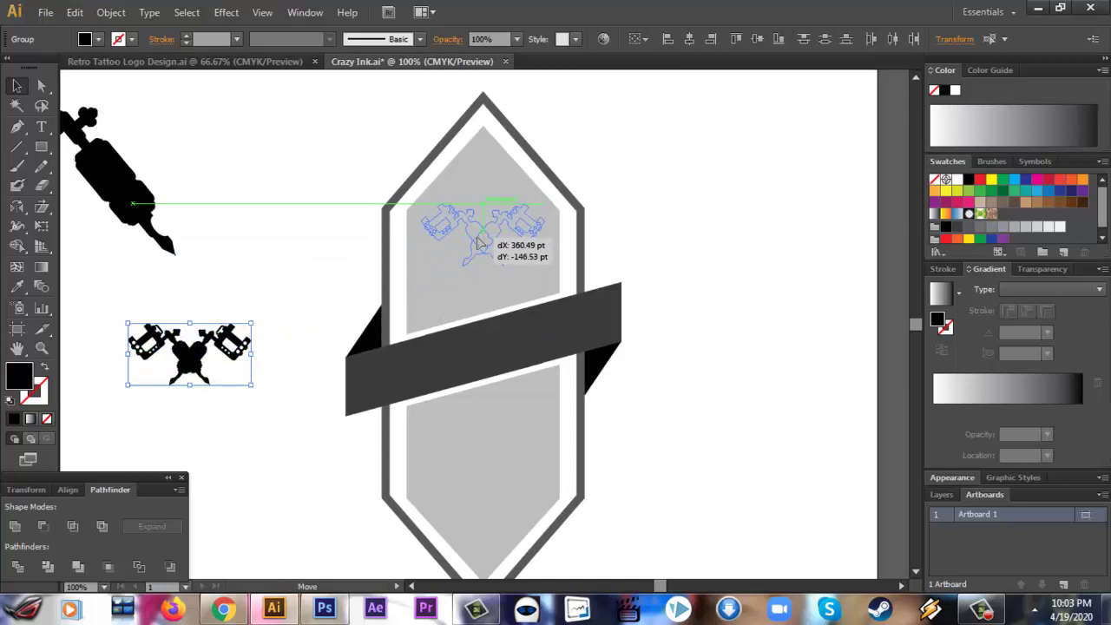
pyautogui.moveTo(478, 243); pyautogui.dragTo(479, 243)
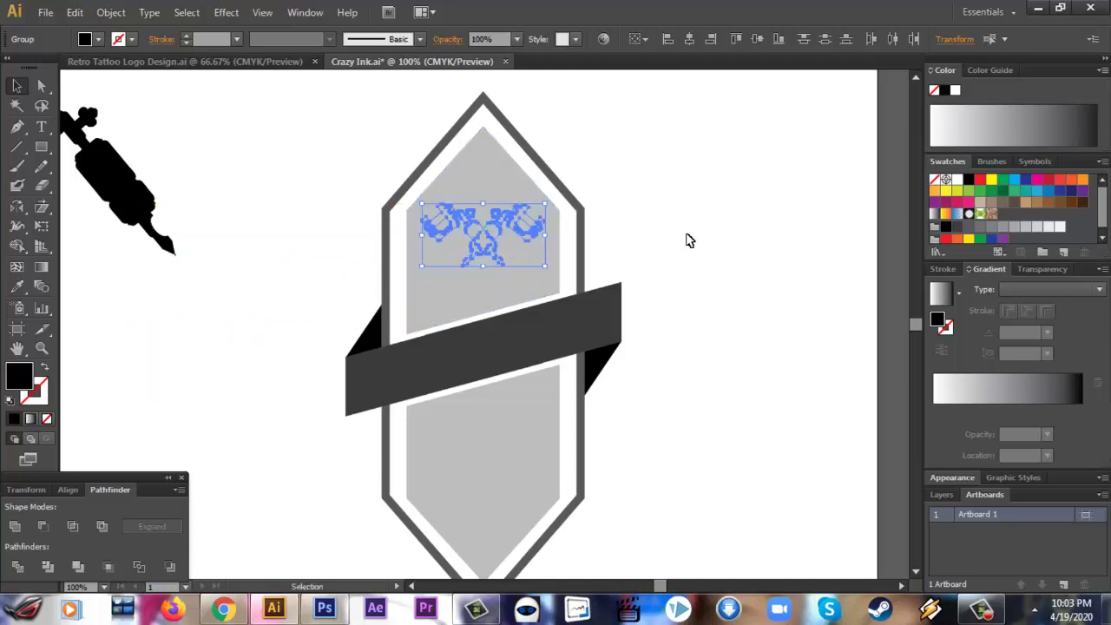
pyautogui.press('Delete')
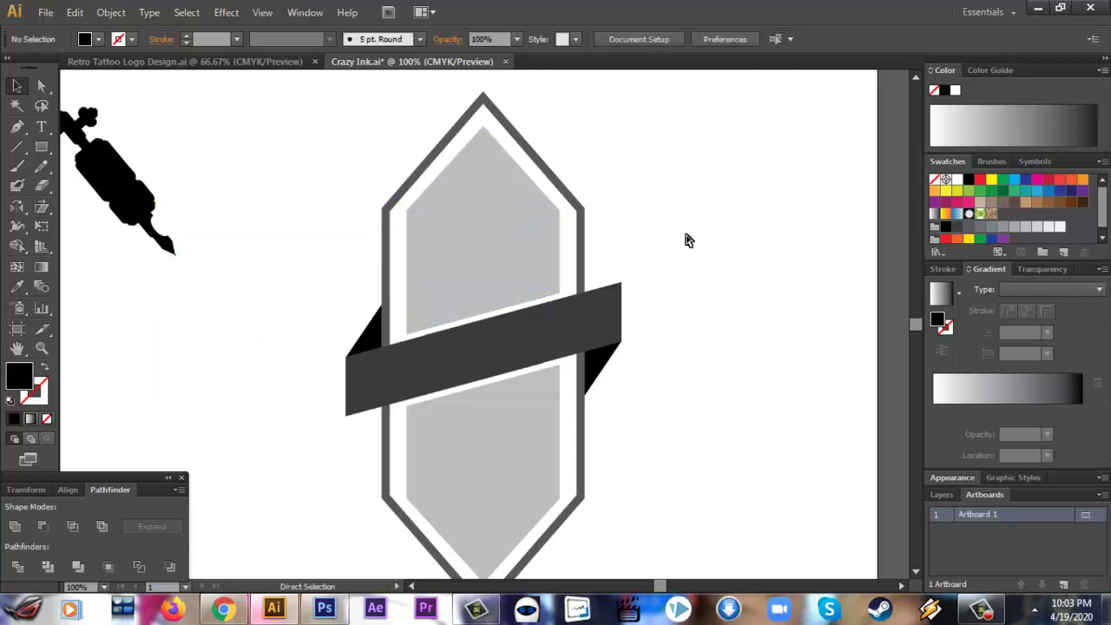
pyautogui.hotkey('ctrl', 'z')
pyautogui.hotkey('ctrl', 'z')
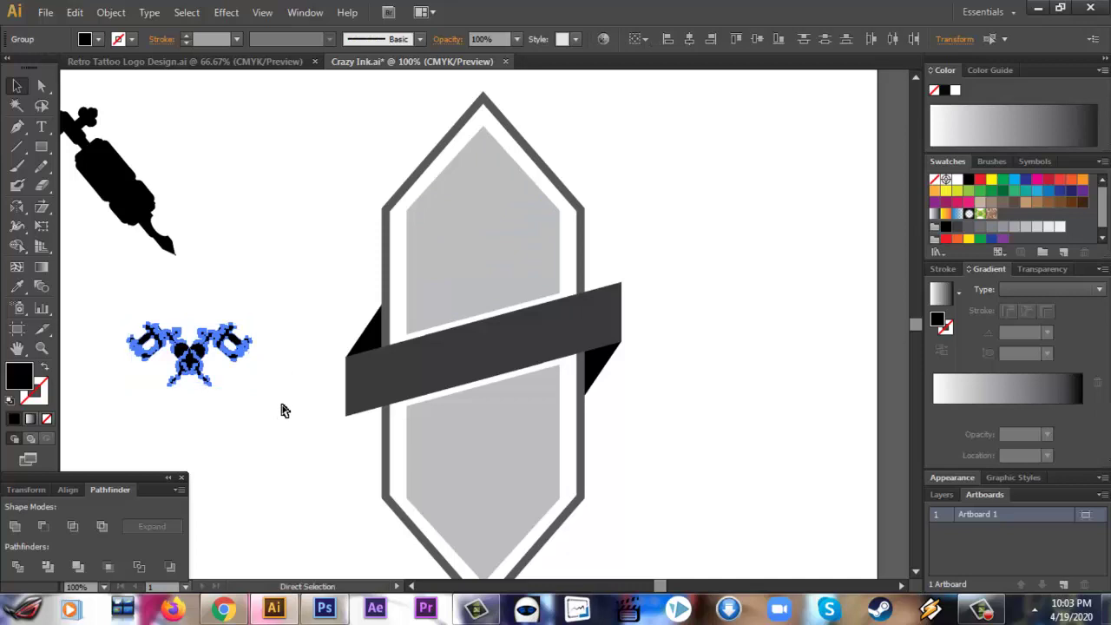
# Step: Move the emblem into the hexagon's upper grey section and fine-tune its position
pyautogui.click(286, 403)
pyautogui.click(190, 369)
pyautogui.moveTo(343, 306); pyautogui.dragTo(485, 249)
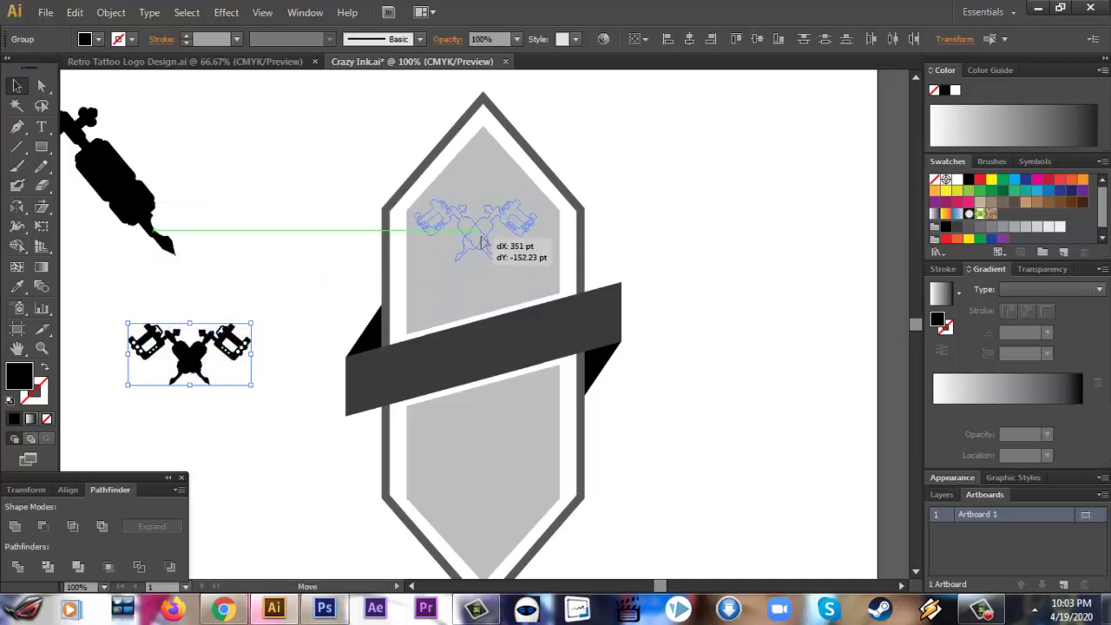
pyautogui.click(665, 268)
pyautogui.moveTo(461, 231)
pyautogui.mouseDown()
pyautogui.moveTo(490, 249)
pyautogui.moveTo(480, 234)
pyautogui.mouseUp()
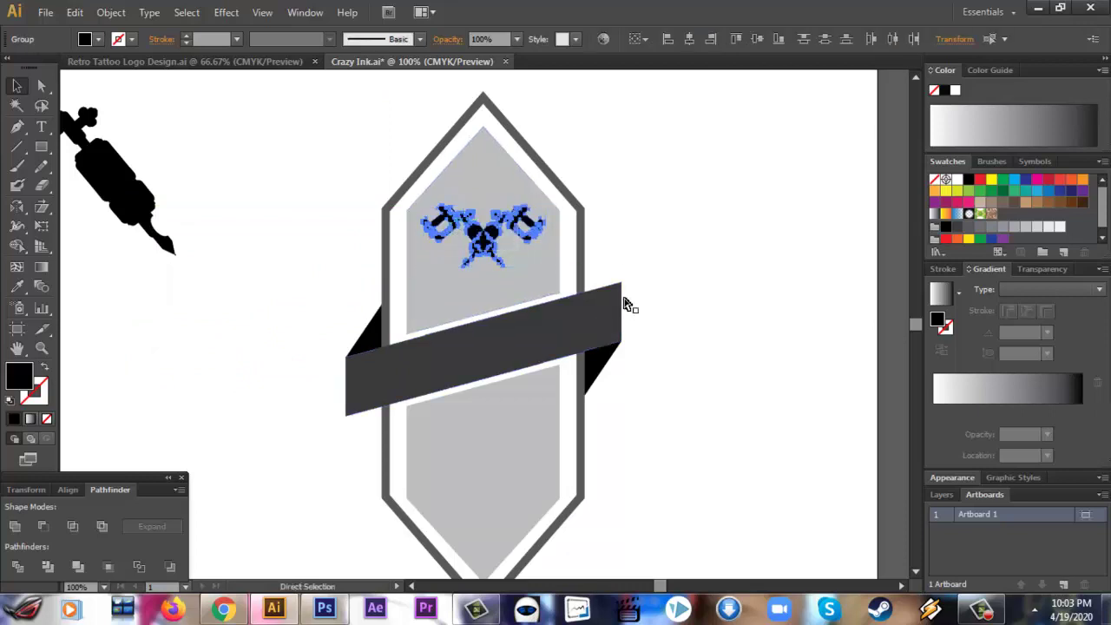
pyautogui.click(98, 39)
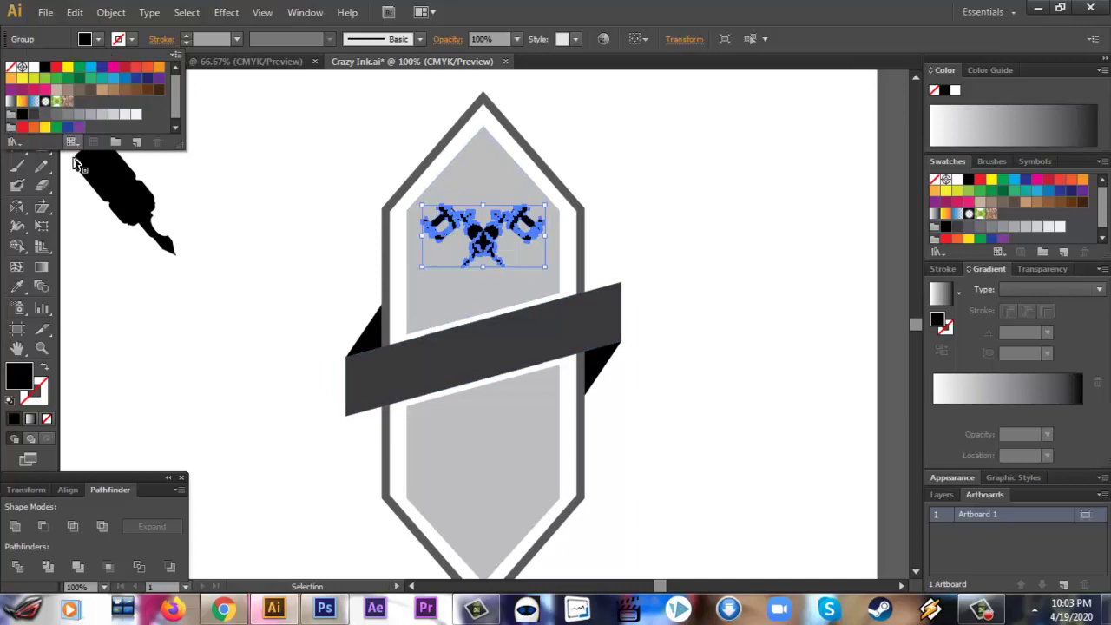
# Step: Fill the emblem dark grey and slightly reduce its height from the top edge
pyautogui.click(34, 116)
pyautogui.click(243, 311)
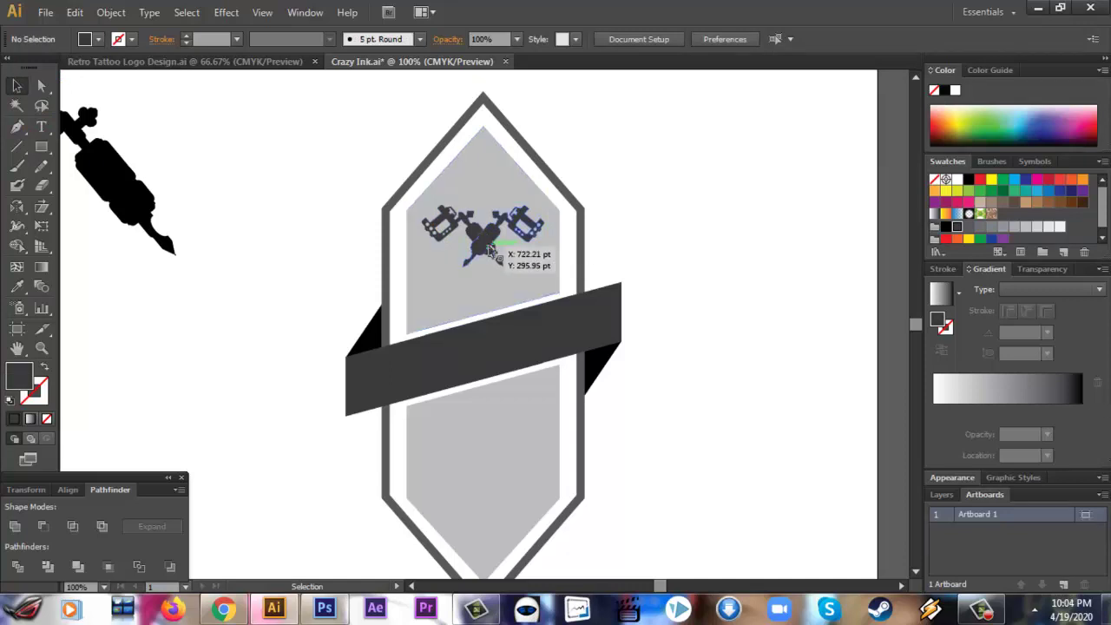
pyautogui.click(463, 228)
pyautogui.moveTo(483, 206)
pyautogui.mouseDown()
pyautogui.moveTo(485, 222)
pyautogui.moveTo(483, 208)
pyautogui.mouseUp()
pyautogui.click(653, 248)
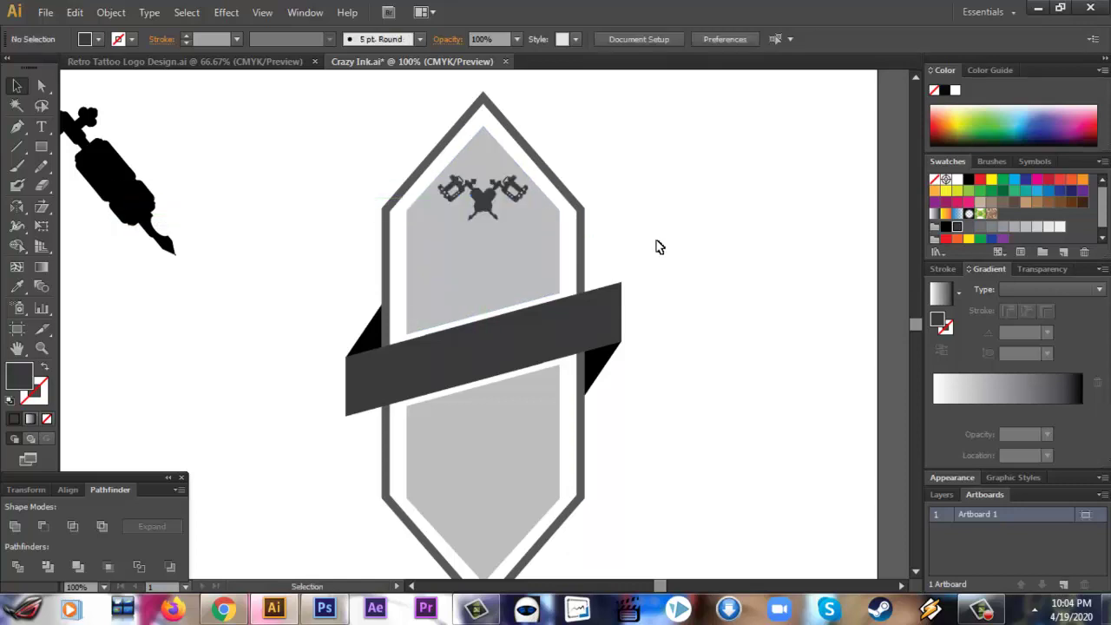
# Step: Stretch the emblem from its bottom edge, move it lower, and nudge it up once
pyautogui.click(483, 199)
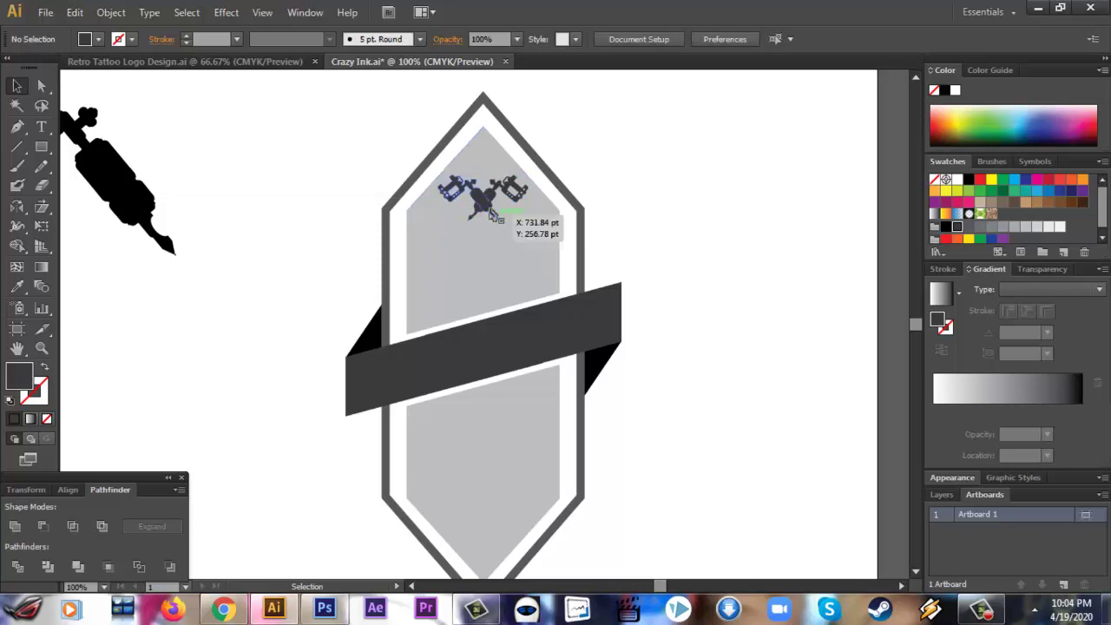
pyautogui.moveTo(484, 235); pyautogui.dragTo(483, 244)
pyautogui.moveTo(488, 223); pyautogui.dragTo(479, 267)
pyautogui.click(716, 276)
pyautogui.click(473, 267)
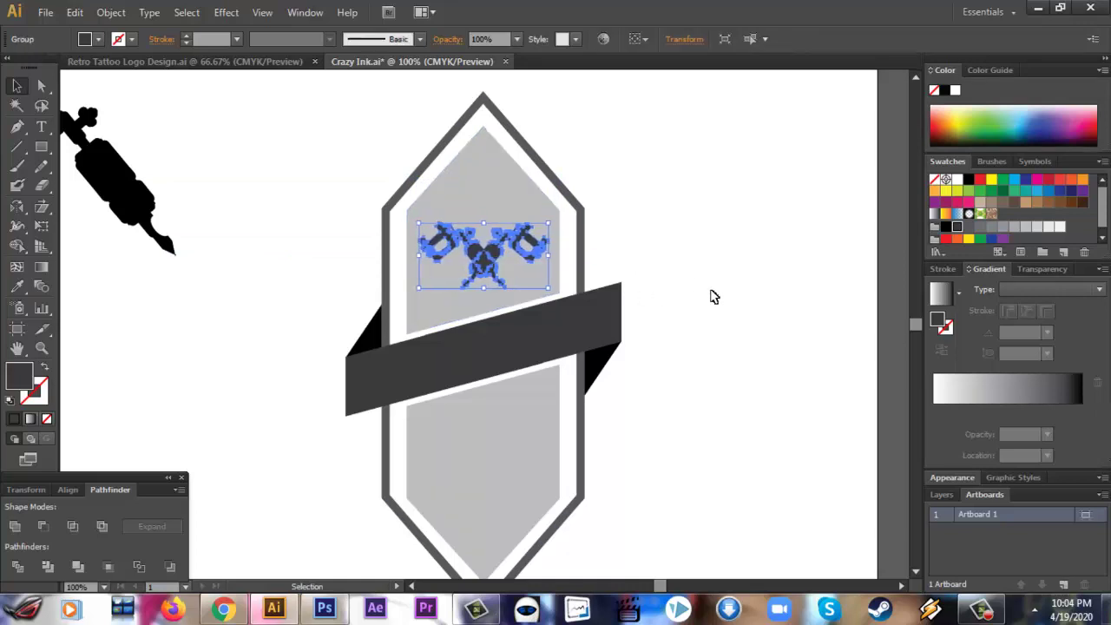
pyautogui.press('Up')
pyautogui.press('Up')
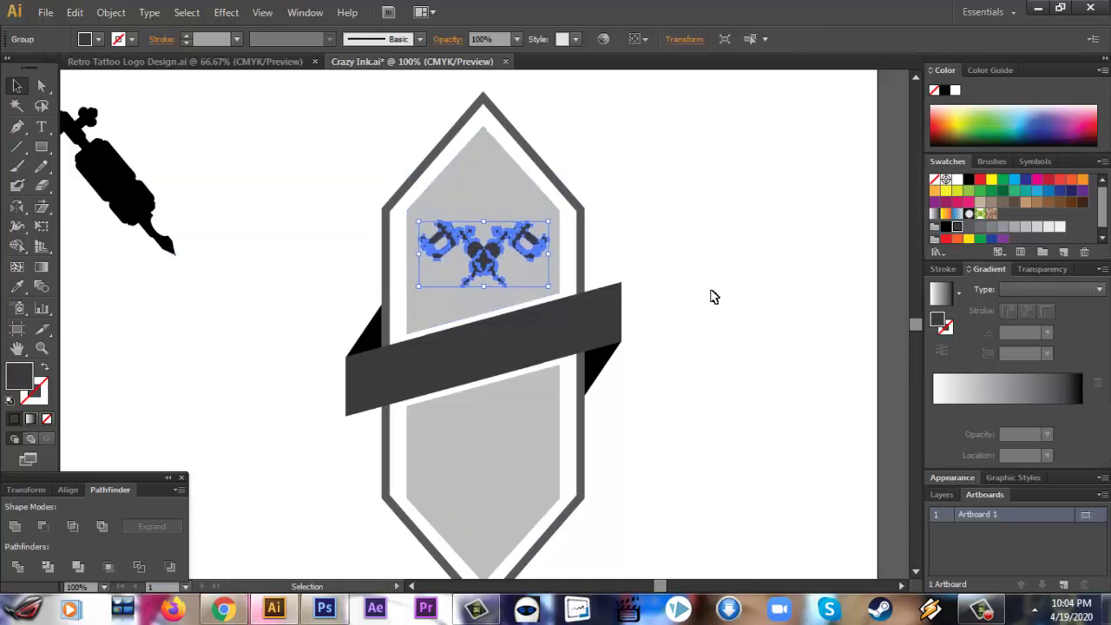
pyautogui.click(725, 297)
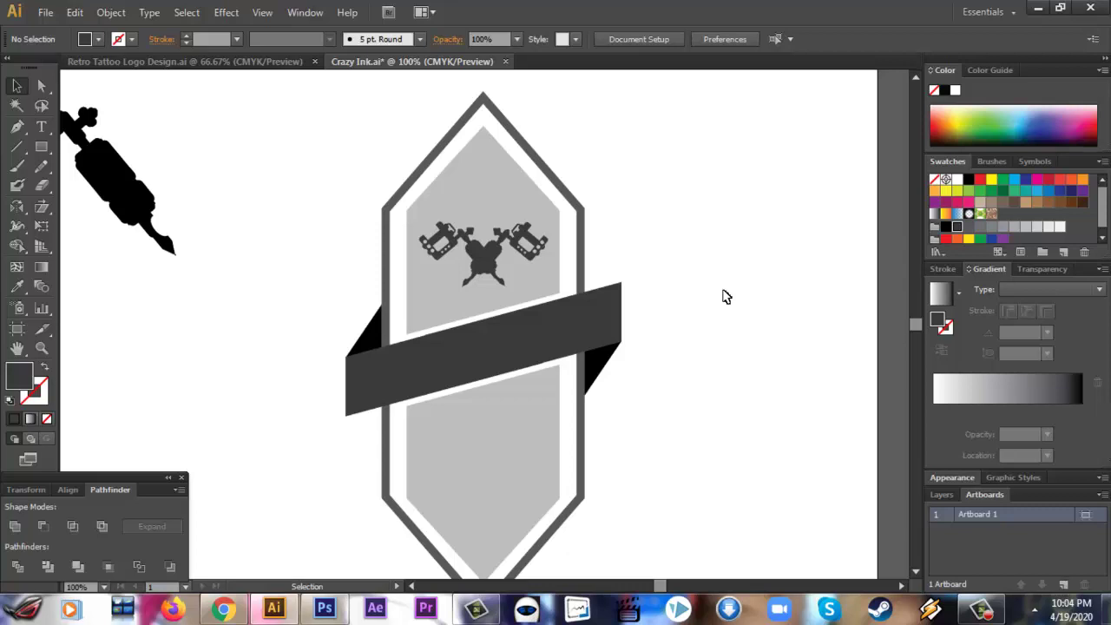
pyautogui.scroll(-1, 732, 338)
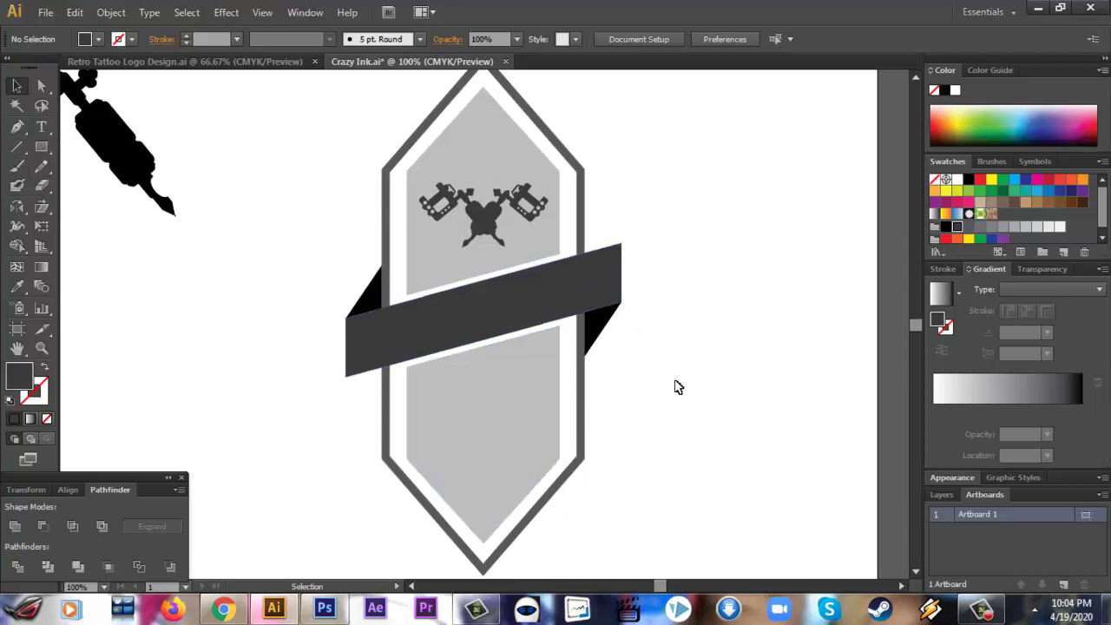
pyautogui.scroll(-1, 678, 387)
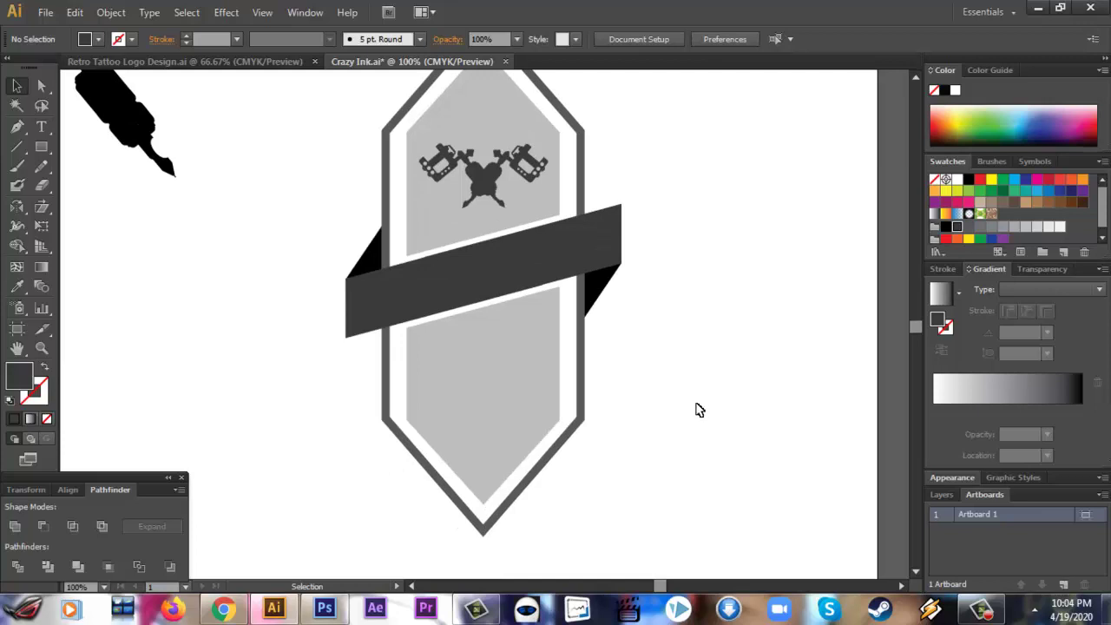
pyautogui.scroll(1, 697, 408)
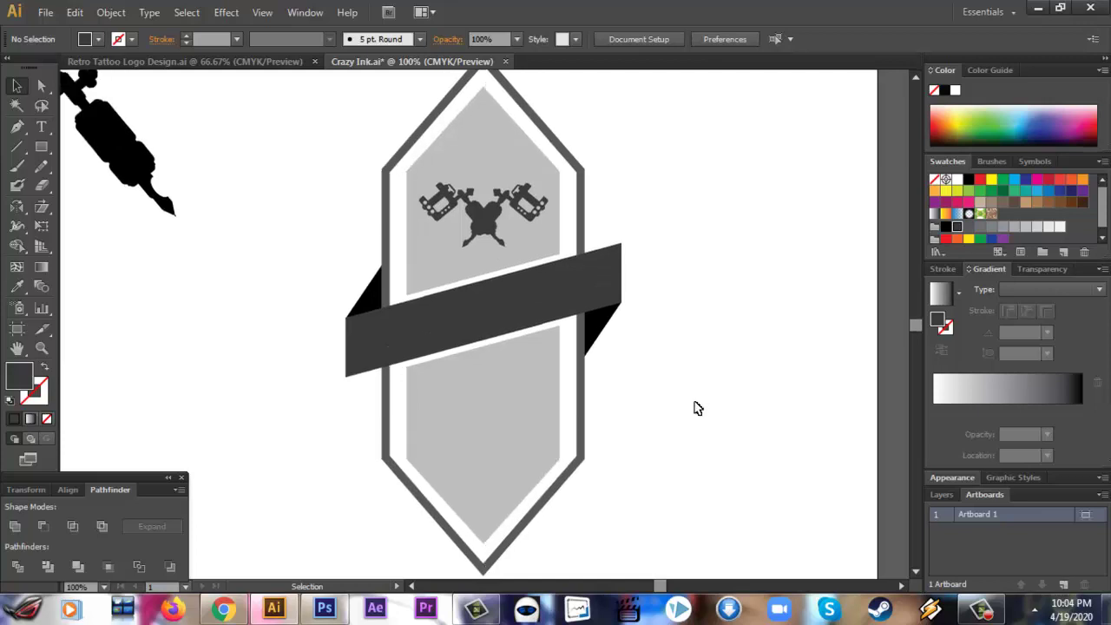
# Step: Shrink the emblem to a small size at the hexagon's top point
pyautogui.scroll(1, 697, 408)
pyautogui.click(488, 229)
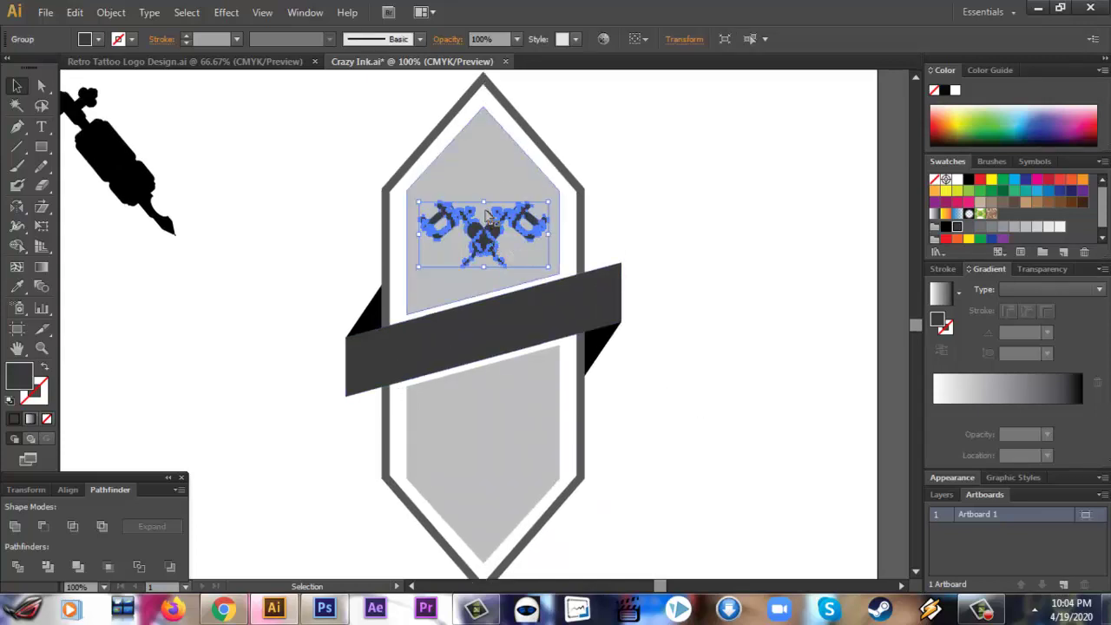
pyautogui.moveTo(484, 204)
pyautogui.mouseDown()
pyautogui.moveTo(484, 239)
pyautogui.moveTo(486, 163)
pyautogui.mouseUp()
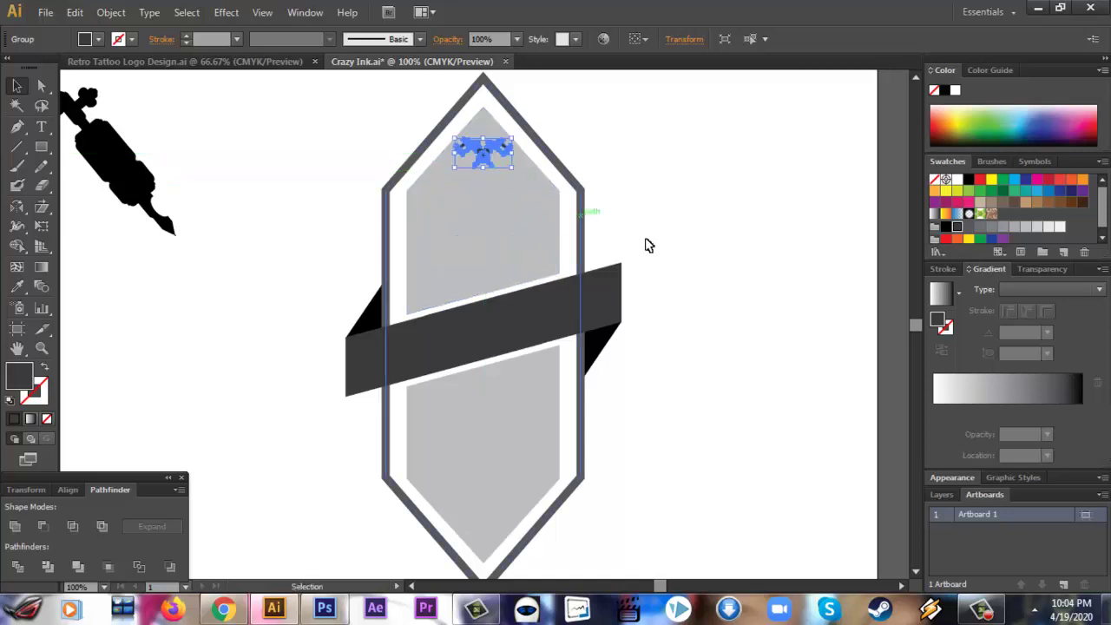
pyautogui.click(678, 249)
# Step: Alt-drag a copy of the emblem to the bottom point and nudge both right
pyautogui.click(496, 169)
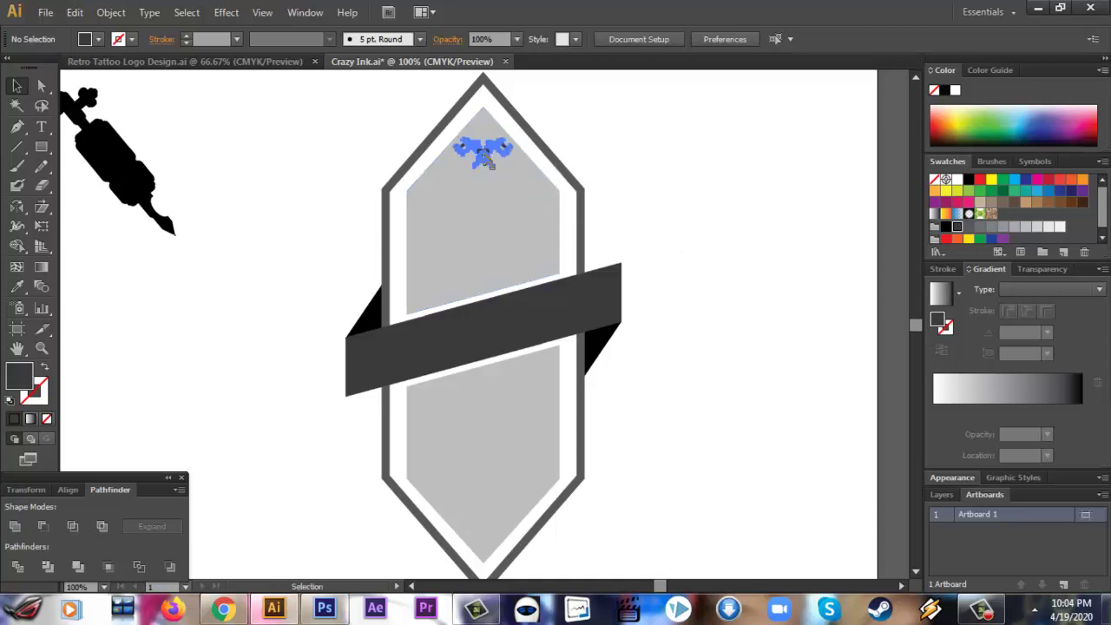
pyautogui.moveTo(486, 166)
pyautogui.mouseDown()
pyautogui.moveTo(692, 327)
pyautogui.moveTo(483, 531)
pyautogui.mouseUp()
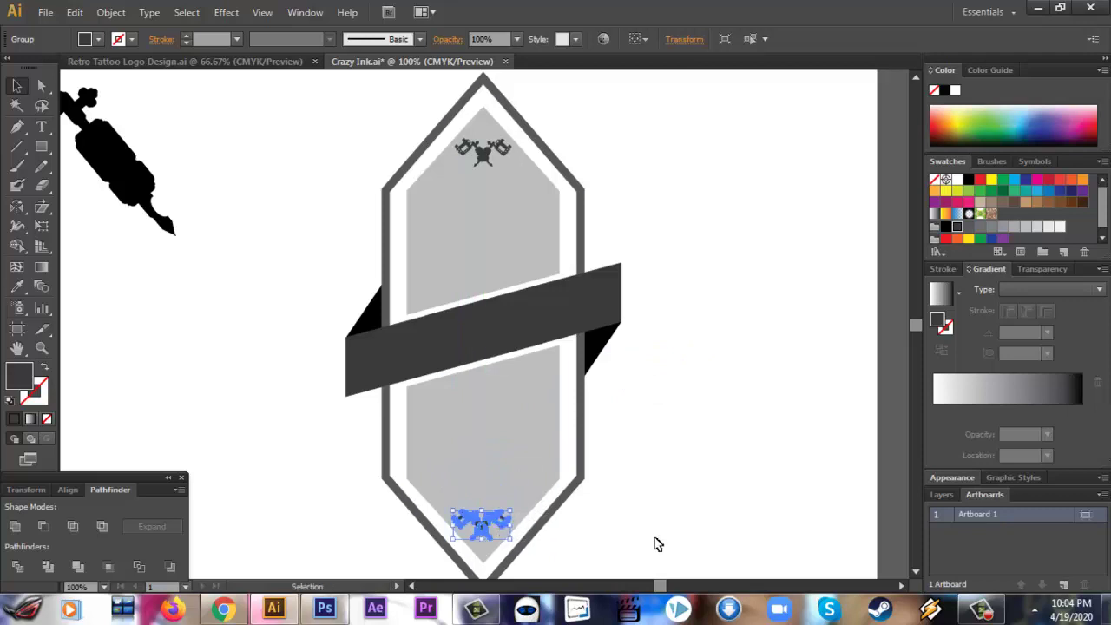
pyautogui.click(682, 535)
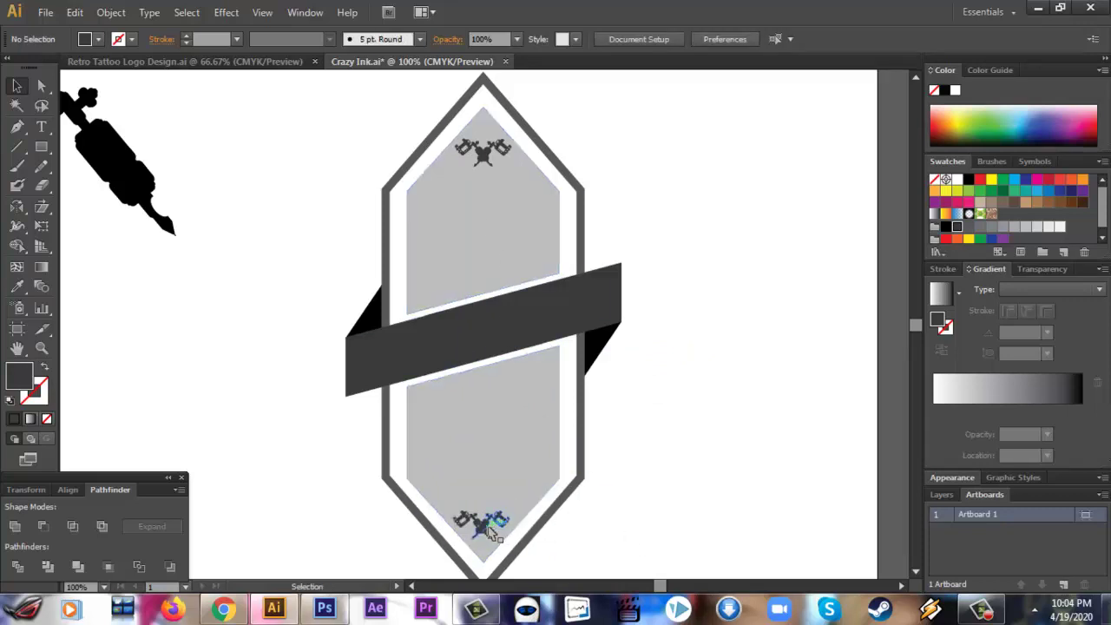
pyautogui.click(486, 533)
pyautogui.keyDown('shift'); pyautogui.click(482, 152); pyautogui.keyUp('shift')
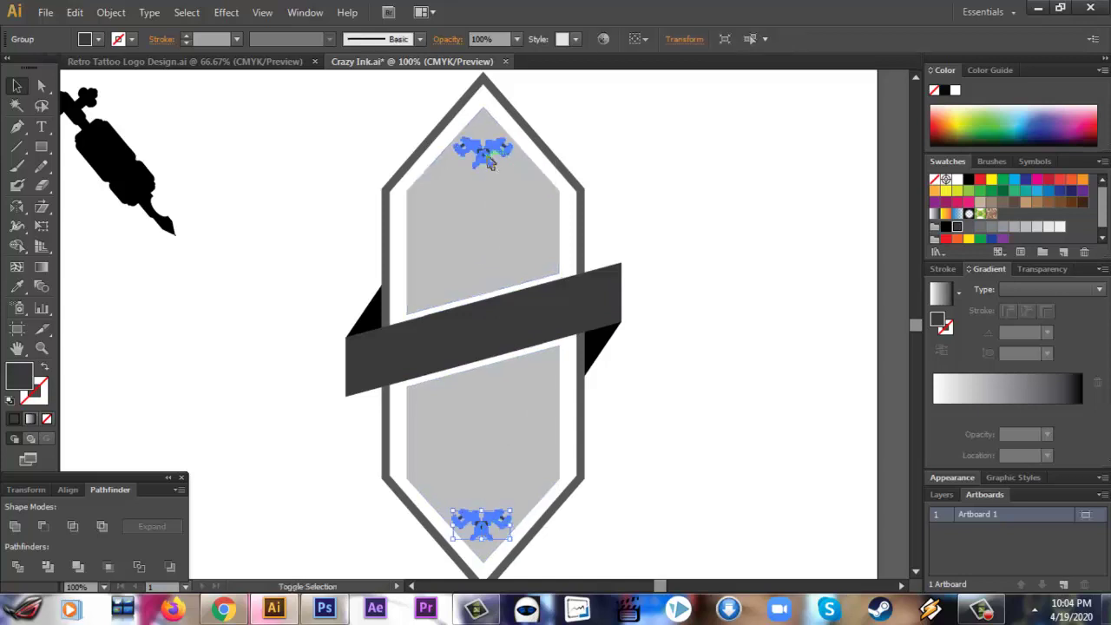
pyautogui.press('Right')
pyautogui.press('Right')
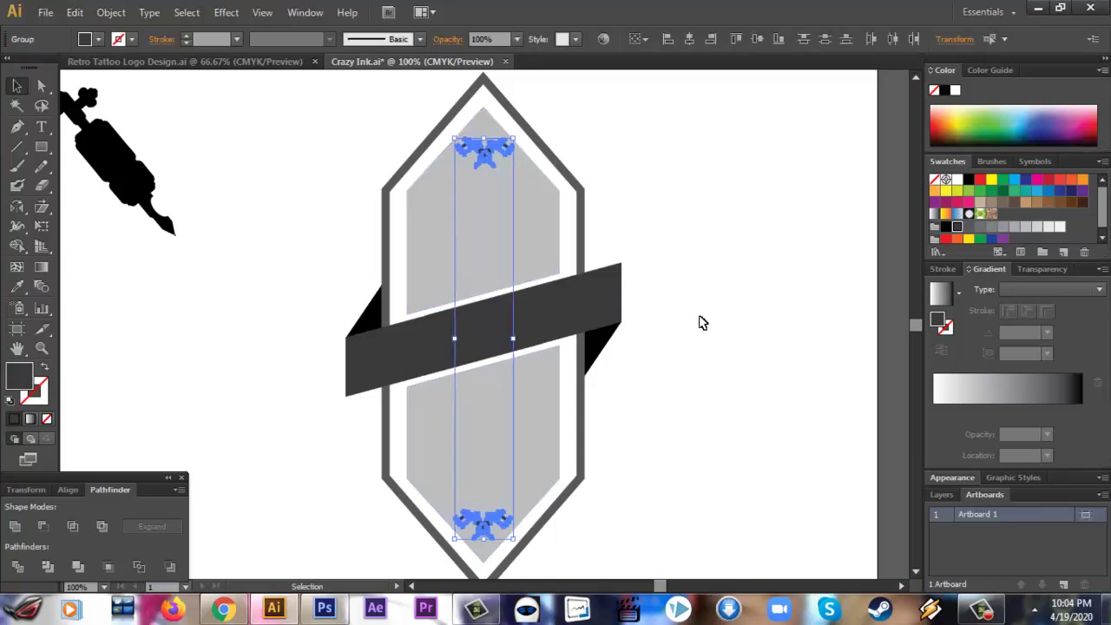
pyautogui.click(723, 325)
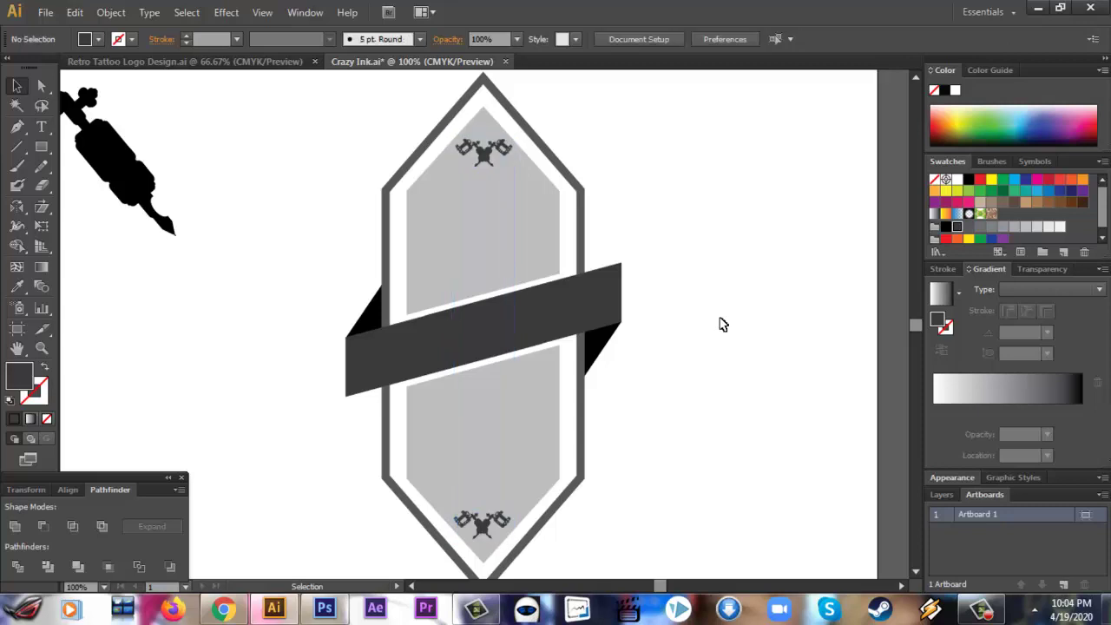
# Step: Start a text line on the canvas to the left of the badge
pyautogui.scroll(-1, 723, 324)
pyautogui.scroll(1, 770, 354)
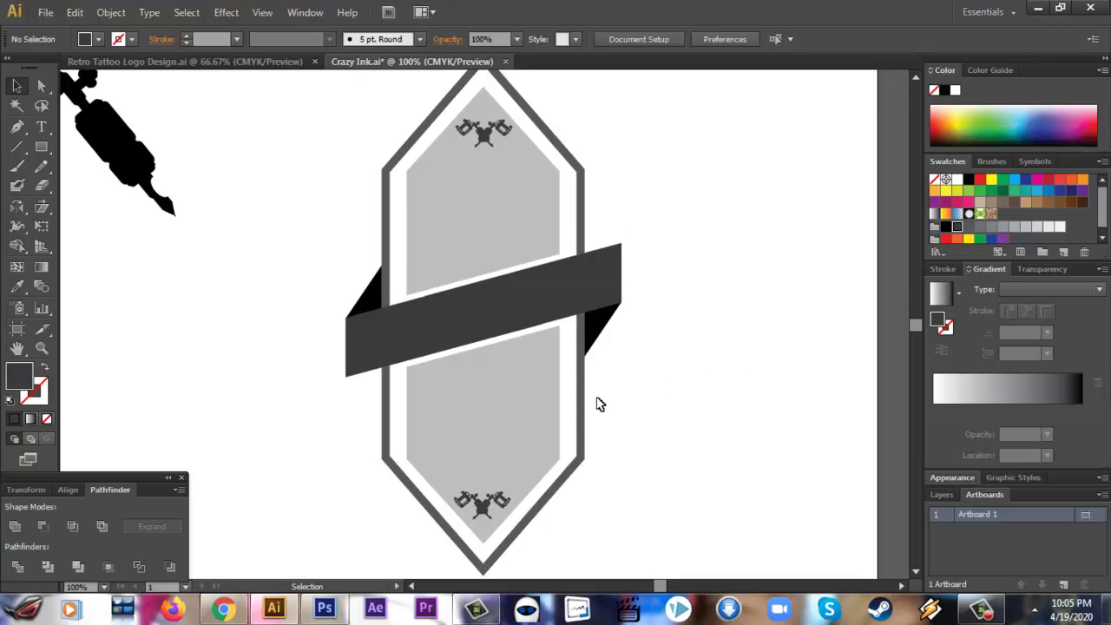
pyautogui.press('t')
pyautogui.click(145, 291)
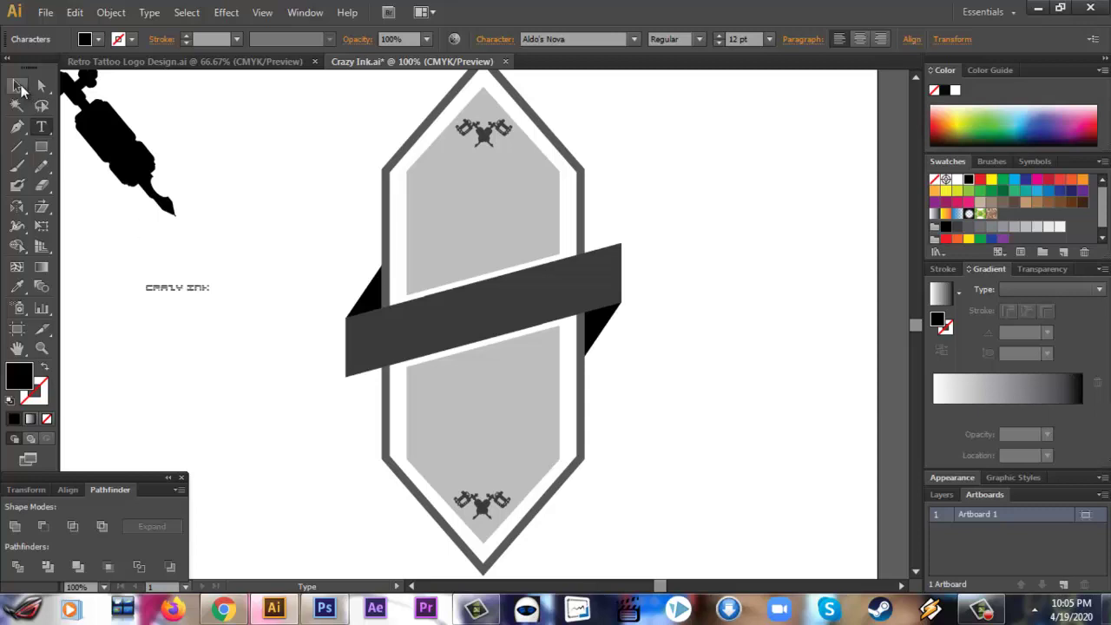
# Step: Enlarge the CRAZY INK text to about double size and browse fonts without changing them
pyautogui.click(17, 85)
pyautogui.moveTo(212, 298); pyautogui.dragTo(290, 426)
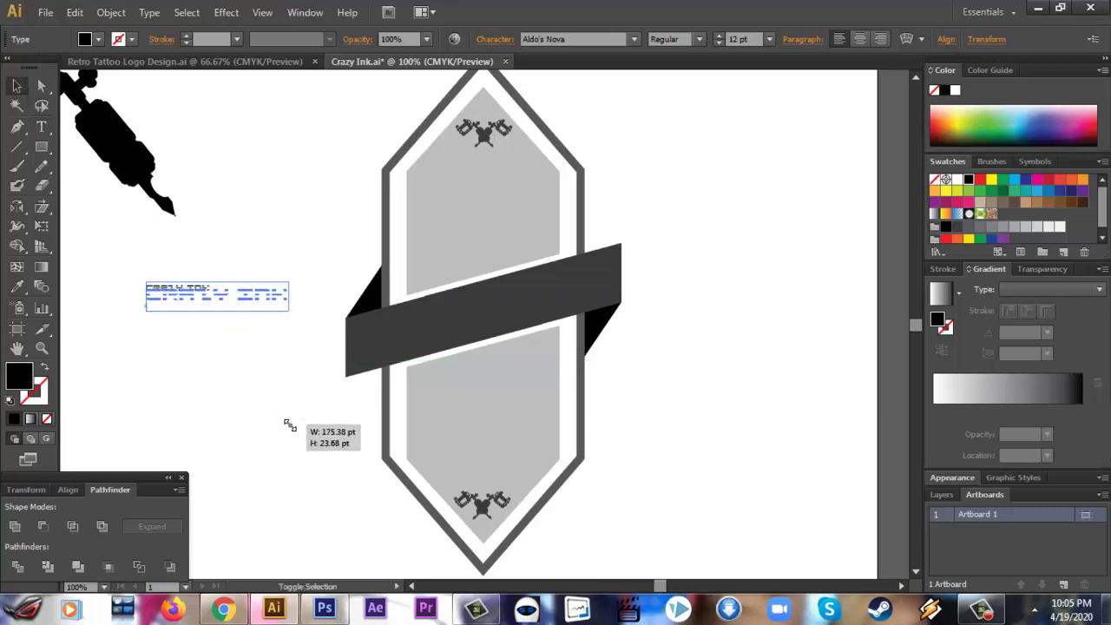
pyautogui.click(634, 39)
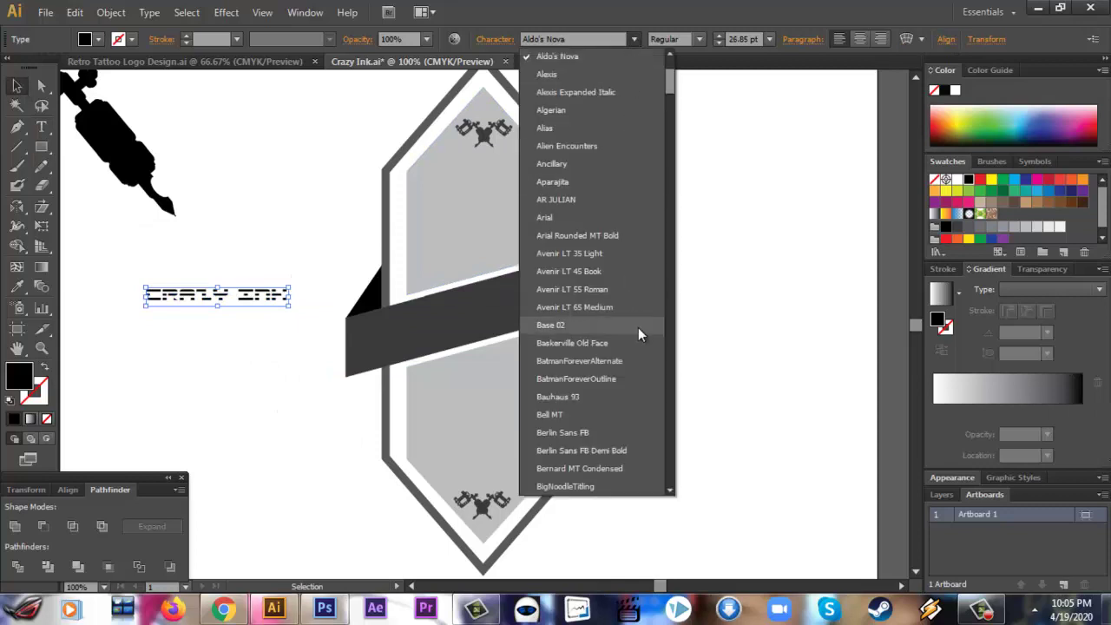
pyautogui.scroll(-5, 645, 358)
pyautogui.scroll(-5, 642, 375)
pyautogui.scroll(-5, 640, 378)
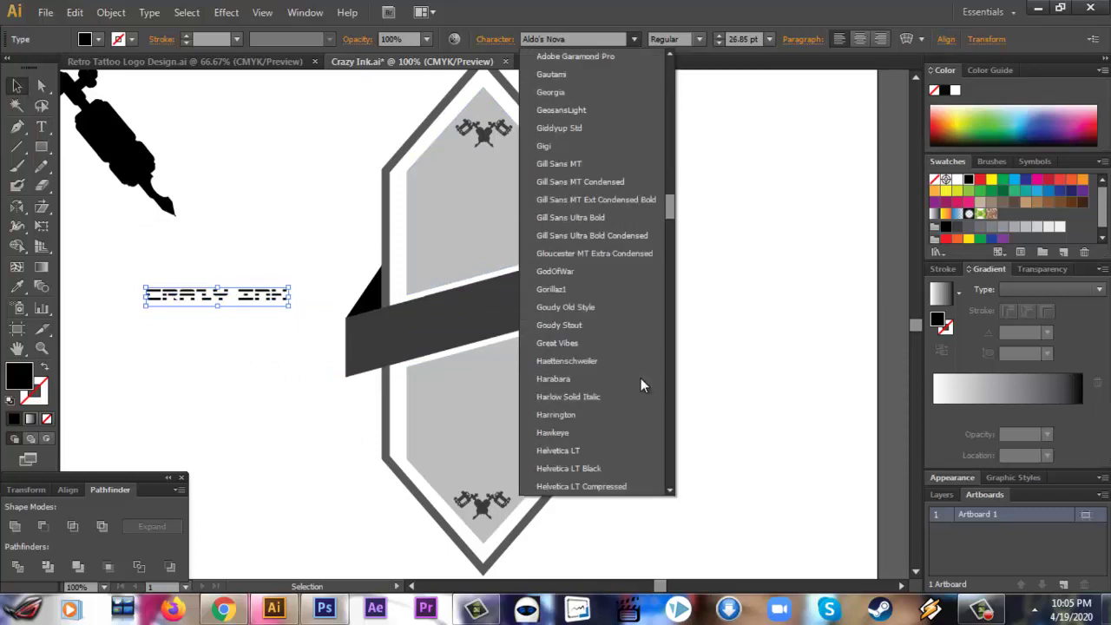
pyautogui.scroll(-5, 641, 377)
pyautogui.scroll(-5, 639, 379)
pyautogui.scroll(-5, 639, 379)
pyautogui.scroll(-5, 639, 381)
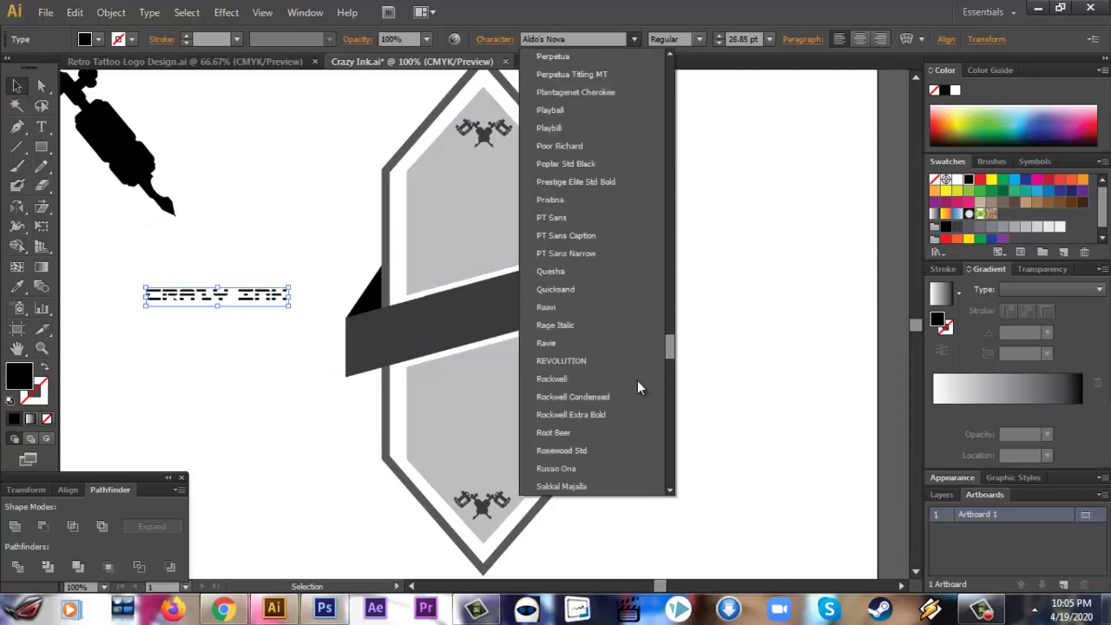
pyautogui.scroll(-5, 638, 380)
pyautogui.scroll(-5, 637, 380)
pyautogui.scroll(-5, 637, 381)
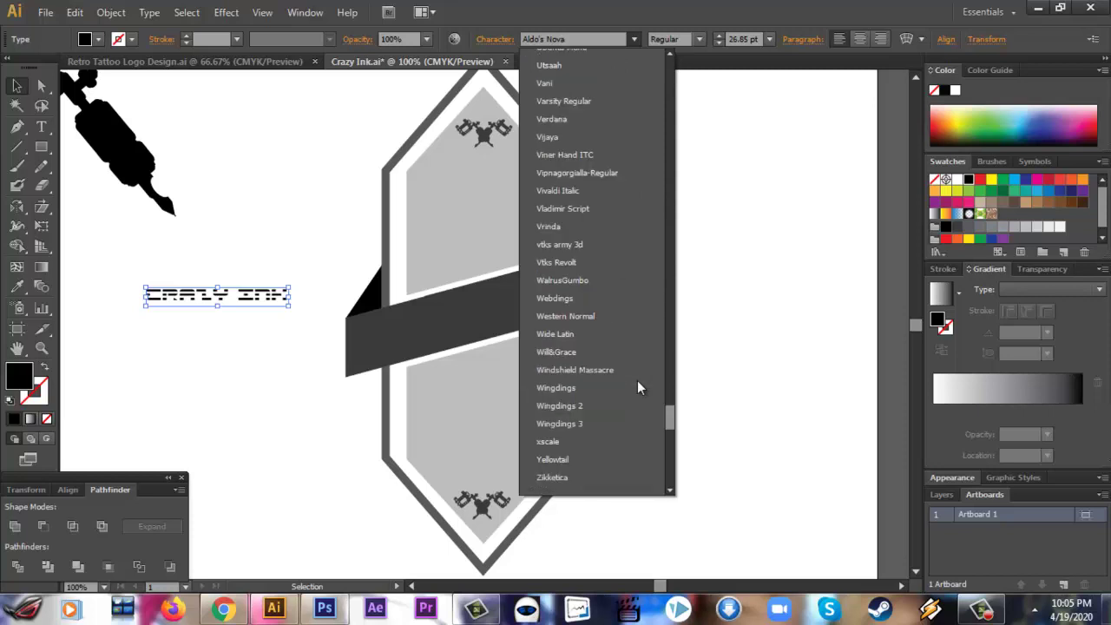
pyautogui.click(729, 330)
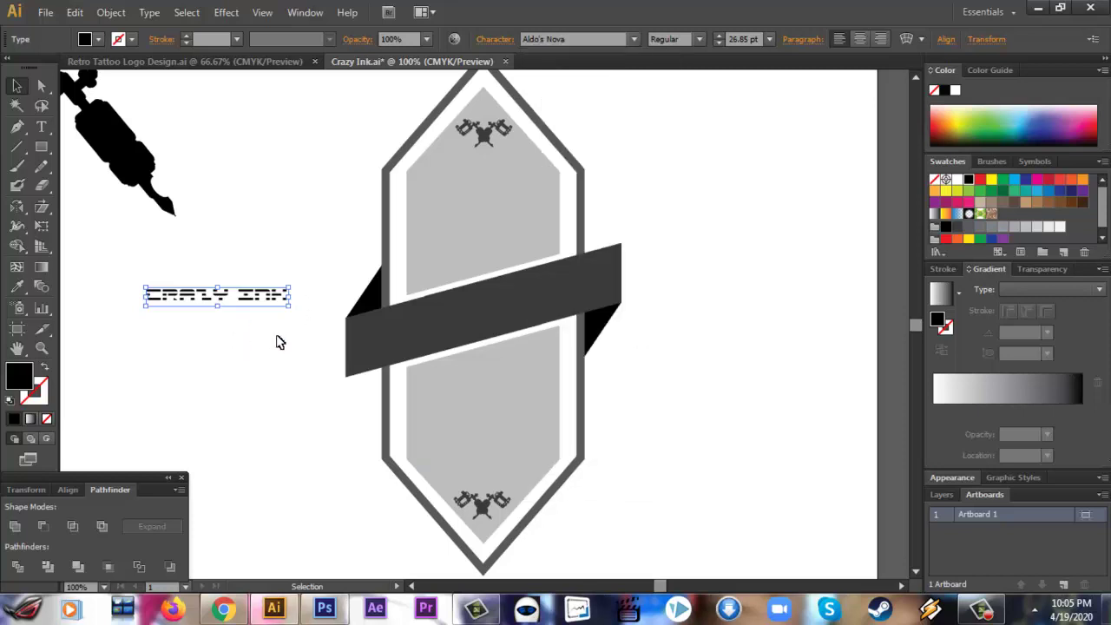
# Step: Delete the CRAZY INK text, leaving the badge and ribbon folds untouched
pyautogui.moveTo(280, 340); pyautogui.dragTo(129, 278)
pyautogui.press('Delete')
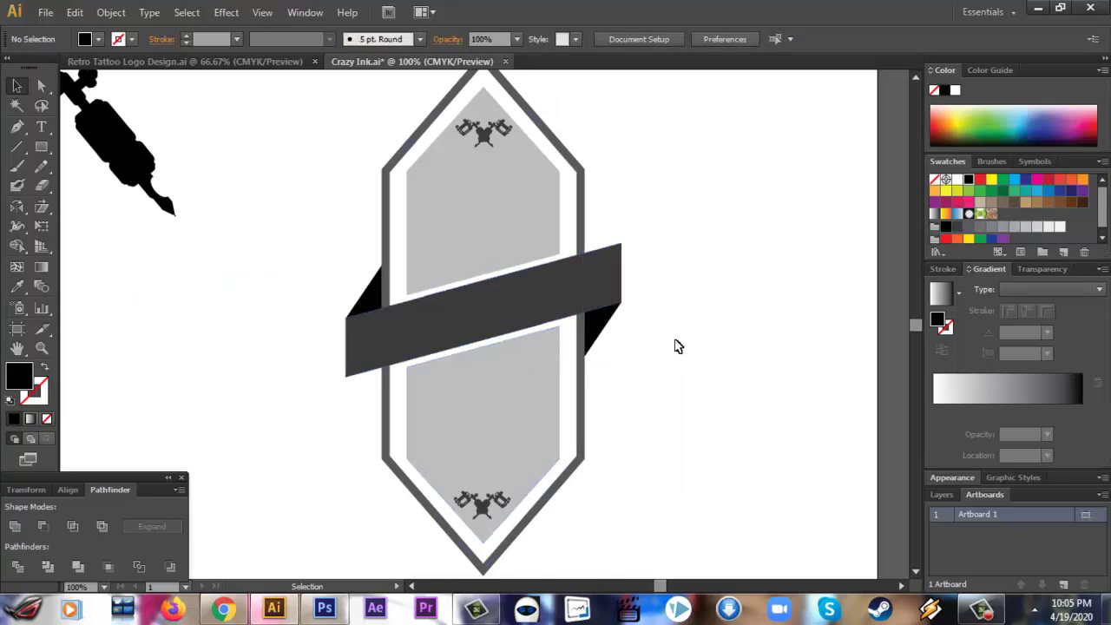
pyautogui.click(379, 306)
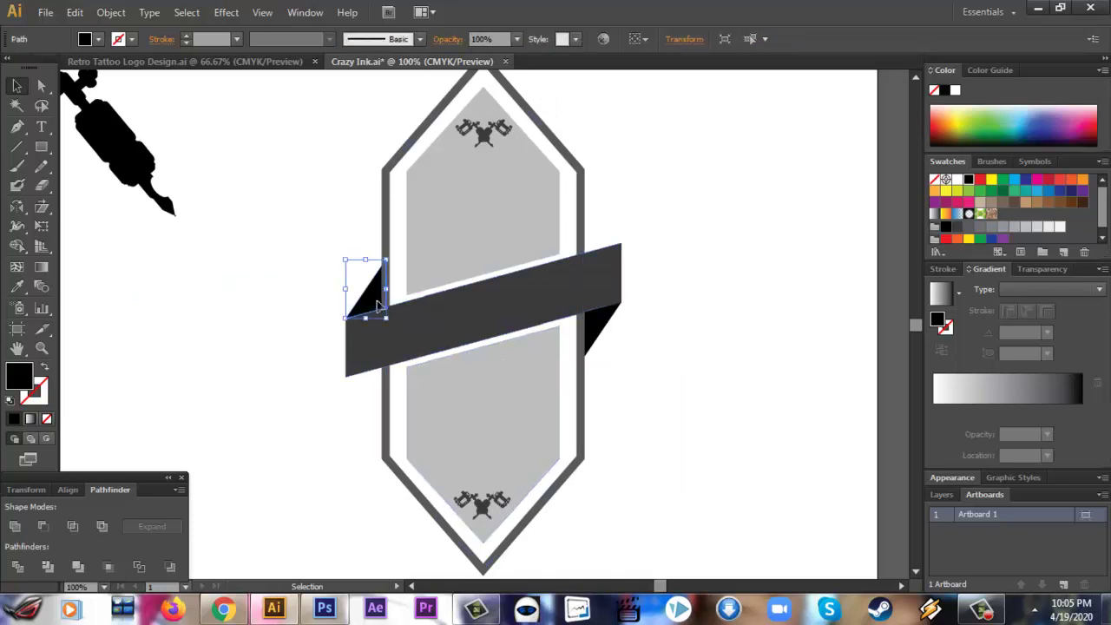
pyautogui.click(686, 313)
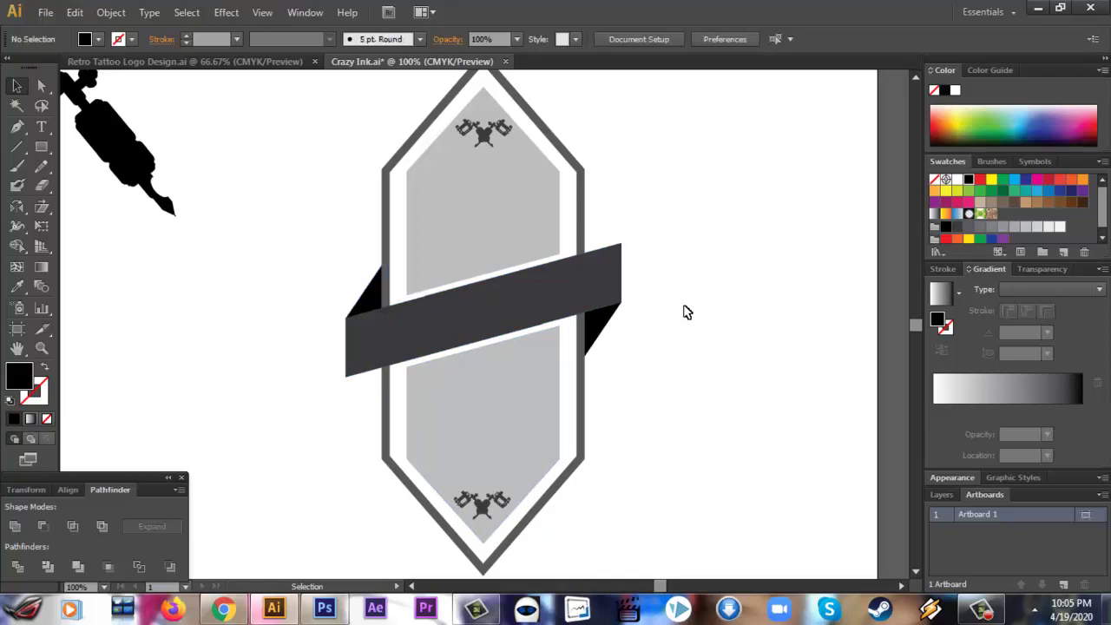
# Step: Add a TATTOO STUDIO text line on the canvas and move it left
pyautogui.click(41, 126)
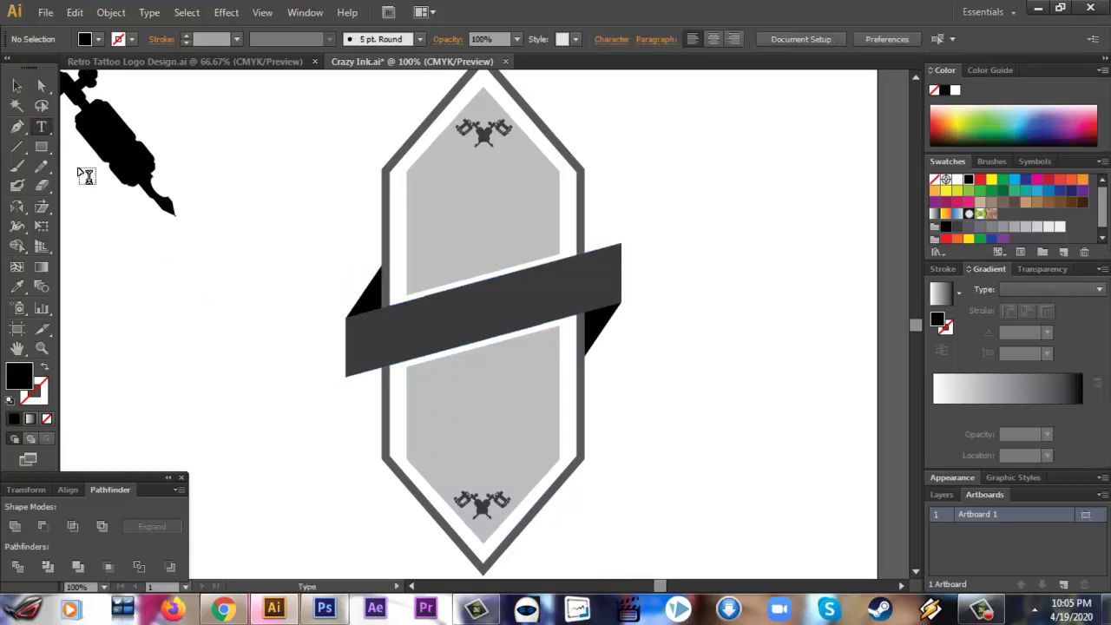
pyautogui.click(202, 311)
pyautogui.write('TATTOO STUDIO')
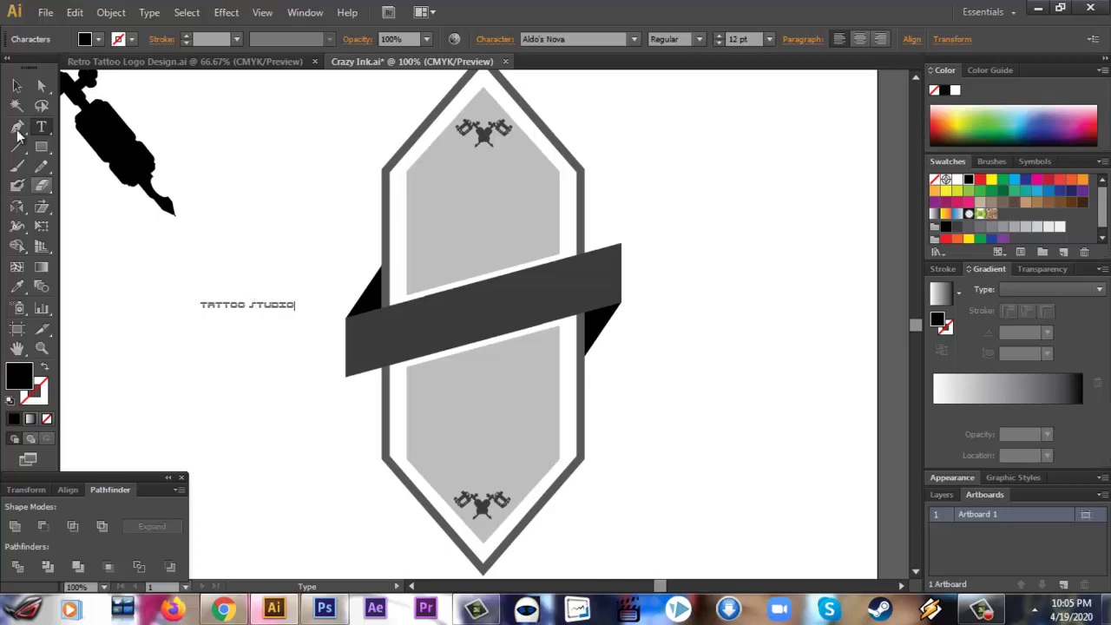
pyautogui.click(17, 85)
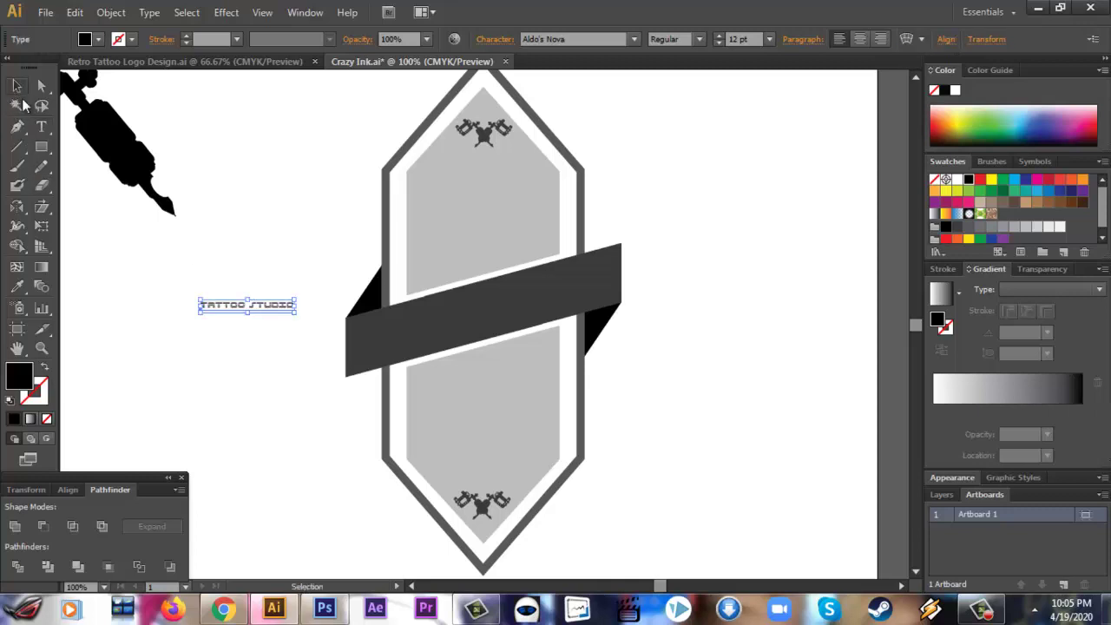
pyautogui.moveTo(250, 307)
pyautogui.mouseDown()
pyautogui.moveTo(209, 379)
pyautogui.moveTo(173, 263)
pyautogui.mouseUp()
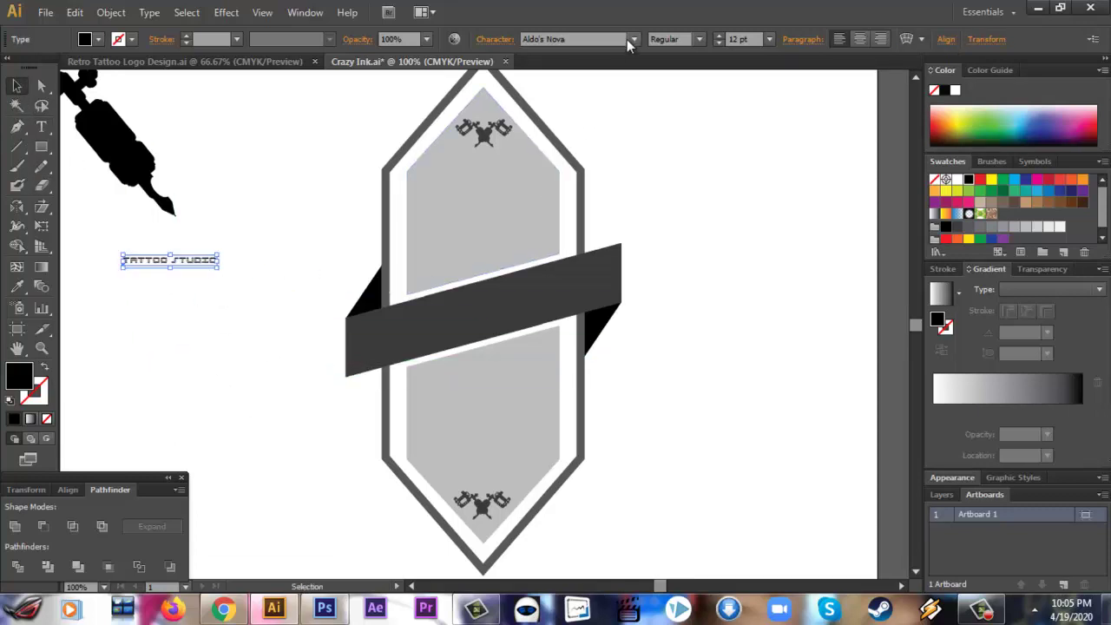
# Step: Set the TATTOO STUDIO text in the Stencil font
pyautogui.click(633, 39)
pyautogui.scroll(-10, 647, 389)
pyautogui.scroll(-10, 645, 394)
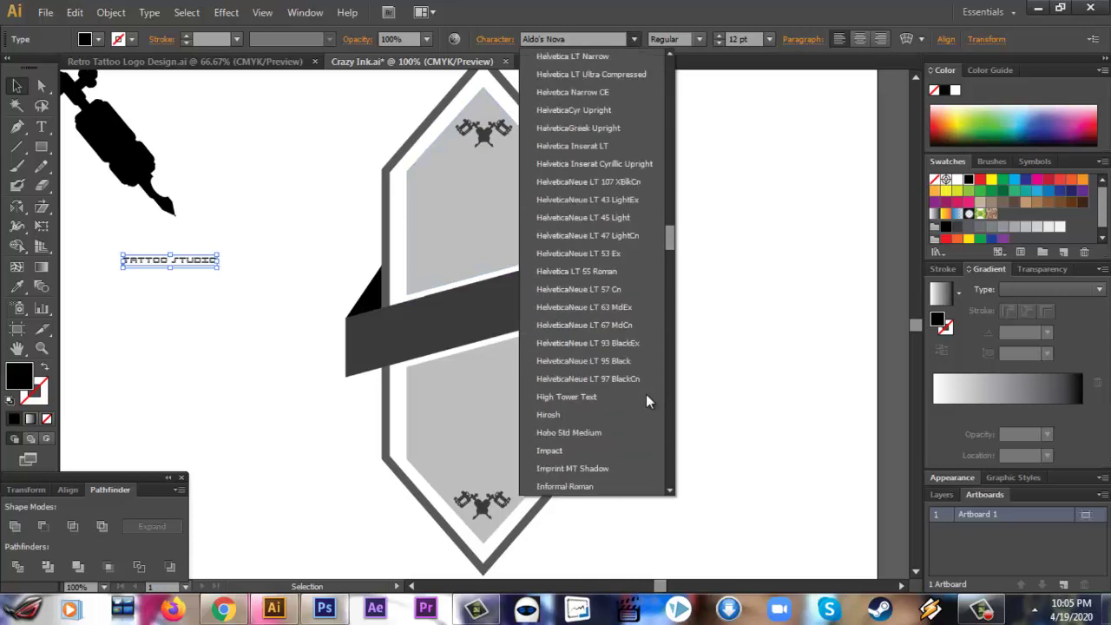
pyautogui.scroll(-3, 645, 394)
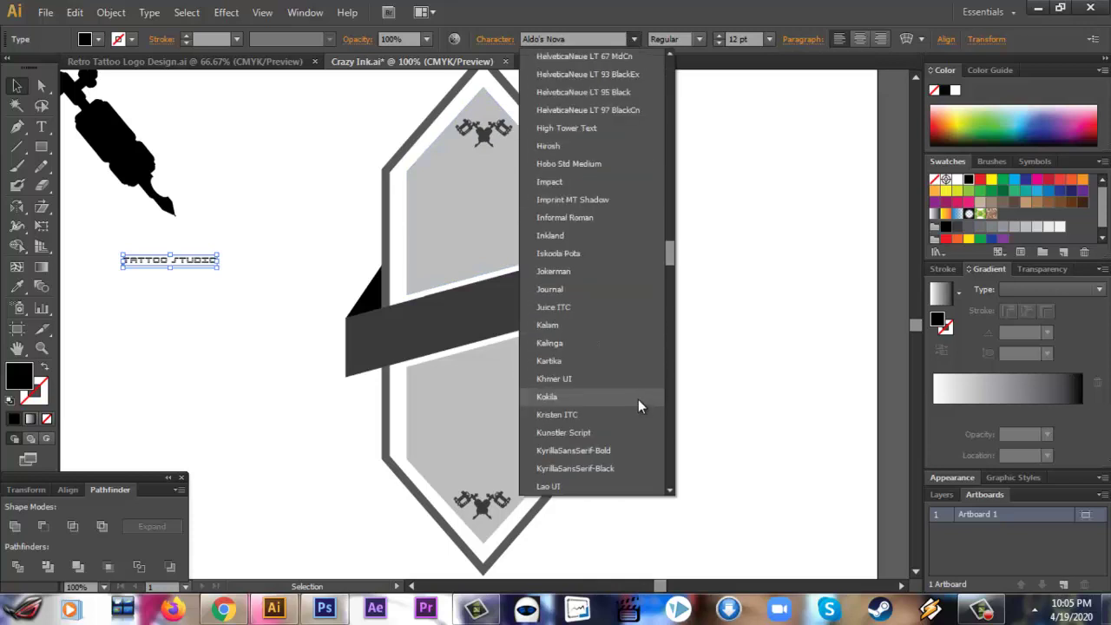
pyautogui.scroll(-10, 639, 402)
pyautogui.moveTo(670, 319)
pyautogui.mouseDown()
pyautogui.moveTo(666, 424)
pyautogui.moveTo(667, 403)
pyautogui.mouseUp()
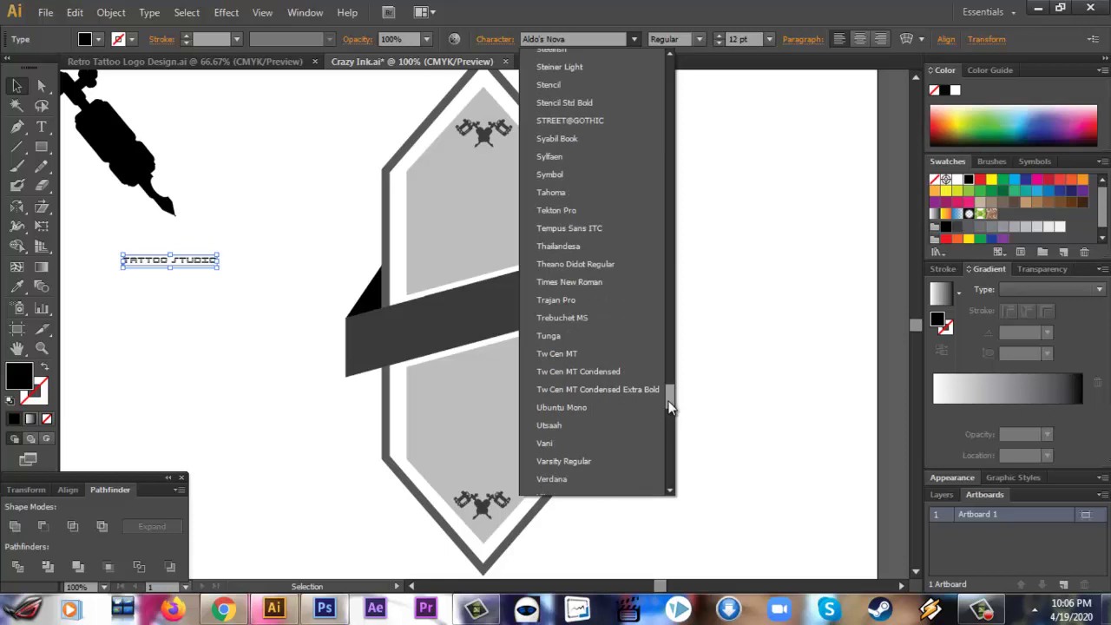
pyautogui.click(585, 88)
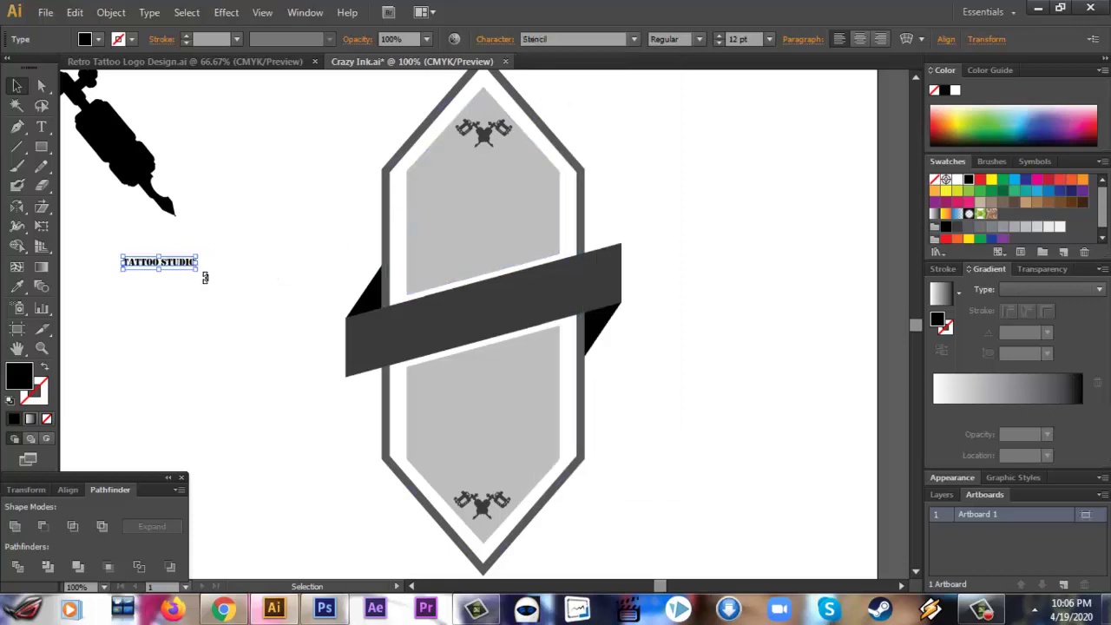
# Step: Enlarge TATTOO STUDIO to 26.4 pt and place it left of the banner
pyautogui.moveTo(198, 272); pyautogui.dragTo(282, 382)
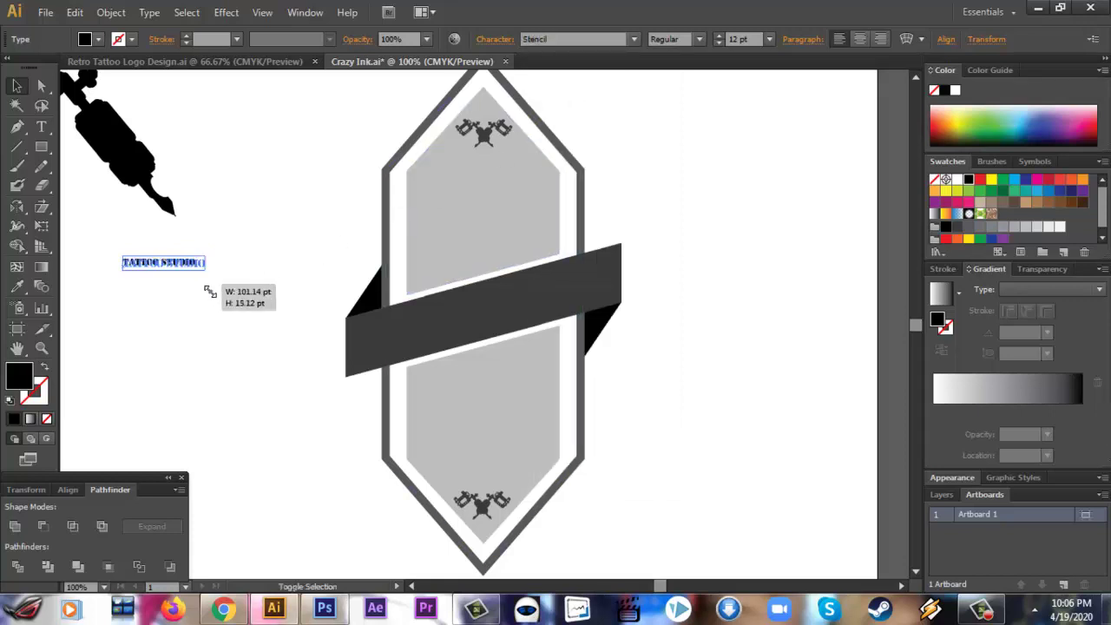
pyautogui.click(286, 384)
pyautogui.moveTo(94, 241)
pyautogui.mouseDown()
pyautogui.moveTo(258, 307)
pyautogui.moveTo(246, 372)
pyautogui.moveTo(263, 375)
pyautogui.moveTo(263, 392)
pyautogui.mouseUp()
pyautogui.click(269, 460)
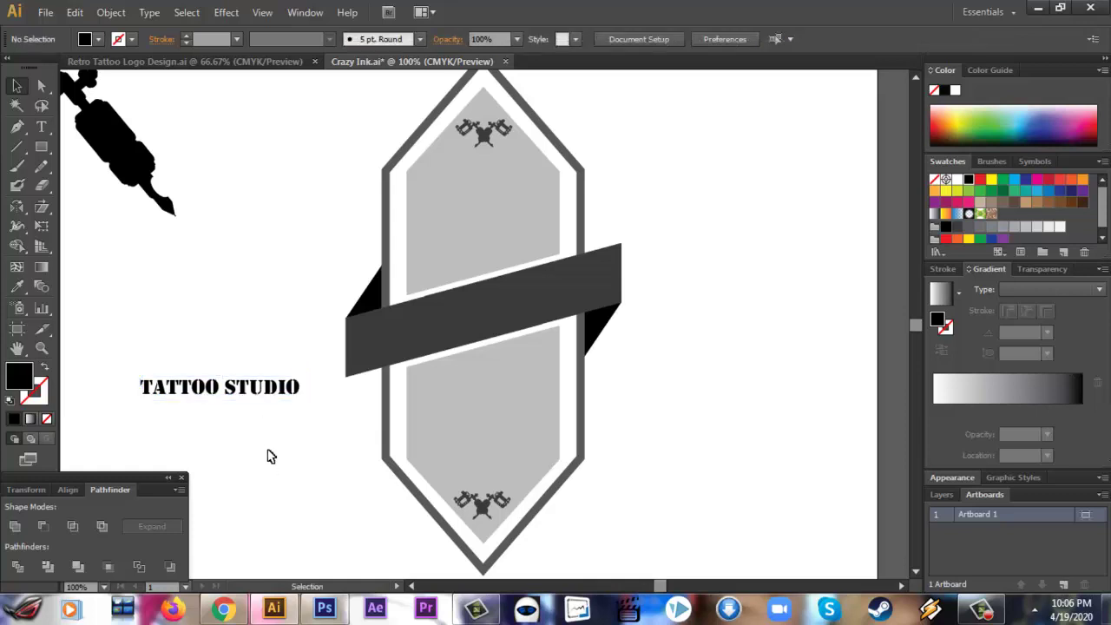
pyautogui.click(372, 304)
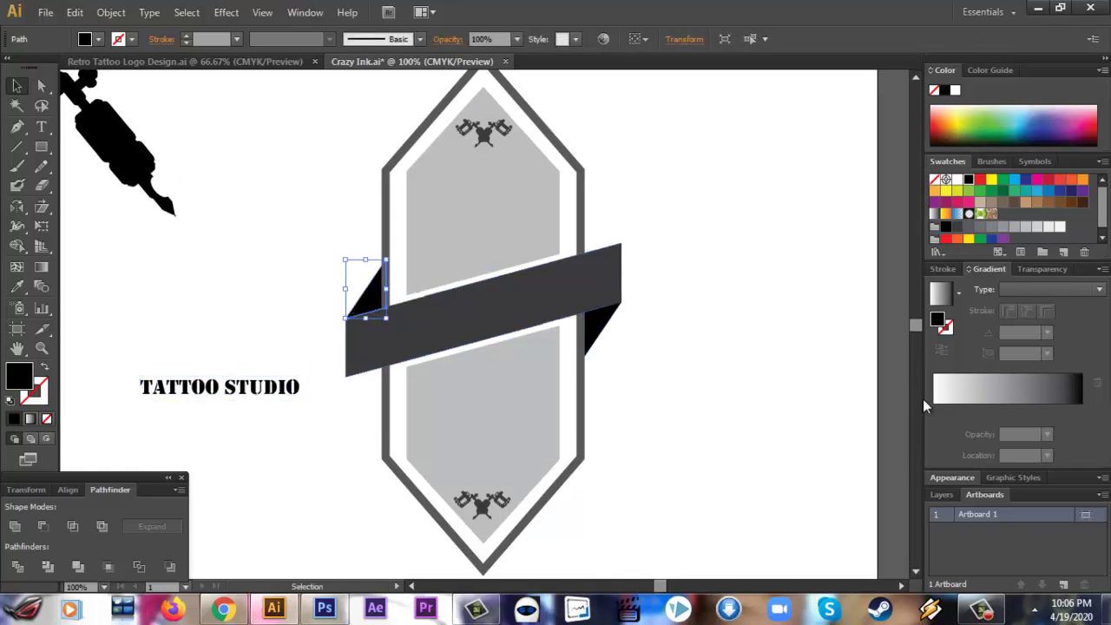
# Step: Fill the left fold triangle with a dark-to-grey linear gradient
pyautogui.click(1000, 391)
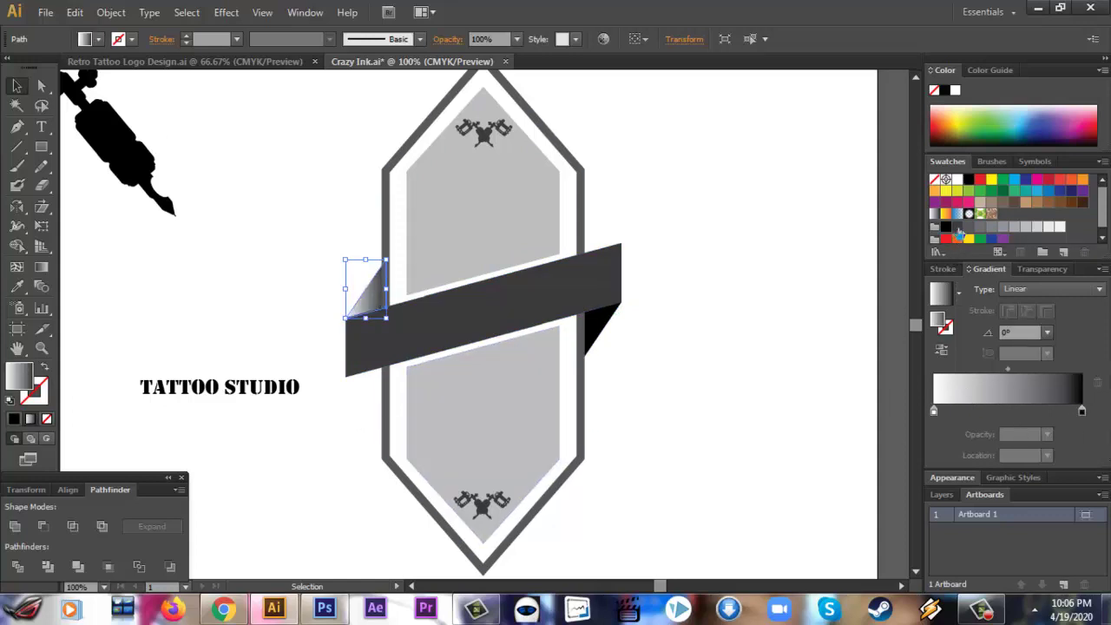
pyautogui.click(1082, 412)
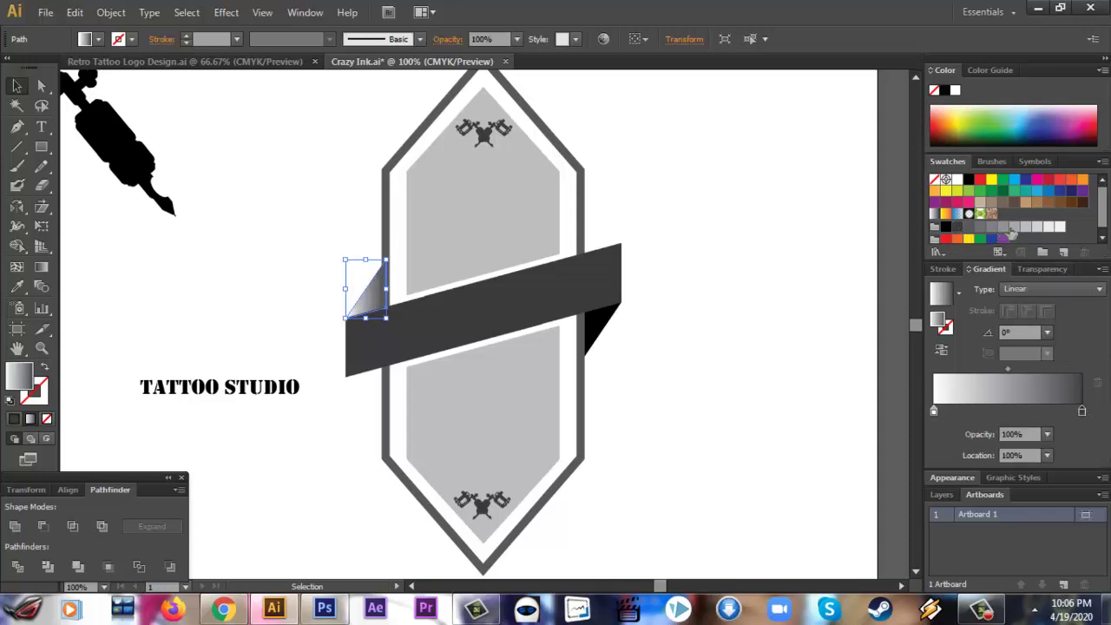
pyautogui.moveTo(1011, 233); pyautogui.dragTo(934, 411)
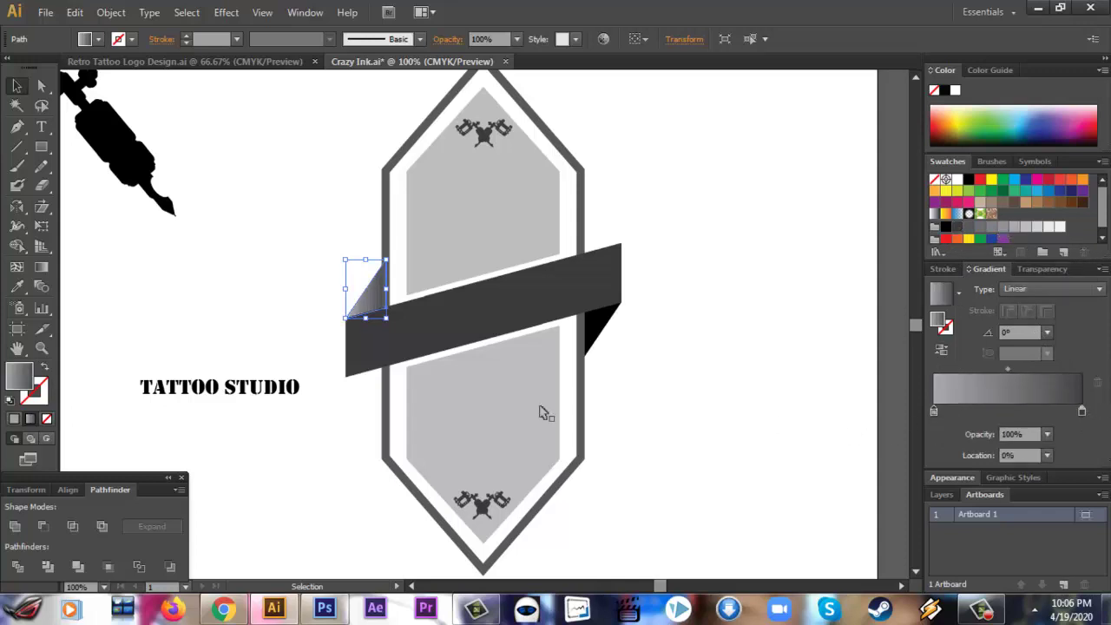
# Step: Redraw the triangle's gradient so it runs along the fold's slope
pyautogui.press('g')
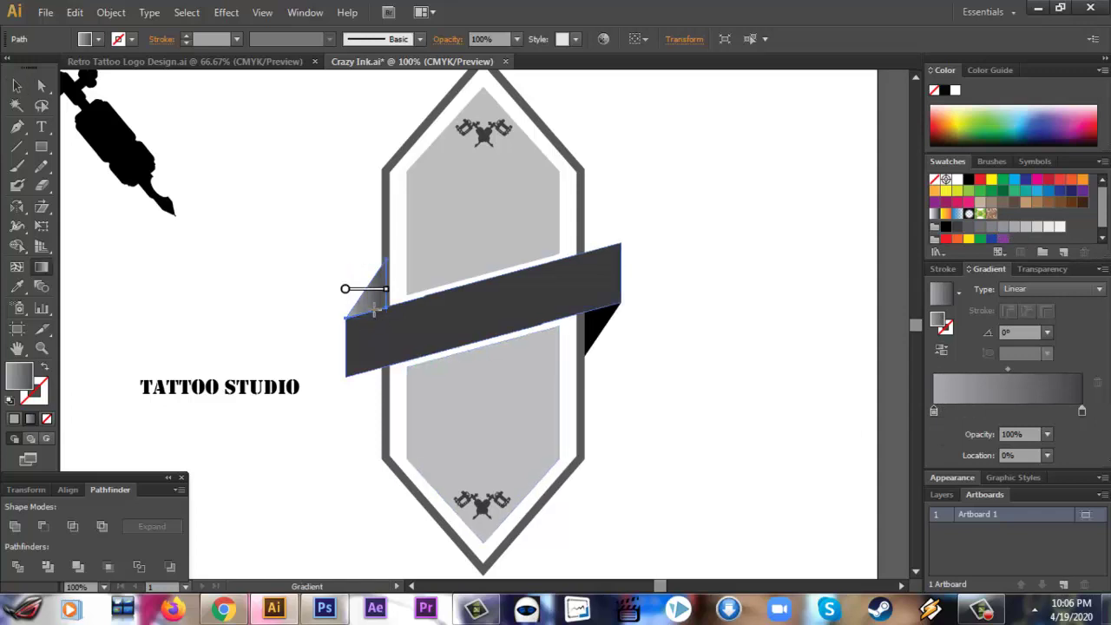
pyautogui.moveTo(366, 314)
pyautogui.mouseDown()
pyautogui.moveTo(365, 284)
pyautogui.moveTo(366, 317)
pyautogui.mouseUp()
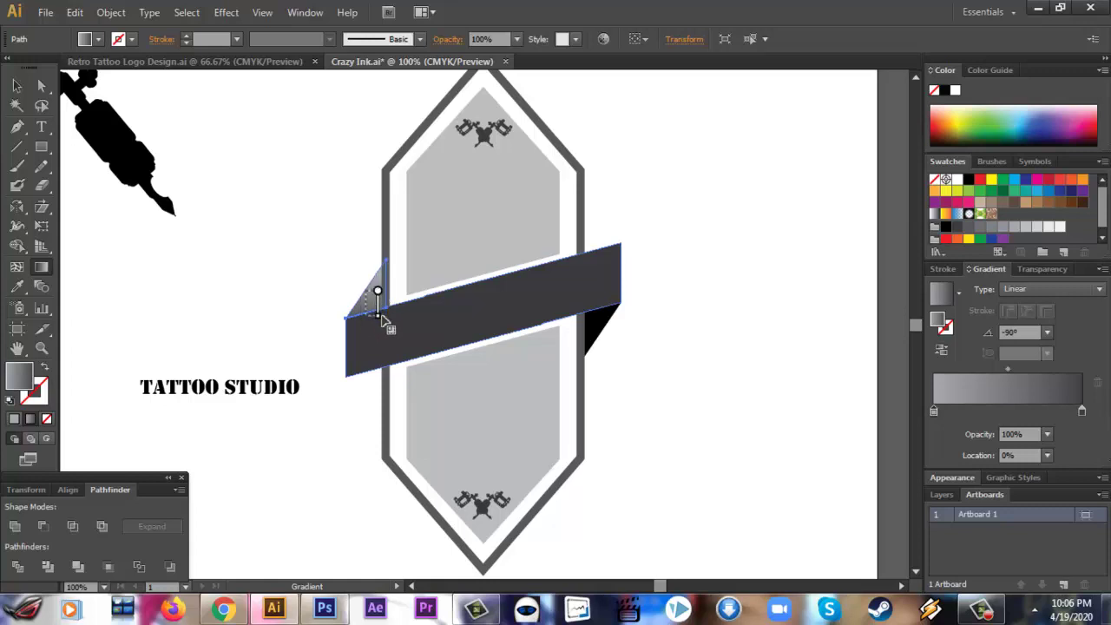
pyautogui.moveTo(368, 265); pyautogui.dragTo(366, 329)
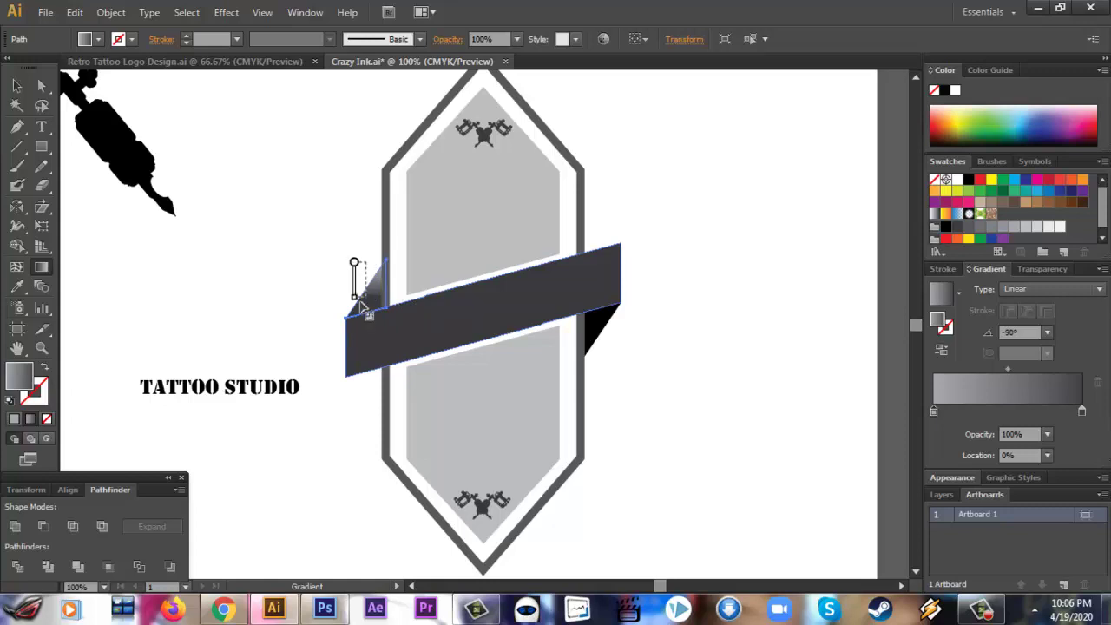
pyautogui.moveTo(366, 270); pyautogui.dragTo(365, 314)
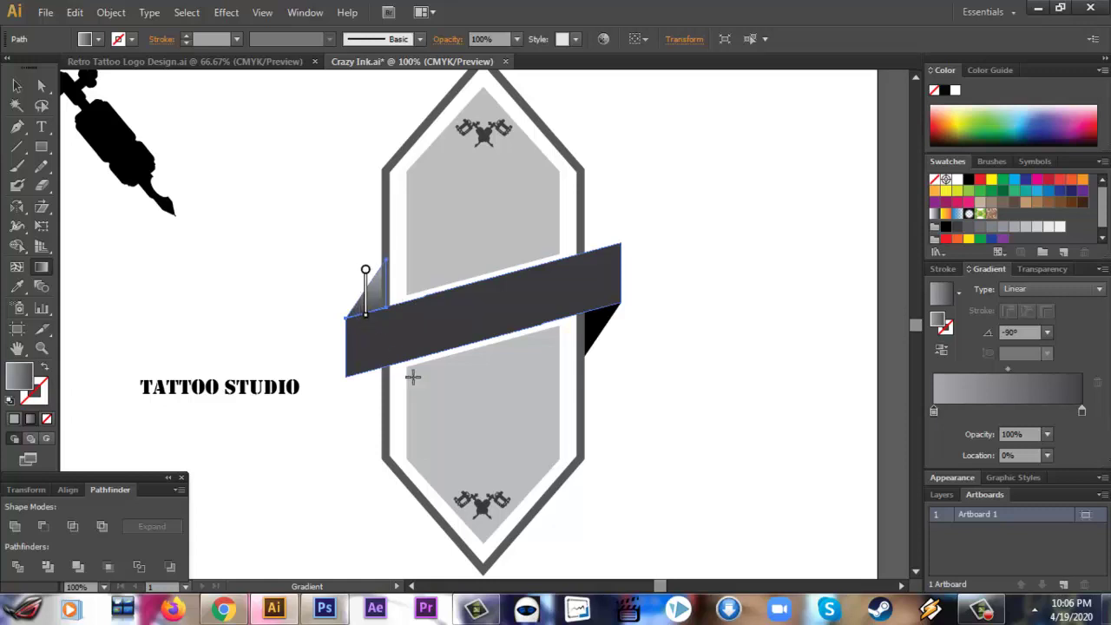
pyautogui.moveTo(354, 273); pyautogui.dragTo(357, 282)
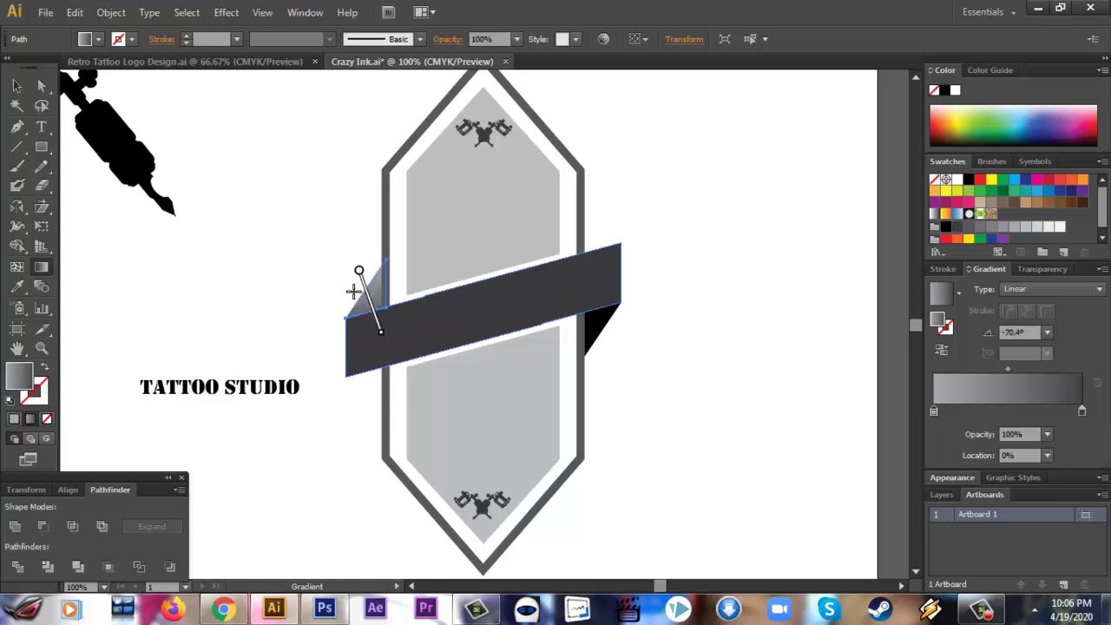
pyautogui.moveTo(351, 289); pyautogui.dragTo(362, 304)
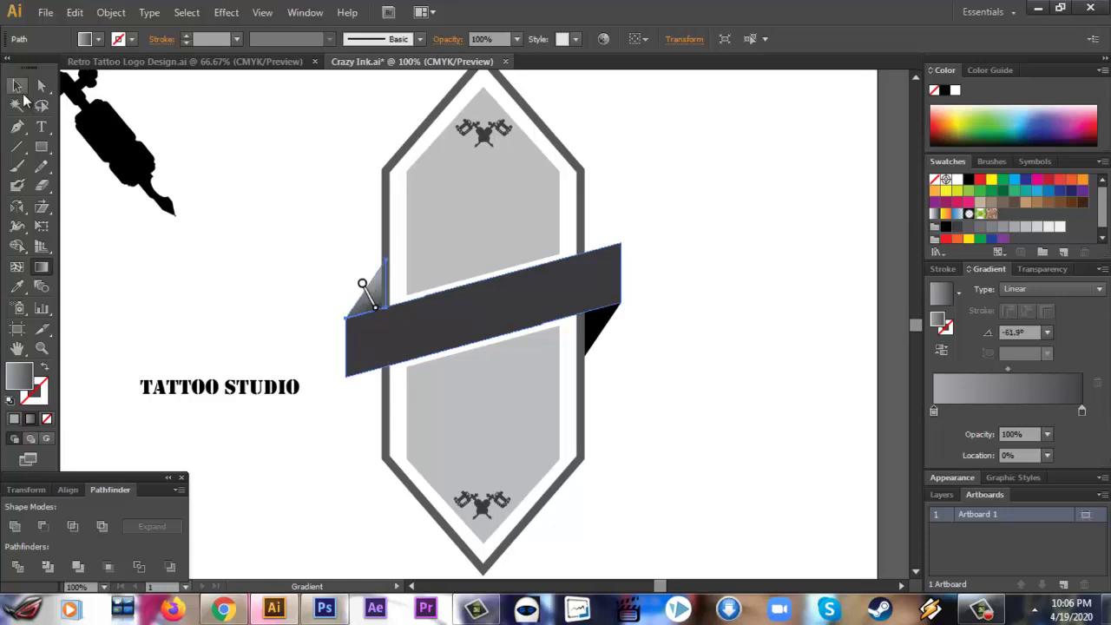
pyautogui.press('v')
pyautogui.click(233, 301)
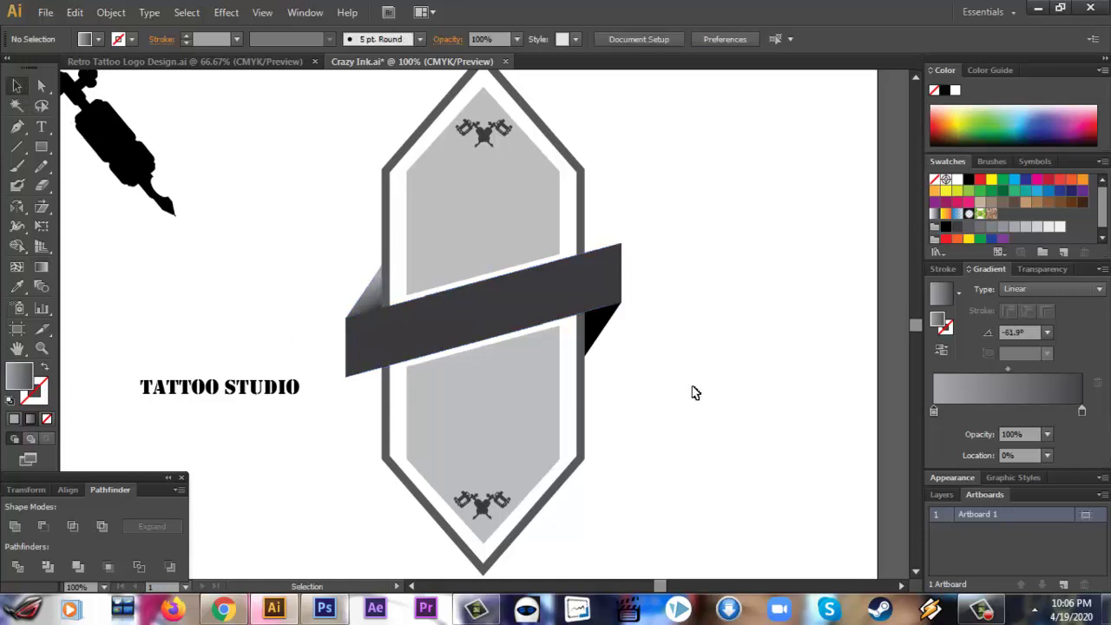
# Step: At 200% zoom, settle the left fold's gradient angle at about -52.9°
pyautogui.hotkey('ctrl', '+')
pyautogui.hotkey('ctrl', '+')
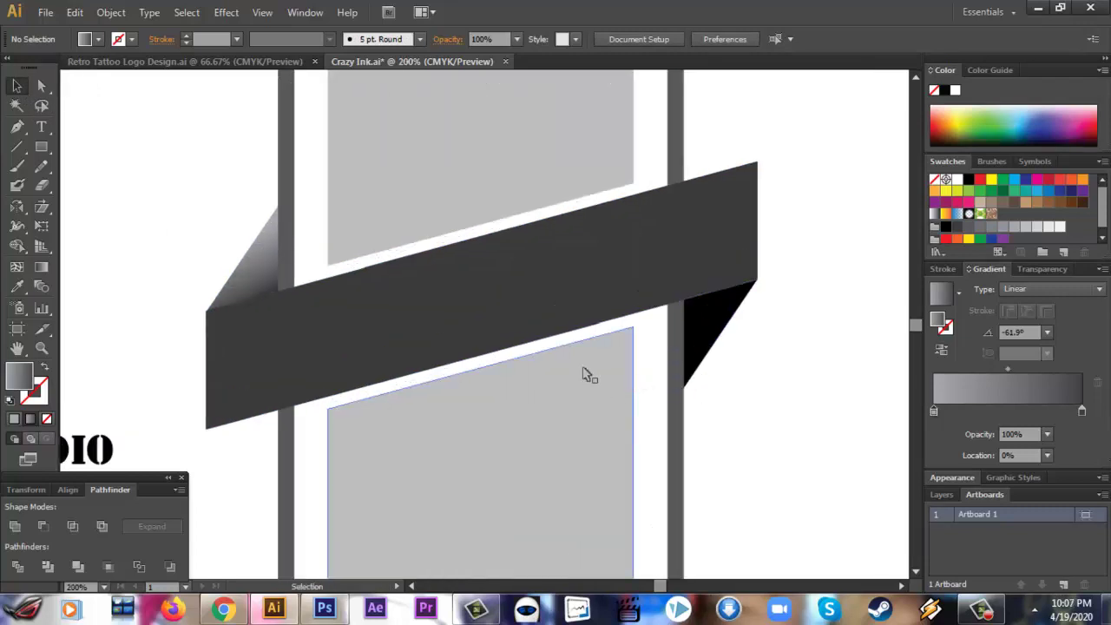
pyautogui.press('g')
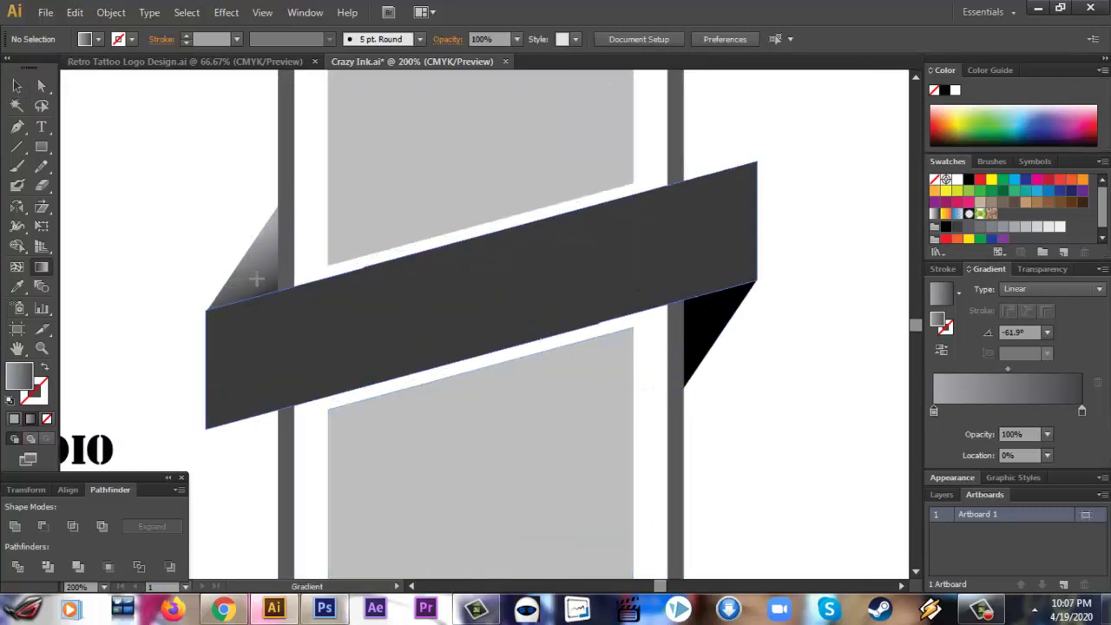
pyautogui.press('v')
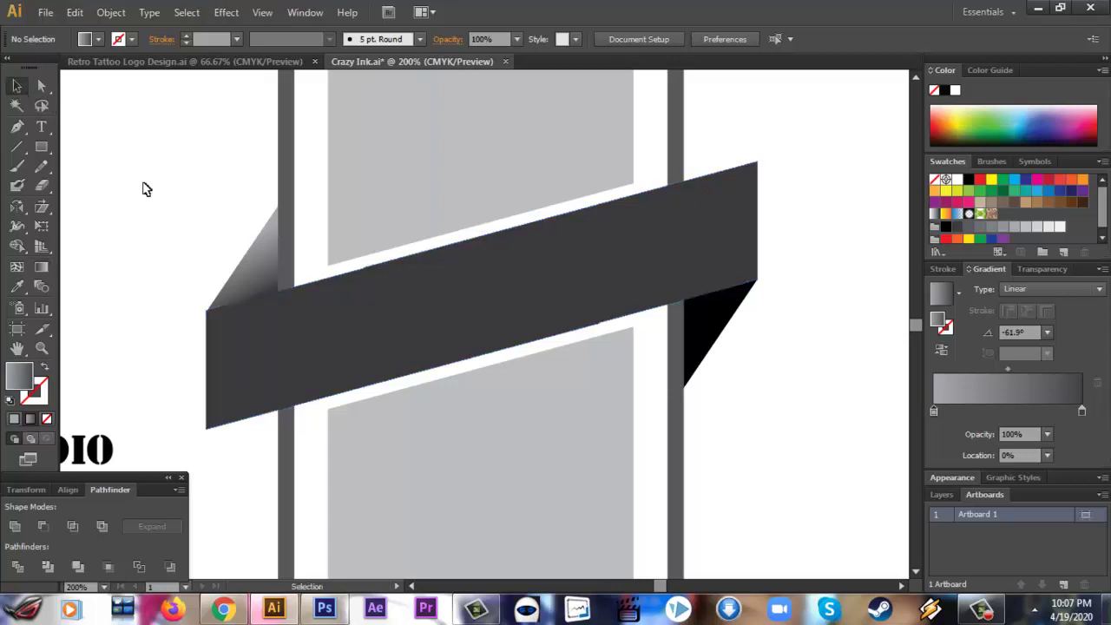
pyautogui.click(267, 273)
pyautogui.press('g')
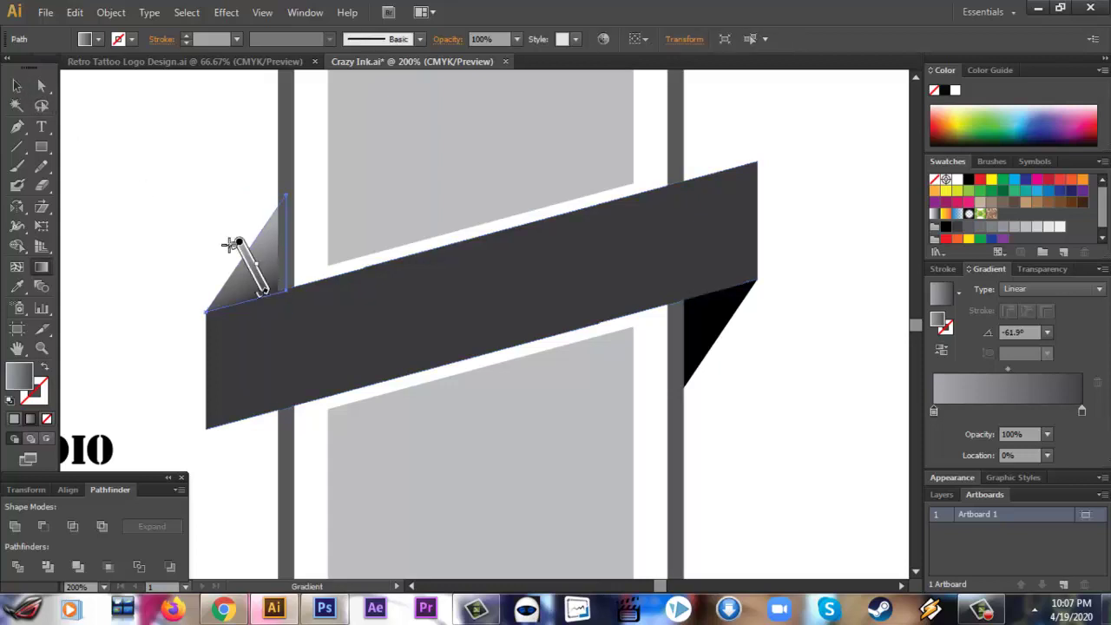
pyautogui.moveTo(231, 215); pyautogui.dragTo(256, 282)
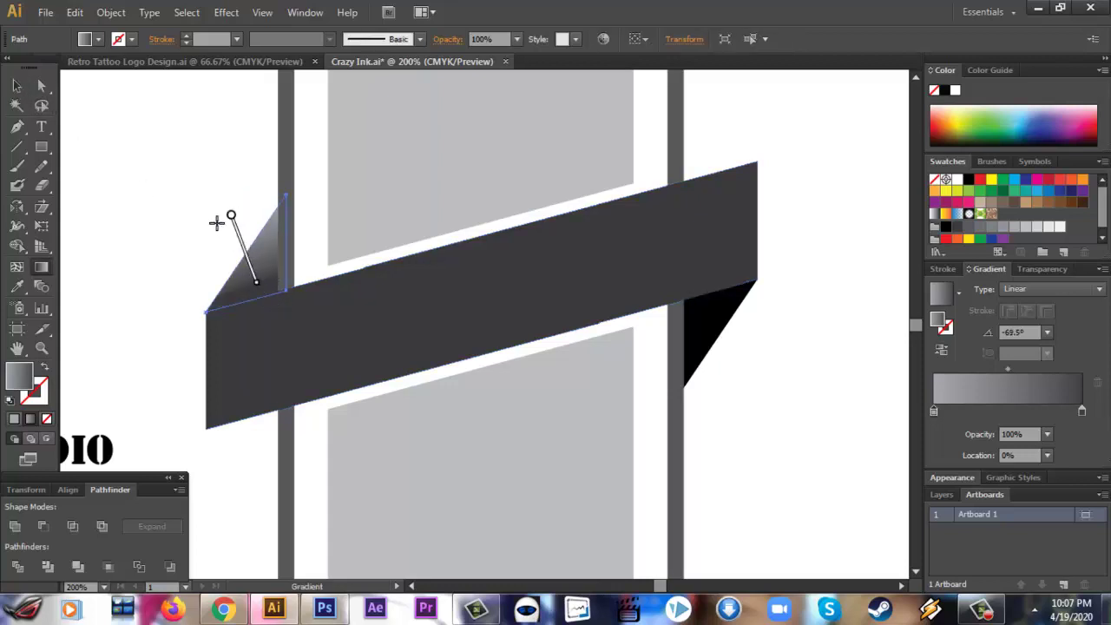
pyautogui.moveTo(206, 206); pyautogui.dragTo(278, 299)
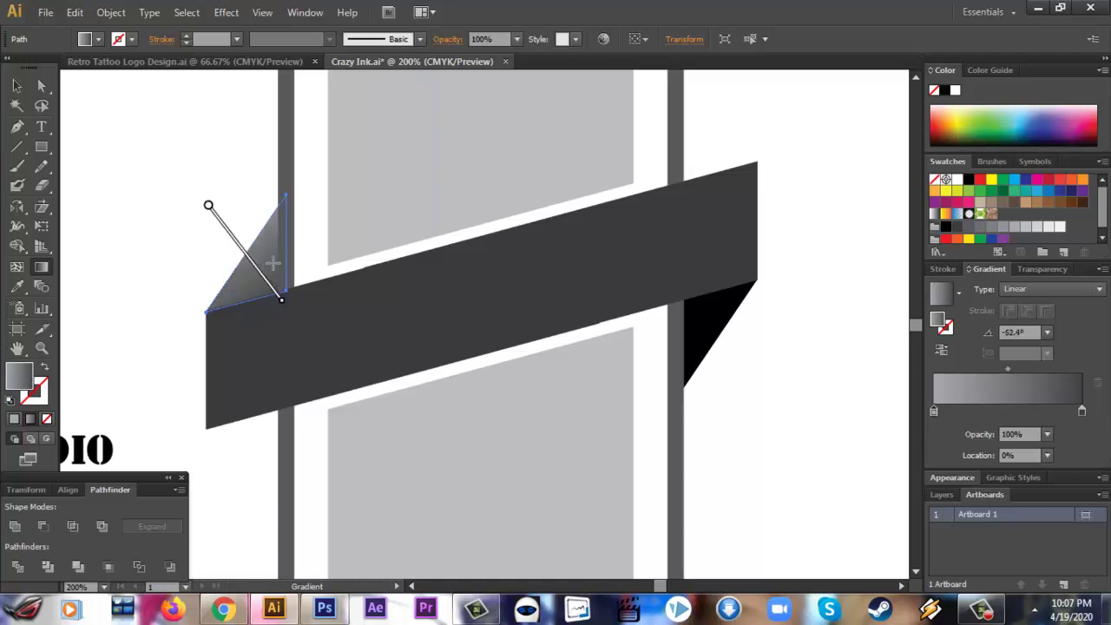
pyautogui.moveTo(228, 227); pyautogui.dragTo(282, 305)
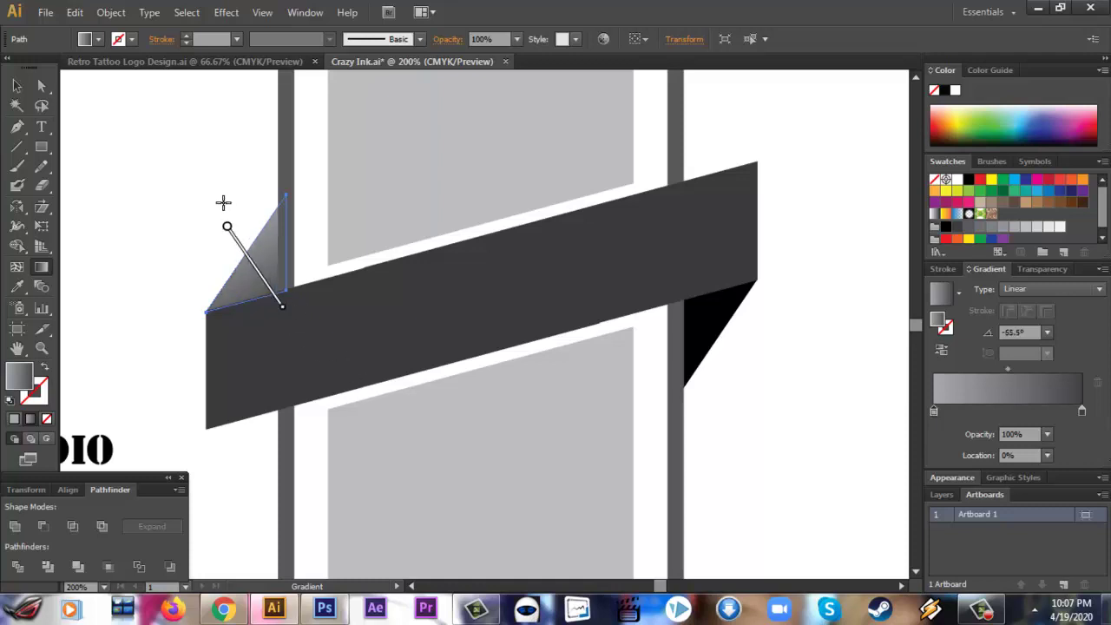
pyautogui.moveTo(201, 194); pyautogui.dragTo(274, 290)
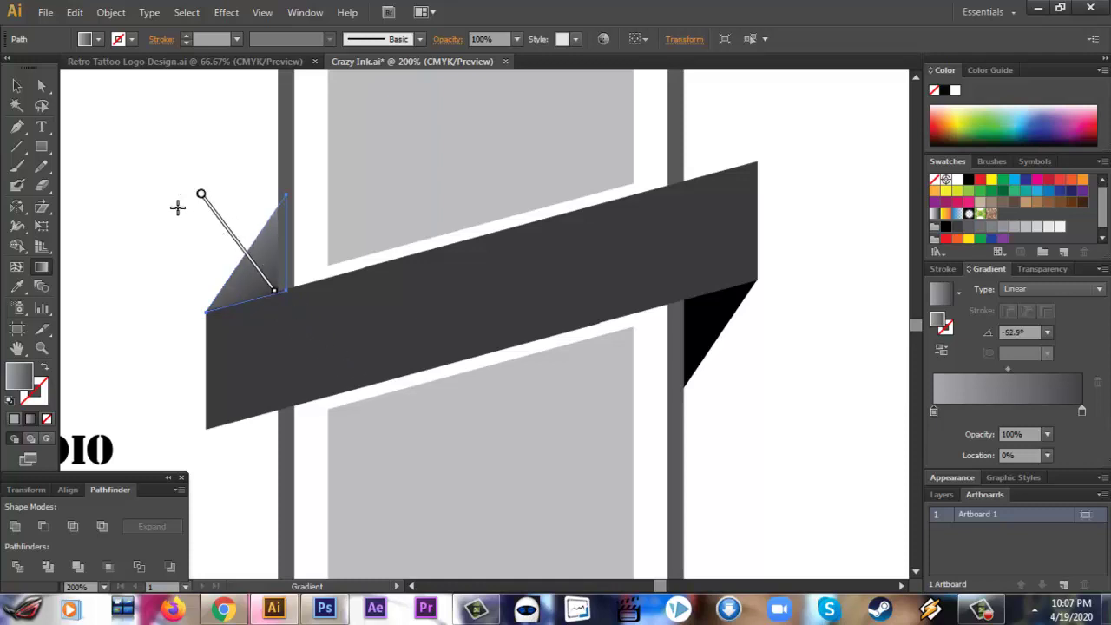
pyautogui.press('v')
pyautogui.click(113, 189)
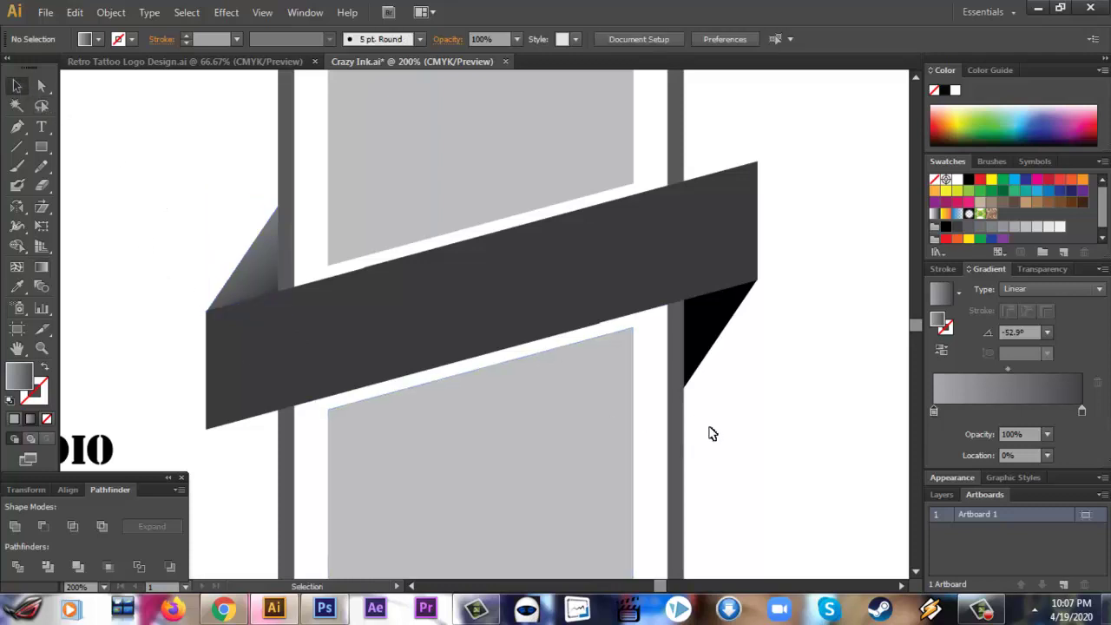
pyautogui.scroll(-2, 712, 434)
# Step: Copy the left fold's grey gradient onto the black right fold with the Eyedropper
pyautogui.click(708, 276)
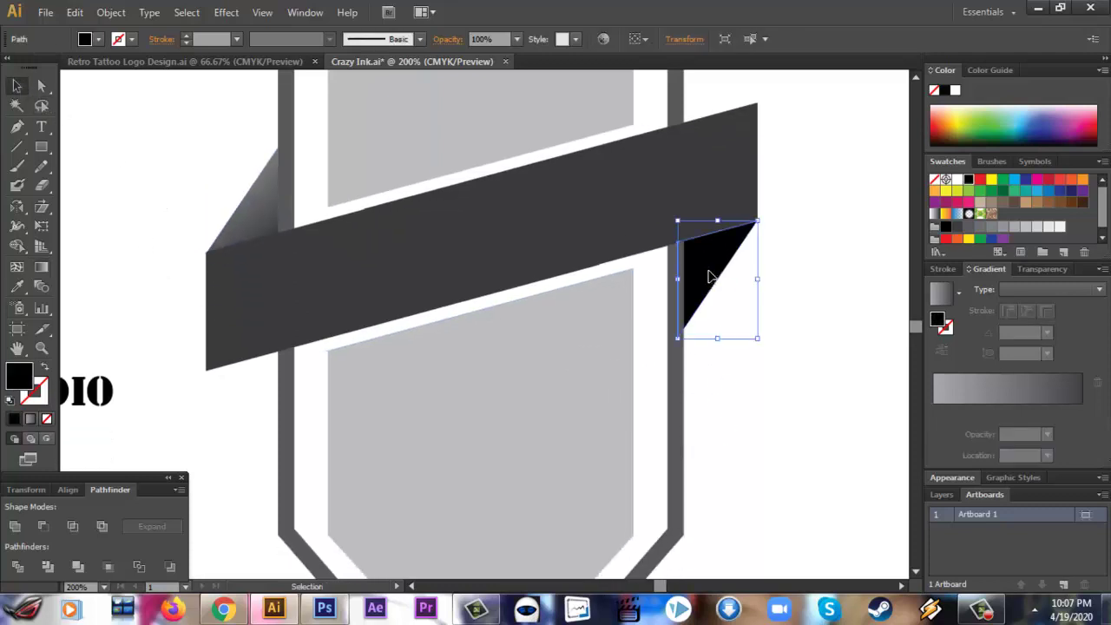
pyautogui.press('i')
pyautogui.click(265, 201)
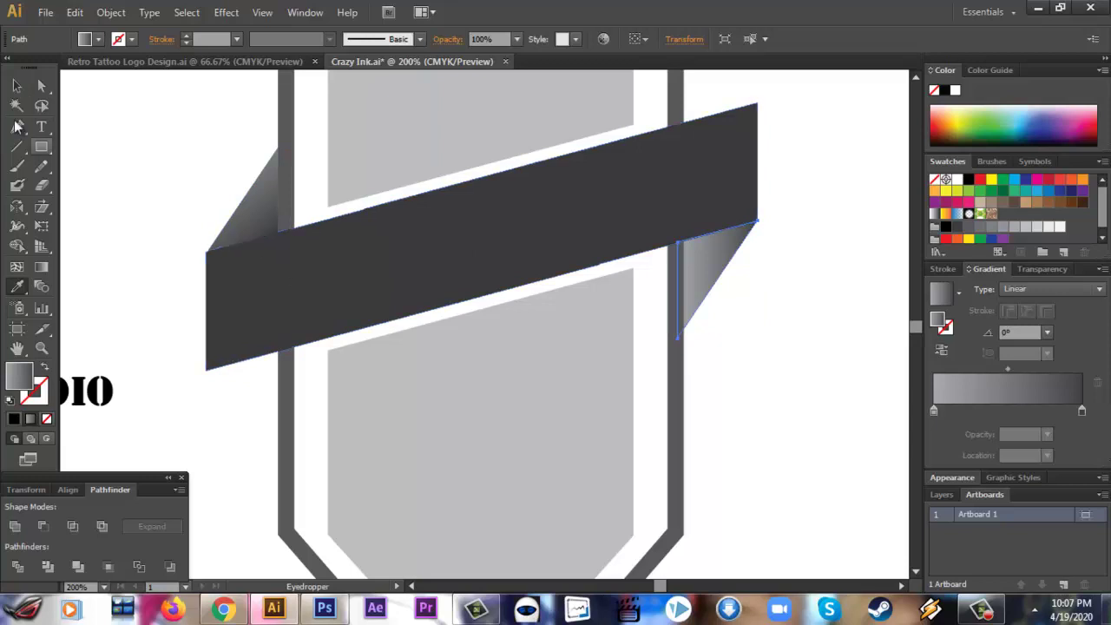
# Step: Angle the right fold's gradient toward its upper-left, about 134°, and compare with the left fold
pyautogui.click(15, 86)
pyautogui.press('g')
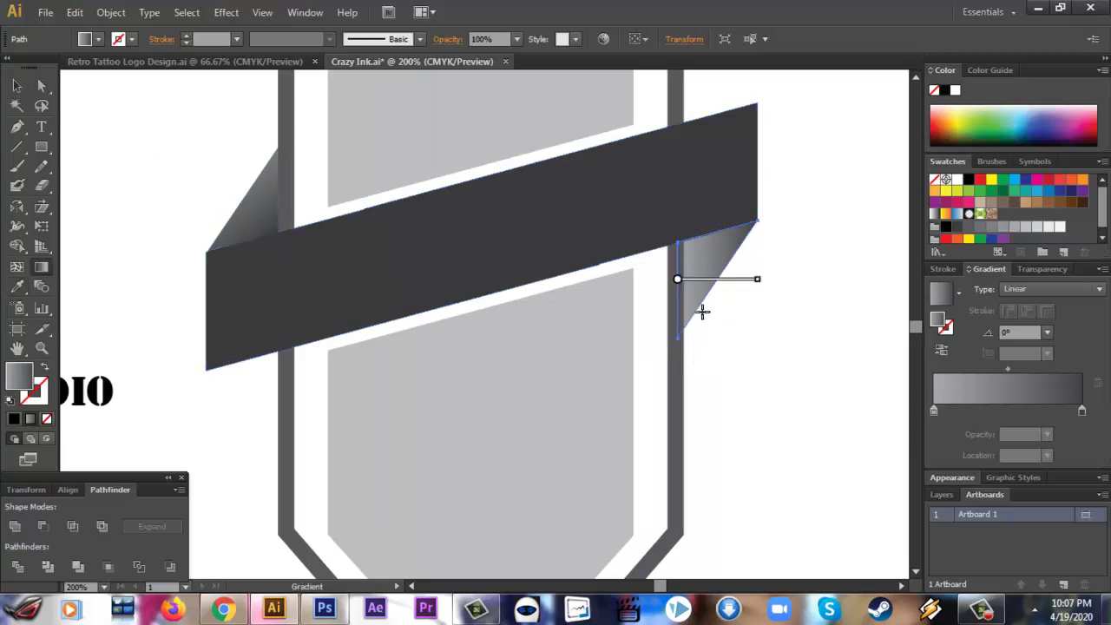
pyautogui.moveTo(699, 233); pyautogui.dragTo(722, 310)
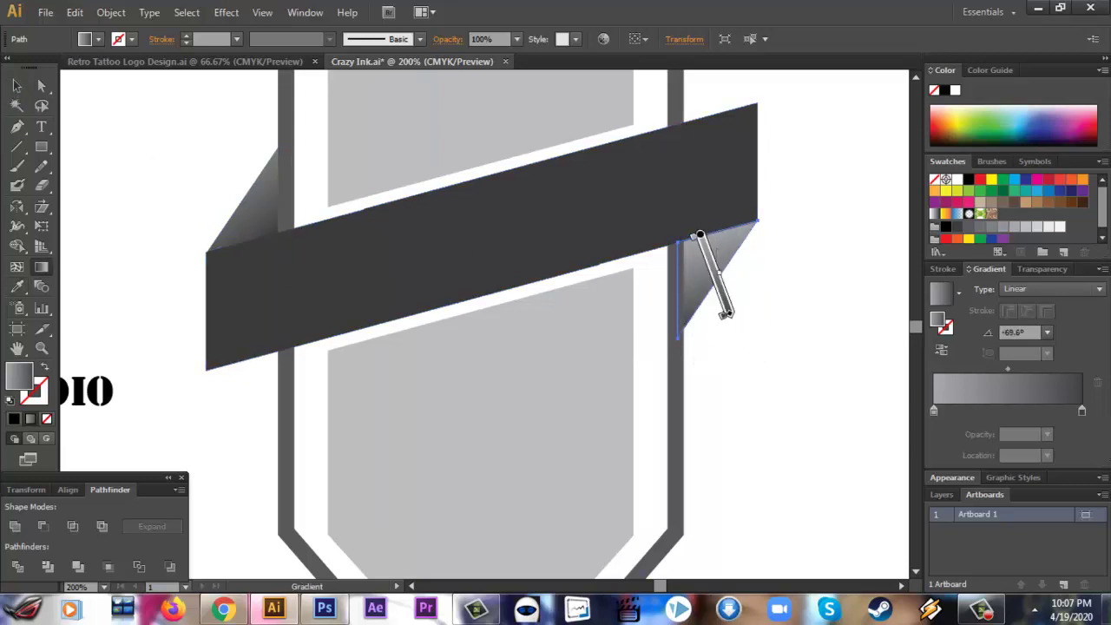
pyautogui.moveTo(687, 202); pyautogui.dragTo(705, 252)
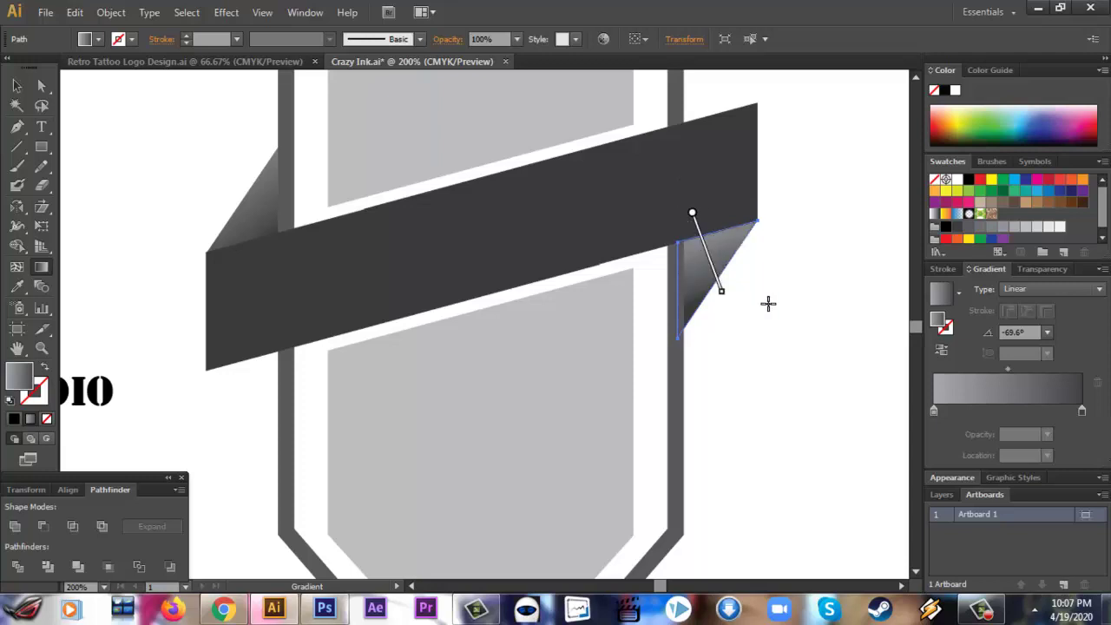
pyautogui.moveTo(728, 302); pyautogui.dragTo(681, 209)
pyautogui.moveTo(734, 299); pyautogui.dragTo(690, 246)
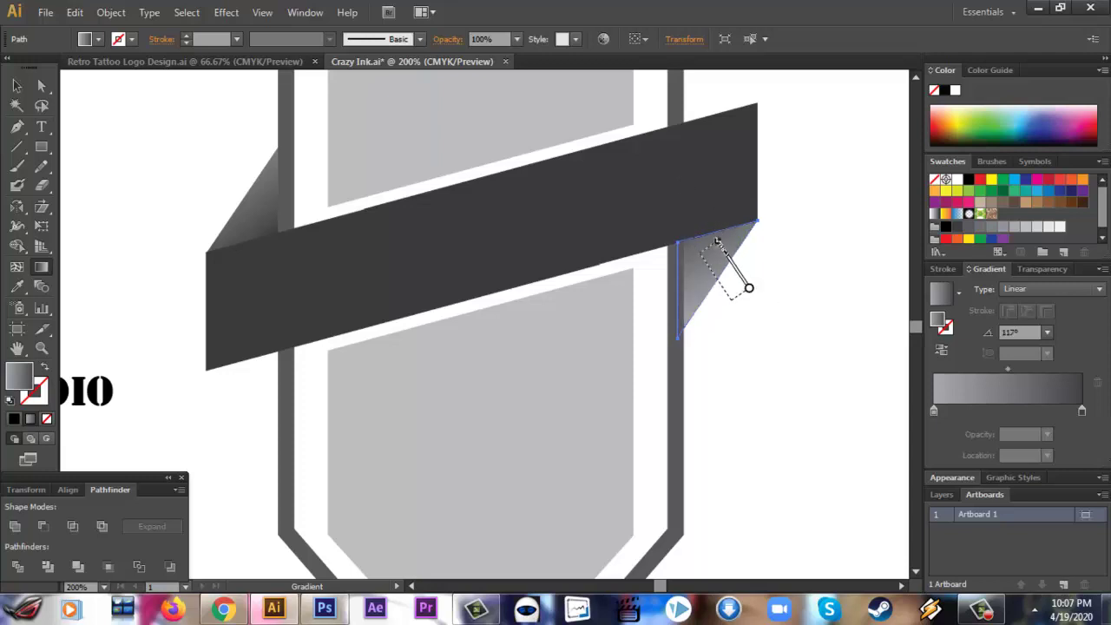
pyautogui.moveTo(777, 333); pyautogui.dragTo(709, 240)
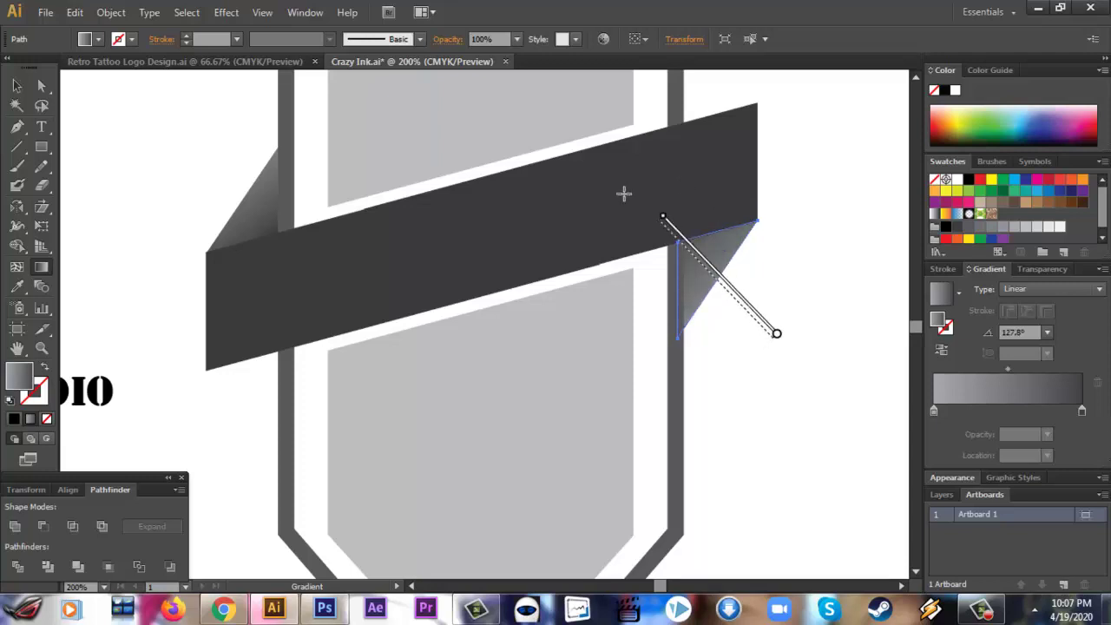
pyautogui.moveTo(764, 295)
pyautogui.mouseDown()
pyautogui.moveTo(726, 265)
pyautogui.moveTo(687, 257)
pyautogui.mouseUp()
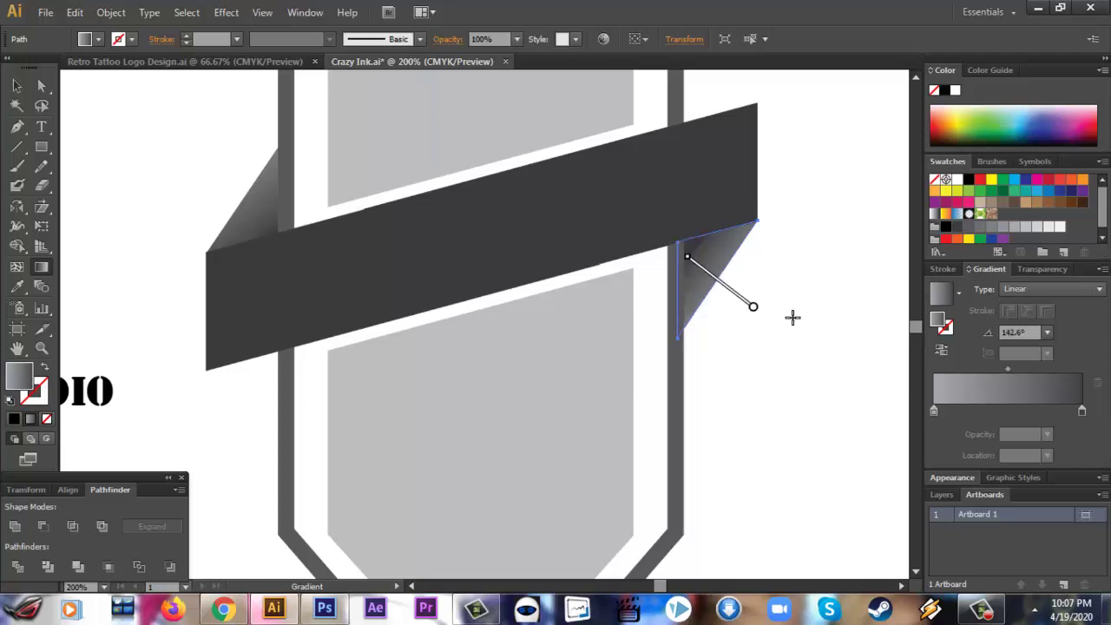
pyautogui.moveTo(801, 344)
pyautogui.mouseDown()
pyautogui.moveTo(717, 261)
pyautogui.moveTo(675, 240)
pyautogui.mouseUp()
pyautogui.click(16, 85)
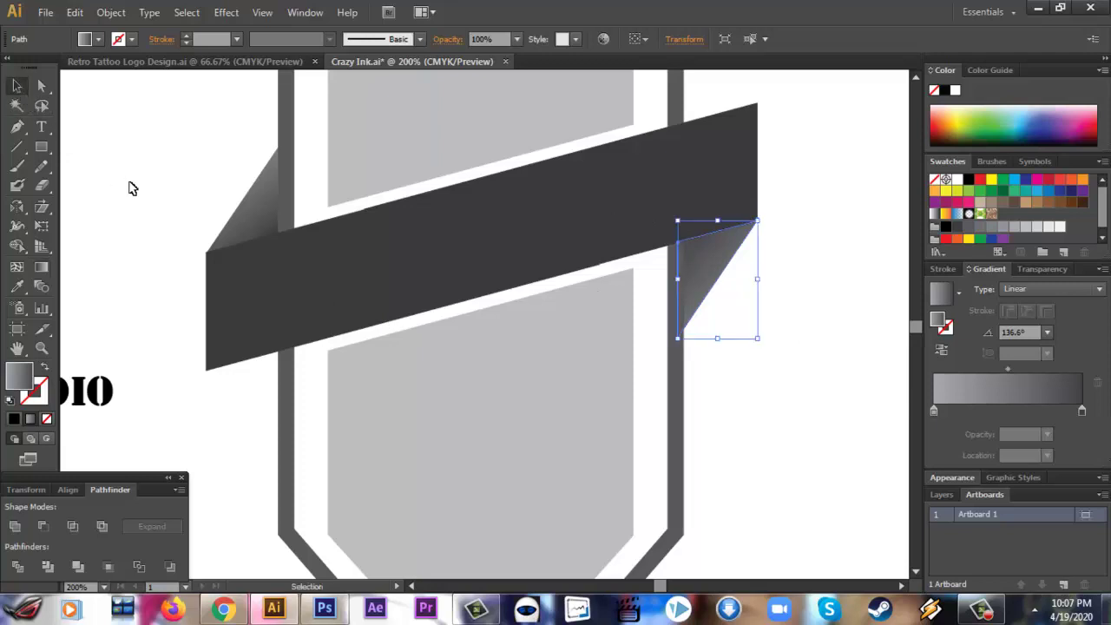
pyautogui.click(129, 185)
pyautogui.click(265, 229)
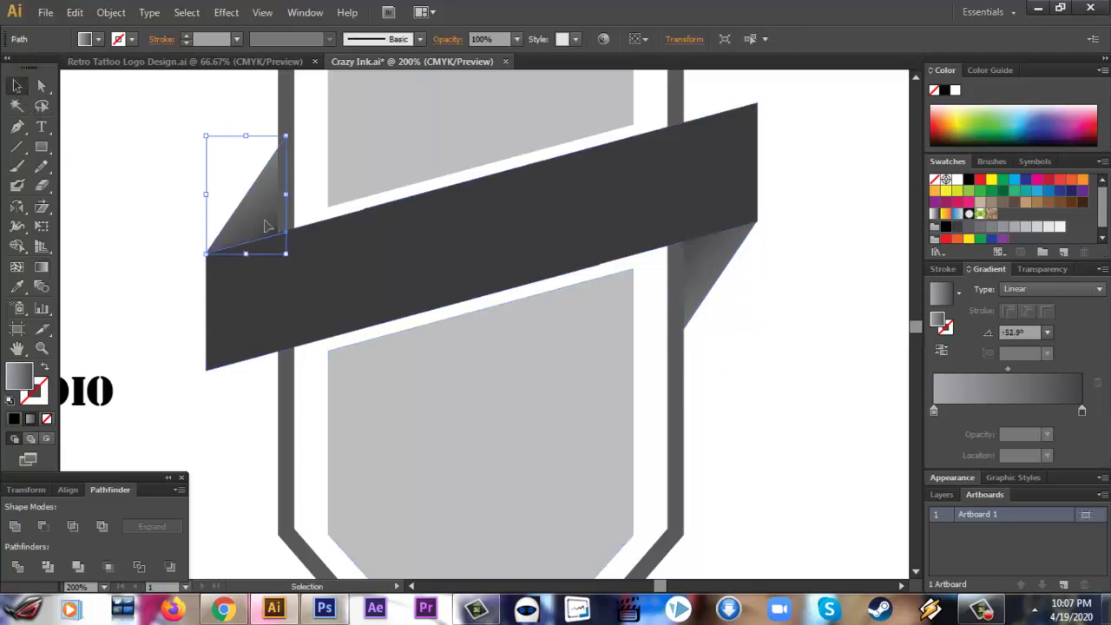
pyautogui.click(777, 405)
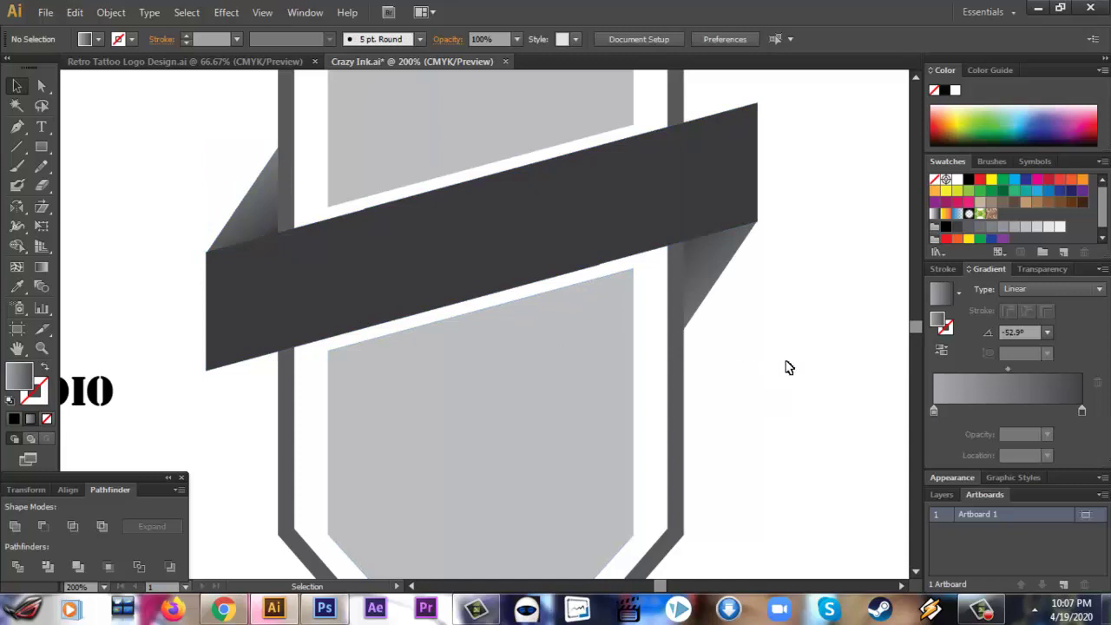
# Step: Shorten the right fold's gradient and set it to about 143°
pyautogui.press('g')
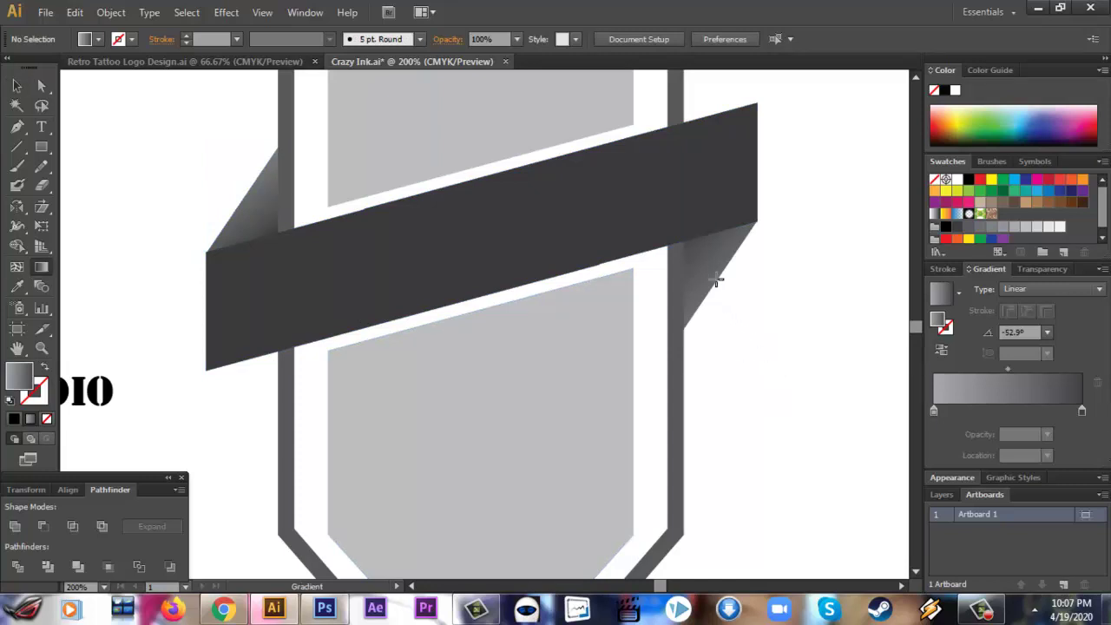
pyautogui.click(17, 85)
pyautogui.click(721, 278)
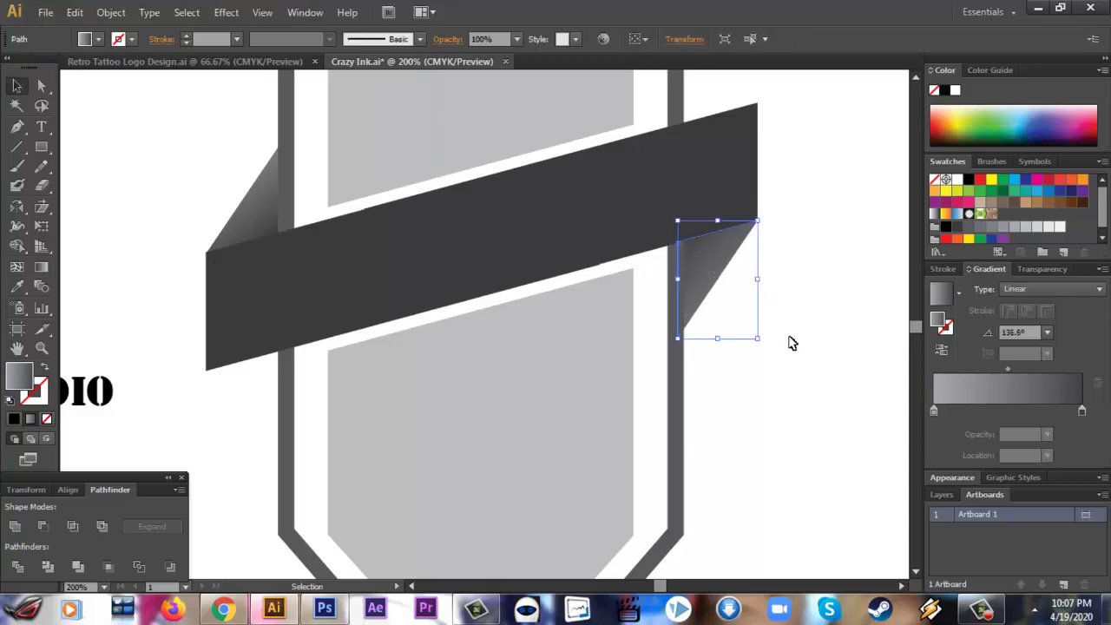
pyautogui.press('g')
pyautogui.moveTo(688, 241); pyautogui.dragTo(738, 307)
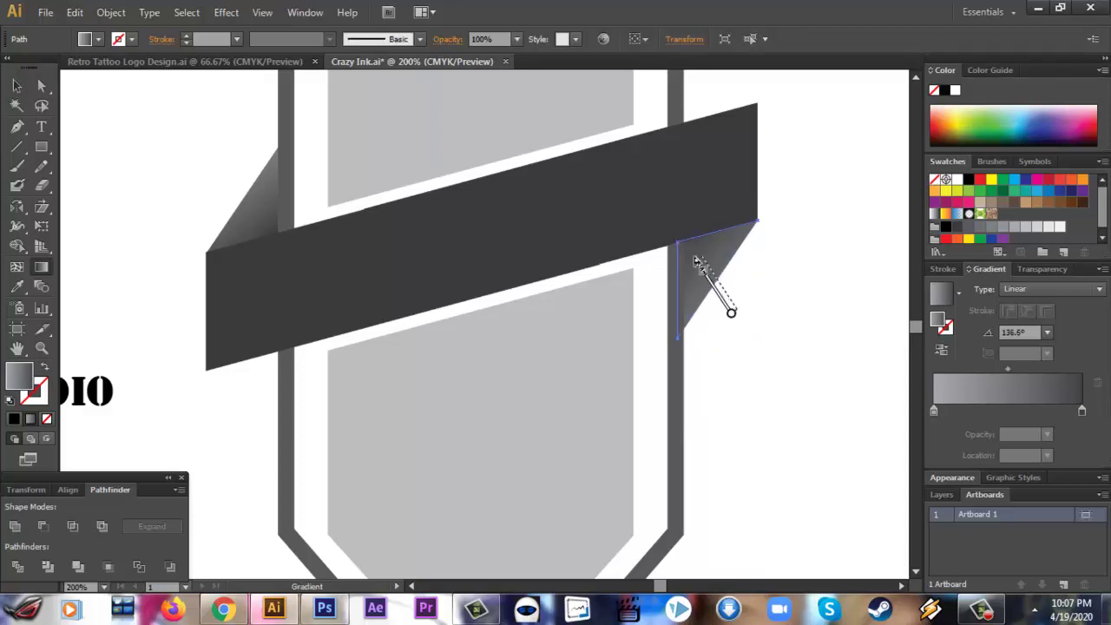
pyautogui.moveTo(682, 252); pyautogui.dragTo(751, 305)
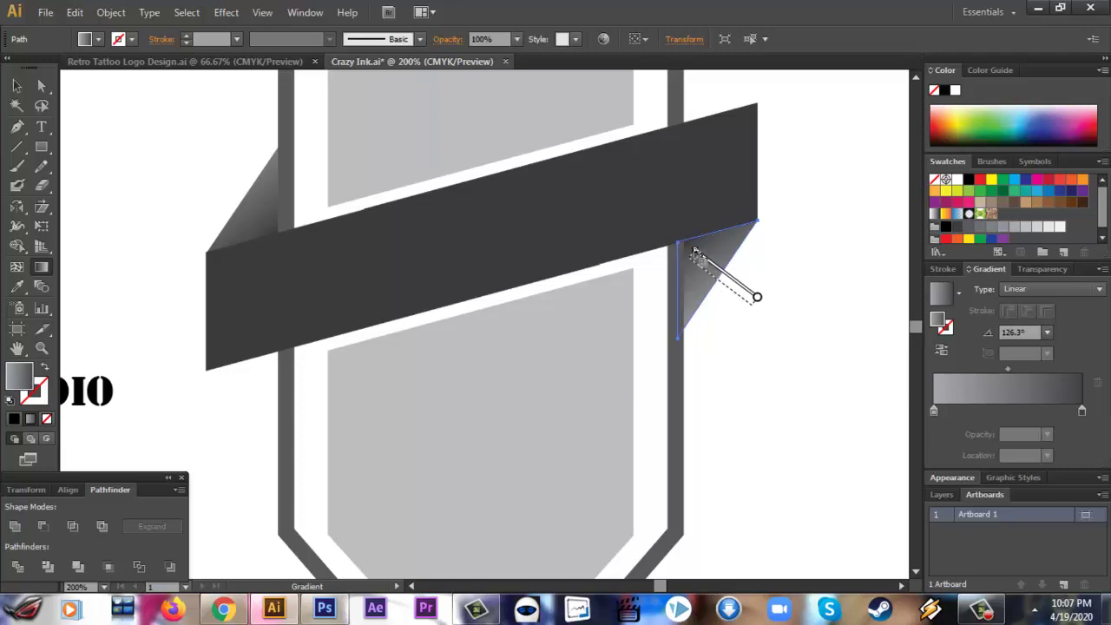
pyautogui.click(17, 86)
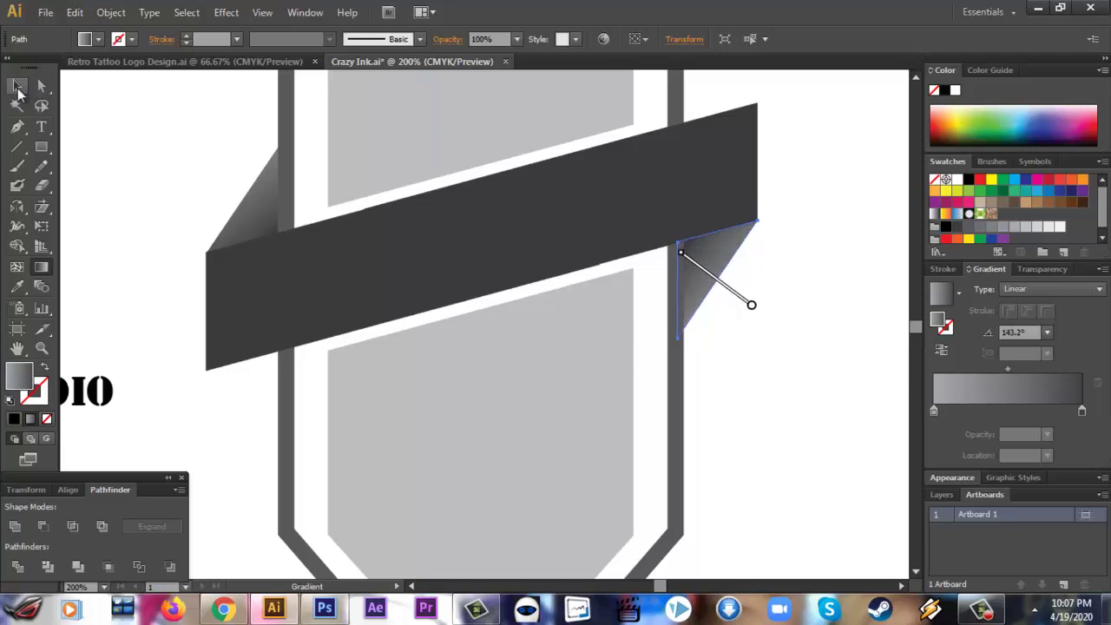
pyautogui.click(136, 148)
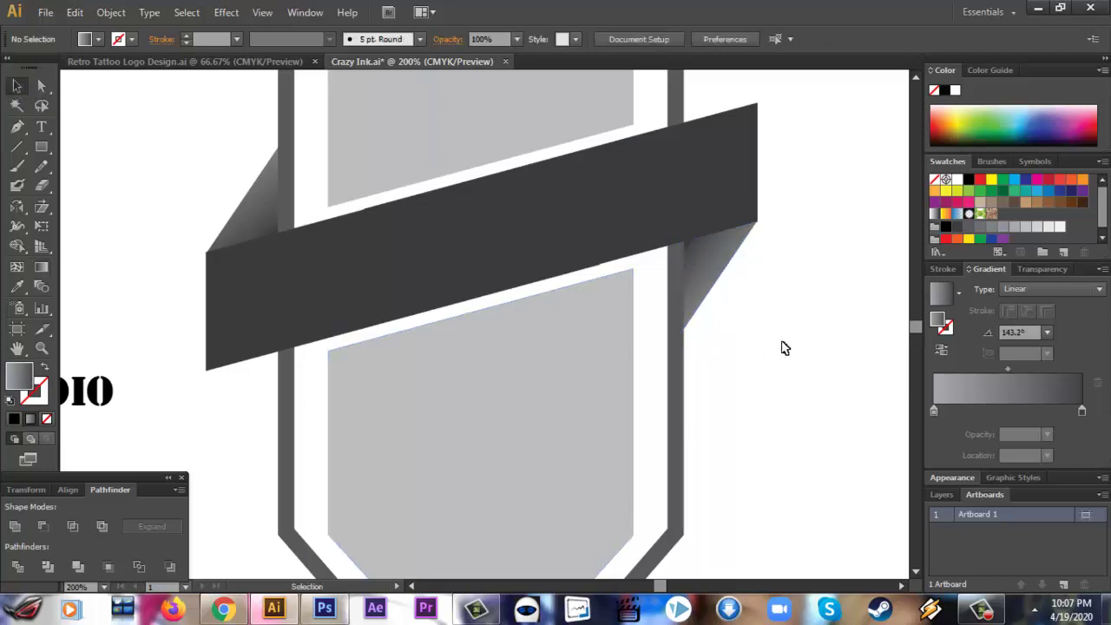
# Step: Zoom out to 150% and move TATTOO STUDIO to the right of the badge
pyautogui.scroll(-1, 766, 374)
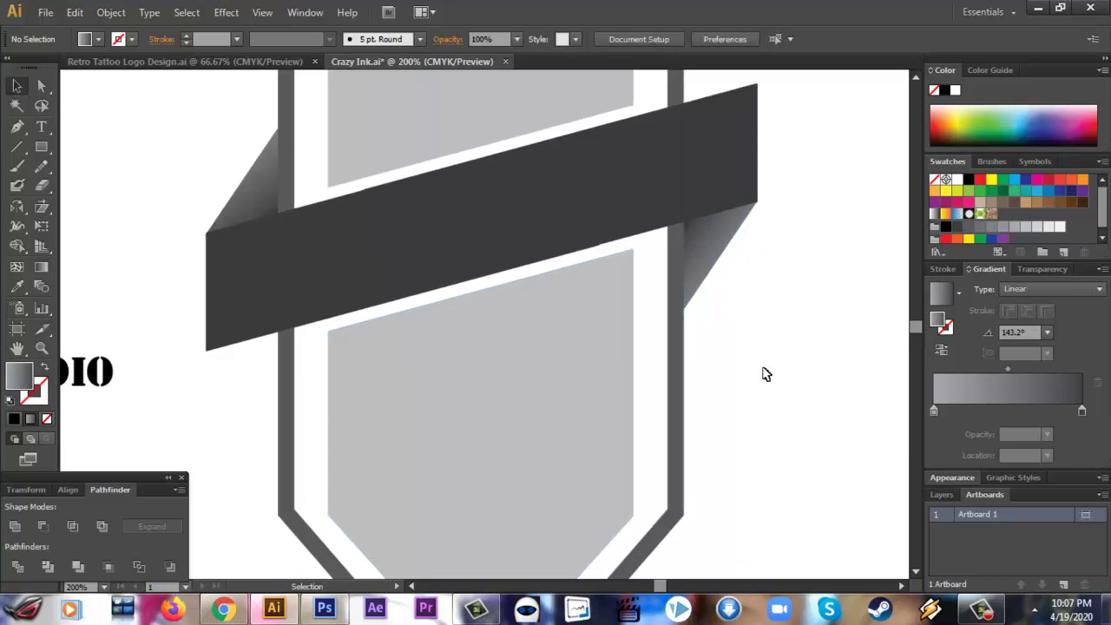
pyautogui.scroll(1, 766, 374)
pyautogui.scroll(-1, 765, 374)
pyautogui.scroll(-2, 766, 374)
pyautogui.scroll(-3, 766, 374)
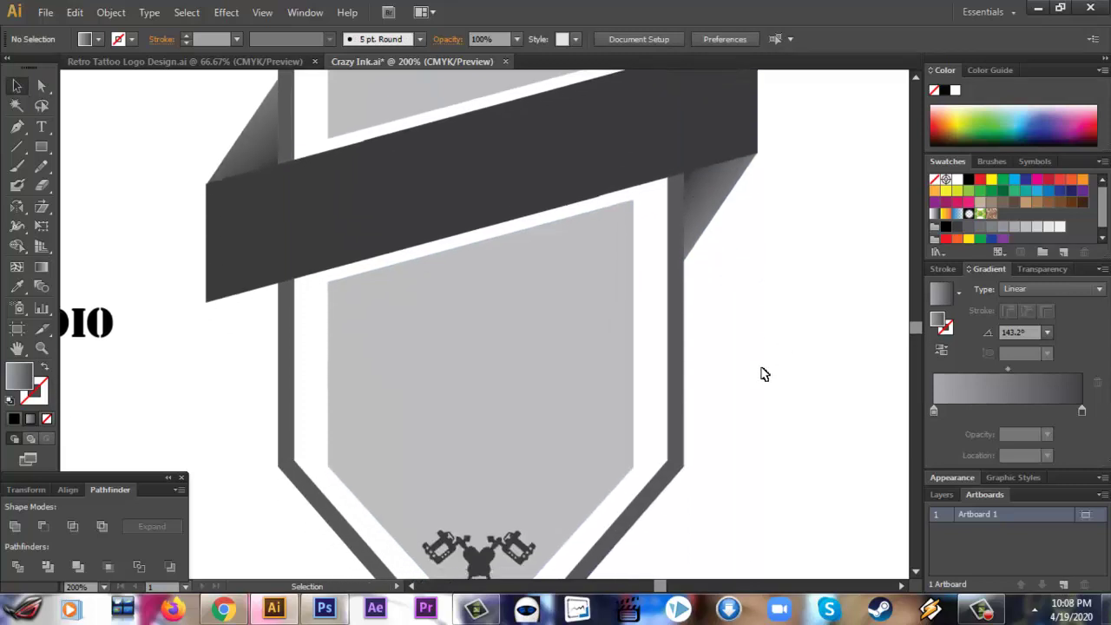
pyautogui.hotkey('ctrl', '-')
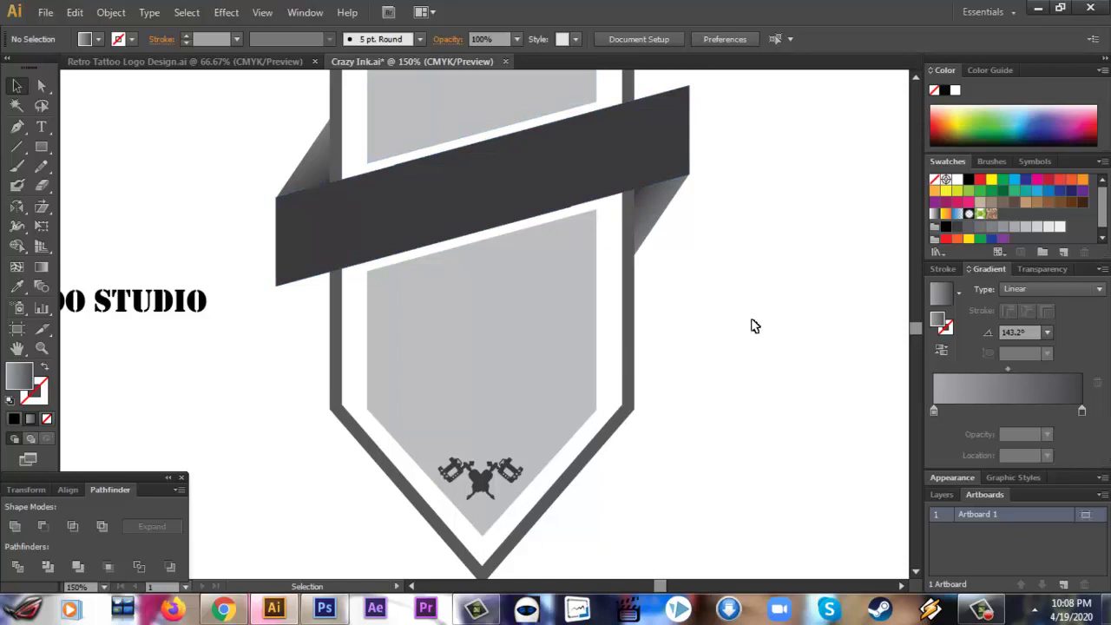
pyautogui.moveTo(173, 306); pyautogui.dragTo(855, 321)
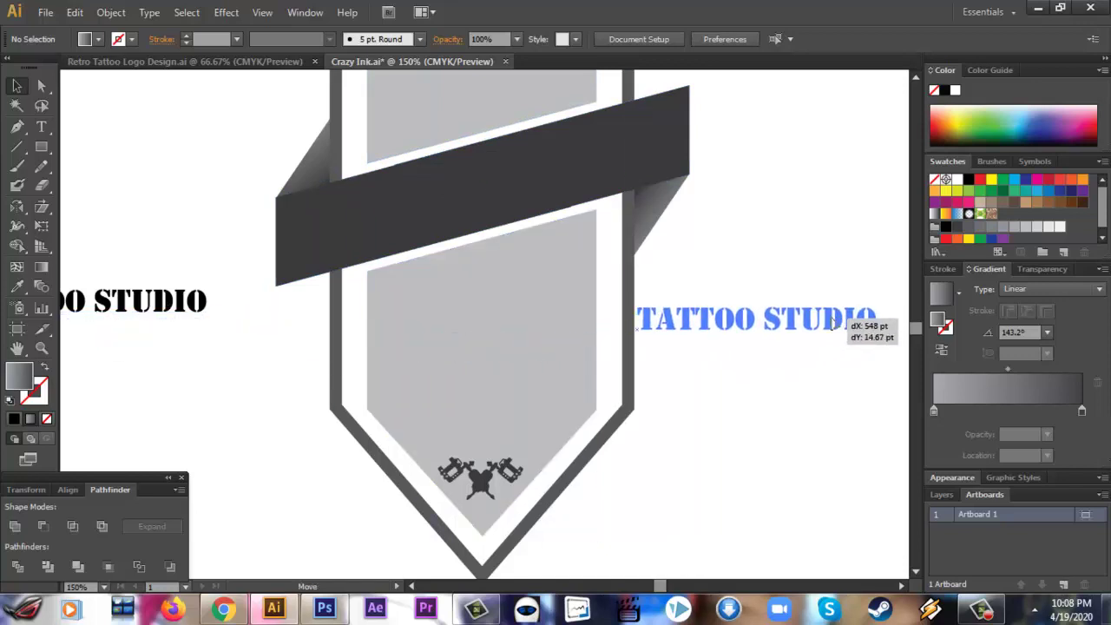
pyautogui.moveTo(768, 321); pyautogui.dragTo(772, 321)
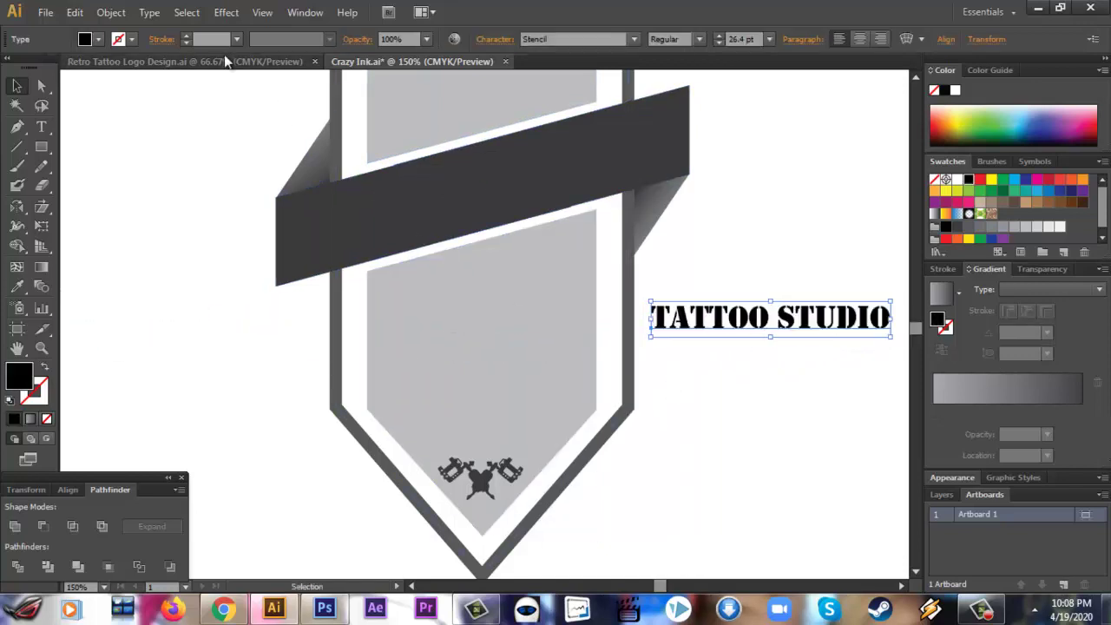
# Step: Change the TATTOO STUDIO font to Mesquite Std Medium
pyautogui.click(981, 608)
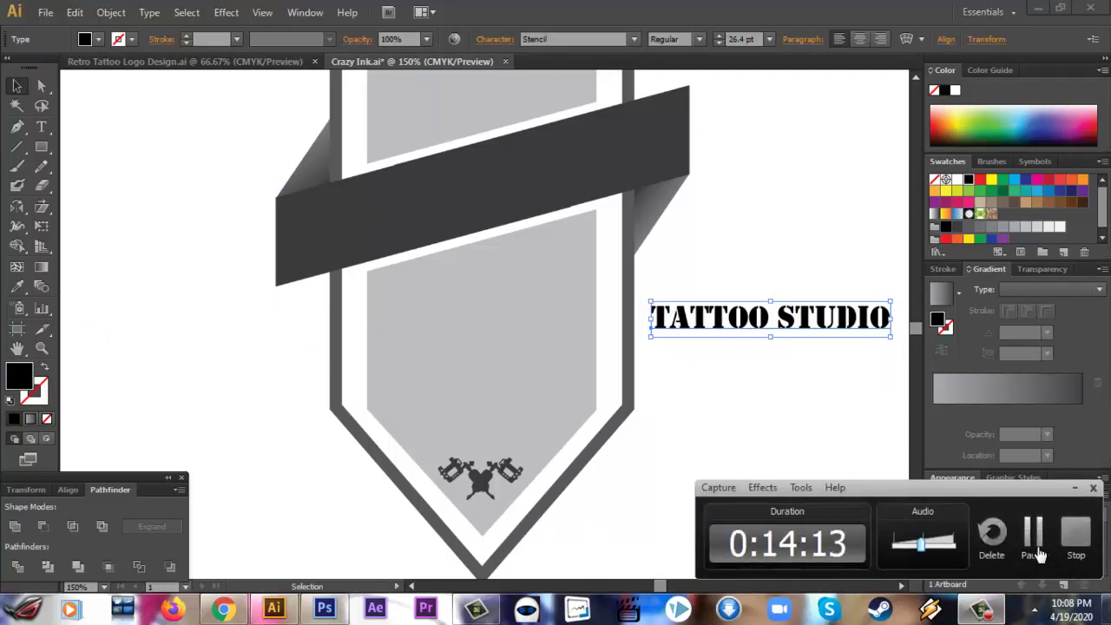
pyautogui.click(1035, 543)
pyautogui.click(980, 607)
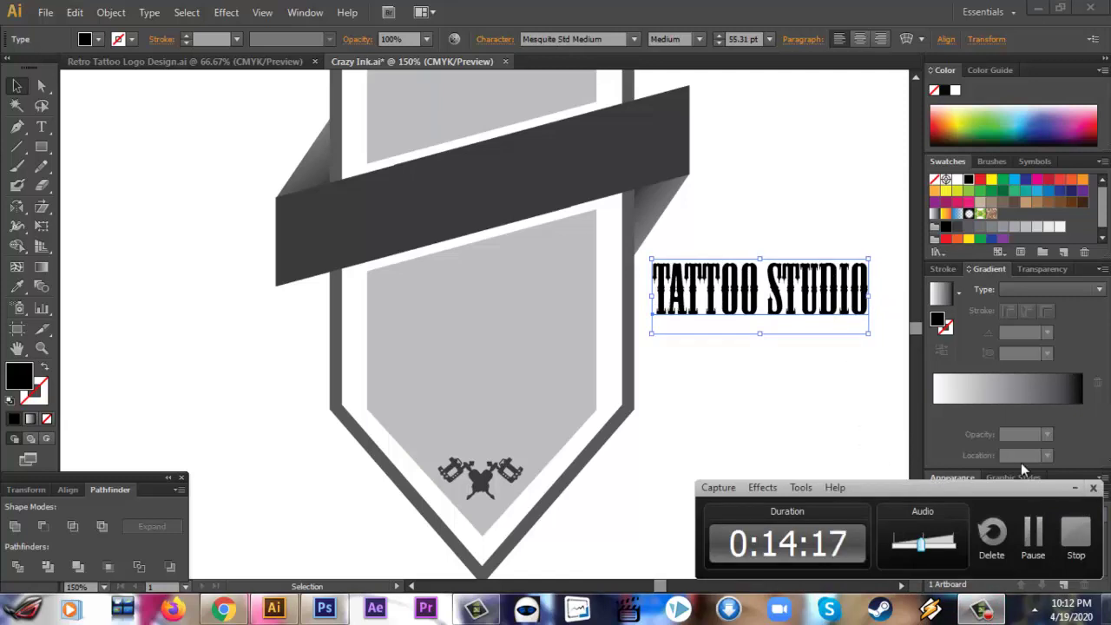
# Step: Shear TATTOO STUDIO upward and move it onto the dark banner
pyautogui.click(1074, 488)
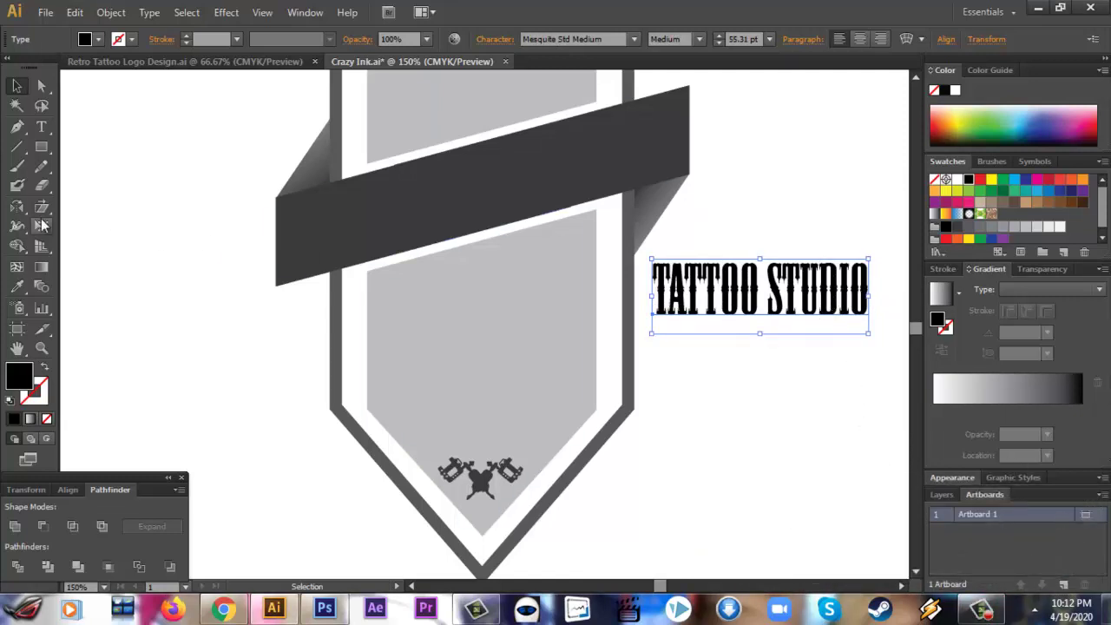
pyautogui.moveTo(41, 207); pyautogui.dragTo(102, 219)
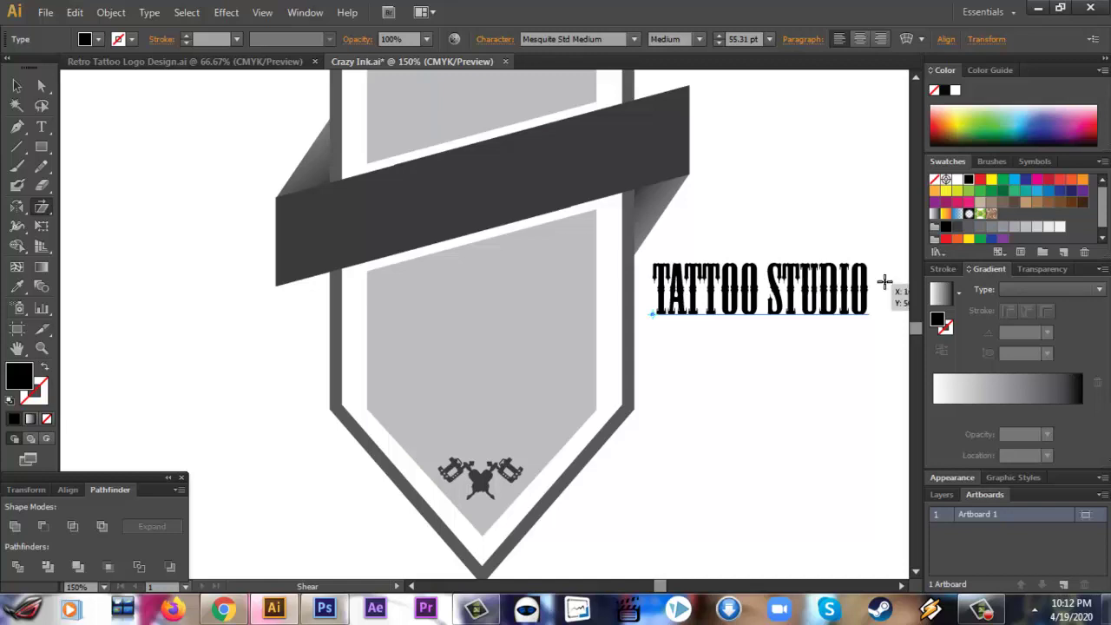
pyautogui.moveTo(883, 291)
pyautogui.mouseDown()
pyautogui.moveTo(866, 224)
pyautogui.moveTo(866, 235)
pyautogui.mouseUp()
pyautogui.click(17, 85)
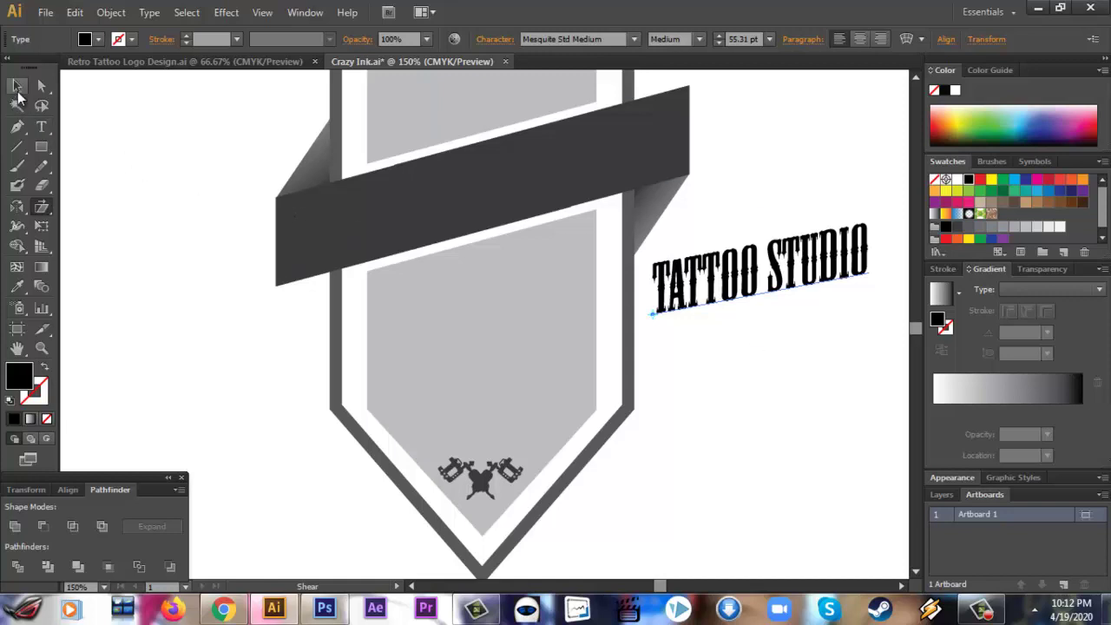
pyautogui.moveTo(775, 288); pyautogui.dragTo(478, 201)
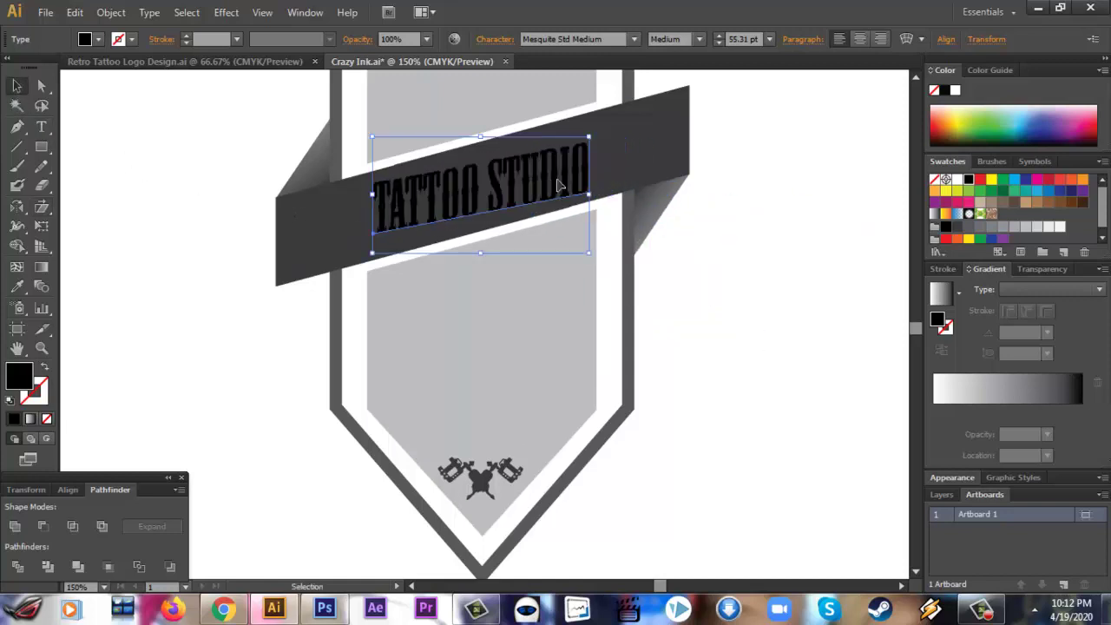
# Step: Shear the text further from its lower-left so it matches the banner's slant
pyautogui.moveTo(41, 206); pyautogui.dragTo(112, 226)
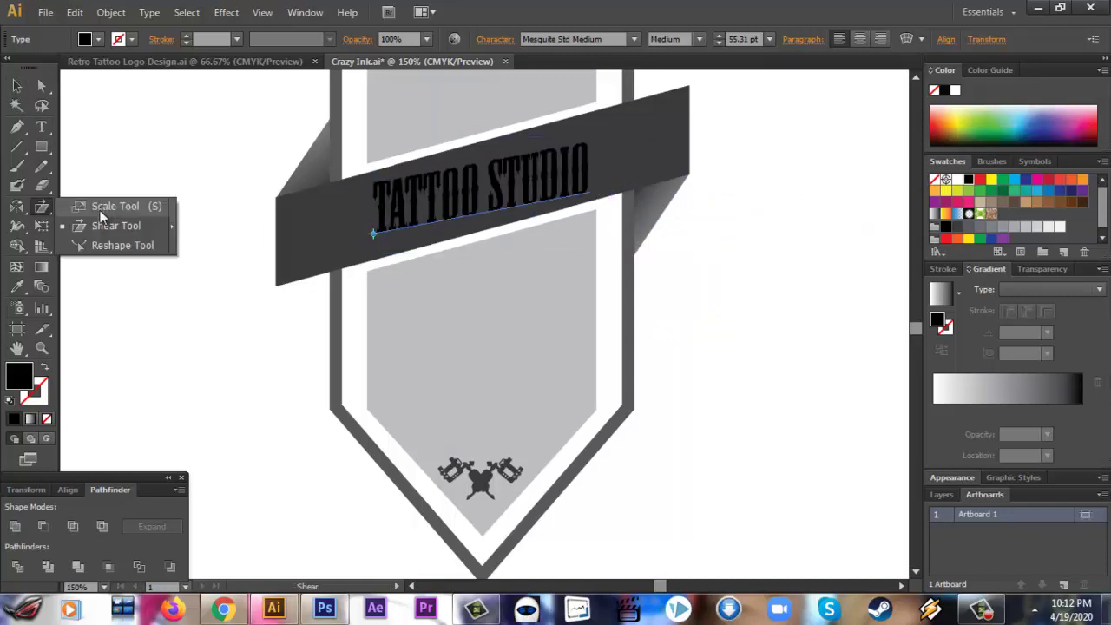
pyautogui.click(374, 232)
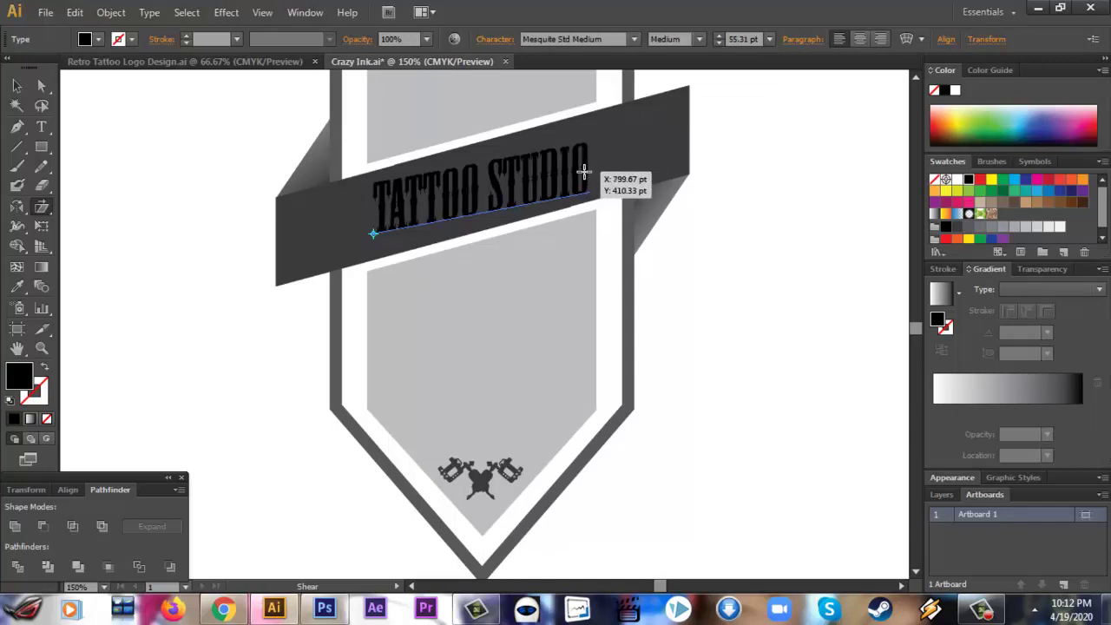
pyautogui.moveTo(582, 174); pyautogui.dragTo(588, 160)
pyautogui.click(17, 85)
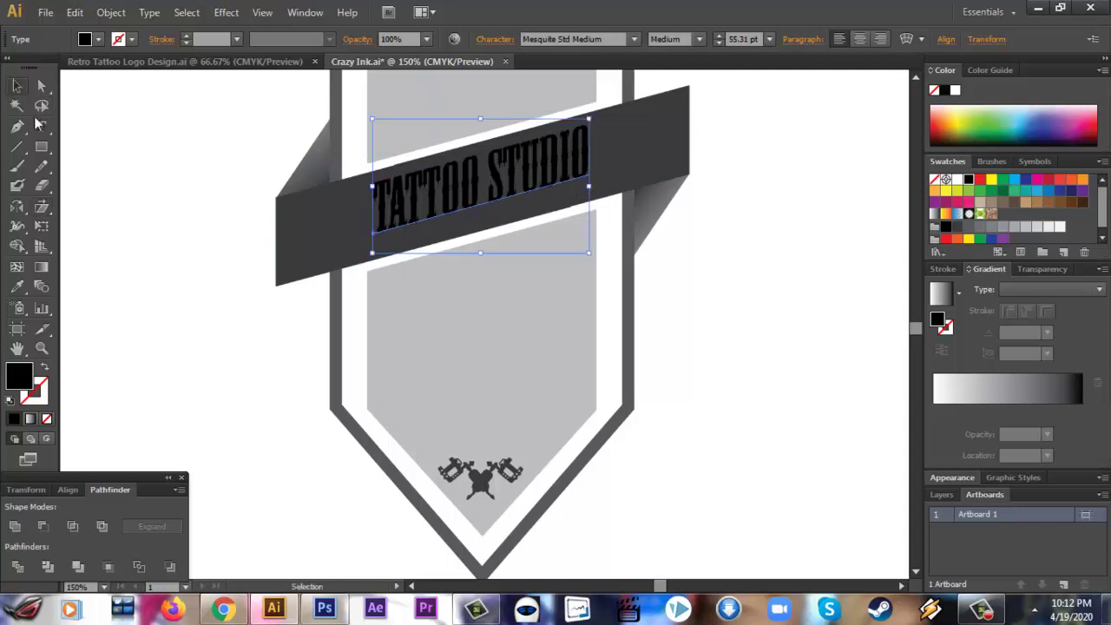
pyautogui.click(385, 248)
pyautogui.click(423, 200)
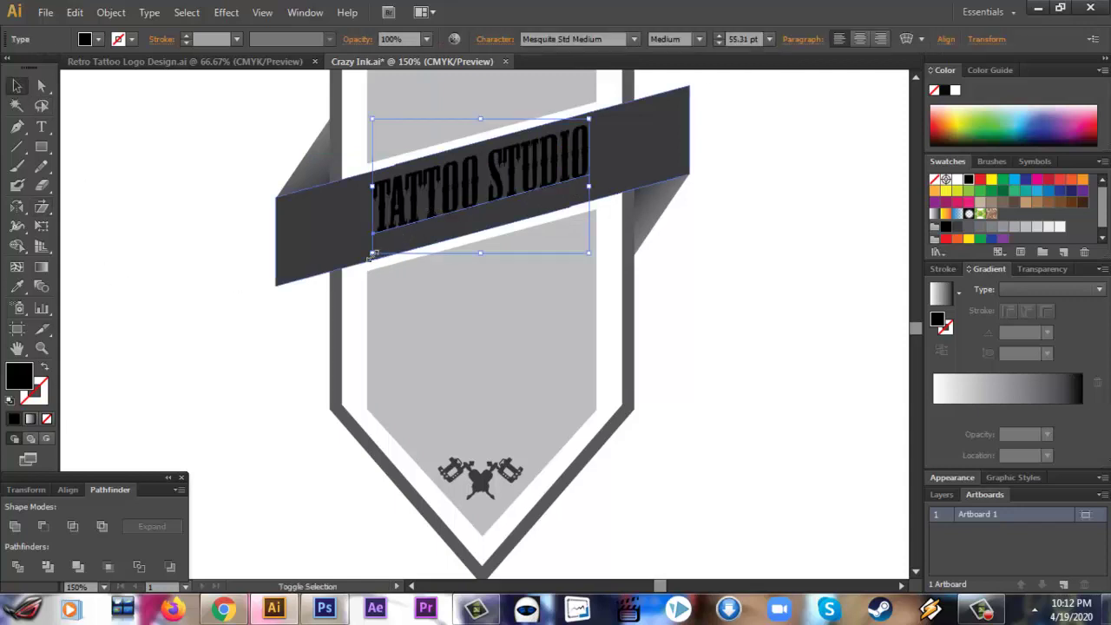
# Step: Scale TATTOO STUDIO up to 72.56 pt so it spans the banner
pyautogui.moveTo(372, 252); pyautogui.dragTo(303, 292)
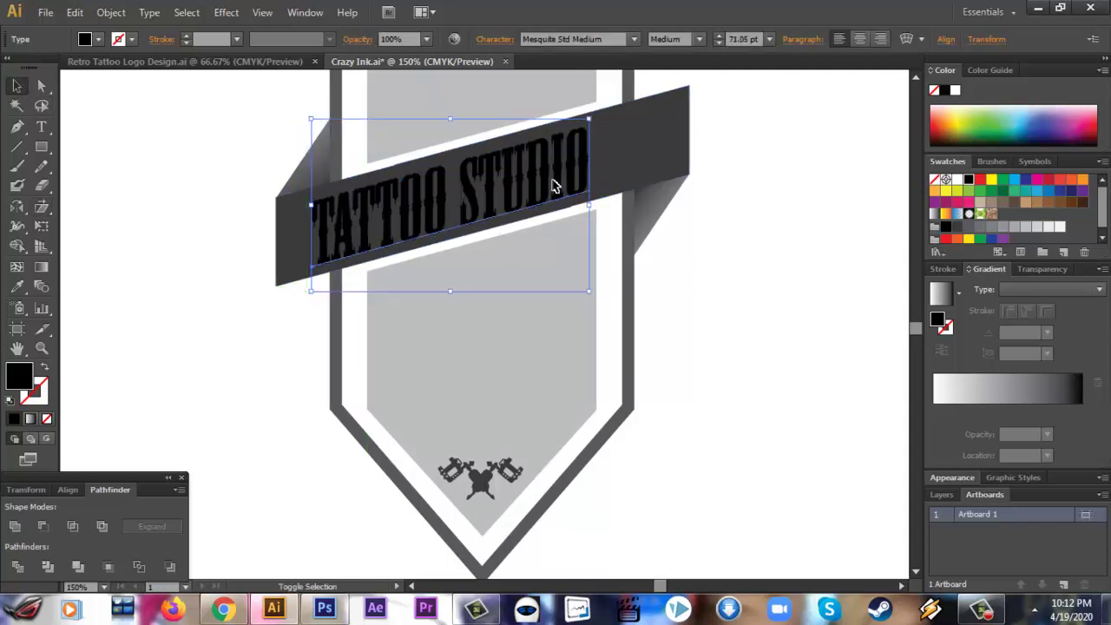
pyautogui.moveTo(590, 118); pyautogui.dragTo(605, 109)
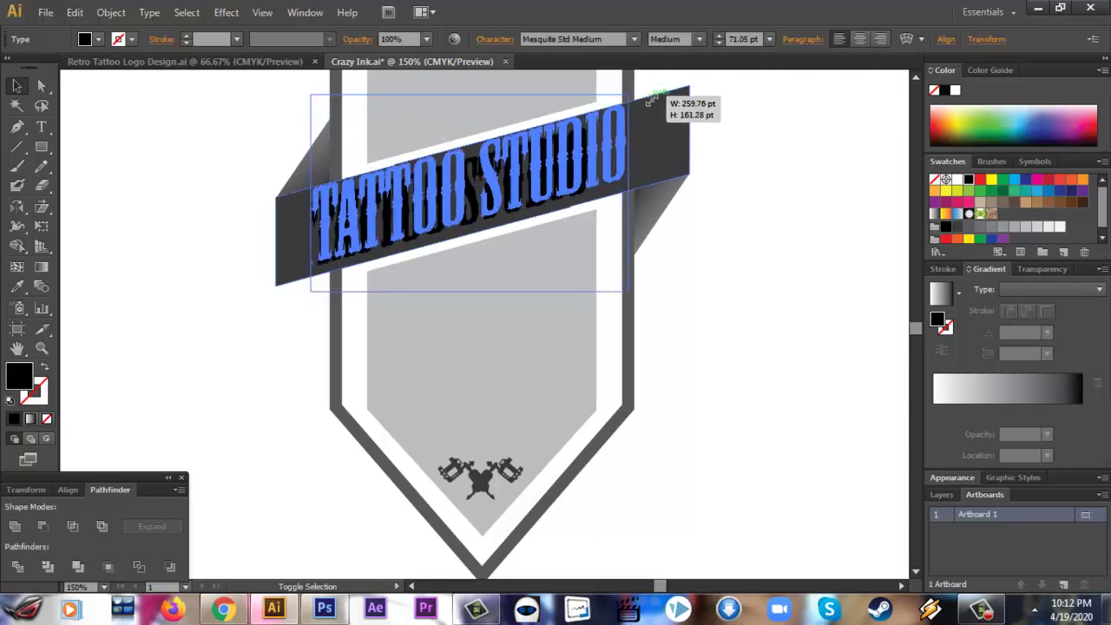
pyautogui.moveTo(549, 164); pyautogui.dragTo(566, 162)
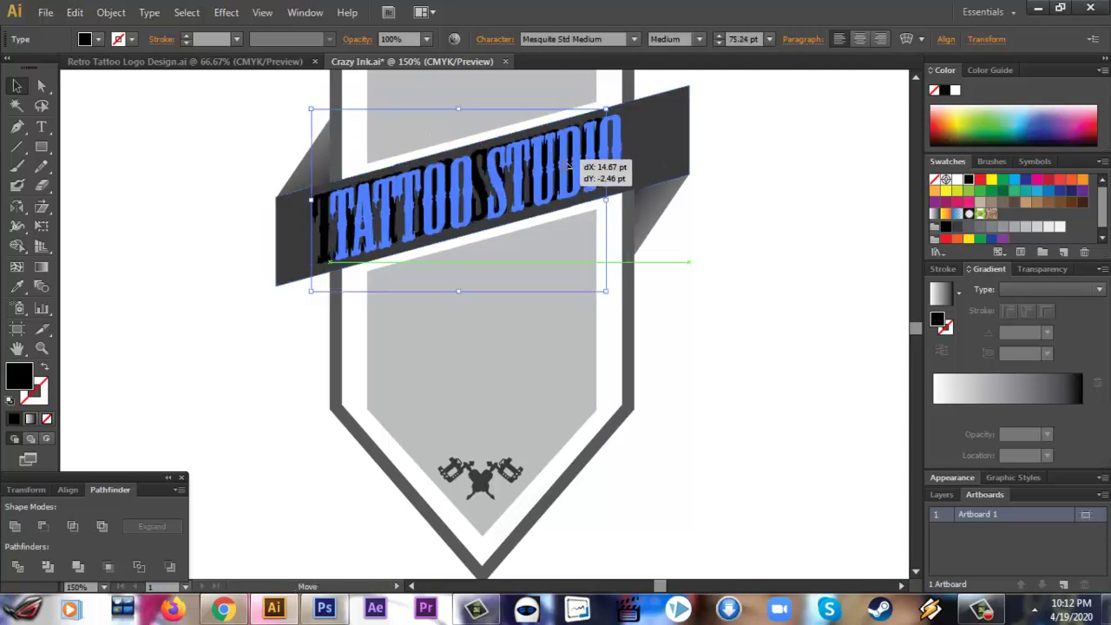
pyautogui.click(751, 280)
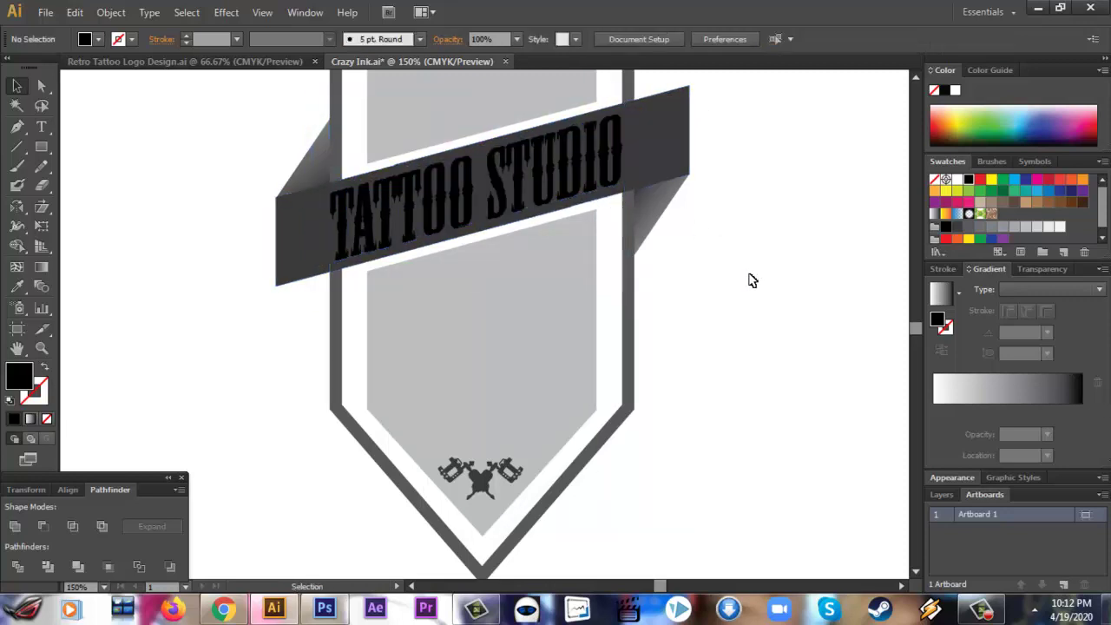
pyautogui.click(581, 180)
pyautogui.moveTo(615, 280); pyautogui.dragTo(614, 280)
pyautogui.moveTo(516, 184); pyautogui.dragTo(516, 189)
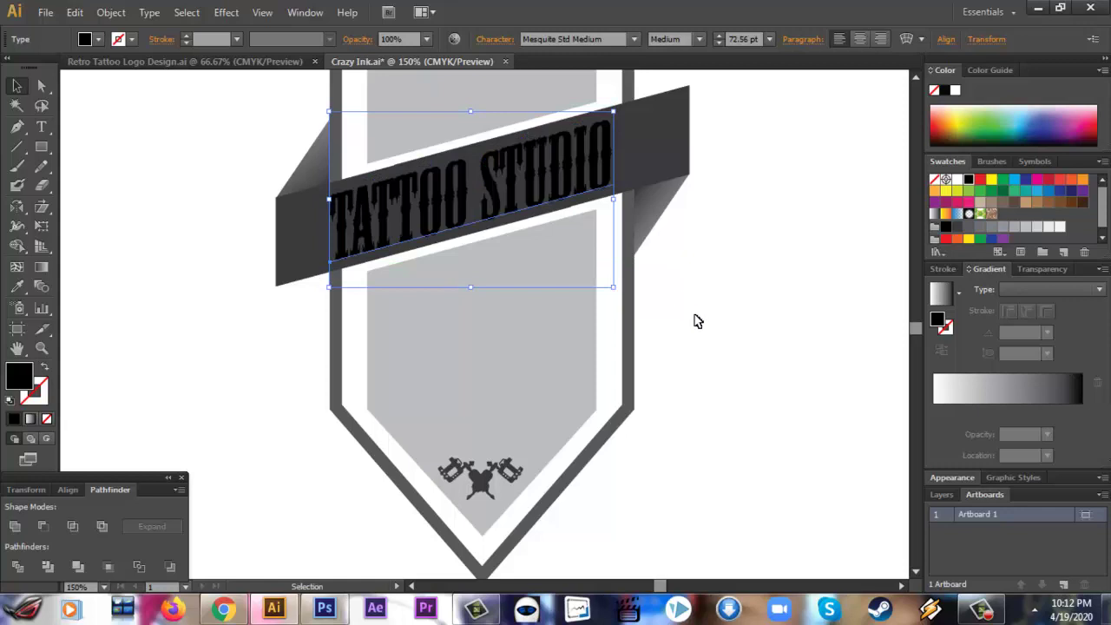
# Step: Nudge the text up and right with the arrow keys to sit within the banner
pyautogui.press('Up')
pyautogui.press('Right')
pyautogui.press('Right')
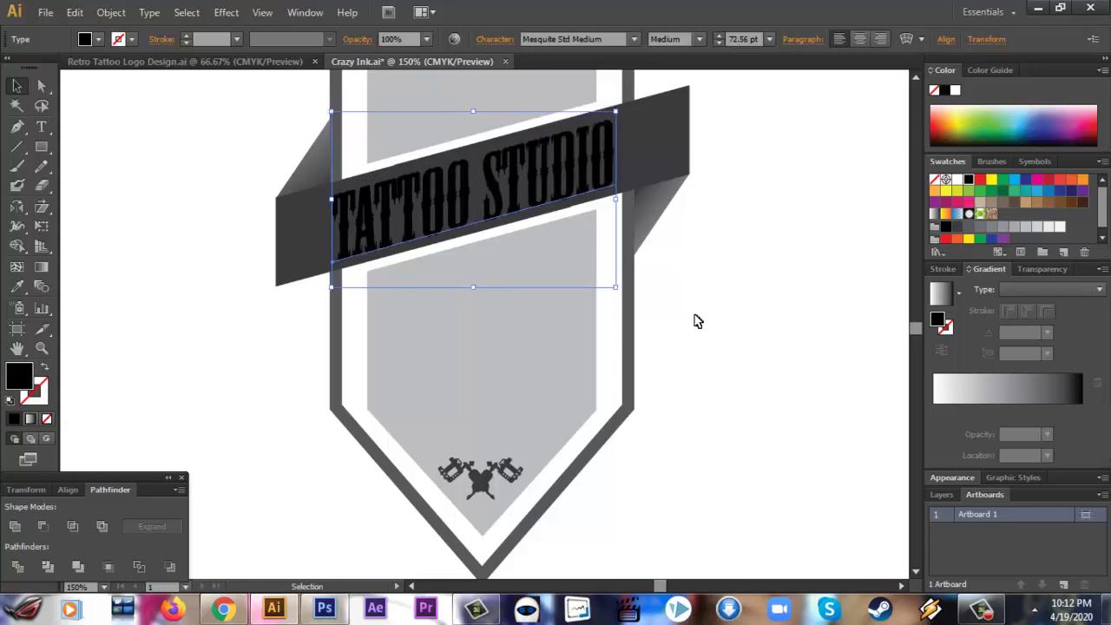
pyautogui.press('Right')
pyautogui.press('Up')
pyautogui.click(721, 317)
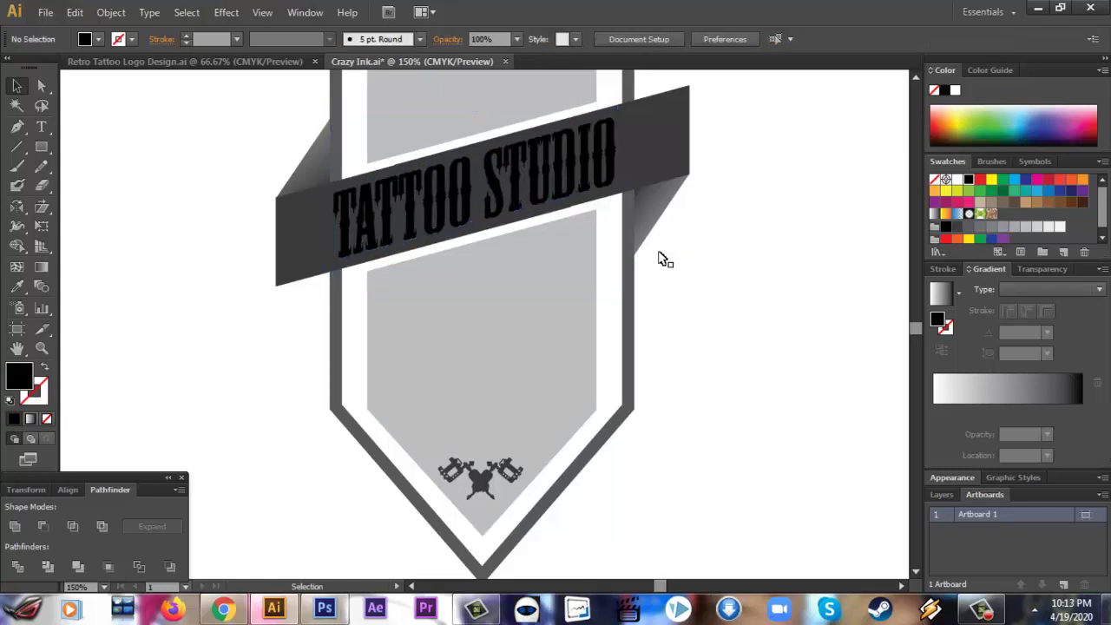
pyautogui.click(575, 186)
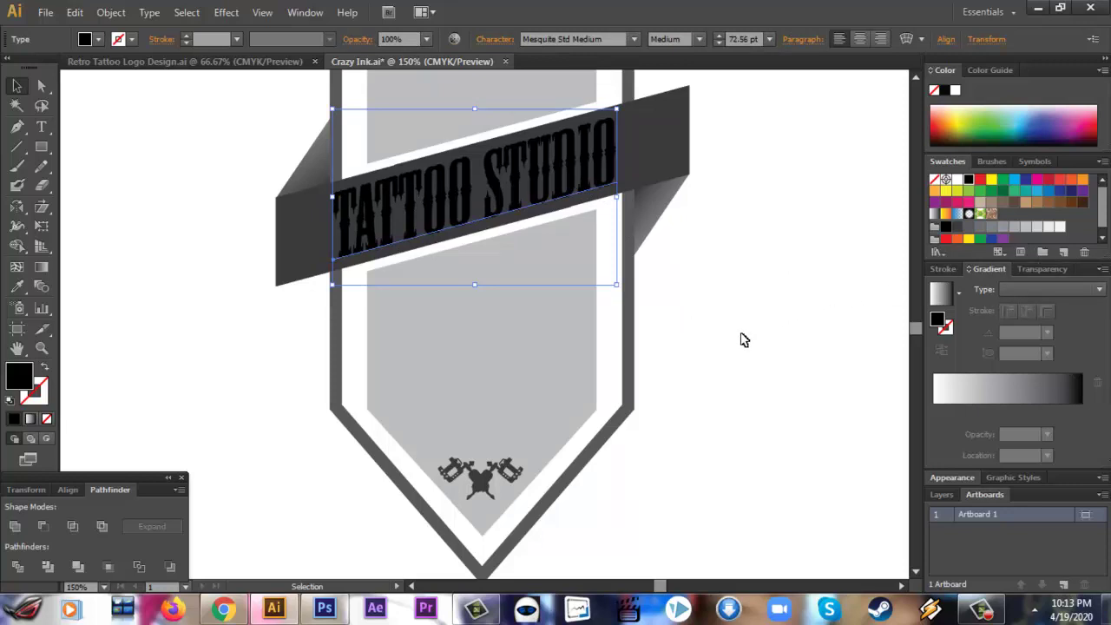
# Step: Give the selected text the light grey panel colour with the Eyedropper
pyautogui.press('i')
pyautogui.click(587, 331)
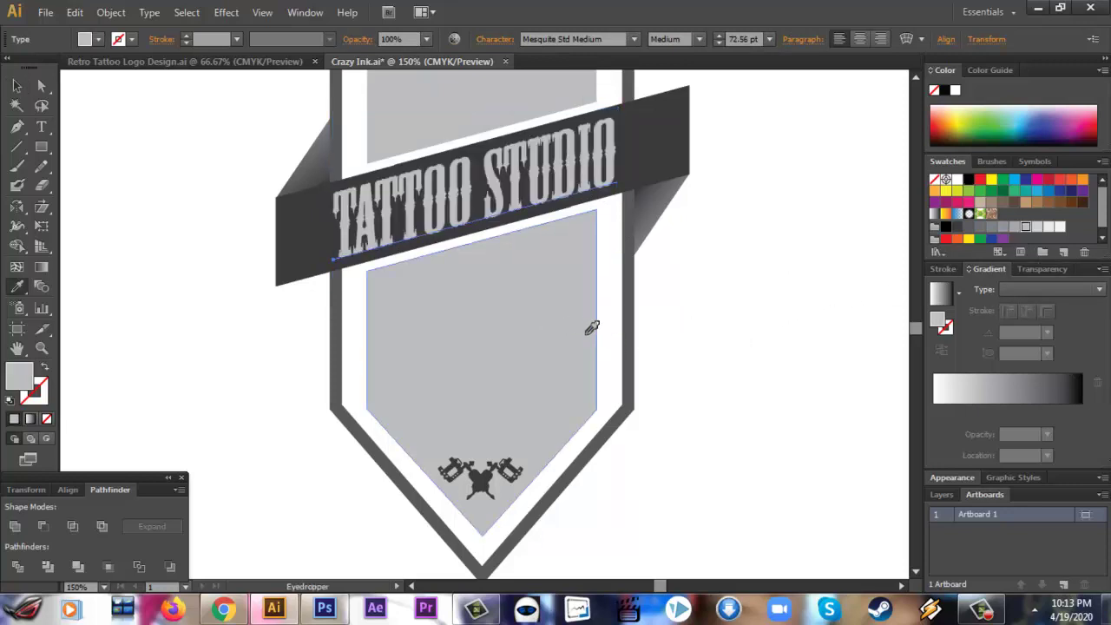
pyautogui.click(17, 86)
pyautogui.click(154, 290)
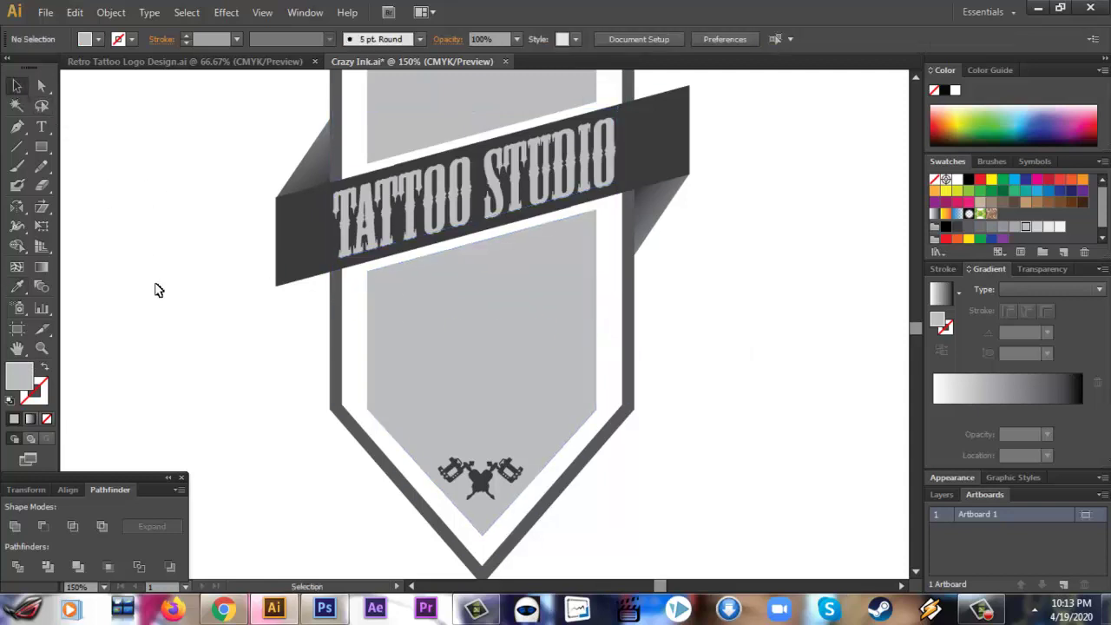
# Step: Select and inspect the TATTOO STUDIO text on the ribbon
pyautogui.click(521, 204)
pyautogui.scroll(1, 712, 338)
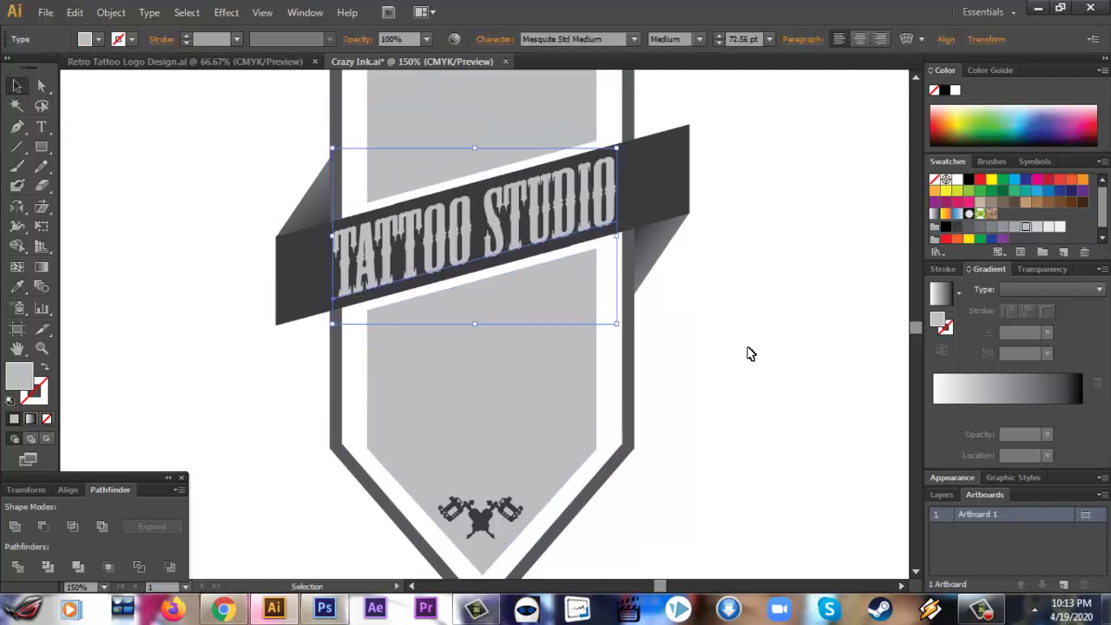
pyautogui.doubleClick(499, 244)
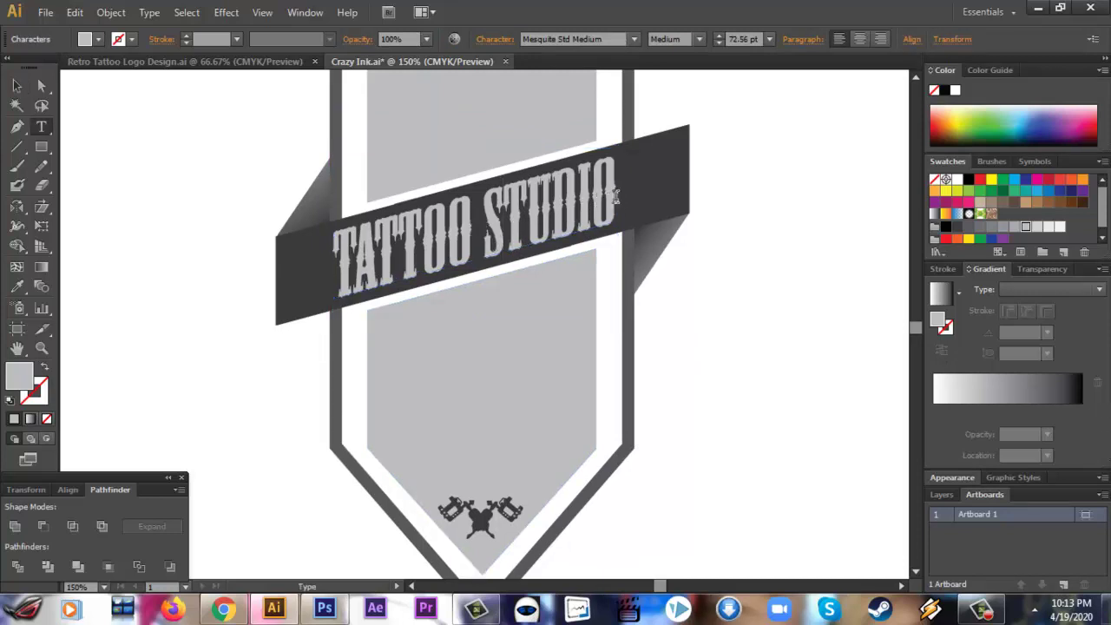
pyautogui.moveTo(618, 196); pyautogui.dragTo(342, 245)
pyautogui.click(16, 85)
pyautogui.click(166, 268)
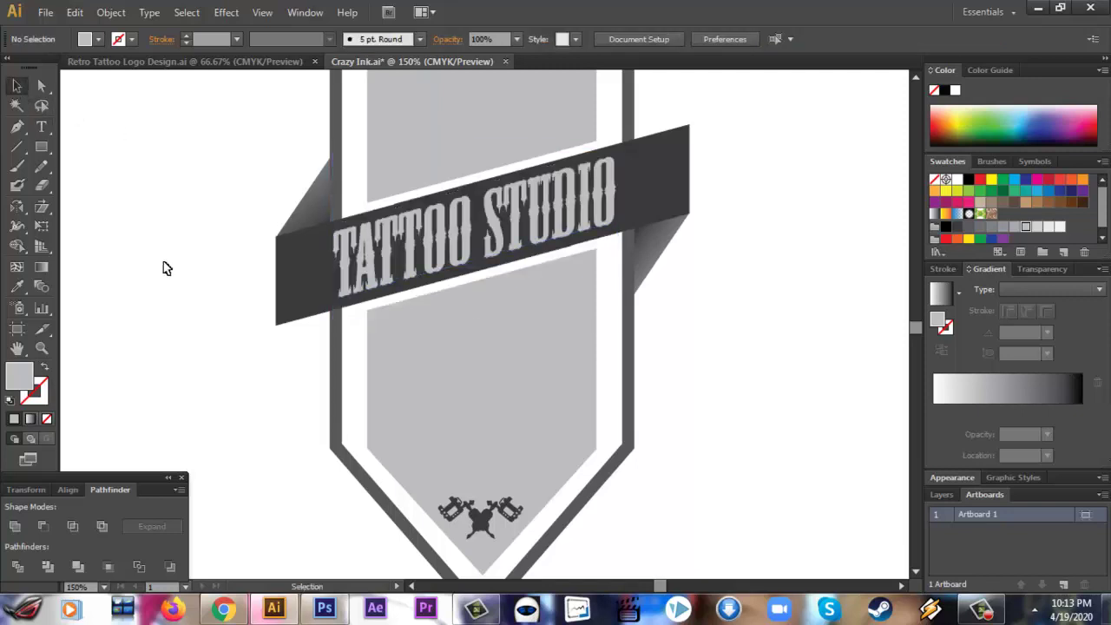
pyautogui.scroll(1, 754, 296)
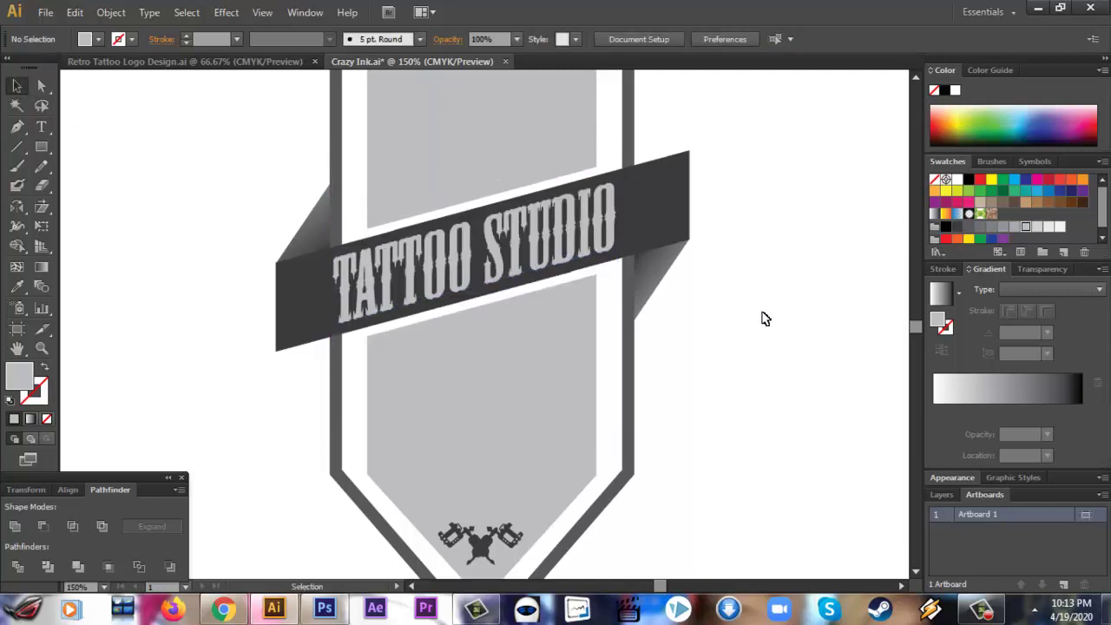
pyautogui.click(614, 242)
pyautogui.scroll(2, 799, 373)
pyautogui.scroll(1, 799, 373)
pyautogui.click(806, 373)
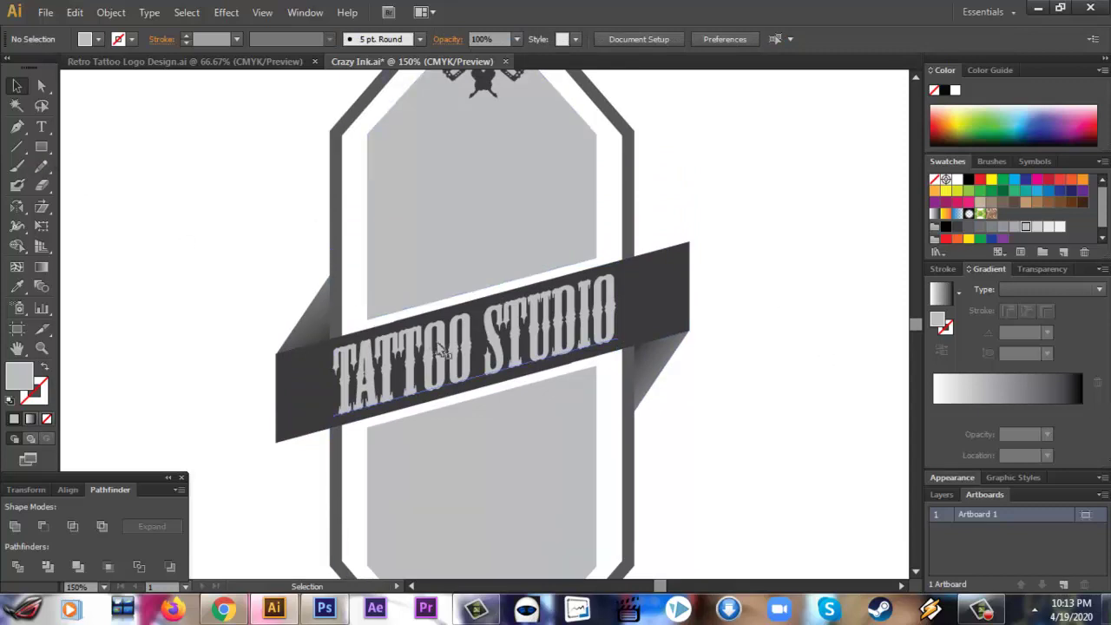
# Step: Copy the text above the banner in the banner's dark grey and retype it as 'CRAZY INK'
pyautogui.moveTo(440, 354); pyautogui.dragTo(485, 247)
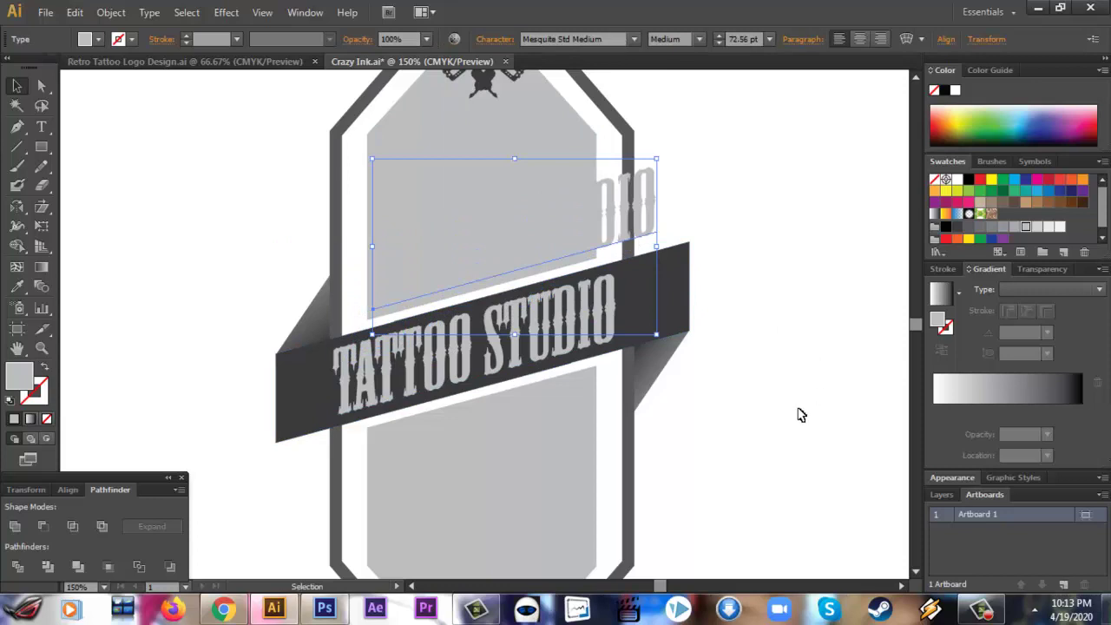
pyautogui.press('i')
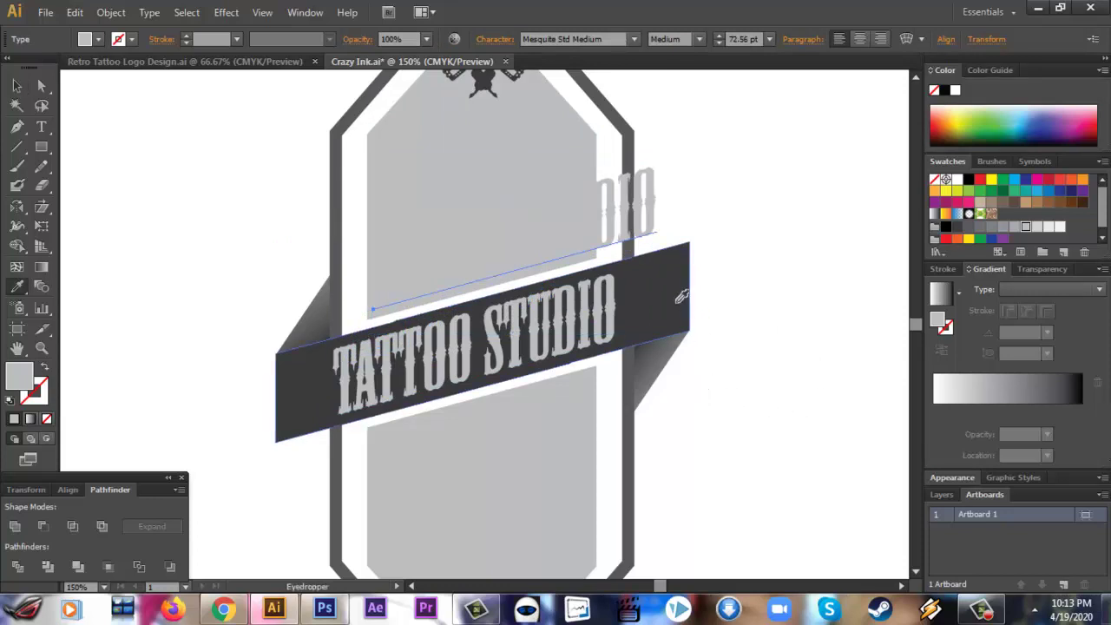
pyautogui.click(435, 323)
pyautogui.press('v')
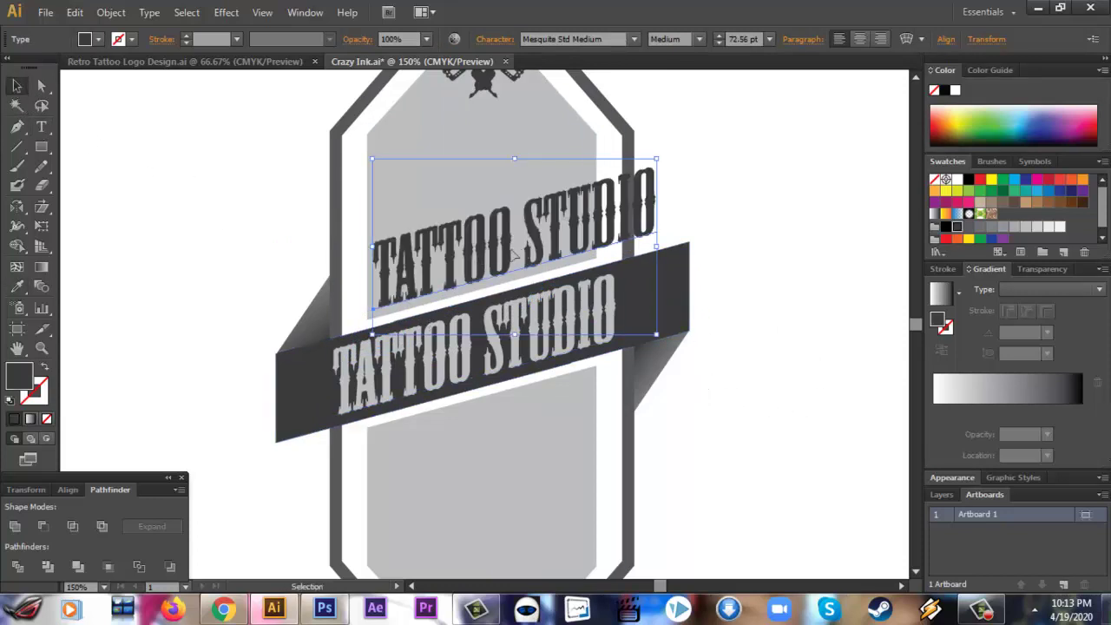
pyautogui.press('t')
pyautogui.moveTo(649, 208); pyautogui.dragTo(378, 246)
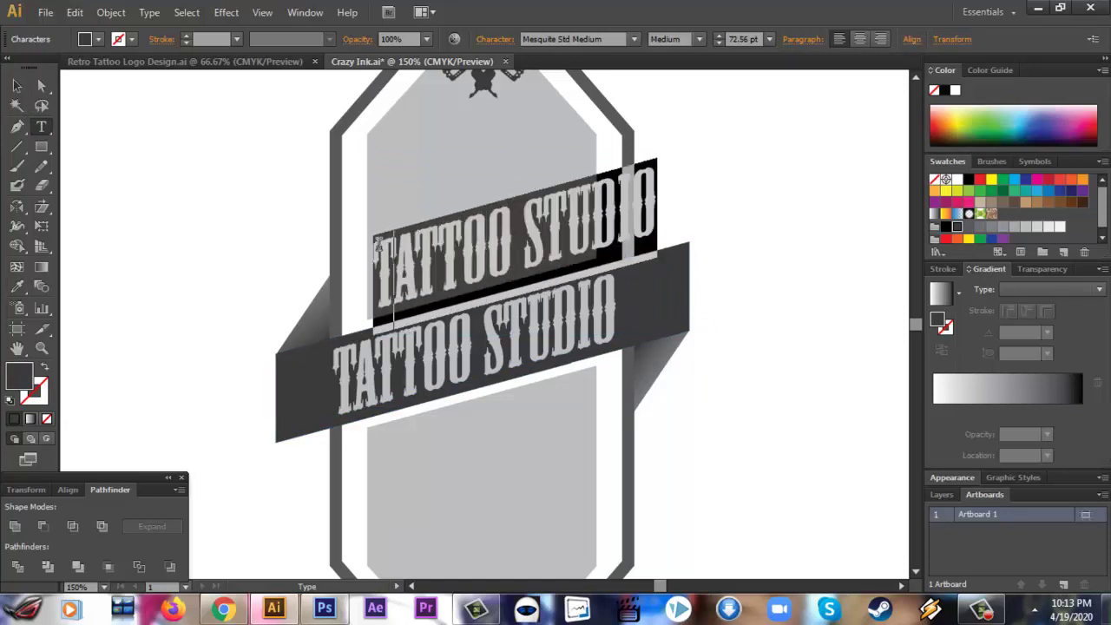
pyautogui.write('CRAZY ')
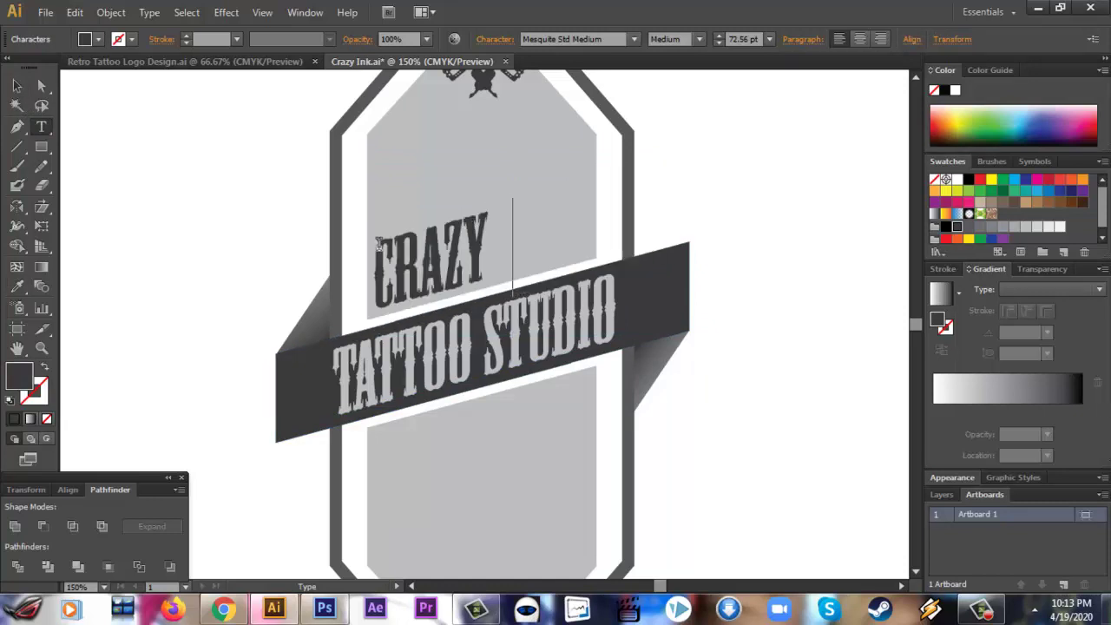
pyautogui.write('INK')
pyautogui.click(17, 85)
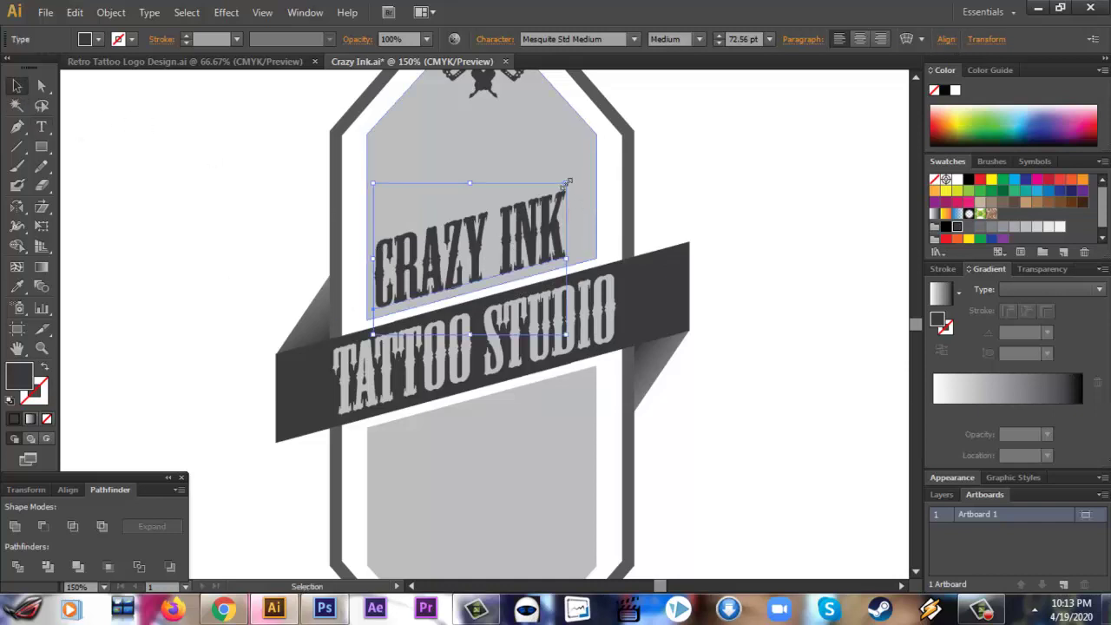
# Step: Enlarge CRAZY INK to about 79.96 pt and nudge it down and right
pyautogui.moveTo(566, 183); pyautogui.dragTo(597, 170)
pyautogui.click(743, 240)
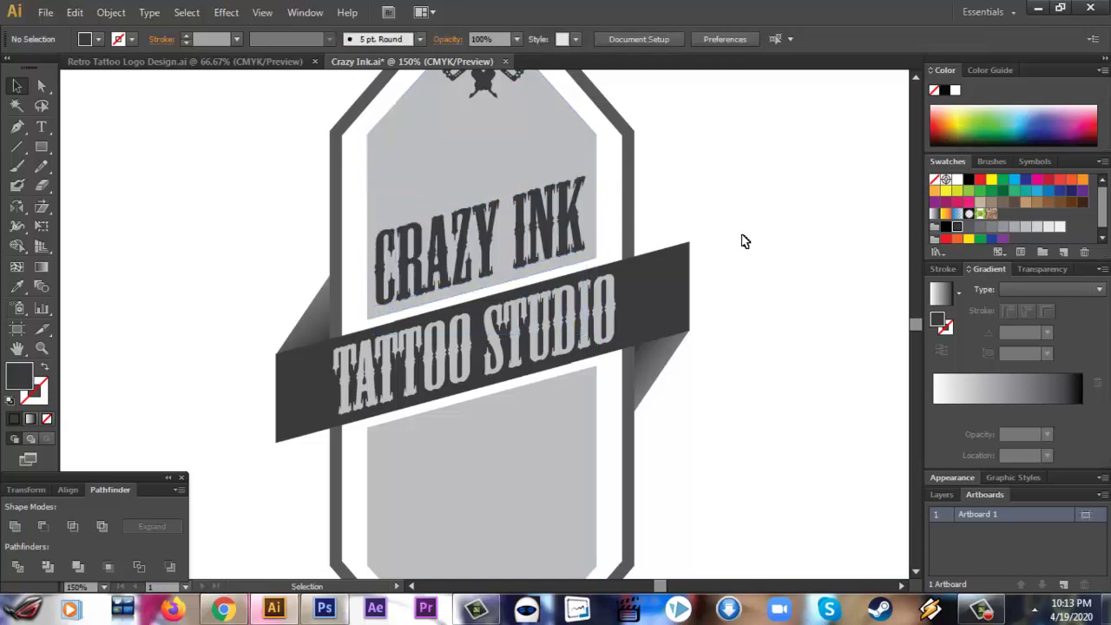
pyautogui.click(538, 230)
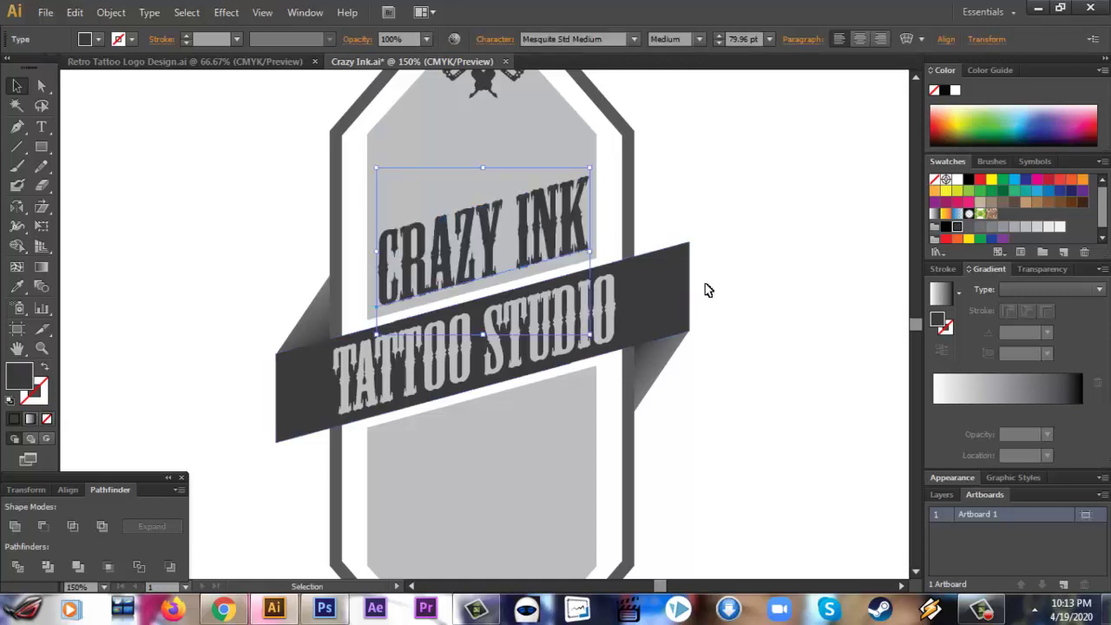
pyautogui.press('Down')
pyautogui.press('Down')
pyautogui.press('Right')
pyautogui.press('Right')
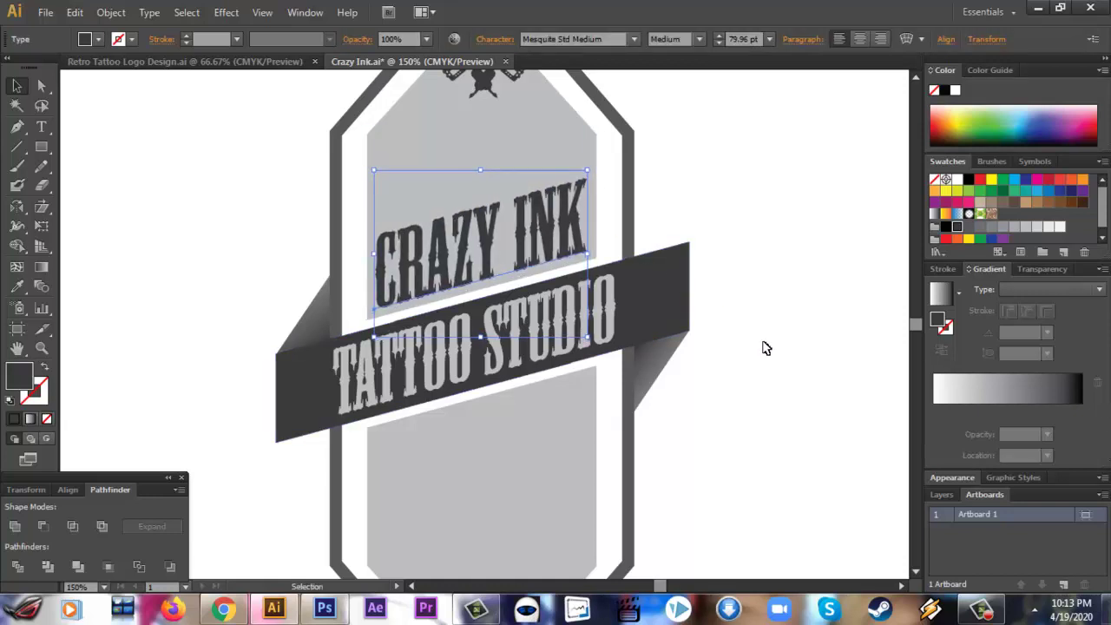
pyautogui.click(764, 346)
pyautogui.scroll(-1, 763, 346)
pyautogui.scroll(-1, 764, 346)
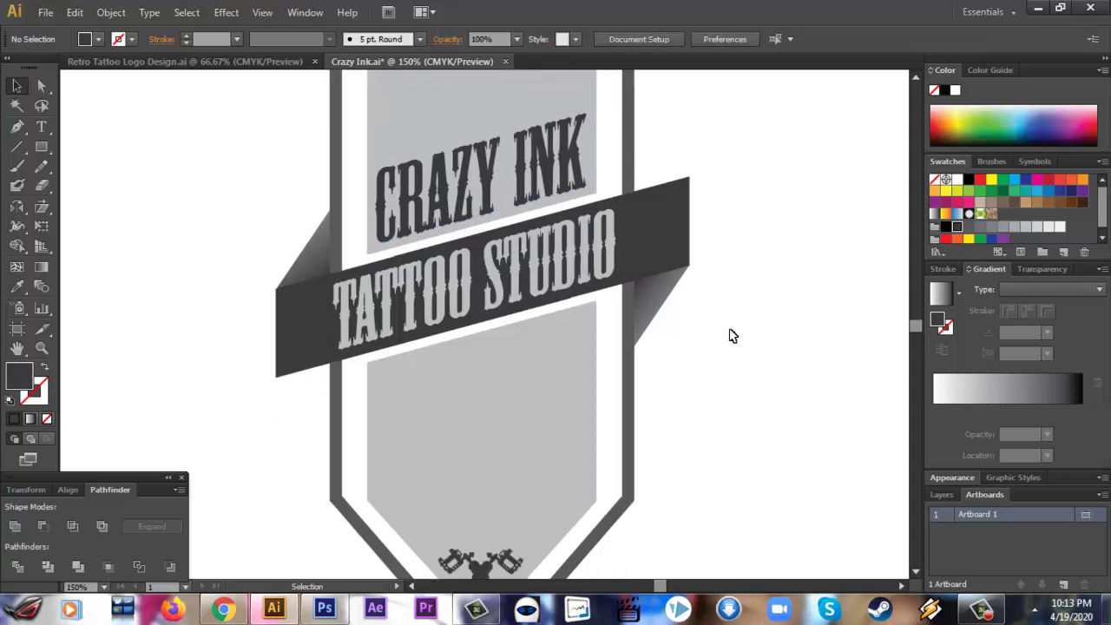
# Step: Copy CRAZY INK below the ribbon, retype it as 'EST 2020', and nudge it into place
pyautogui.moveTo(523, 189); pyautogui.dragTo(524, 393)
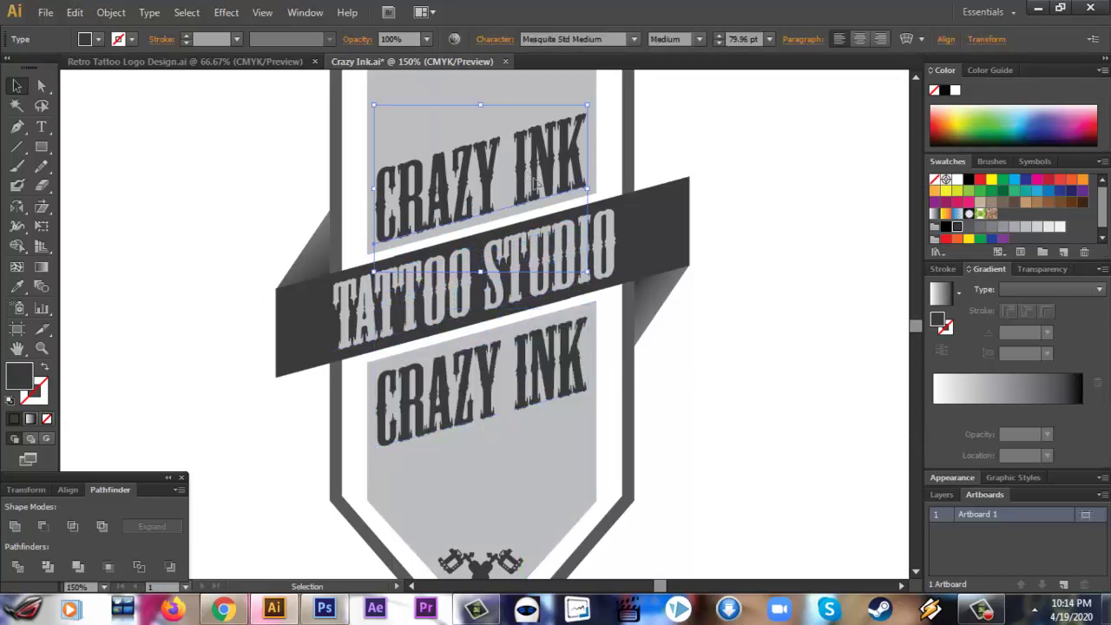
pyautogui.click(719, 330)
pyautogui.doubleClick(581, 382)
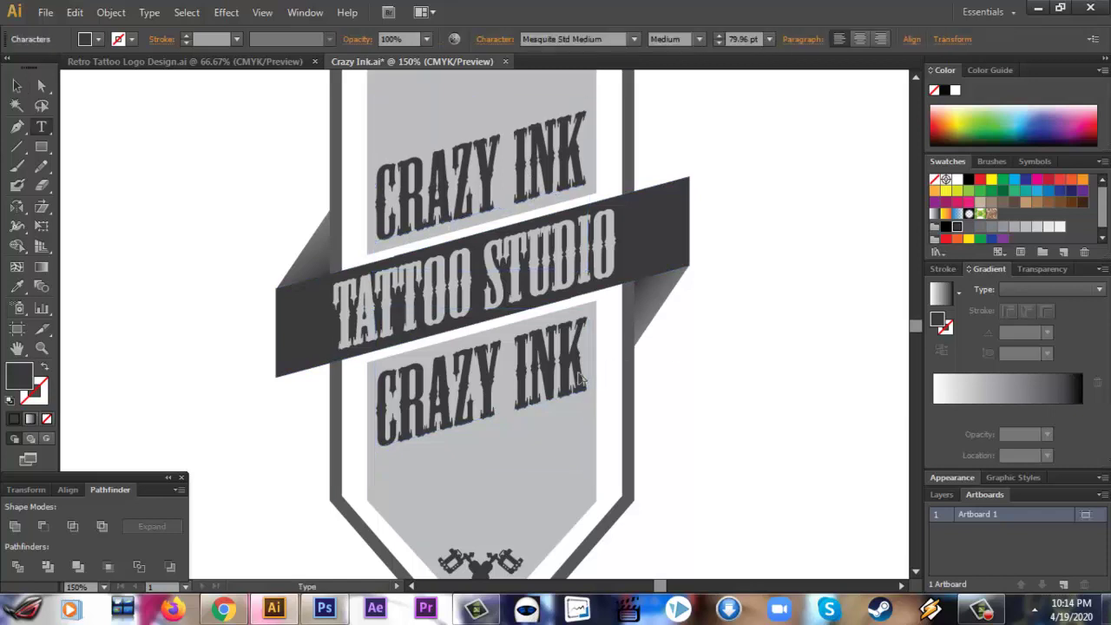
pyautogui.moveTo(585, 380); pyautogui.dragTo(382, 389)
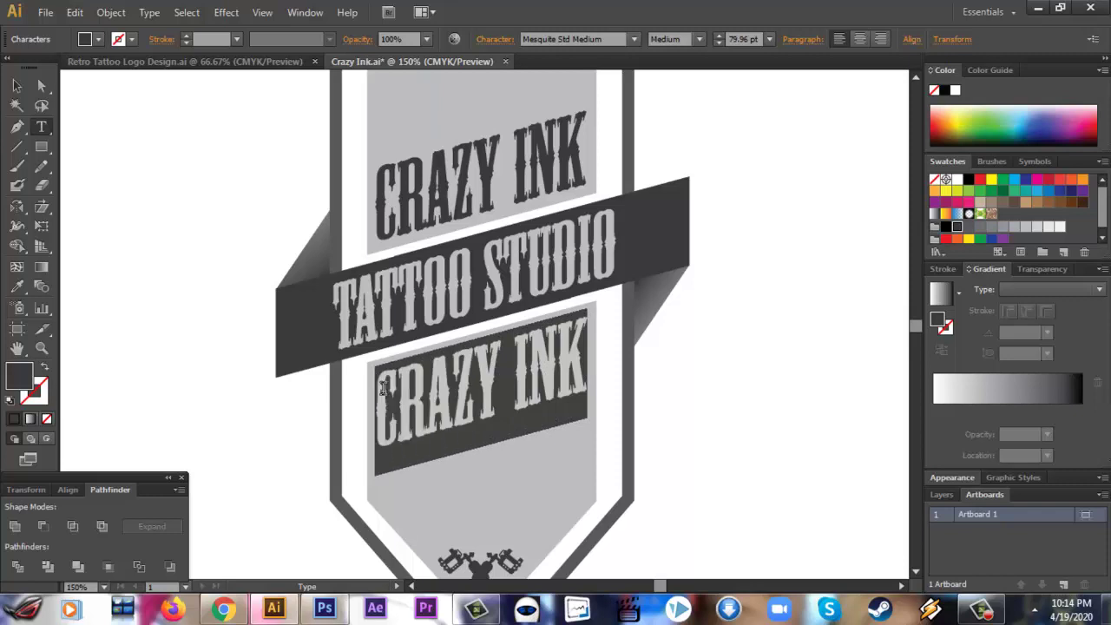
pyautogui.write('EST')
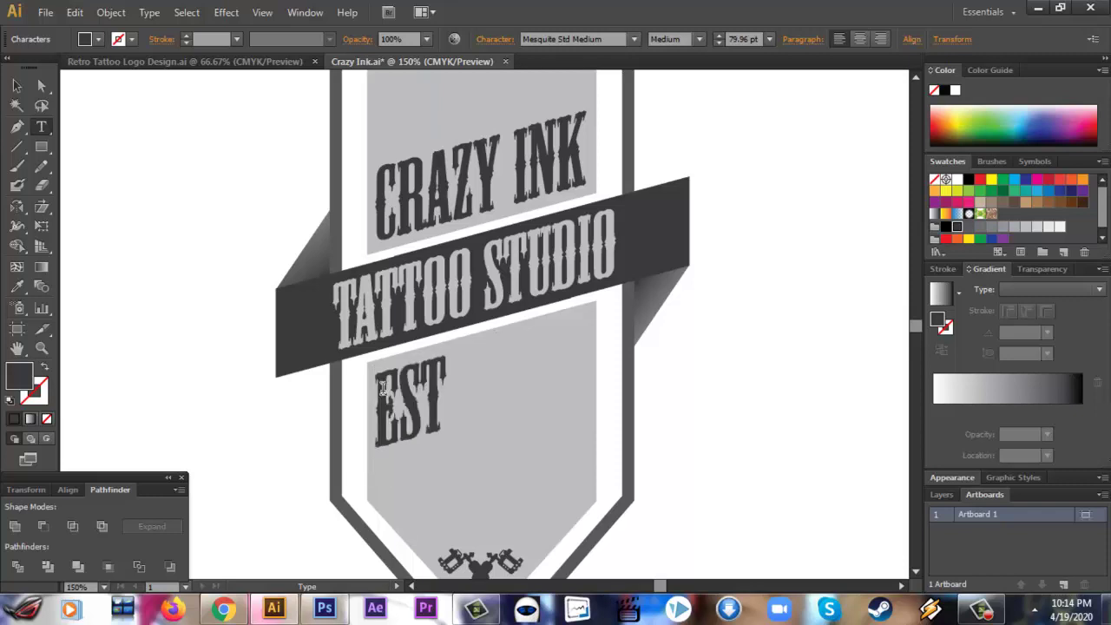
pyautogui.write(' 20')
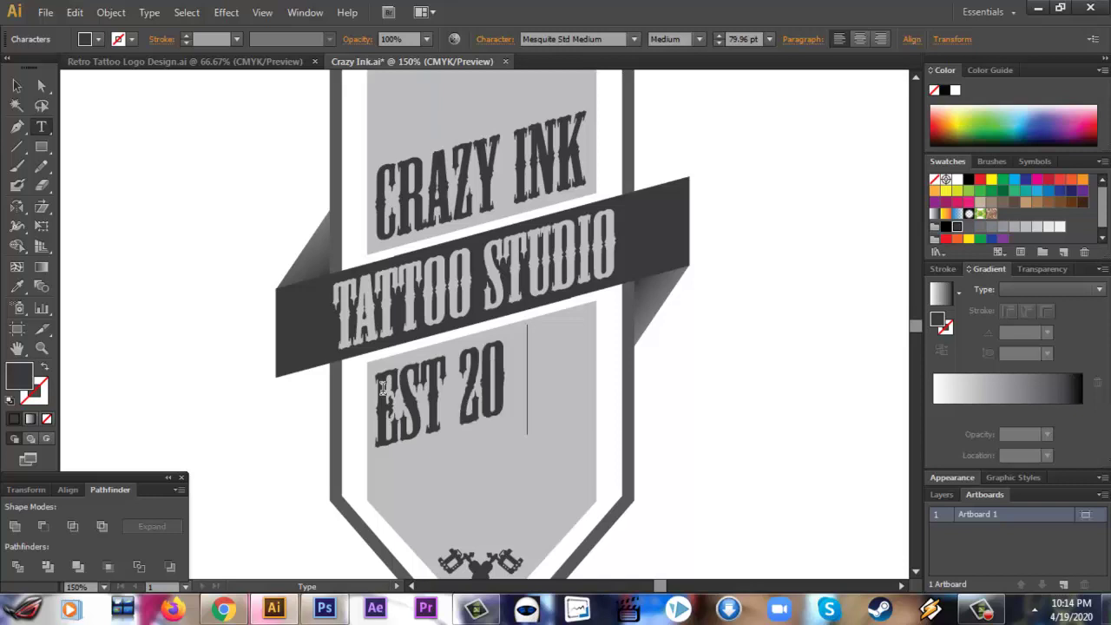
pyautogui.write('20')
pyautogui.press('Escape')
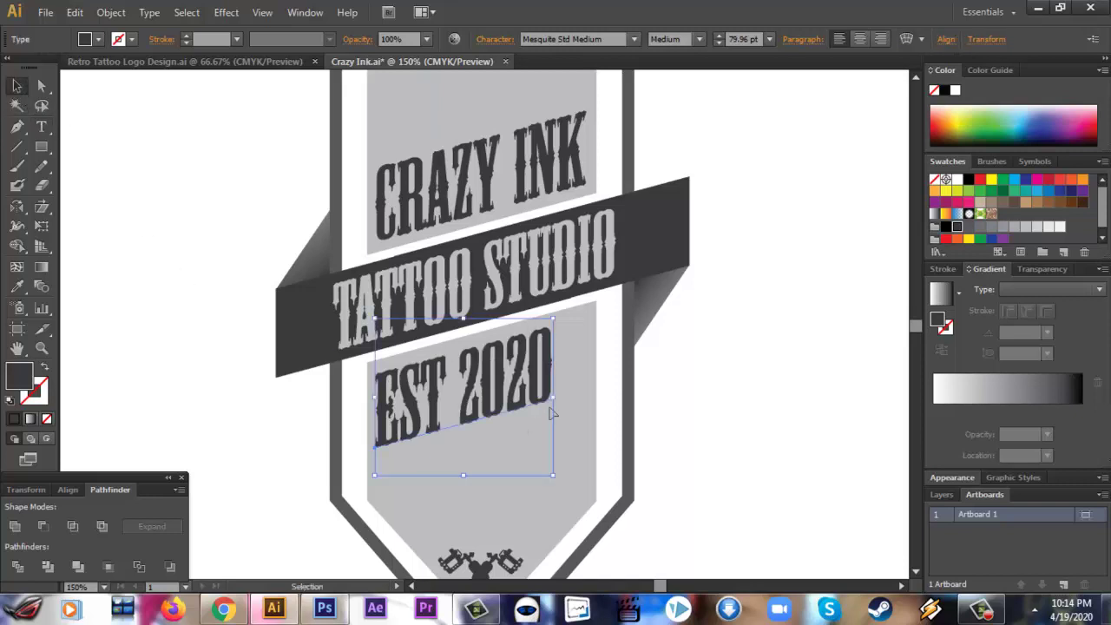
pyautogui.press('Right')
pyautogui.press('Right')
pyautogui.press('Right')
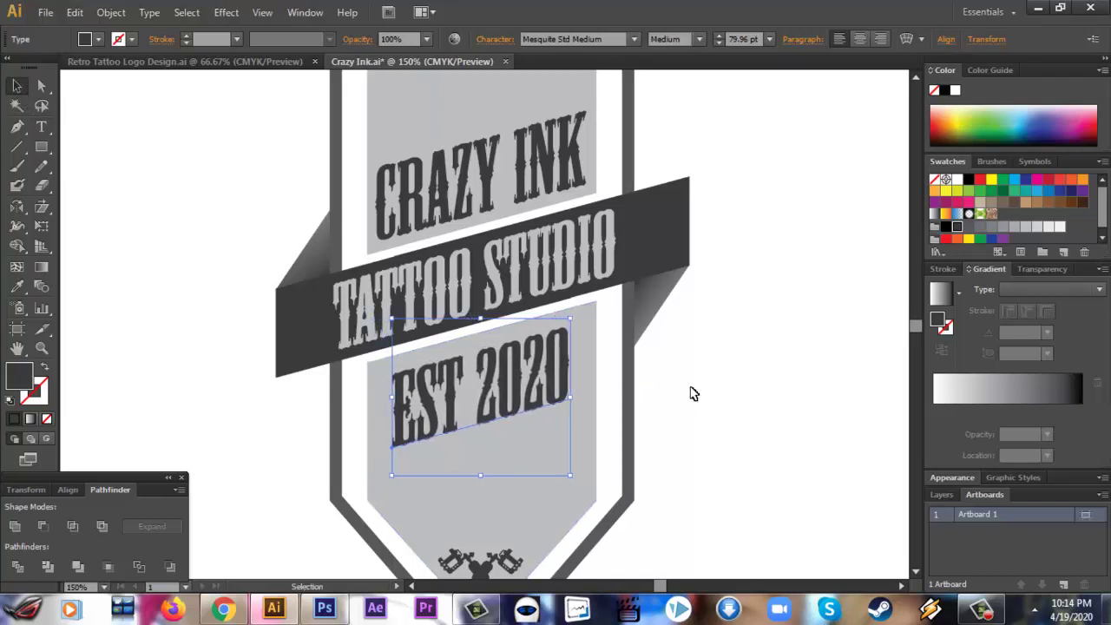
pyautogui.press('Up')
pyautogui.press('Up')
pyautogui.press('Up')
pyautogui.press('Up')
pyautogui.click(692, 393)
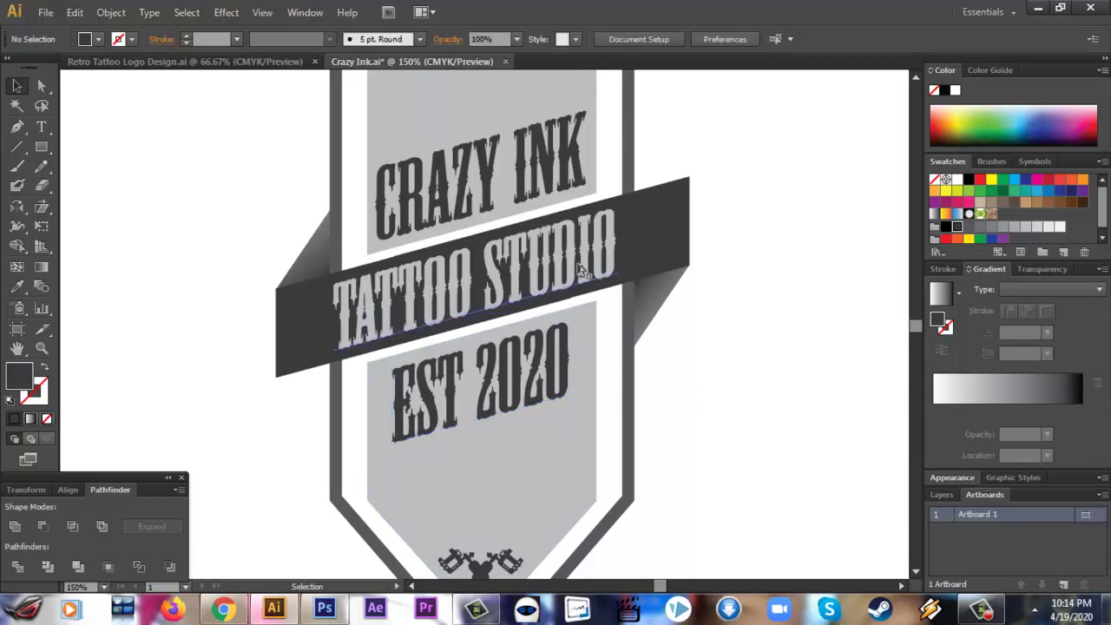
pyautogui.click(573, 264)
# Step: Duplicate the large tattoo machine, fill the copy white, and shrink it to about 67 × 50 pt
pyautogui.click(720, 370)
pyautogui.hotkey('ctrl', '-')
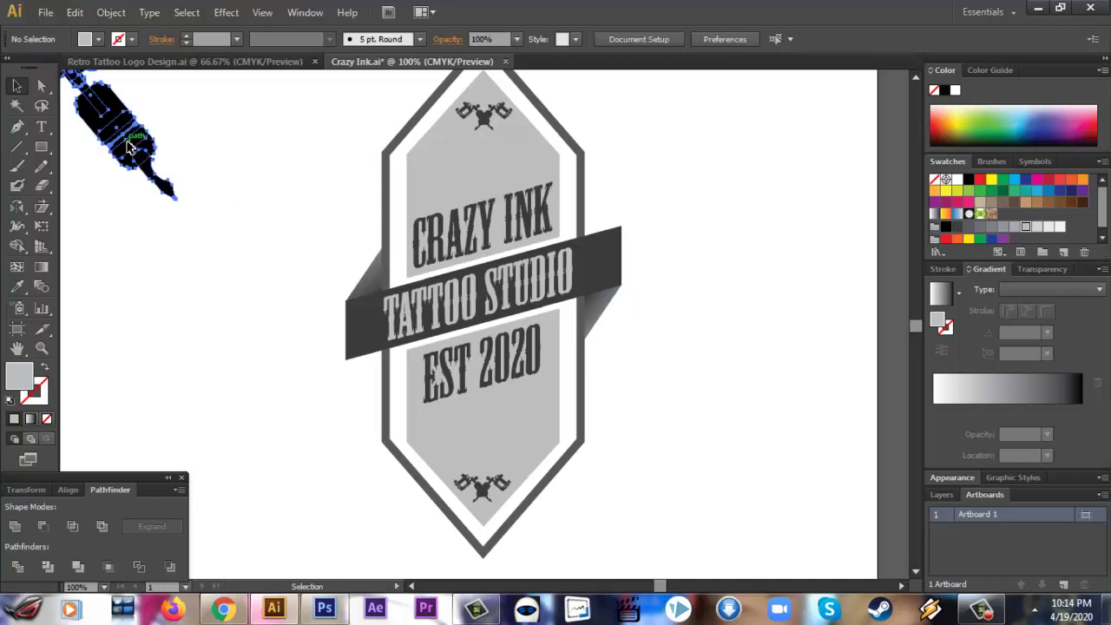
pyautogui.moveTo(122, 131)
pyautogui.mouseDown()
pyautogui.moveTo(217, 377)
pyautogui.moveTo(240, 370)
pyautogui.mouseUp()
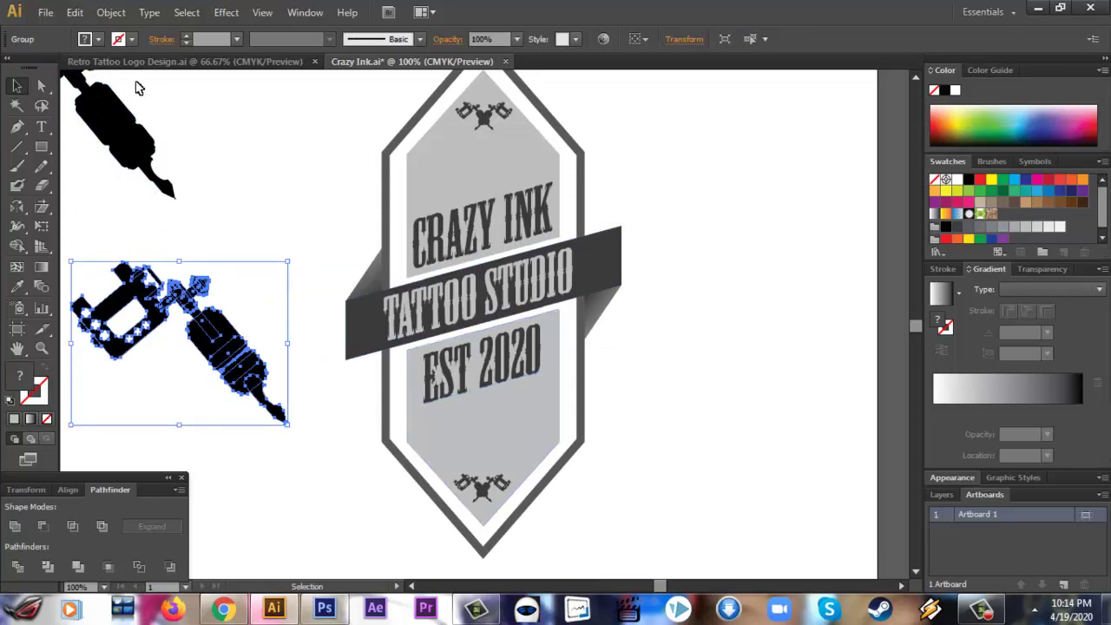
pyautogui.click(100, 40)
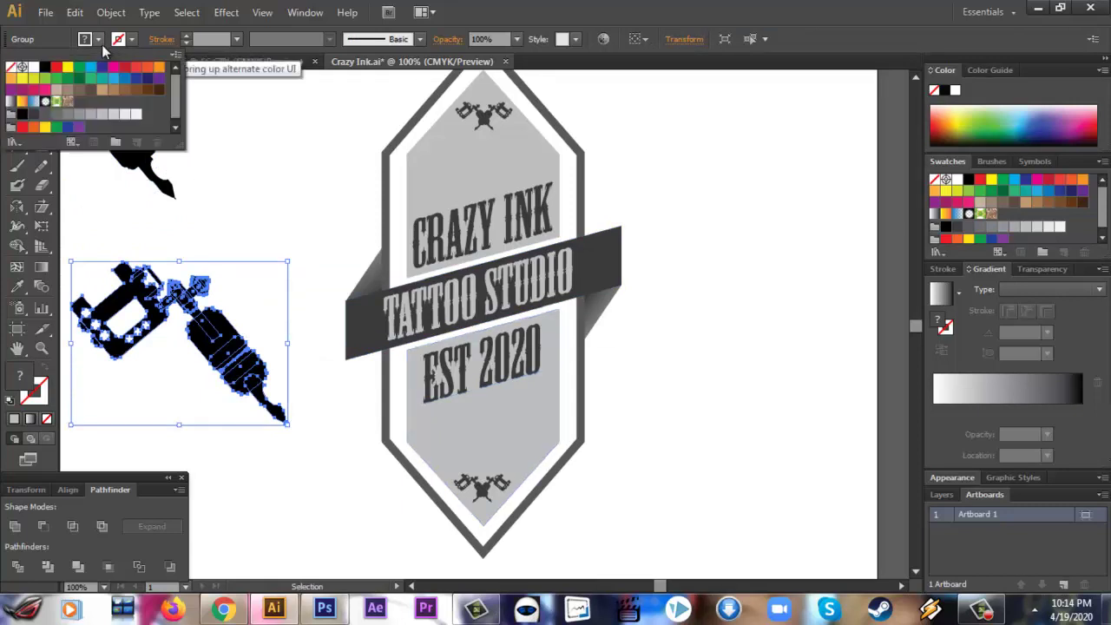
pyautogui.click(141, 121)
pyautogui.click(174, 246)
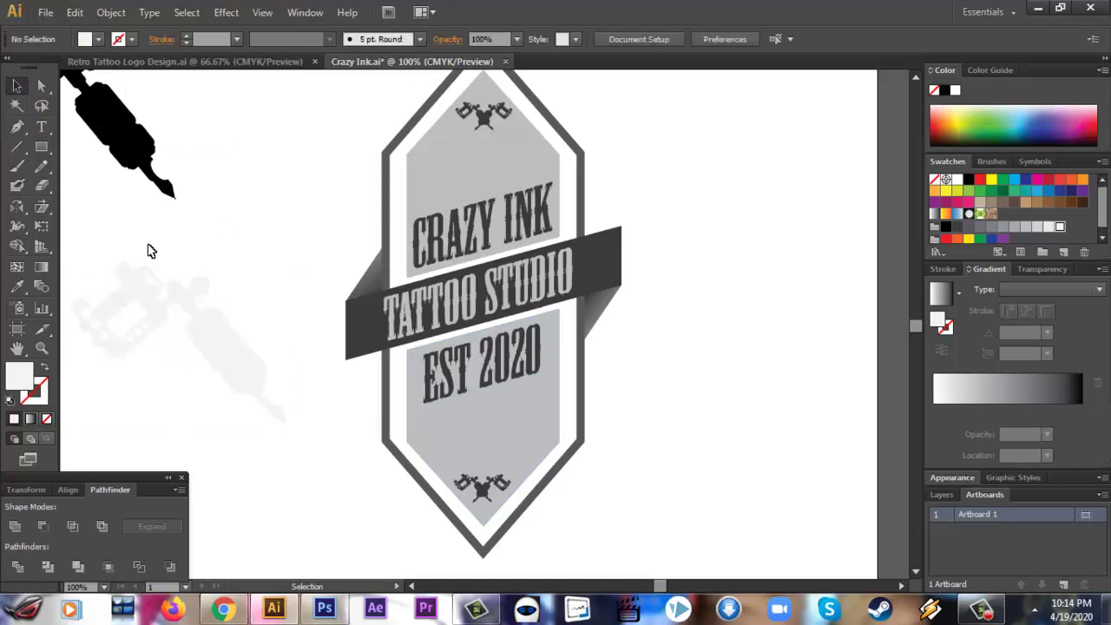
pyautogui.moveTo(84, 244); pyautogui.dragTo(288, 461)
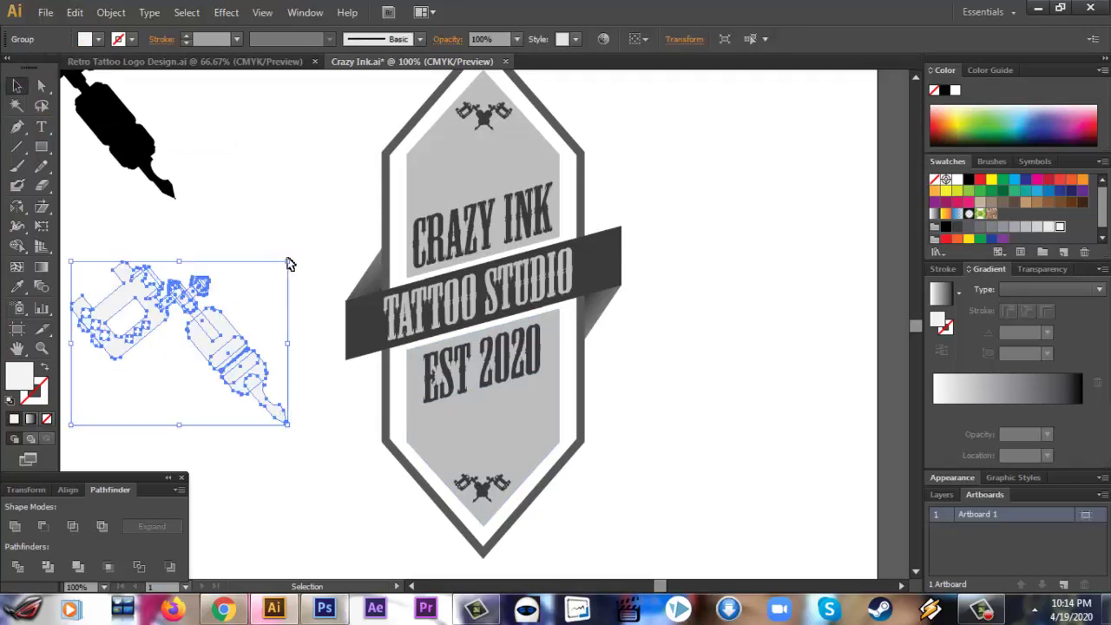
pyautogui.moveTo(289, 263); pyautogui.dragTo(157, 359)
pyautogui.moveTo(126, 402)
pyautogui.mouseDown()
pyautogui.moveTo(373, 330)
pyautogui.moveTo(243, 330)
pyautogui.moveTo(188, 369)
pyautogui.moveTo(387, 323)
pyautogui.mouseUp()
# Step: Move the small white tattoo-machine icon onto the ribbon's left end
pyautogui.click(269, 352)
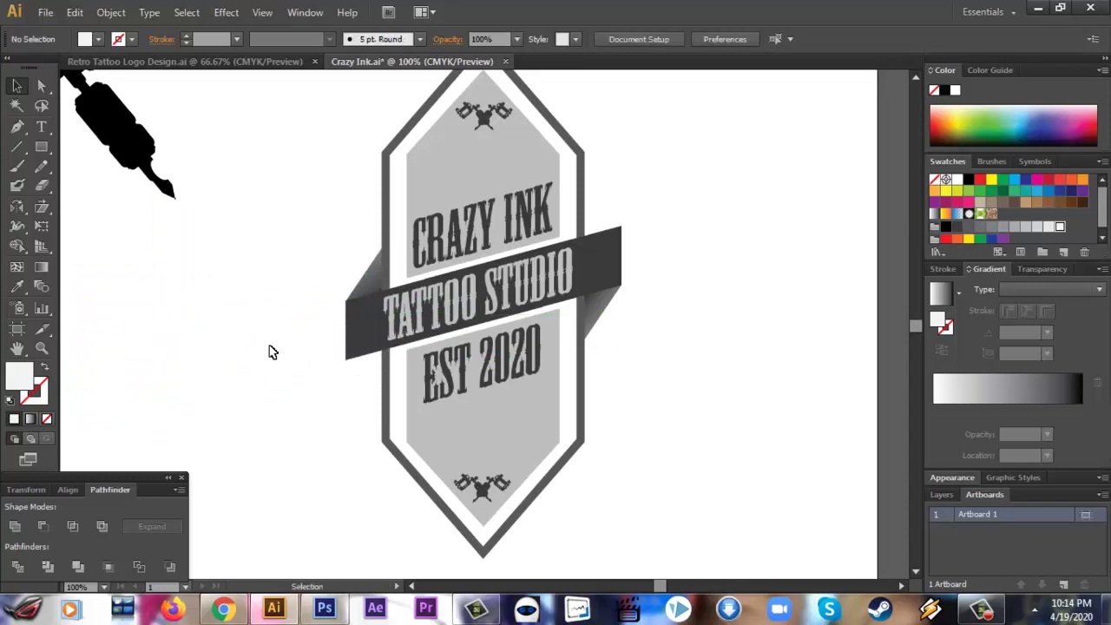
pyautogui.press('a')
pyautogui.hotkey('ctrl', 'z')
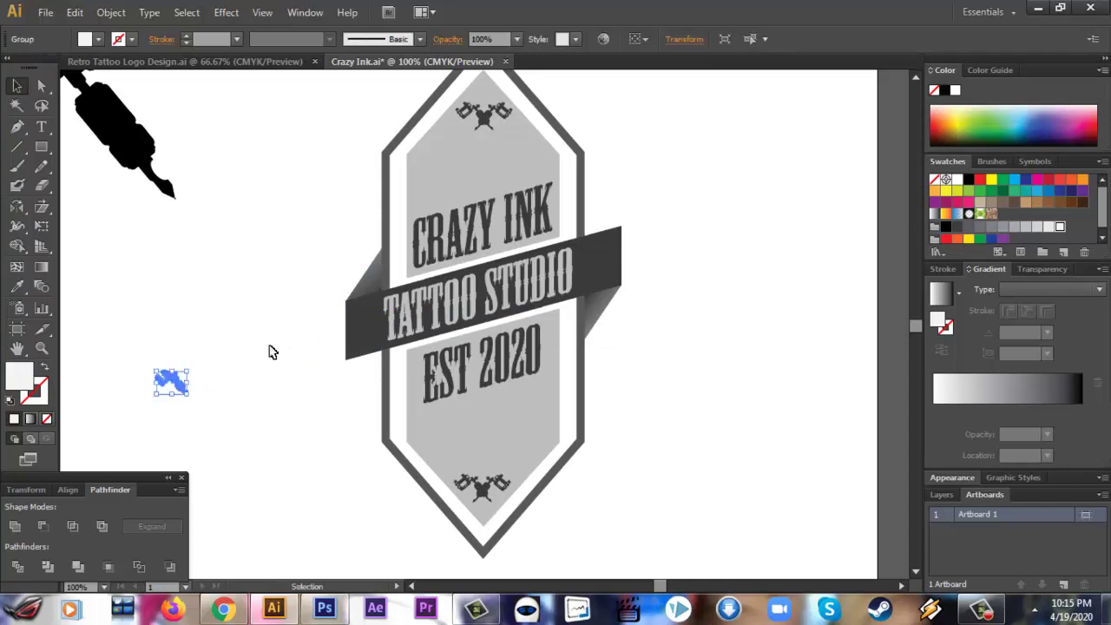
pyautogui.click(272, 351)
pyautogui.press('v')
pyautogui.click(185, 379)
pyautogui.moveTo(180, 392); pyautogui.dragTo(371, 332)
pyautogui.click(295, 379)
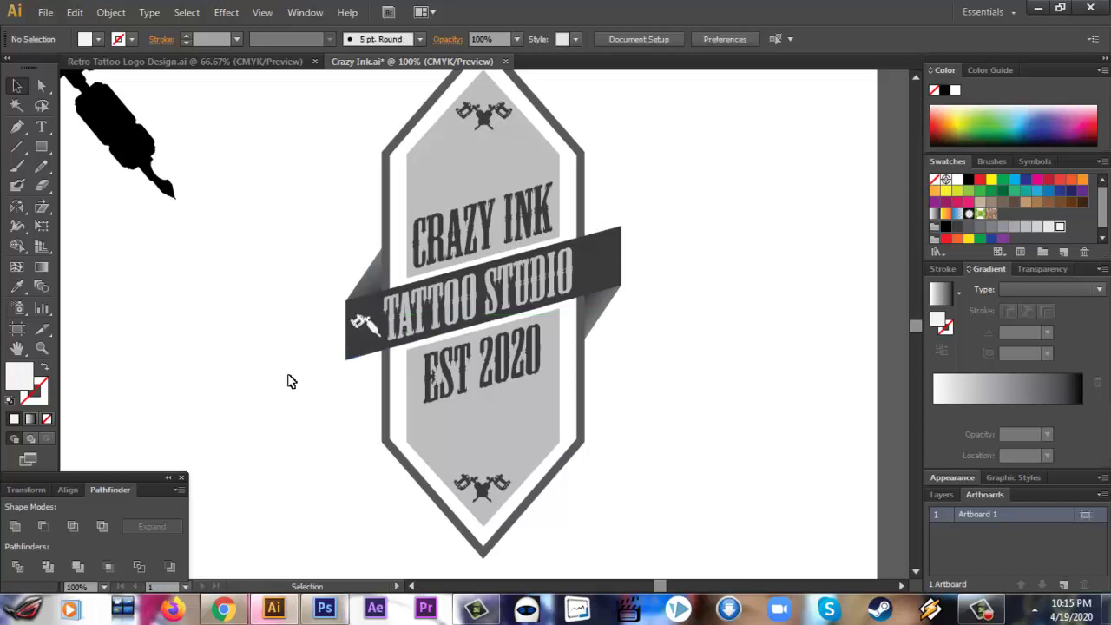
# Step: Copy the icon to the ribbon's right end and nudge it down two steps
pyautogui.click(371, 328)
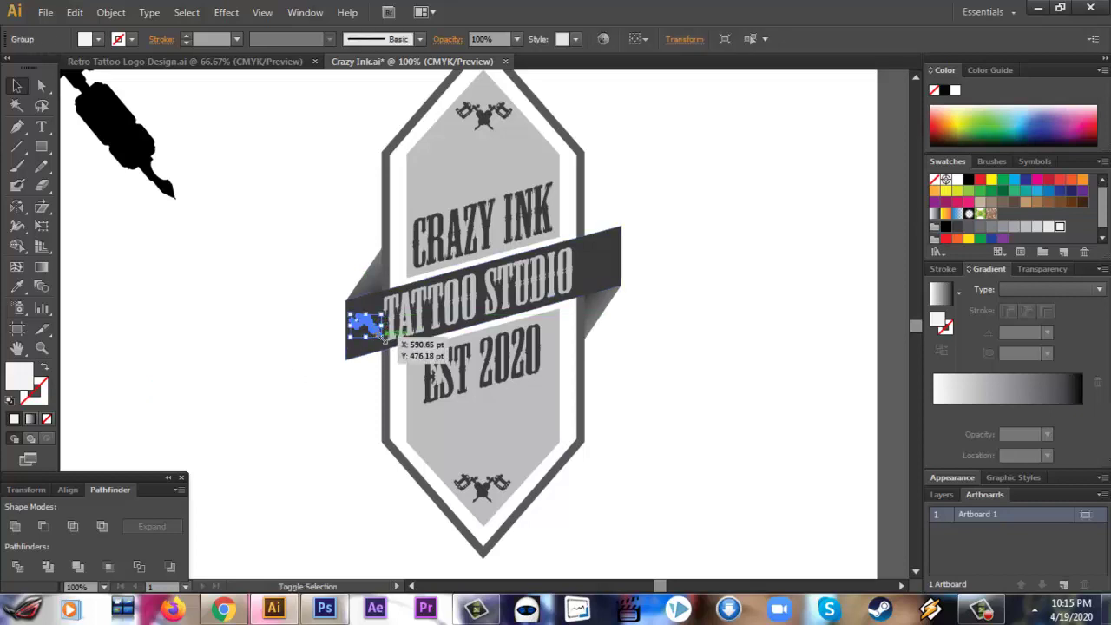
pyautogui.click(251, 347)
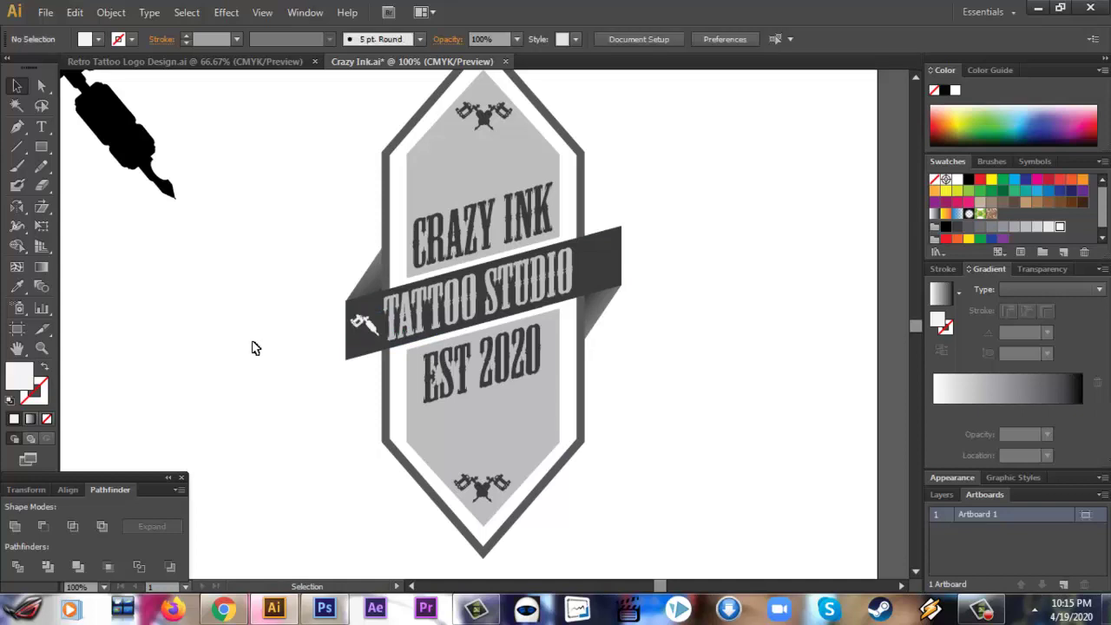
pyautogui.click(371, 330)
pyautogui.click(263, 389)
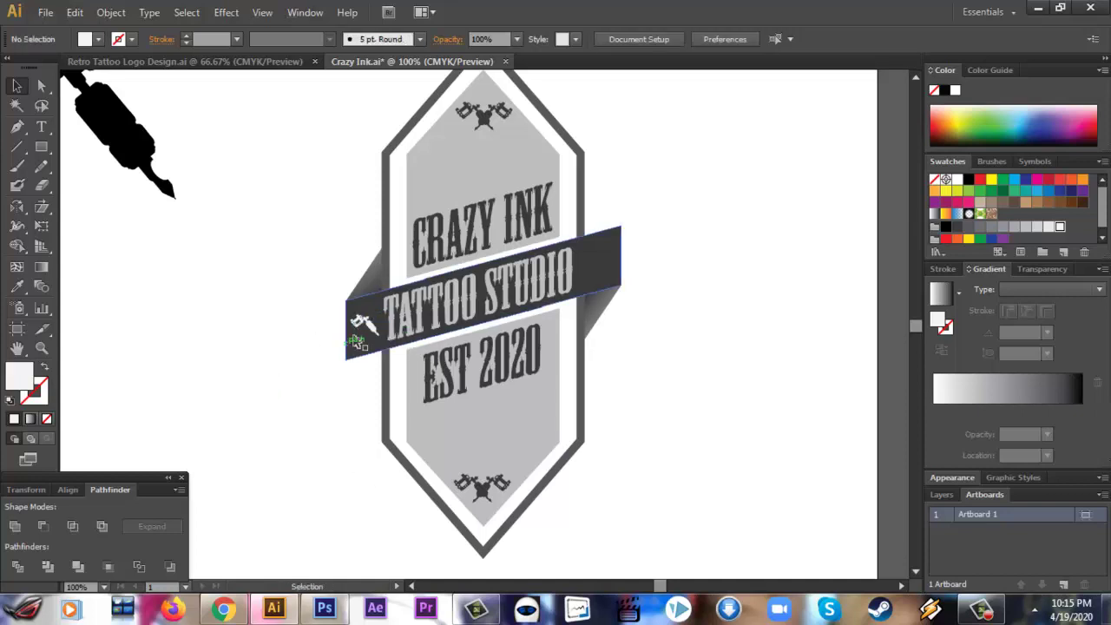
pyautogui.moveTo(366, 332)
pyautogui.mouseDown()
pyautogui.moveTo(585, 294)
pyautogui.moveTo(605, 270)
pyautogui.mouseUp()
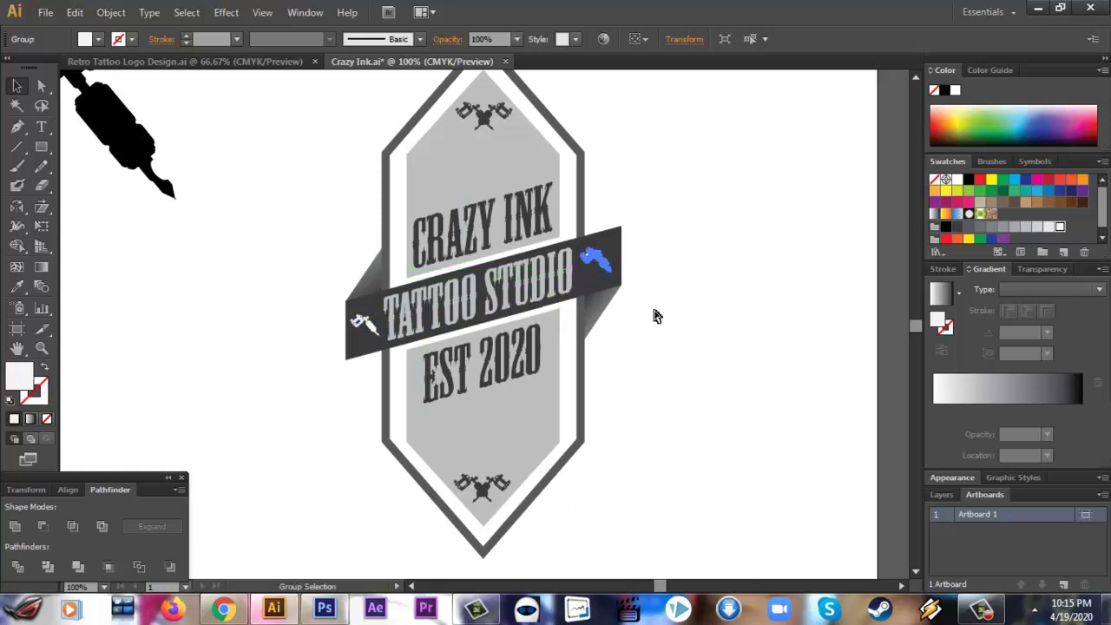
pyautogui.click(658, 318)
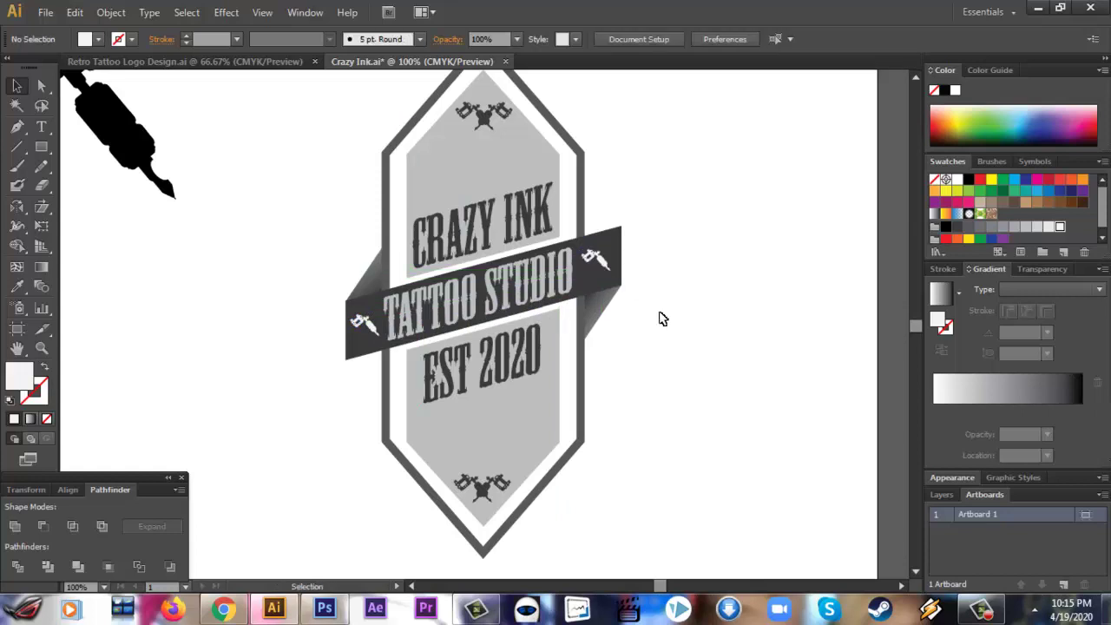
pyautogui.click(598, 267)
pyautogui.press('Down')
pyautogui.press('Down')
pyautogui.press('Down')
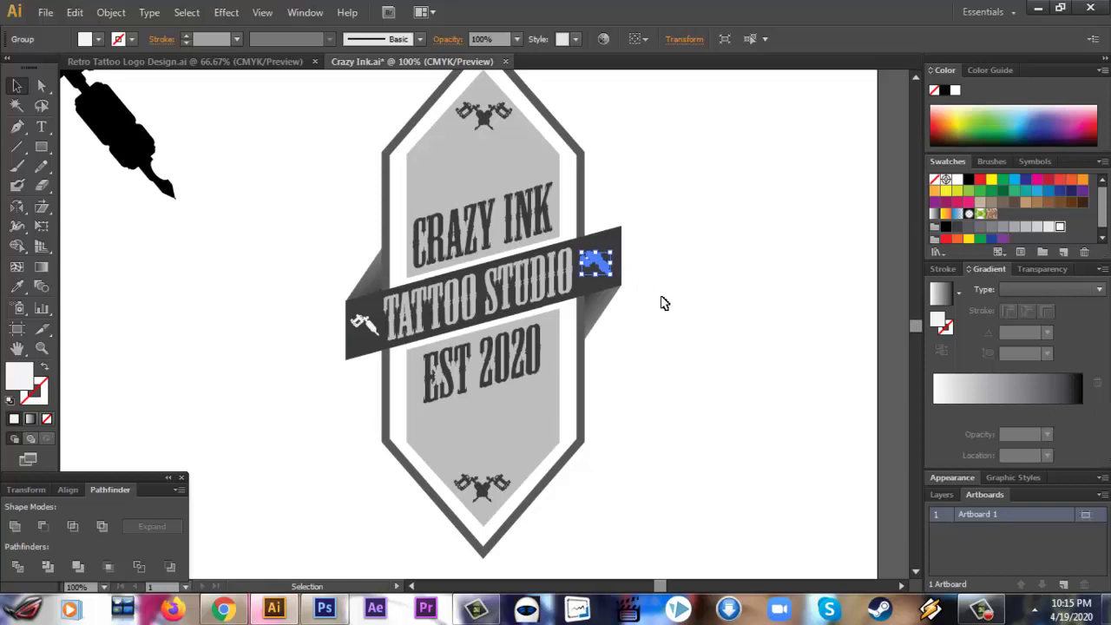
pyautogui.press('Down')
pyautogui.press('Down')
# Step: Mirror the right-end icon vertically and rotate it to suit the ribbon
pyautogui.press('o')
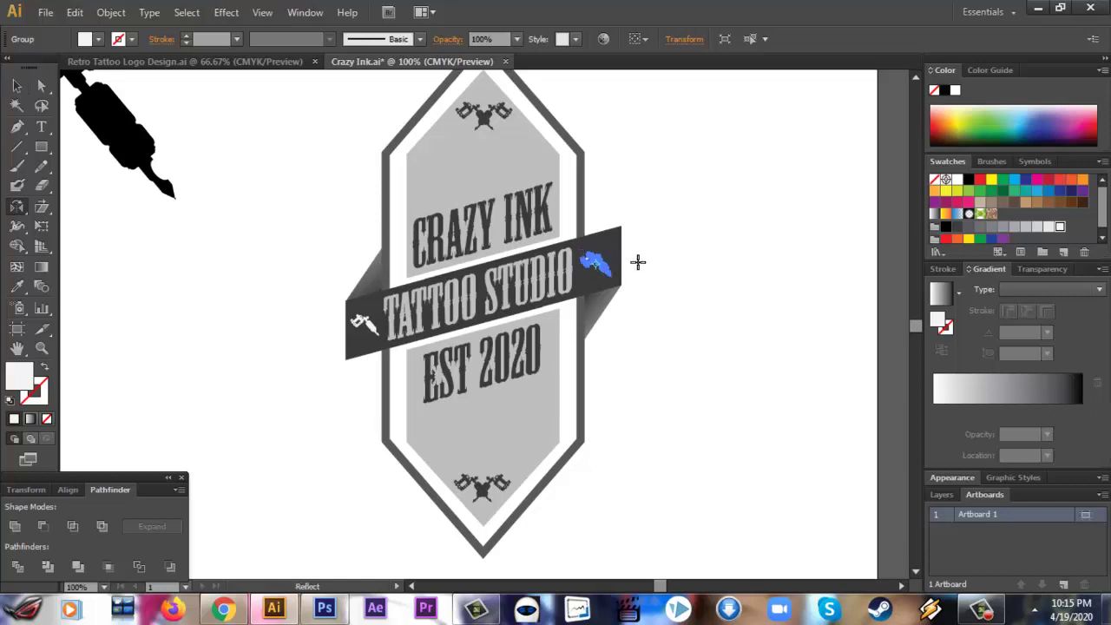
pyautogui.press('Return')
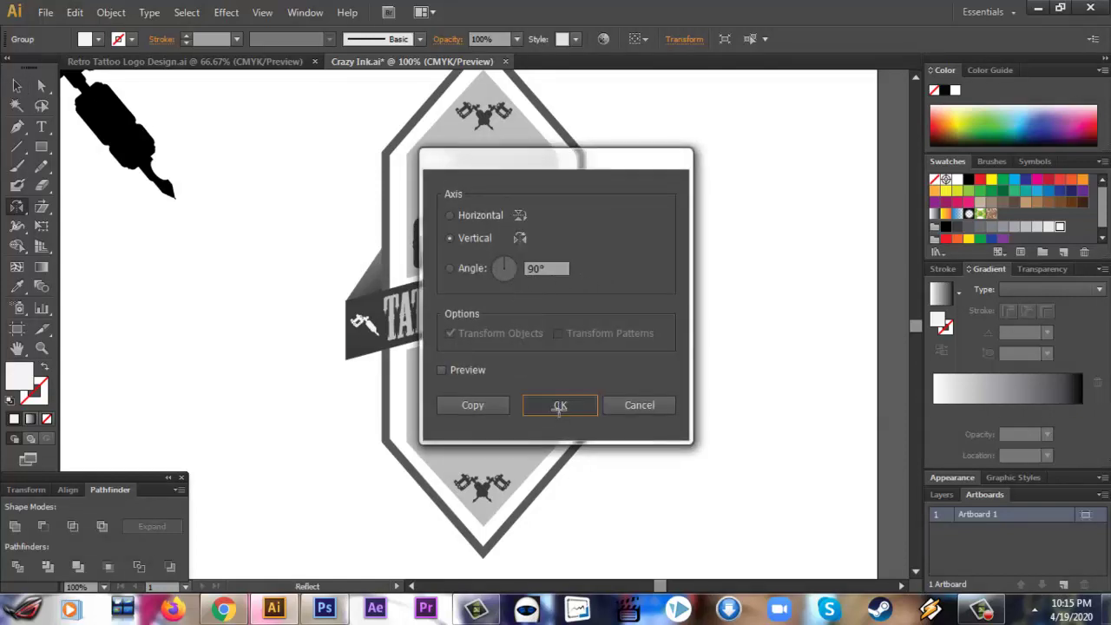
pyautogui.click(565, 404)
pyautogui.click(16, 85)
pyautogui.click(269, 309)
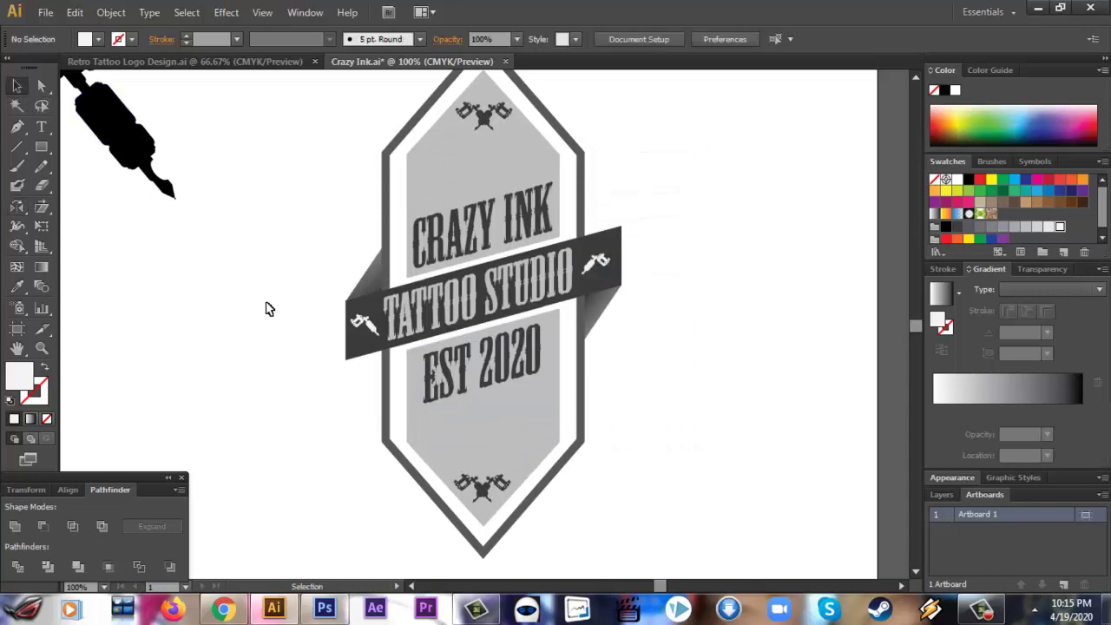
pyautogui.click(602, 262)
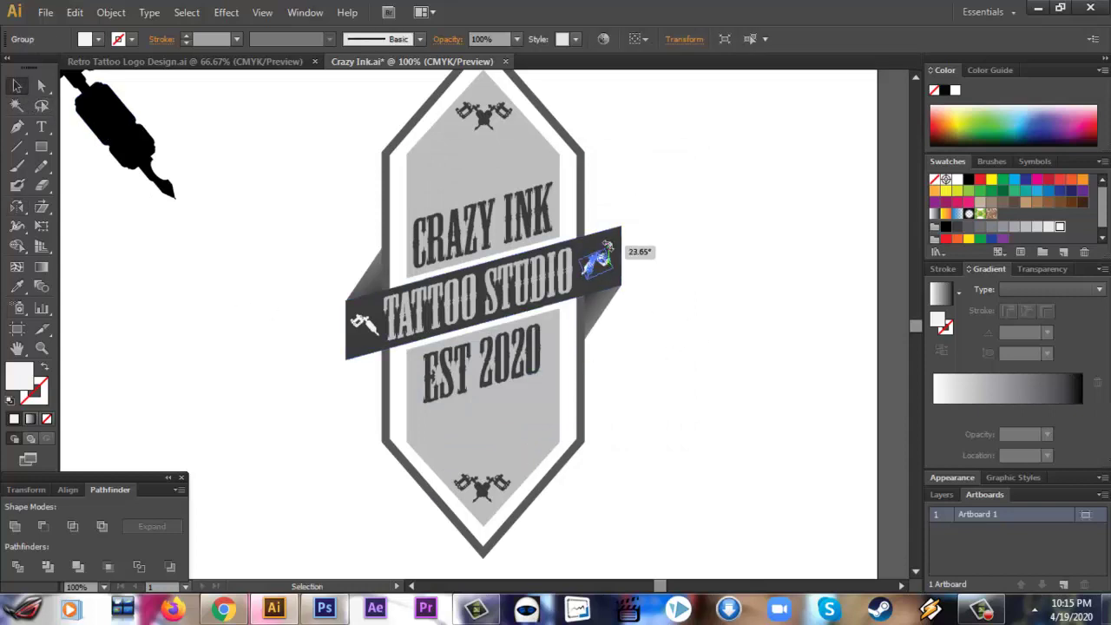
pyautogui.moveTo(614, 250); pyautogui.dragTo(608, 249)
pyautogui.click(678, 290)
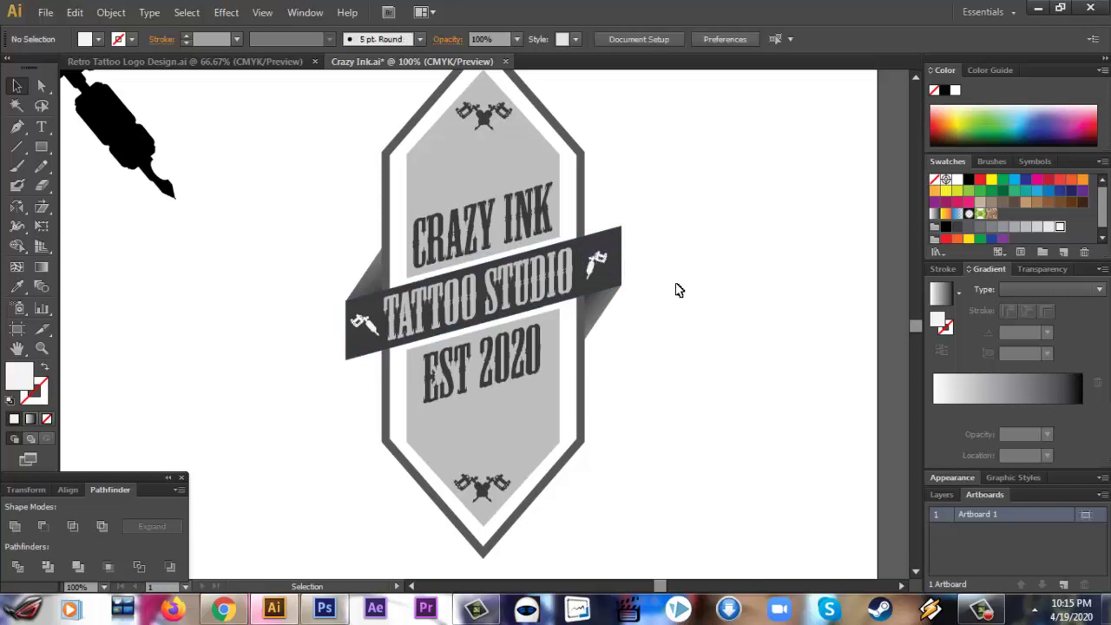
pyautogui.click(366, 327)
pyautogui.click(599, 263)
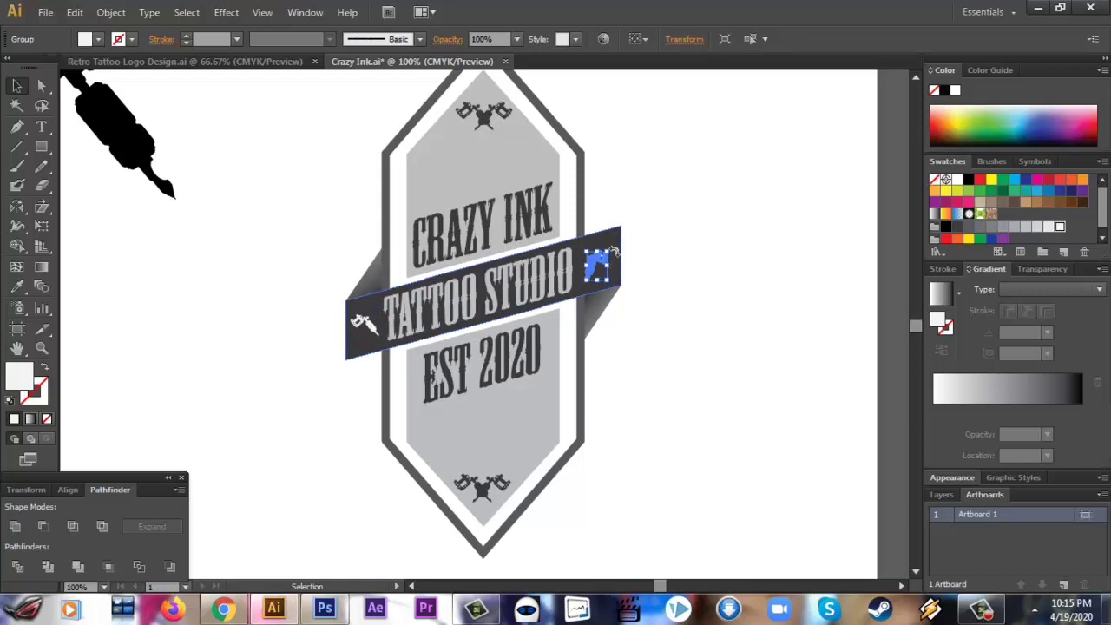
pyautogui.moveTo(614, 250); pyautogui.dragTo(629, 254)
pyautogui.click(637, 278)
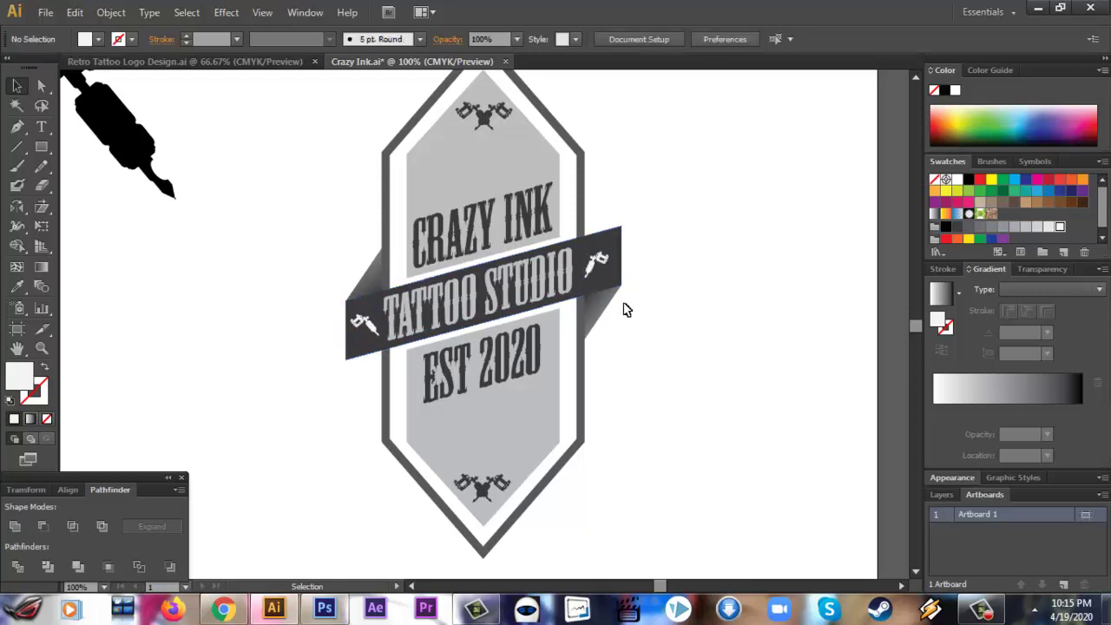
# Step: Shrink the TATTOO STUDIO text slightly and nudge it right on the ribbon
pyautogui.click(573, 281)
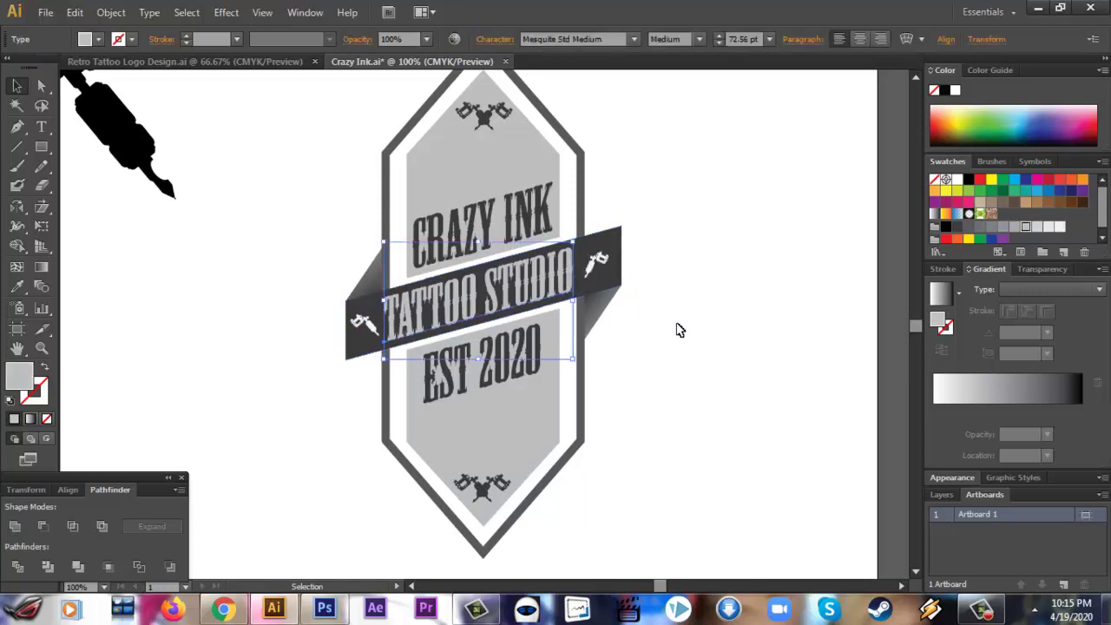
pyautogui.press('Right')
pyautogui.press('Right')
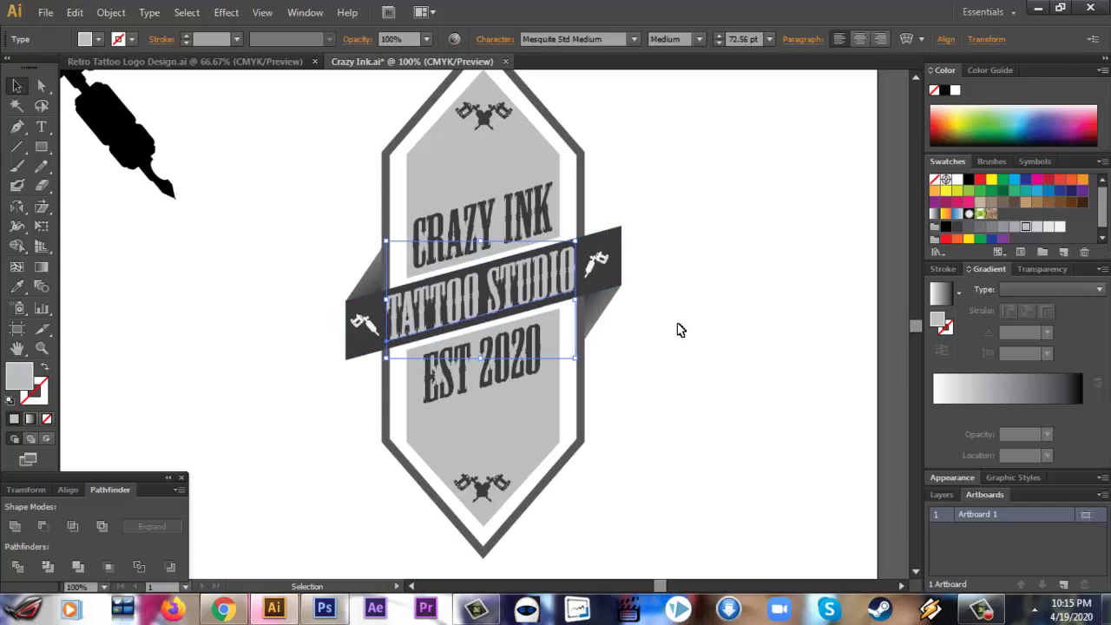
pyautogui.moveTo(575, 240); pyautogui.dragTo(568, 245)
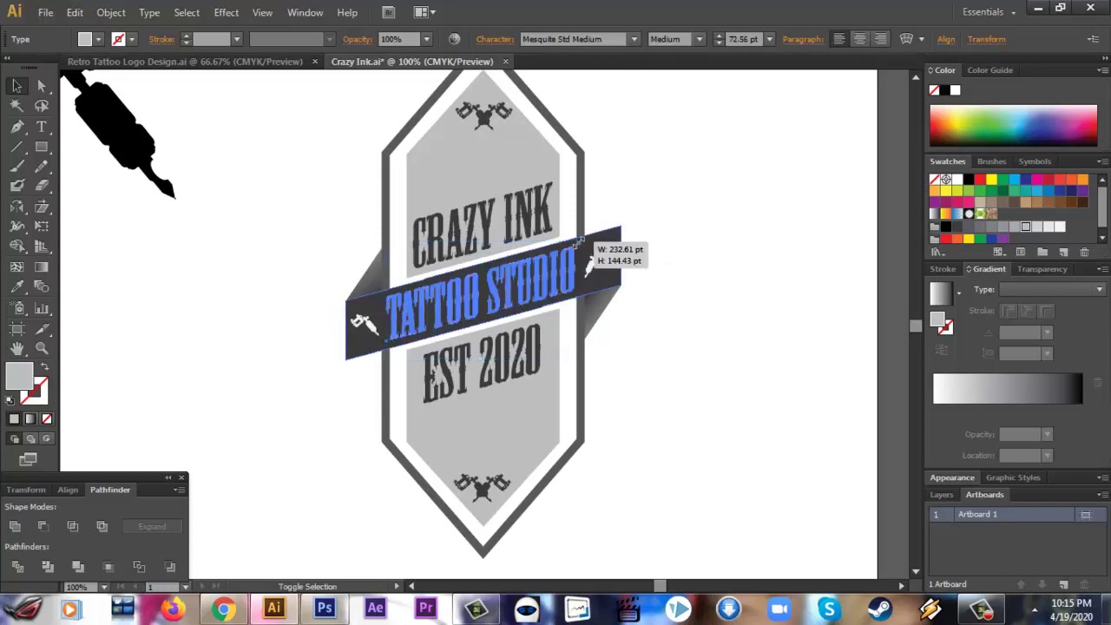
pyautogui.press('Right')
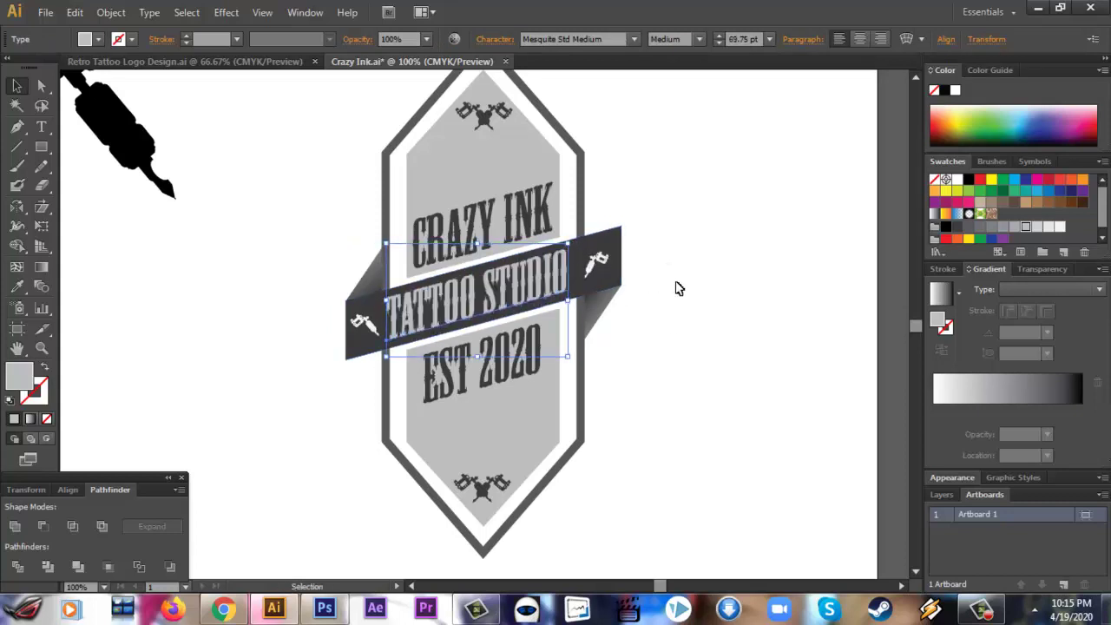
pyautogui.press('Right')
pyautogui.press('Right')
pyautogui.press('Right')
pyautogui.press('Right')
pyautogui.press('Right')
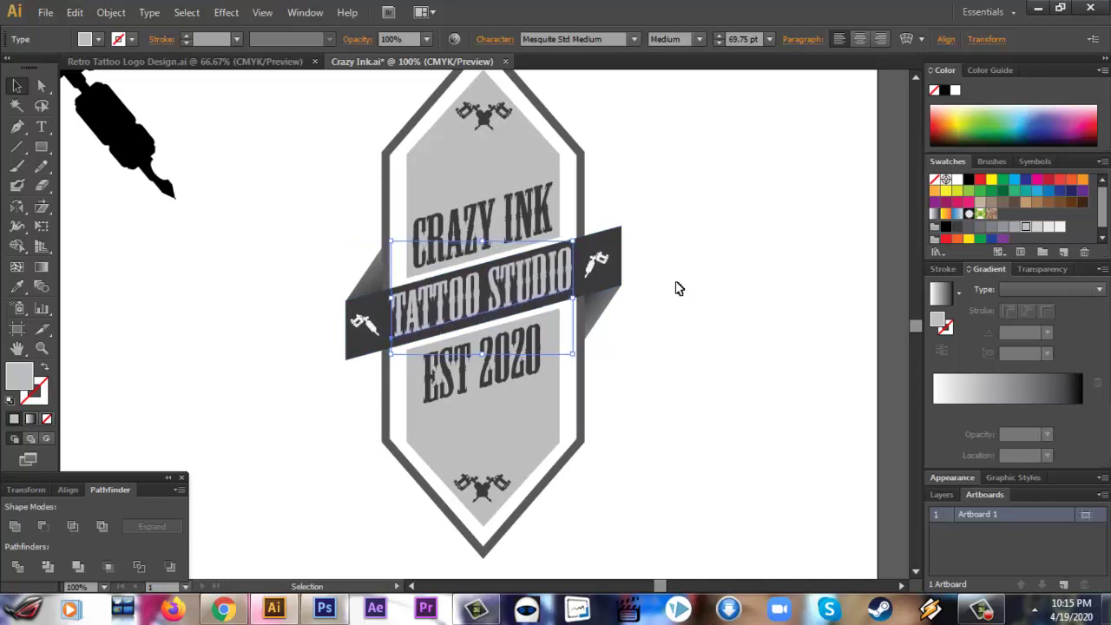
pyautogui.click(675, 288)
# Step: Replace the left banner icon with a copy of the right-end icon
pyautogui.click(599, 262)
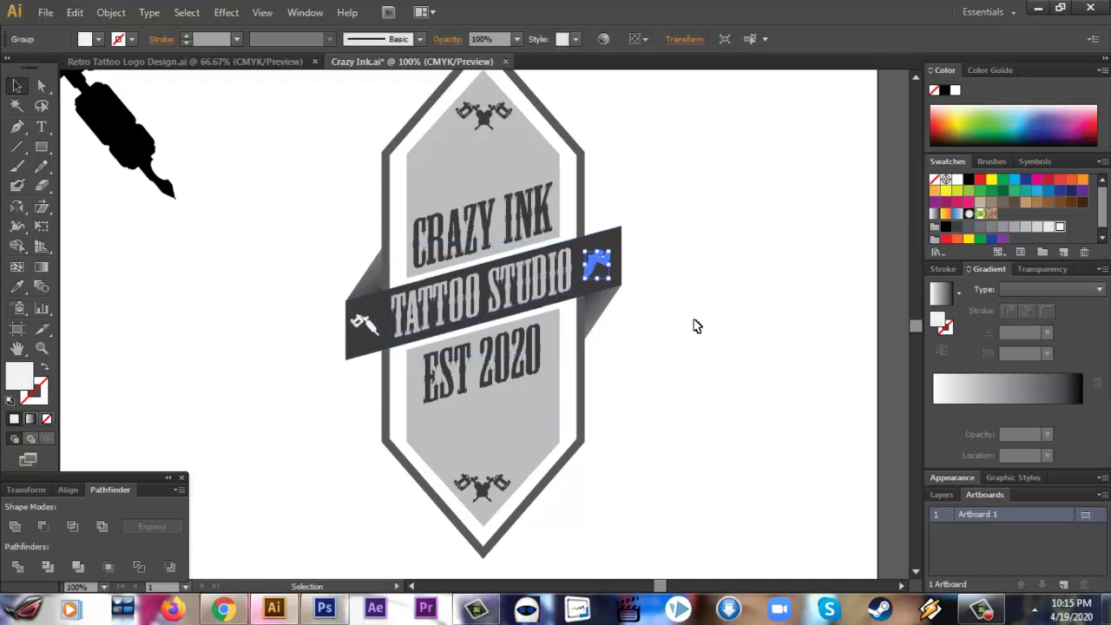
pyautogui.click(699, 326)
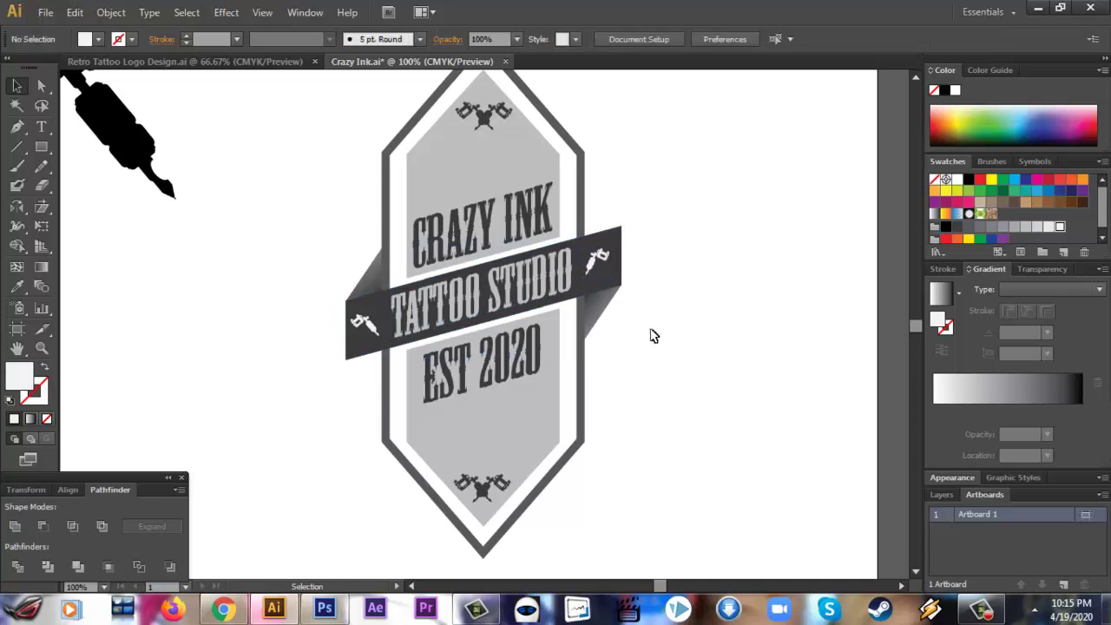
pyautogui.click(367, 324)
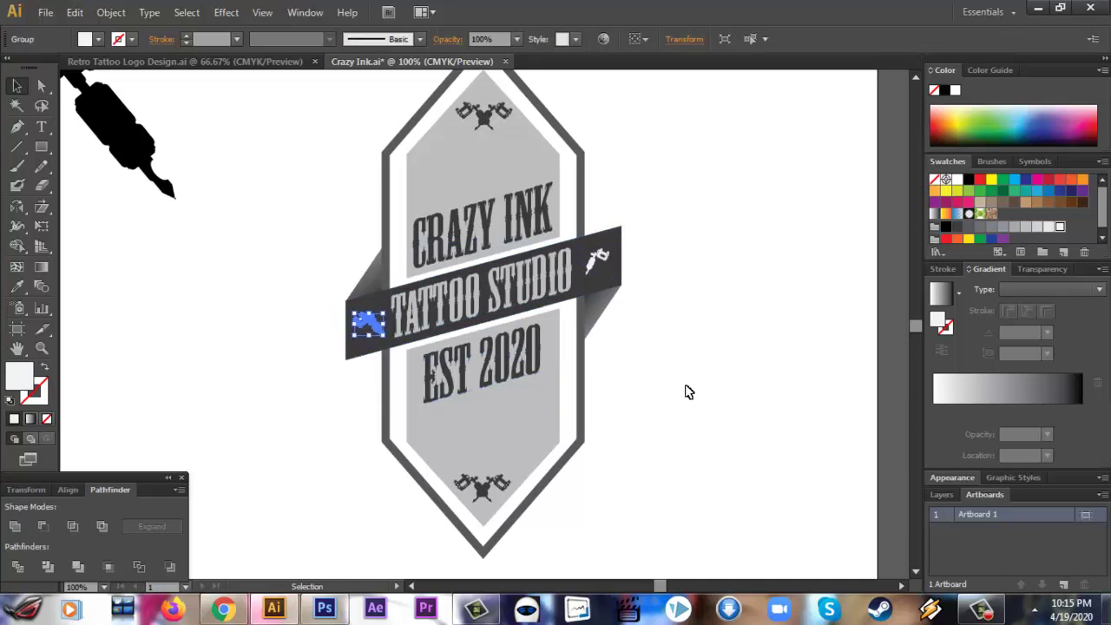
pyautogui.click(694, 389)
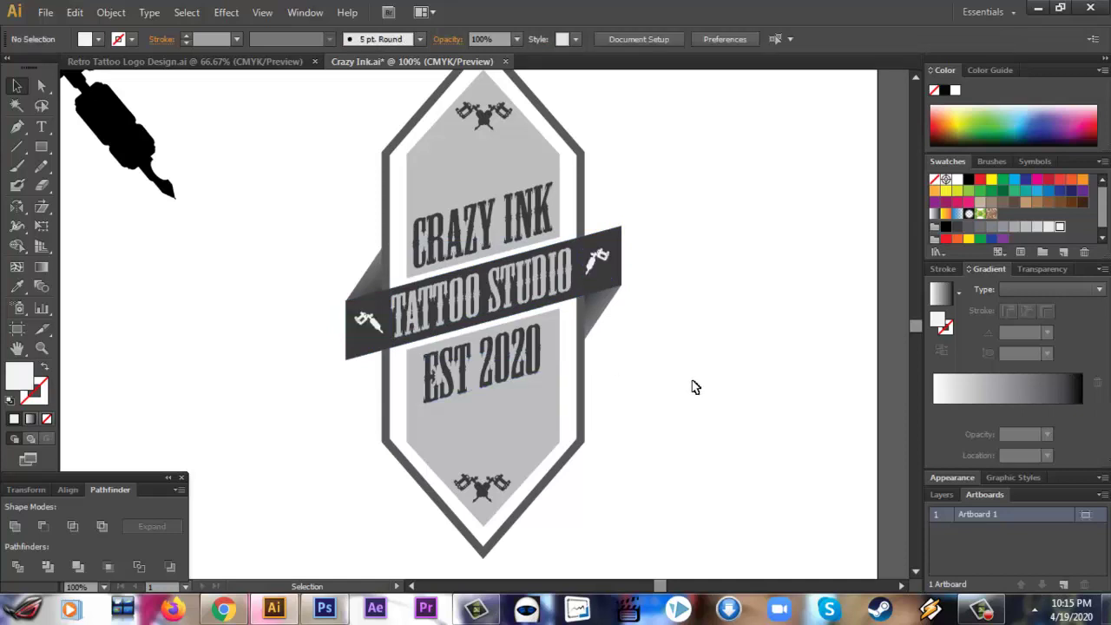
pyautogui.click(368, 323)
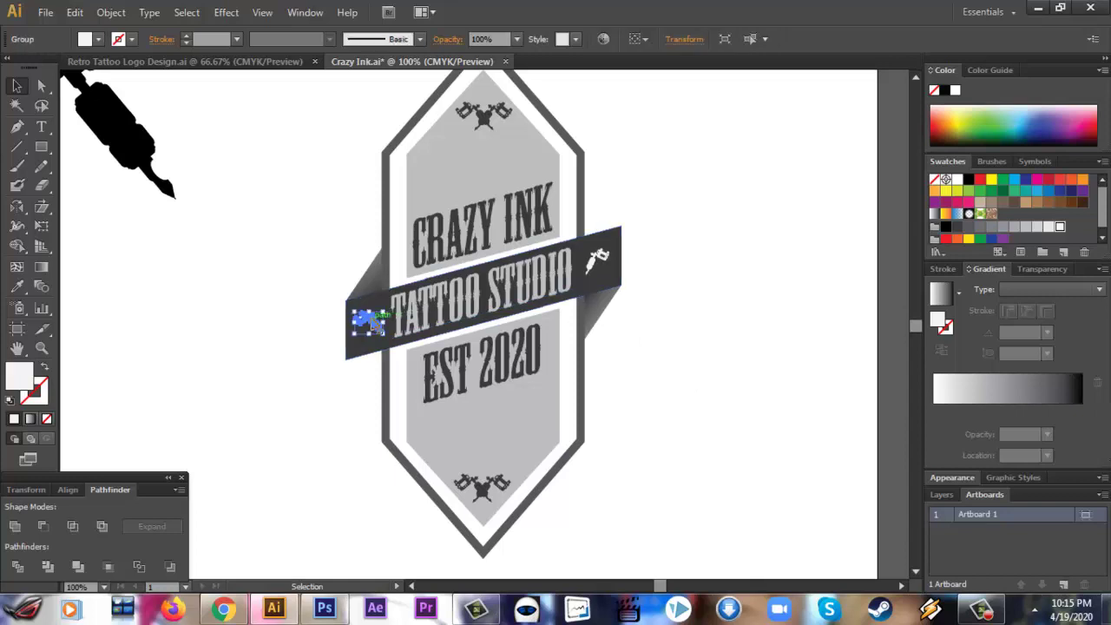
pyautogui.hotkey('ctrl', 'shift', 'a')
pyautogui.moveTo(596, 262); pyautogui.dragTo(368, 326)
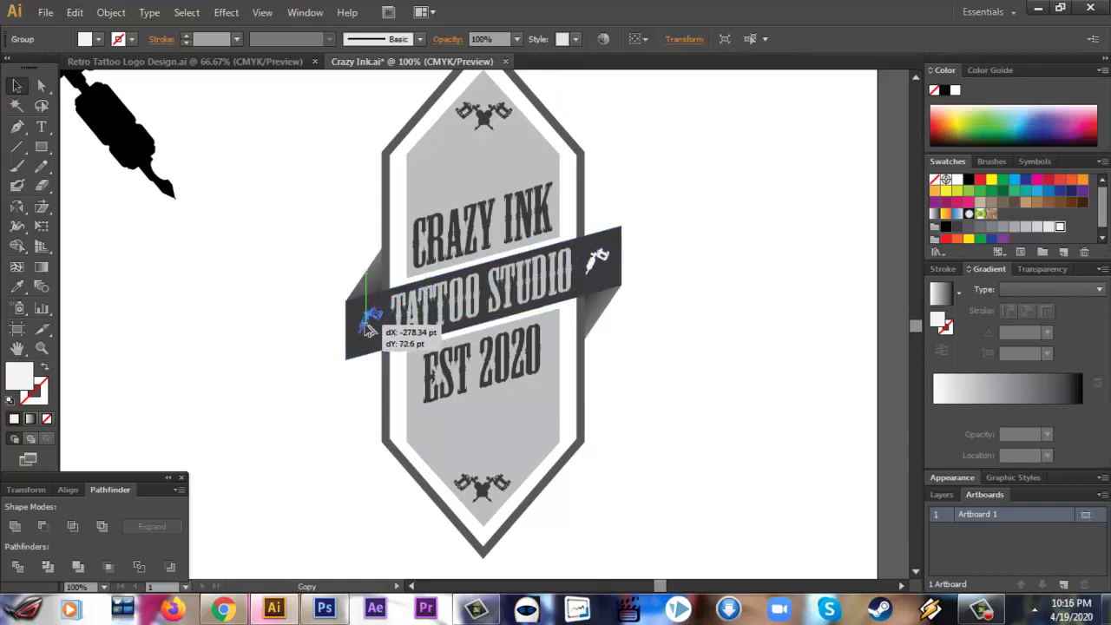
pyautogui.moveTo(368, 327); pyautogui.dragTo(369, 328)
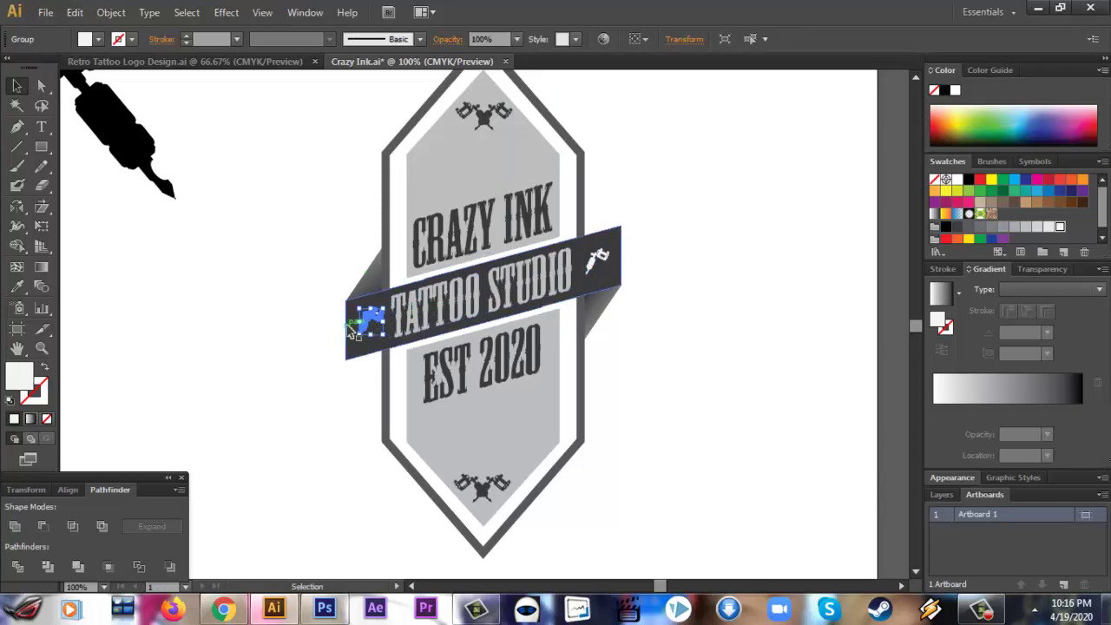
# Step: Flip the left icon copy across the vertical axis and rotate it about 19 degrees
pyautogui.press('i')
pyautogui.press('p')
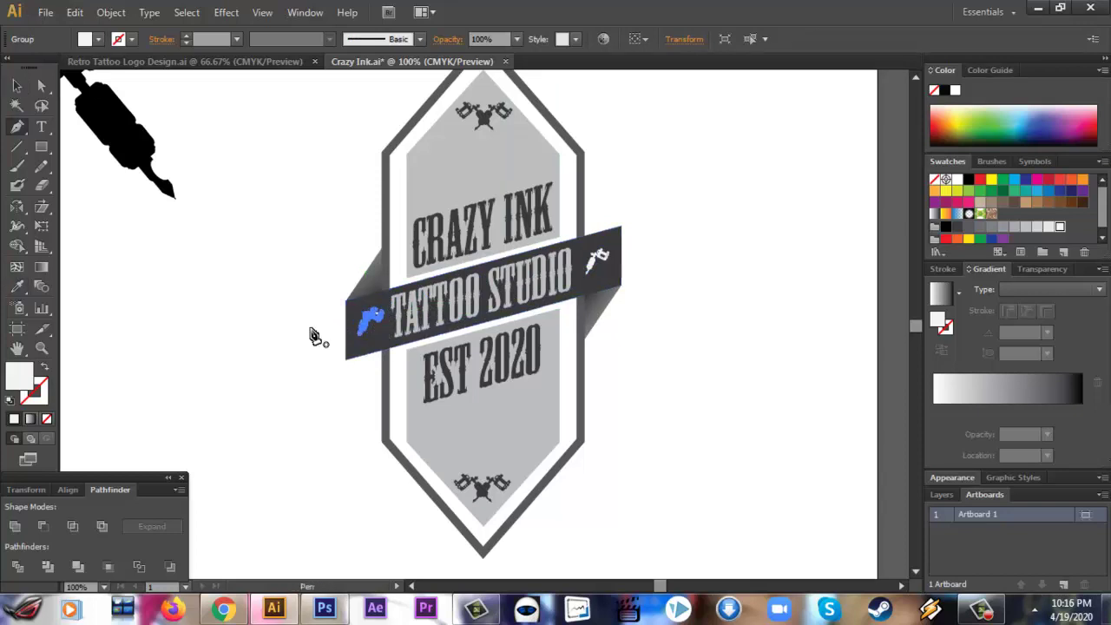
pyautogui.press('o')
pyautogui.press('Return')
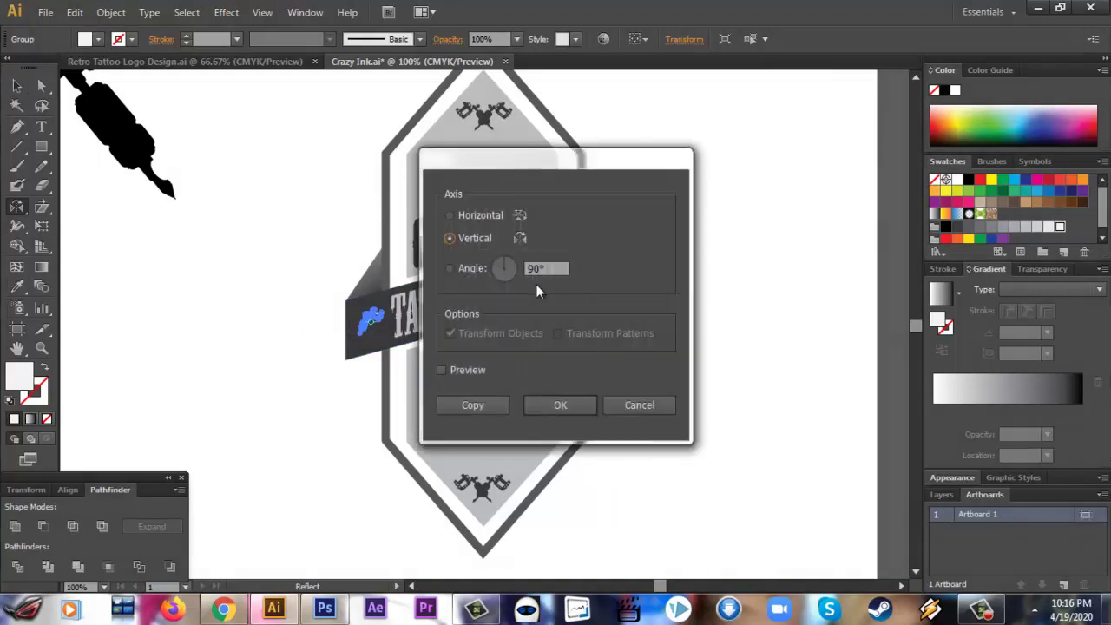
pyautogui.click(559, 405)
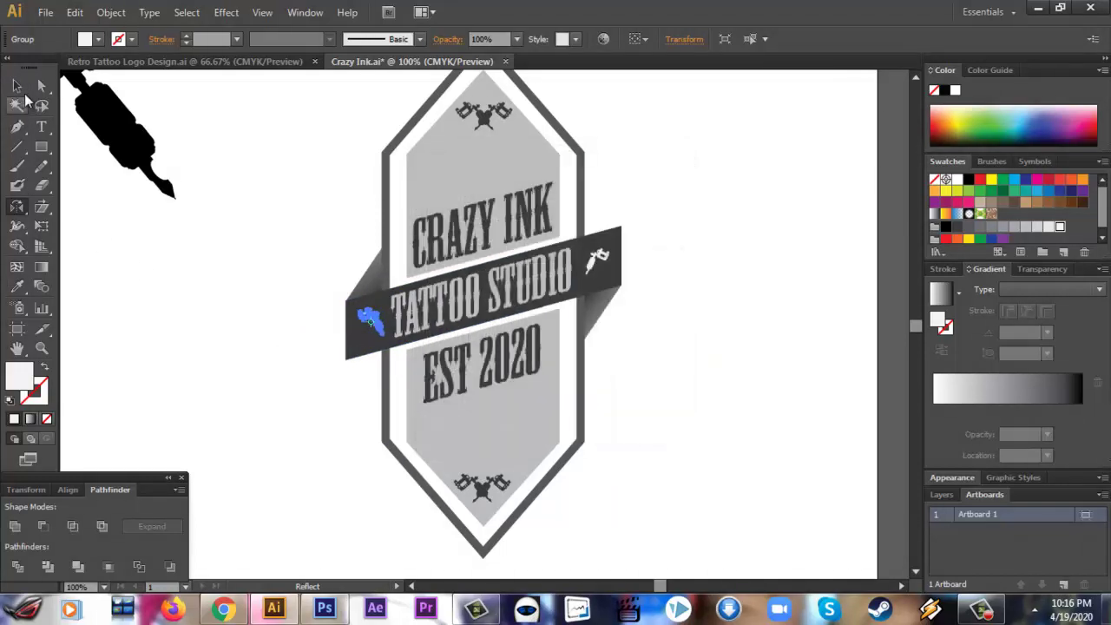
pyautogui.click(16, 85)
pyautogui.click(214, 342)
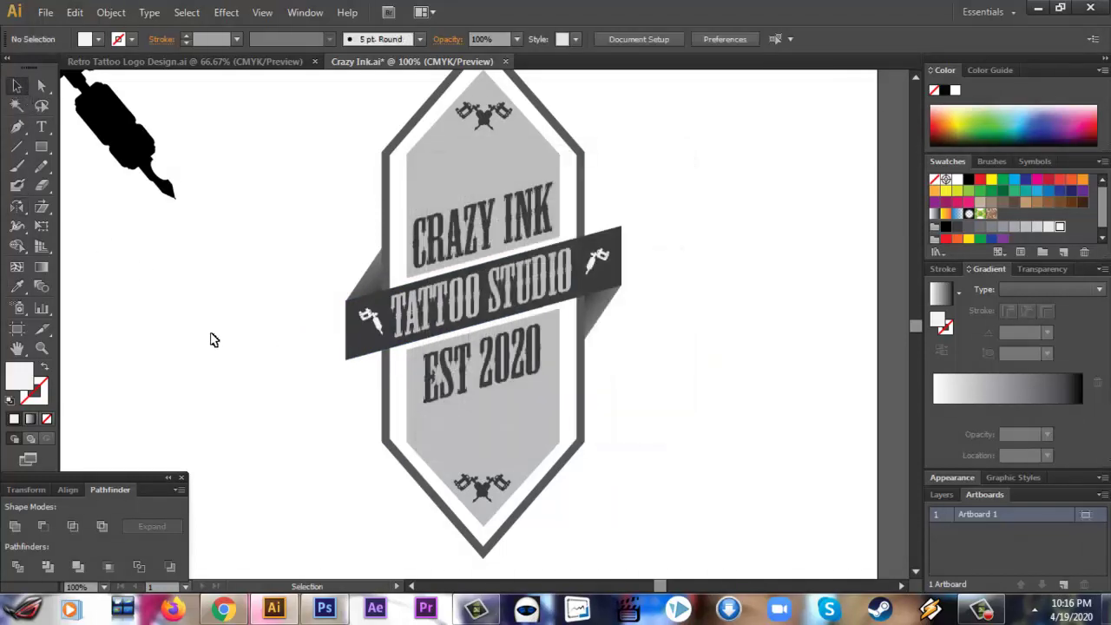
pyautogui.click(368, 320)
pyautogui.moveTo(352, 300); pyautogui.dragTo(341, 306)
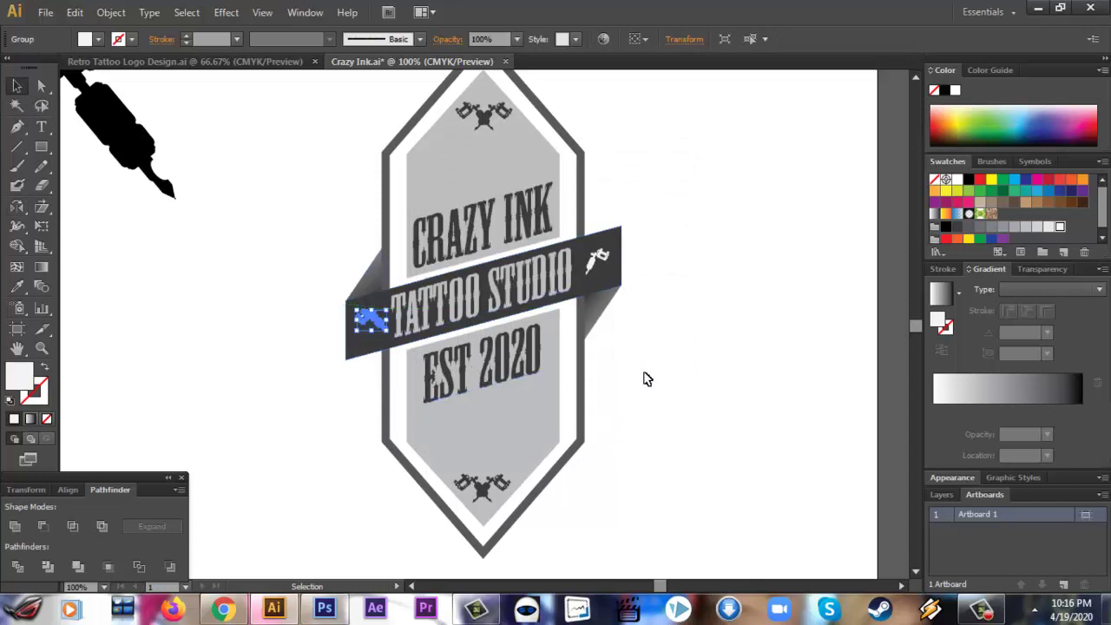
pyautogui.click(685, 400)
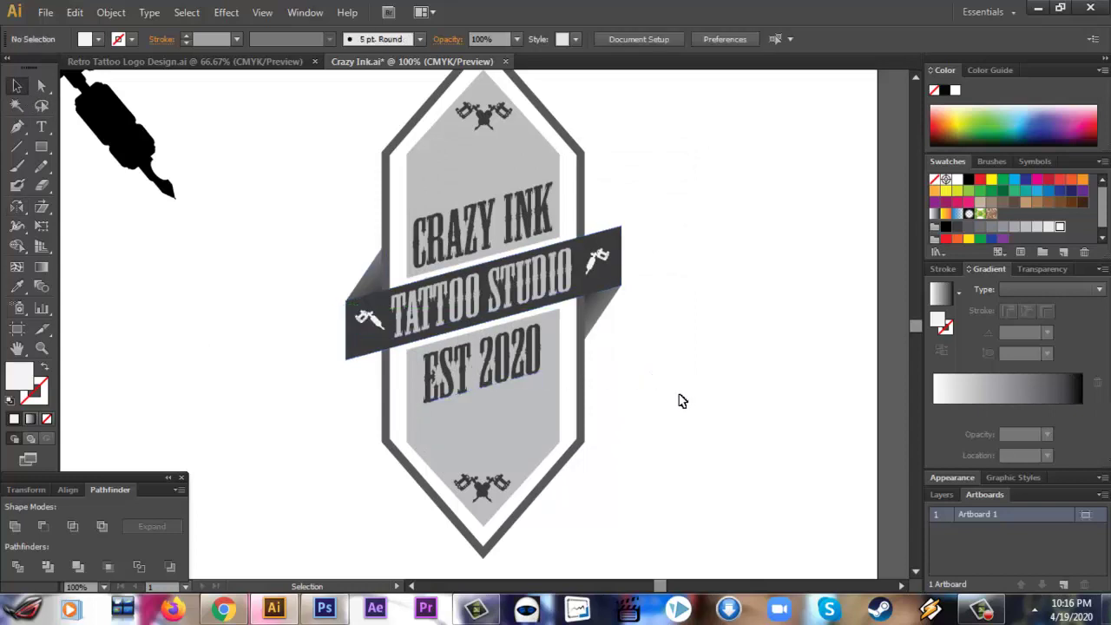
# Step: Delete the tattoo-machine icons at both banner ends
pyautogui.click(371, 313)
pyautogui.press('Delete')
pyautogui.click(599, 259)
pyautogui.press('Delete')
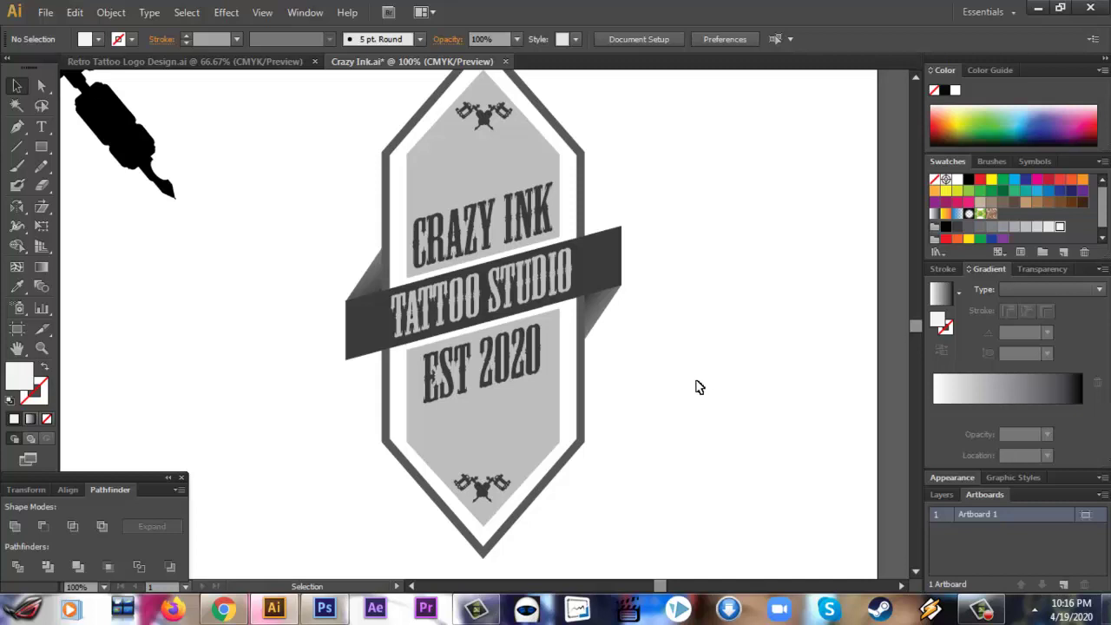
# Step: Move the large tattoo-machine drawing off the artboard to the left
pyautogui.scroll(-2, 700, 387)
pyautogui.scroll(2, 700, 397)
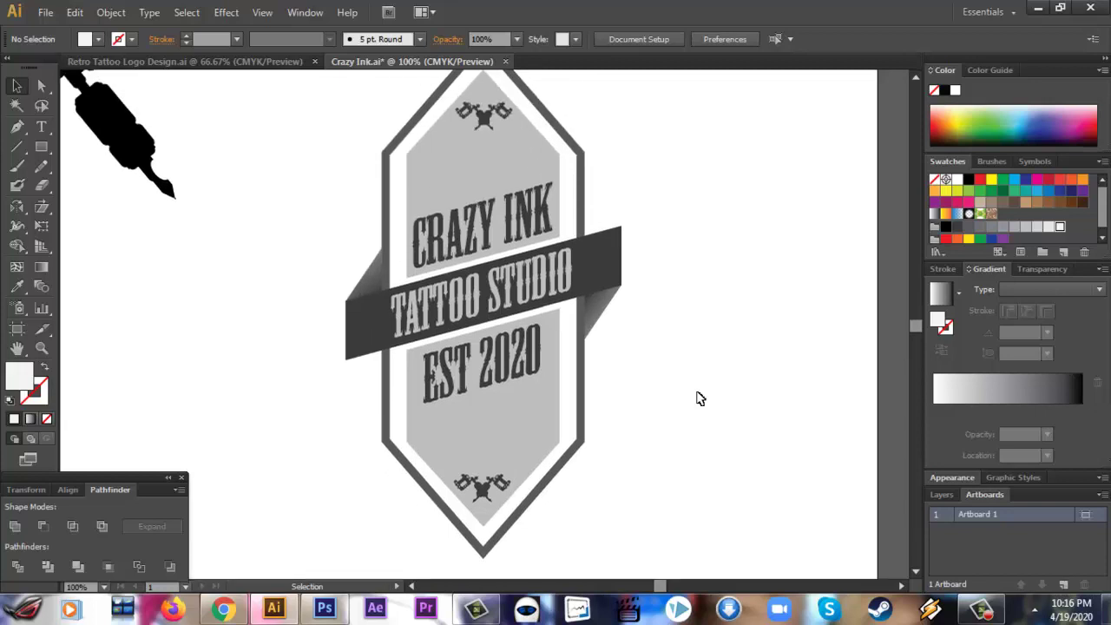
pyautogui.click(173, 198)
pyautogui.press('ctrl')
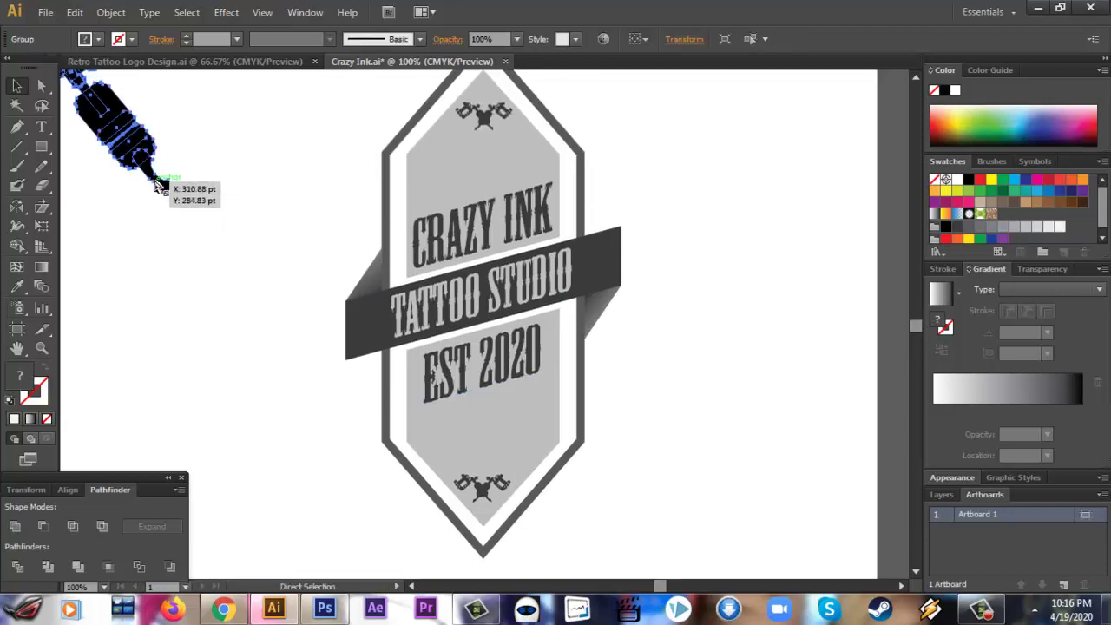
pyautogui.hotkey('ctrl', '-')
pyautogui.hotkey('ctrl', '-')
pyautogui.moveTo(321, 233); pyautogui.dragTo(114, 210)
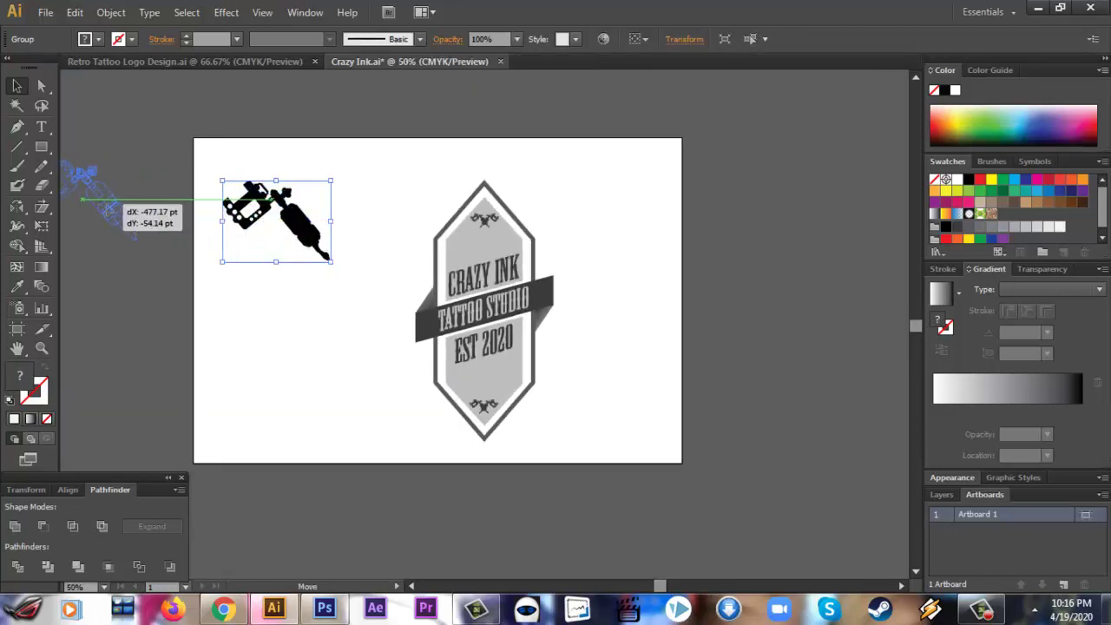
# Step: Shift the whole Crazy Ink badge left and up, viewed at 66.67% zoom
pyautogui.moveTo(369, 197); pyautogui.dragTo(612, 449)
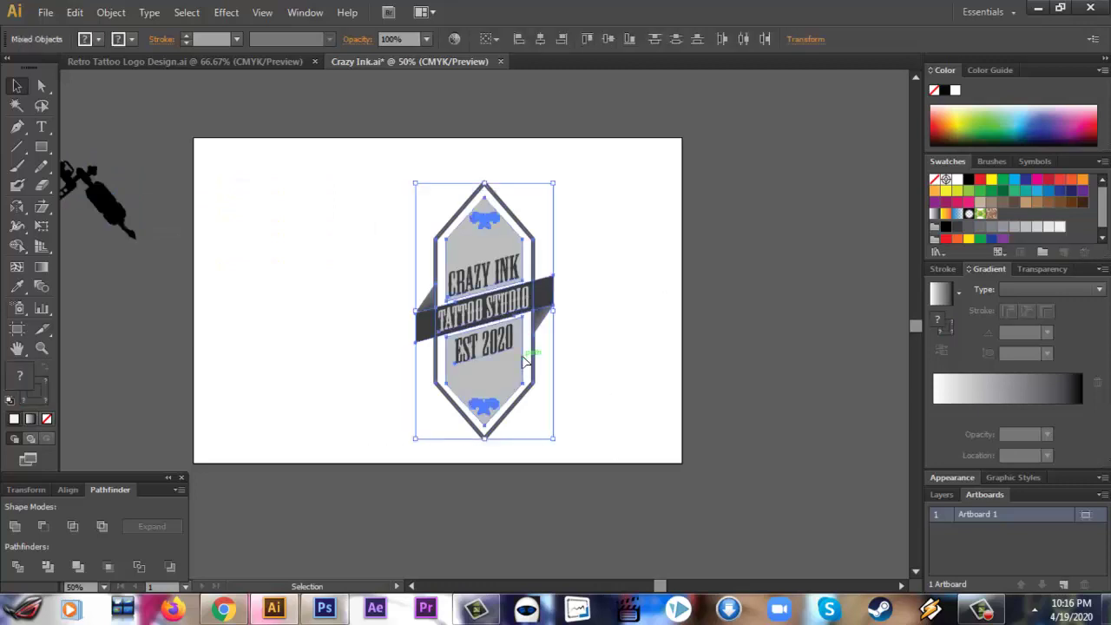
pyautogui.moveTo(516, 360); pyautogui.dragTo(468, 361)
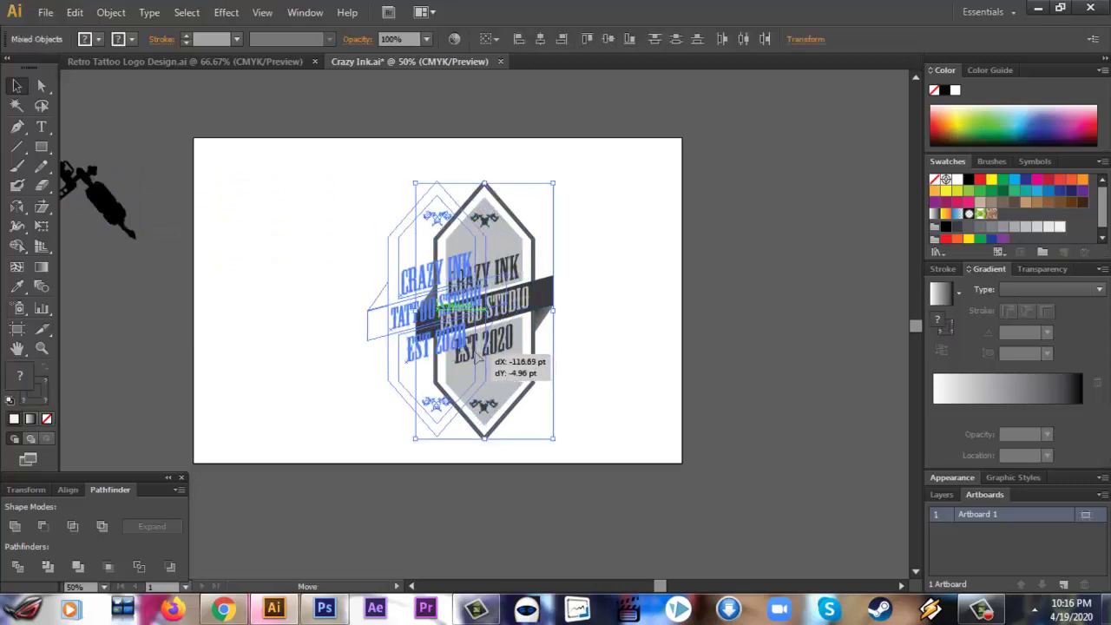
pyautogui.click(583, 357)
pyautogui.hotkey('ctrl', '+')
pyautogui.hotkey('ctrl', '+')
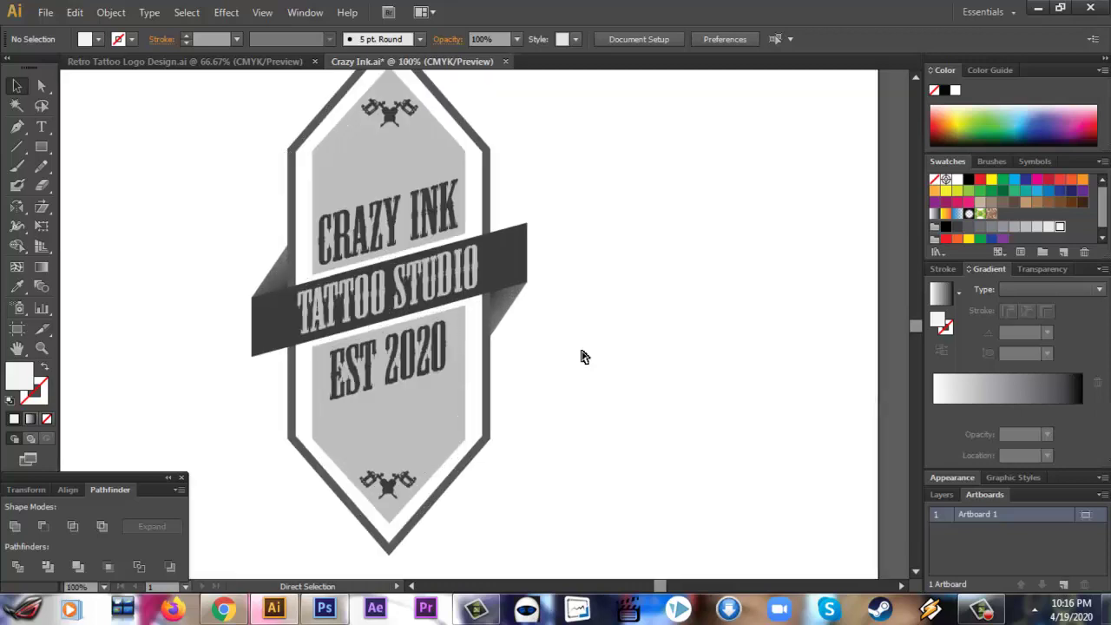
pyautogui.hotkey('ctrl', '-')
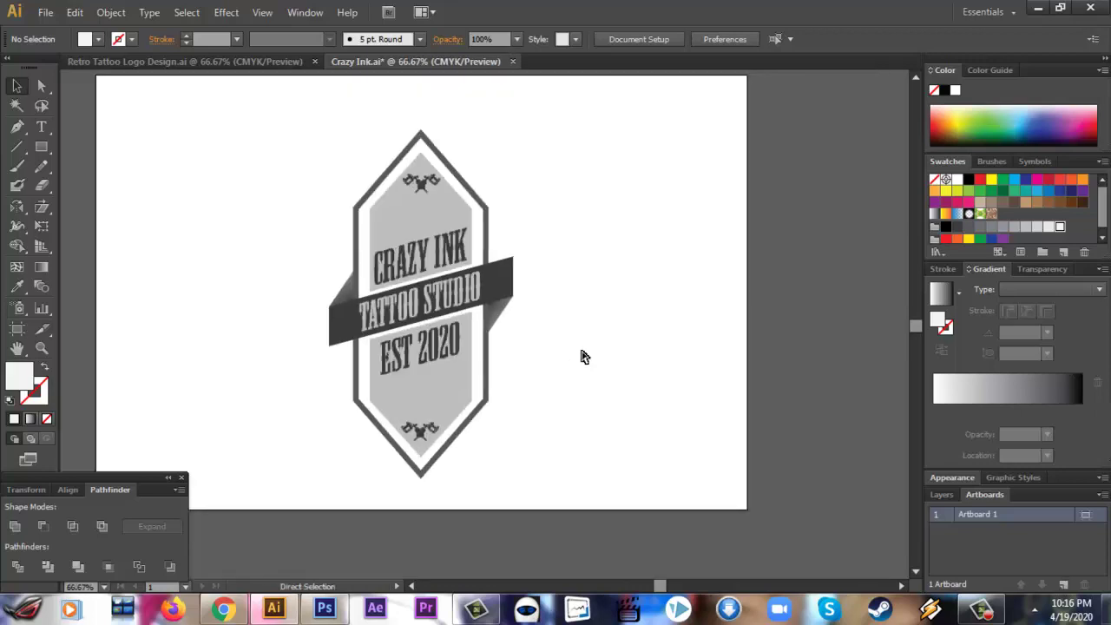
pyautogui.scroll(1, 560, 398)
pyautogui.scroll(-1, 559, 497)
pyautogui.moveTo(555, 483); pyautogui.dragTo(298, 214)
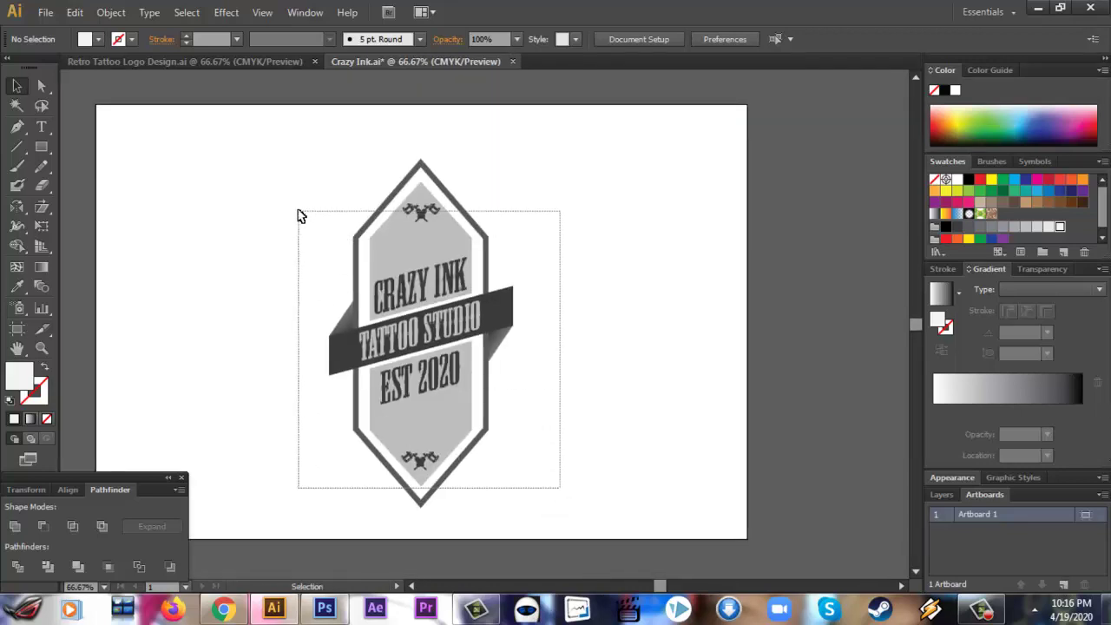
pyautogui.moveTo(461, 328); pyautogui.dragTo(460, 310)
pyautogui.click(599, 365)
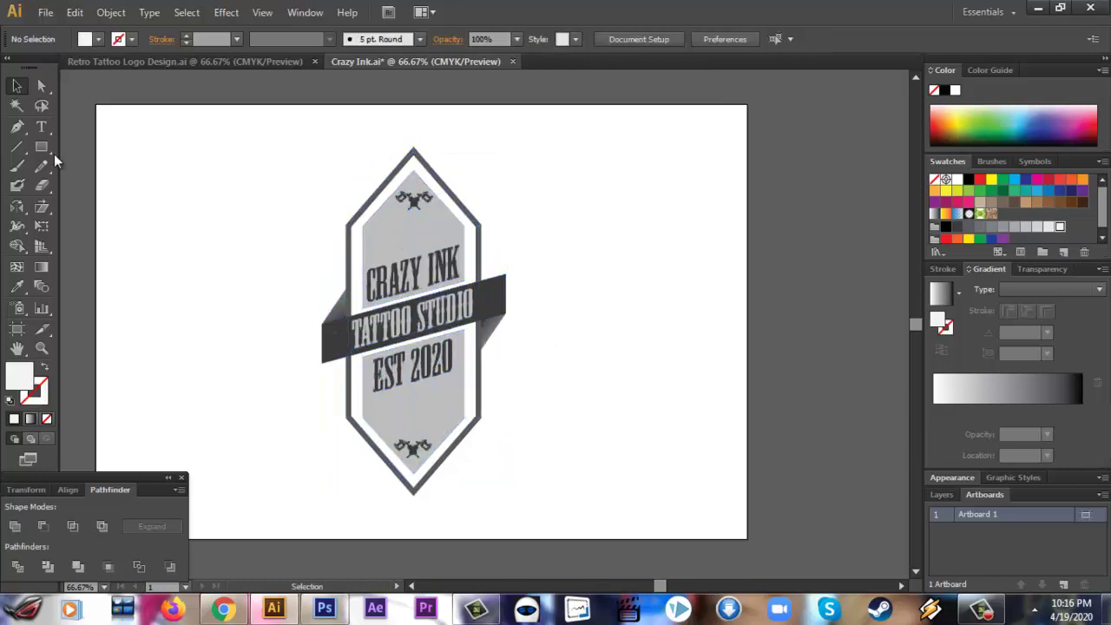
# Step: Browse the Primitive symbol library from the Symbols panel, then close it
pyautogui.click(1035, 161)
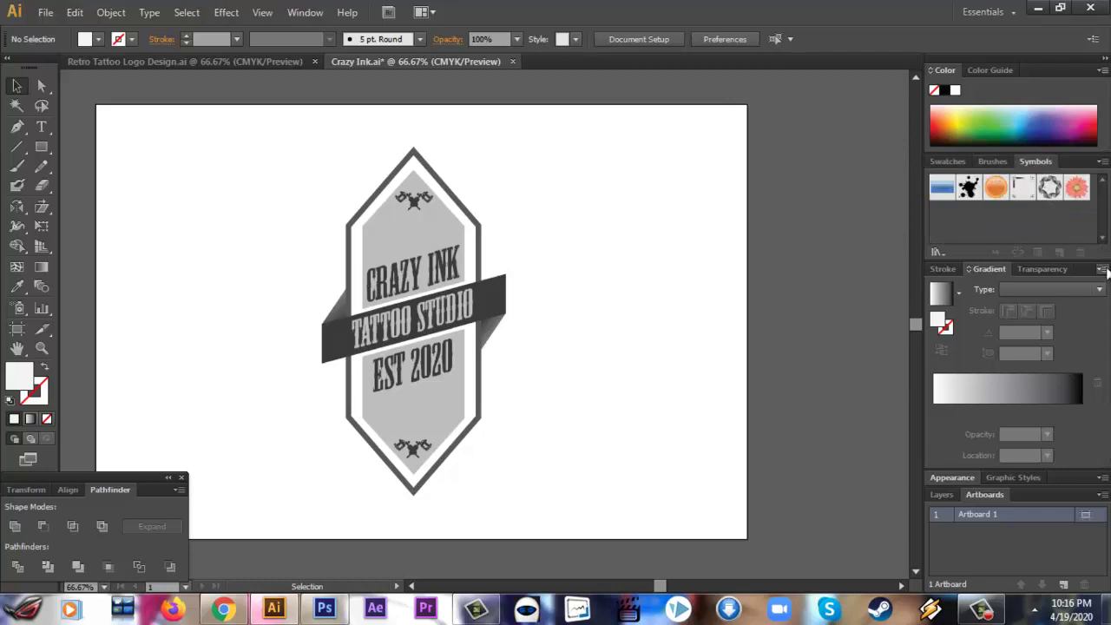
pyautogui.click(1101, 162)
pyautogui.moveTo(999, 492)
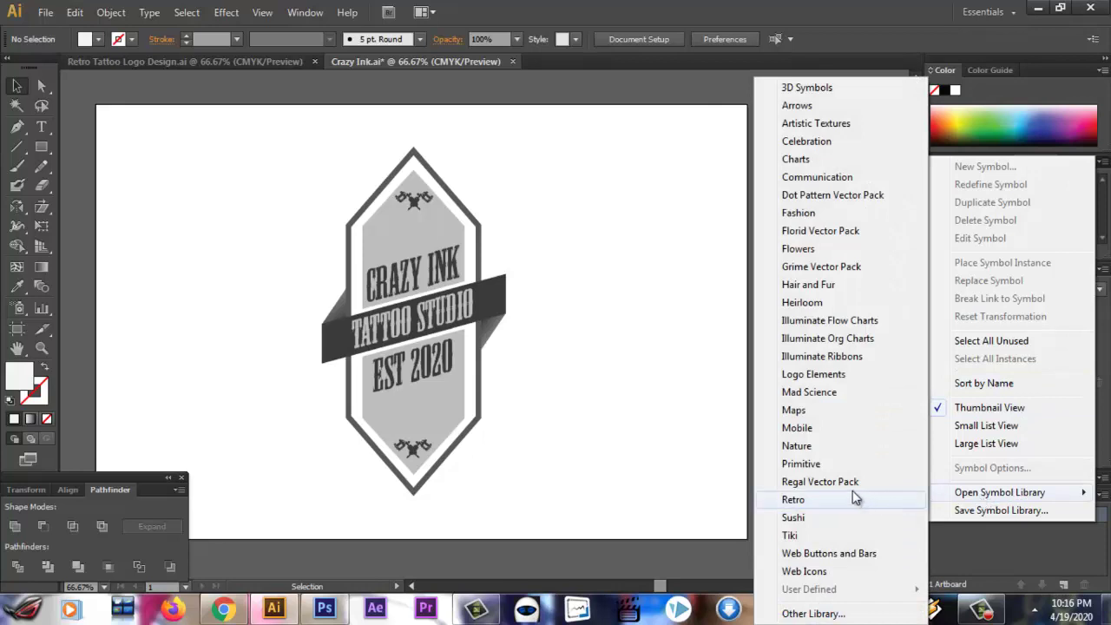
pyautogui.click(830, 469)
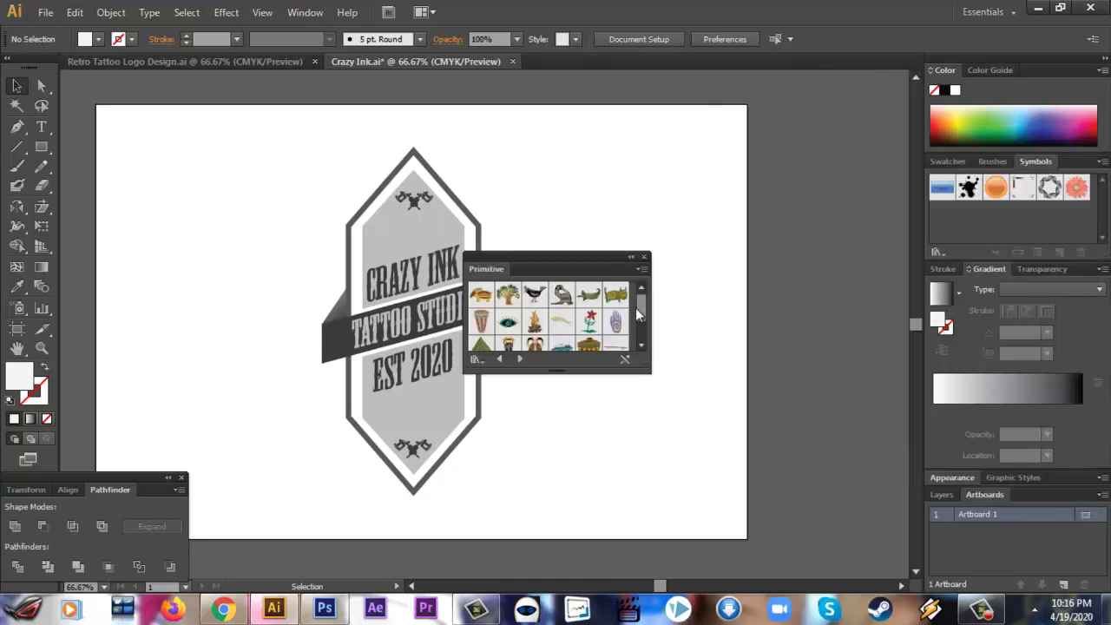
pyautogui.moveTo(638, 314)
pyautogui.mouseDown()
pyautogui.moveTo(639, 334)
pyautogui.moveTo(639, 295)
pyautogui.mouseUp()
pyautogui.click(643, 257)
# Step: Open the Web Buttons and Bars symbol library and scroll to find the grey star
pyautogui.click(1101, 163)
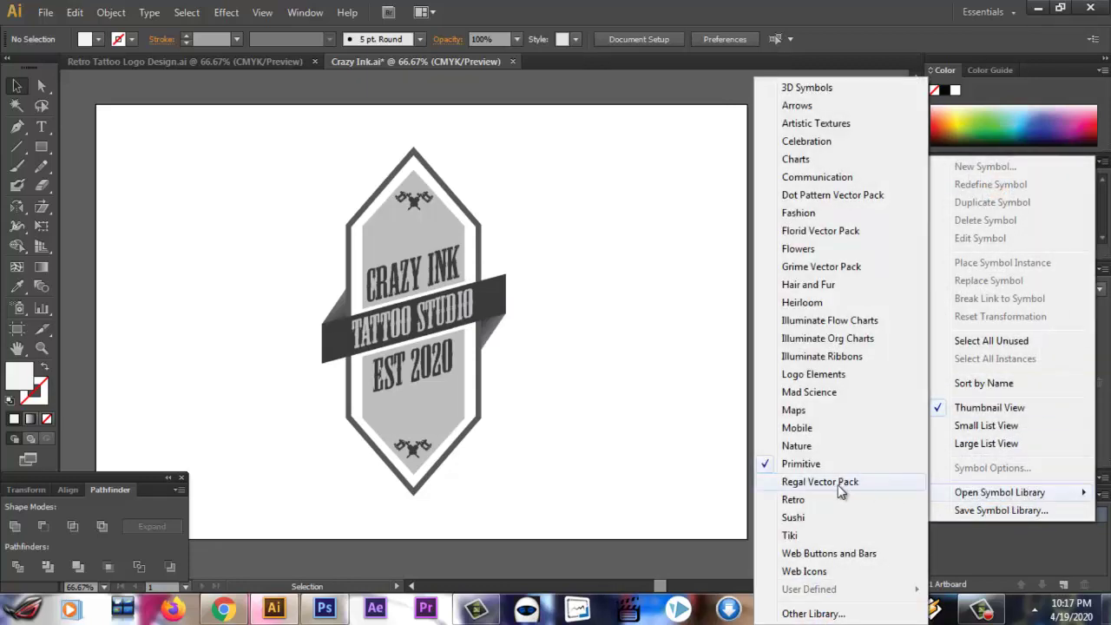
pyautogui.moveTo(999, 492)
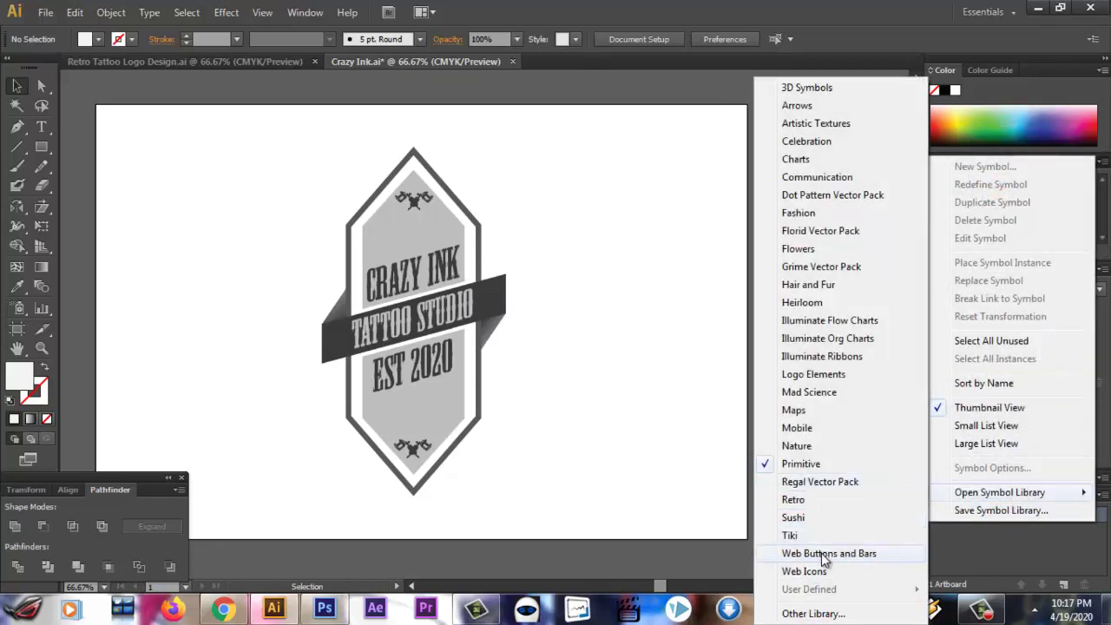
pyautogui.click(825, 554)
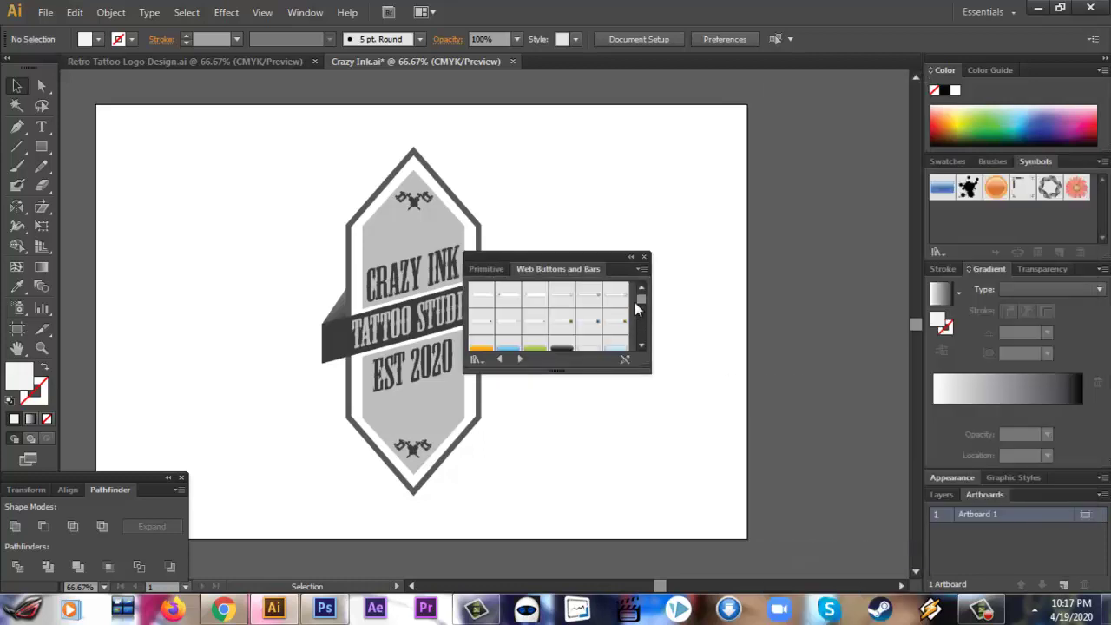
pyautogui.scroll(-2, 644, 323)
pyautogui.scroll(-2, 644, 323)
pyautogui.scroll(-2, 644, 323)
pyautogui.scroll(-2, 644, 322)
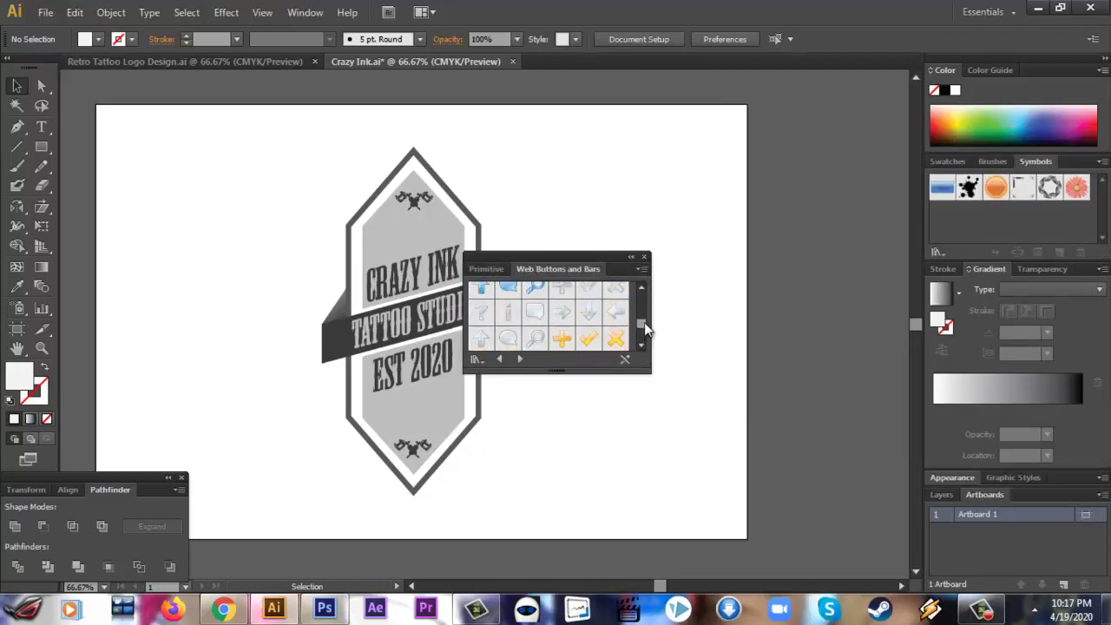
pyautogui.scroll(2, 644, 322)
pyautogui.scroll(2, 643, 319)
pyautogui.scroll(2, 643, 319)
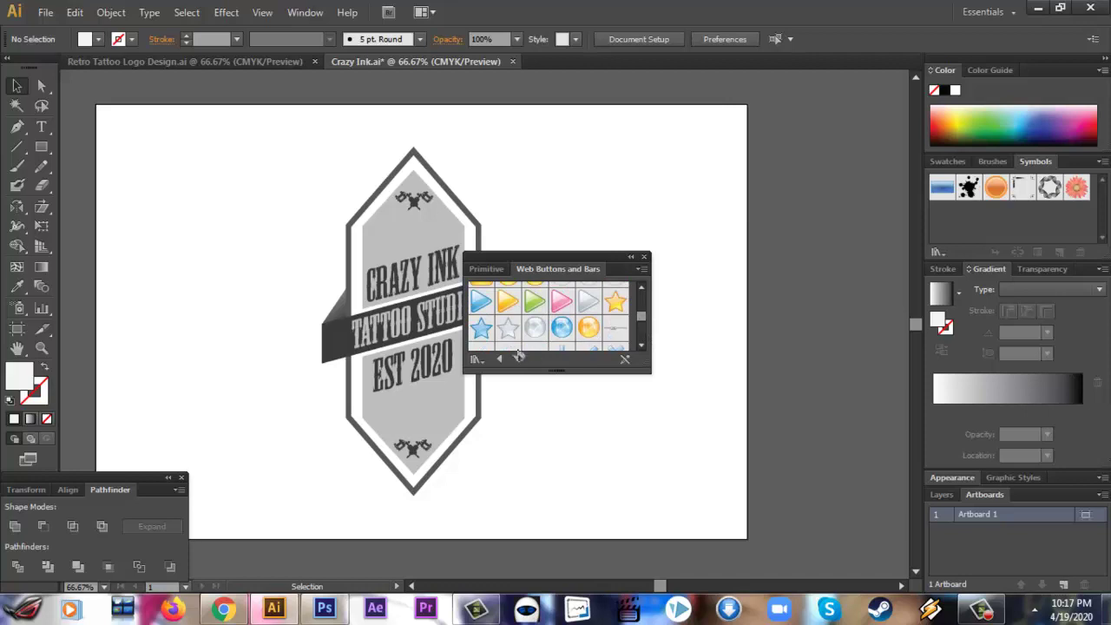
# Step: Drag the grey star onto the artboard beside the badge and close the library
pyautogui.moveTo(506, 334); pyautogui.dragTo(572, 419)
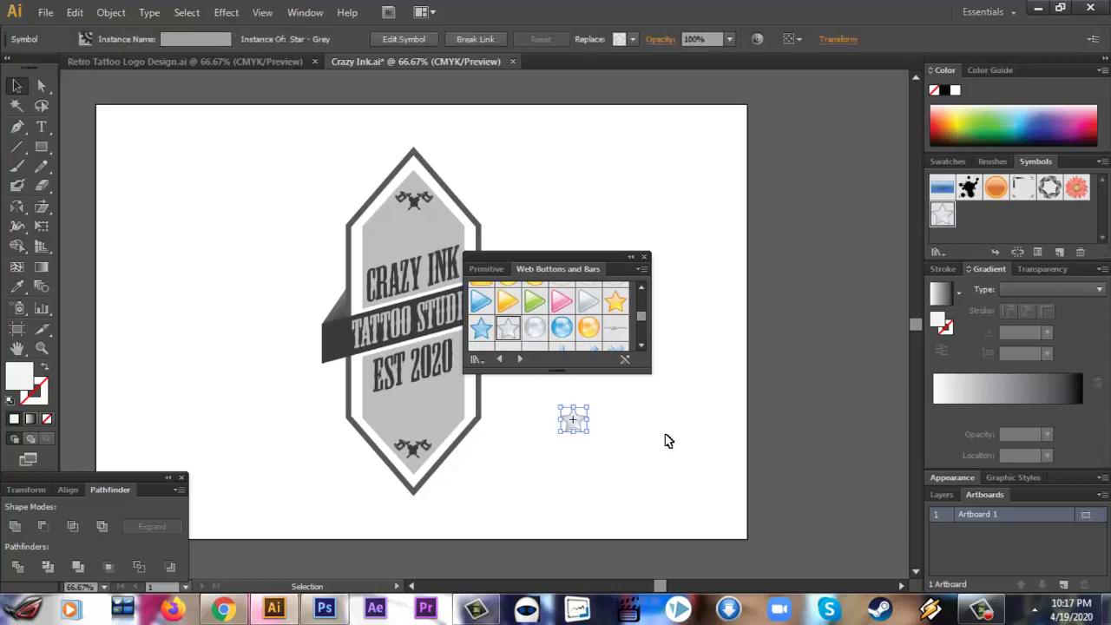
pyautogui.click(645, 258)
pyautogui.click(606, 446)
pyautogui.click(573, 422)
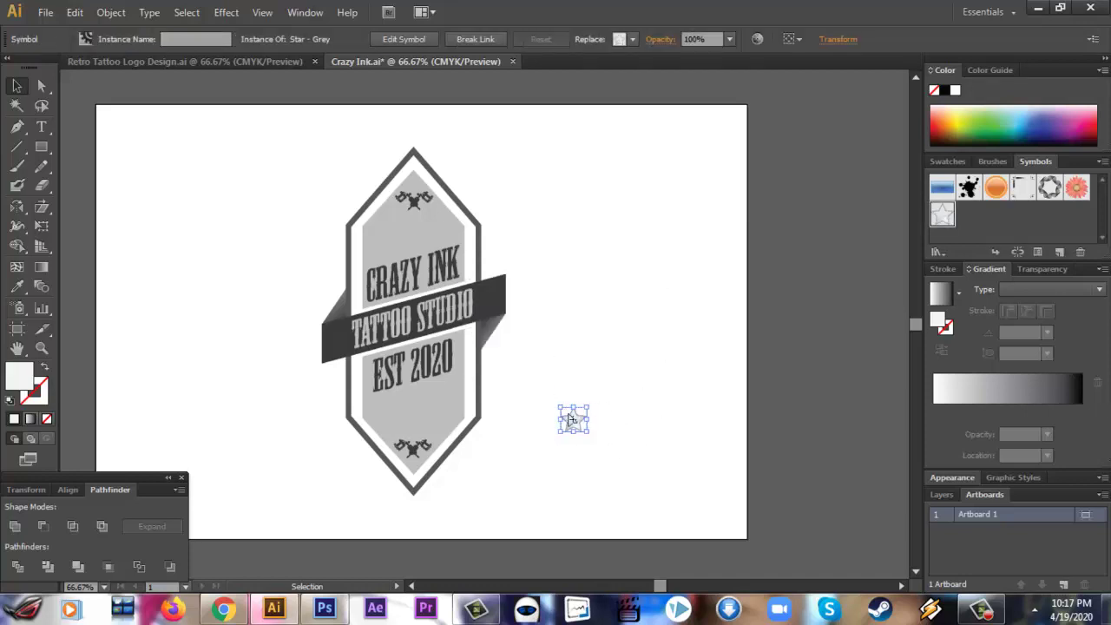
# Step: Edit the star symbol to have a white fill and no stroke
pyautogui.doubleClick(573, 423)
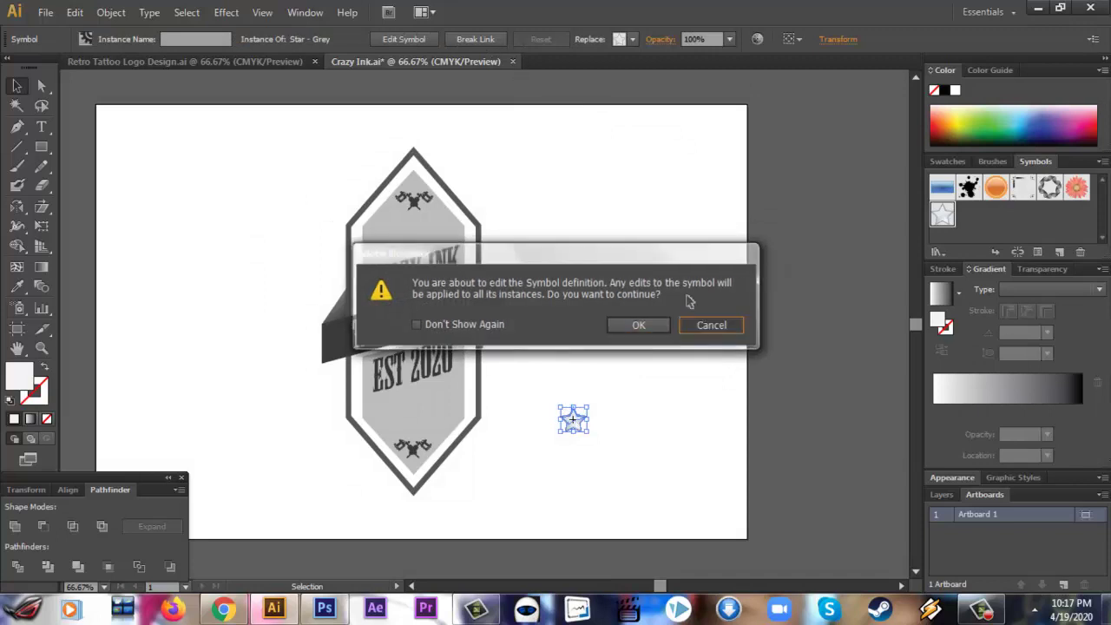
pyautogui.click(642, 326)
pyautogui.click(657, 412)
pyautogui.moveTo(623, 460); pyautogui.dragTo(560, 401)
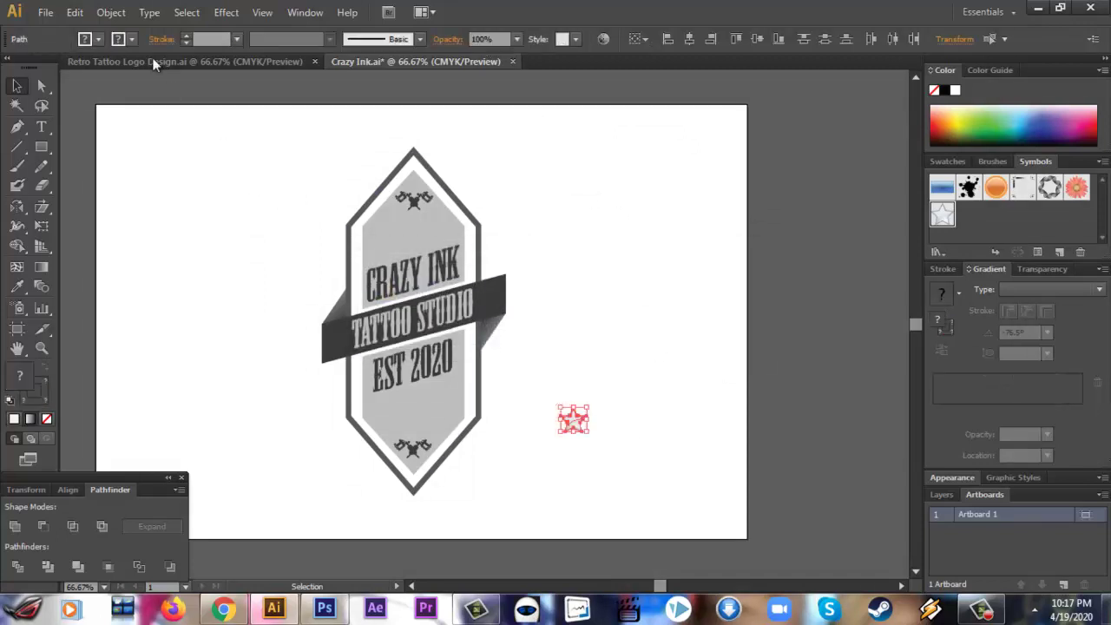
pyautogui.click(99, 40)
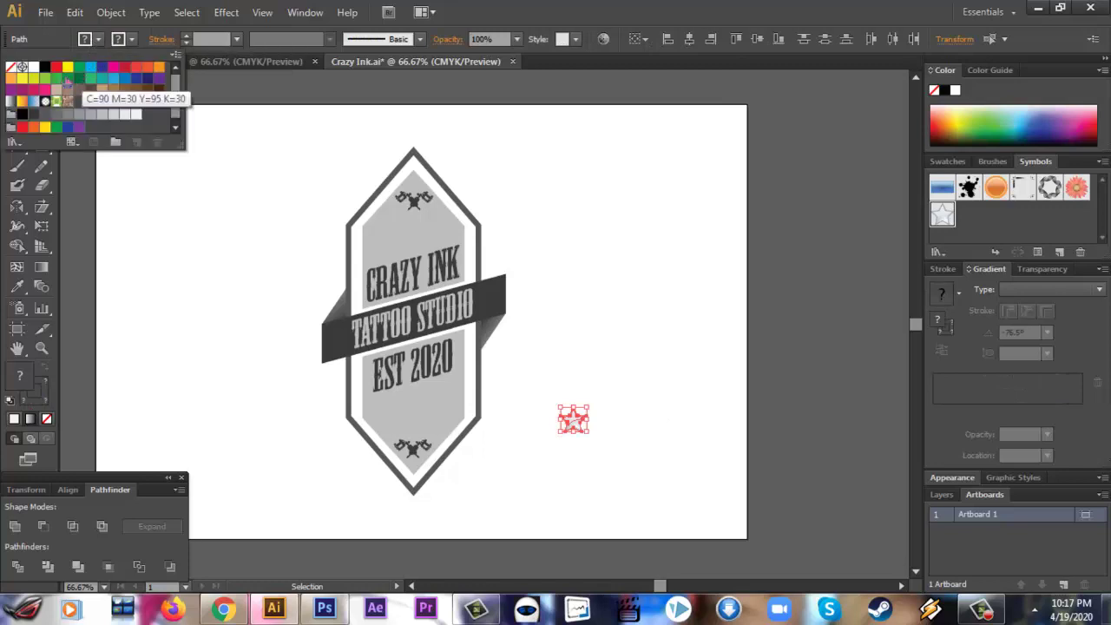
pyautogui.click(135, 117)
pyautogui.click(596, 449)
pyautogui.moveTo(606, 444); pyautogui.dragTo(559, 414)
pyautogui.click(132, 39)
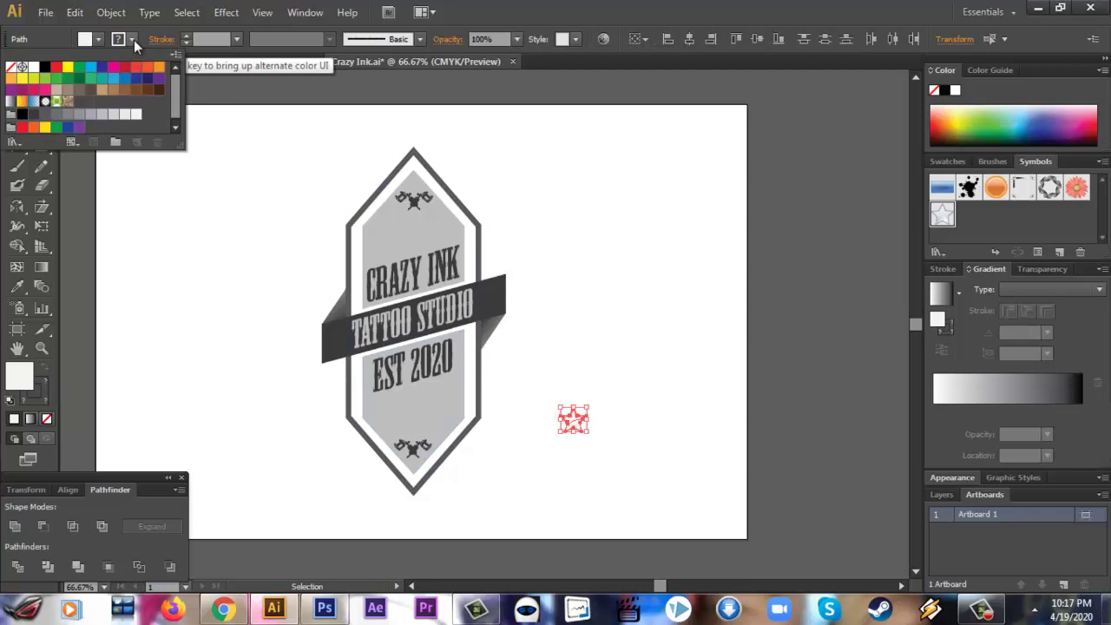
pyautogui.click(10, 67)
# Step: Move the white star onto the right end of the TATTOO STUDIO banner
pyautogui.click(667, 385)
pyautogui.click(568, 417)
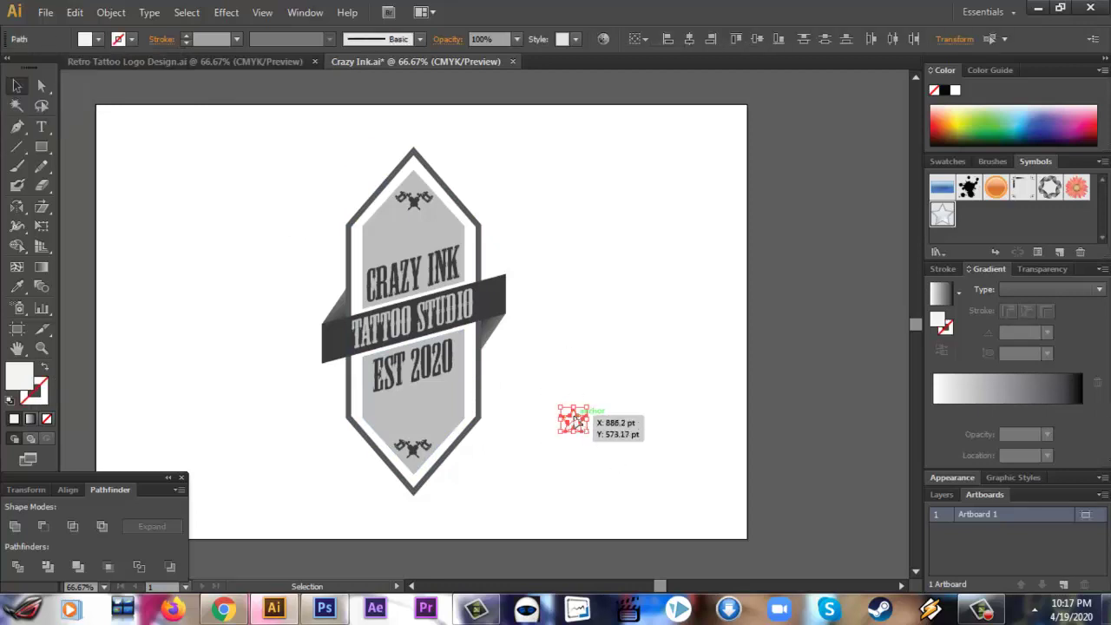
pyautogui.moveTo(574, 420); pyautogui.dragTo(490, 300)
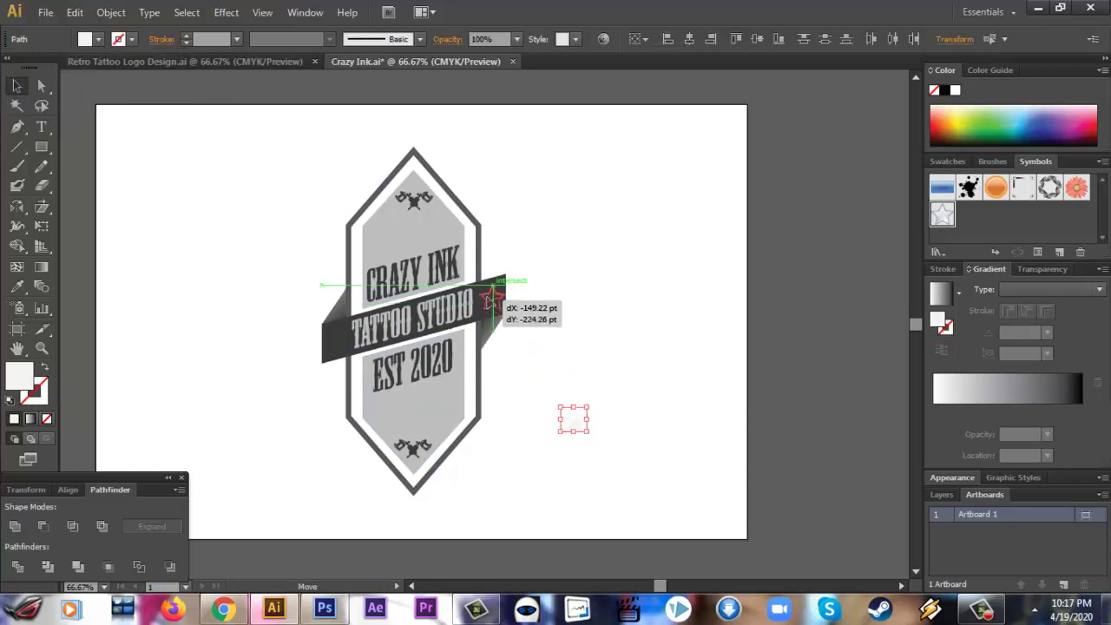
pyautogui.click(609, 351)
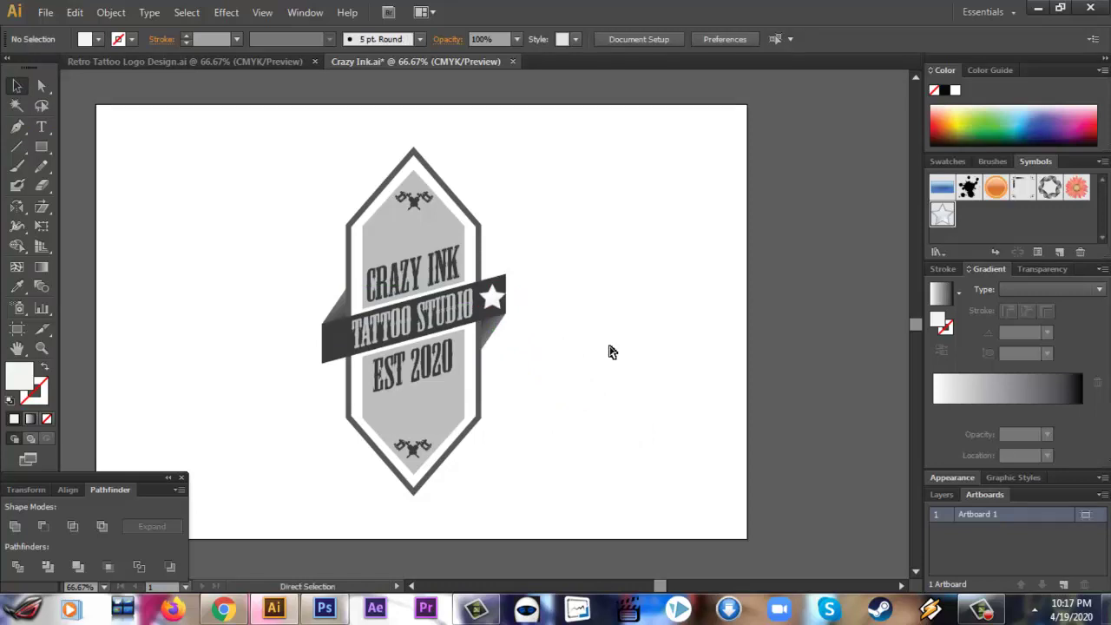
# Step: Inside the star symbol, rotate it to the banner's tilt, shrink it, and nudge it up-right
pyautogui.hotkey('ctrl', '+')
pyautogui.hotkey('ctrl', '+')
pyautogui.hotkey('ctrl', '+')
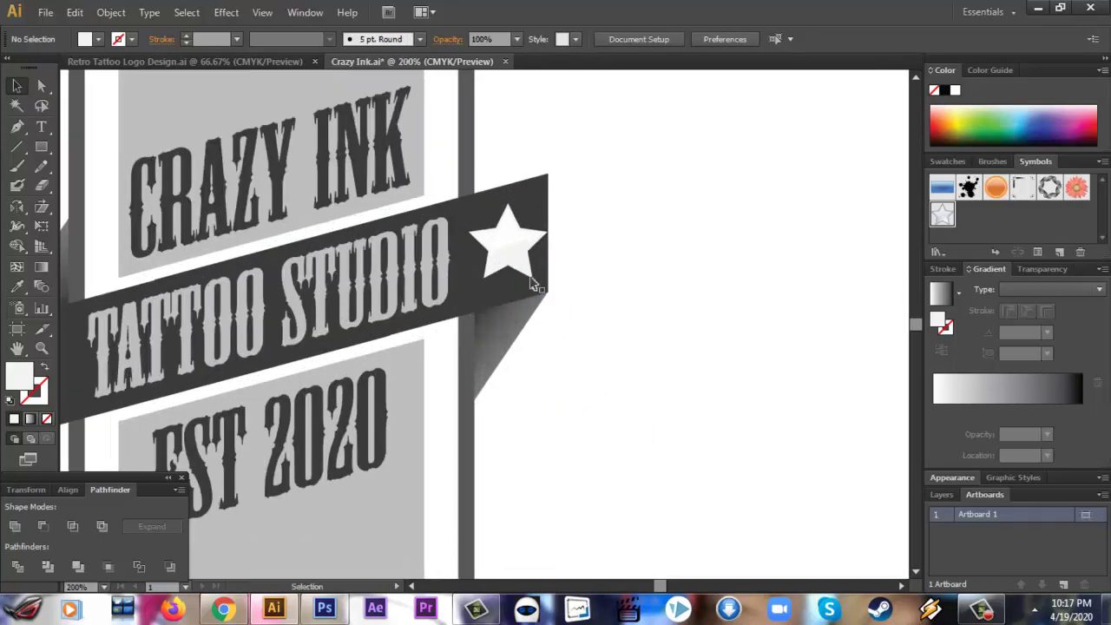
pyautogui.click(512, 247)
pyautogui.doubleClick(510, 250)
pyautogui.doubleClick(625, 269)
pyautogui.doubleClick(526, 266)
pyautogui.click(523, 249)
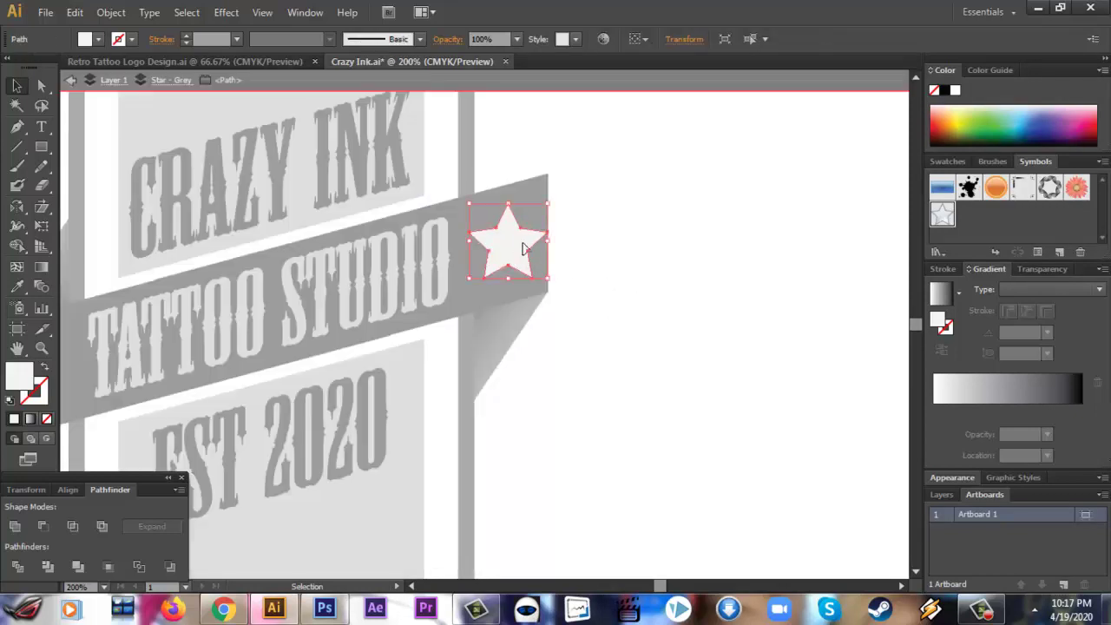
pyautogui.moveTo(556, 198); pyautogui.dragTo(538, 190)
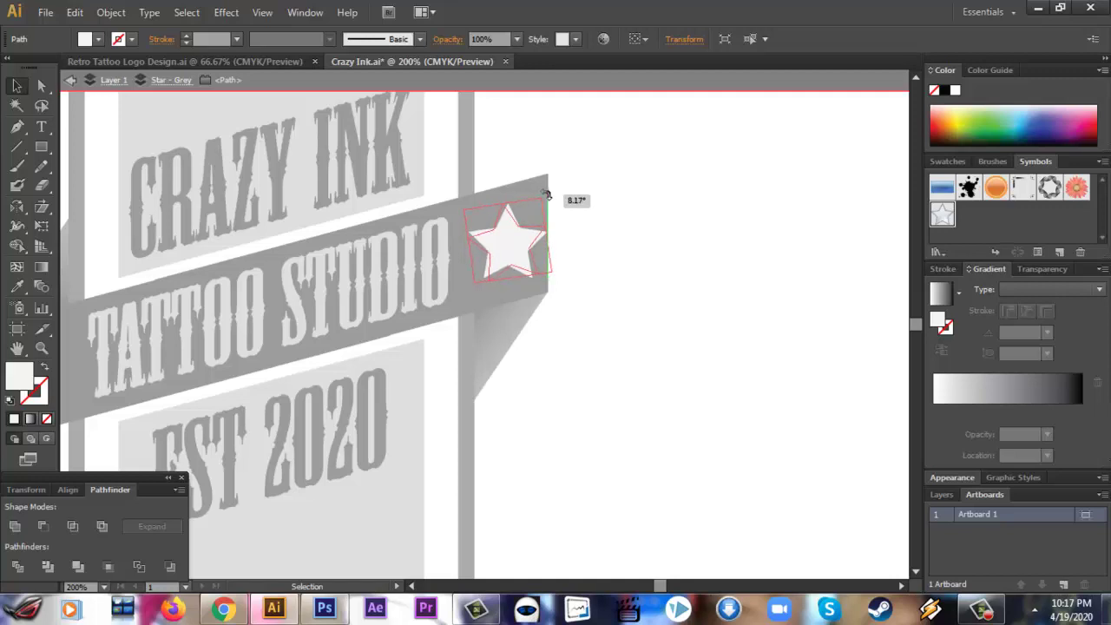
pyautogui.moveTo(540, 190); pyautogui.dragTo(497, 259)
pyautogui.press('Up')
pyautogui.press('Up')
pyautogui.press('Up')
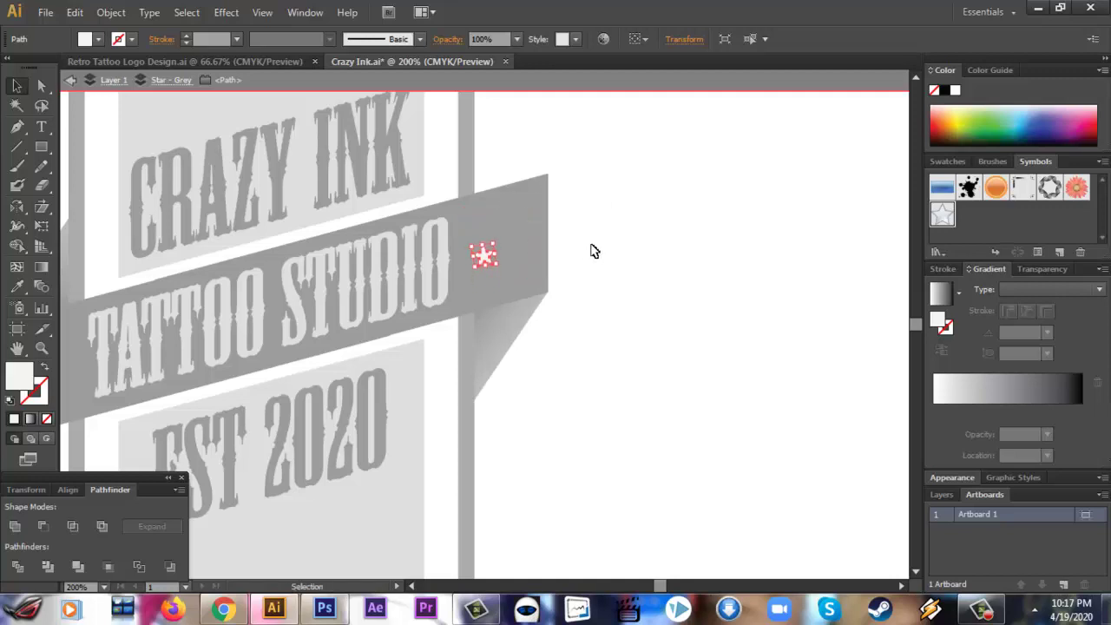
pyautogui.press('Up')
pyautogui.press('Up')
pyautogui.press('Up')
pyautogui.press('Right')
pyautogui.press('Right')
pyautogui.press('Right')
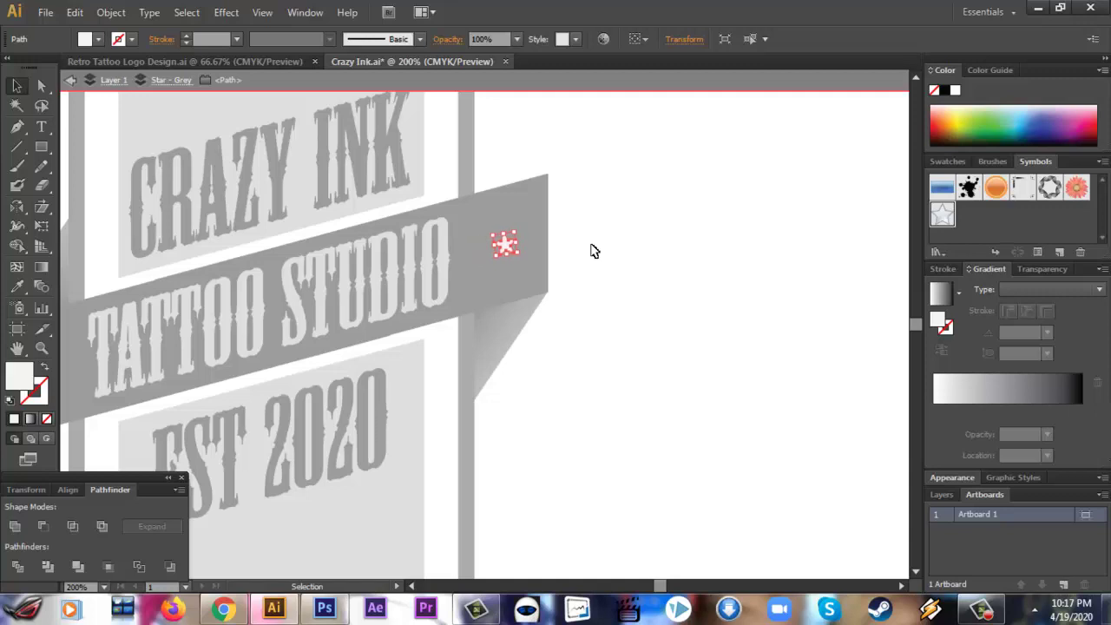
pyautogui.doubleClick(590, 251)
# Step: Place a copy of the small star at the banner's left end
pyautogui.hotkey('ctrl', '-')
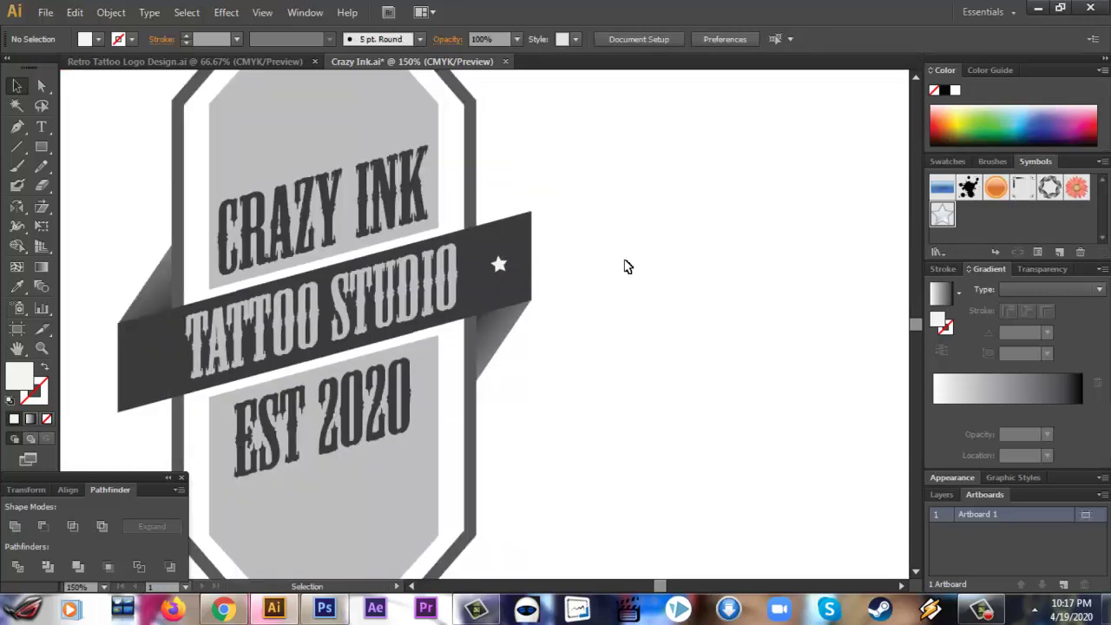
pyautogui.moveTo(499, 264); pyautogui.dragTo(146, 359)
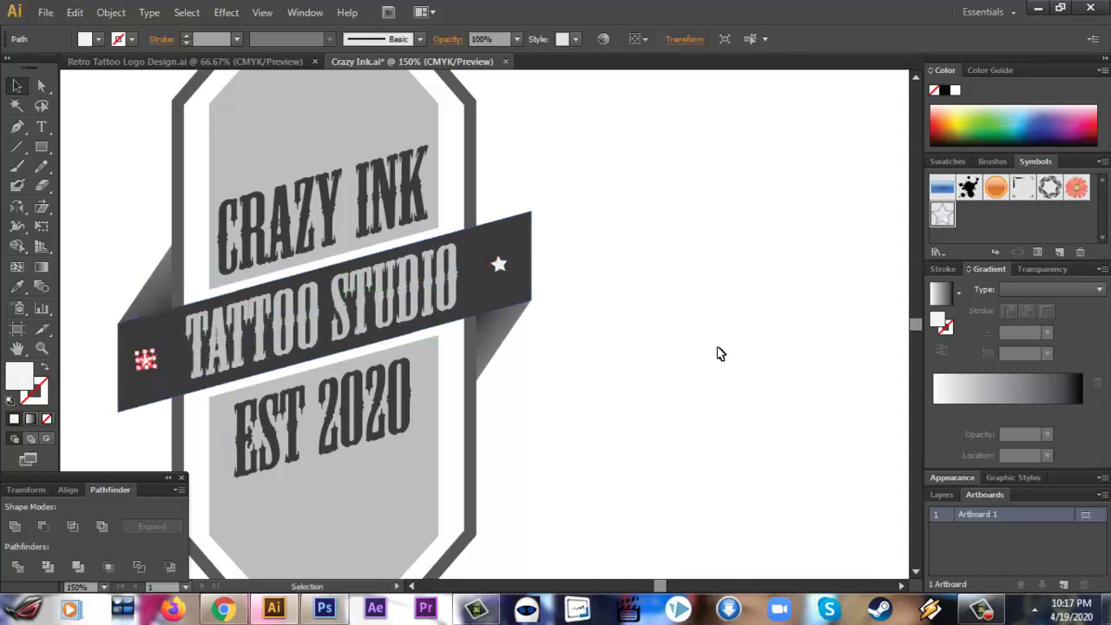
pyautogui.click(721, 354)
pyautogui.click(143, 360)
pyautogui.click(625, 395)
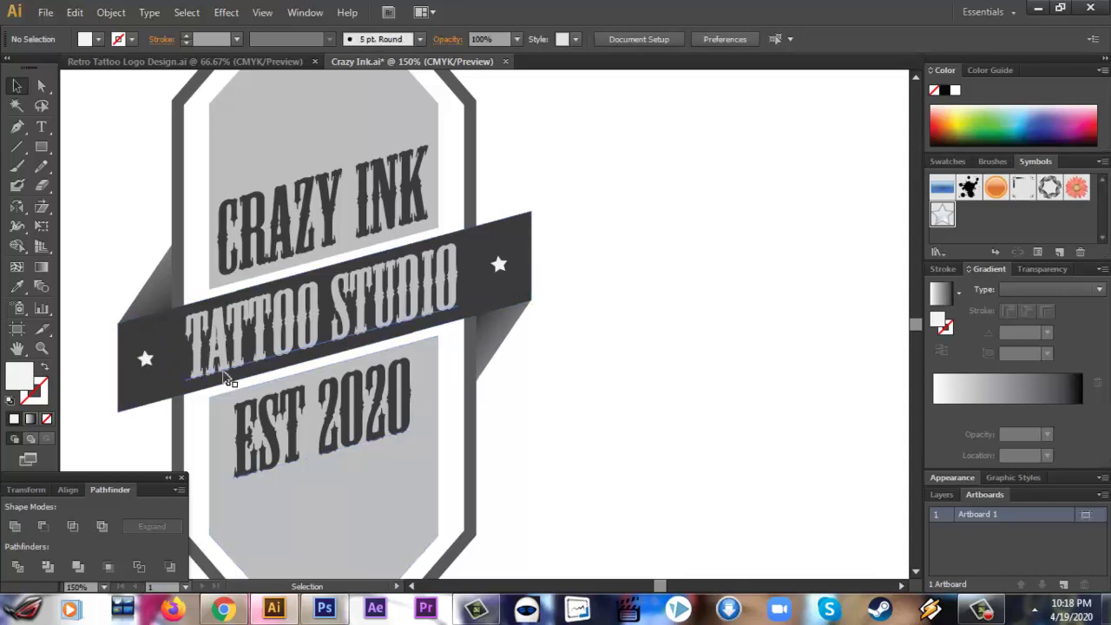
pyautogui.hotkey('ctrl', '-')
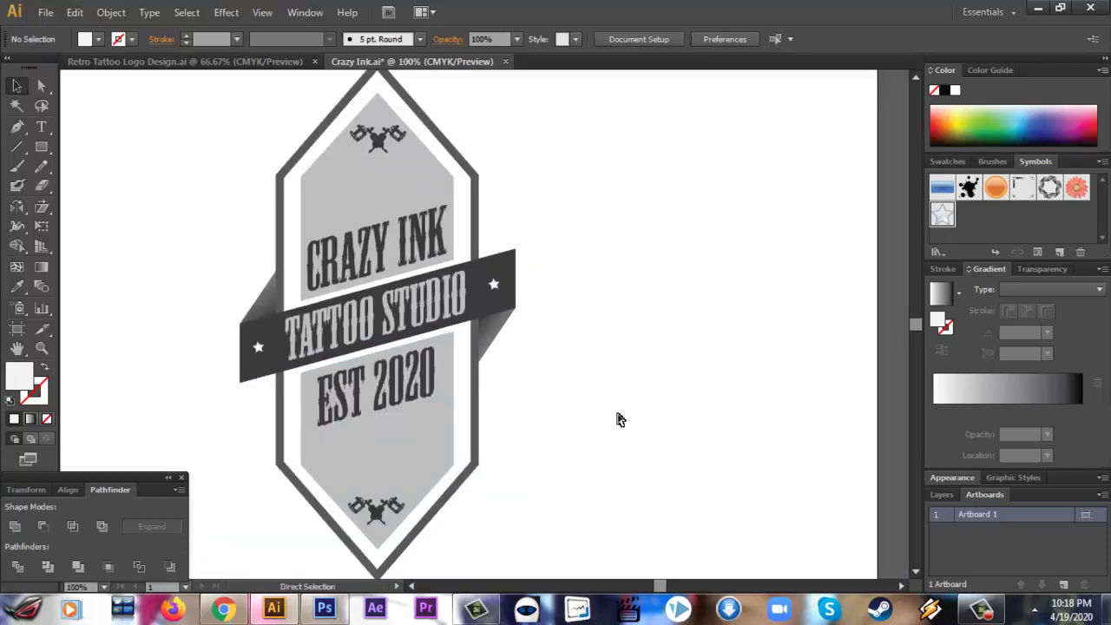
# Step: Select only the top grey panel of the badge
pyautogui.click(416, 203)
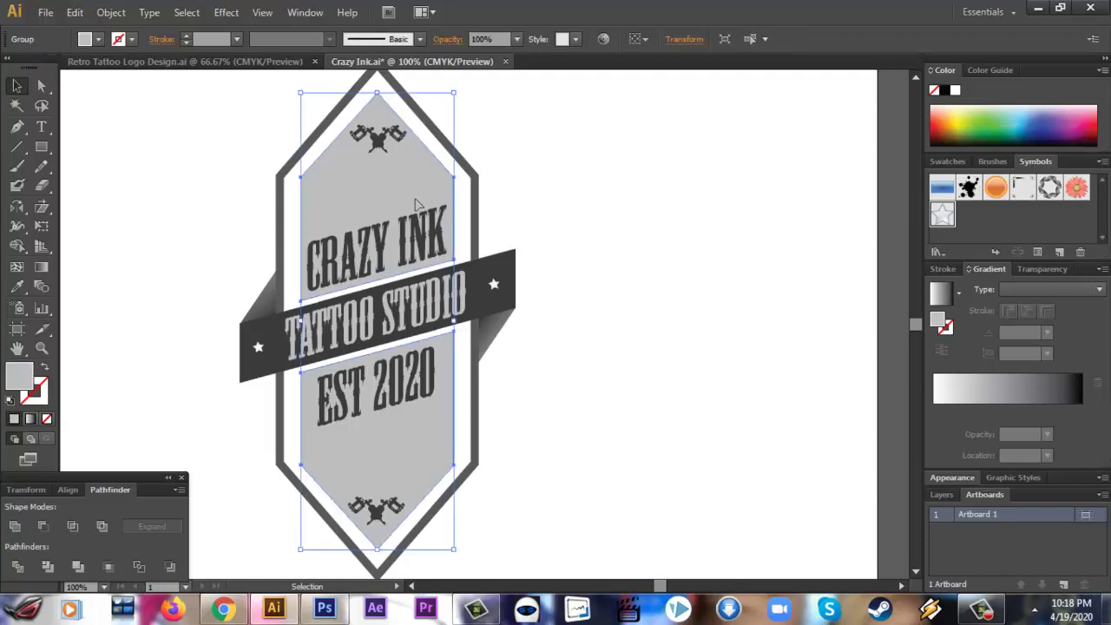
pyautogui.doubleClick(415, 203)
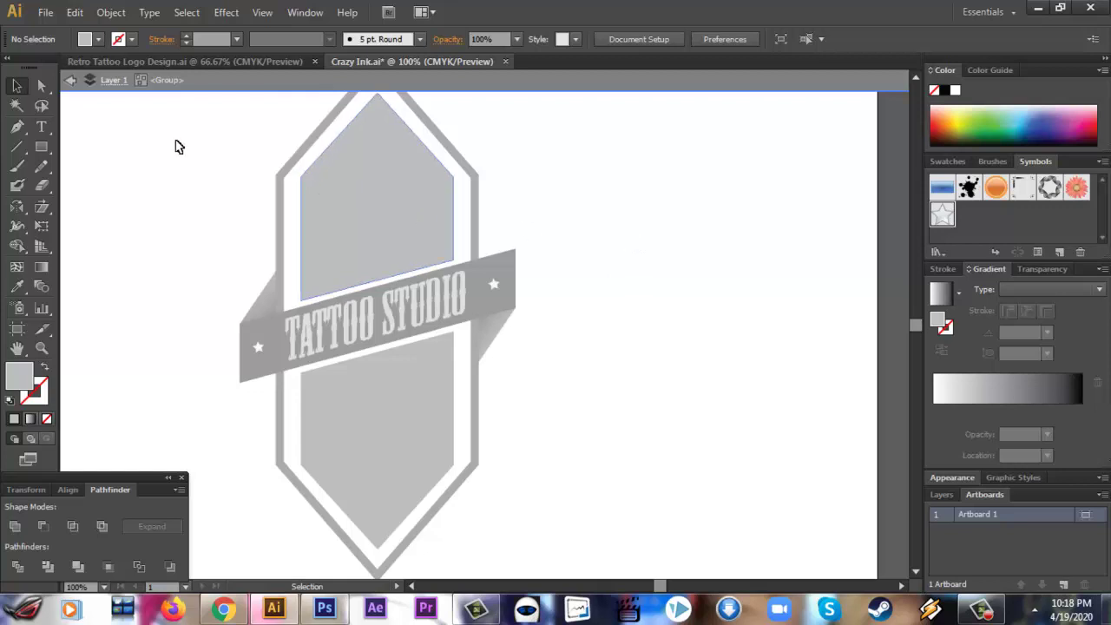
pyautogui.doubleClick(161, 173)
pyautogui.click(450, 194)
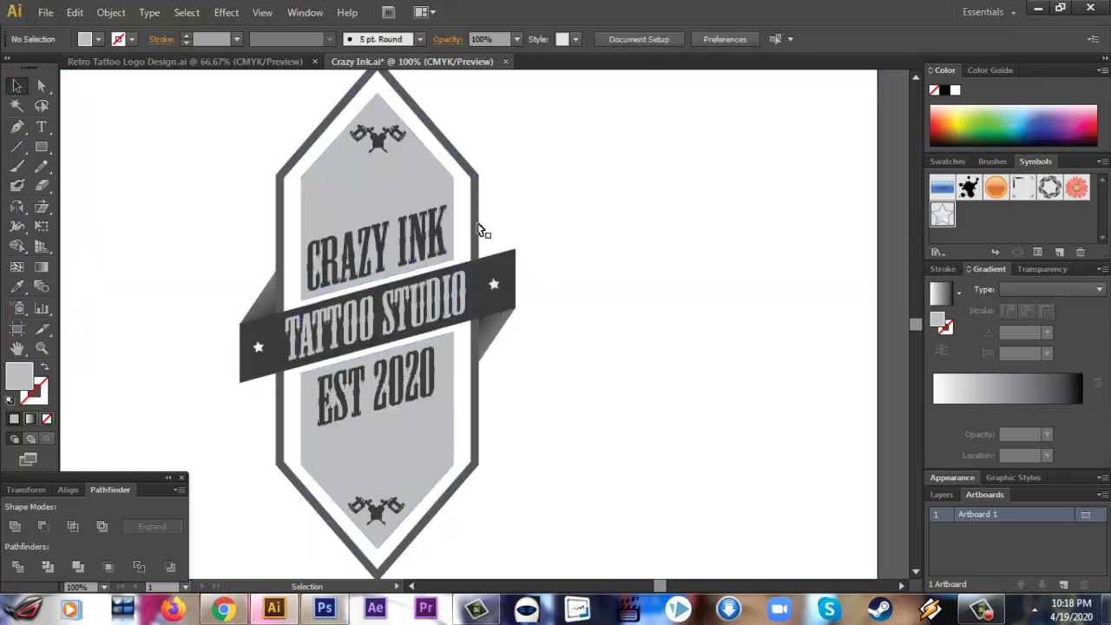
pyautogui.click(415, 201)
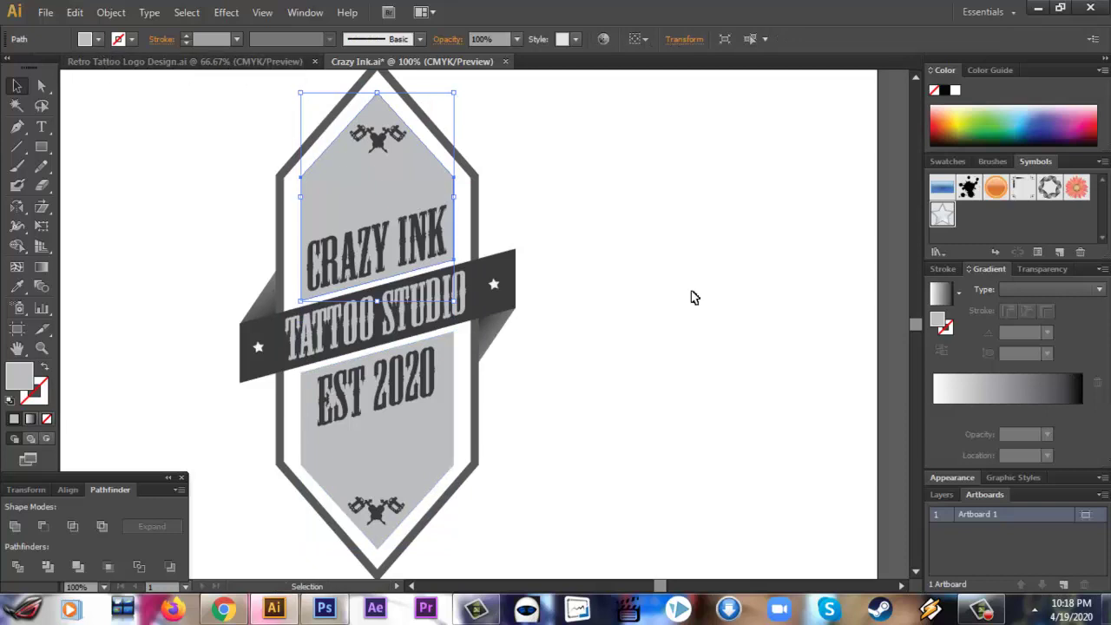
# Step: Fill the top panel with a linear gradient from white to light grey
pyautogui.click(985, 402)
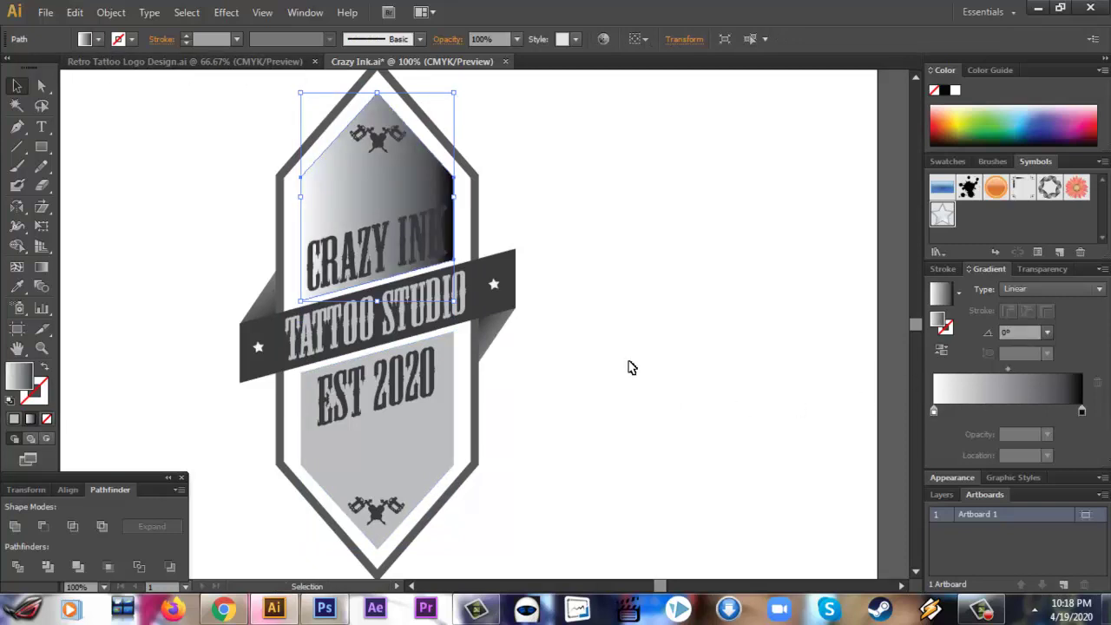
pyautogui.click(97, 39)
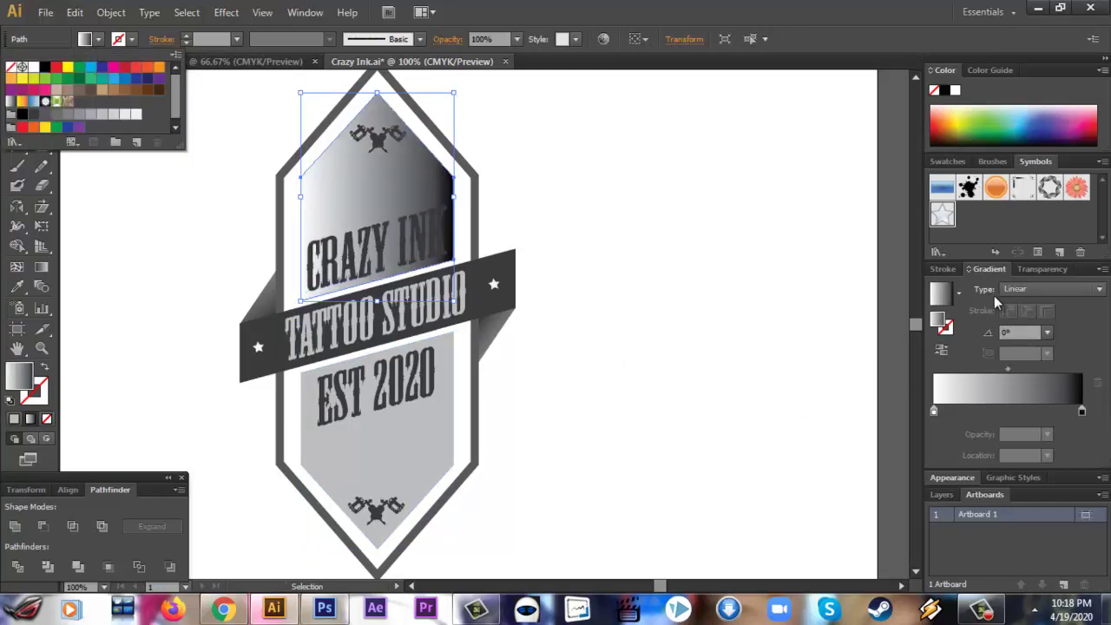
pyautogui.click(951, 163)
pyautogui.click(948, 162)
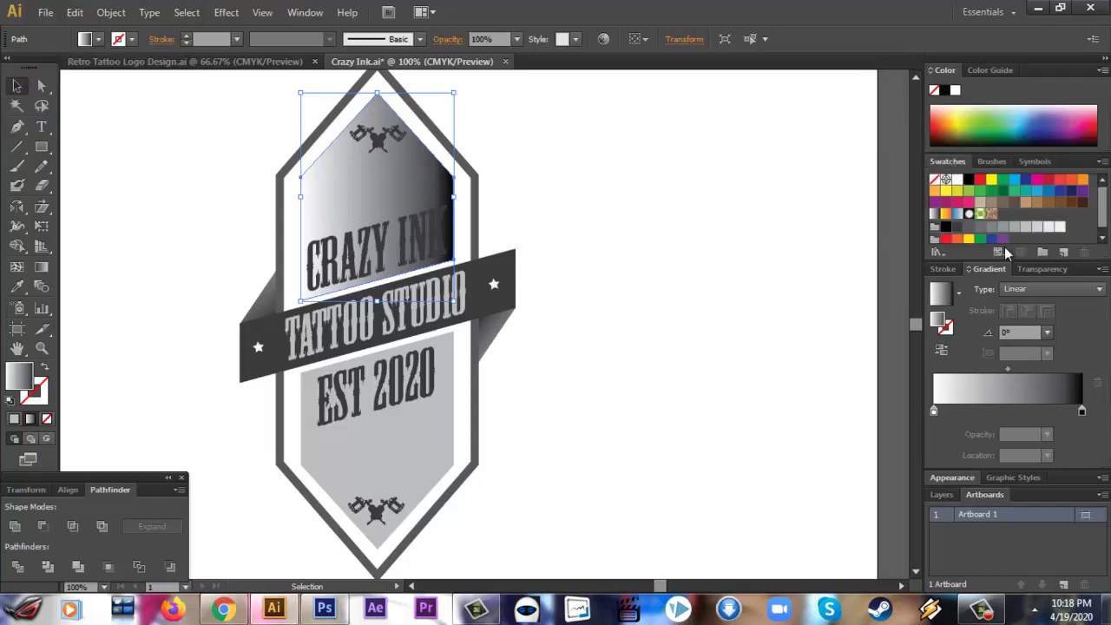
pyautogui.click(1060, 227)
pyautogui.click(934, 412)
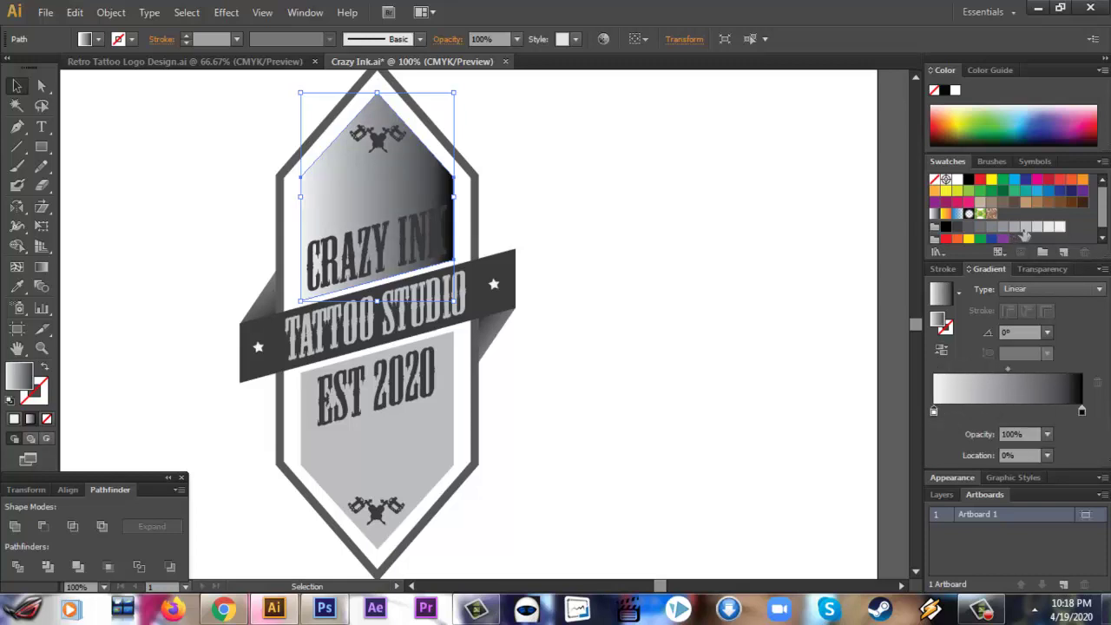
pyautogui.moveTo(1024, 233); pyautogui.dragTo(1082, 412)
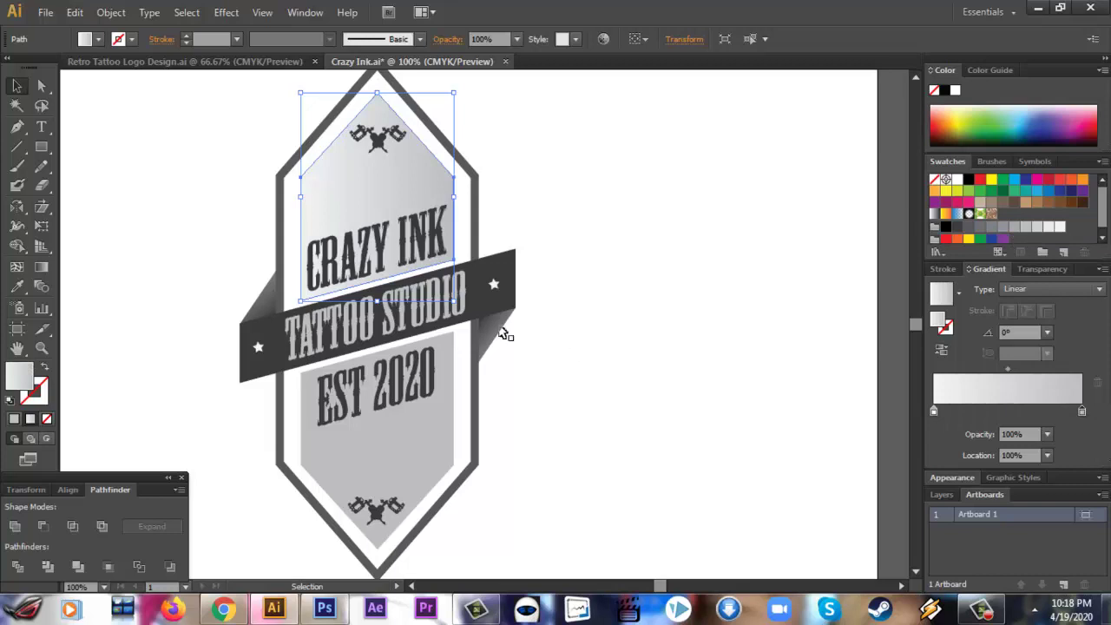
# Step: Make the top panel's gradient run vertically with the Gradient tool
pyautogui.press('g')
pyautogui.moveTo(377, 278); pyautogui.dragTo(377, 130)
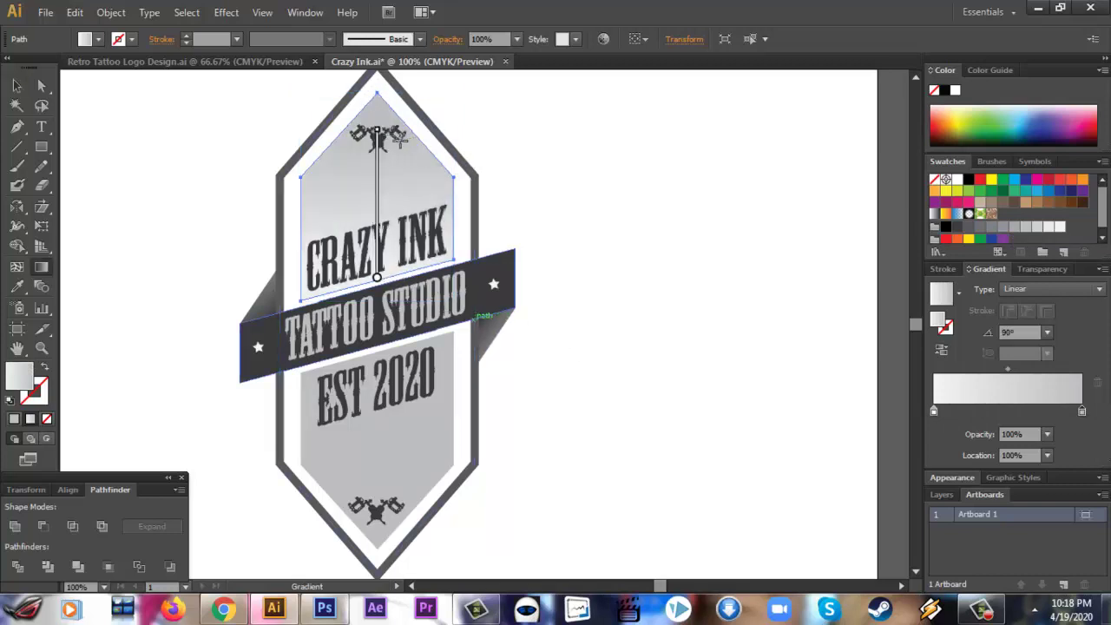
pyautogui.moveTo(397, 140)
pyautogui.mouseDown()
pyautogui.moveTo(401, 259)
pyautogui.moveTo(397, 95)
pyautogui.mouseUp()
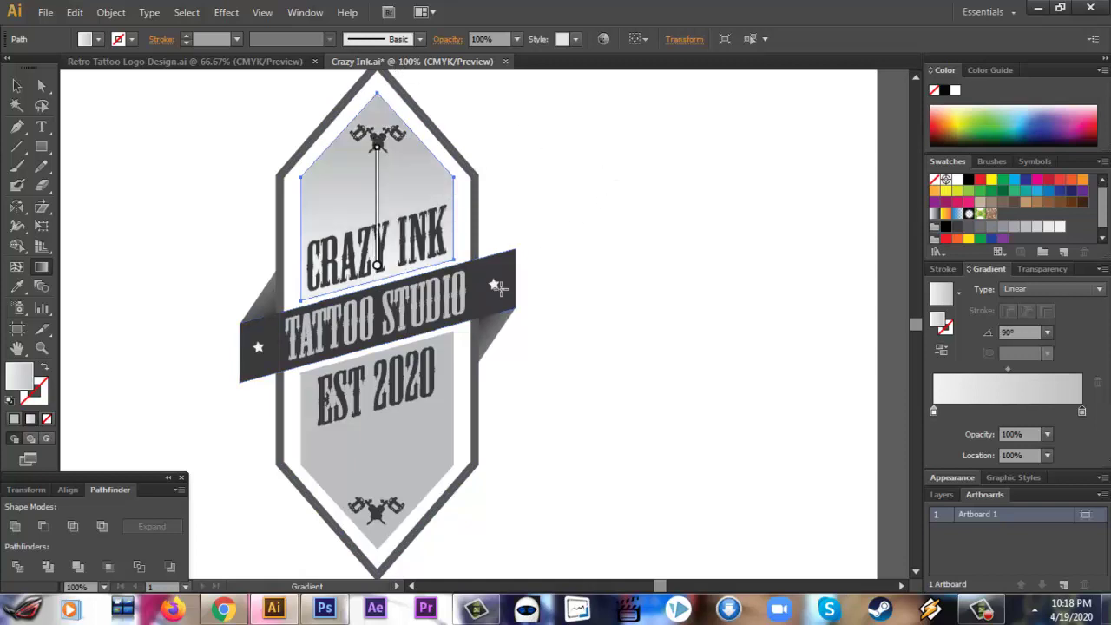
pyautogui.click(16, 85)
pyautogui.click(141, 168)
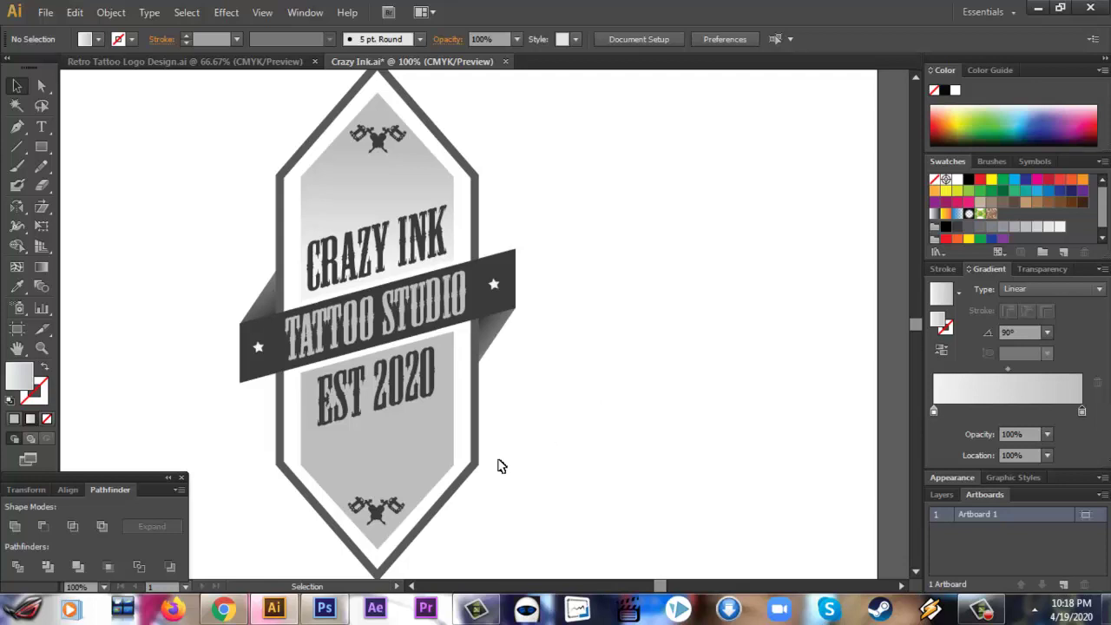
# Step: Copy the upper panel's gradient onto the lower panel with the Eyedropper
pyautogui.click(448, 456)
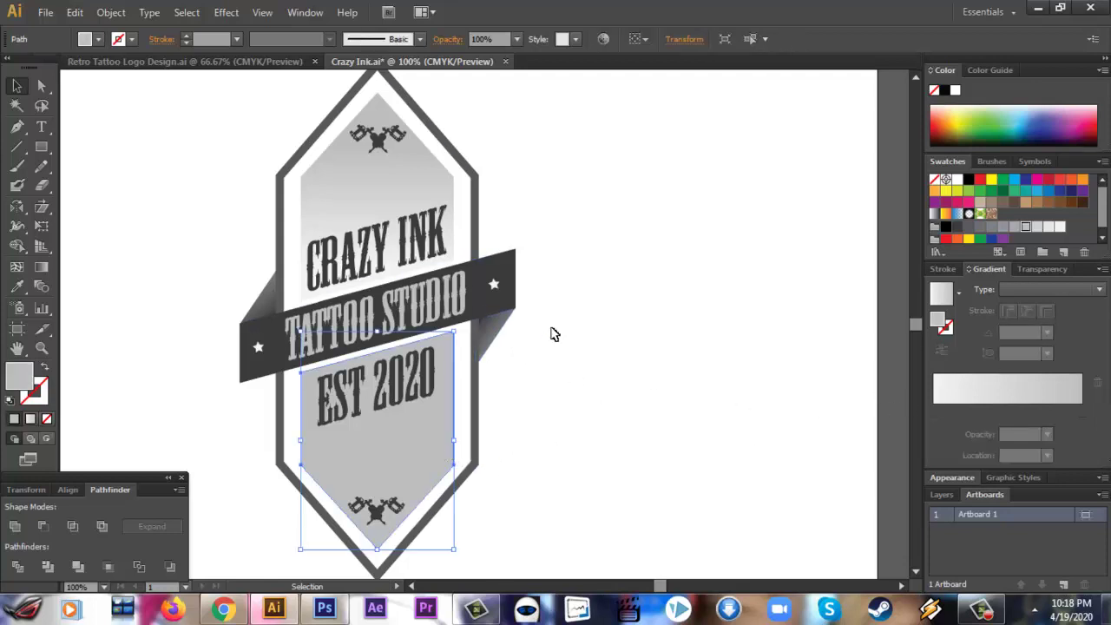
pyautogui.press('i')
pyautogui.click(430, 189)
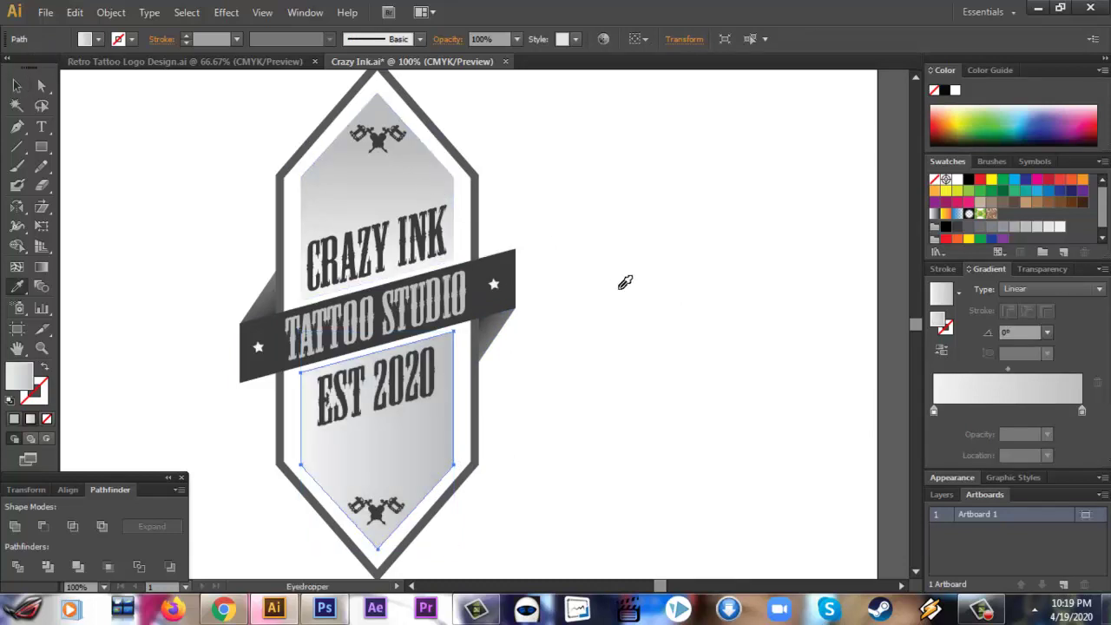
pyautogui.click(16, 85)
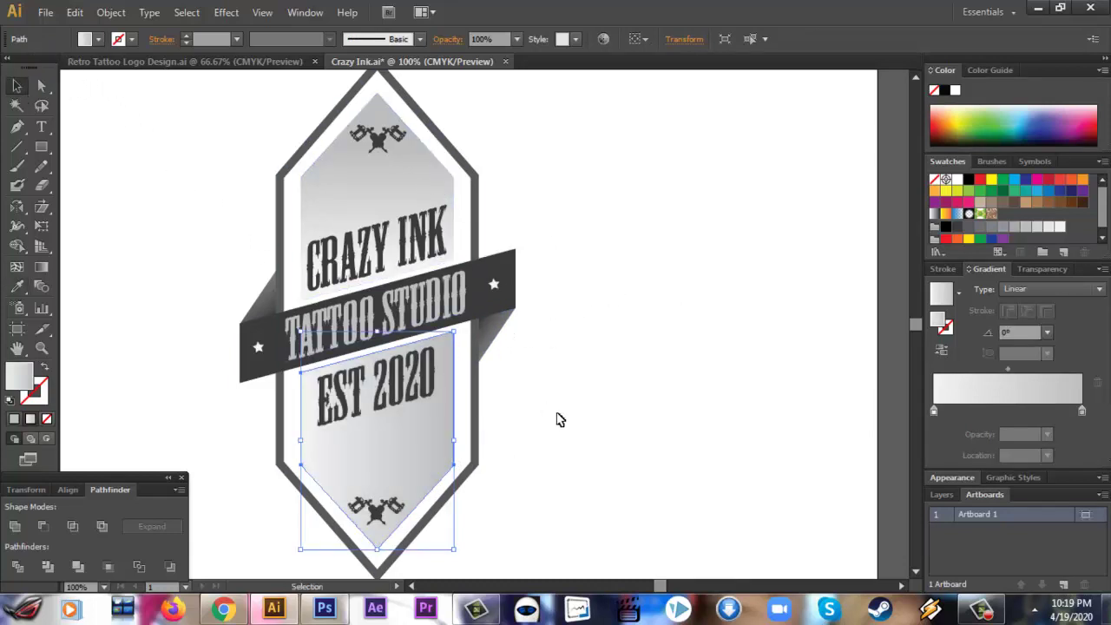
# Step: Redraw the lower panel's gradient vertically from its bottom upward
pyautogui.press('g')
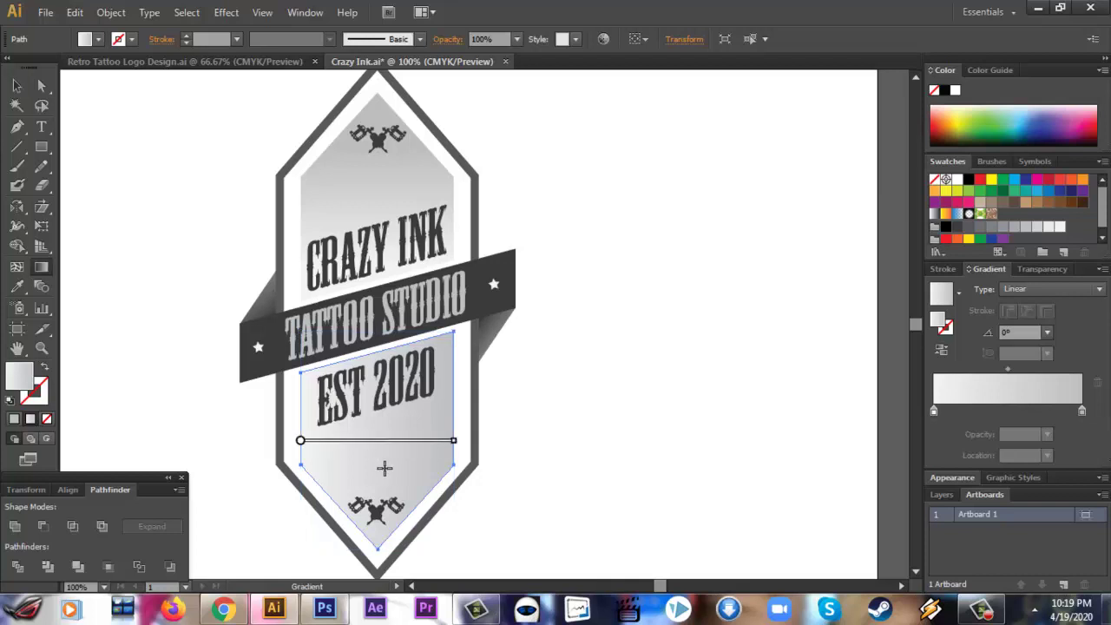
pyautogui.moveTo(376, 492); pyautogui.dragTo(376, 368)
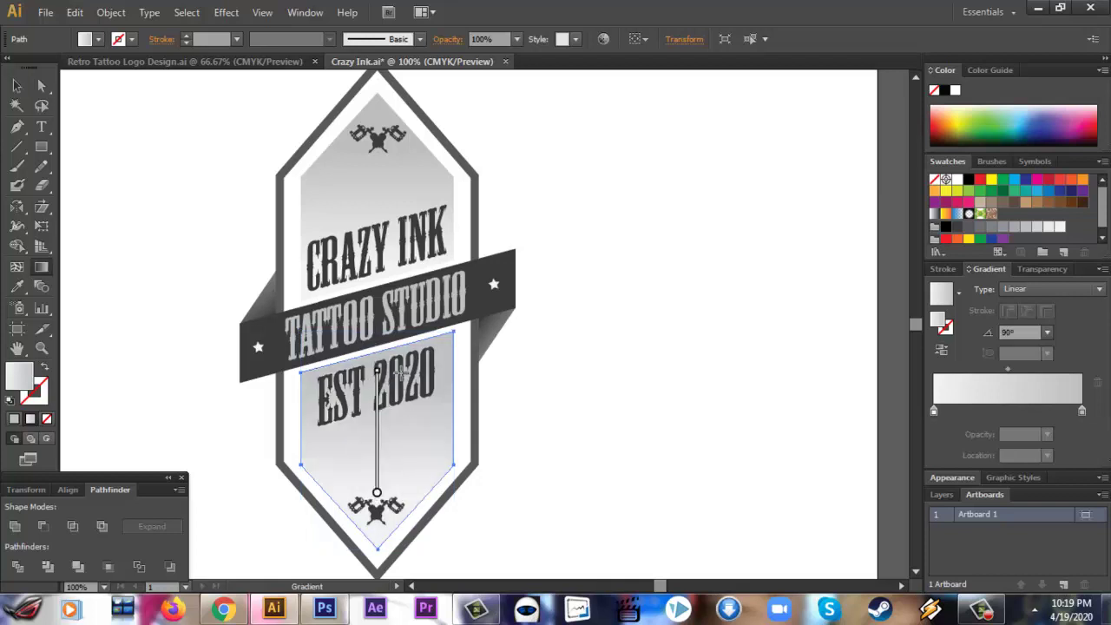
pyautogui.moveTo(380, 526)
pyautogui.mouseDown()
pyautogui.moveTo(376, 357)
pyautogui.moveTo(384, 439)
pyautogui.mouseUp()
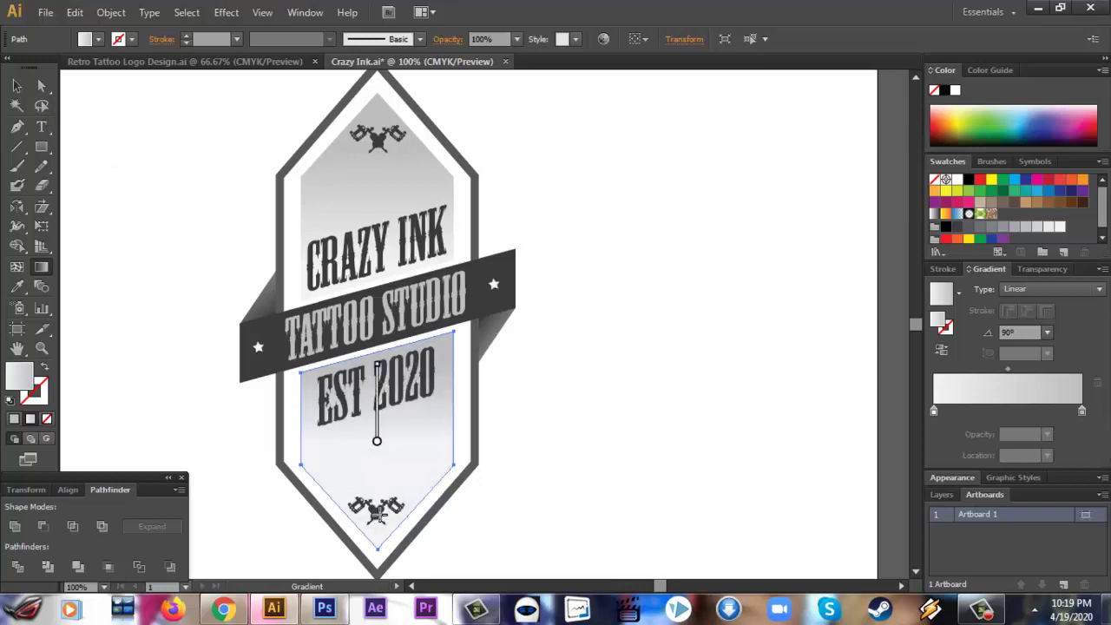
pyautogui.moveTo(376, 531); pyautogui.dragTo(377, 388)
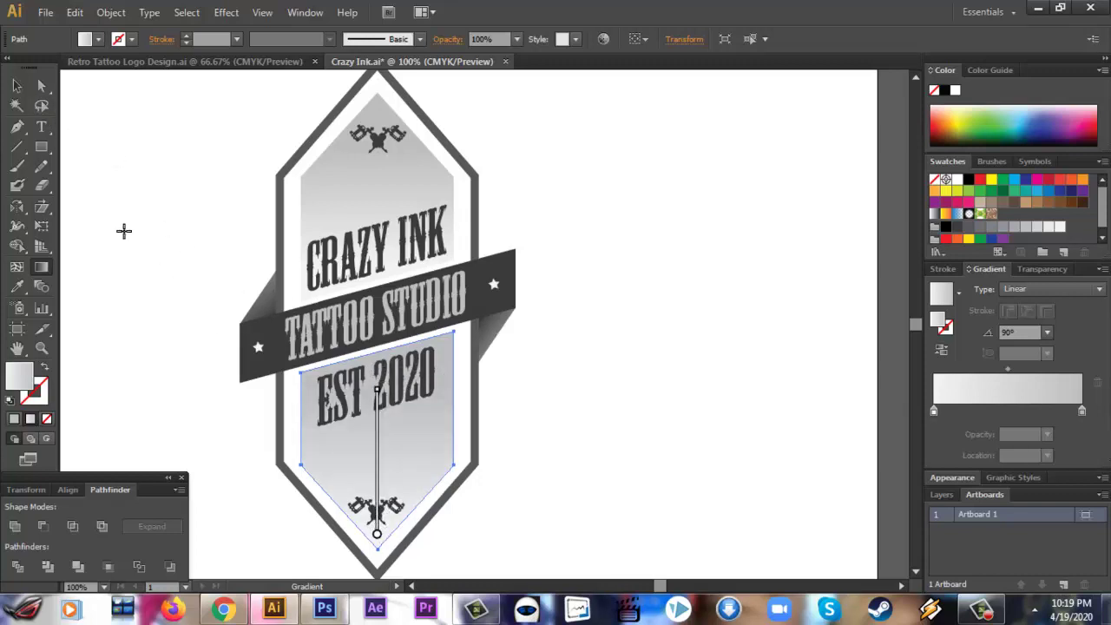
pyautogui.moveTo(377, 502); pyautogui.dragTo(376, 347)
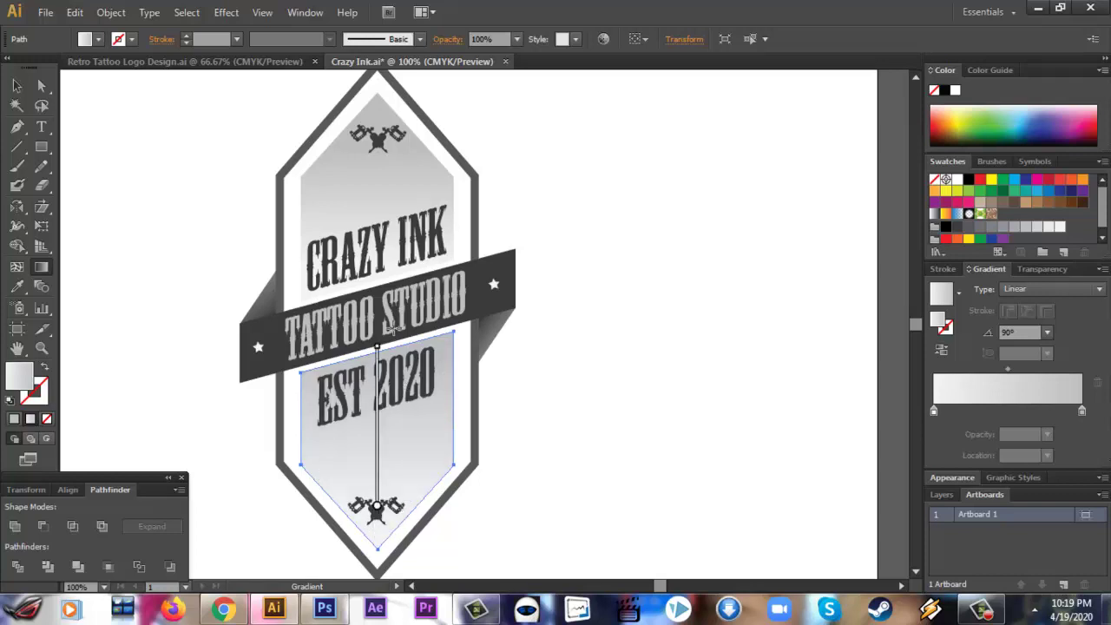
pyautogui.click(16, 85)
pyautogui.click(139, 263)
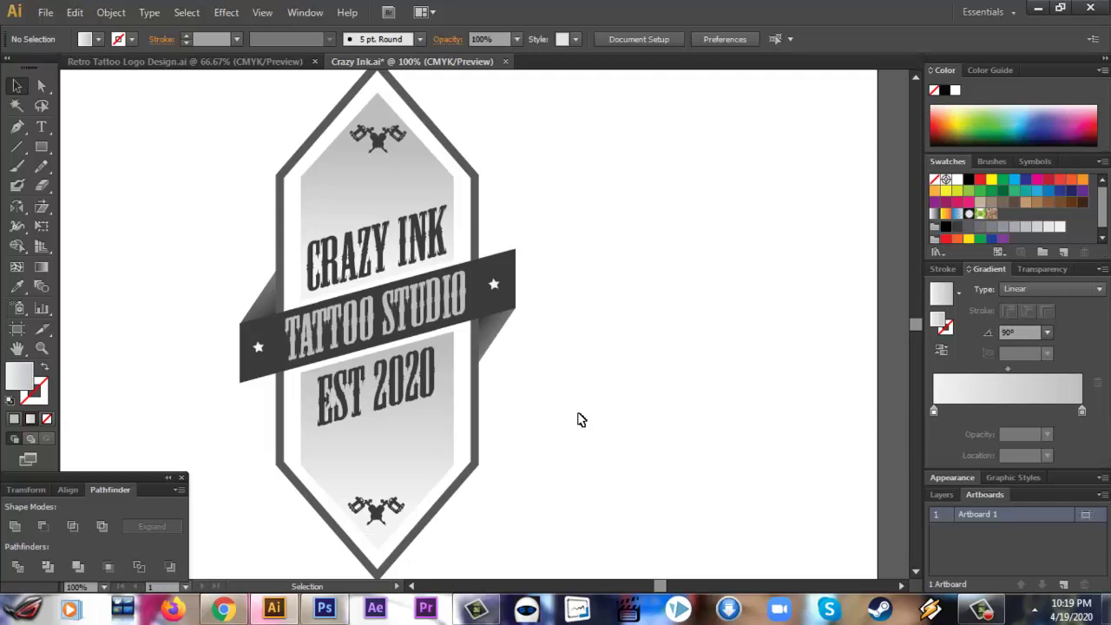
pyautogui.hotkey('ctrl', '-')
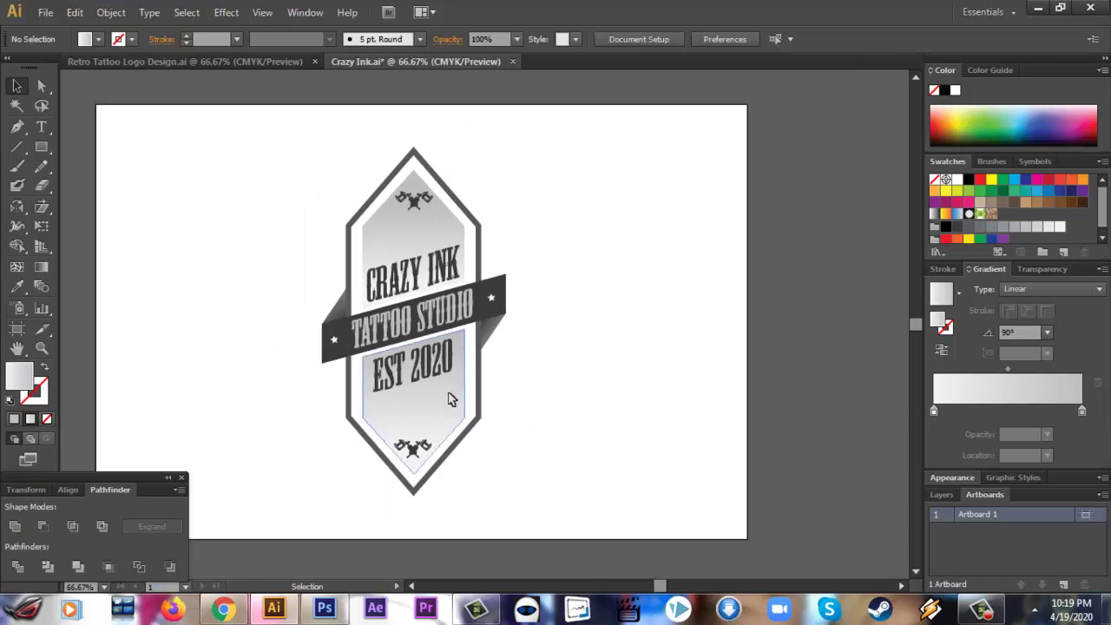
# Step: Drag the lower panel's gradient from its bottom tip upward, then check both panels
pyautogui.click(450, 398)
pyautogui.press('g')
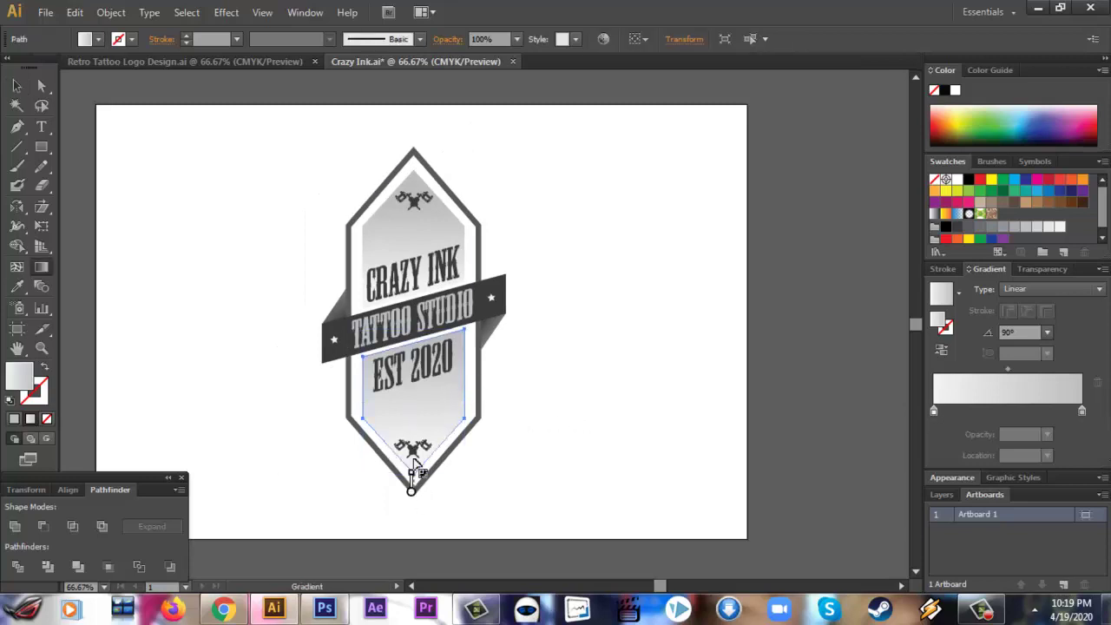
pyautogui.moveTo(414, 492); pyautogui.dragTo(413, 326)
pyautogui.moveTo(413, 515); pyautogui.dragTo(413, 347)
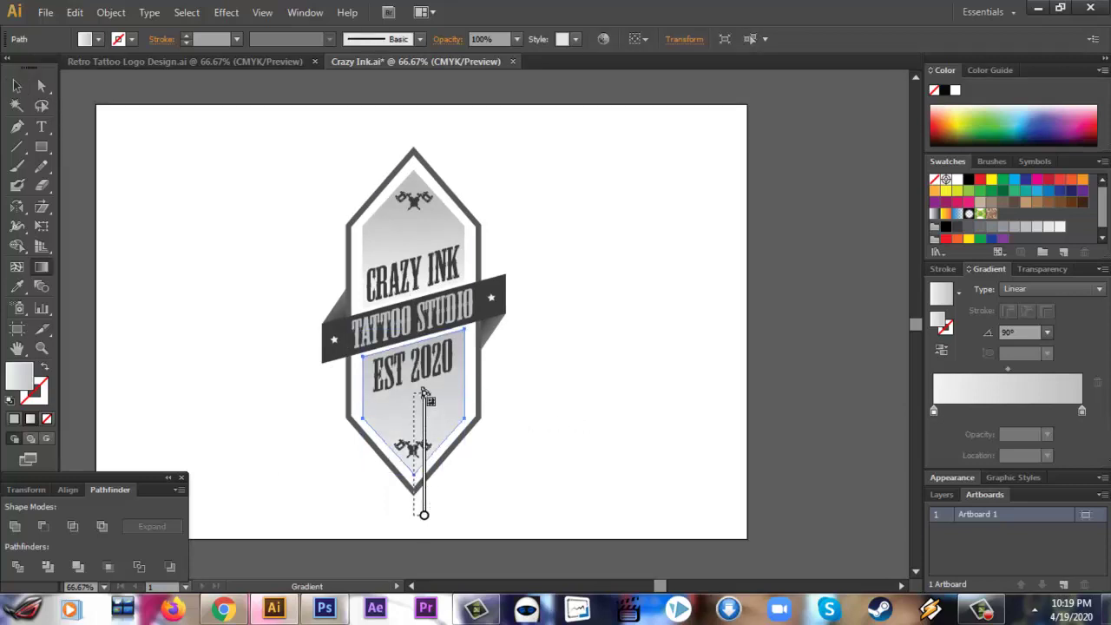
pyautogui.click(17, 85)
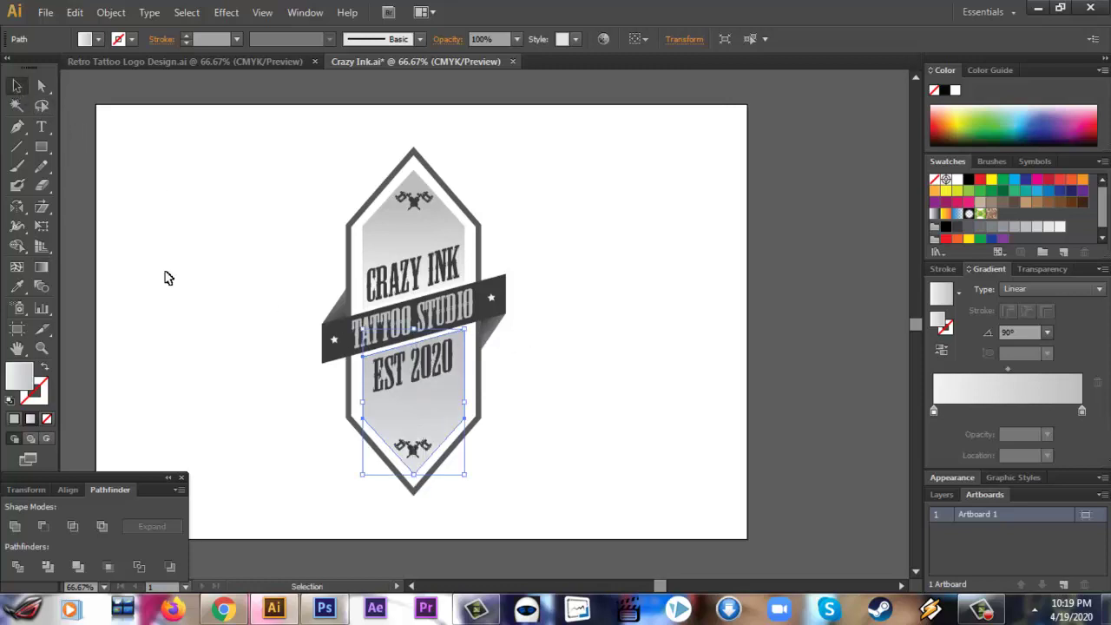
pyautogui.click(174, 287)
pyautogui.click(435, 241)
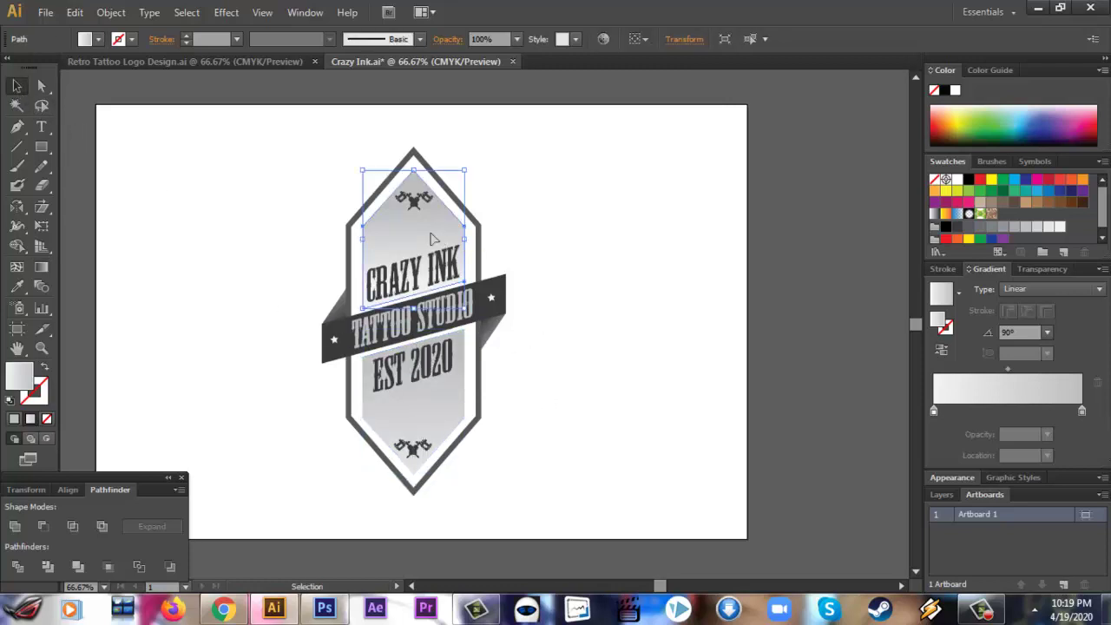
pyautogui.click(572, 323)
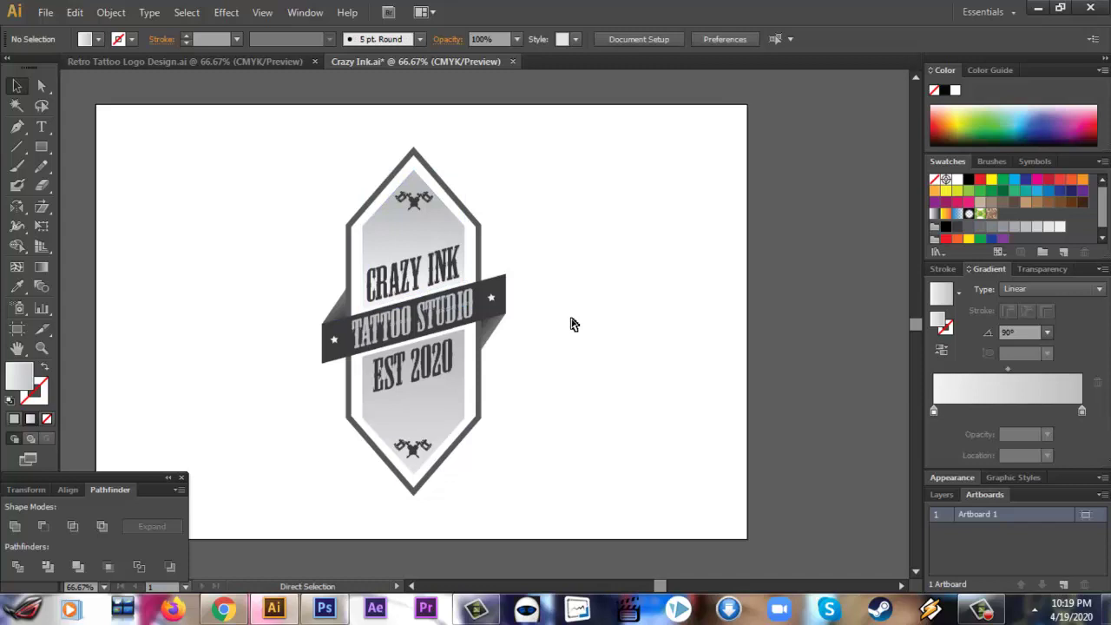
pyautogui.hotkey('ctrl', '1')
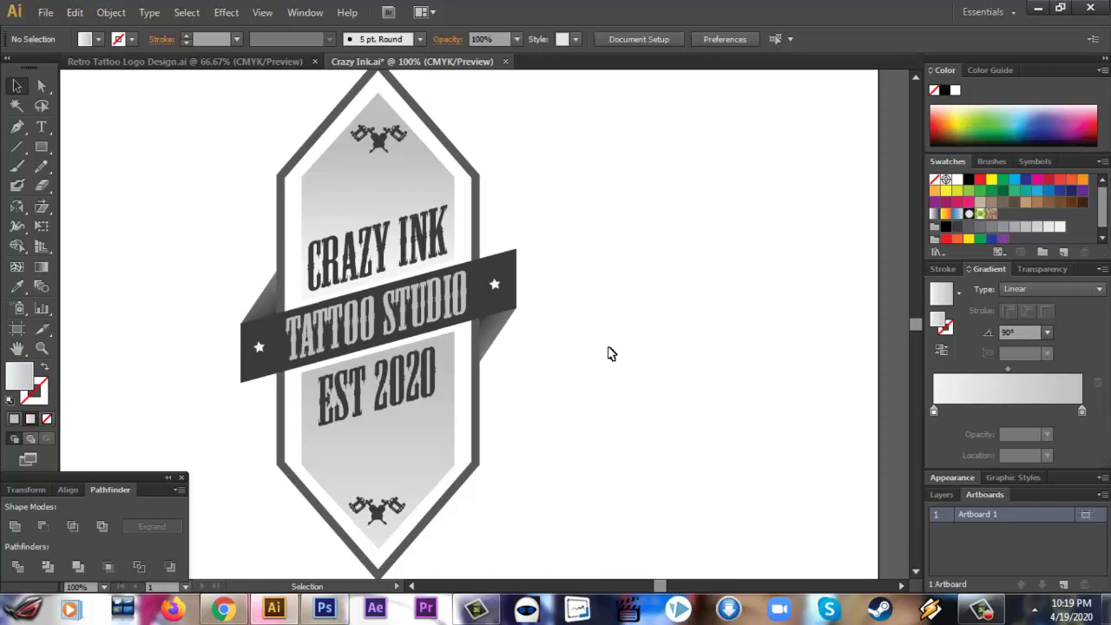
# Step: Zoom out and trial-select the whole badge and its lower gradient panel
pyautogui.hotkey('ctrl', '-')
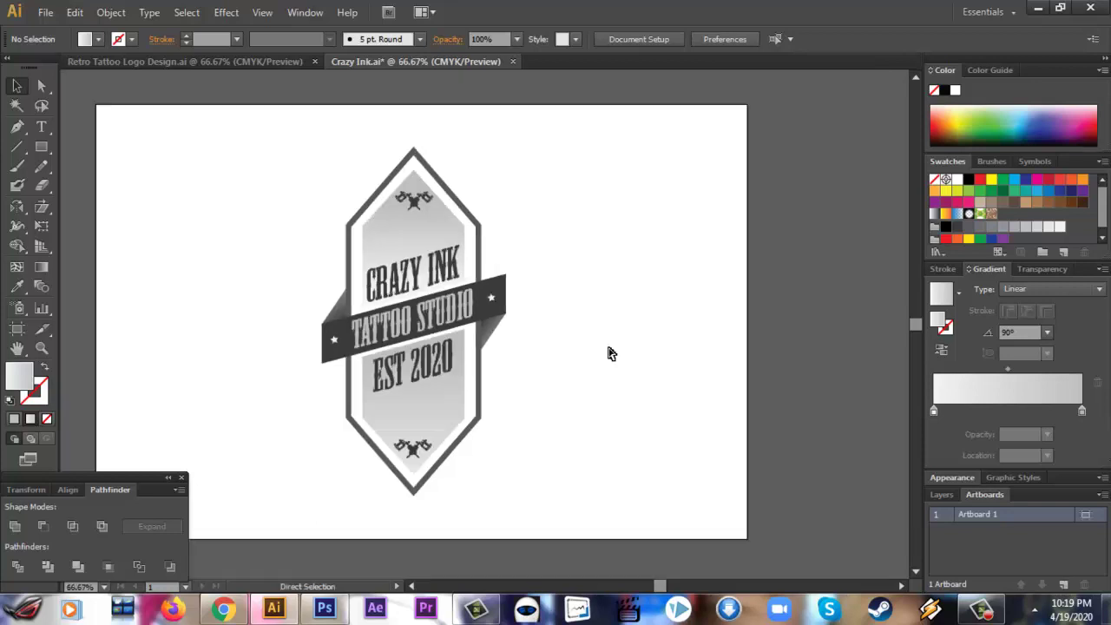
pyautogui.moveTo(524, 504); pyautogui.dragTo(260, 178)
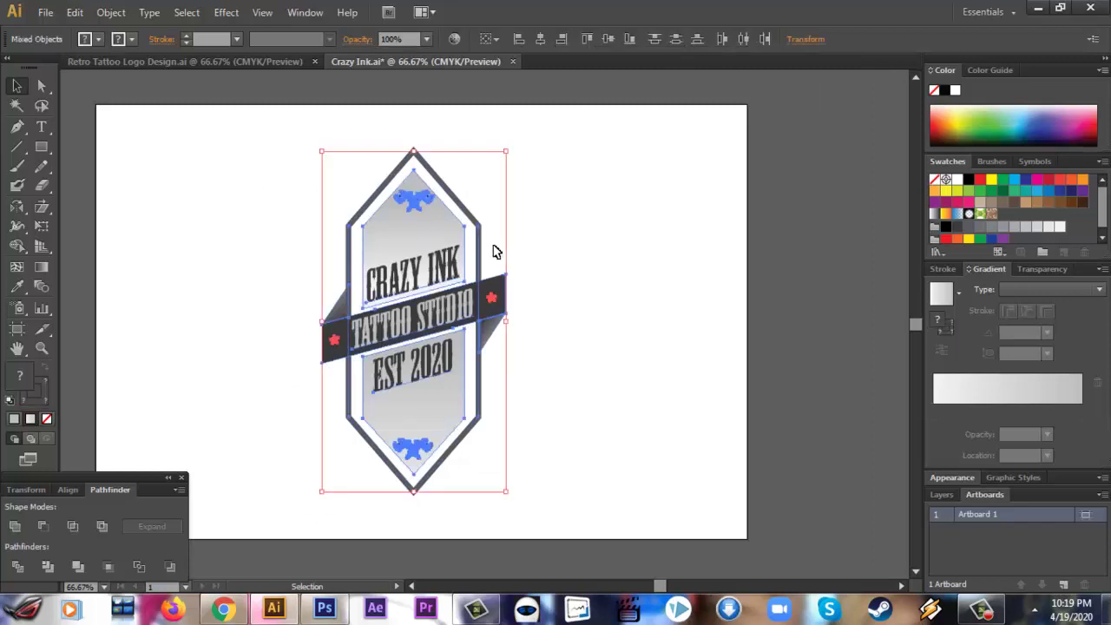
pyautogui.click(580, 310)
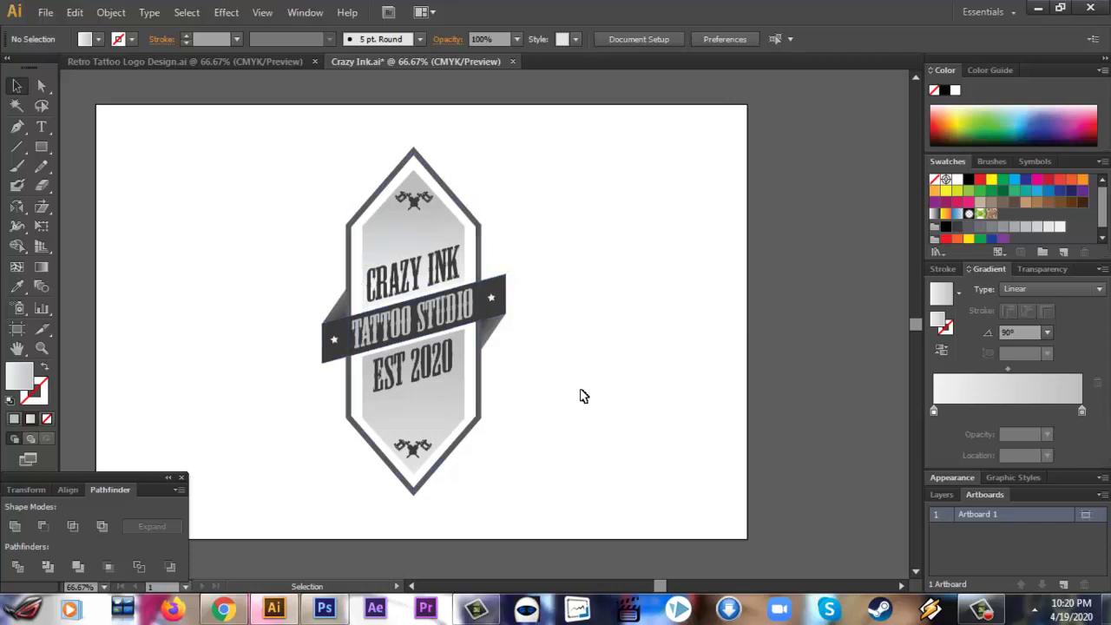
pyautogui.click(459, 396)
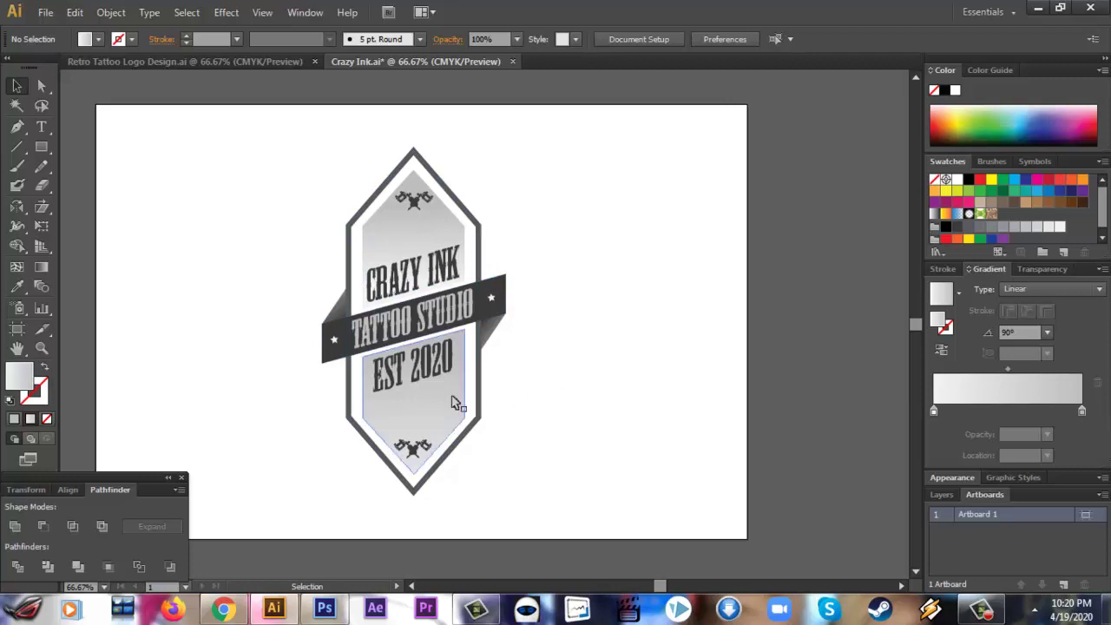
pyautogui.click(560, 397)
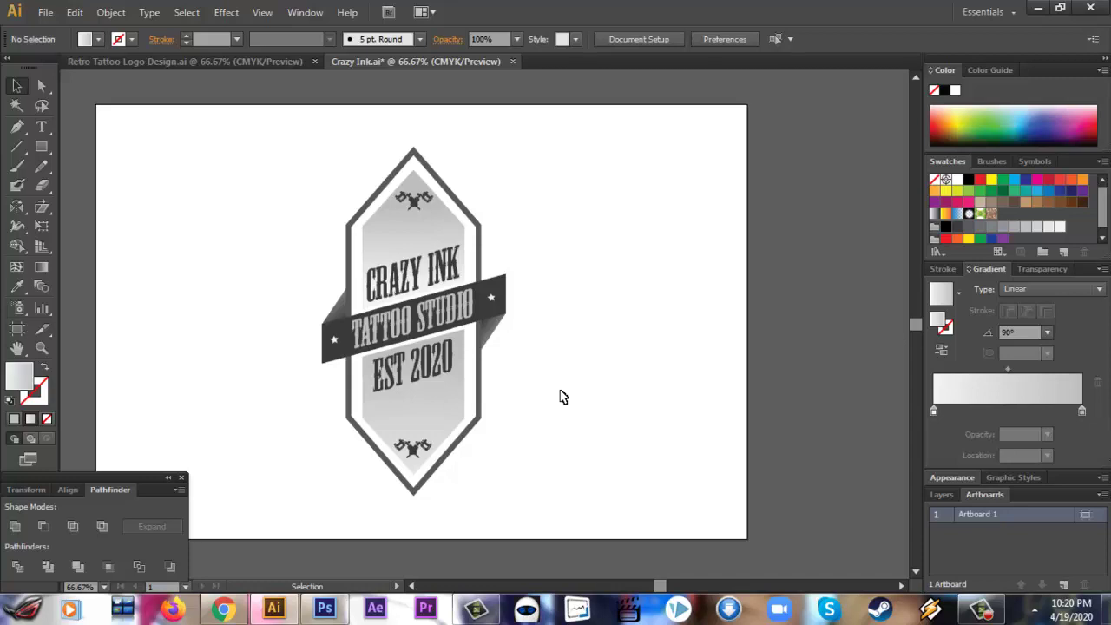
# Step: Shrink the whole badge slightly by dragging its top handle down, then reselect it
pyautogui.moveTo(538, 474); pyautogui.dragTo(223, 194)
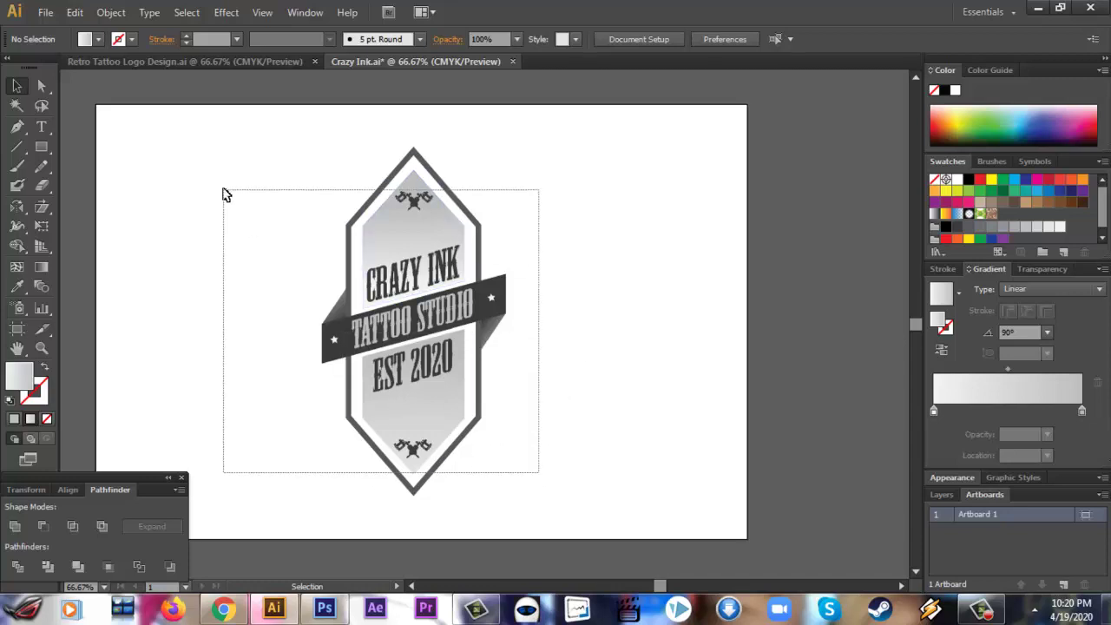
pyautogui.moveTo(413, 149); pyautogui.dragTo(413, 164)
pyautogui.click(658, 335)
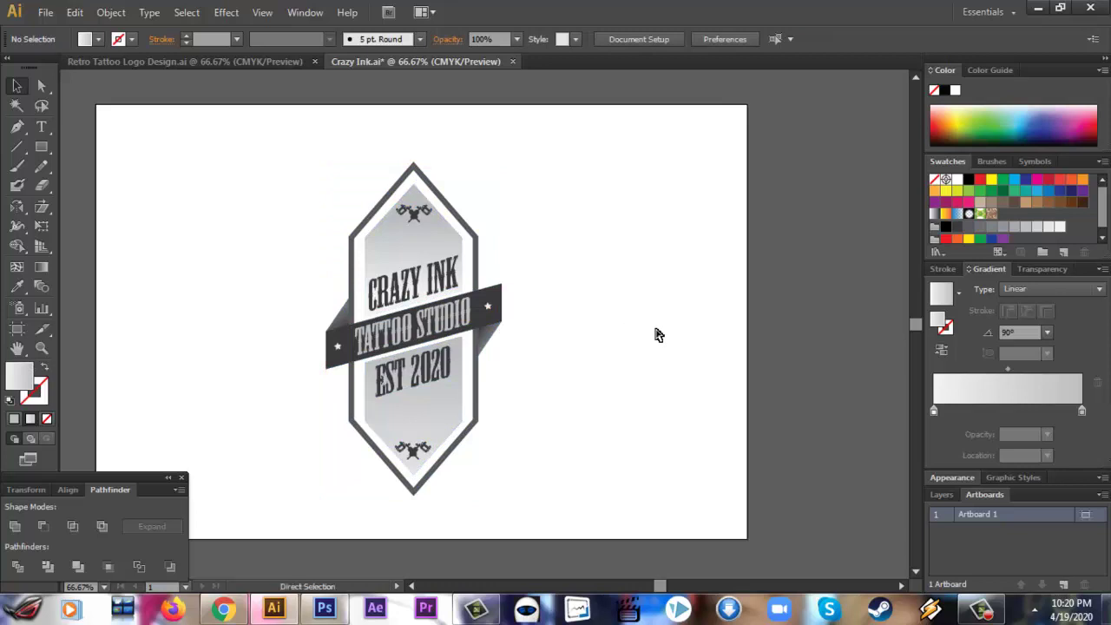
pyautogui.hotkey('ctrl', '1')
pyautogui.hotkey('ctrl', '-')
pyautogui.hotkey('ctrl', '-')
pyautogui.moveTo(524, 459)
pyautogui.mouseDown()
pyautogui.moveTo(350, 269)
pyautogui.moveTo(345, 224)
pyautogui.mouseUp()
# Step: Nudge the badge up two arrow-key steps, then bring up the symbol library list
pyautogui.press('Up')
pyautogui.press('Up')
pyautogui.press('Up')
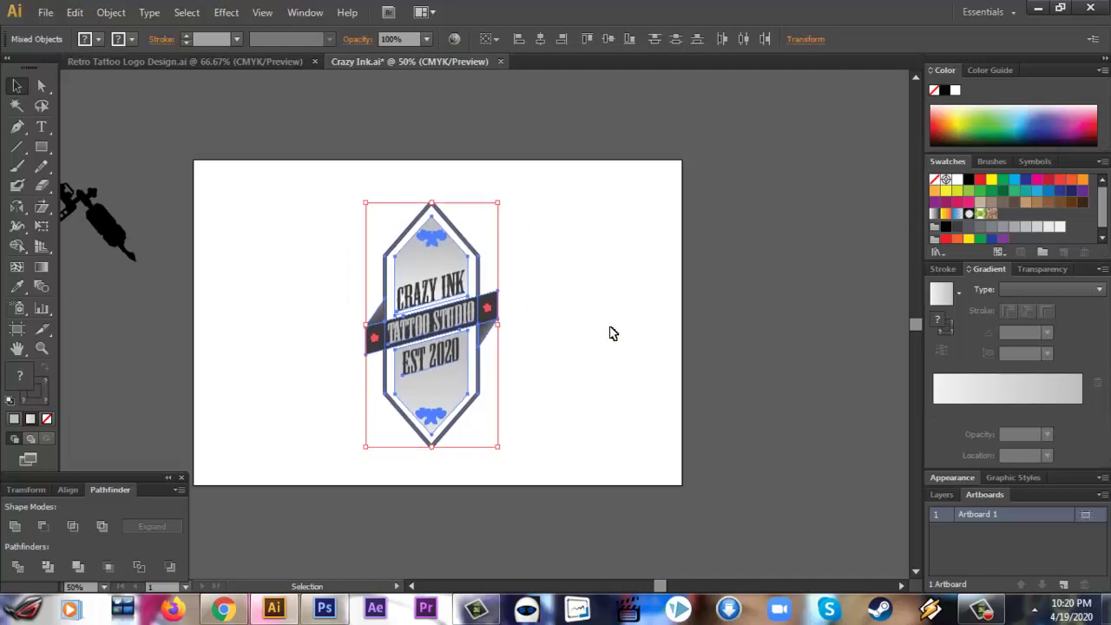
pyautogui.press('Up')
pyautogui.press('Up')
pyautogui.press('Up')
pyautogui.click(612, 335)
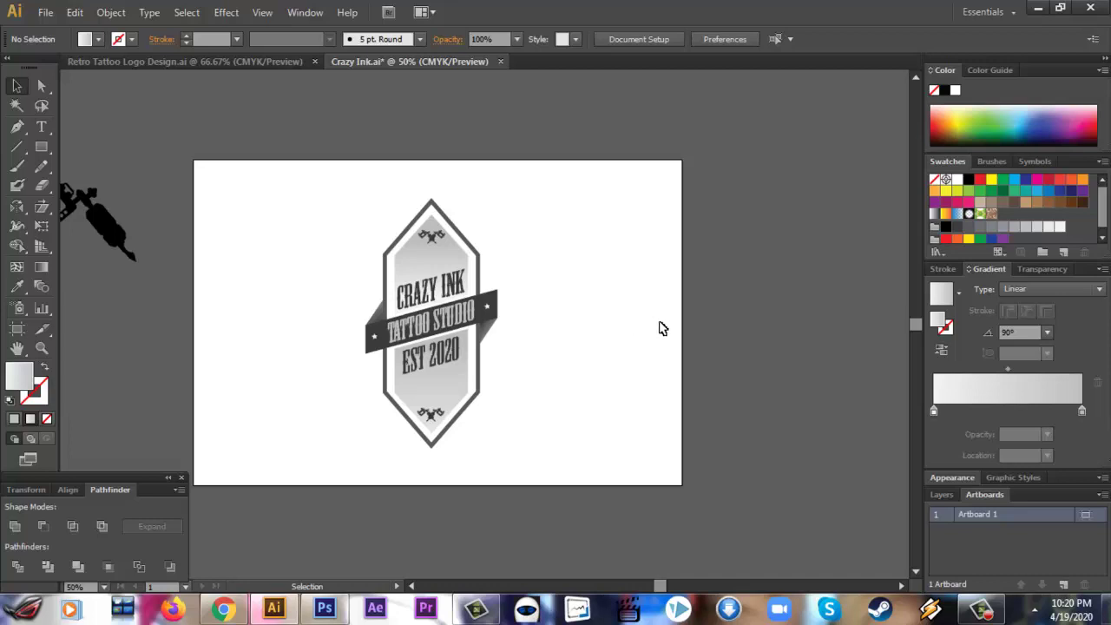
pyautogui.click(1036, 162)
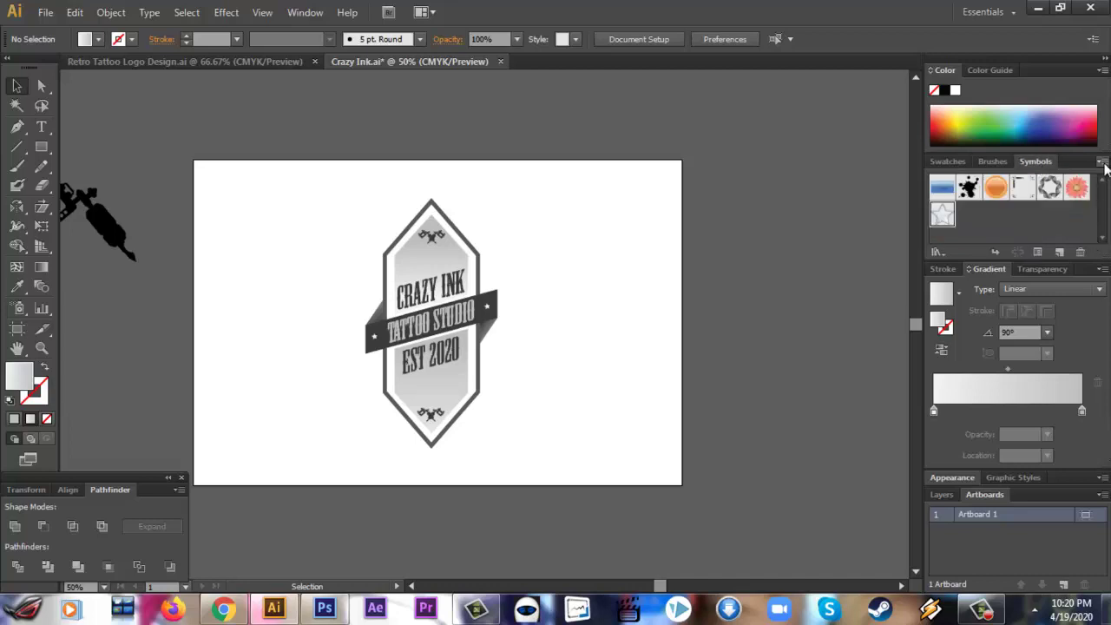
pyautogui.click(1102, 162)
pyautogui.moveTo(1000, 492)
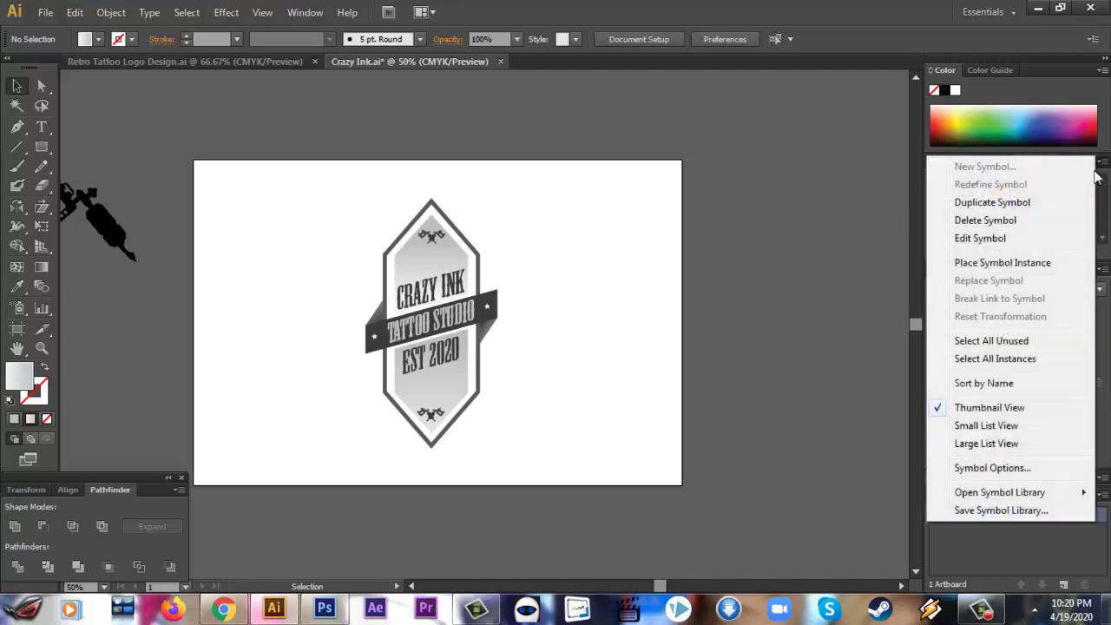
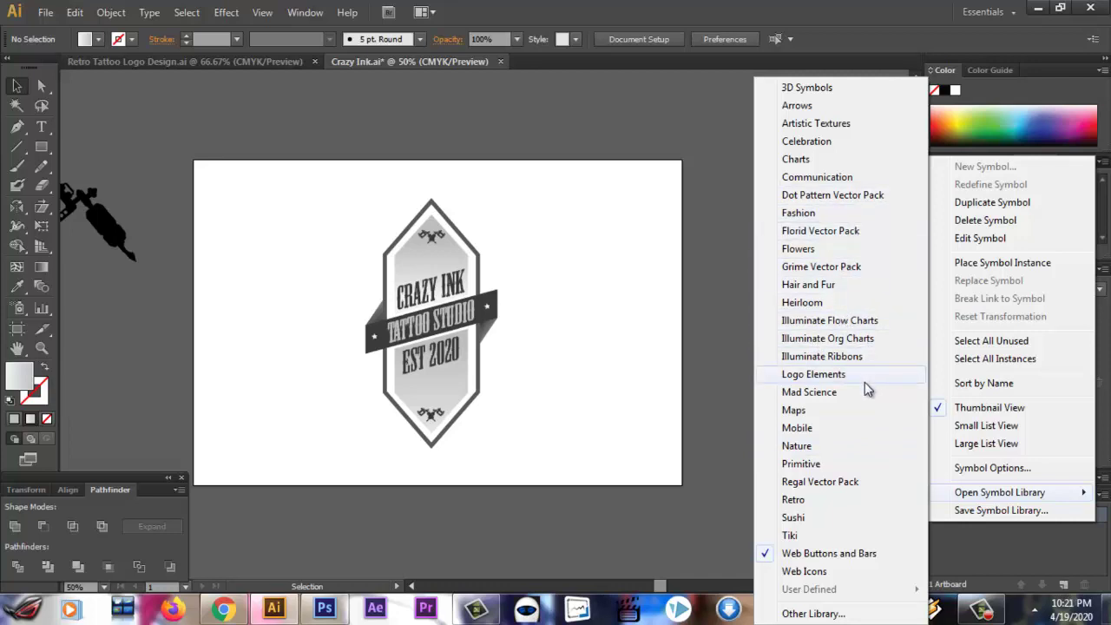
# Step: Browse the Illuminate Ribbons, Primitive and Web Buttons and Bars symbol libraries, then close them
pyautogui.click(862, 358)
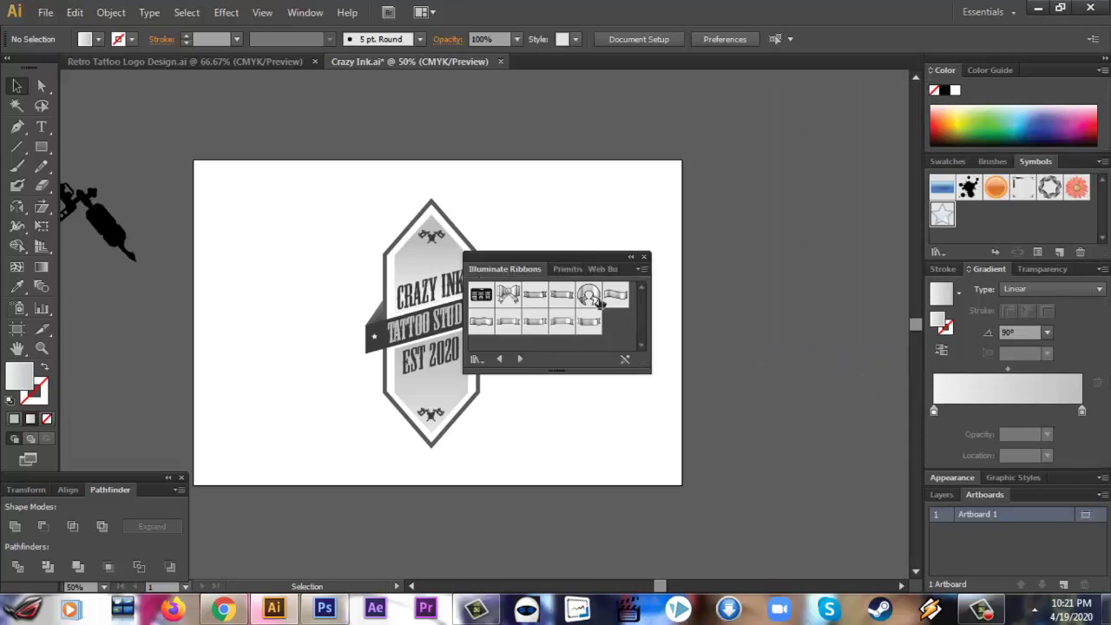
pyautogui.moveTo(587, 257); pyautogui.dragTo(669, 246)
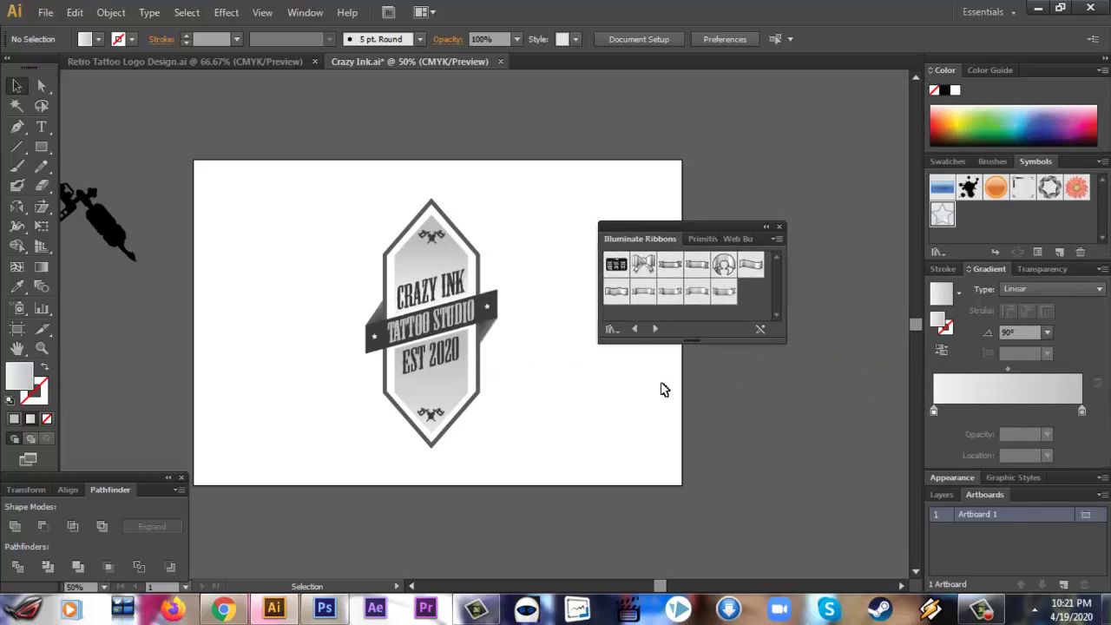
pyautogui.click(703, 240)
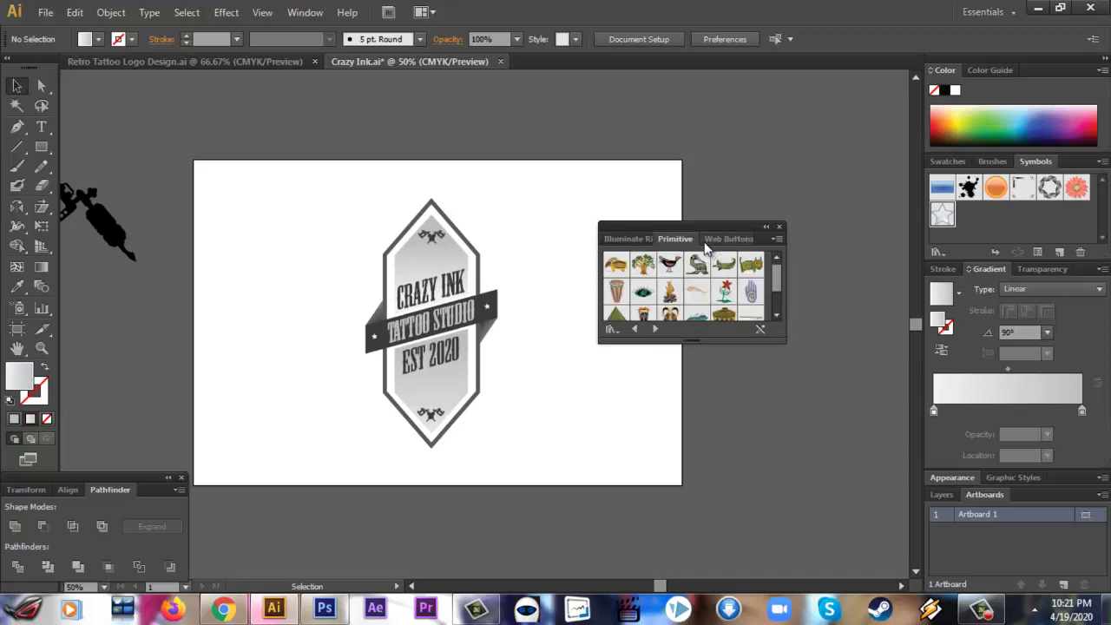
pyautogui.click(729, 240)
pyautogui.moveTo(777, 288); pyautogui.dragTo(778, 271)
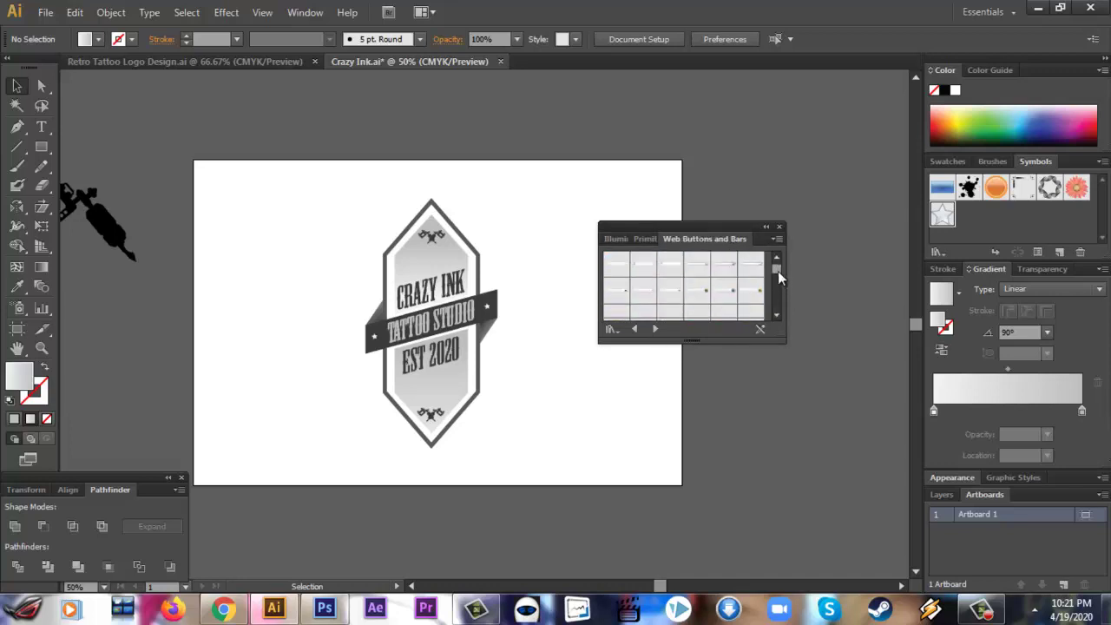
pyautogui.click(779, 226)
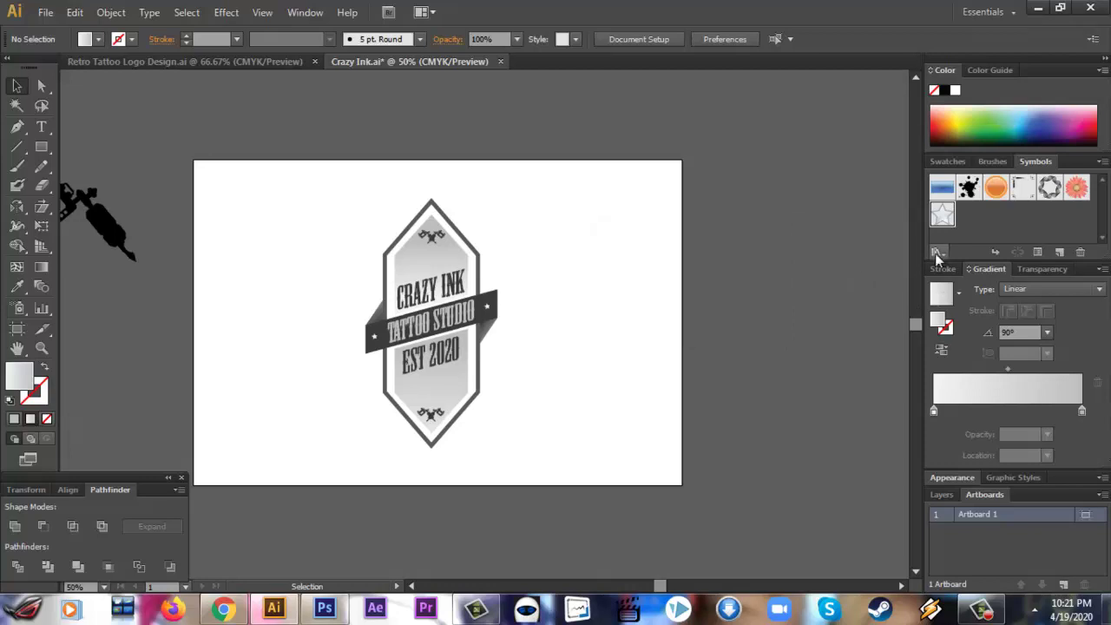
# Step: Look through the Grime Vector Pack symbol library, then close it
pyautogui.click(946, 161)
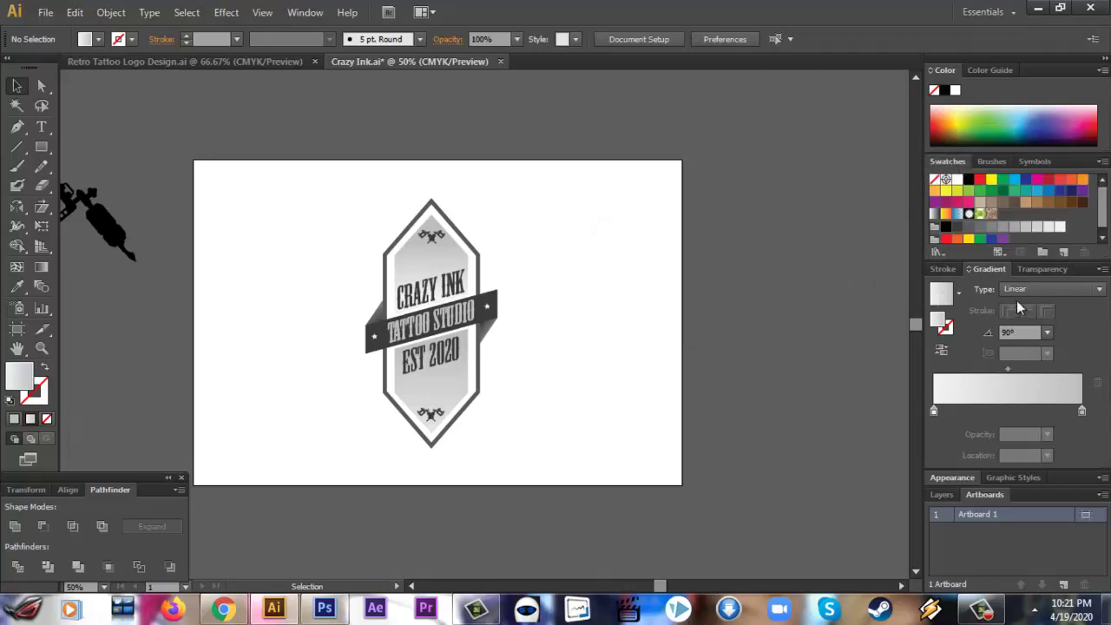
pyautogui.click(1031, 165)
pyautogui.click(1101, 163)
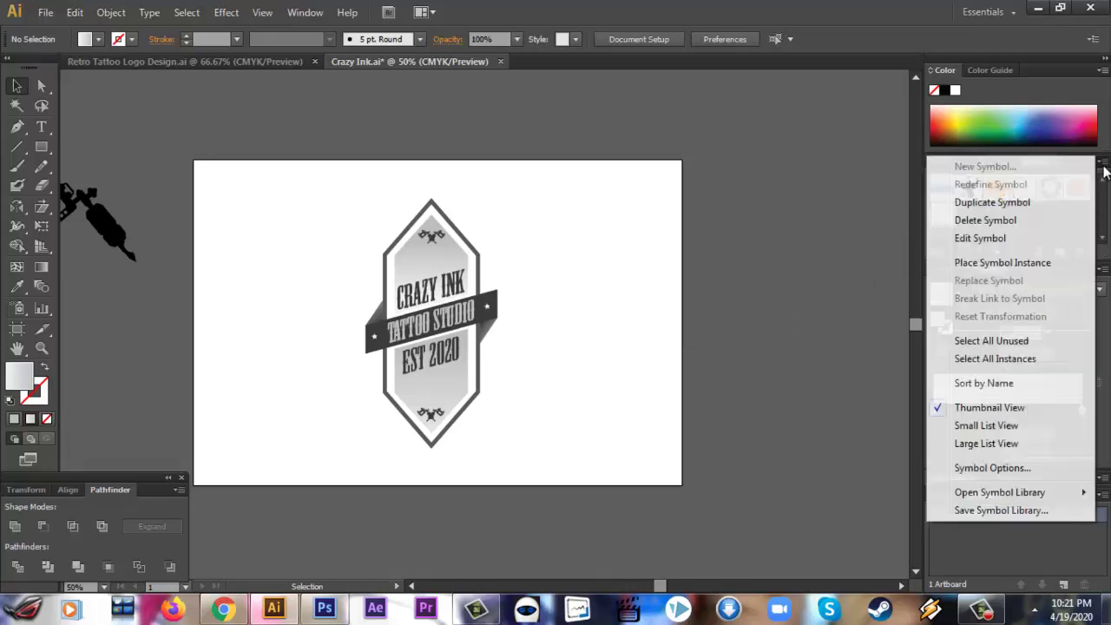
pyautogui.moveTo(999, 492)
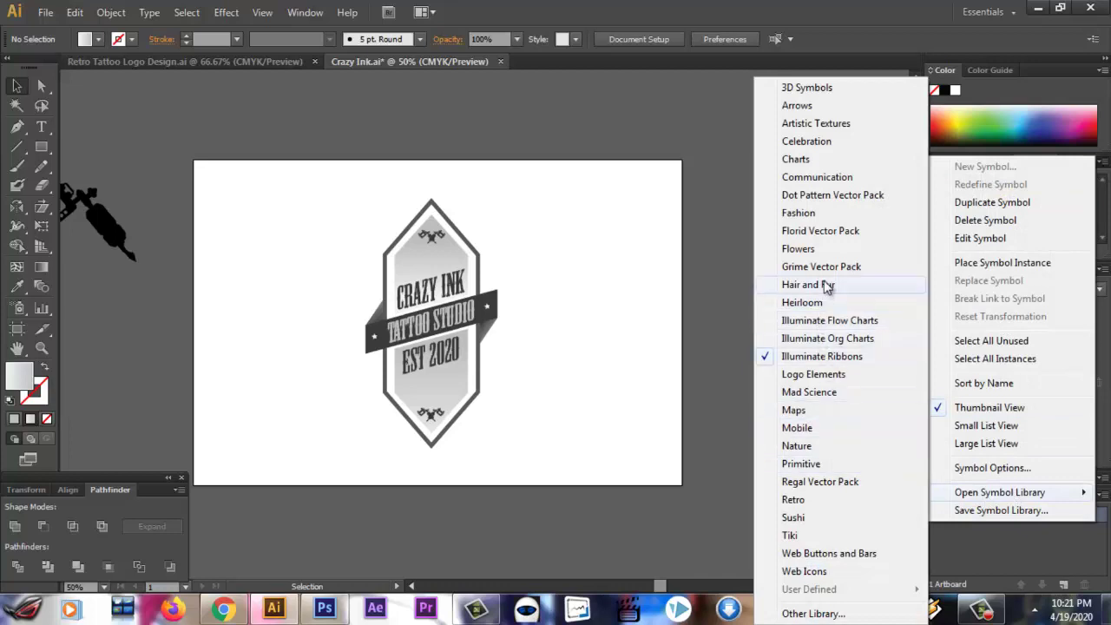
pyautogui.click(821, 267)
pyautogui.click(776, 300)
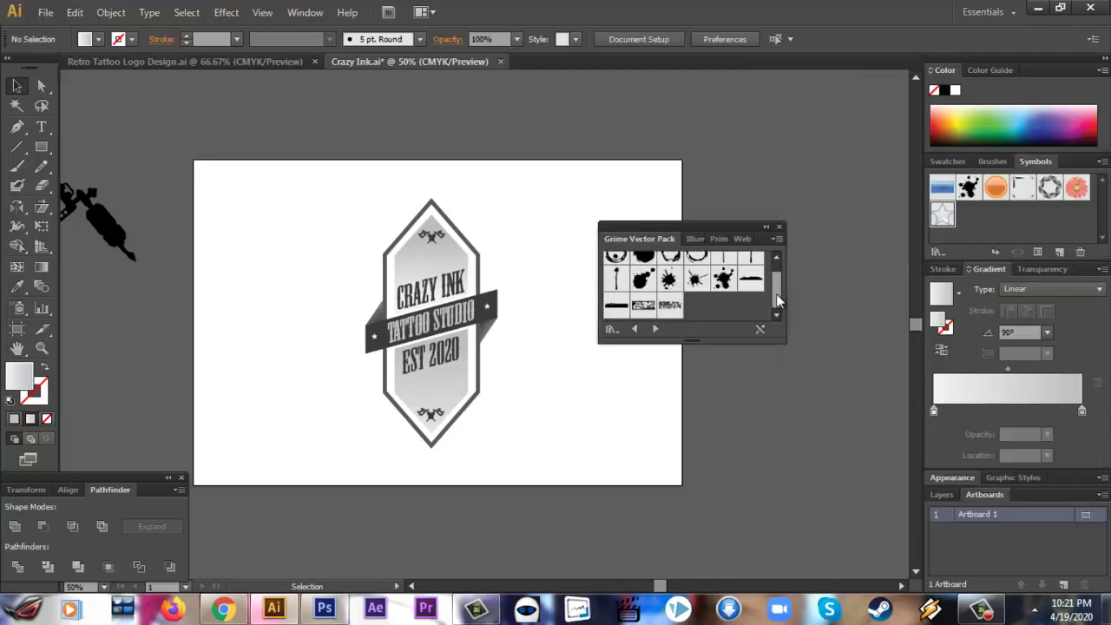
pyautogui.moveTo(776, 294); pyautogui.dragTo(775, 280)
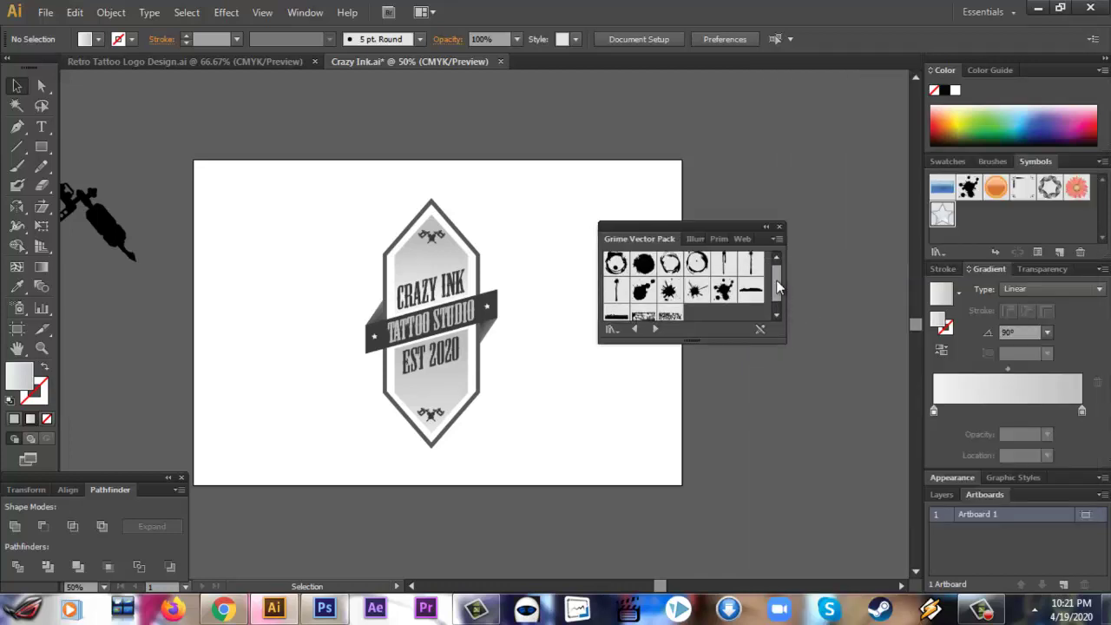
pyautogui.click(779, 227)
# Step: Zoom the badge to 100% and check selection of the artwork and CRAZY INK text
pyautogui.moveTo(545, 431); pyautogui.dragTo(304, 216)
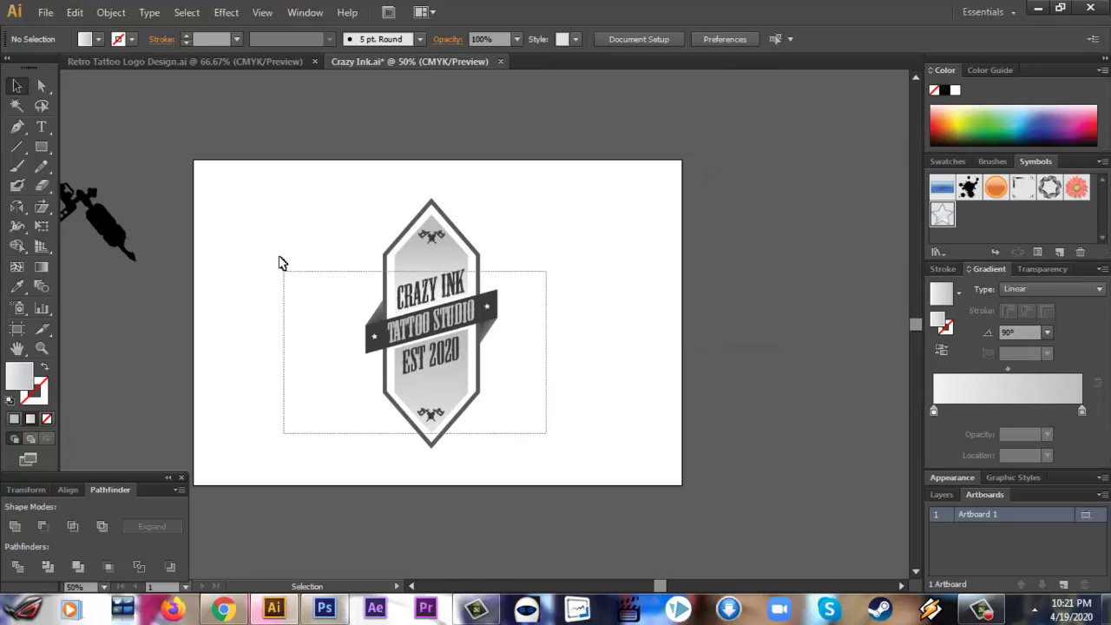
pyautogui.click(604, 336)
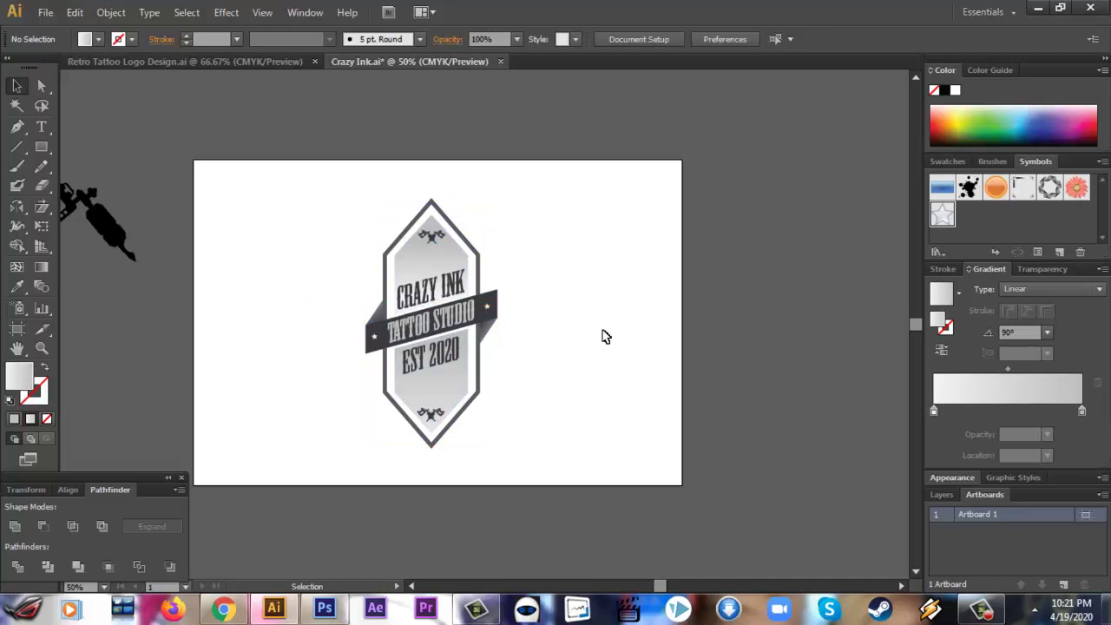
pyautogui.press('a')
pyautogui.hotkey('ctrl', '+')
pyautogui.hotkey('ctrl', '+')
pyautogui.press('v')
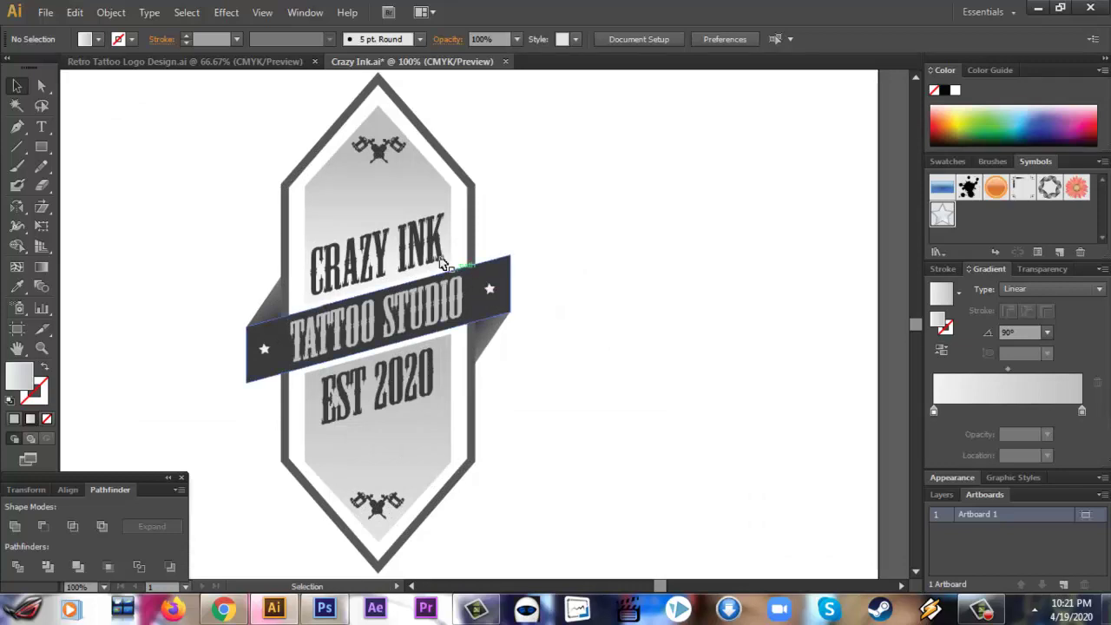
pyautogui.click(440, 262)
pyautogui.click(621, 337)
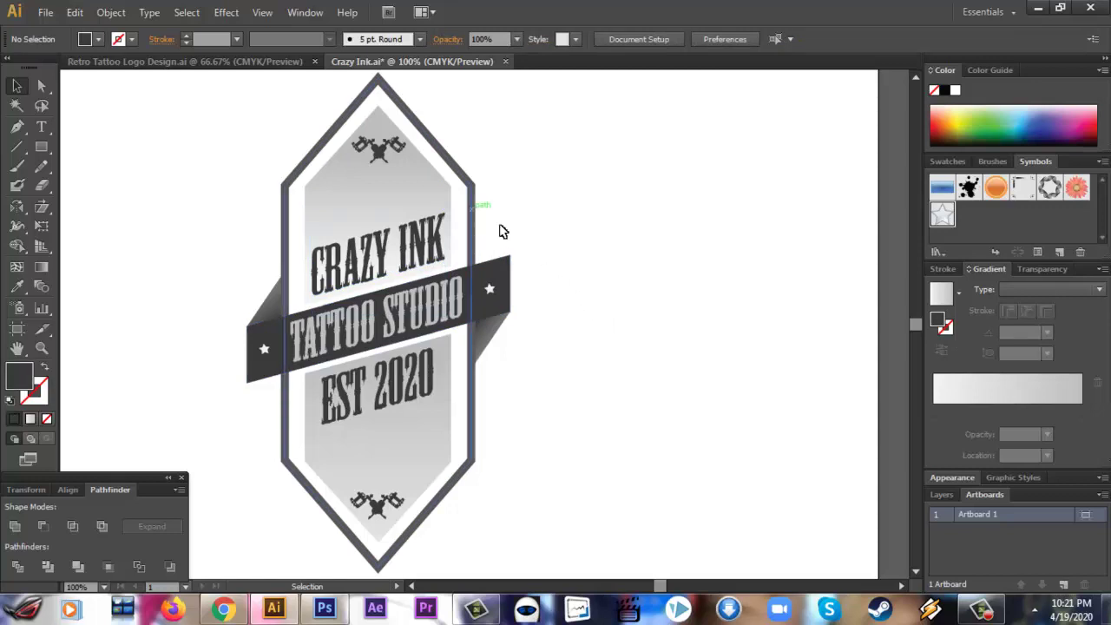
# Step: Try a gradient on the outer hexagon outline and review its stroke settings
pyautogui.click(474, 215)
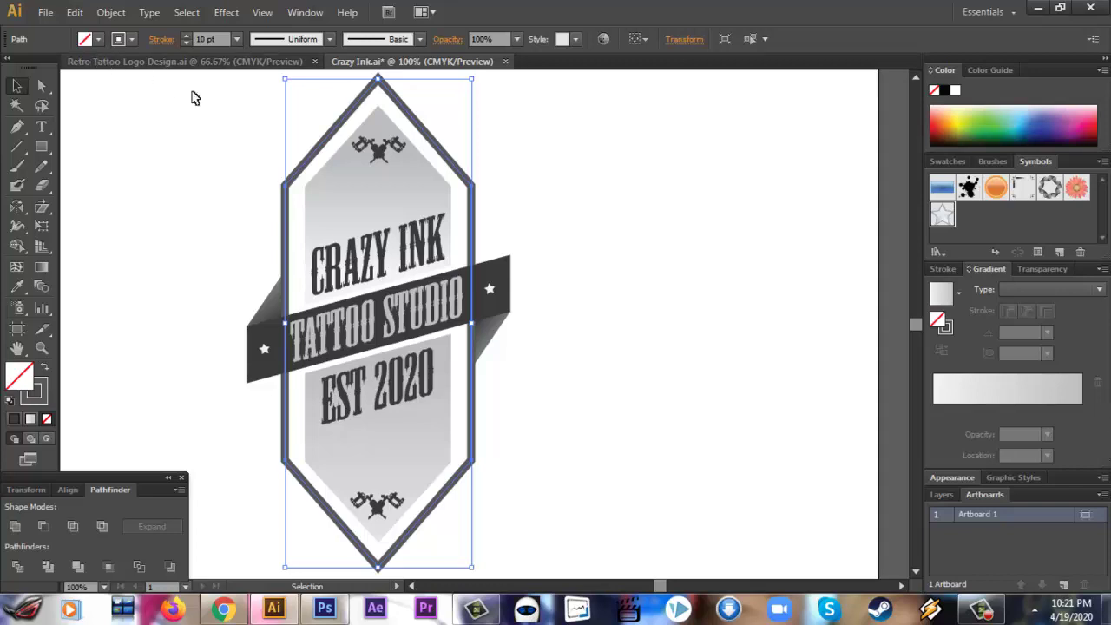
pyautogui.click(996, 397)
pyautogui.click(620, 392)
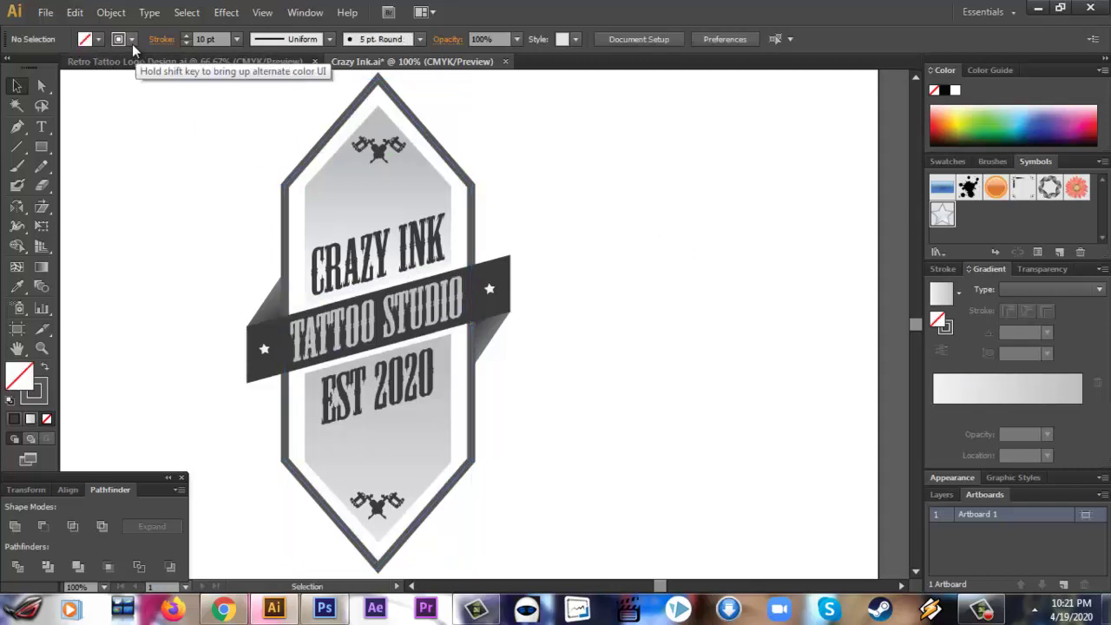
pyautogui.click(131, 40)
pyautogui.click(953, 276)
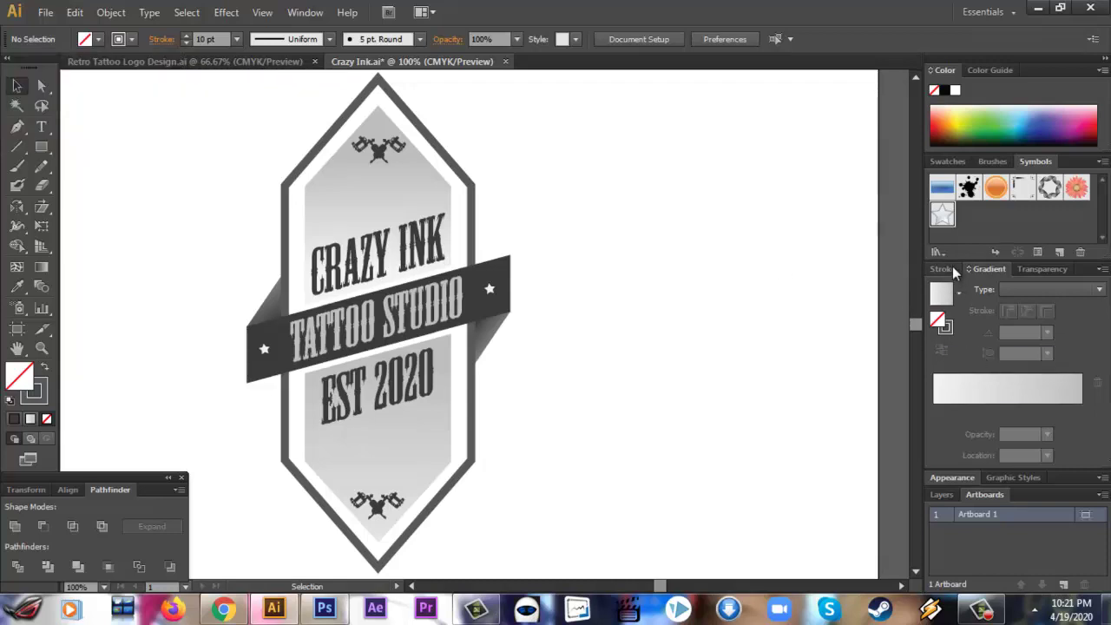
pyautogui.click(946, 269)
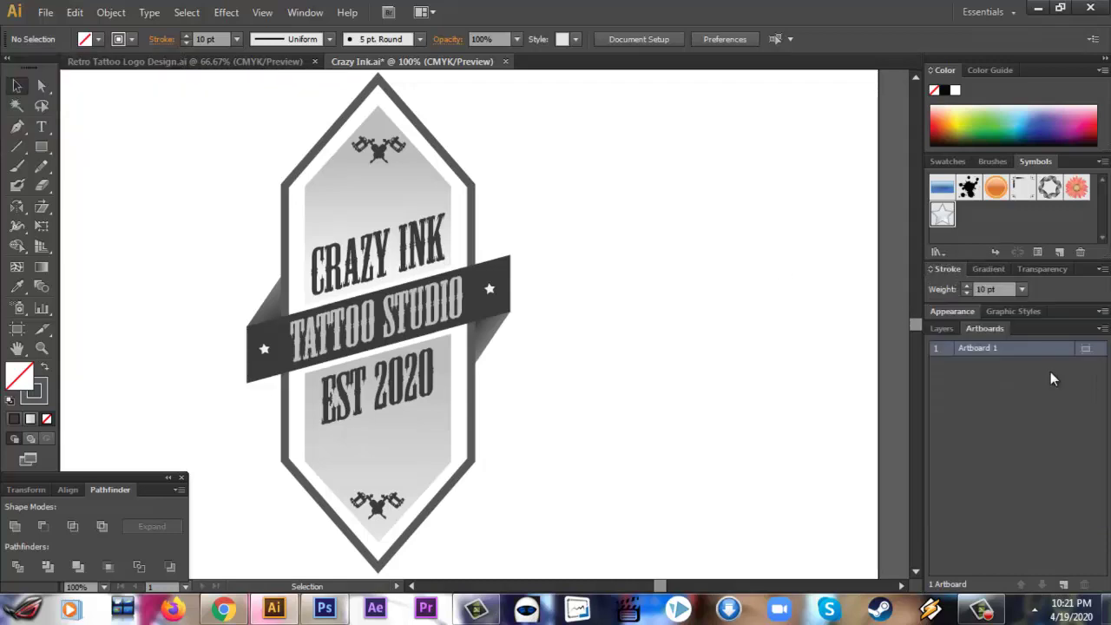
pyautogui.click(992, 270)
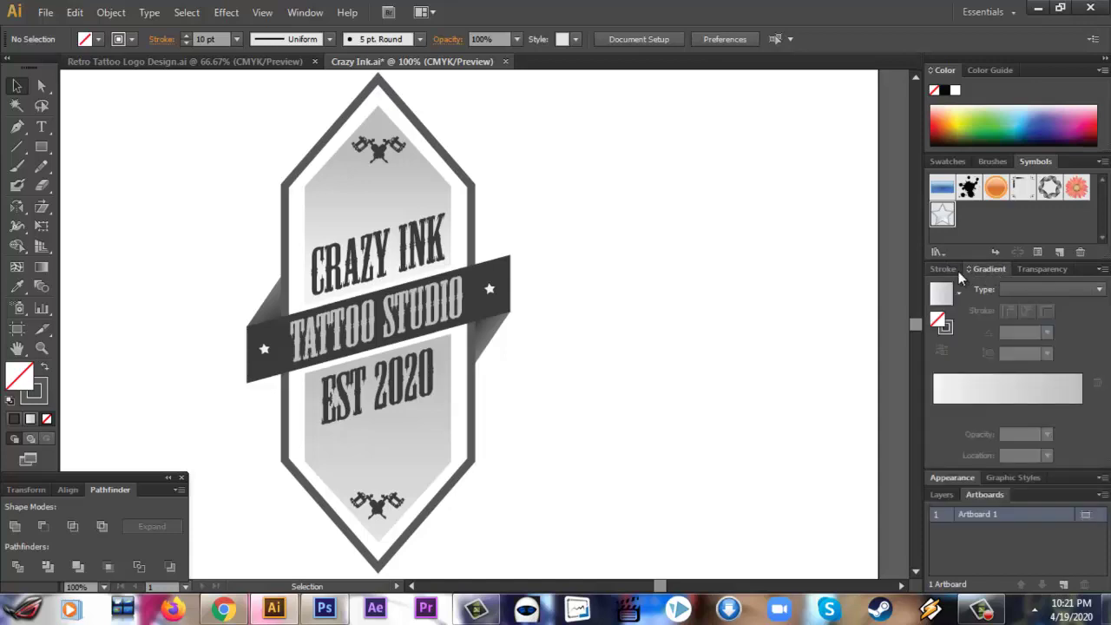
# Step: Test a gradient stroke on the hexagon outline, then revert it to solid dark grey
pyautogui.click(474, 217)
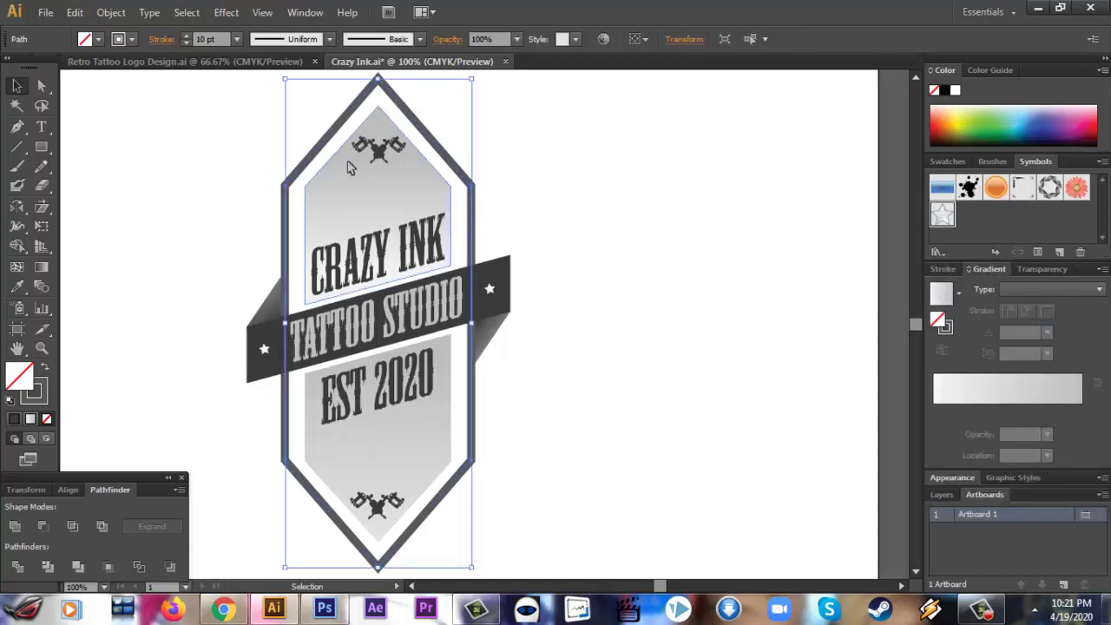
pyautogui.click(132, 39)
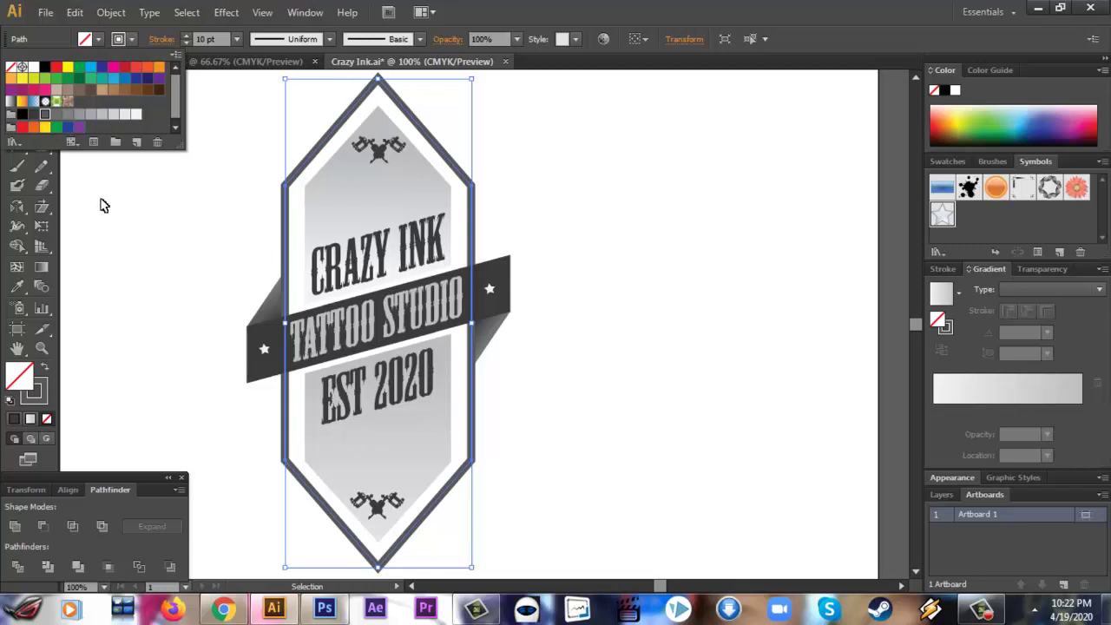
pyautogui.click(11, 101)
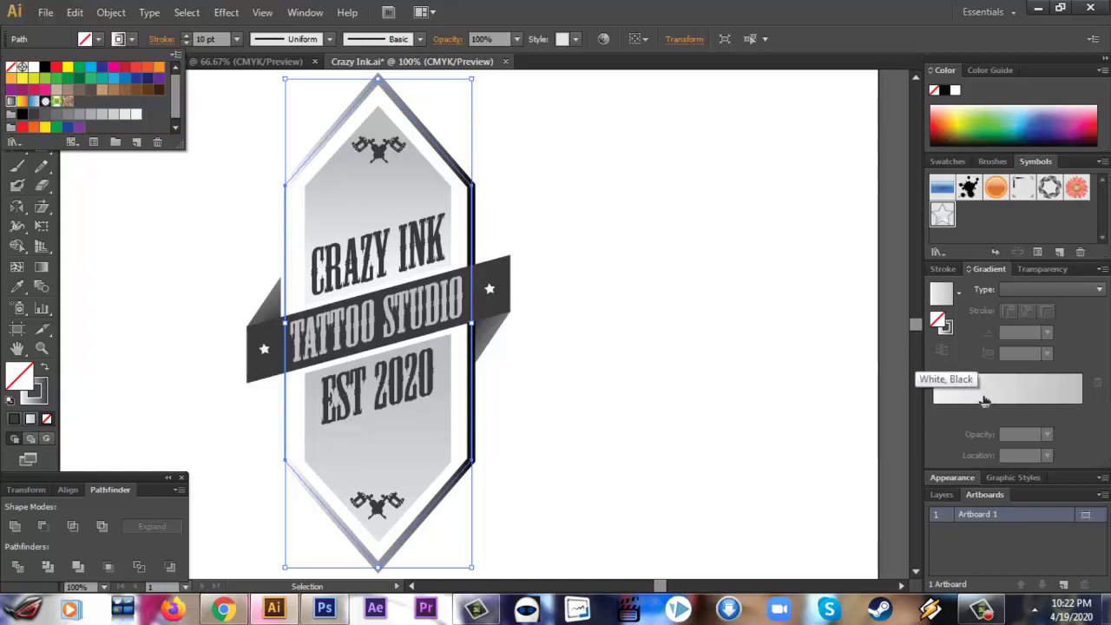
pyautogui.click(984, 399)
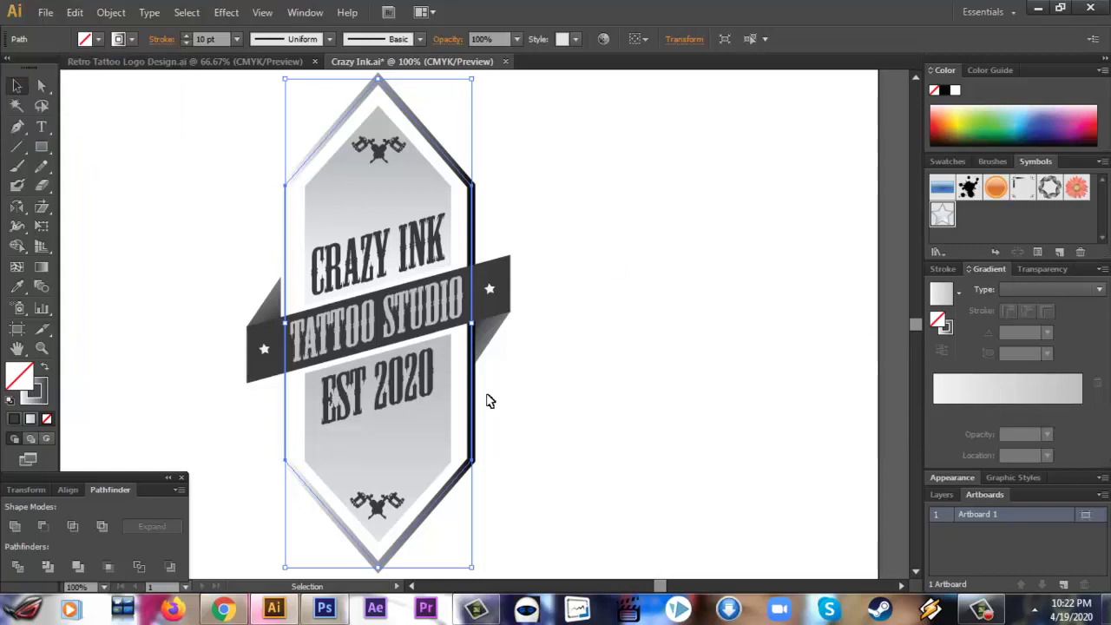
pyautogui.click(657, 391)
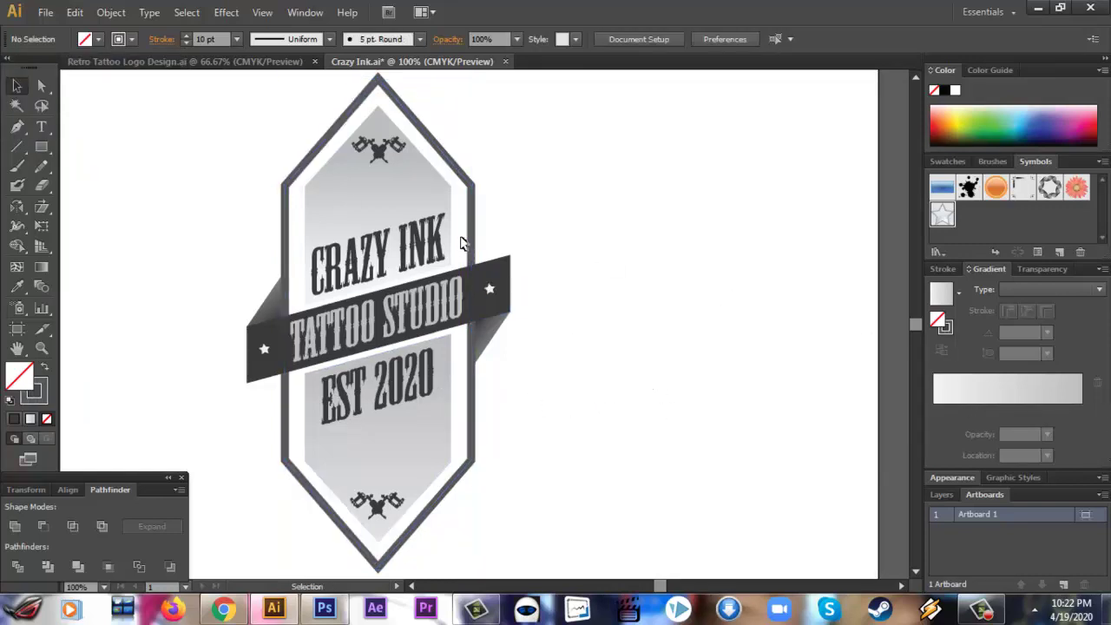
pyautogui.click(446, 208)
pyautogui.click(638, 281)
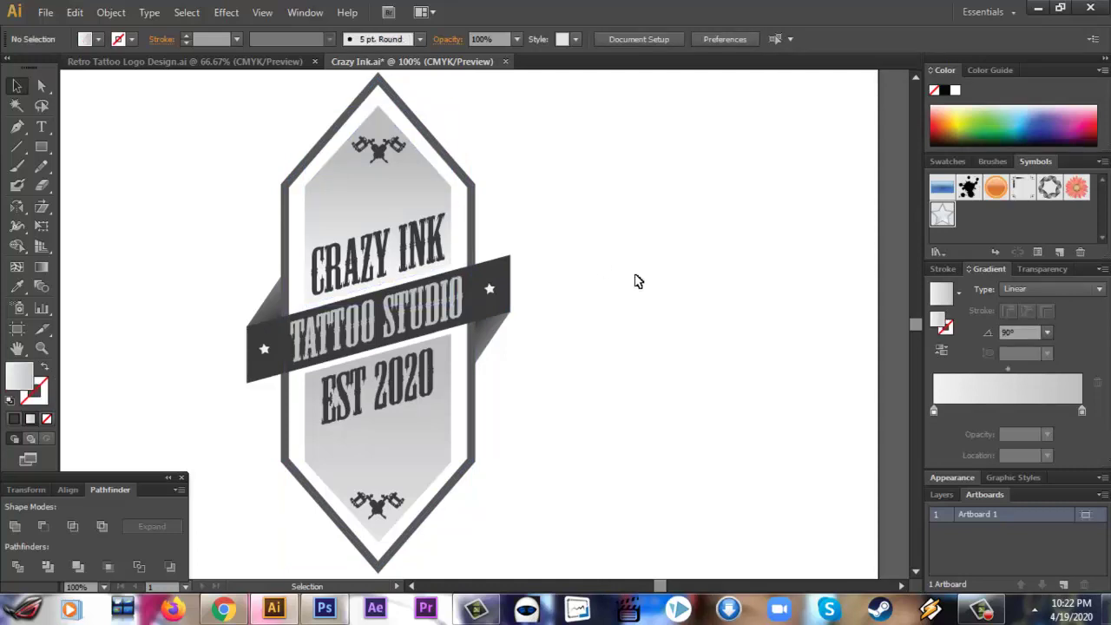
# Step: Add a dark grey middle stop to the inner hexagon's gradient
pyautogui.click(452, 212)
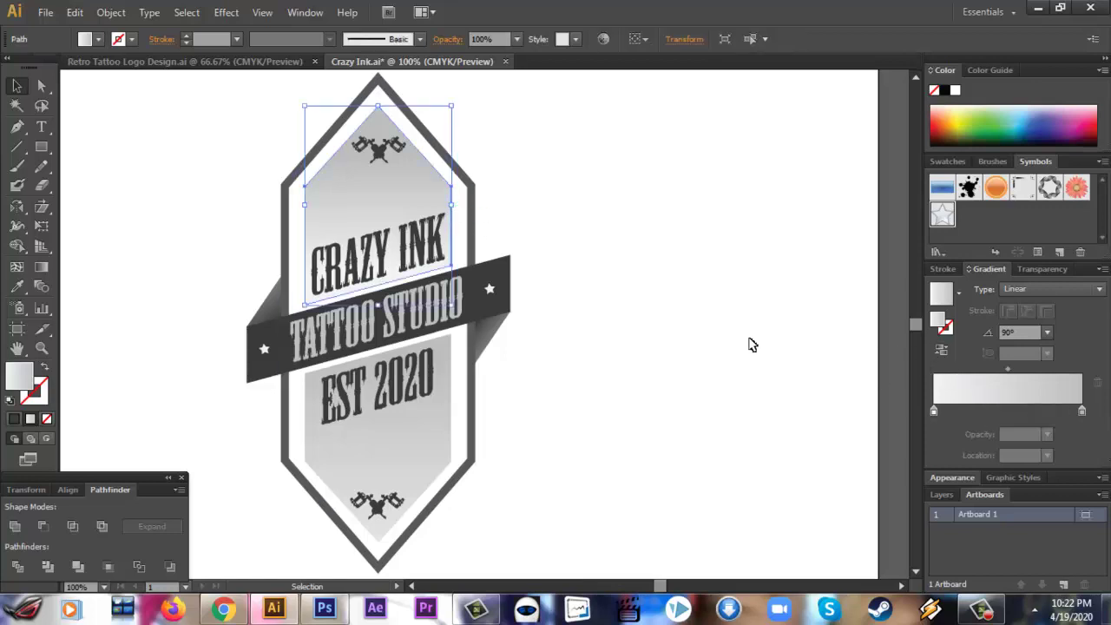
pyautogui.click(947, 162)
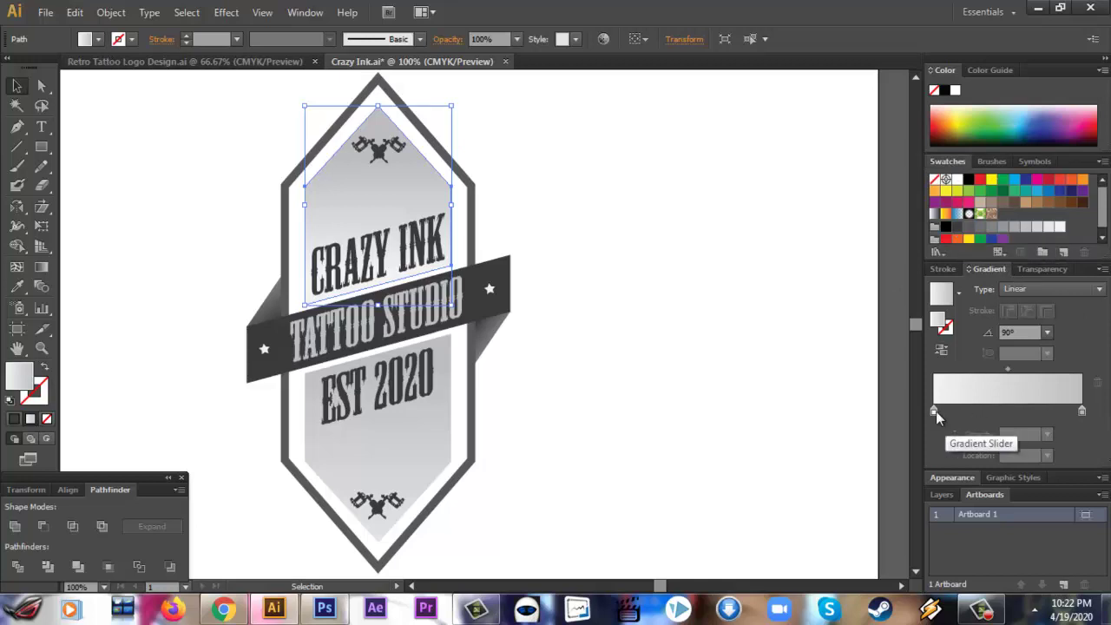
pyautogui.moveTo(981, 411); pyautogui.dragTo(1007, 412)
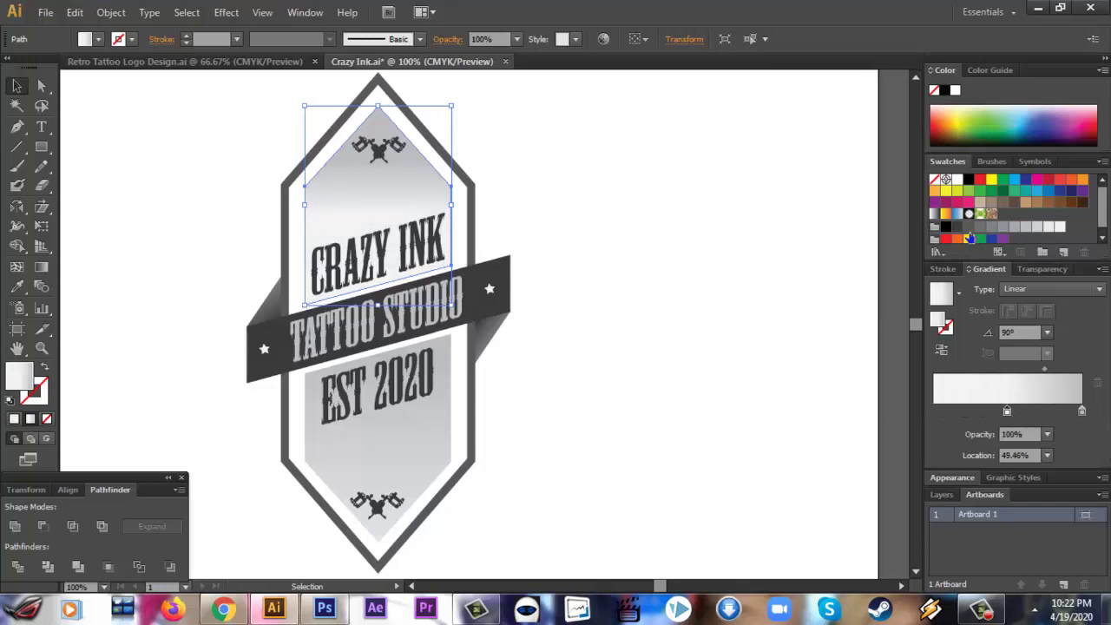
pyautogui.moveTo(968, 227)
pyautogui.mouseDown()
pyautogui.moveTo(946, 406)
pyautogui.moveTo(936, 412)
pyautogui.mouseUp()
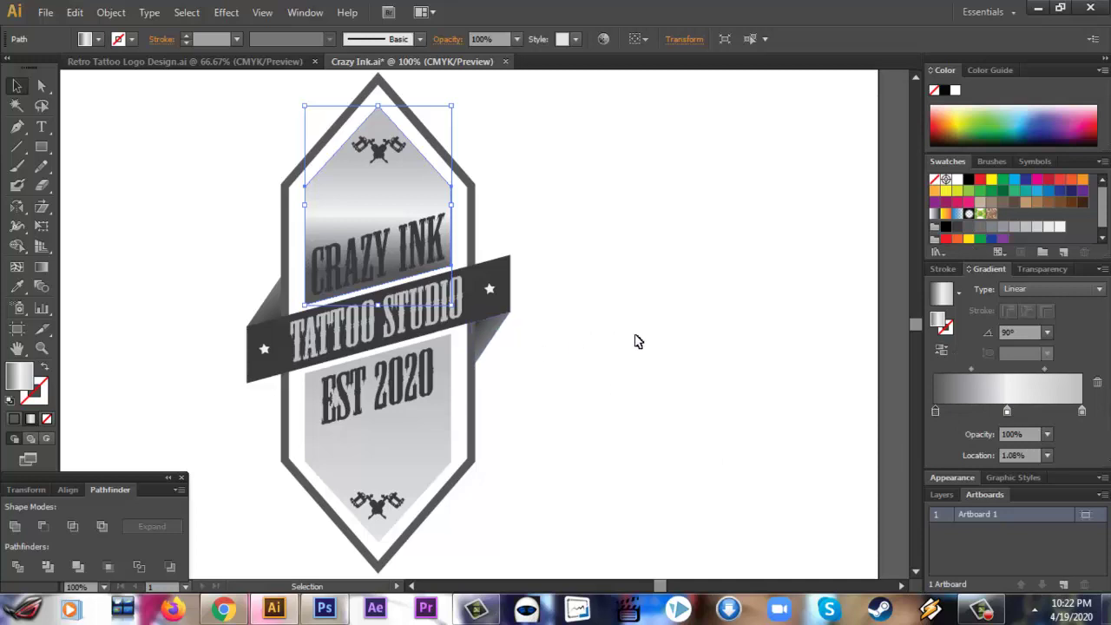
# Step: Redraw the gradient from the panel top down past EST 2020, dark at top
pyautogui.press('g')
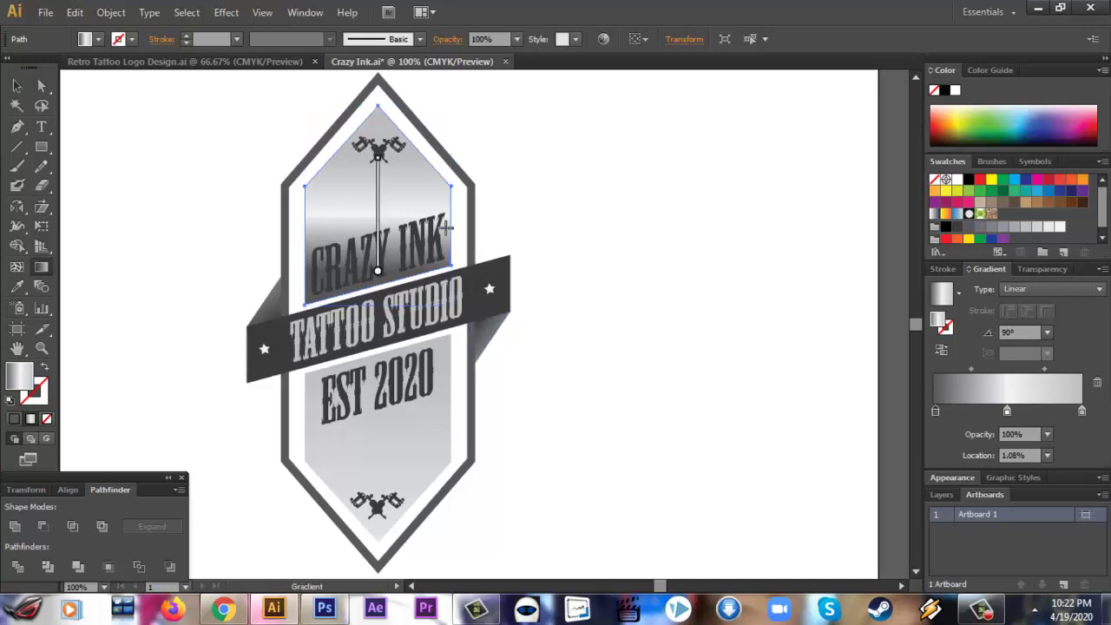
pyautogui.moveTo(380, 129); pyautogui.dragTo(395, 282)
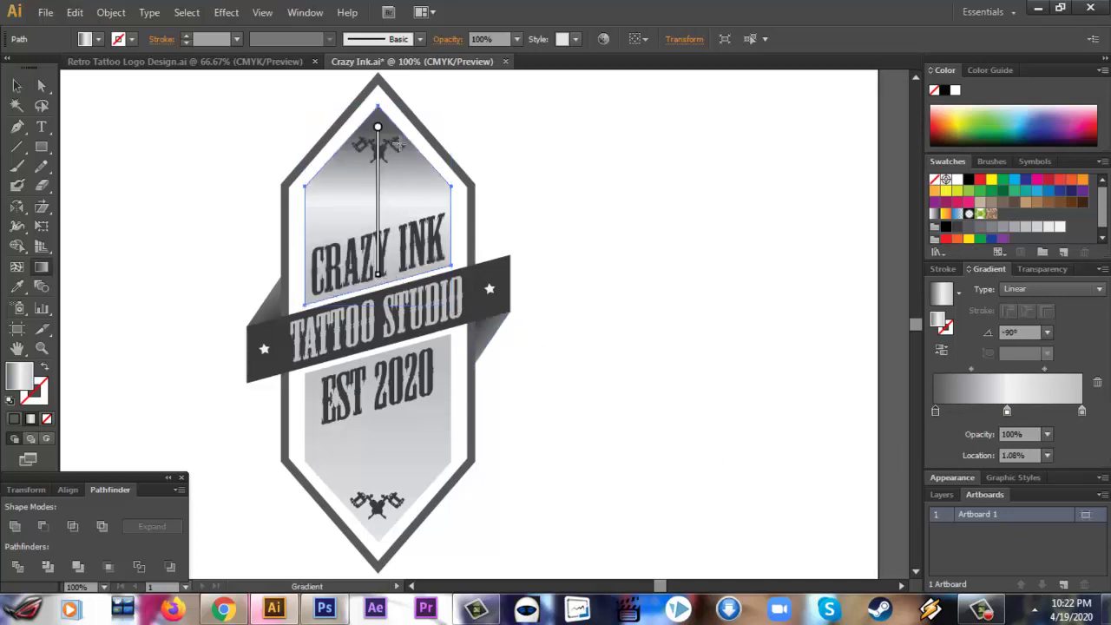
pyautogui.moveTo(379, 124); pyautogui.dragTo(374, 417)
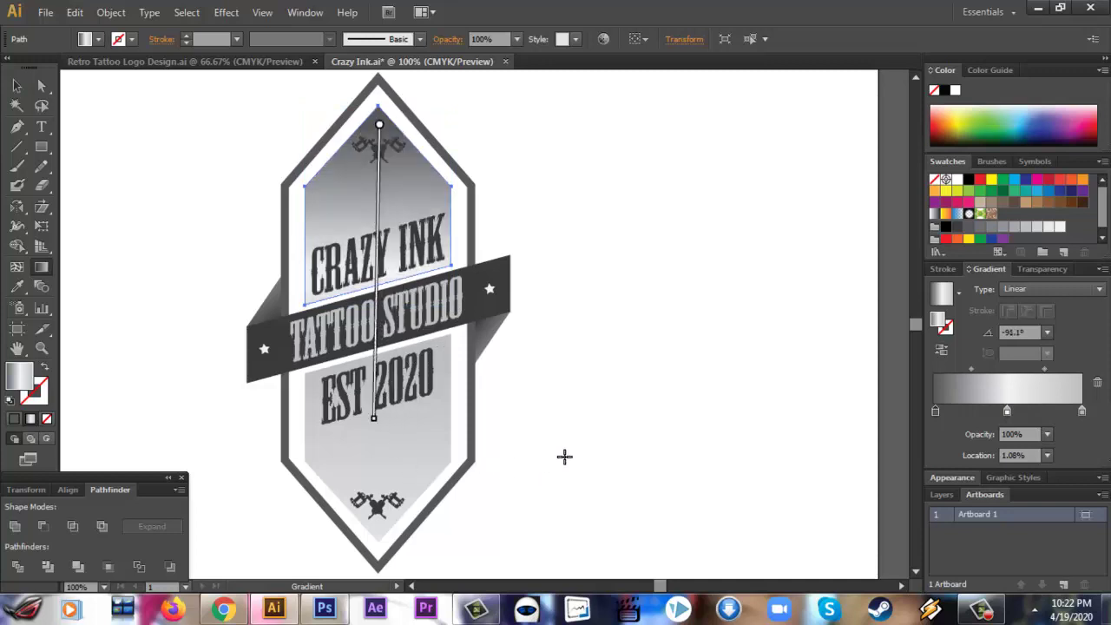
pyautogui.click(16, 85)
pyautogui.click(184, 206)
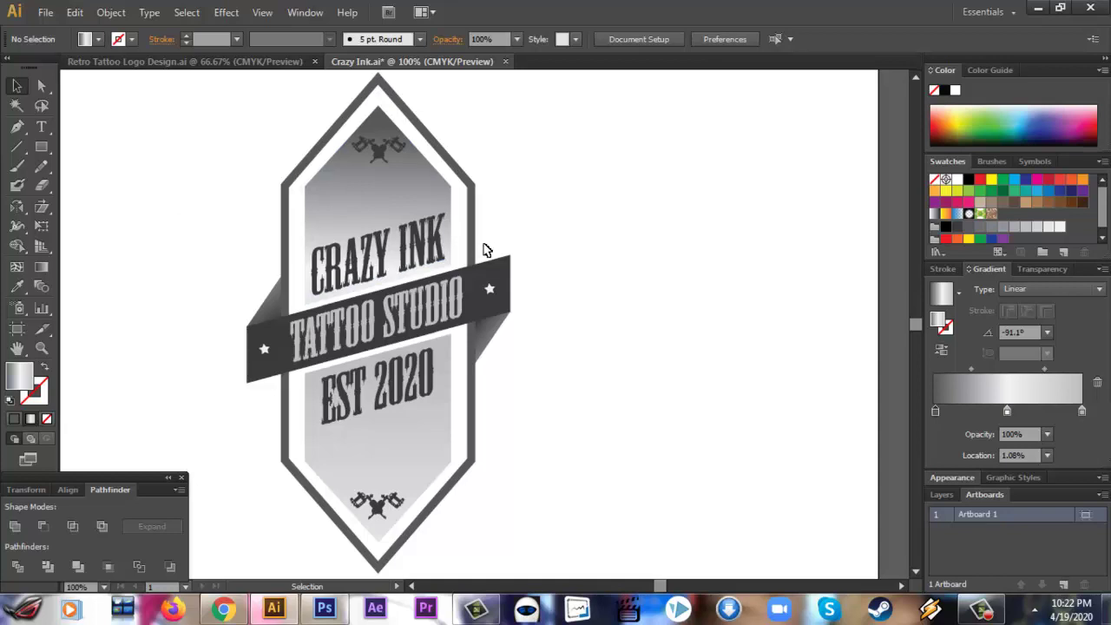
# Step: Redraw the upper panel's gradient vertically, trying lower and higher placements
pyautogui.press('g')
pyautogui.click(16, 85)
pyautogui.click(415, 201)
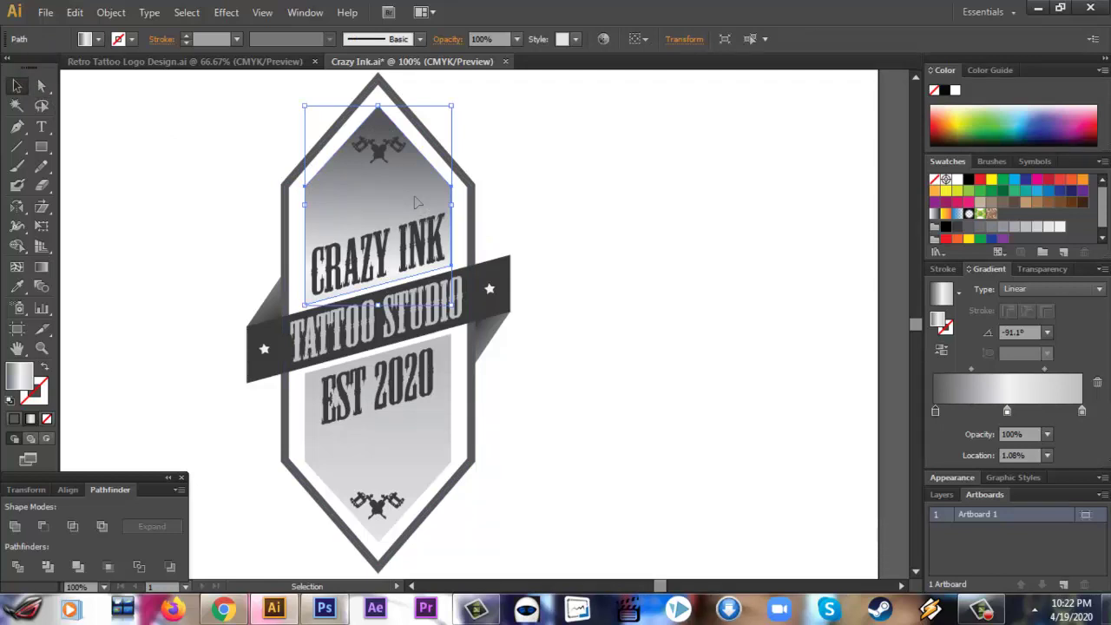
pyautogui.press('g')
pyautogui.moveTo(378, 116)
pyautogui.mouseDown()
pyautogui.moveTo(378, 282)
pyautogui.moveTo(401, 105)
pyautogui.moveTo(377, 276)
pyautogui.mouseUp()
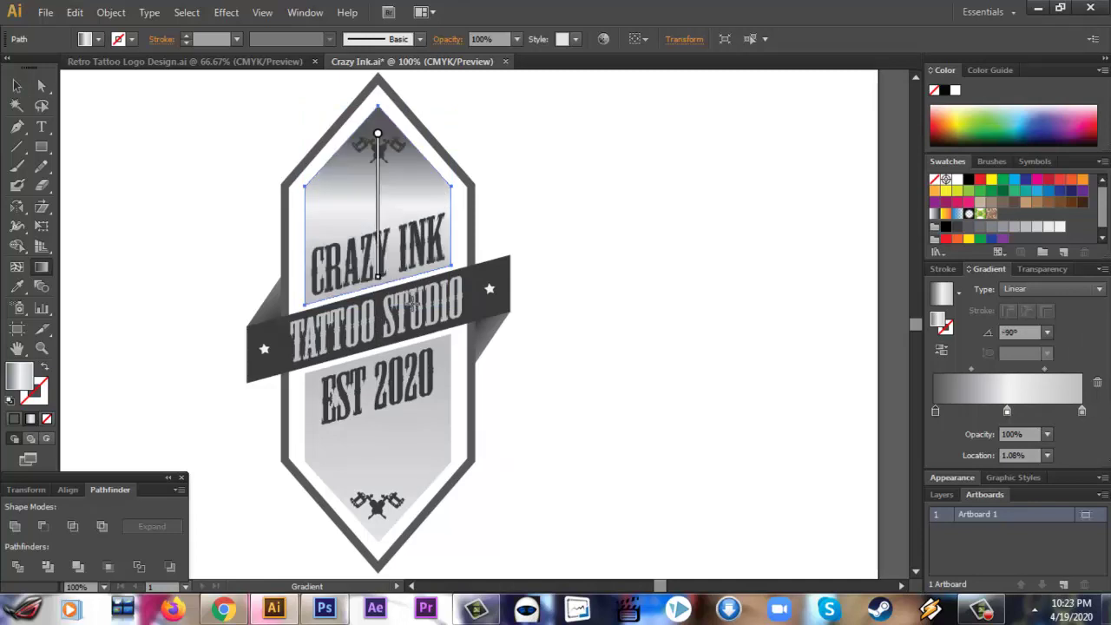
pyautogui.moveTo(377, 171); pyautogui.dragTo(428, 379)
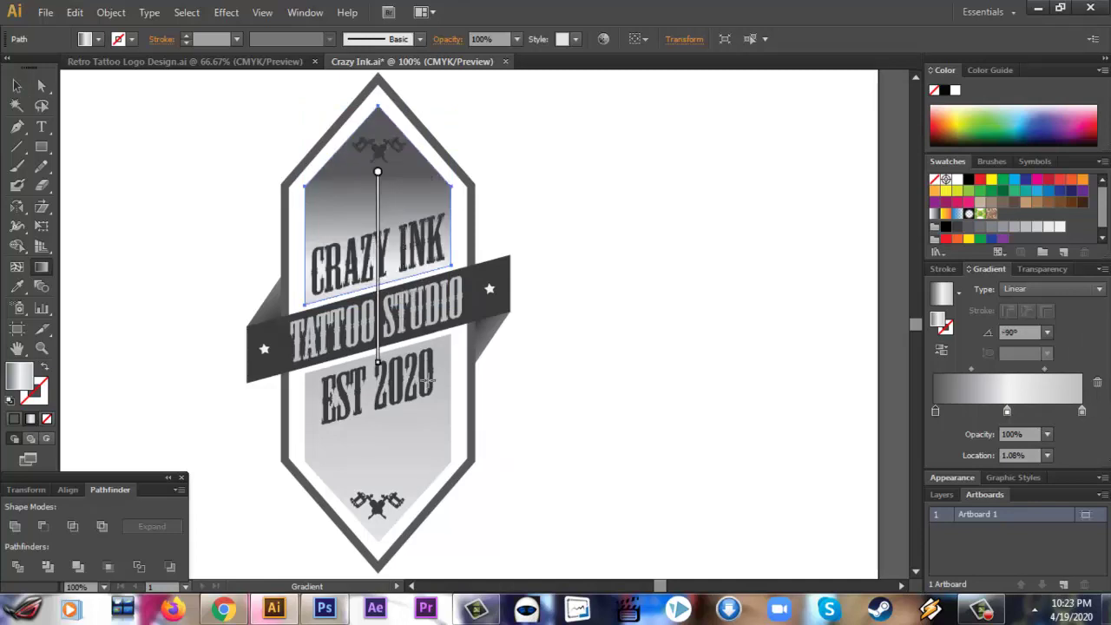
pyautogui.moveTo(378, 113); pyautogui.dragTo(378, 276)
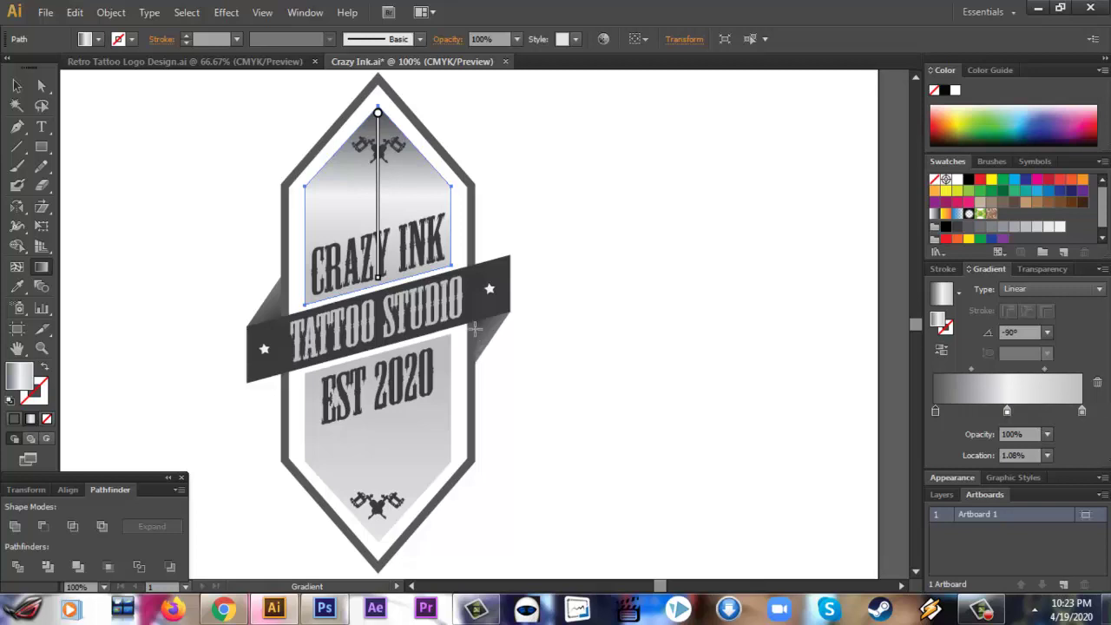
pyautogui.click(17, 86)
pyautogui.click(612, 256)
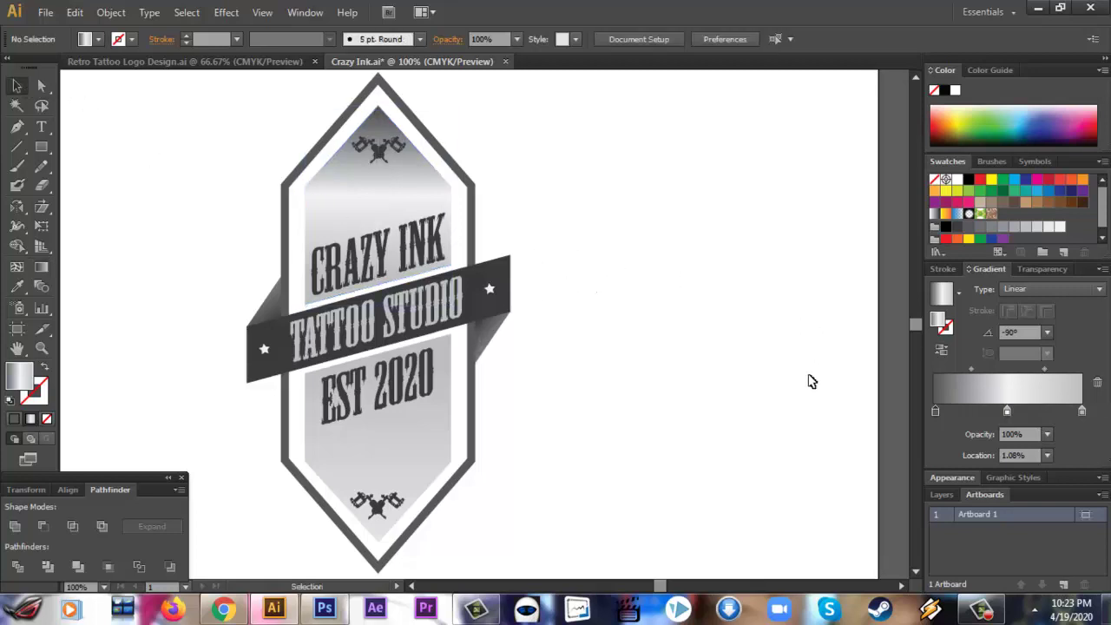
# Step: Undo four gradient changes back to light grey, save Crazy Ink.ai, and zoom out
pyautogui.hotkey('ctrl', 'z')
pyautogui.hotkey('ctrl', 'z')
pyautogui.hotkey('ctrl', 'z')
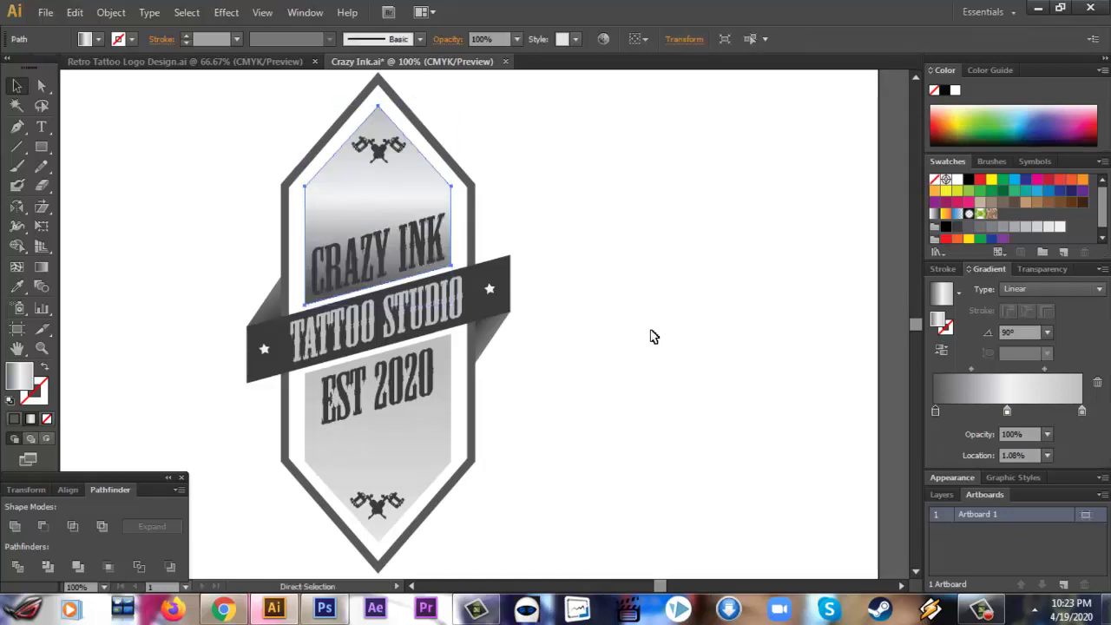
pyautogui.hotkey('ctrl', 'z')
pyautogui.hotkey('ctrl', 'z')
pyautogui.hotkey('ctrl', 'z')
pyautogui.hotkey('ctrl', 'z')
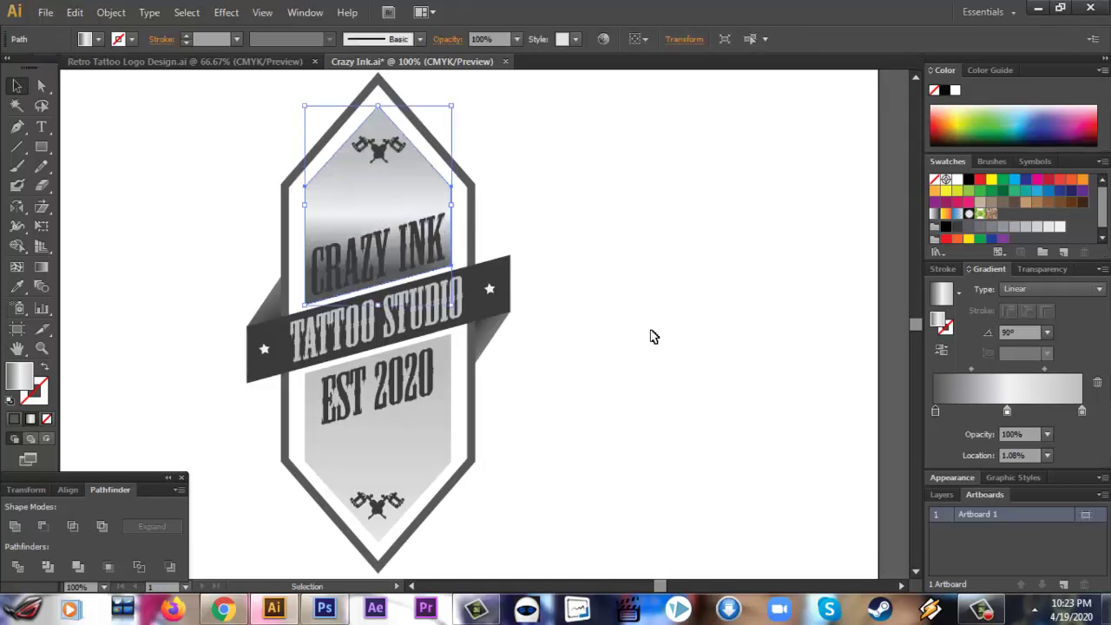
pyautogui.hotkey('ctrl', 'z')
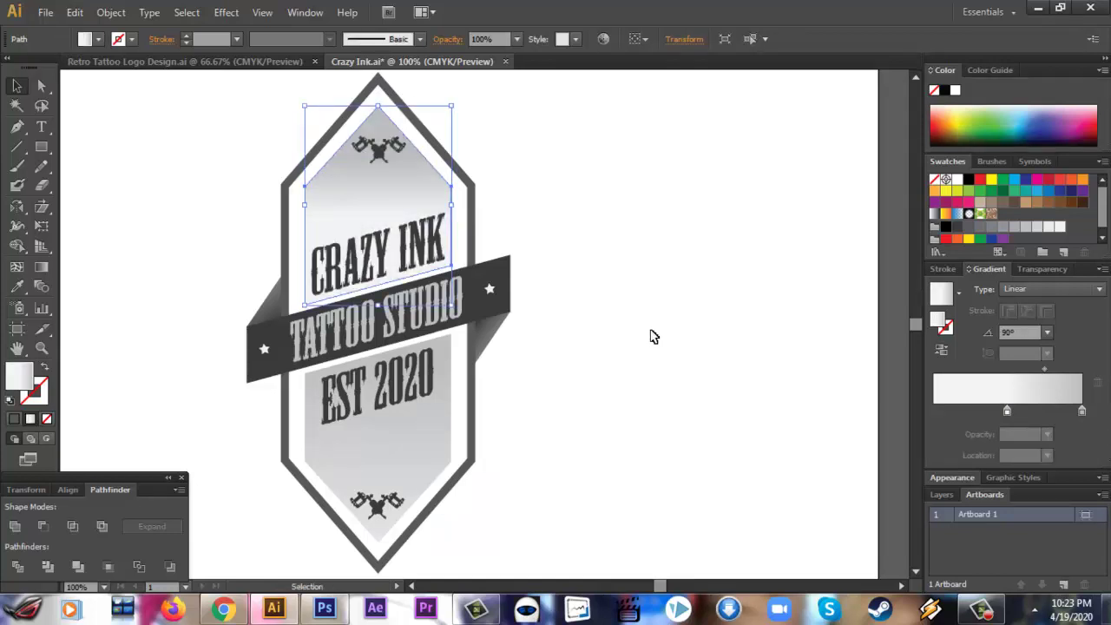
pyautogui.hotkey('ctrl', 'z')
pyautogui.hotkey('ctrl', 'z')
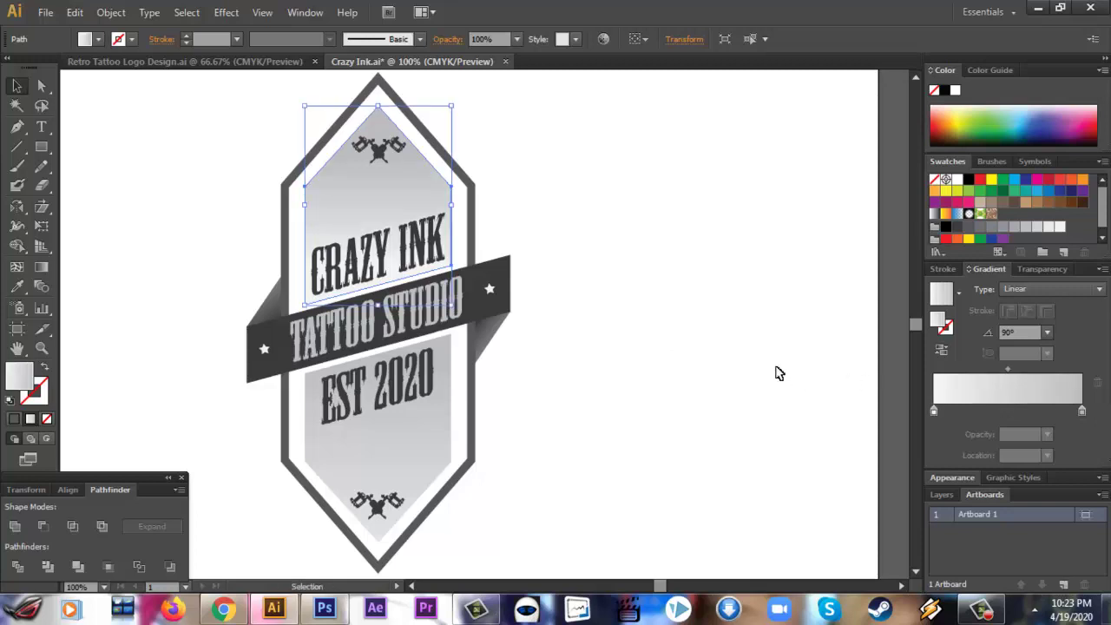
pyautogui.click(717, 362)
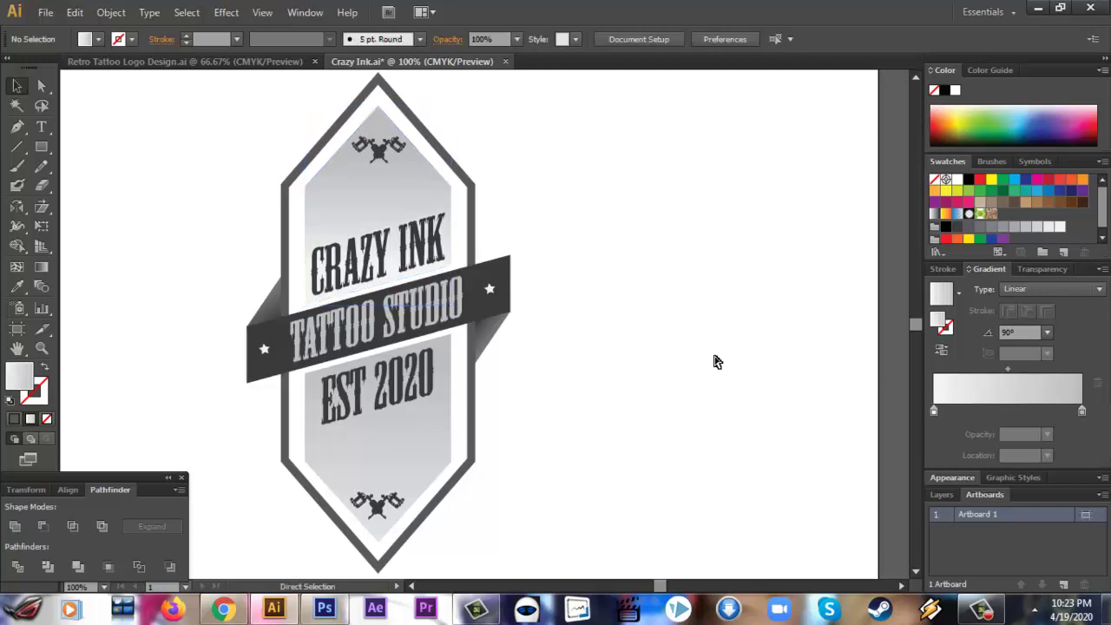
pyautogui.hotkey('ctrl', 's')
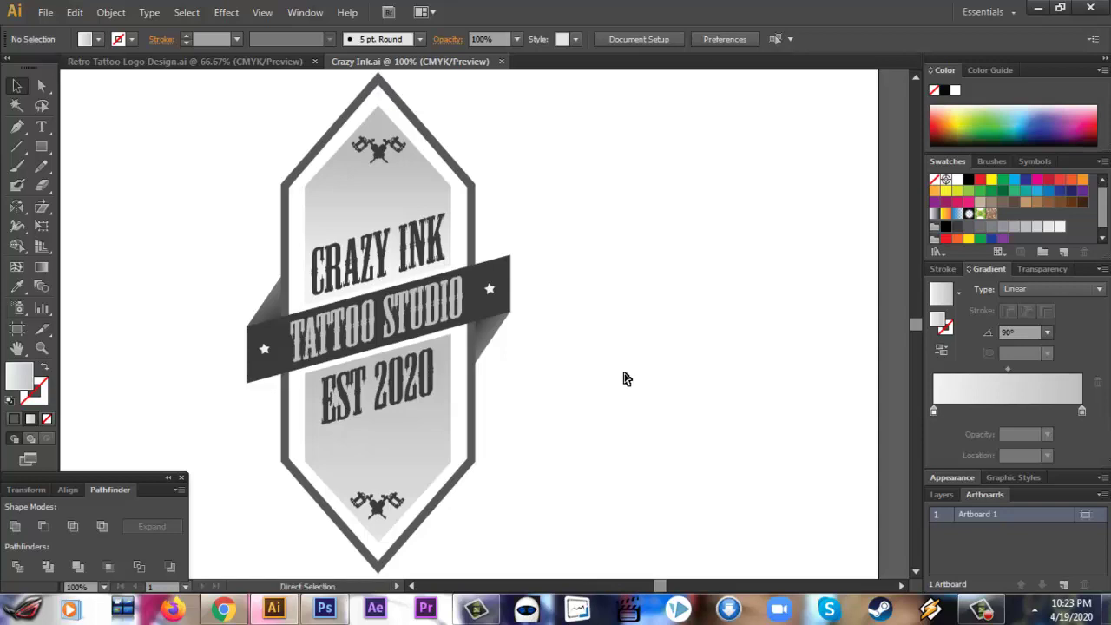
pyautogui.hotkey('ctrl', '-')
# Step: Raise the entire Crazy Ink badge on the artboard, then nudge it slightly back down
pyautogui.moveTo(566, 498); pyautogui.dragTo(263, 163)
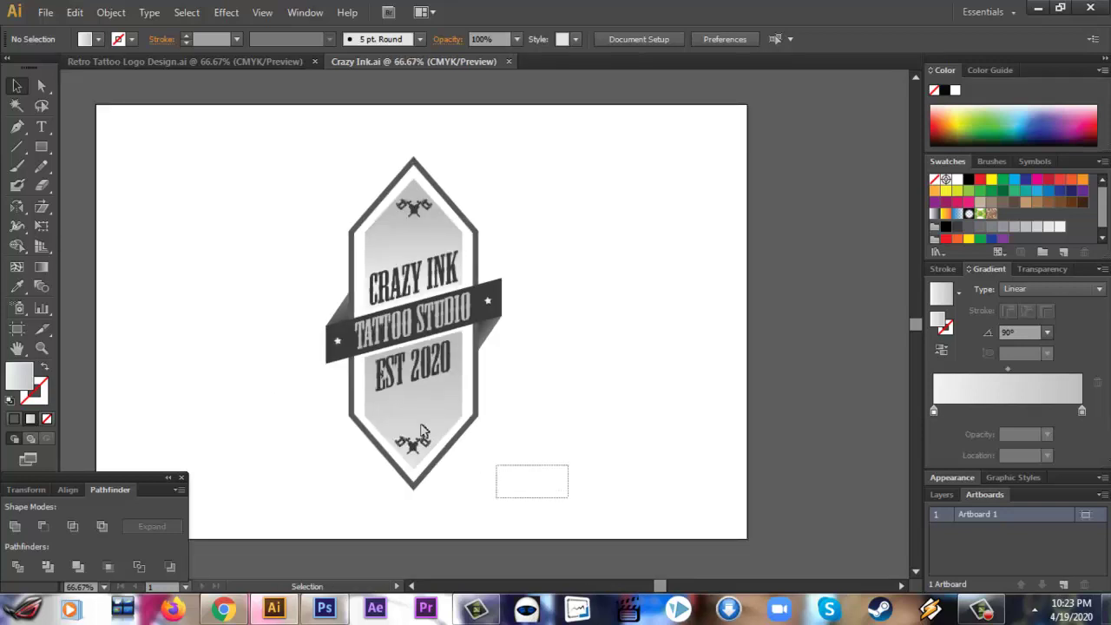
pyautogui.click(613, 275)
pyautogui.click(980, 607)
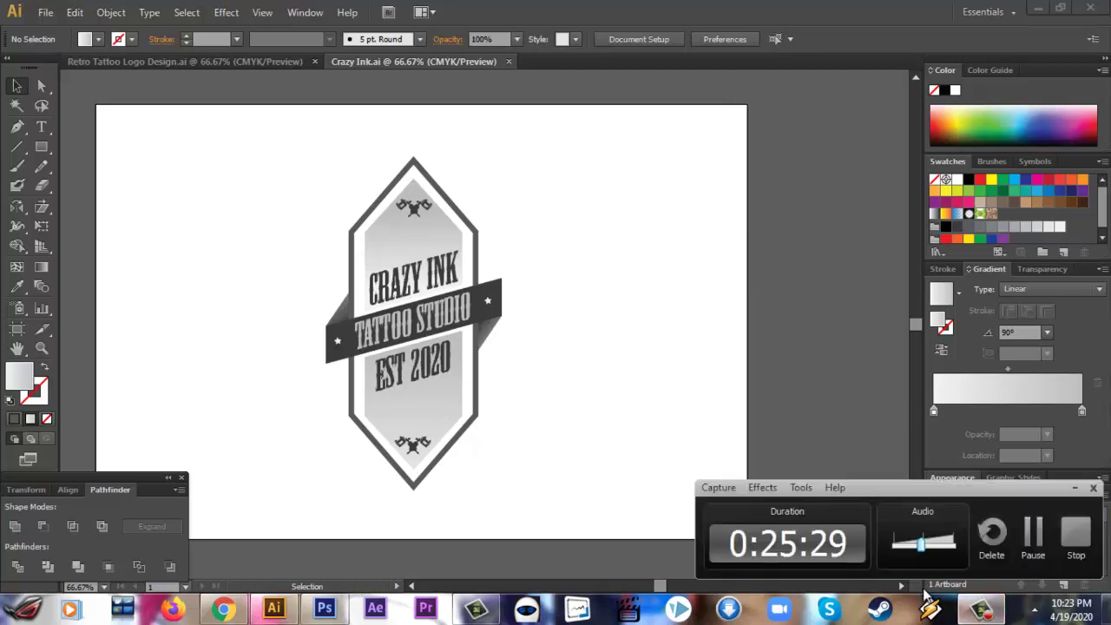
pyautogui.click(1074, 488)
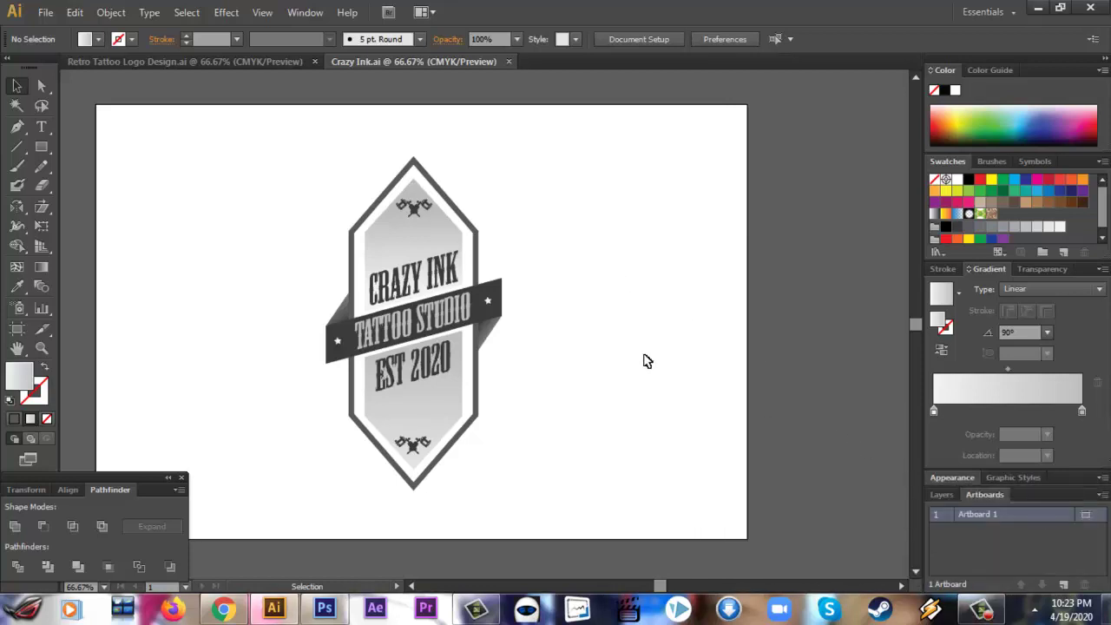
pyautogui.moveTo(535, 475)
pyautogui.mouseDown()
pyautogui.moveTo(248, 200)
pyautogui.moveTo(265, 155)
pyautogui.mouseUp()
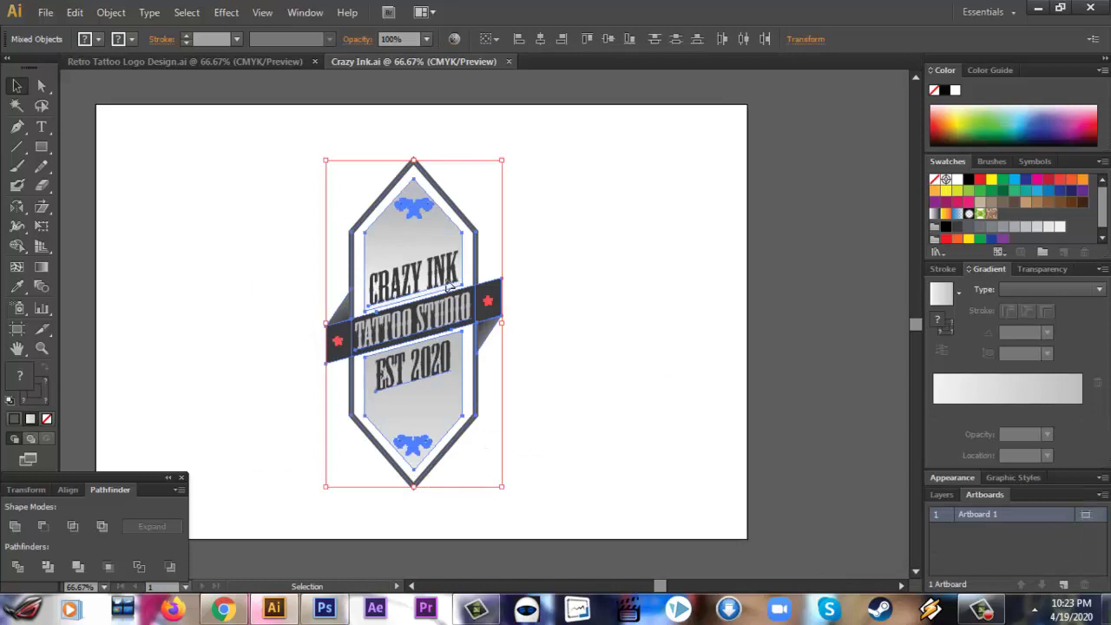
pyautogui.moveTo(440, 316)
pyautogui.mouseDown()
pyautogui.moveTo(434, 325)
pyautogui.moveTo(443, 296)
pyautogui.mouseUp()
pyautogui.click(565, 340)
pyautogui.moveTo(567, 456); pyautogui.dragTo(337, 323)
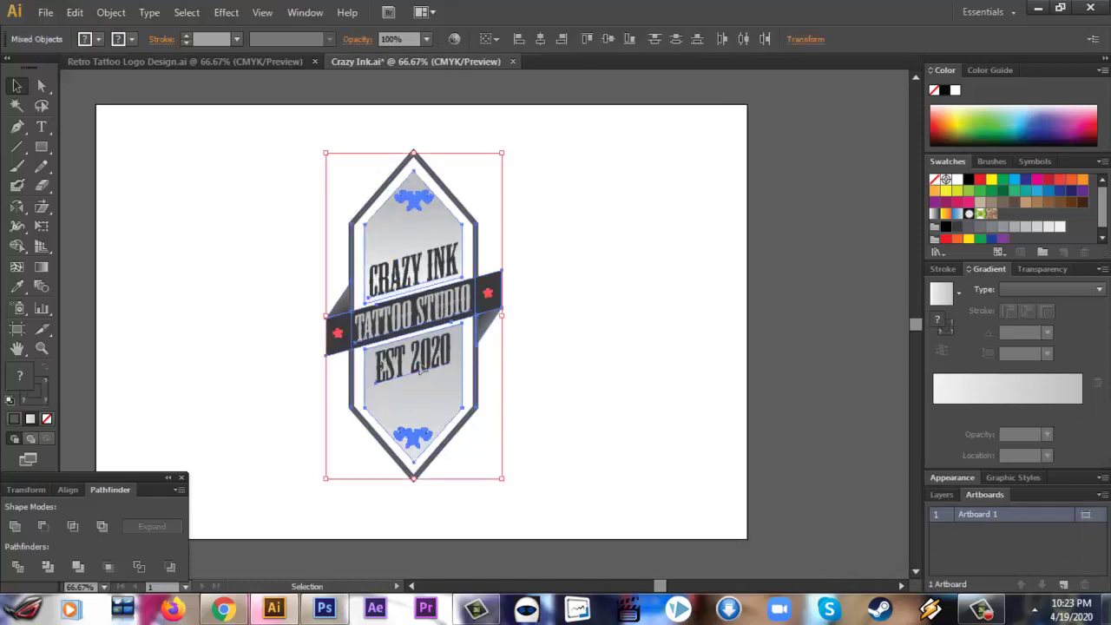
pyautogui.moveTo(426, 417); pyautogui.dragTo(429, 425)
pyautogui.click(571, 438)
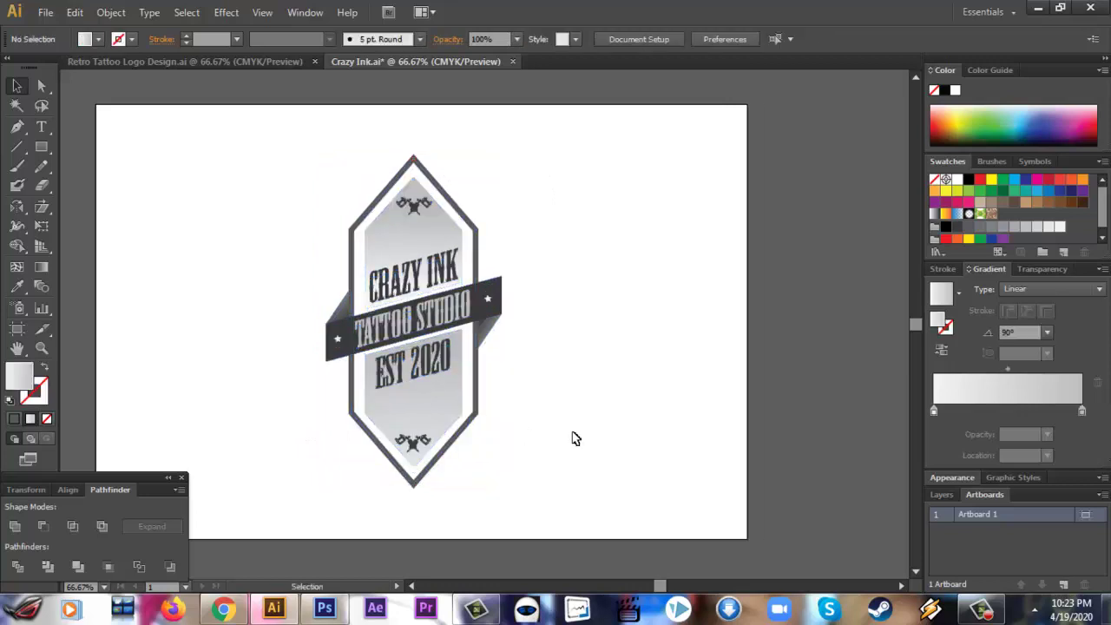
# Step: Export the artboard as Crazy Ink.png at Medium 150 ppi with a transparent background
pyautogui.click(49, 16)
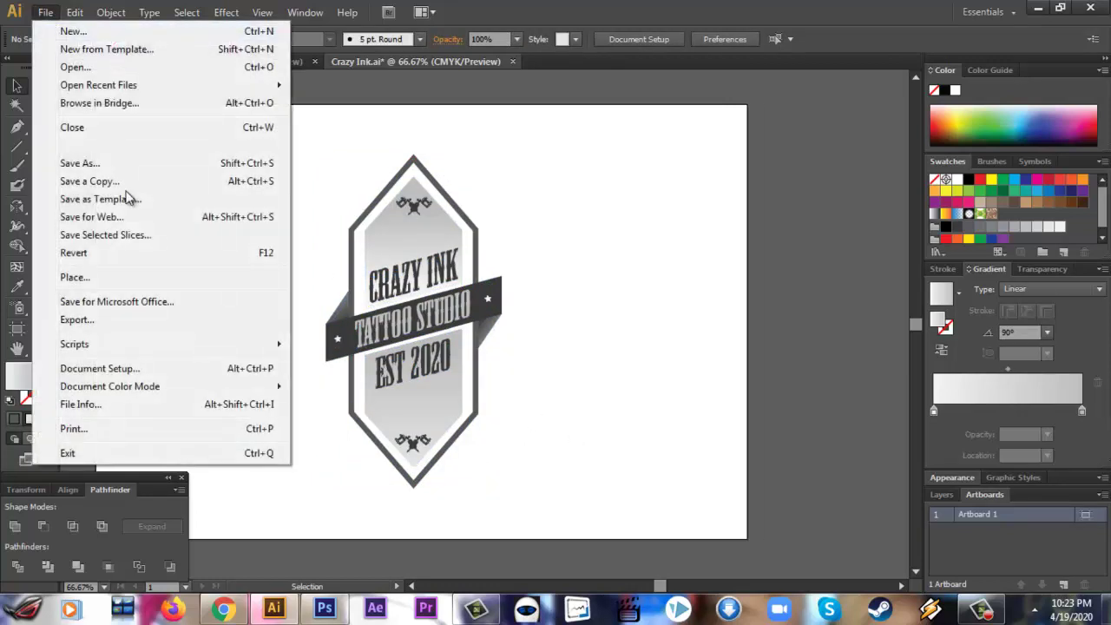
pyautogui.click(135, 326)
pyautogui.click(357, 428)
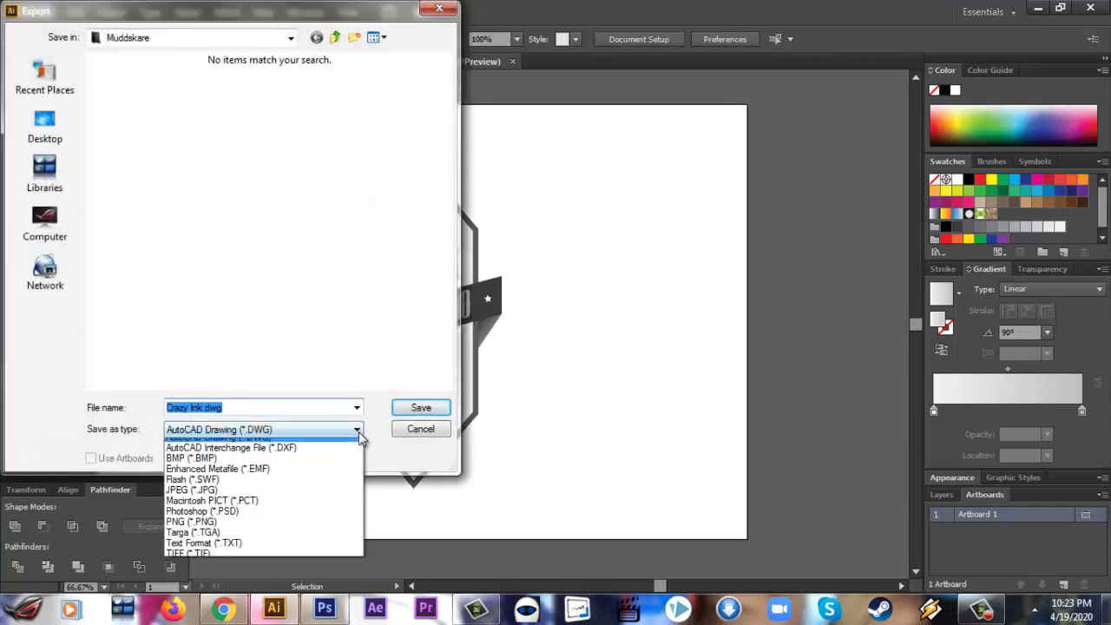
pyautogui.click(191, 528)
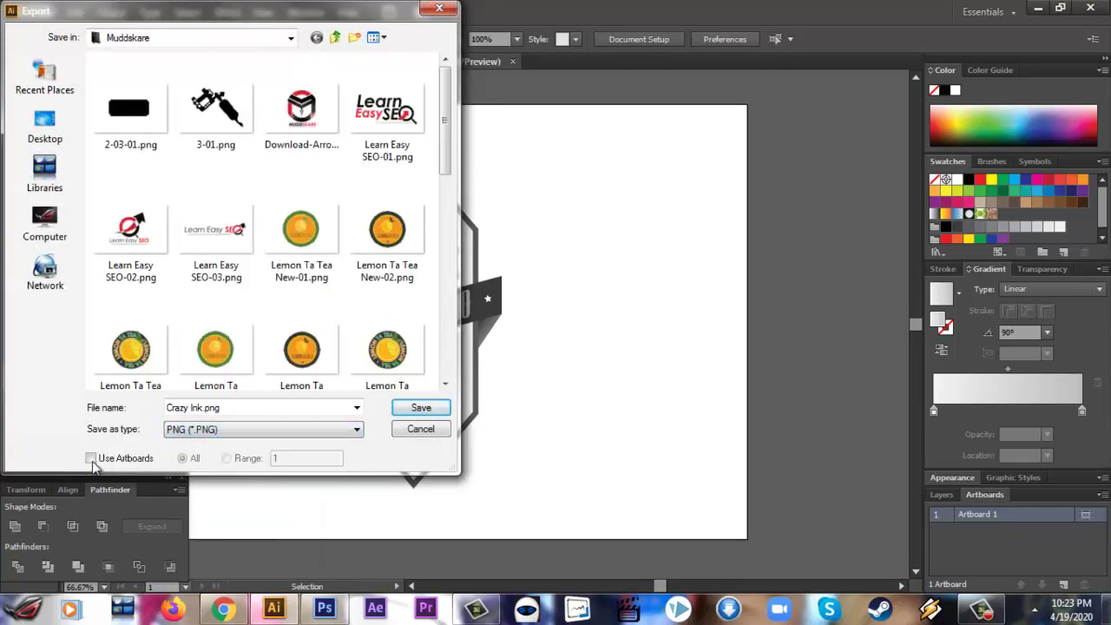
pyautogui.click(91, 458)
pyautogui.click(413, 408)
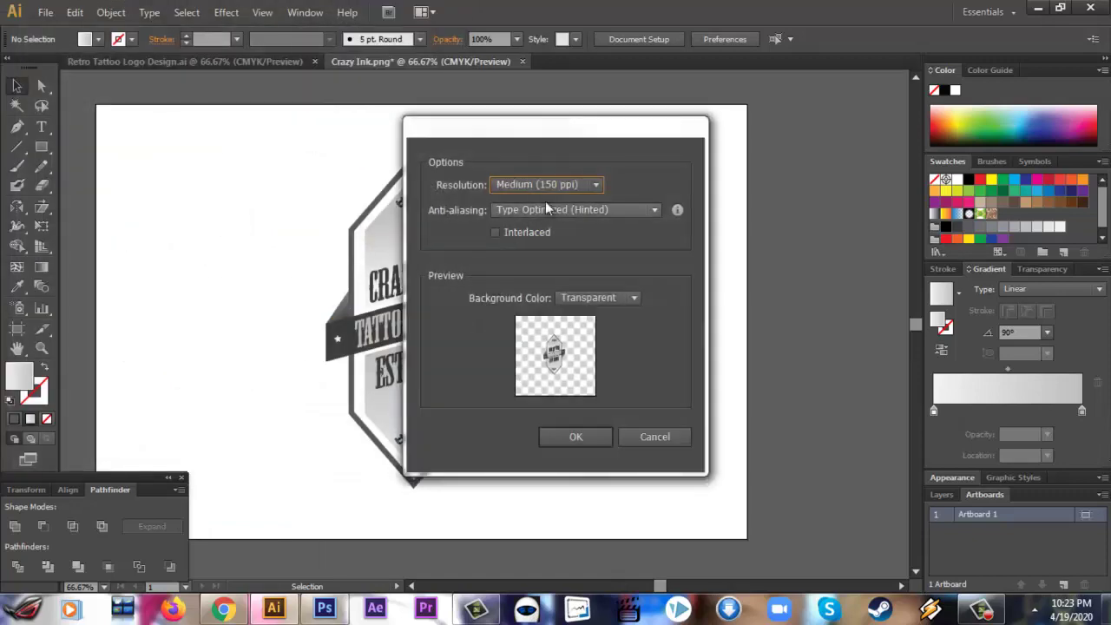
pyautogui.click(590, 439)
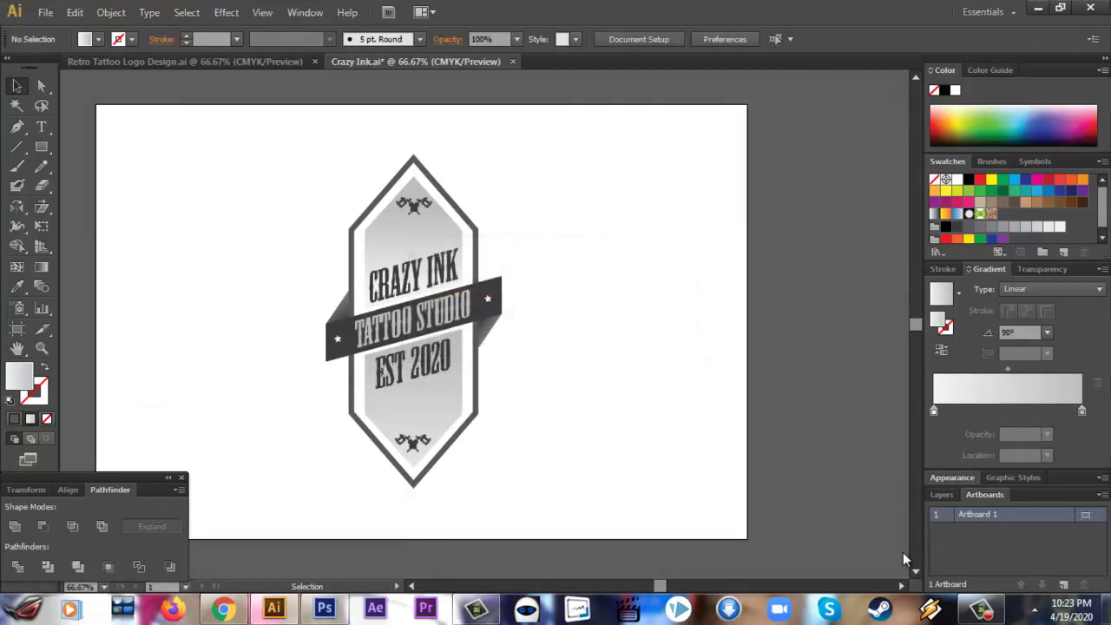
# Step: Switch over to Photoshop from the taskbar
pyautogui.click(981, 607)
pyautogui.click(1030, 540)
pyautogui.click(334, 605)
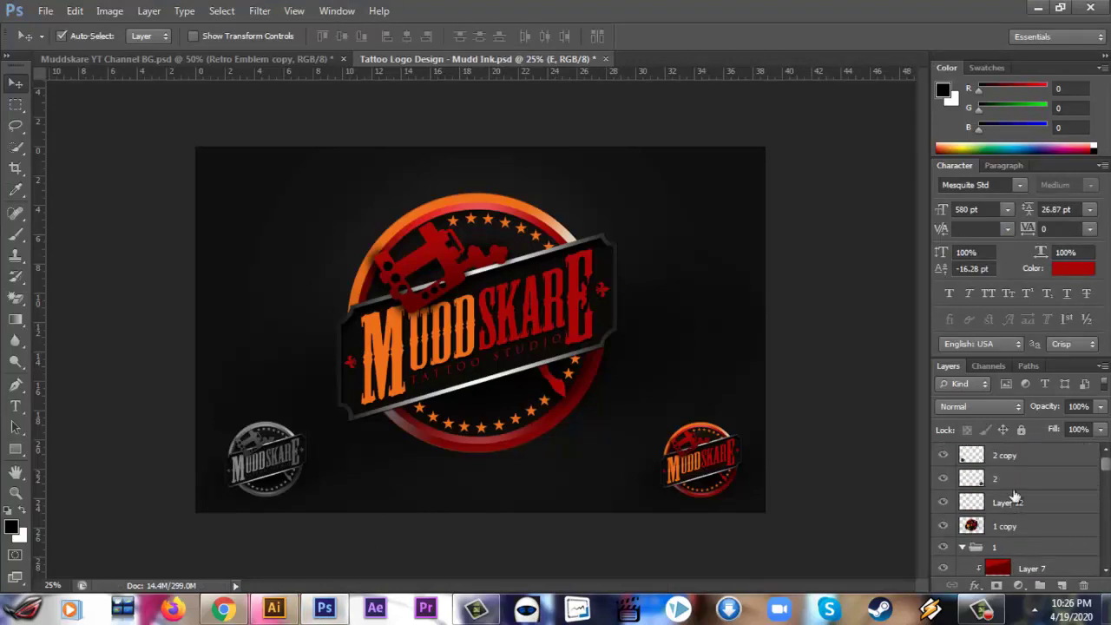
# Step: Hide all the Muddskare logo groups in the Crazy INk group
pyautogui.moveTo(943, 495); pyautogui.dragTo(942, 514)
pyautogui.click(942, 514)
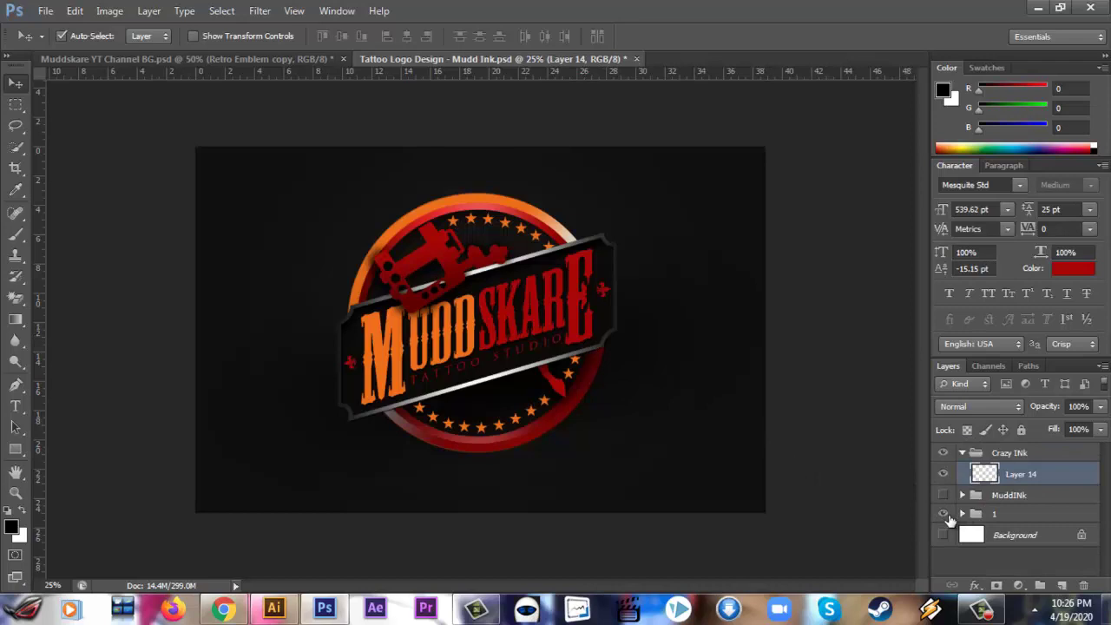
pyautogui.click(944, 495)
pyautogui.click(943, 495)
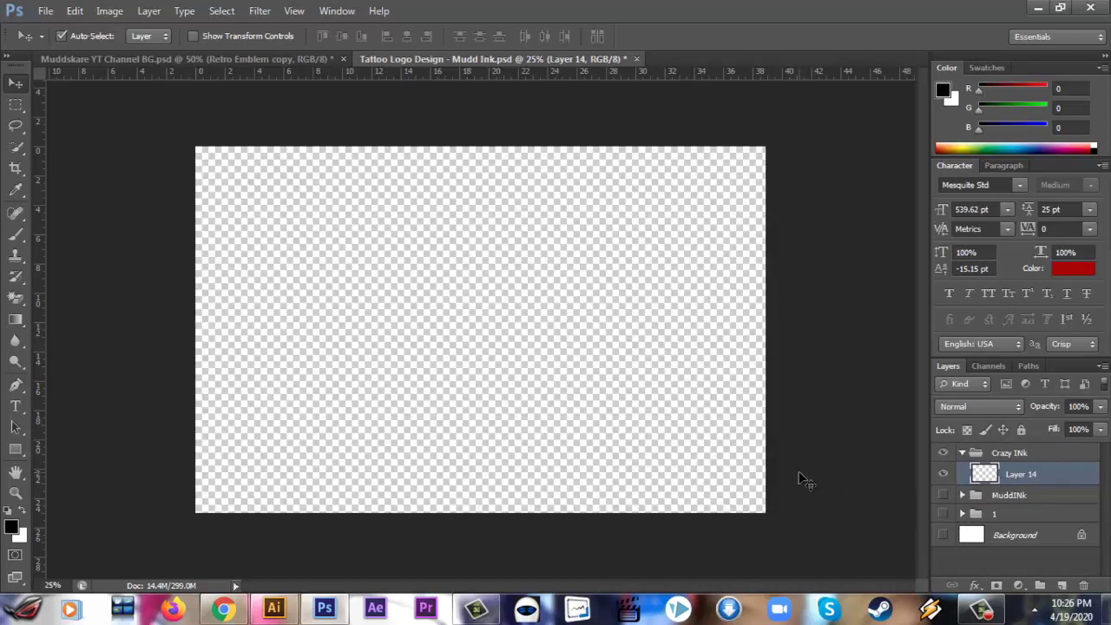
# Step: Draw a canvas-filling rectangle and fill it with near-black #141414
pyautogui.press('u')
pyautogui.moveTo(175, 126)
pyautogui.mouseDown()
pyautogui.moveTo(752, 443)
pyautogui.moveTo(786, 533)
pyautogui.mouseUp()
pyautogui.doubleClick(992, 484)
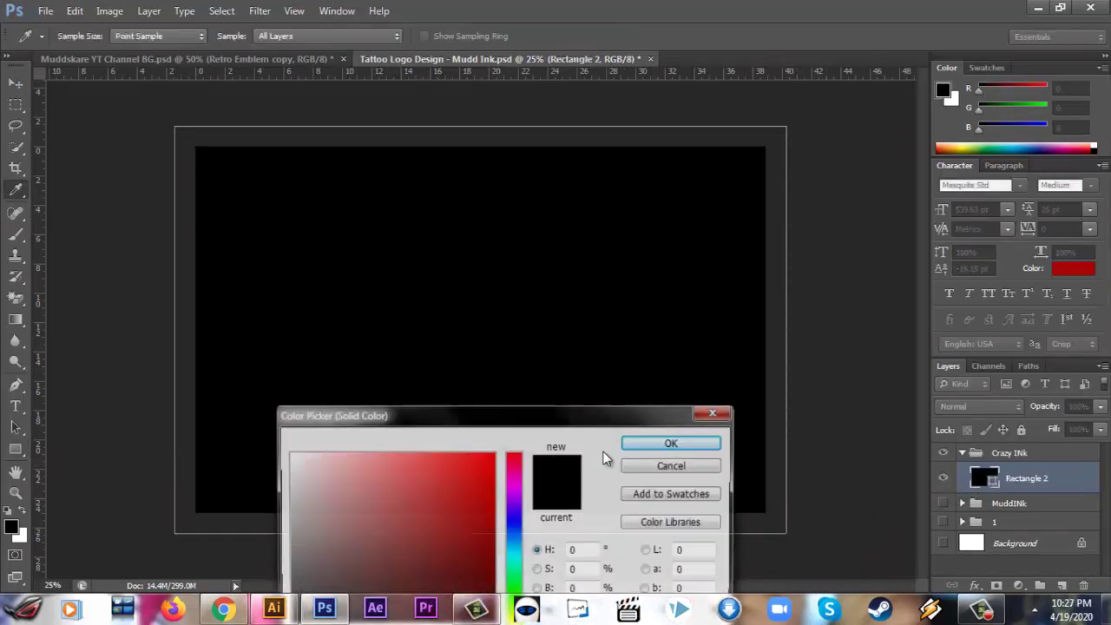
pyautogui.moveTo(456, 424); pyautogui.dragTo(579, 252)
pyautogui.moveTo(410, 460); pyautogui.dragTo(409, 473)
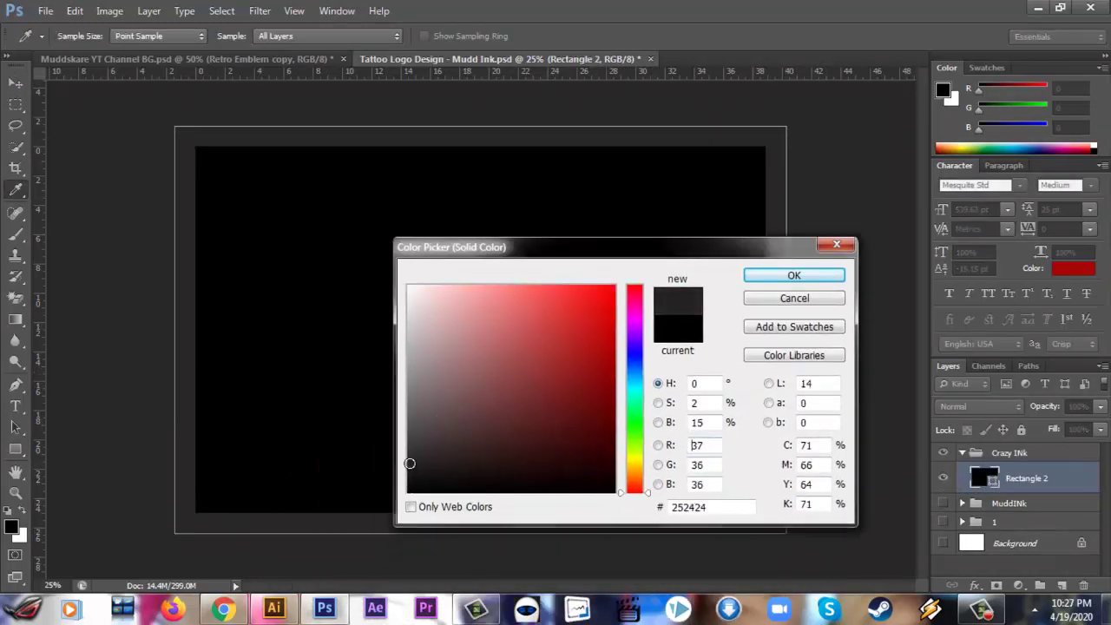
pyautogui.moveTo(459, 447)
pyautogui.mouseDown()
pyautogui.moveTo(388, 449)
pyautogui.moveTo(390, 475)
pyautogui.mouseUp()
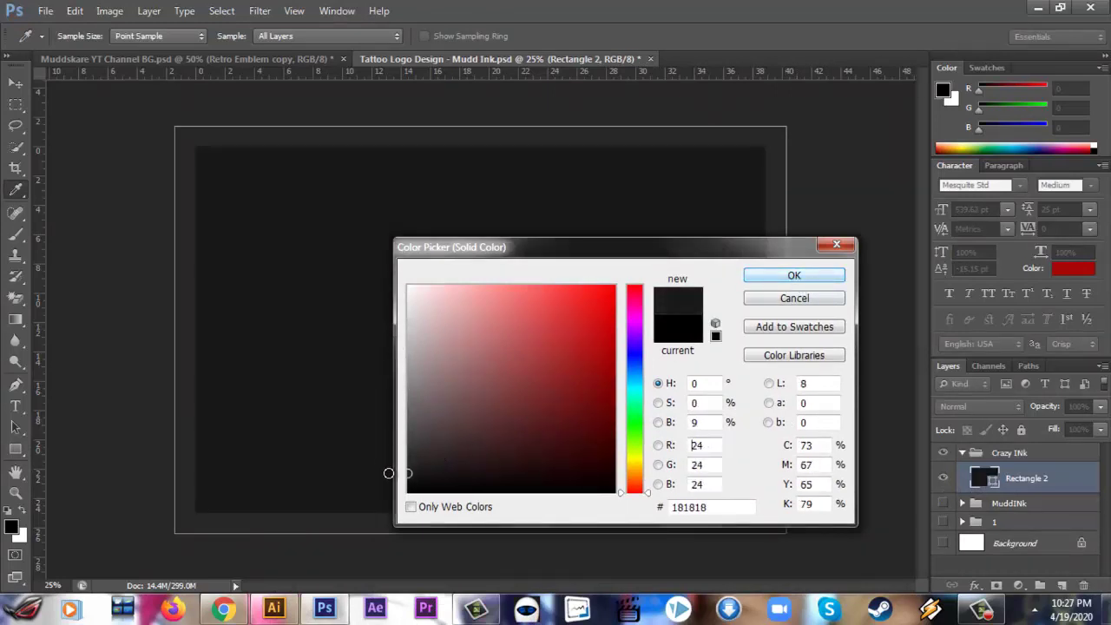
pyautogui.click(781, 279)
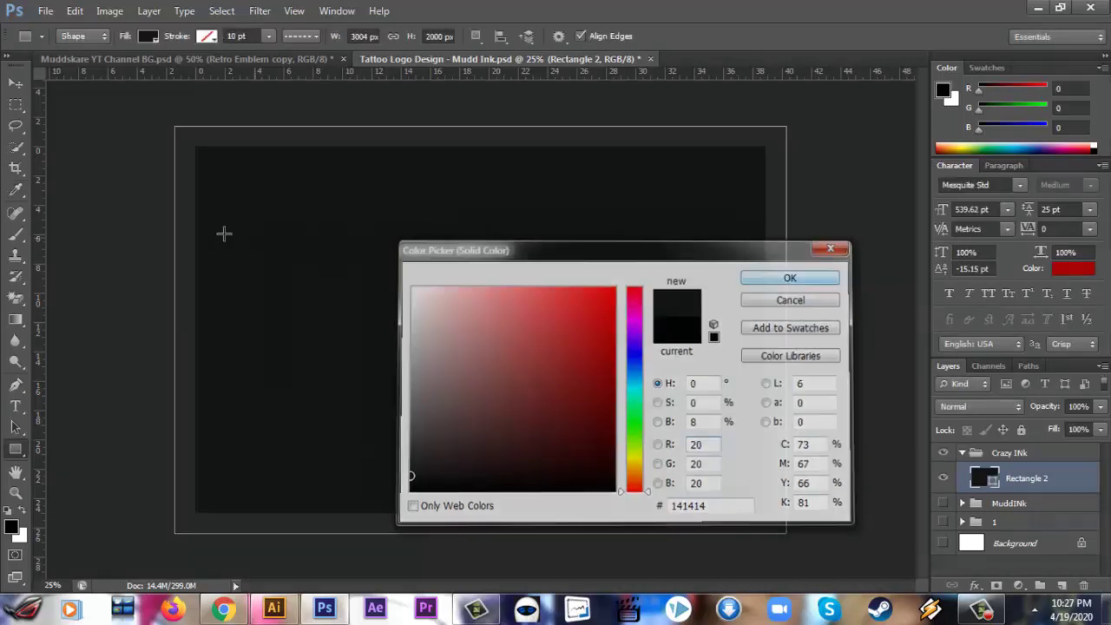
pyautogui.click(15, 82)
# Step: Start a Save As, browse to the Muddskare folder, then cancel without saving
pyautogui.click(47, 11)
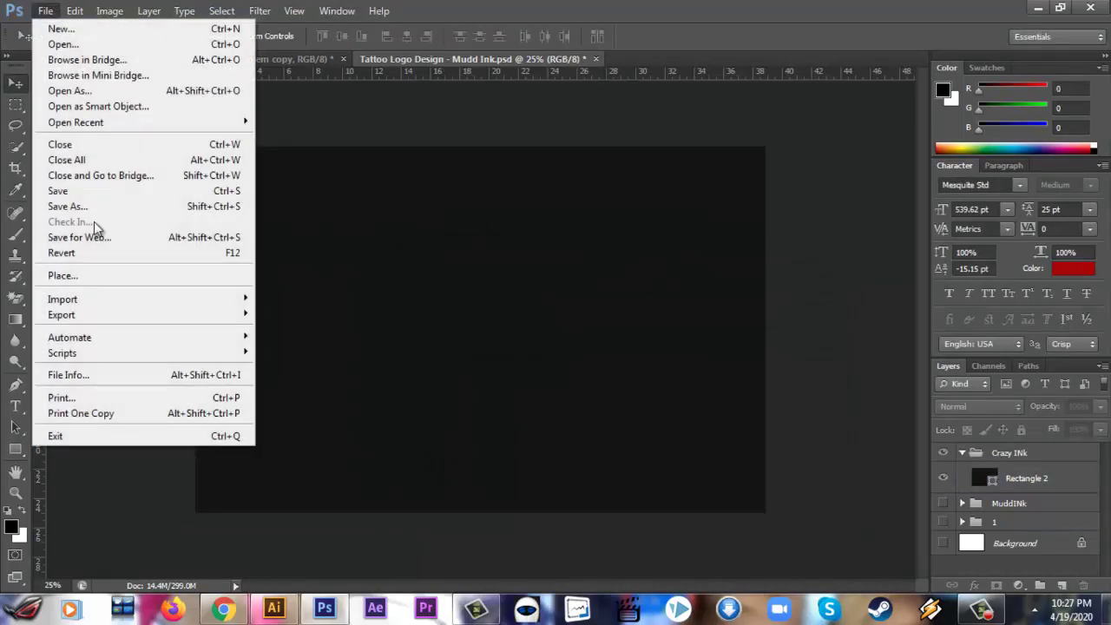
pyautogui.click(109, 208)
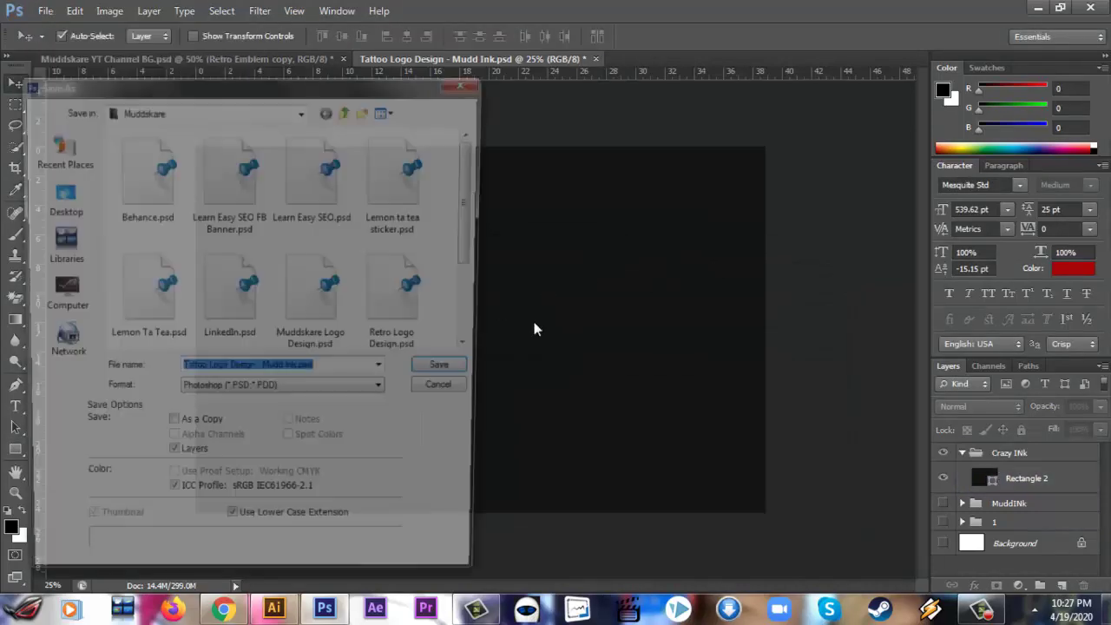
pyautogui.moveTo(477, 257); pyautogui.dragTo(476, 269)
pyautogui.scroll(-2, 476, 269)
pyautogui.scroll(2, 476, 269)
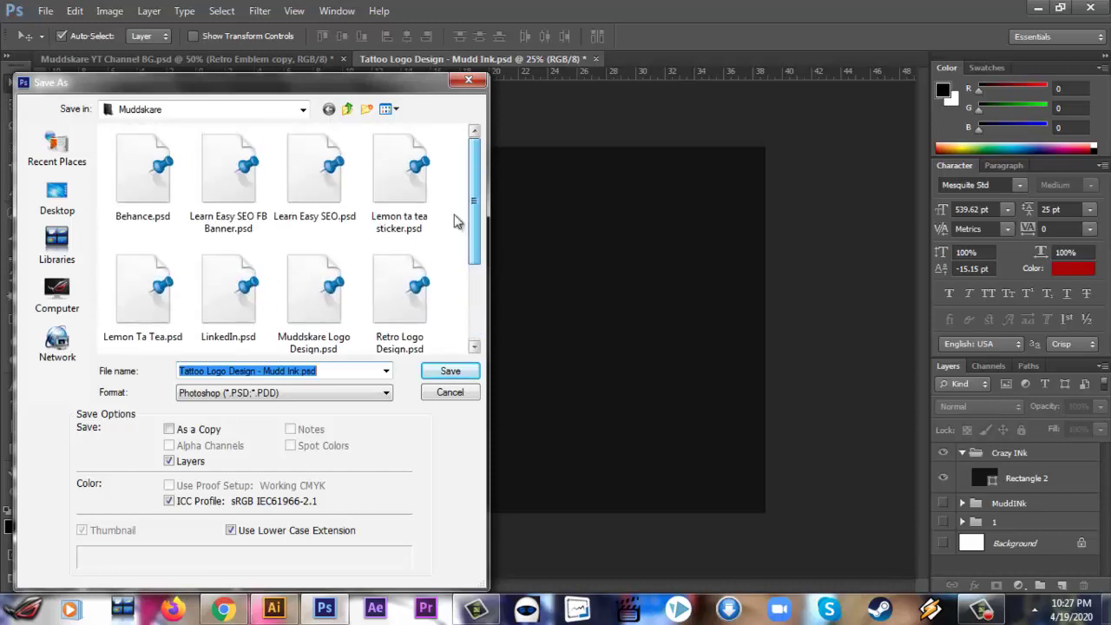
pyautogui.click(347, 110)
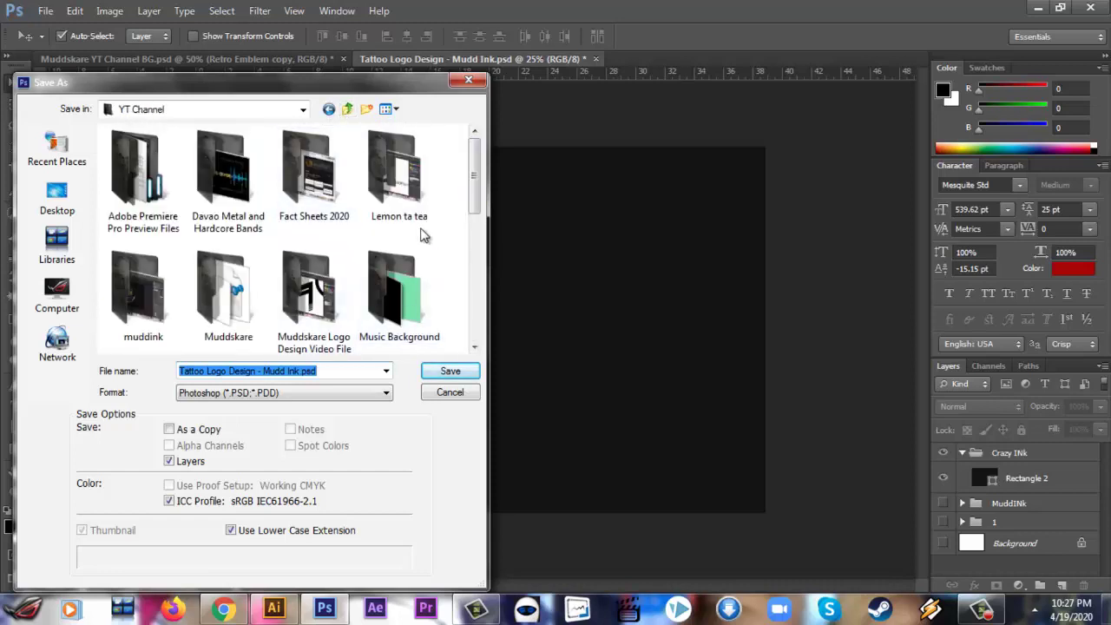
pyautogui.doubleClick(229, 286)
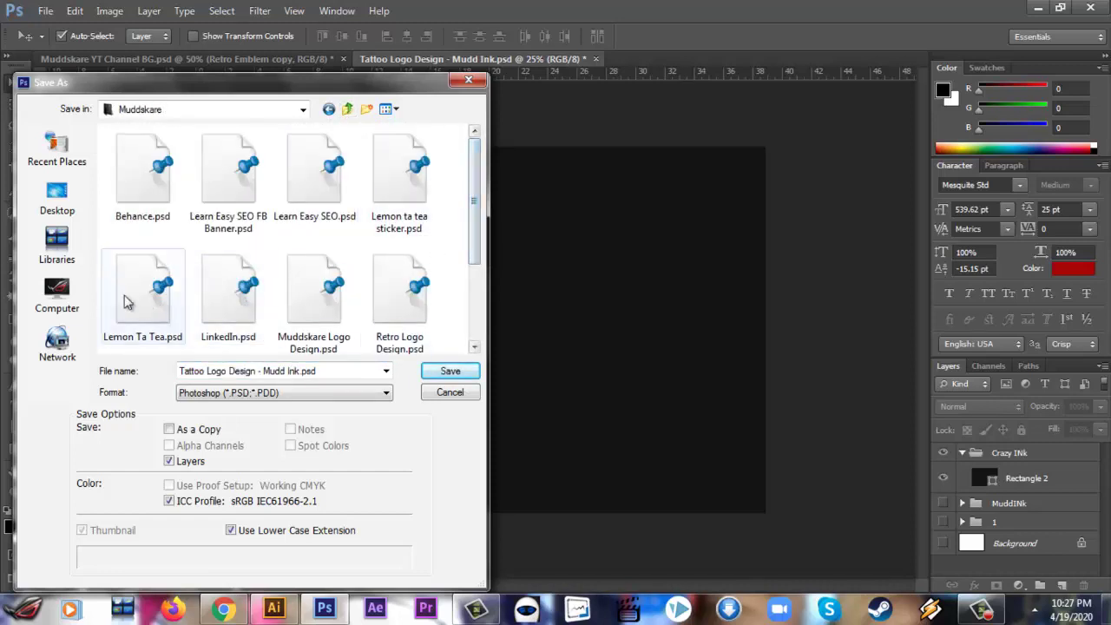
pyautogui.click(467, 83)
# Step: Open Crazy Ink-01.png in Photoshop
pyautogui.click(45, 11)
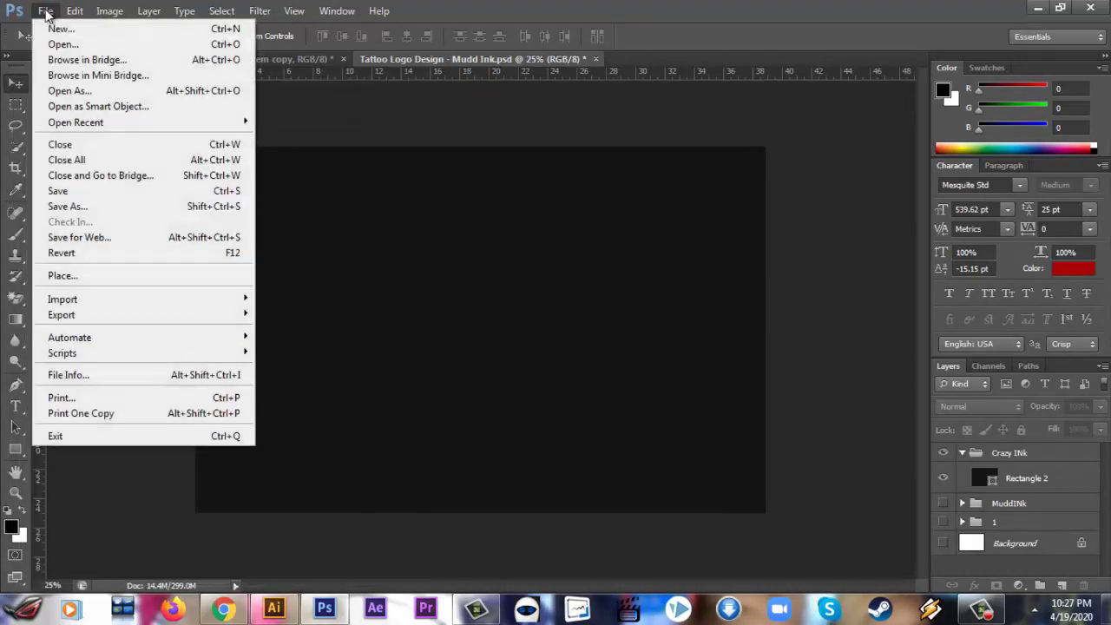
pyautogui.click(94, 44)
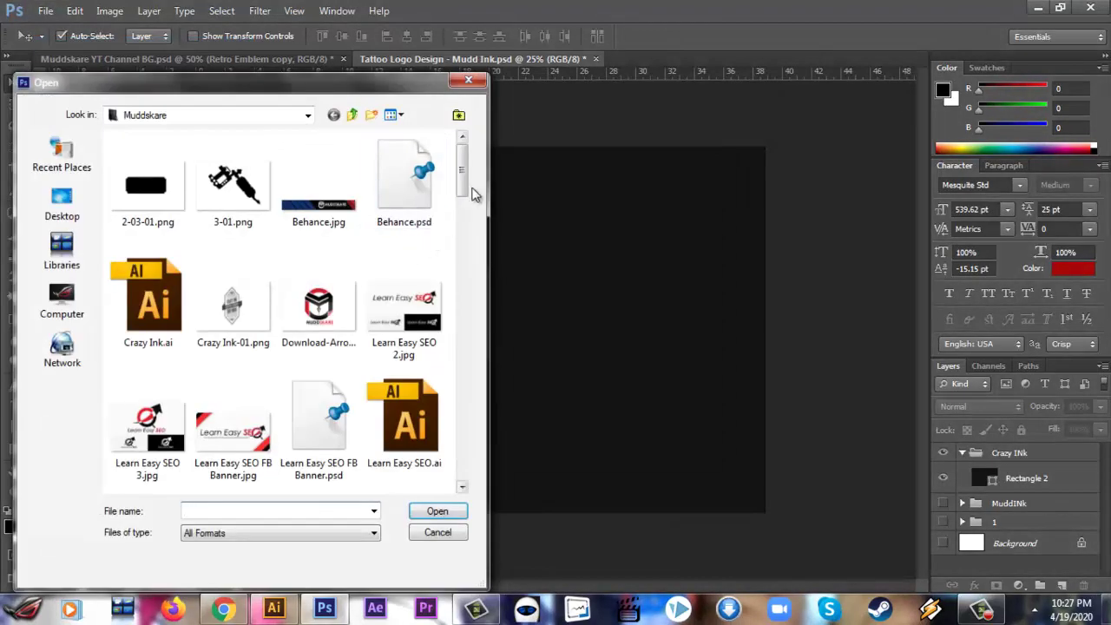
pyautogui.moveTo(473, 193)
pyautogui.mouseDown()
pyautogui.moveTo(457, 309)
pyautogui.moveTo(456, 191)
pyautogui.mouseUp()
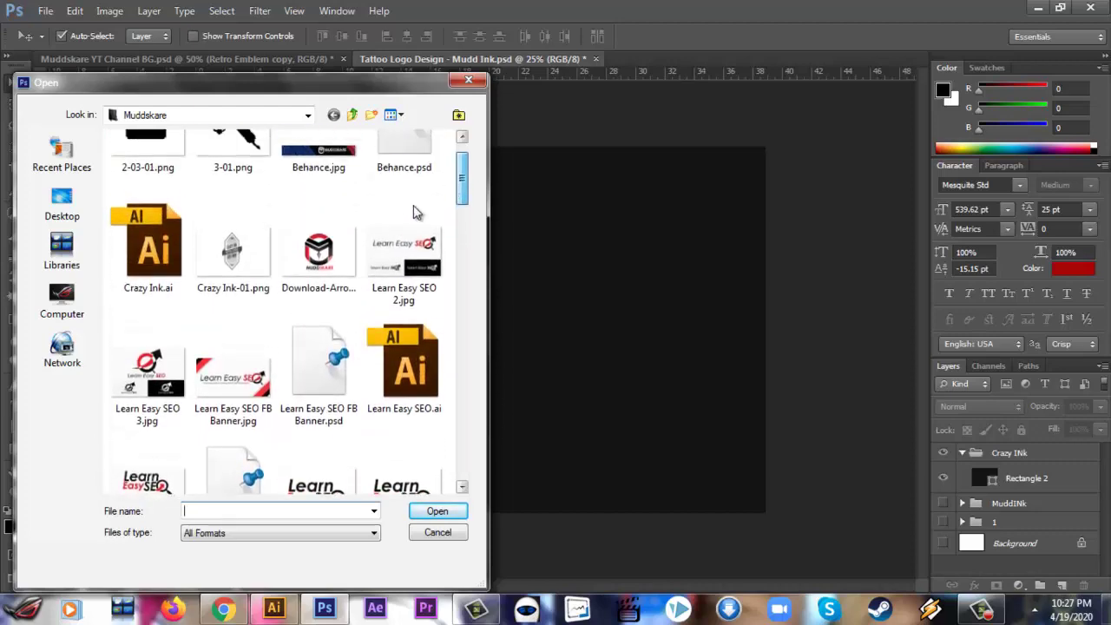
pyautogui.click(232, 248)
pyautogui.click(437, 511)
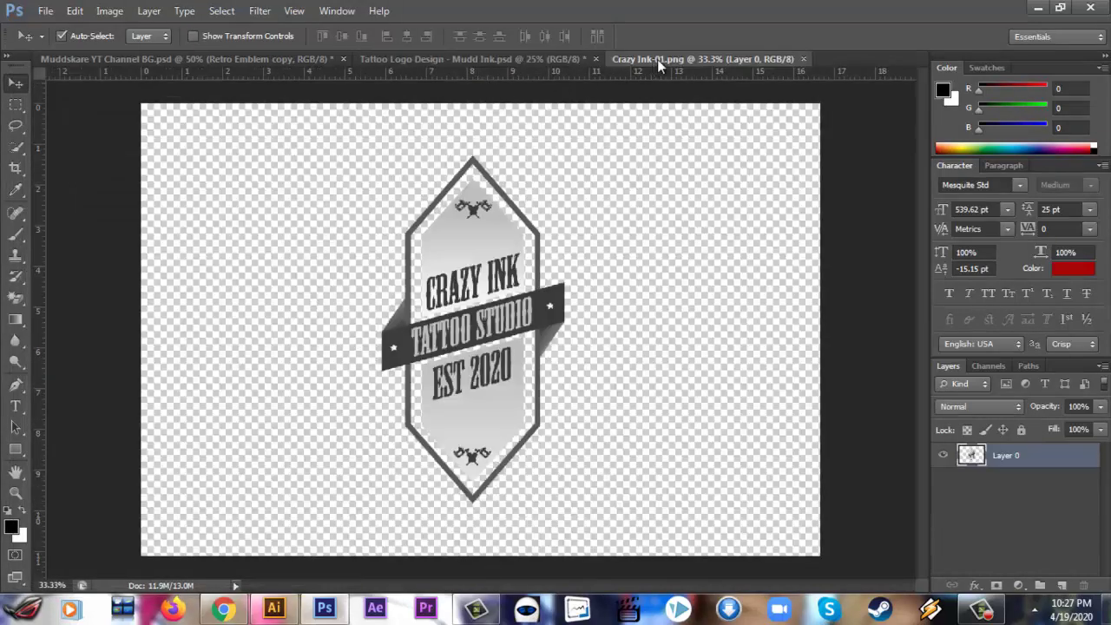
# Step: Drag the badge onto the tattoo document and place it near the canvas centre
pyautogui.moveTo(657, 59); pyautogui.dragTo(764, 127)
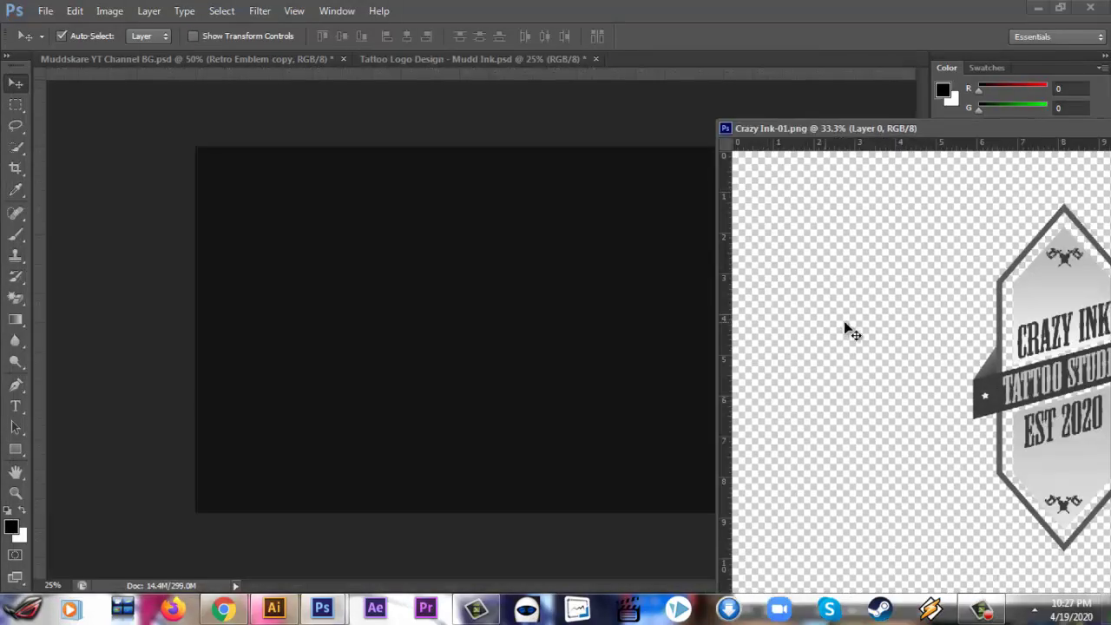
pyautogui.moveTo(1059, 308); pyautogui.dragTo(499, 320)
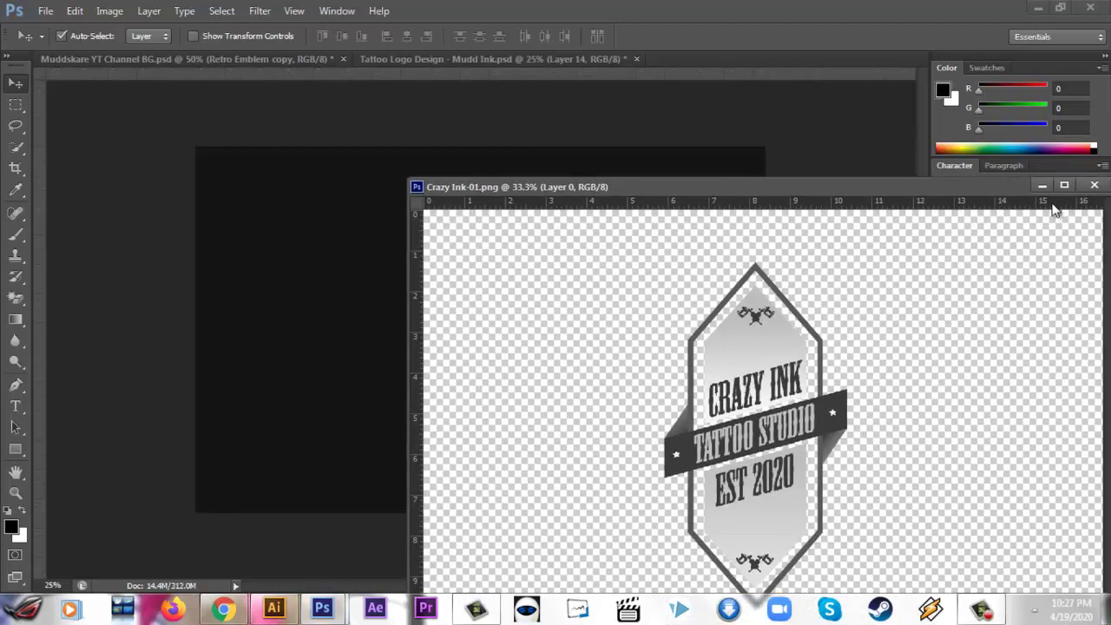
pyautogui.moveTo(1055, 143); pyautogui.dragTo(1013, 188)
pyautogui.click(1039, 188)
pyautogui.moveTo(548, 338)
pyautogui.mouseDown()
pyautogui.moveTo(481, 300)
pyautogui.moveTo(503, 302)
pyautogui.mouseUp()
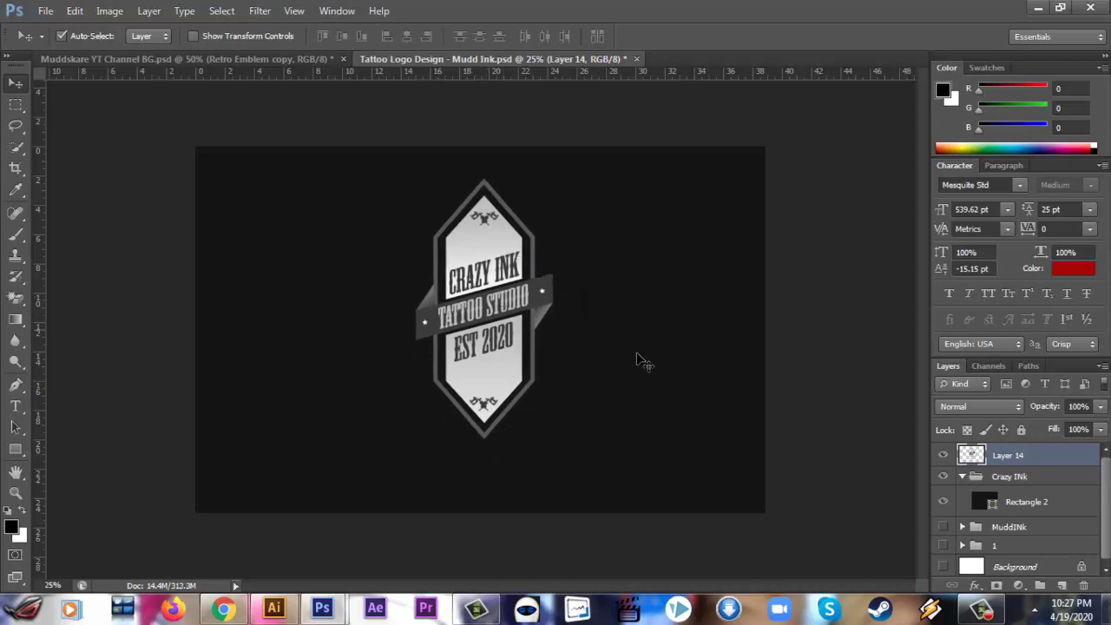
# Step: Add a grid Pattern Overlay to the background rectangle and lower its opacity
pyautogui.click(1038, 501)
pyautogui.doubleClick(1057, 500)
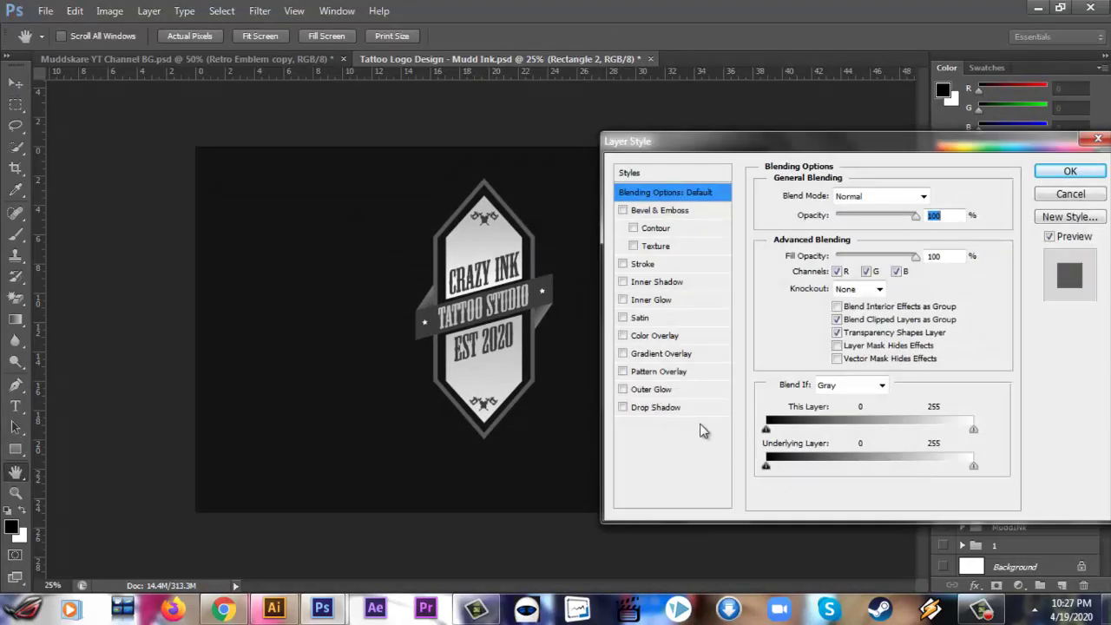
pyautogui.click(666, 373)
pyautogui.click(875, 252)
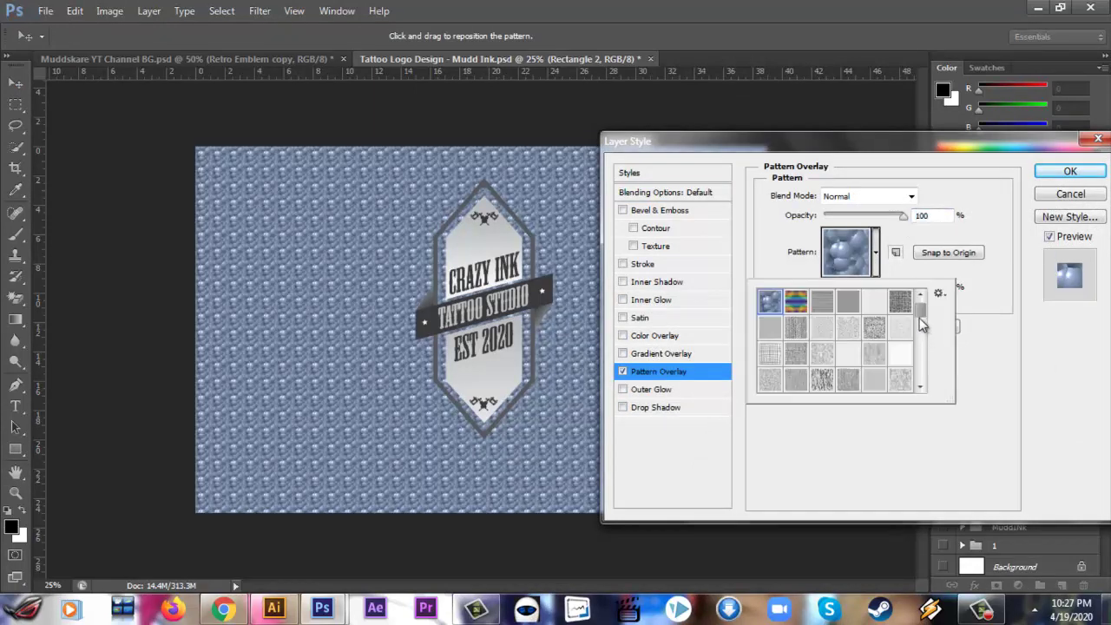
pyautogui.click(769, 355)
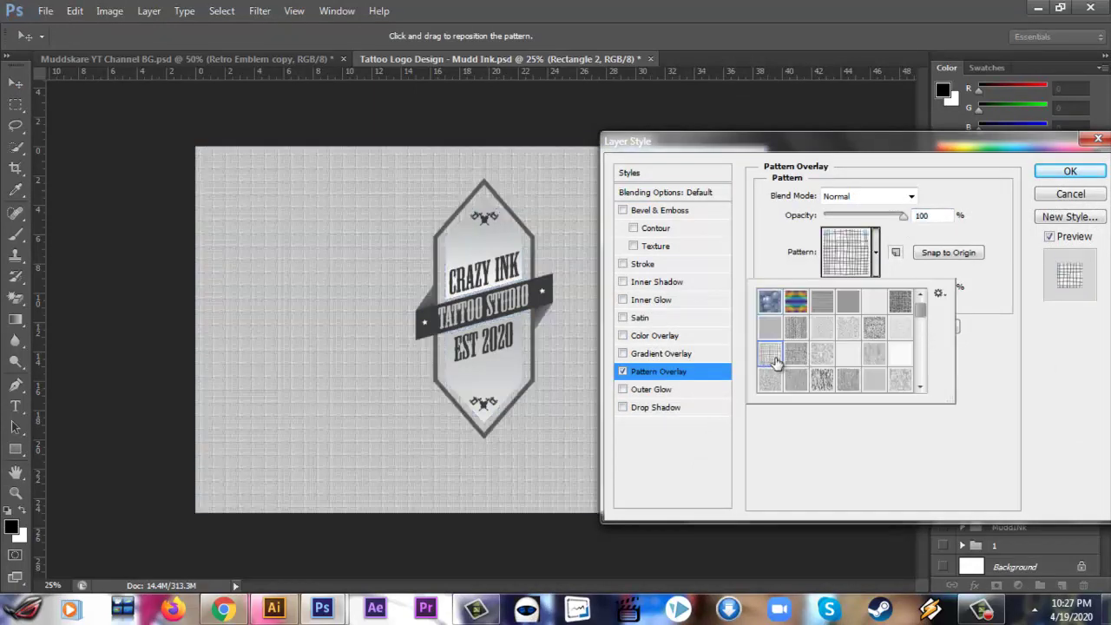
pyautogui.click(933, 216)
pyautogui.write('0')
pyautogui.press('Return')
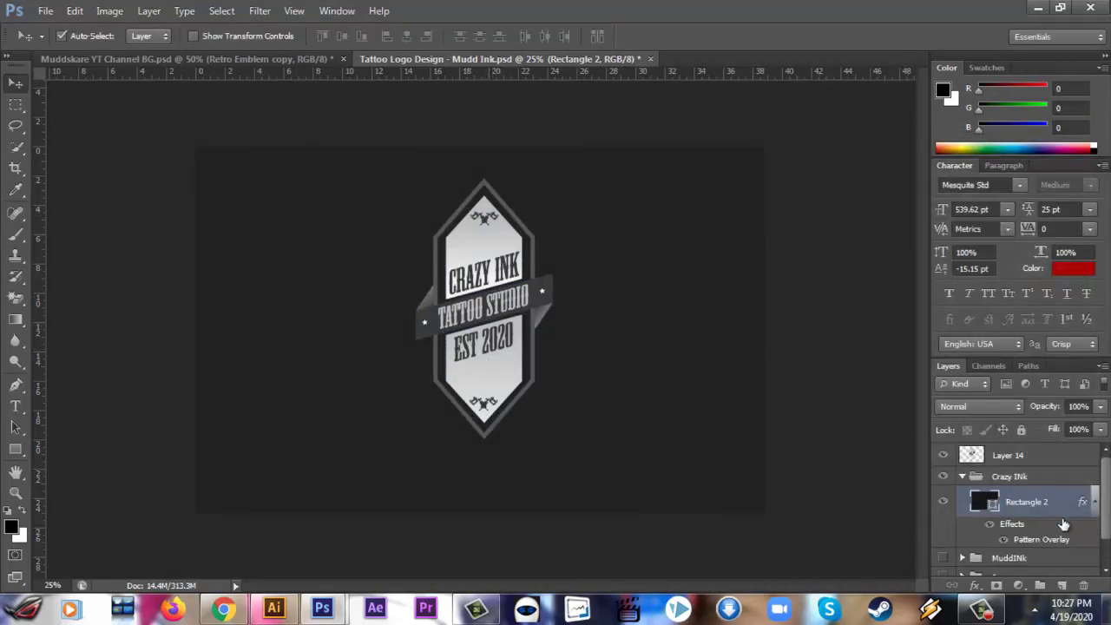
# Step: Reopen the background's layer style and confirm the Pattern Overlay at 6% opacity
pyautogui.doubleClick(1082, 543)
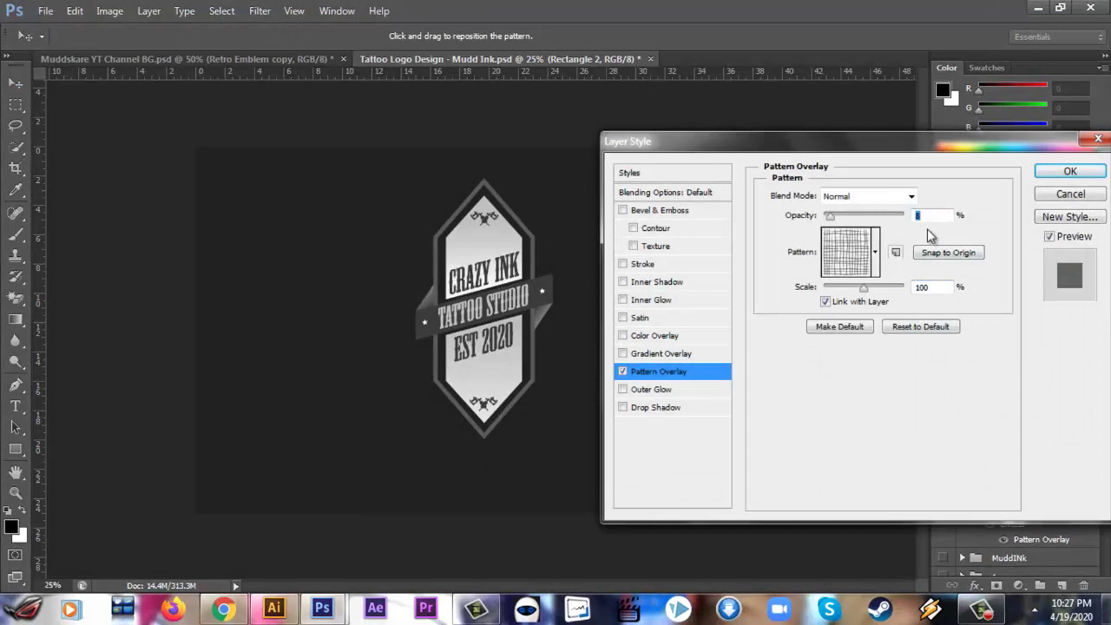
pyautogui.press('Return')
pyautogui.doubleClick(1060, 508)
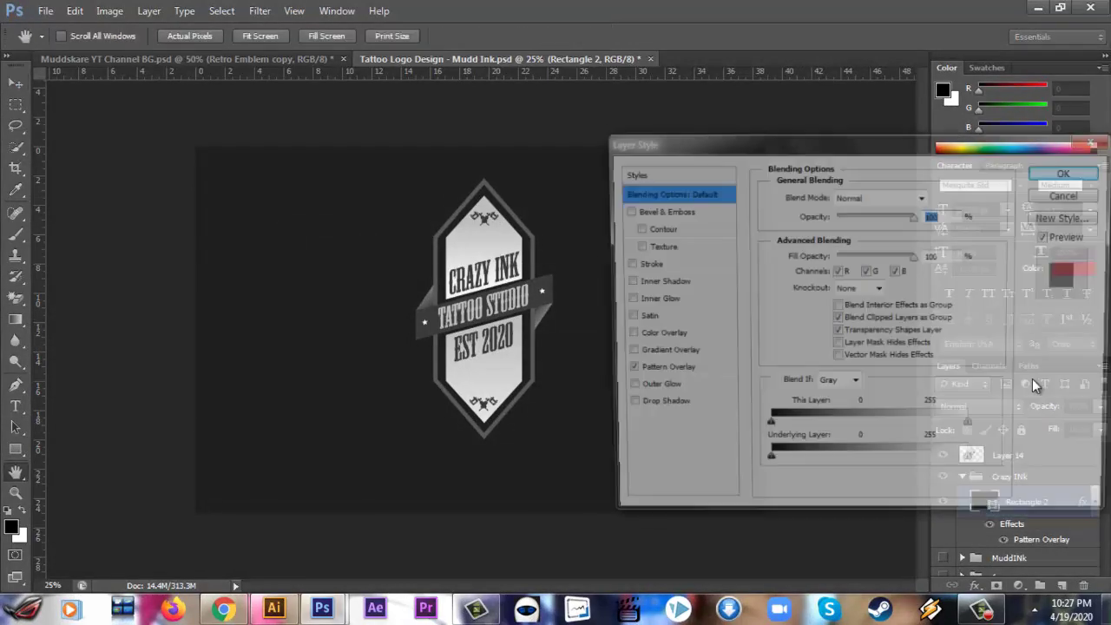
pyautogui.click(654, 373)
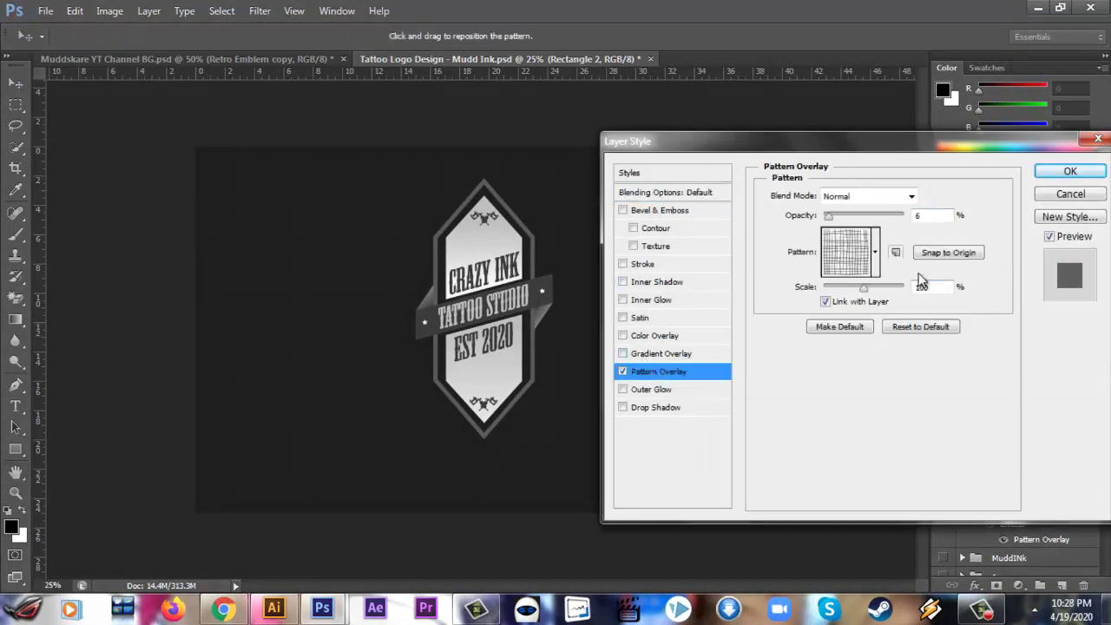
pyautogui.press('Return')
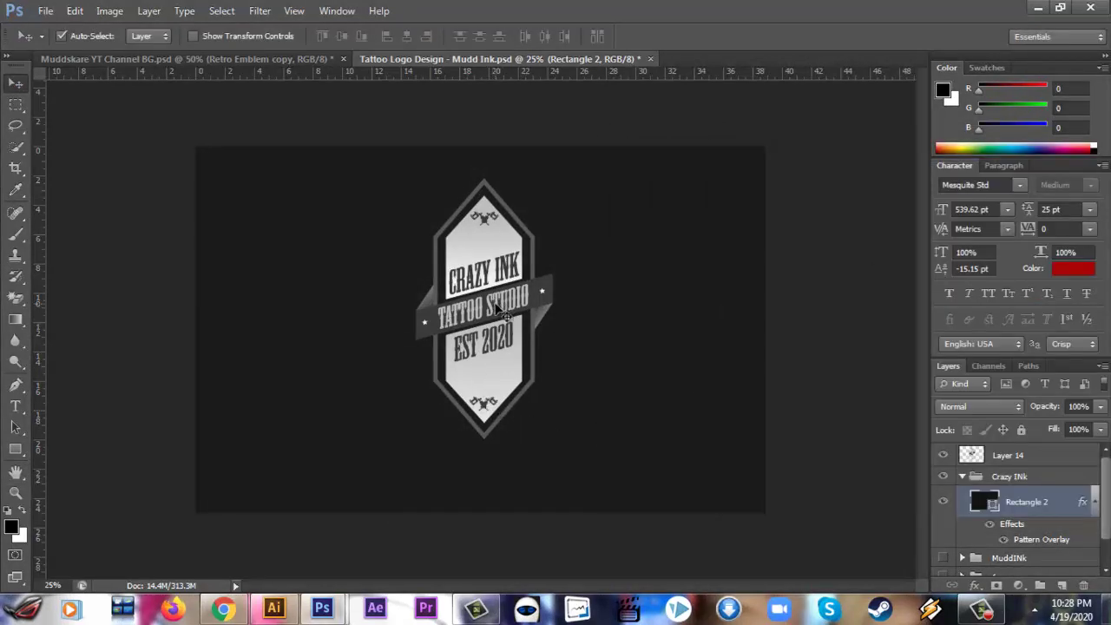
# Step: Nudge the main badge up and left, then Alt-drag a copy out to the right
pyautogui.moveTo(499, 311); pyautogui.dragTo(486, 269)
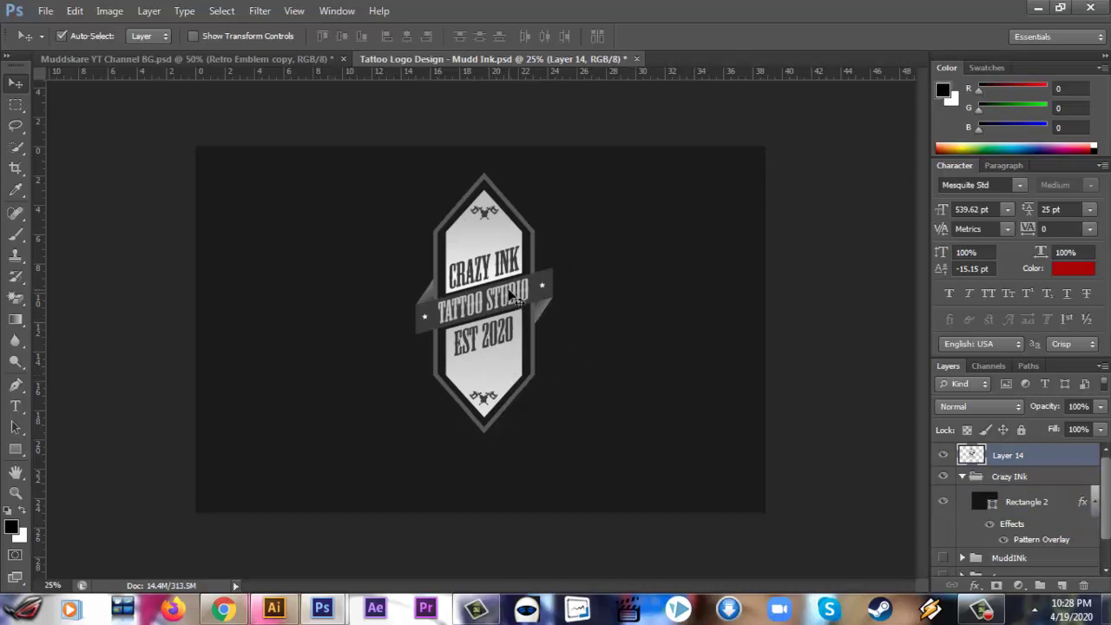
pyautogui.press('Left')
pyautogui.press('Left')
pyautogui.press('Left')
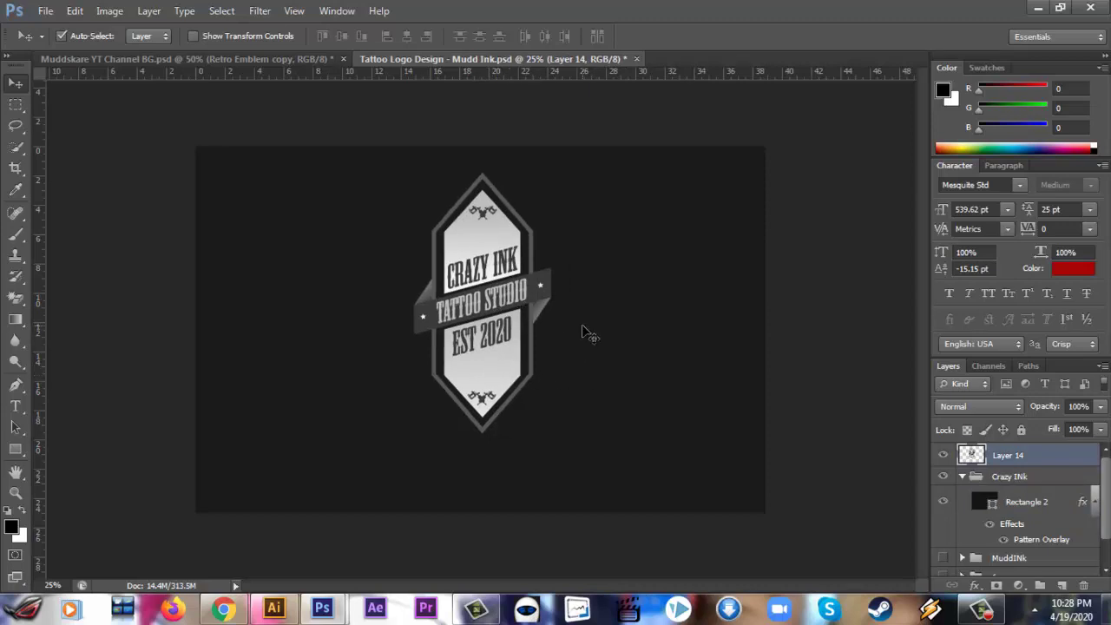
pyautogui.moveTo(489, 310); pyautogui.dragTo(677, 372)
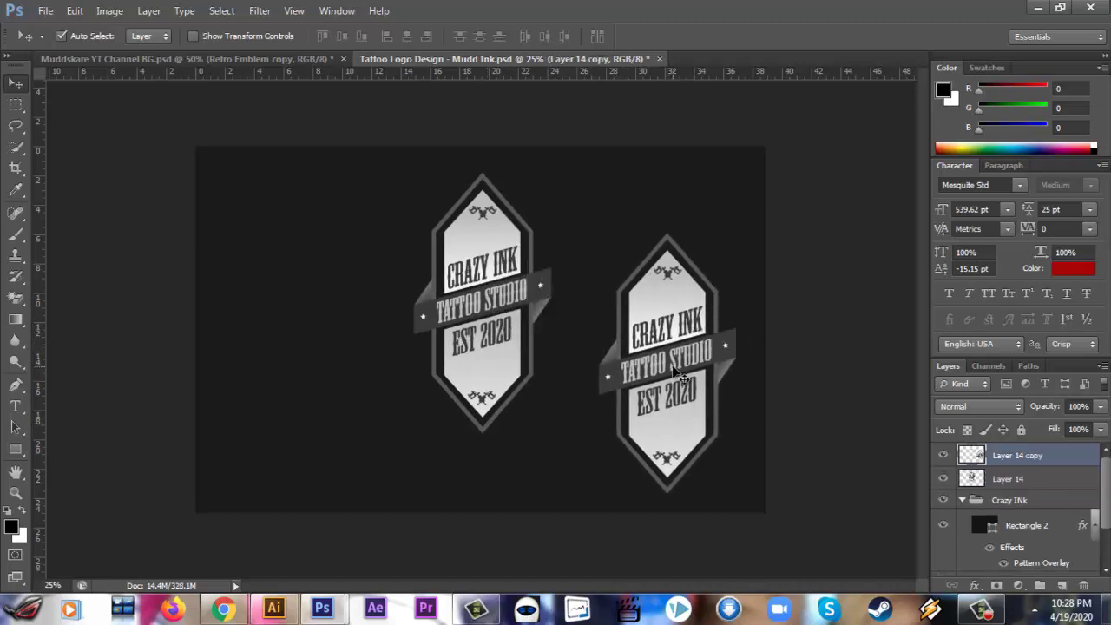
# Step: Scale the copy to about 50% at lower right, then drag another copy leftward
pyautogui.hotkey('ctrl', 't')
pyautogui.moveTo(737, 233); pyautogui.dragTo(668, 361)
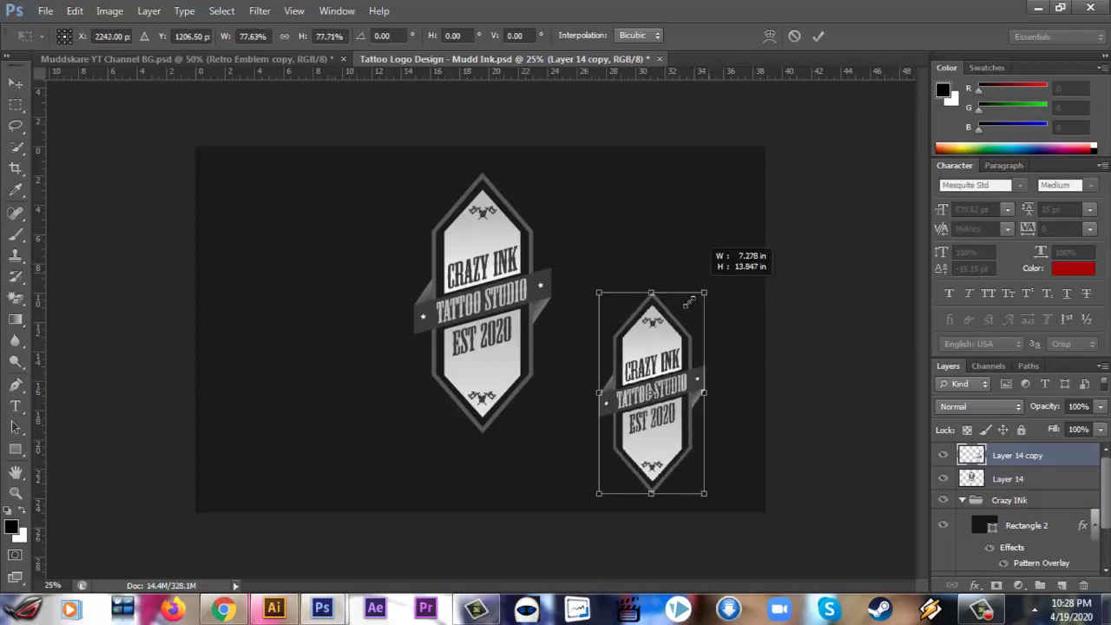
pyautogui.moveTo(636, 428); pyautogui.dragTo(705, 427)
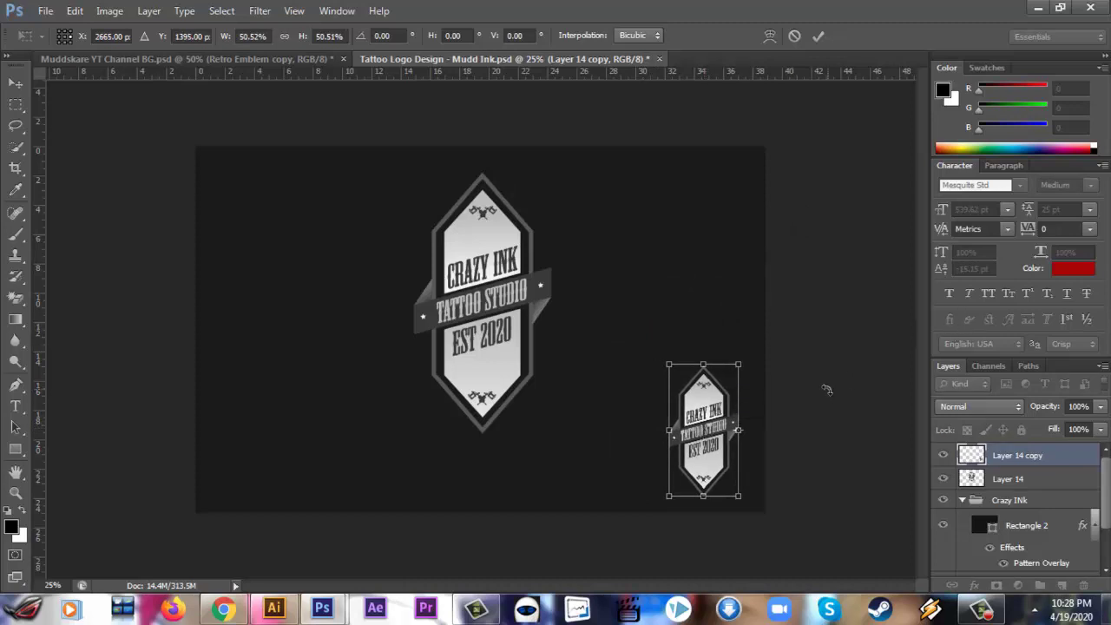
pyautogui.press('Return')
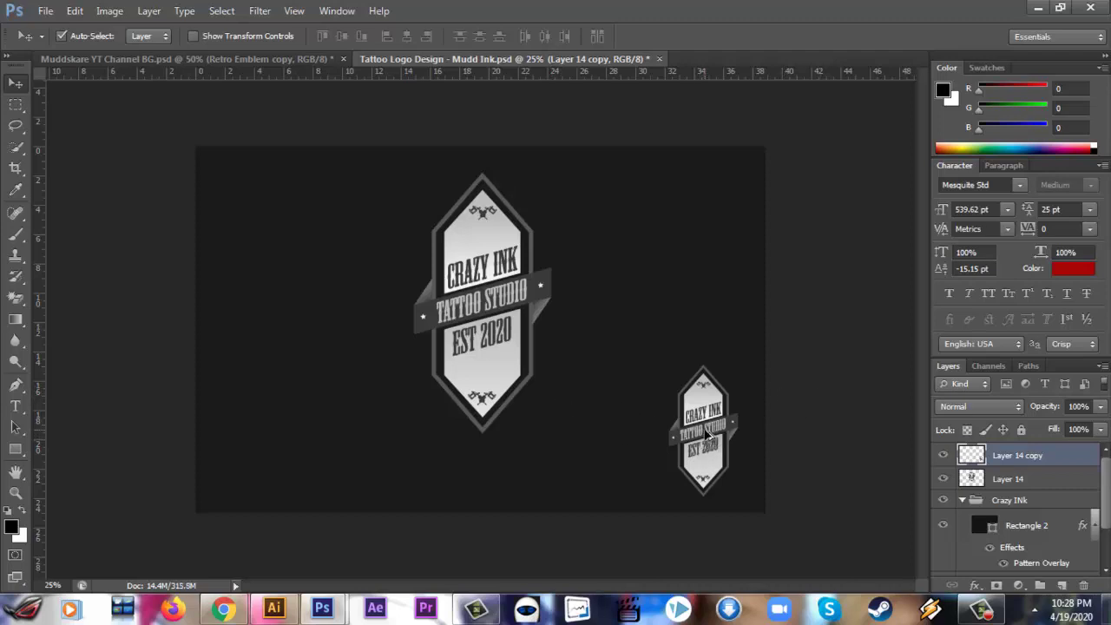
pyautogui.moveTo(705, 432); pyautogui.dragTo(283, 431)
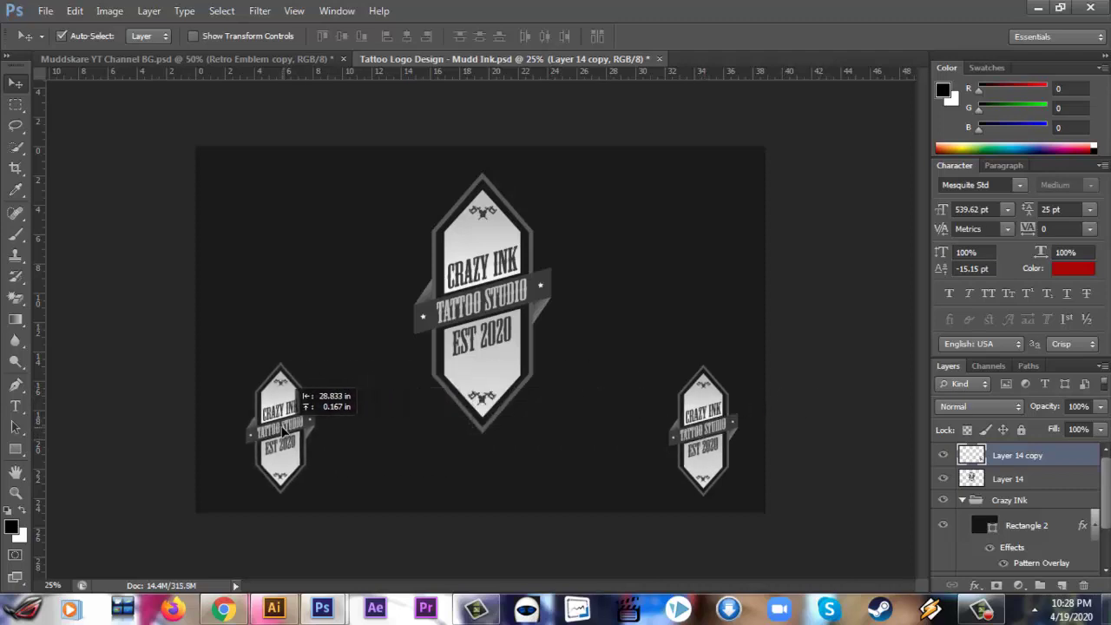
# Step: Nudge the centre badge slightly left and reselect the lower-left badge copy
pyautogui.click(499, 365)
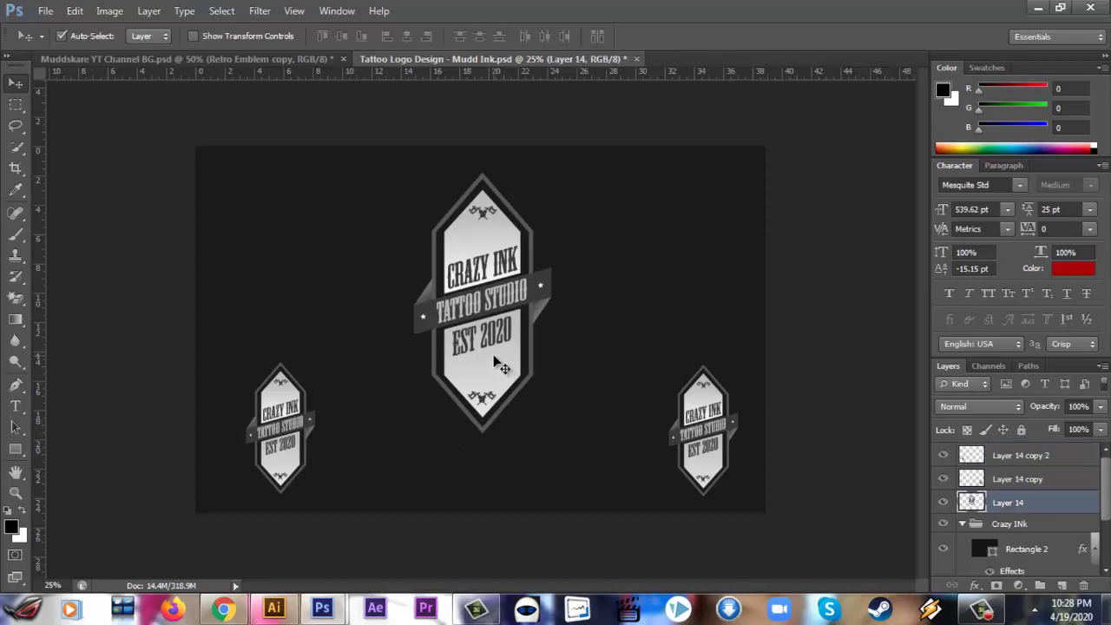
pyautogui.hotkey('shift', 'Left')
pyautogui.hotkey('shift', 'Left')
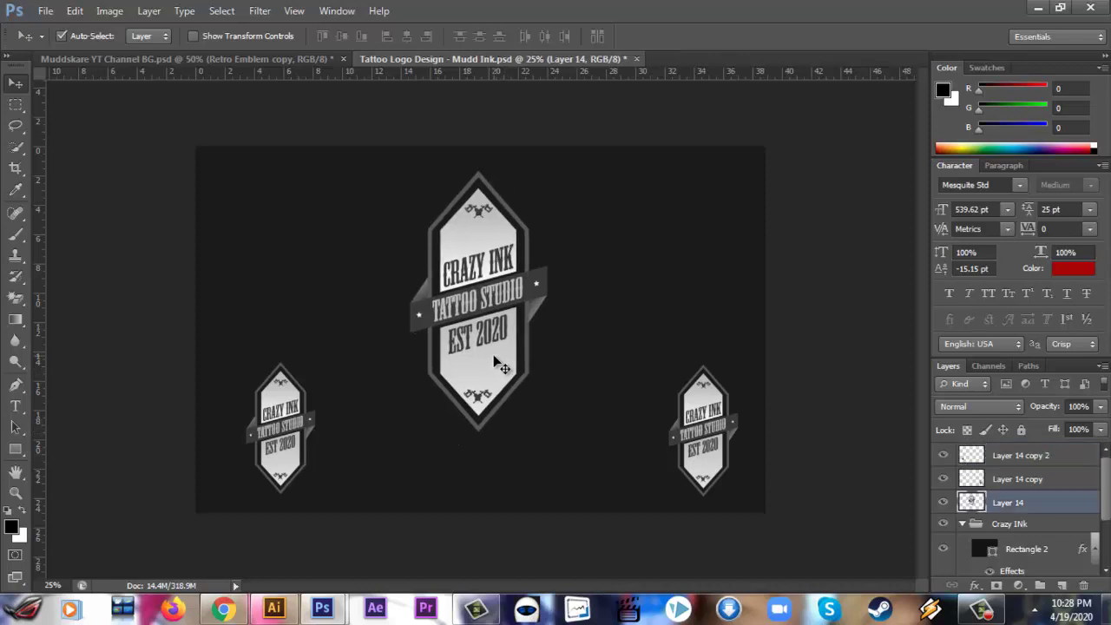
pyautogui.click(295, 438)
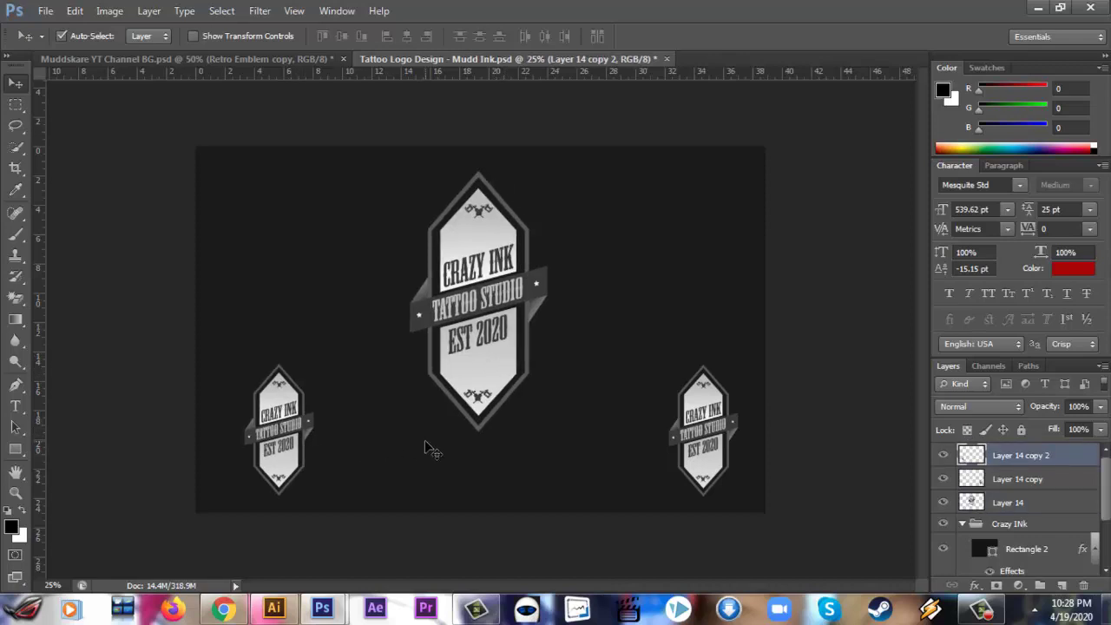
pyautogui.click(473, 315)
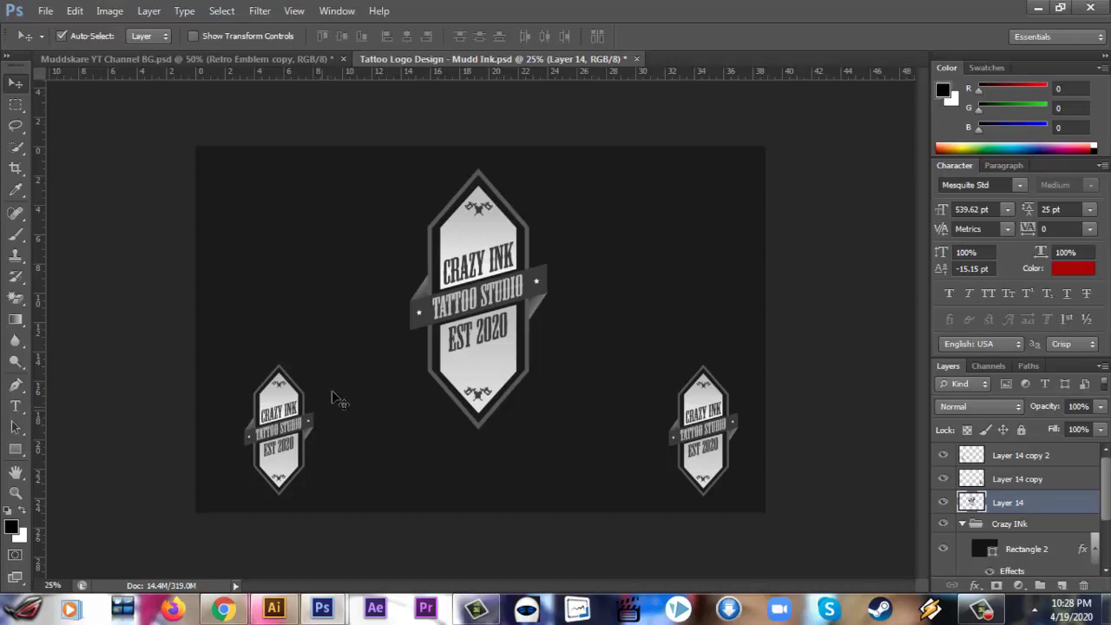
pyautogui.click(279, 424)
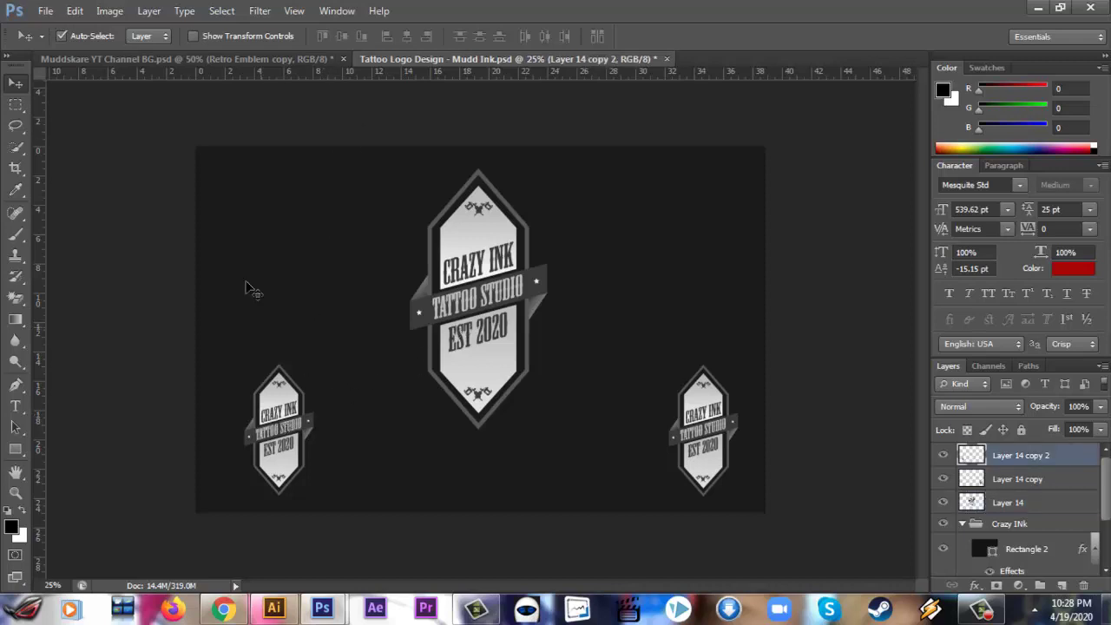
# Step: Try Desaturate and Black & White on the lower-left copy, then delete that layer
pyautogui.click(110, 10)
pyautogui.moveTo(134, 52)
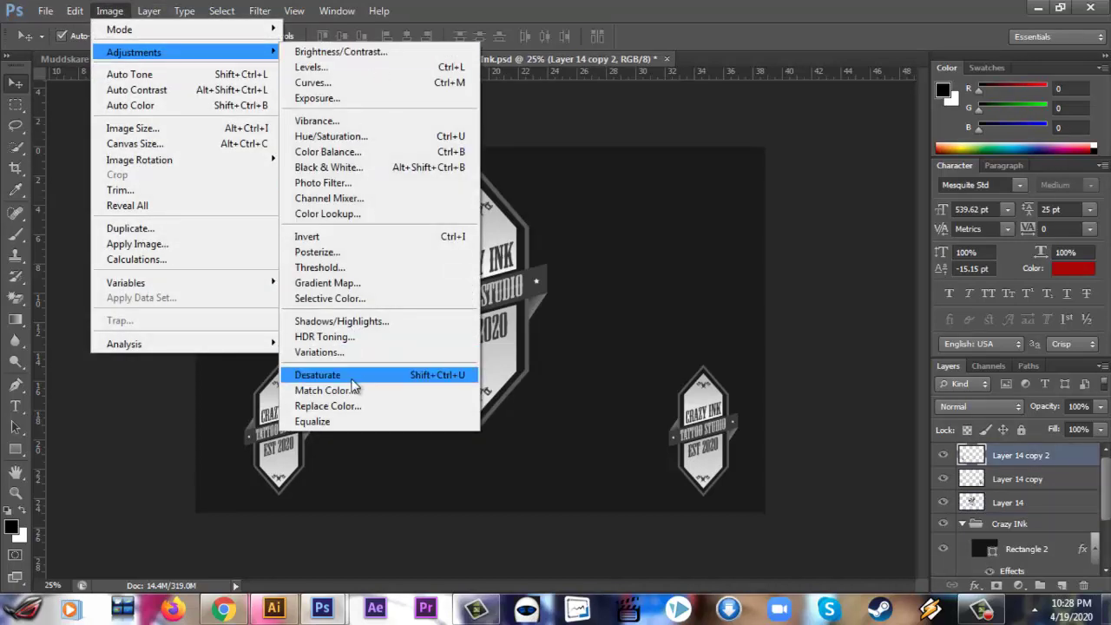
pyautogui.click(352, 376)
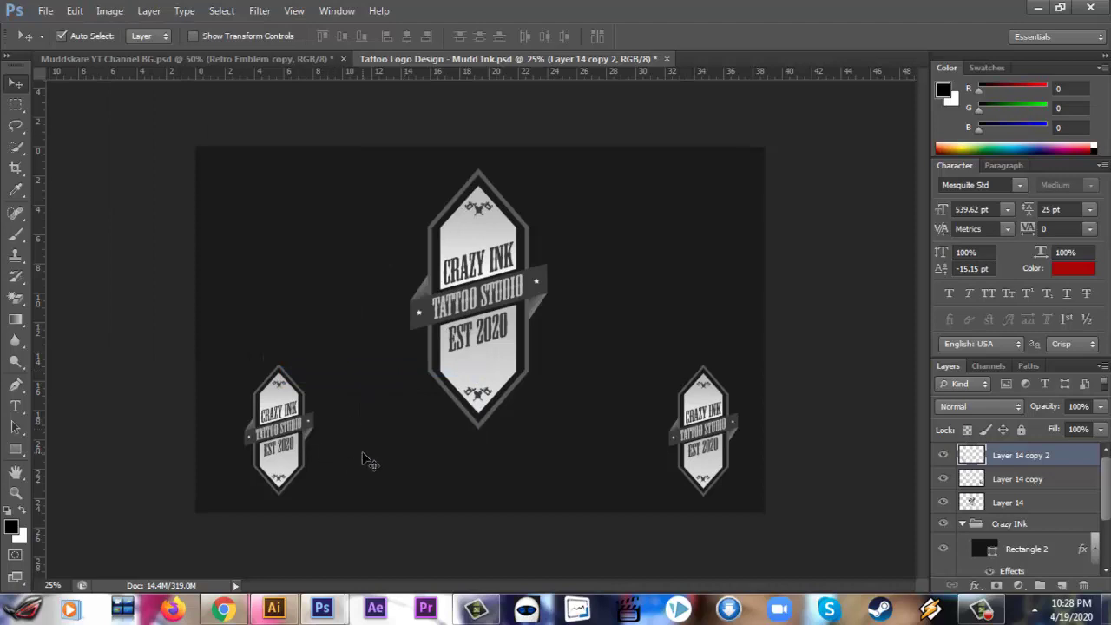
pyautogui.click(109, 10)
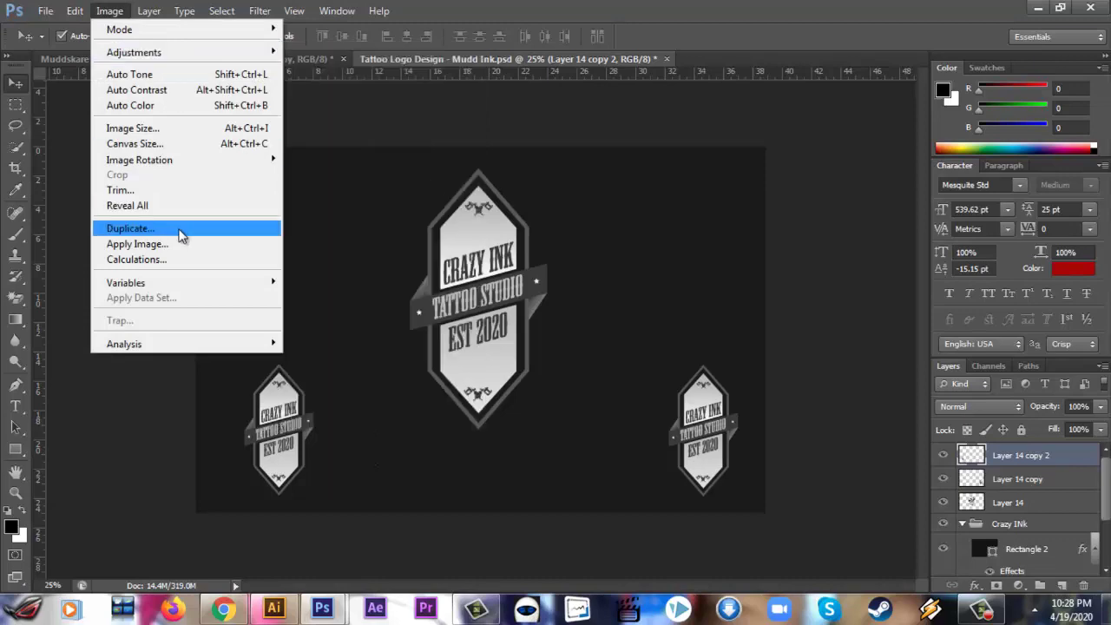
pyautogui.moveTo(134, 52)
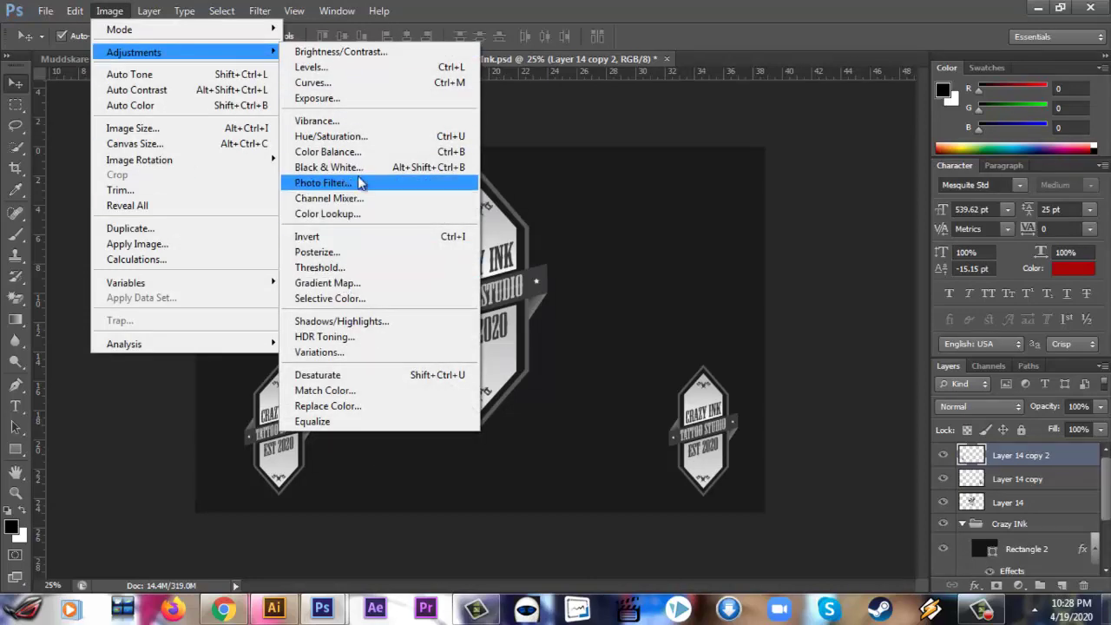
pyautogui.click(360, 166)
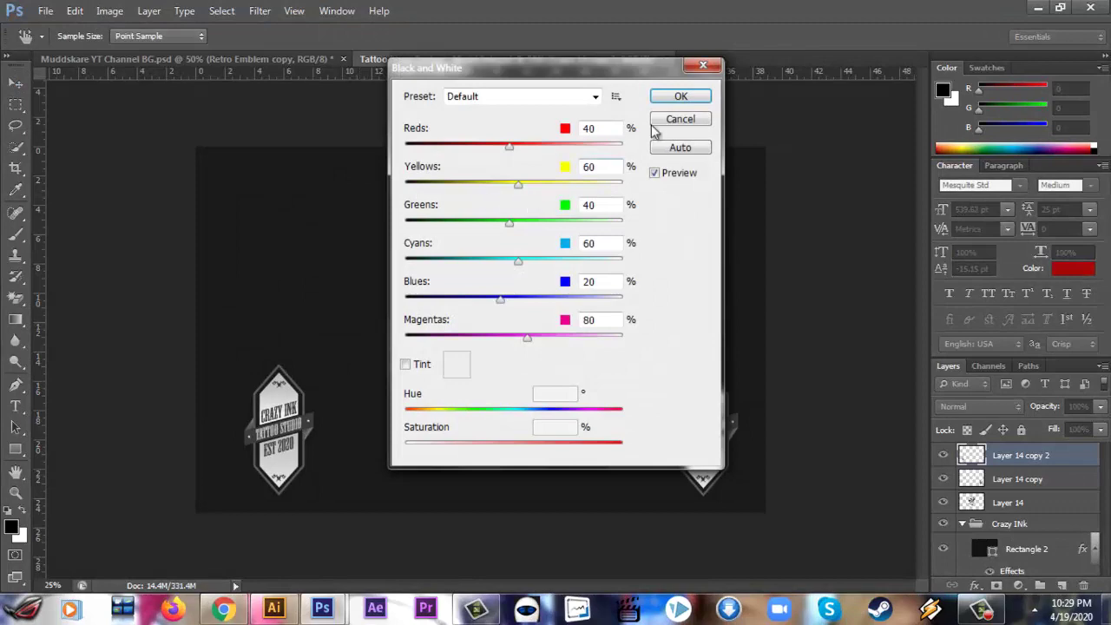
pyautogui.click(703, 68)
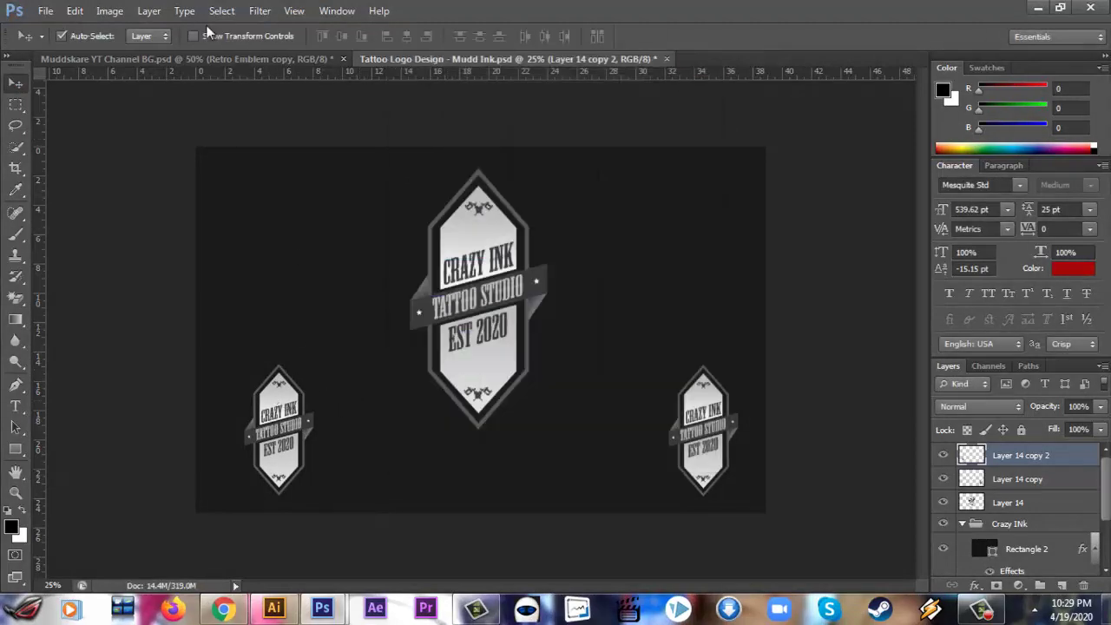
pyautogui.click(109, 11)
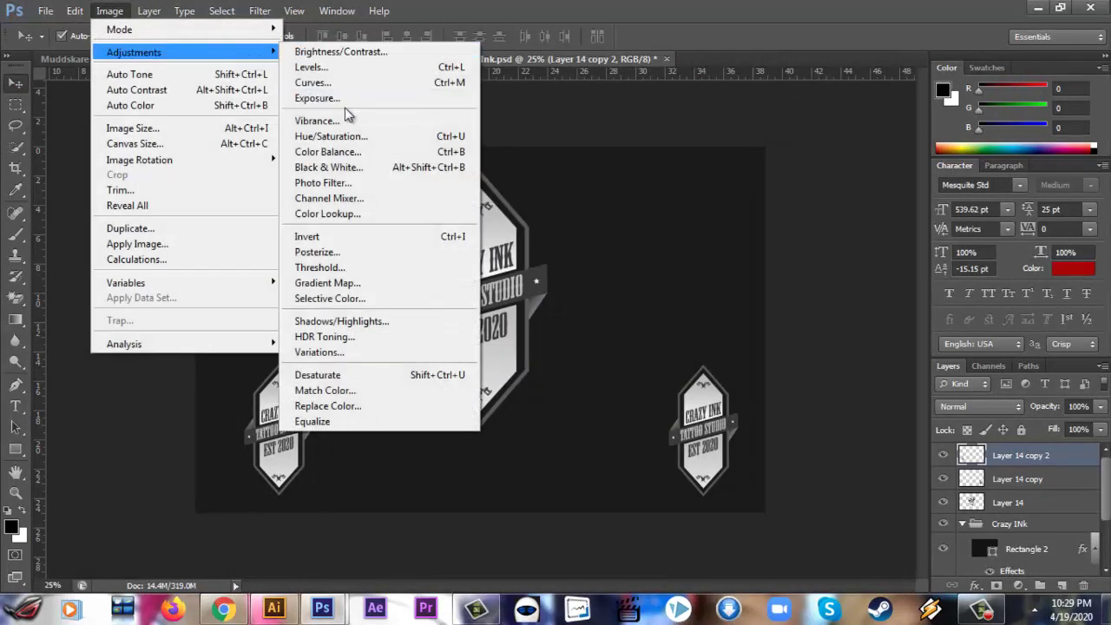
pyautogui.moveTo(133, 52)
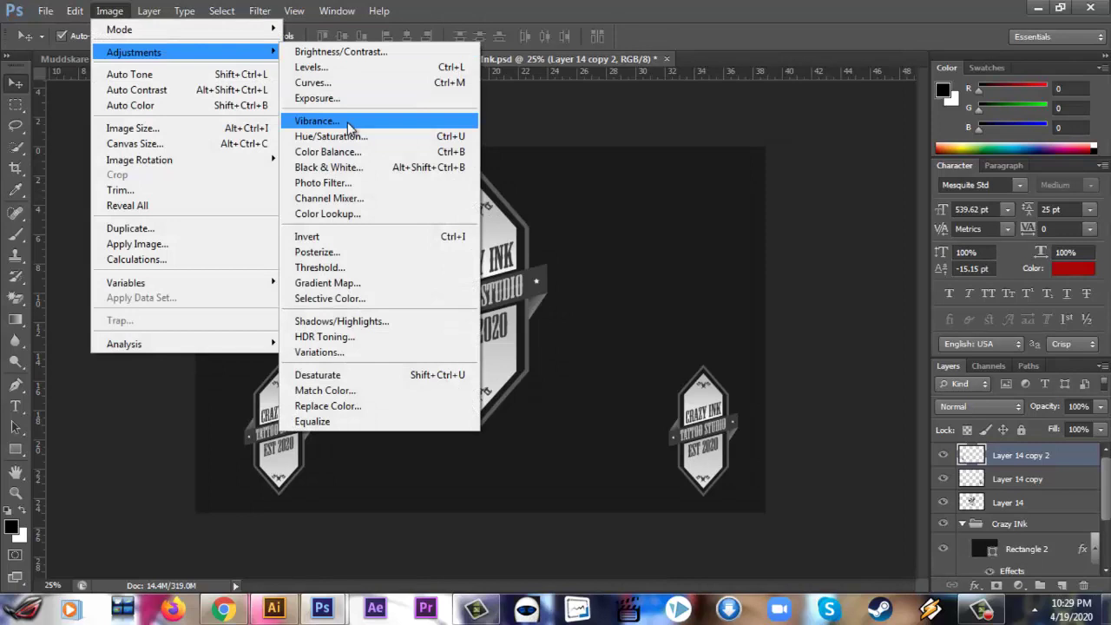
pyautogui.click(171, 380)
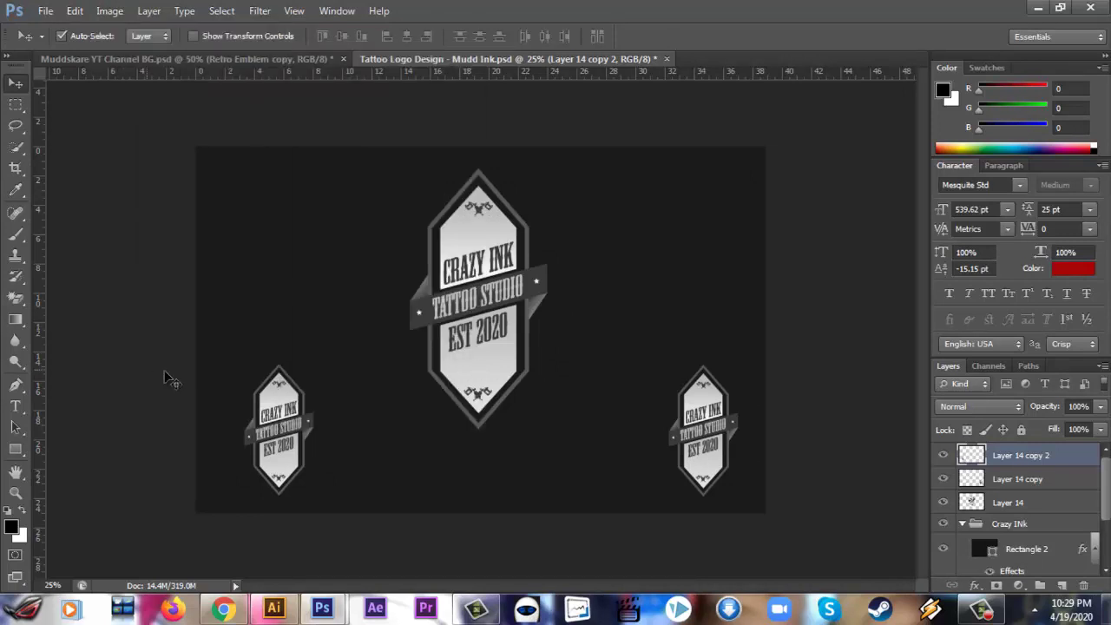
pyautogui.press('Delete')
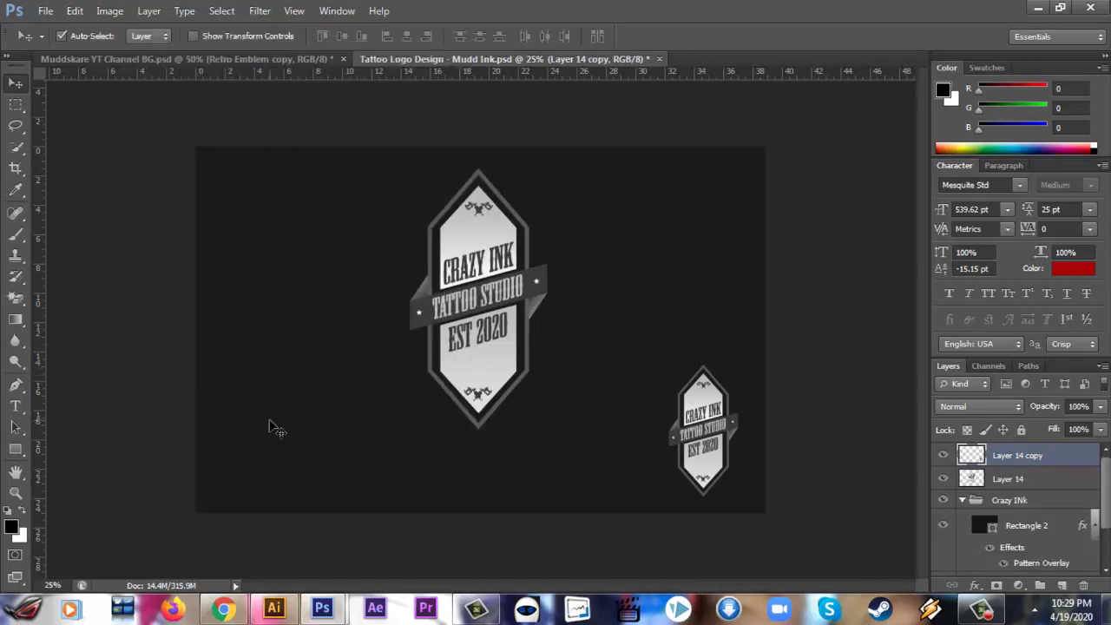
pyautogui.click(833, 470)
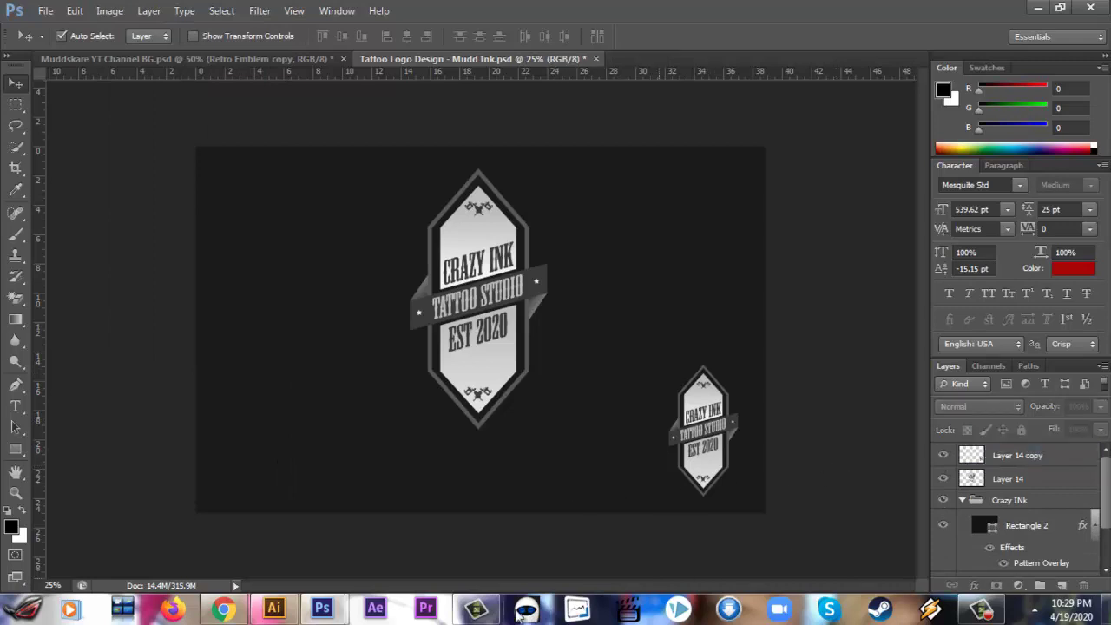
# Step: Marquee-select the whole Crazy Ink logo in Illustrator, then Alt-drag a small copy to Photoshop's lower left
pyautogui.click(273, 608)
pyautogui.moveTo(547, 506); pyautogui.dragTo(266, 167)
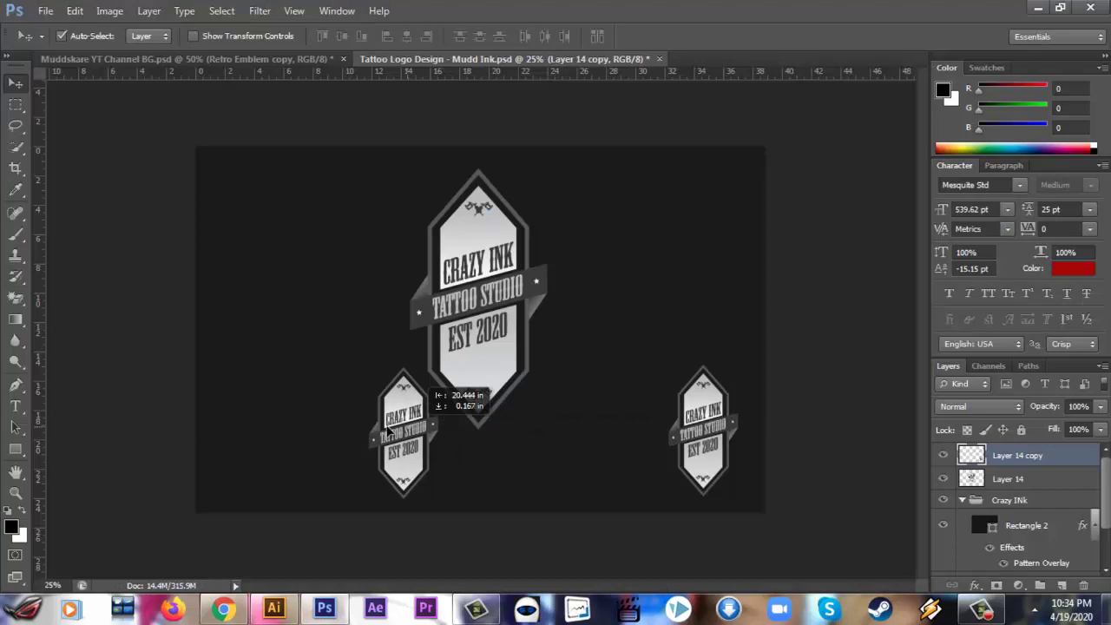
pyautogui.moveTo(408, 425); pyautogui.dragTo(276, 428)
# Step: Nudge the lower-right small badge copy slightly to the left
pyautogui.moveTo(734, 445); pyautogui.dragTo(721, 430)
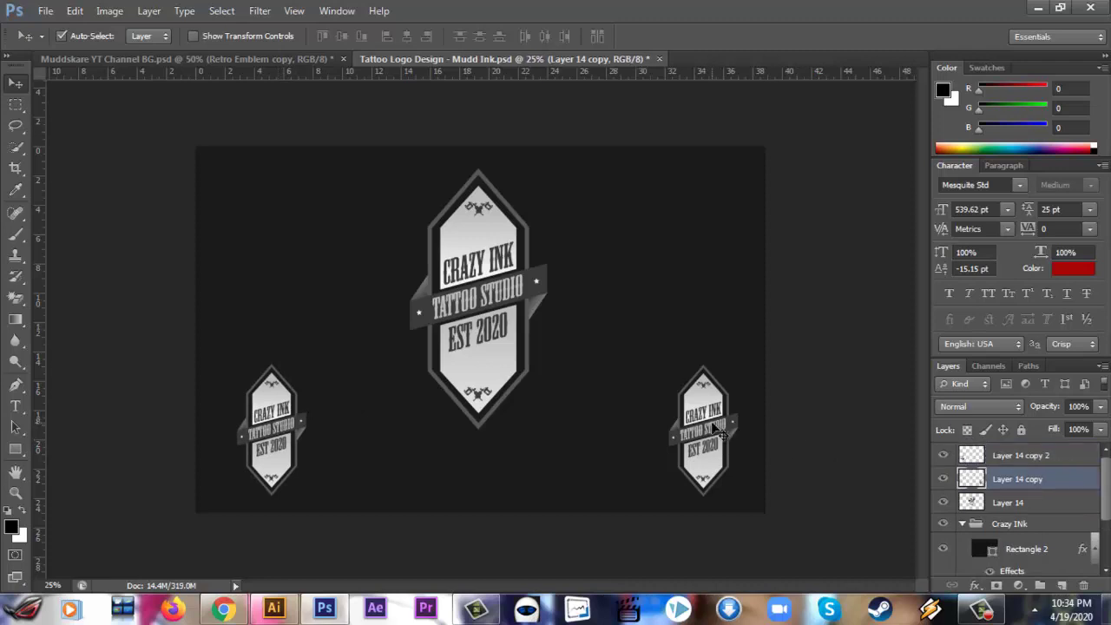
pyautogui.hotkey('shift', 'Left')
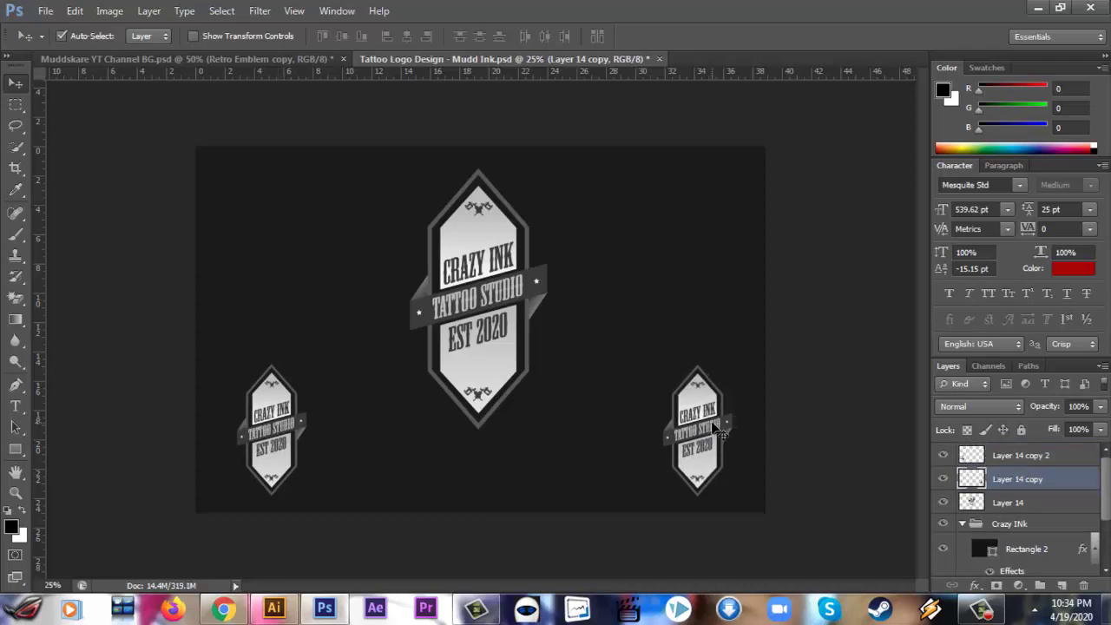
pyautogui.hotkey('alt', '[')
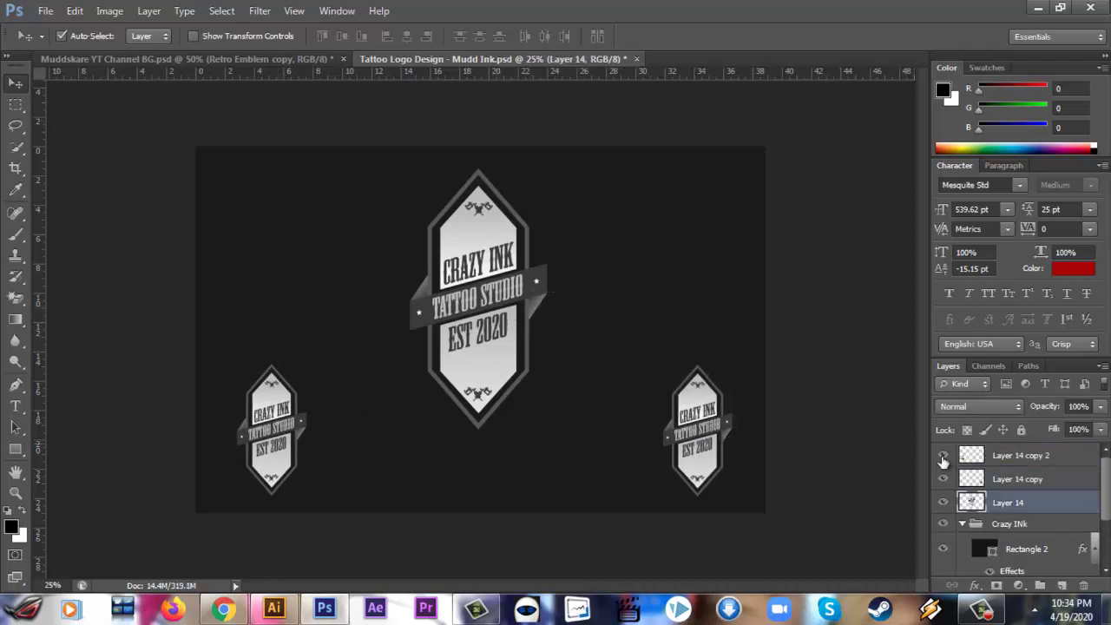
# Step: Add empty Layer 15 beneath the three badge layers in the Crazy INk group and make it active
pyautogui.click(1039, 525)
pyautogui.click(1062, 586)
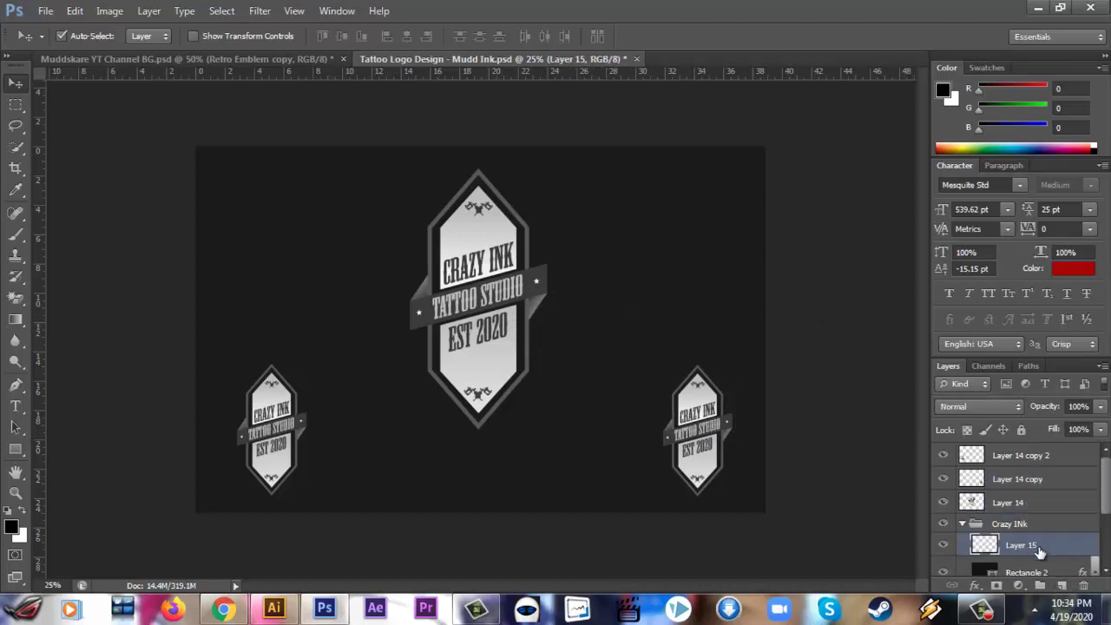
pyautogui.moveTo(1039, 552)
pyautogui.mouseDown()
pyautogui.moveTo(1047, 507)
pyautogui.moveTo(1041, 530)
pyautogui.mouseUp()
pyautogui.keyDown('shift'); pyautogui.click(1043, 486); pyautogui.keyUp('shift')
pyautogui.hotkey('alt', 'shift', ']')
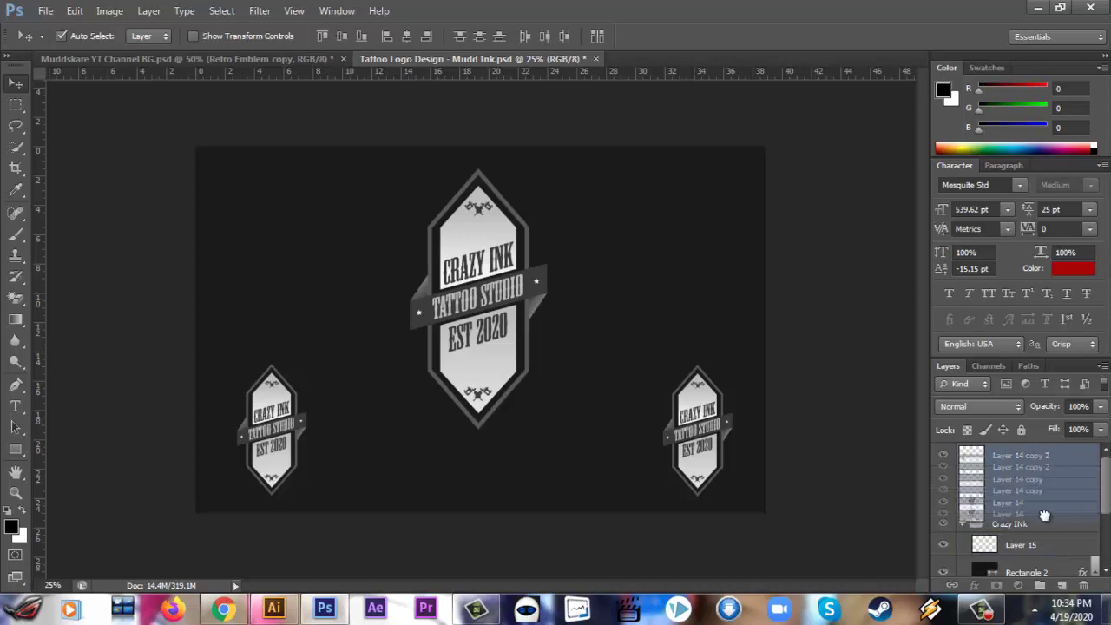
pyautogui.scroll(-1, 1104, 501)
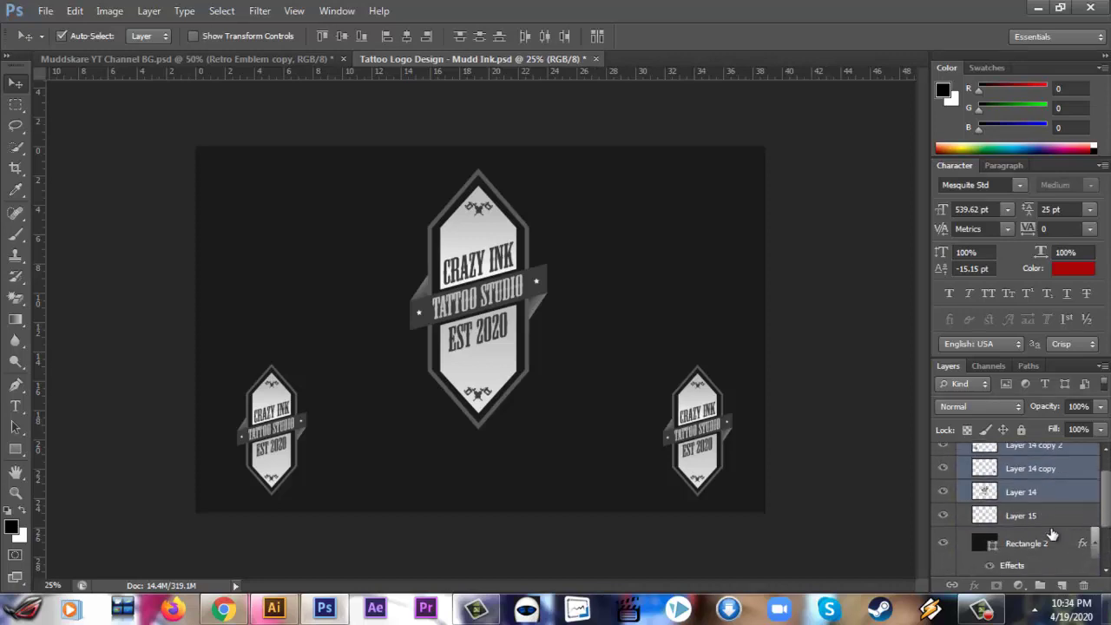
pyautogui.click(1026, 518)
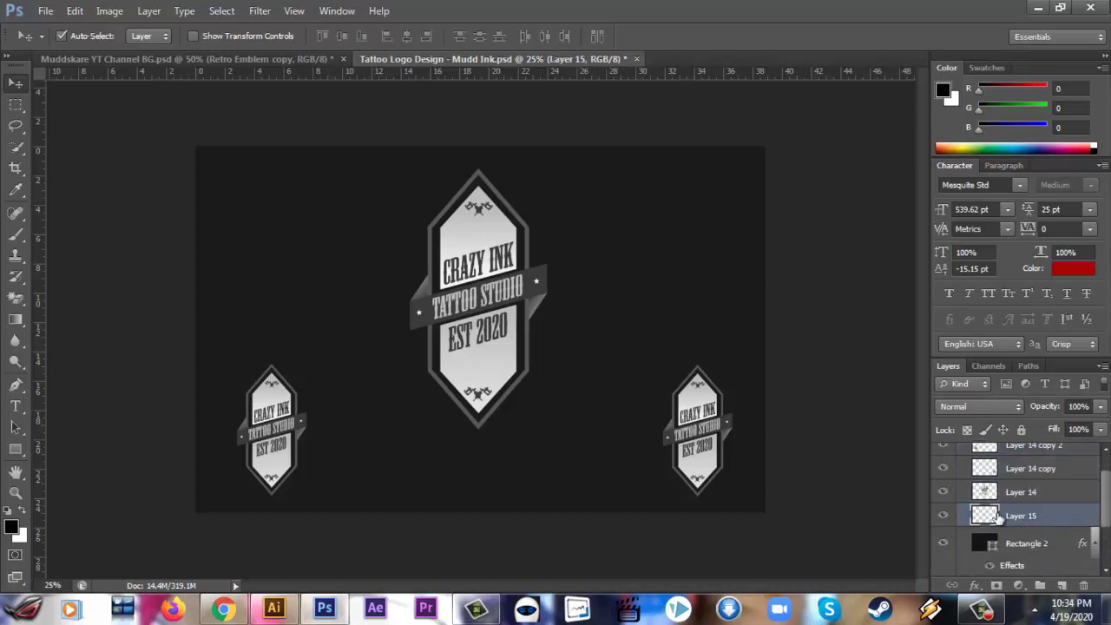
pyautogui.press('b')
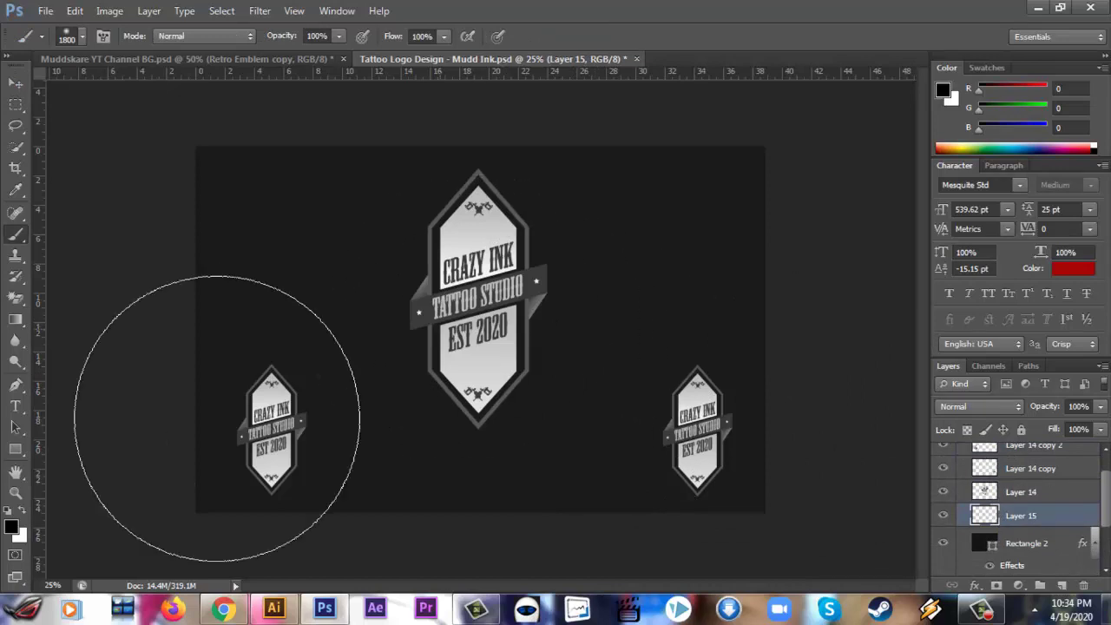
# Step: Paint one large soft light-grey (246) dab behind the central badge on Layer 15
pyautogui.click(12, 526)
pyautogui.moveTo(484, 376); pyautogui.dragTo(397, 290)
pyautogui.click(793, 275)
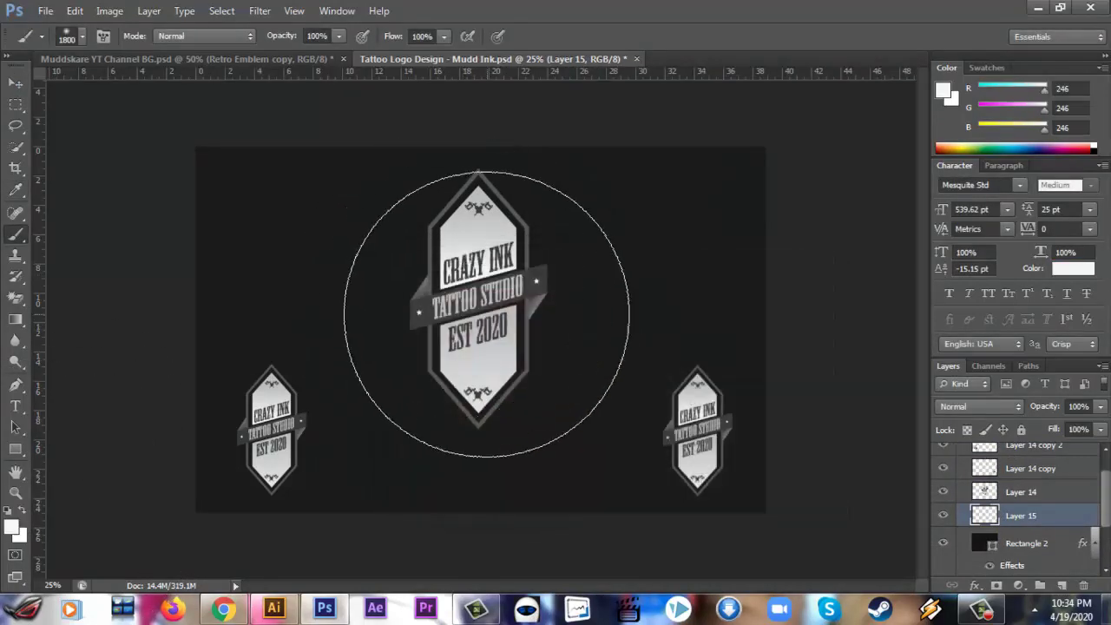
pyautogui.click(477, 279)
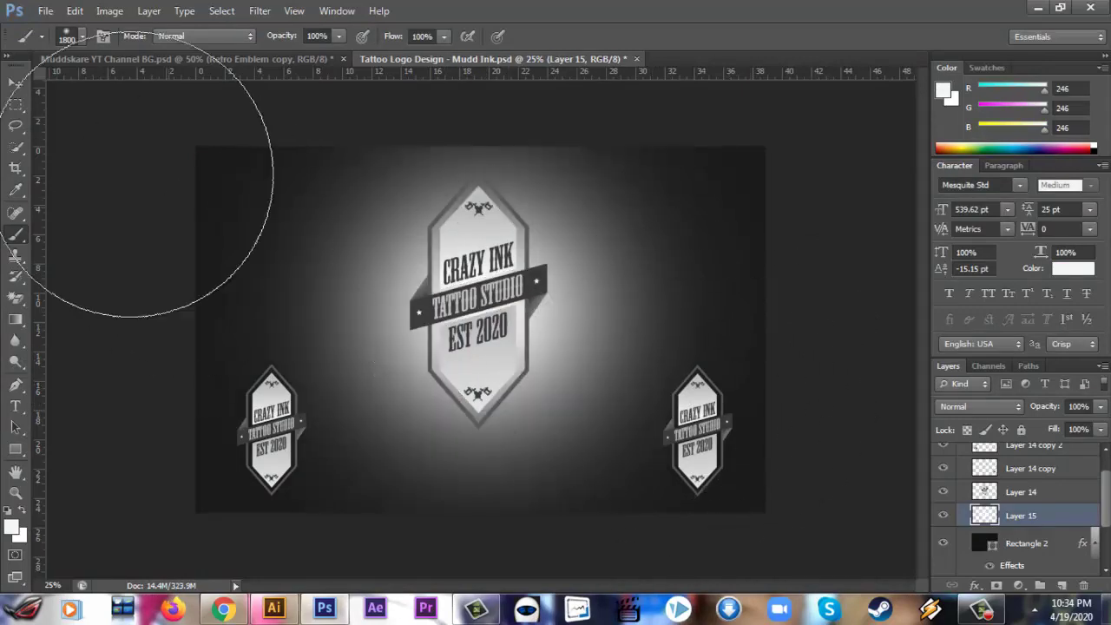
# Step: Lower Layer 15's opacity to 8% in Blending Options
pyautogui.click(15, 83)
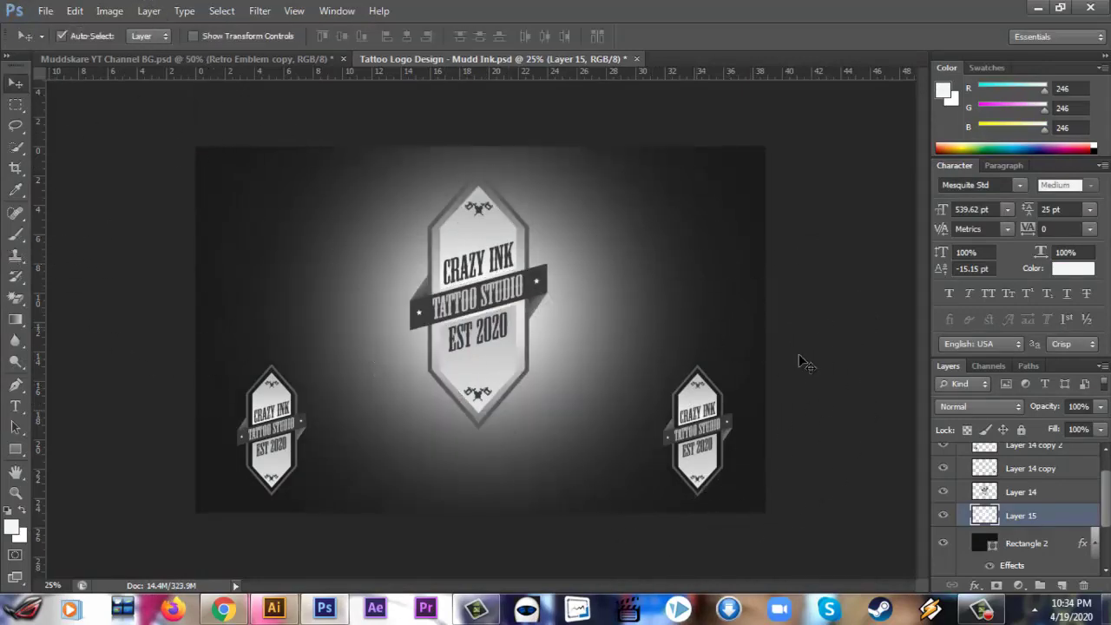
pyautogui.doubleClick(1073, 516)
pyautogui.moveTo(915, 215); pyautogui.dragTo(853, 225)
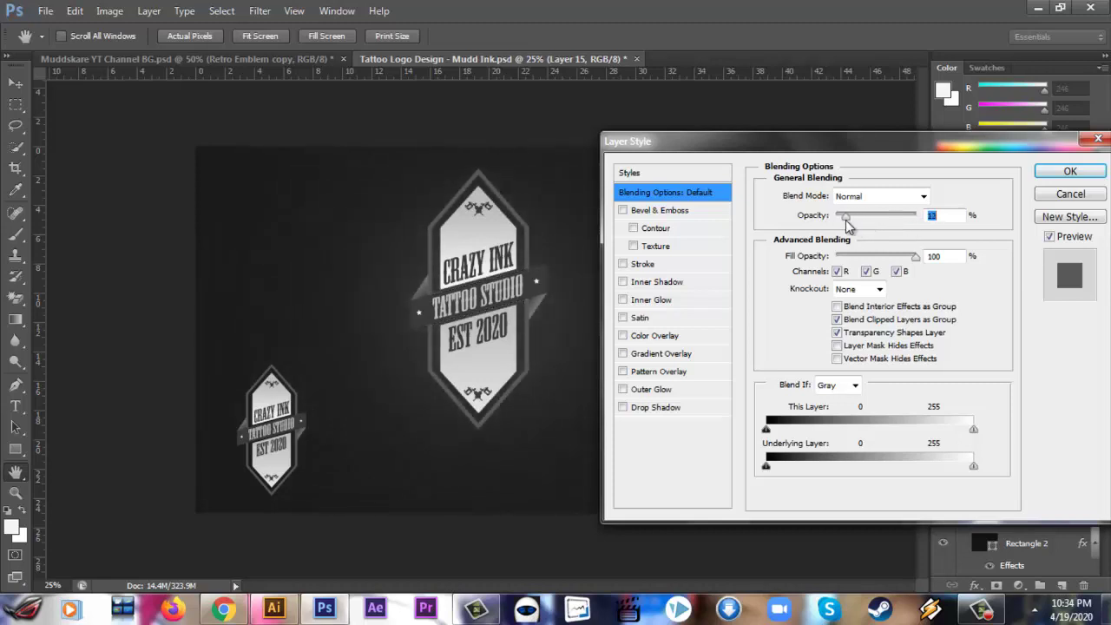
pyautogui.moveTo(847, 224); pyautogui.dragTo(843, 223)
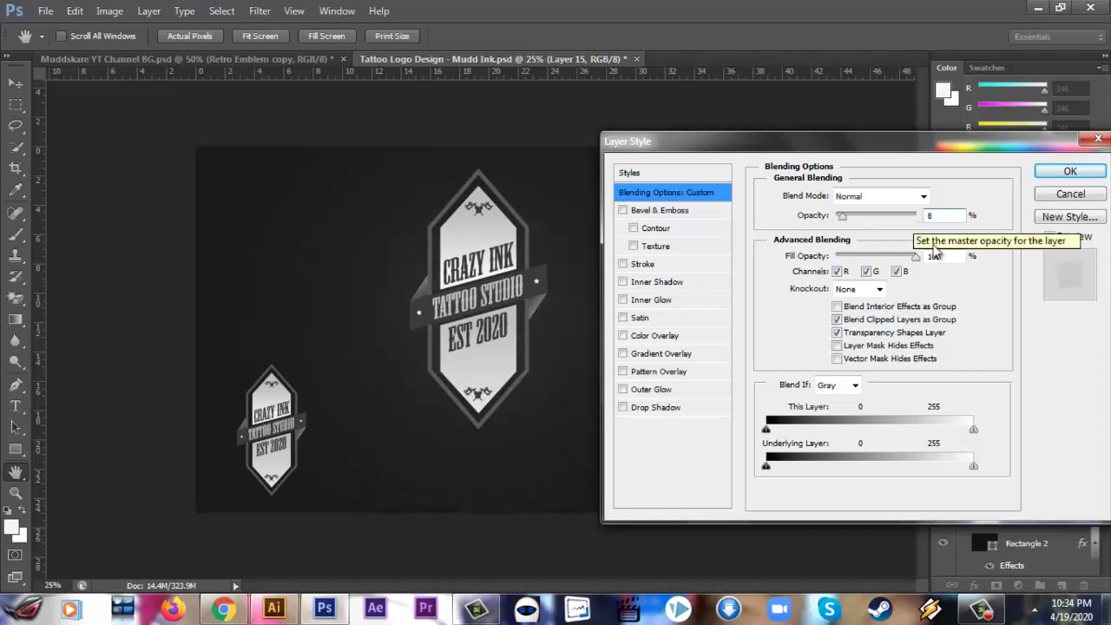
pyautogui.click(1070, 171)
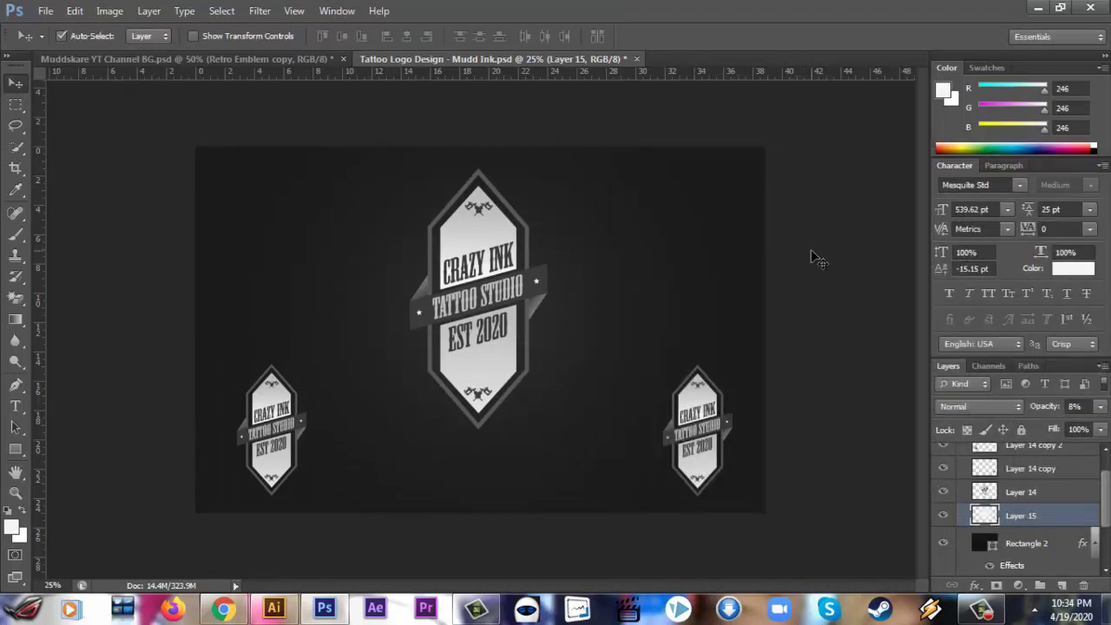
pyautogui.click(811, 252)
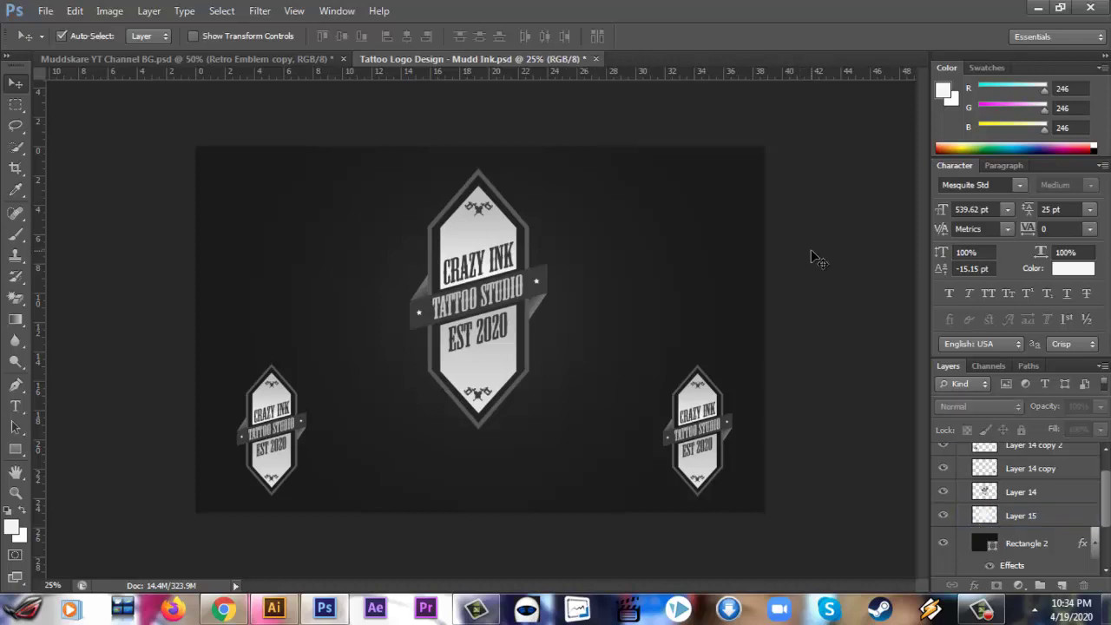
pyautogui.click(990, 611)
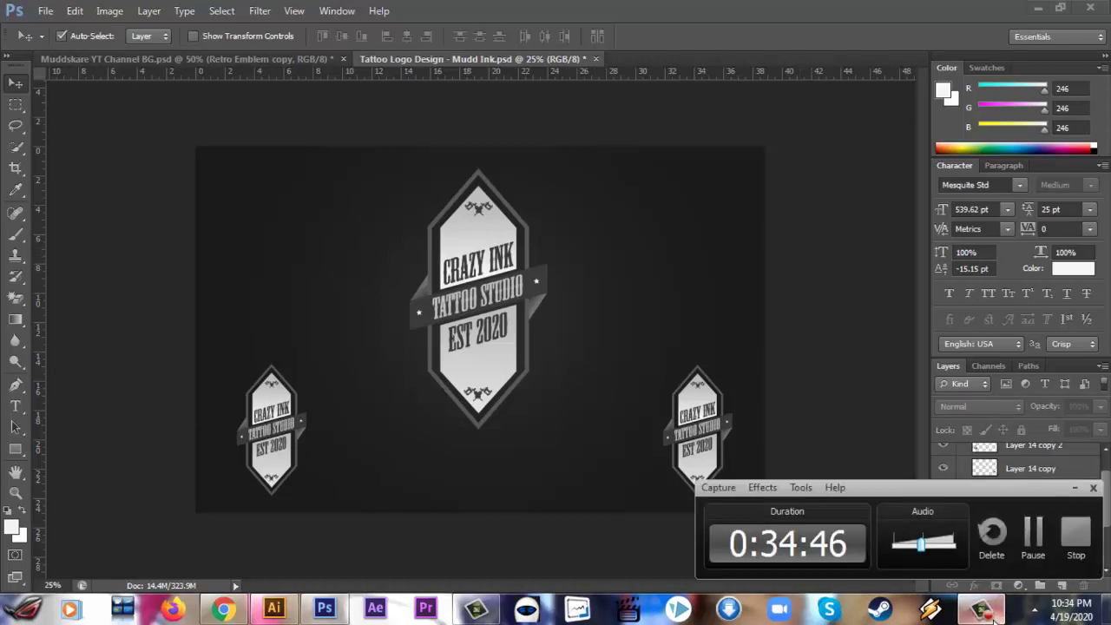
pyautogui.click(1073, 489)
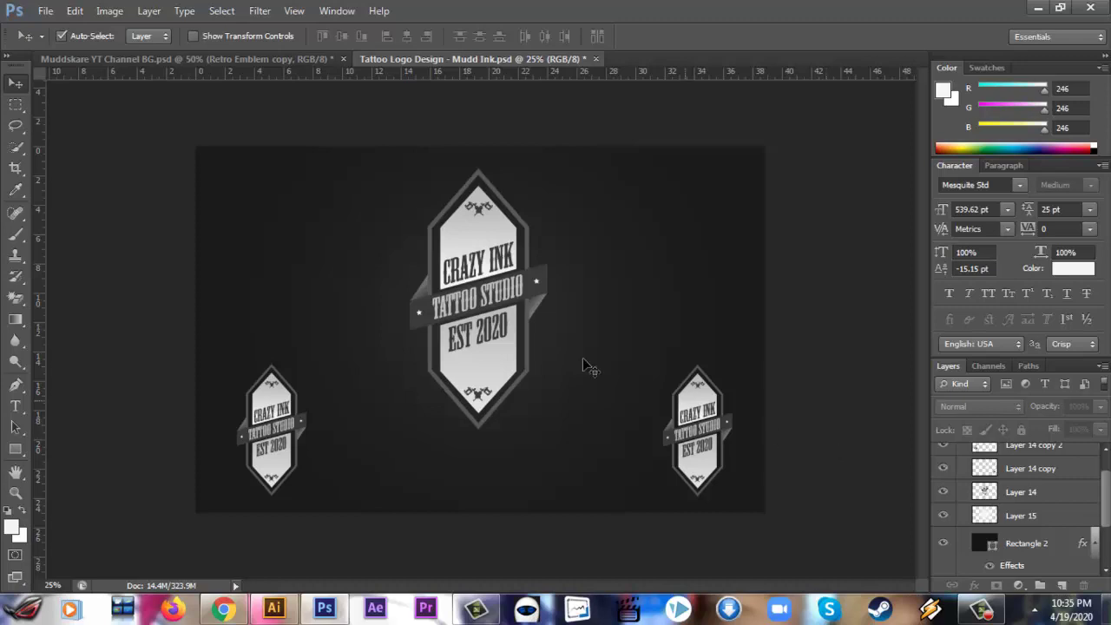
# Step: Save a JPEG copy named 'Cr 20' at Maximum quality 12 in the Muddskare folder
pyautogui.click(45, 11)
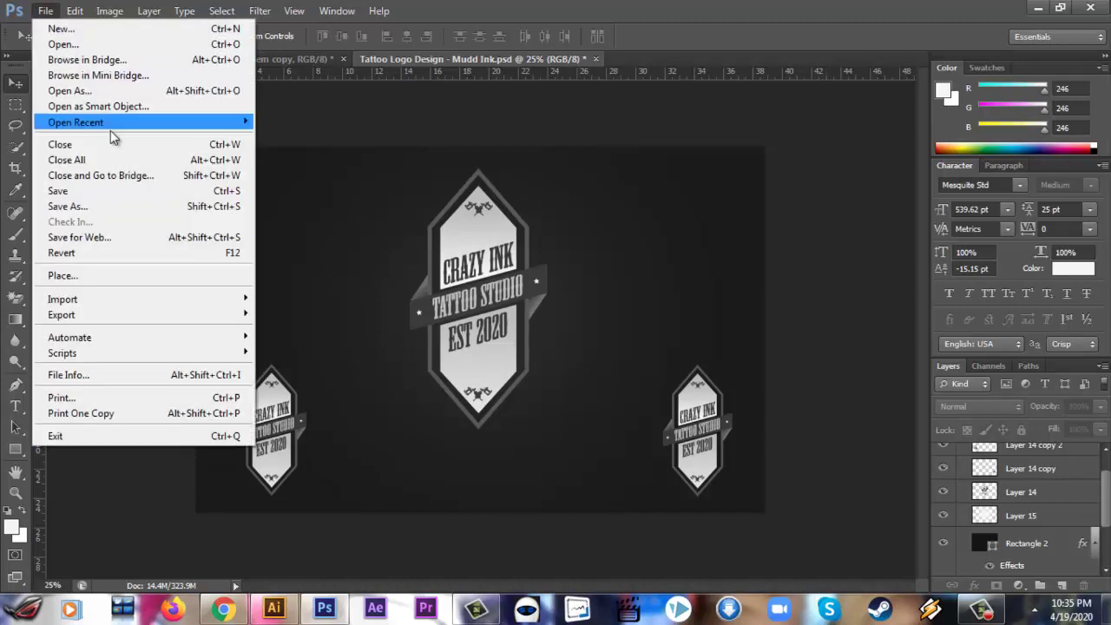
pyautogui.click(113, 210)
pyautogui.click(386, 392)
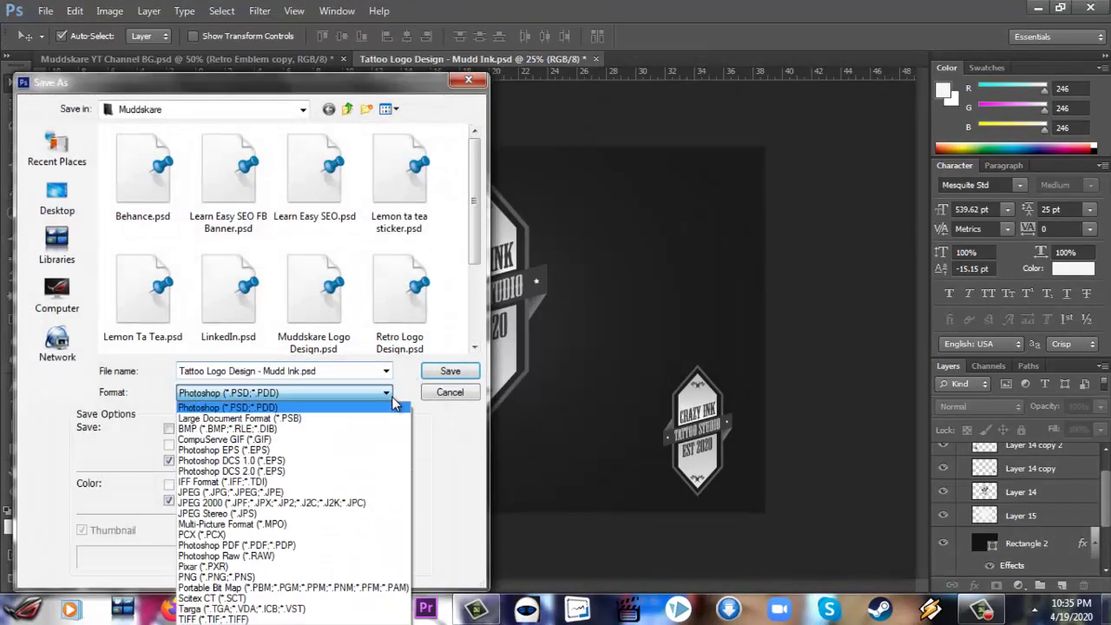
pyautogui.click(291, 492)
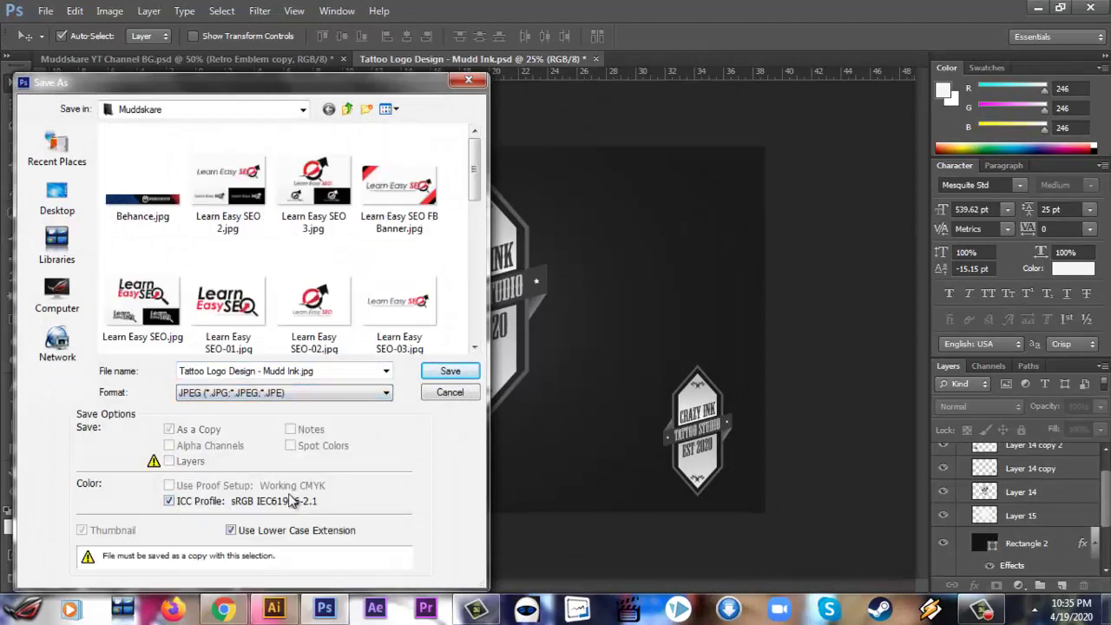
pyautogui.tripleClick(329, 374)
pyautogui.write('Crazy')
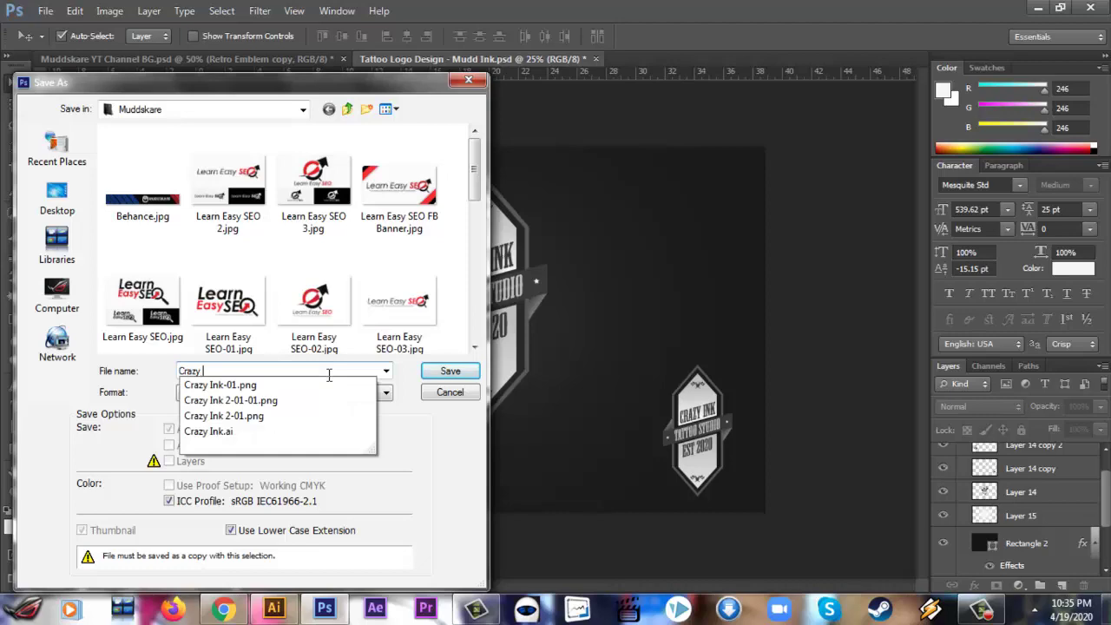
pyautogui.write(' 2020')
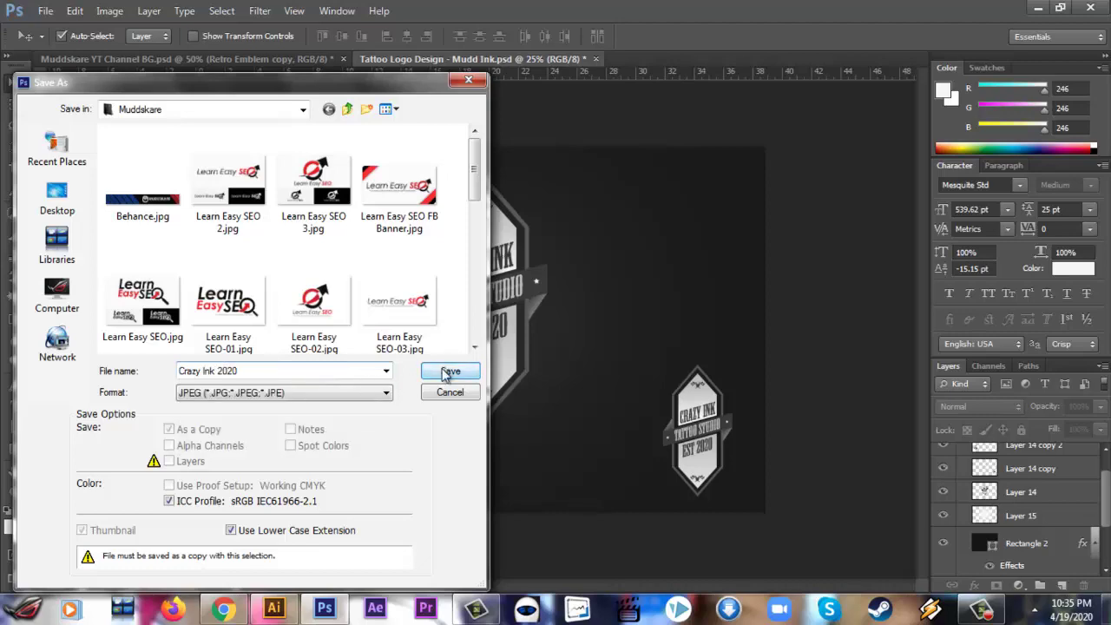
pyautogui.click(449, 372)
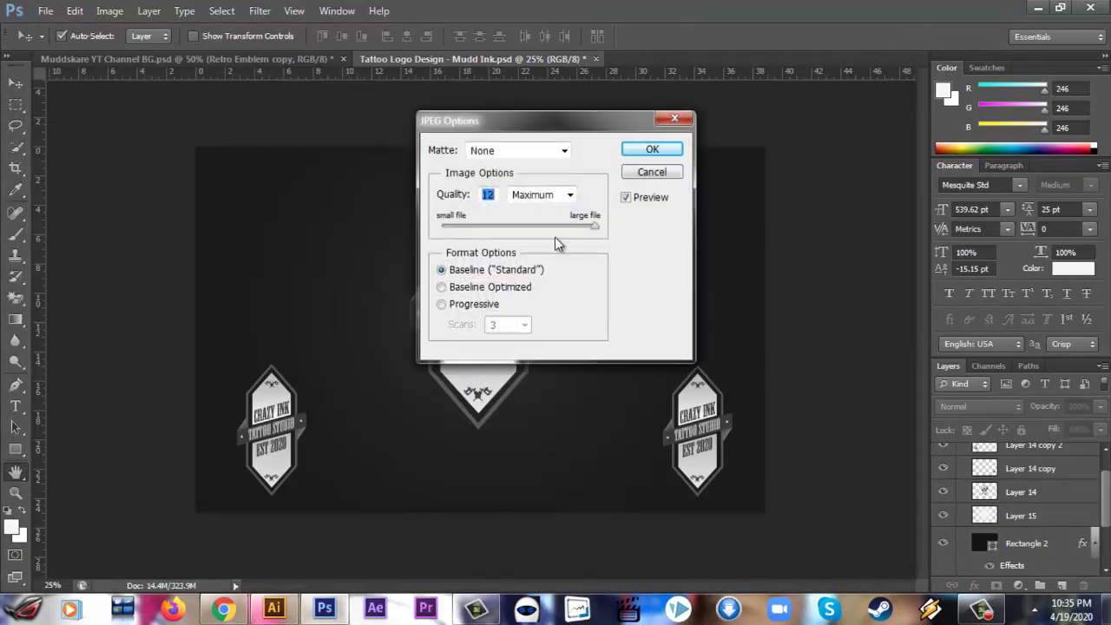
pyautogui.press('Return')
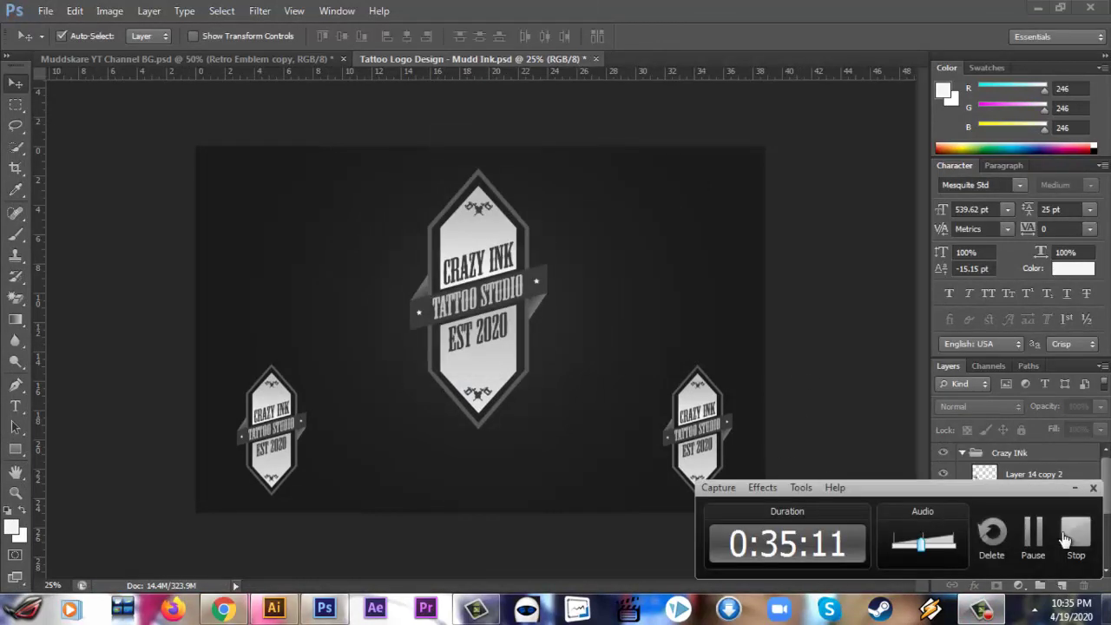
pyautogui.click(1074, 487)
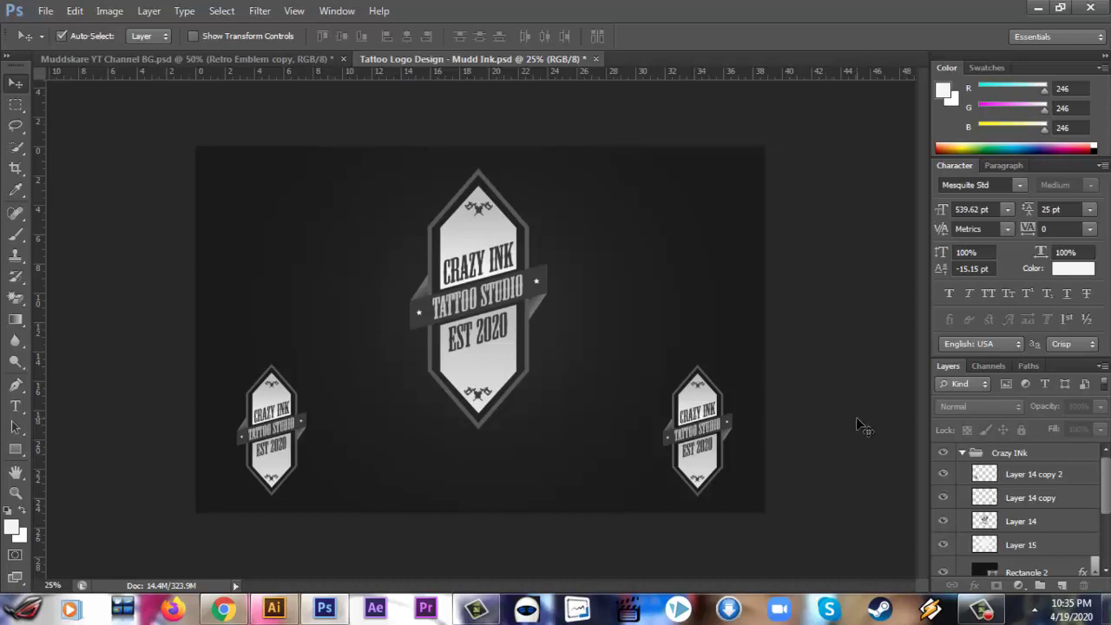
pyautogui.click(980, 608)
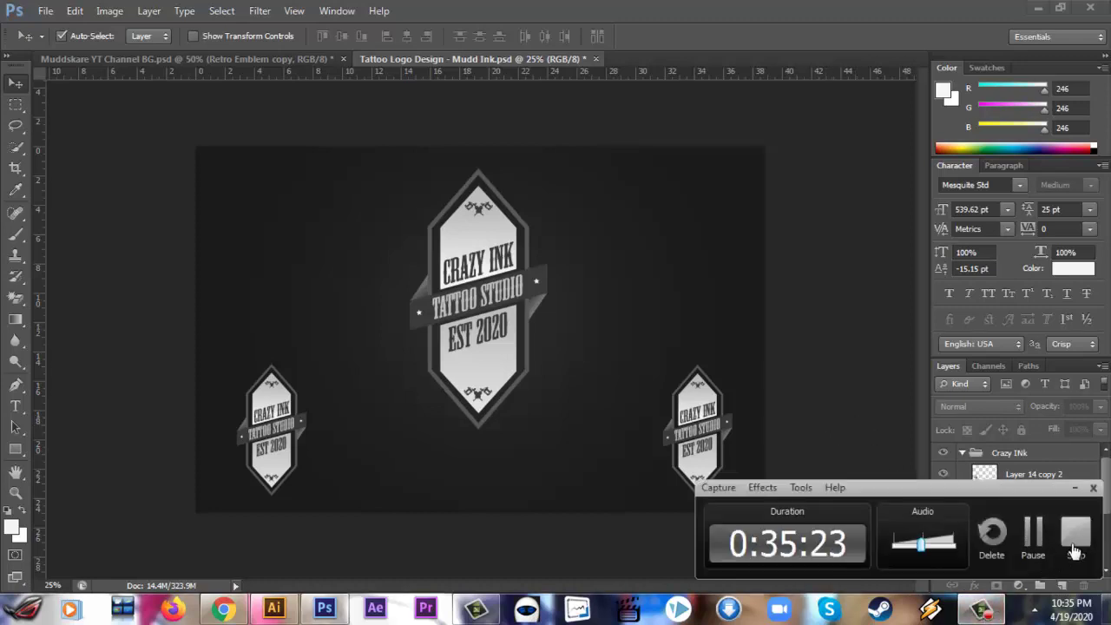